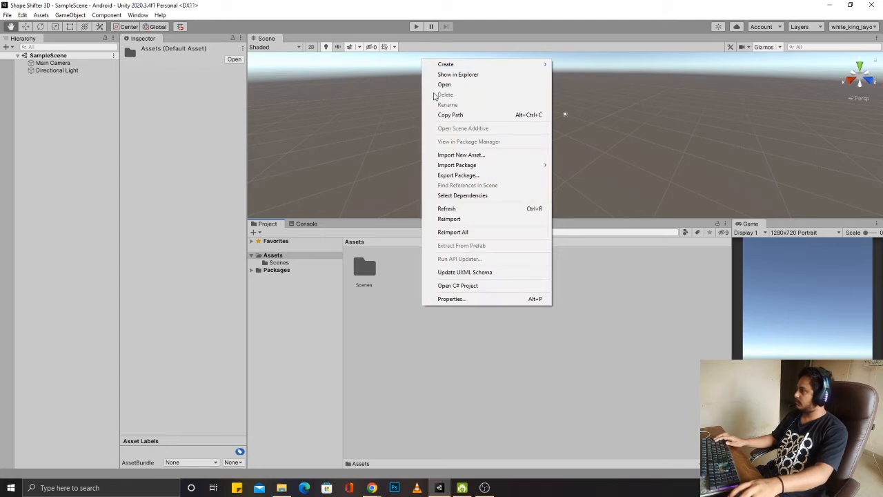
mouse_move(456, 64)
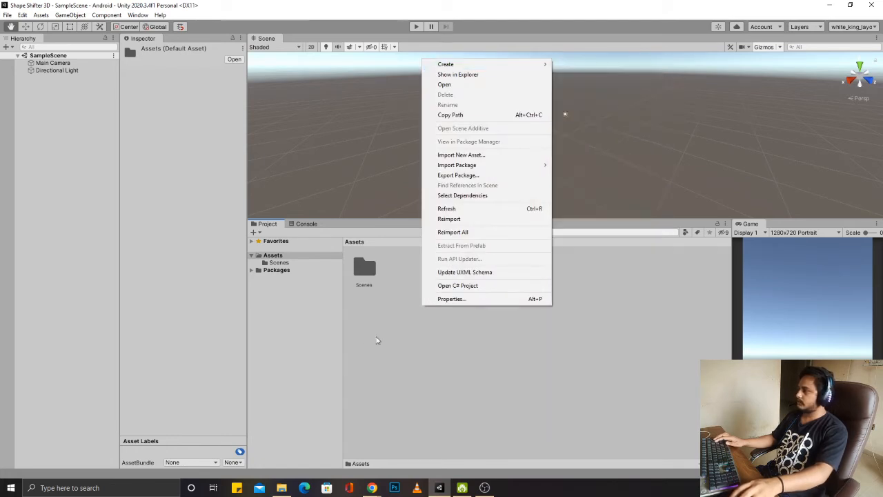
left_click(403, 331)
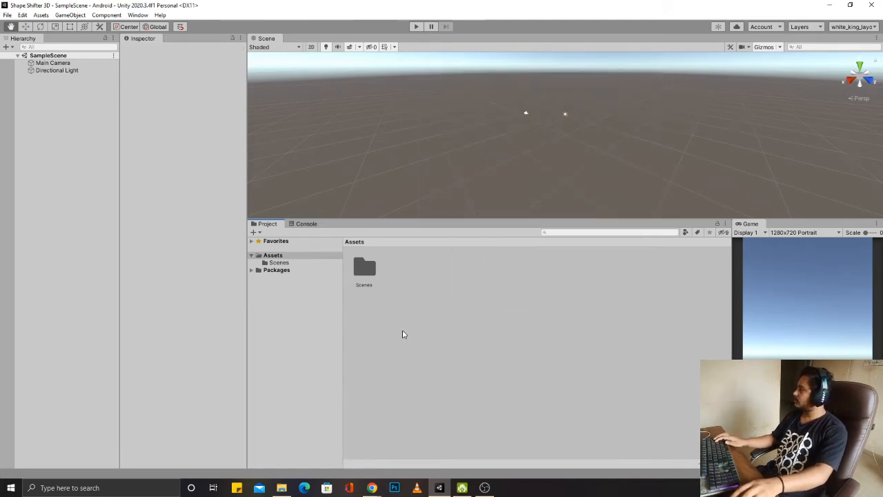
Step: Set the Main Camera's background color to bright blue 26DDFF and its clear flags to Solid Color
left_click(52, 63)
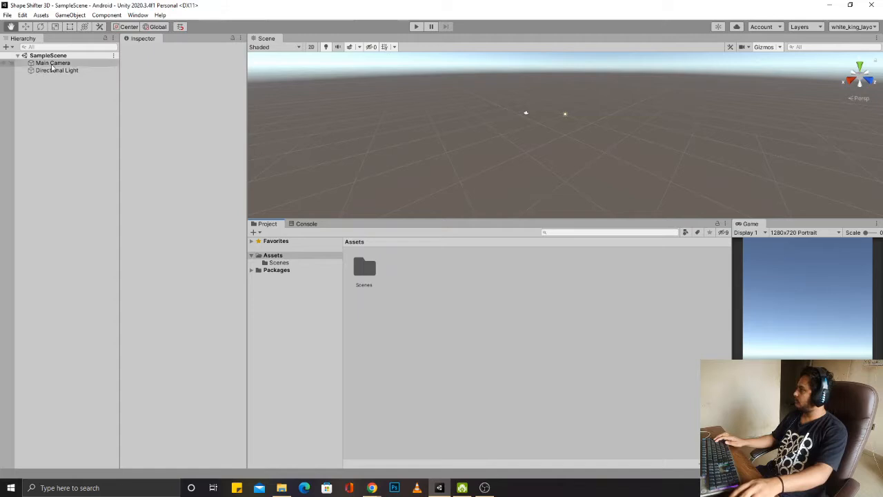
left_click(204, 138)
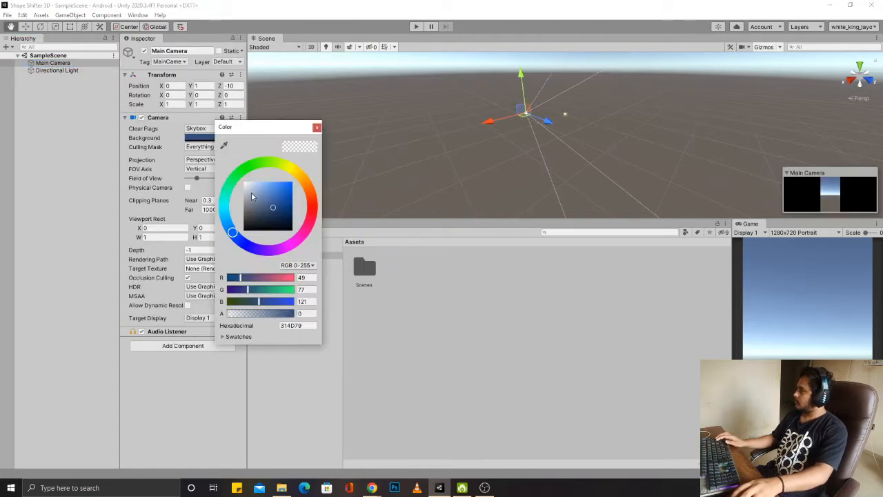
left_click(225, 215)
left_click_drag(273, 194, 286, 177)
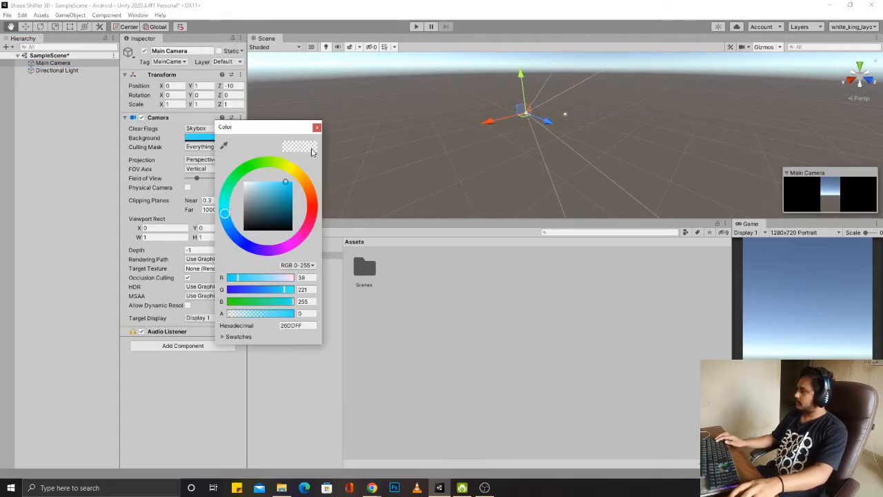
left_click(317, 127)
left_click(212, 128)
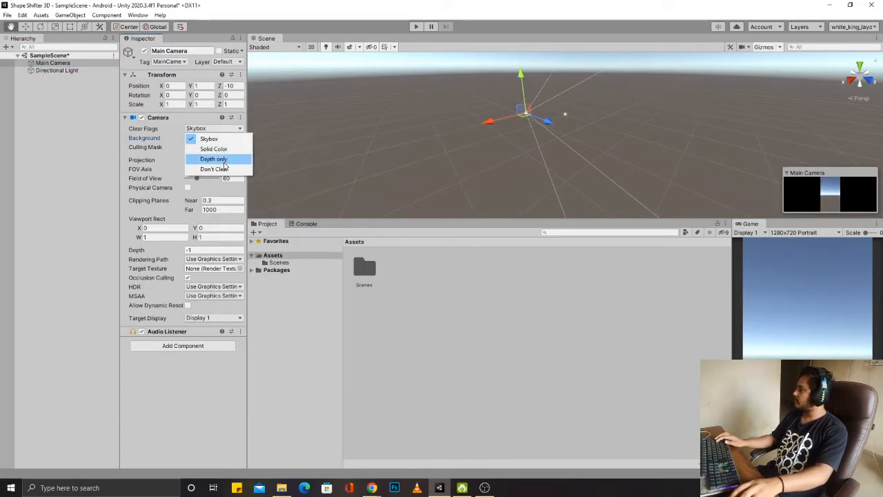
left_click(221, 148)
left_click(403, 327)
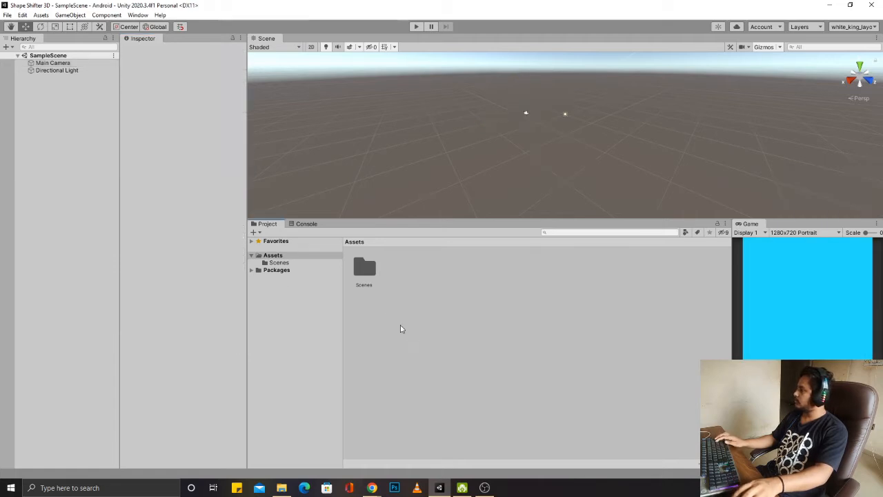
Step: Create a folder named Materials in the project's Assets
right_click(444, 379)
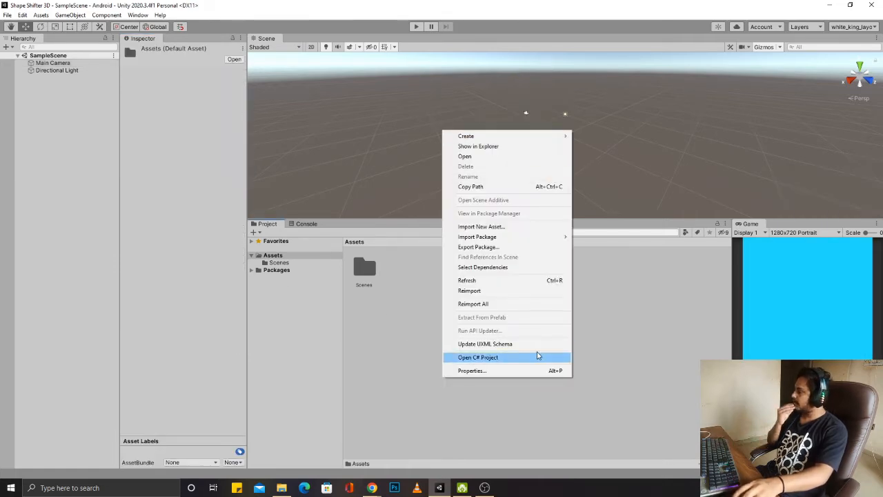
mouse_move(535, 136)
left_click(602, 125)
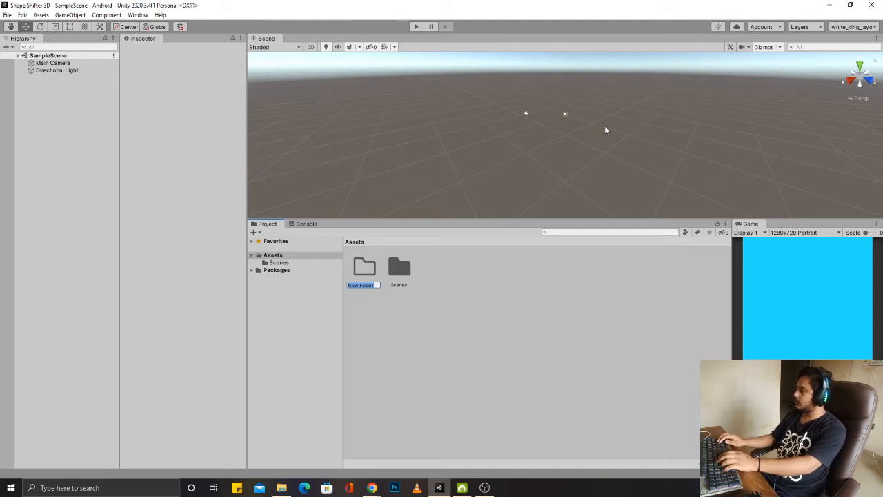
type("Materials")
key("Return")
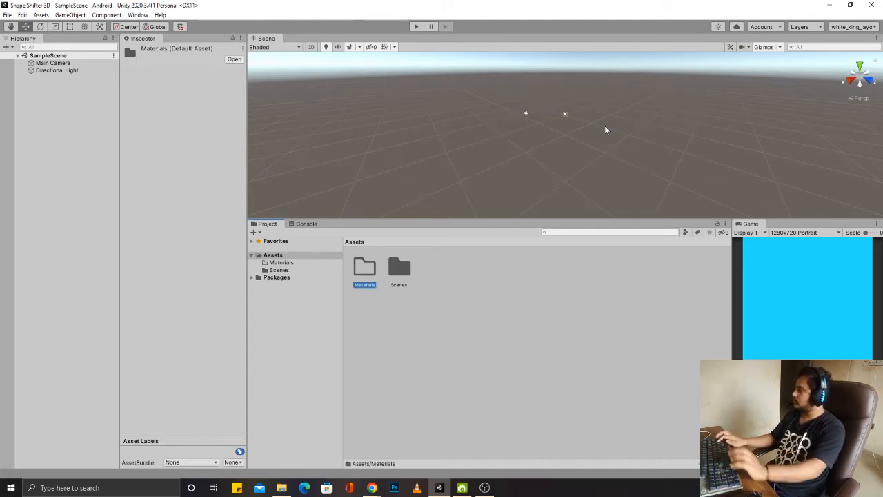
Step: Add a 3D plane object to SampleScene
left_click(52, 116)
right_click(5, 130)
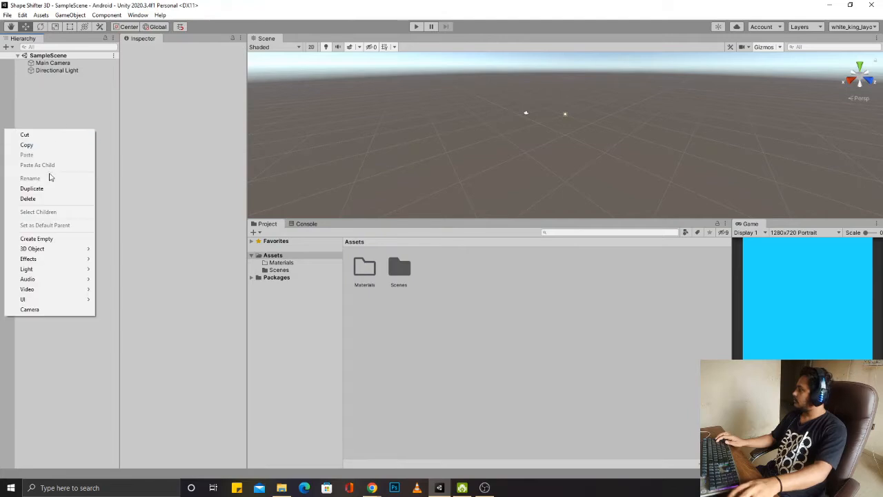
right_click(40, 102)
mouse_move(69, 221)
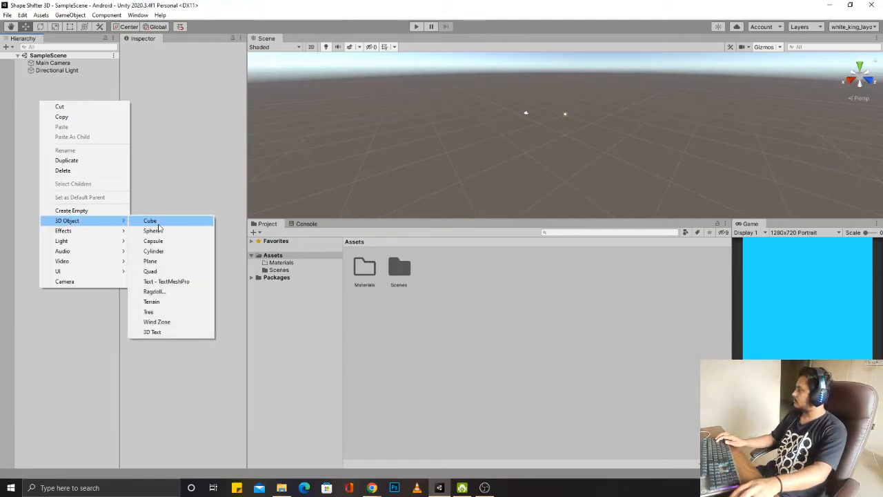
left_click(159, 263)
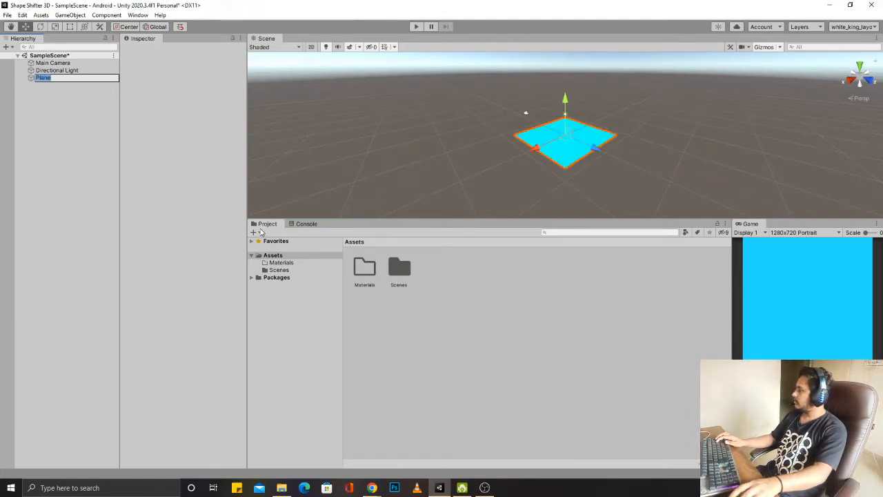
Step: Set the plane's scale to X 0.1 and Z 10 and its Y position to -1, and save the scene
left_click(174, 105)
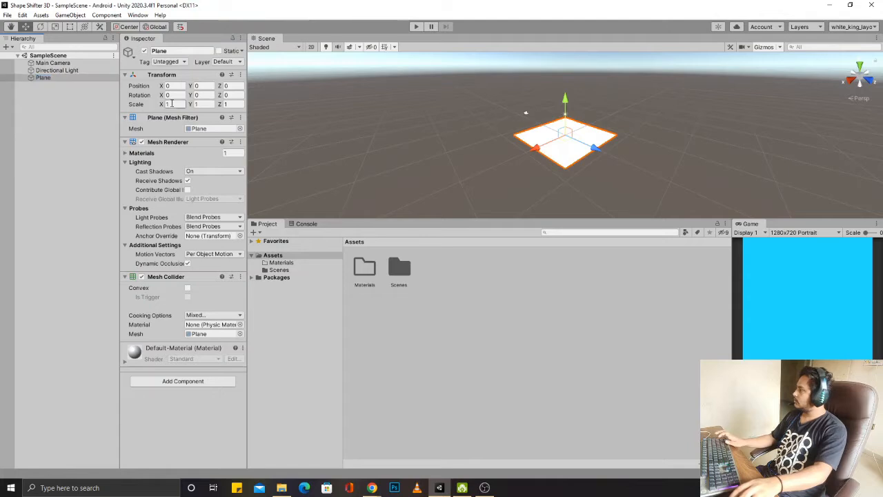
type("0.1")
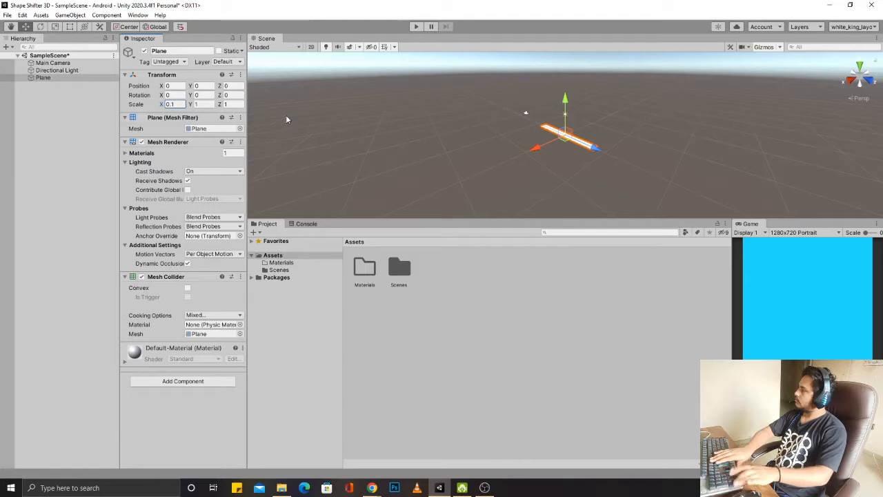
left_click(211, 84)
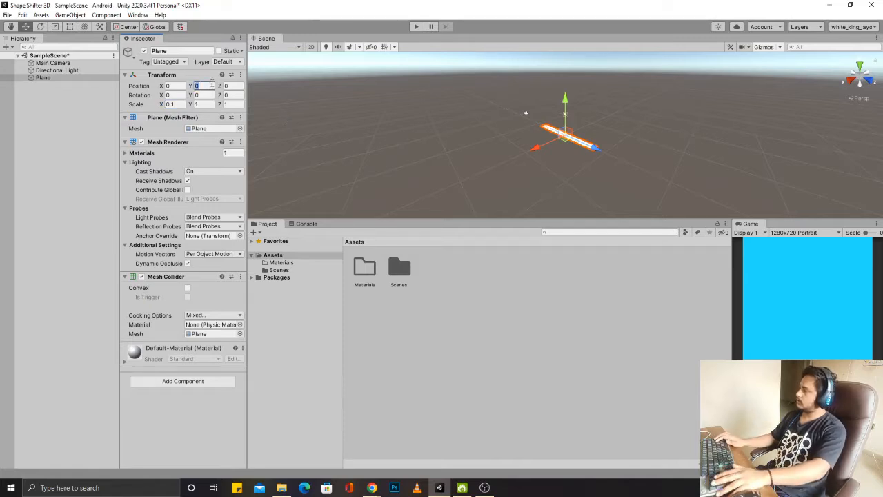
type("-0.1")
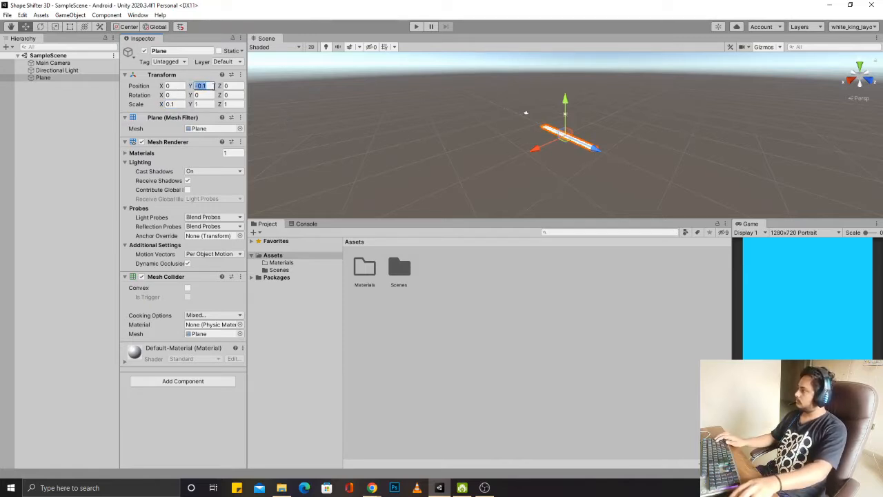
type("-1")
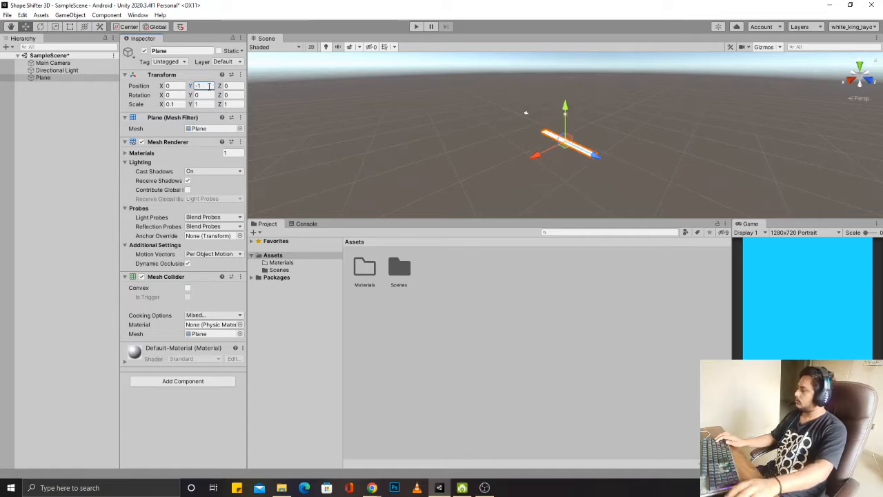
left_click(232, 103)
type("10")
key("ctrl+s")
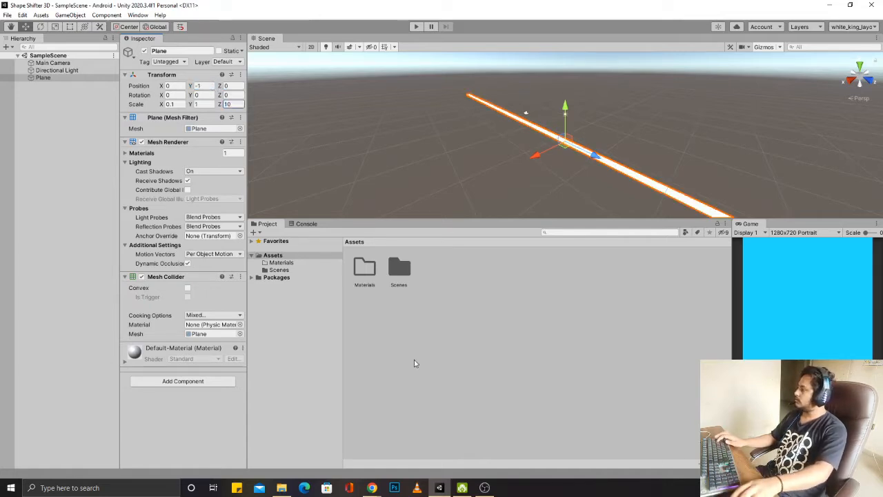
Step: Create a material named platform_m inside the Materials folder
double_click(369, 285)
right_click(408, 330)
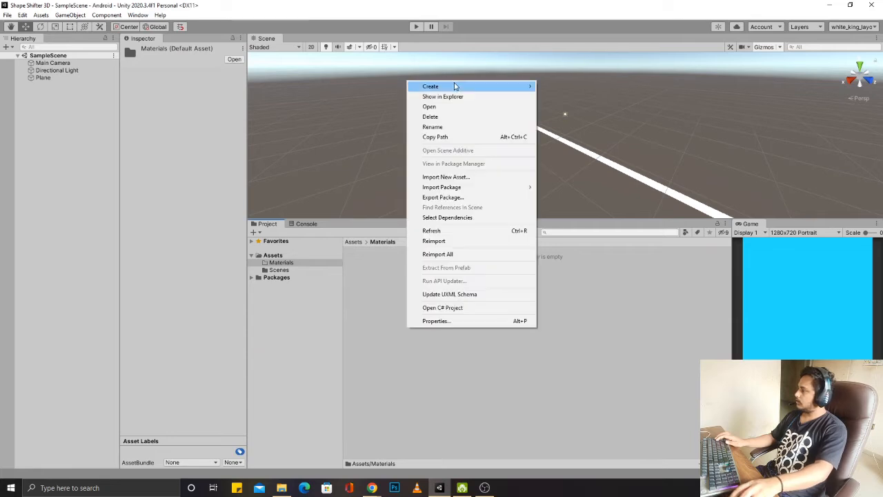
mouse_move(502, 88)
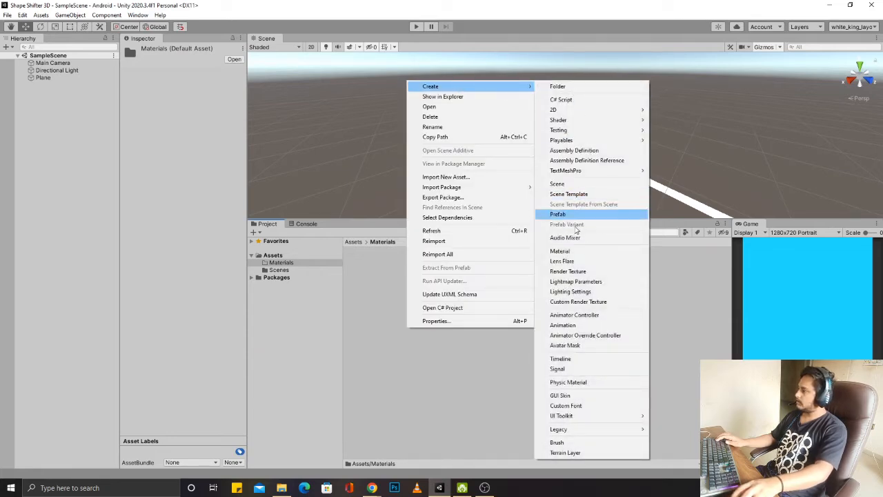
left_click(578, 249)
type("platform")
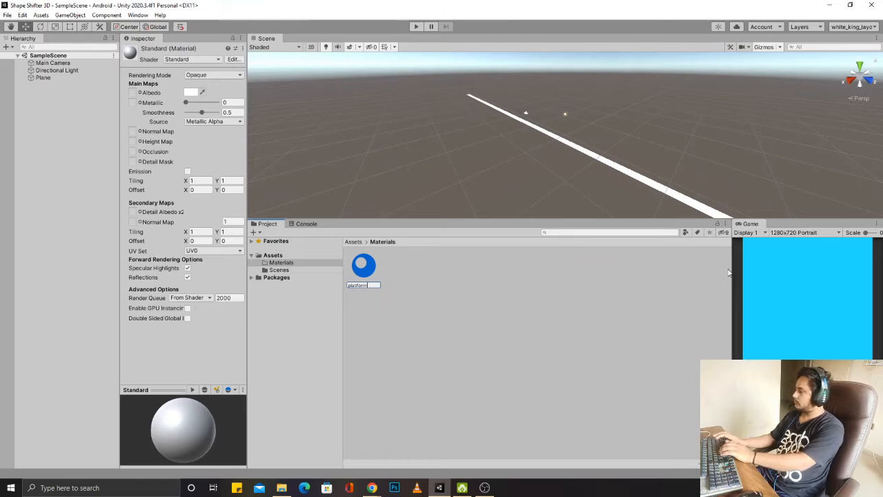
type("_")
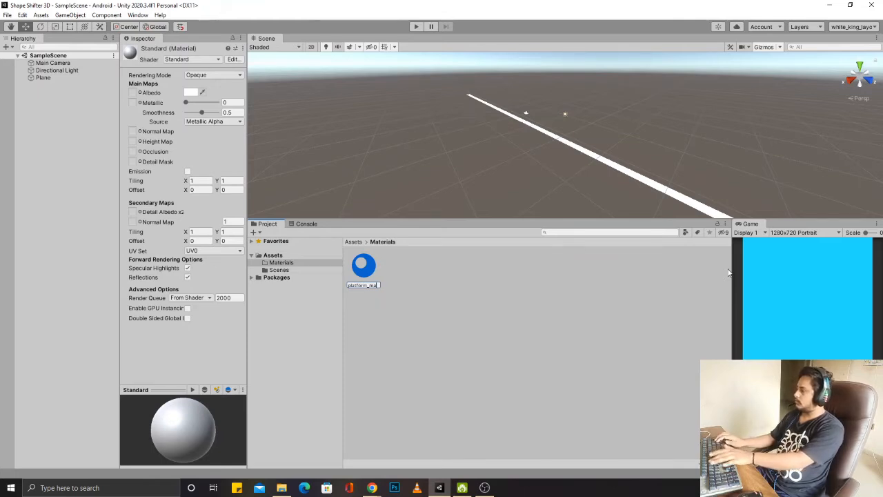
type("m")
key("Return")
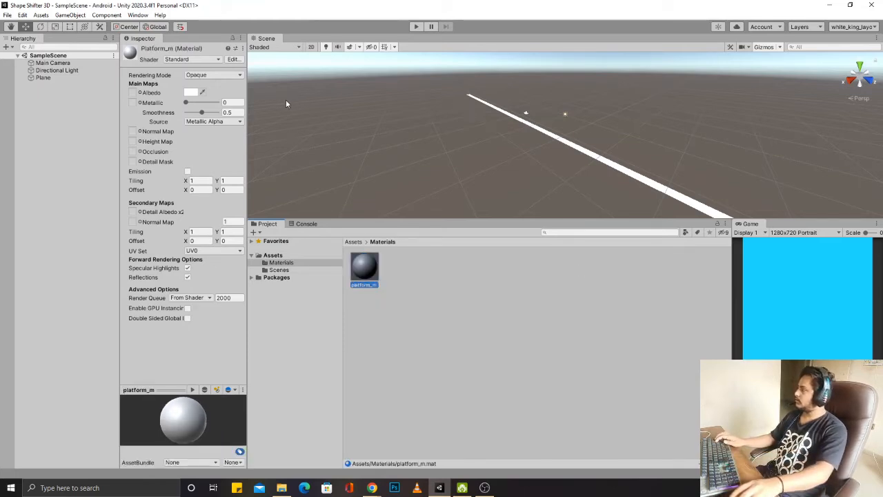
Step: Set the platform_m material's albedo color to magenta F52FFF and apply the material to the plane in the scene
left_click(191, 91)
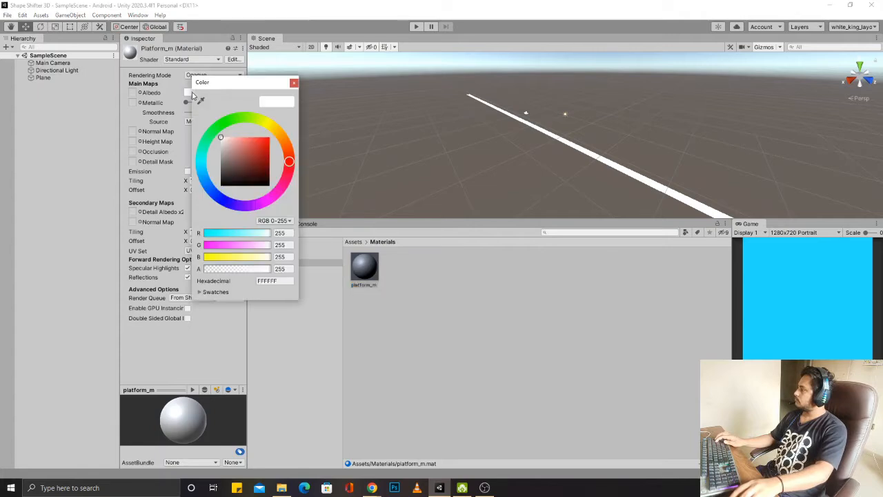
left_click(266, 203)
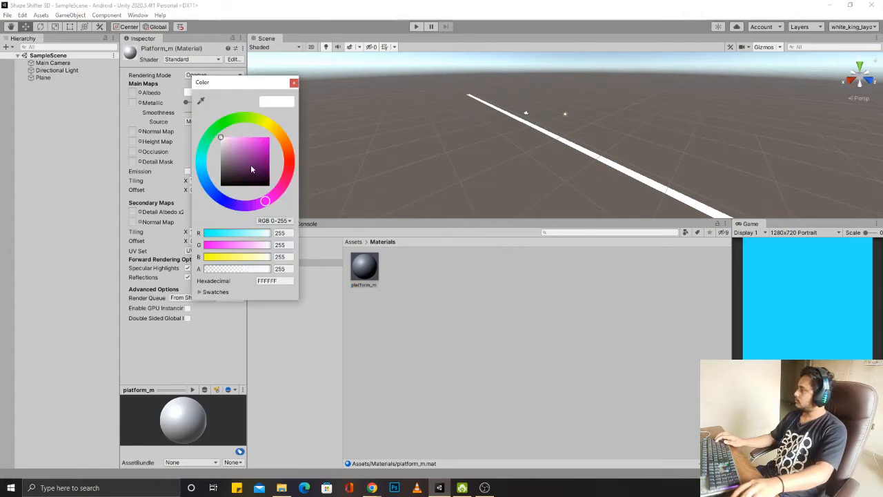
left_click(261, 136)
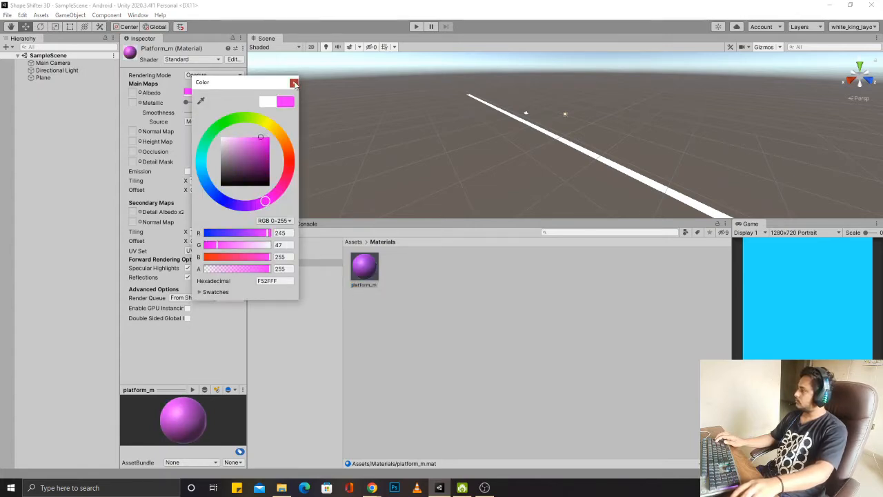
left_click(294, 83)
left_click_drag(364, 268, 618, 170)
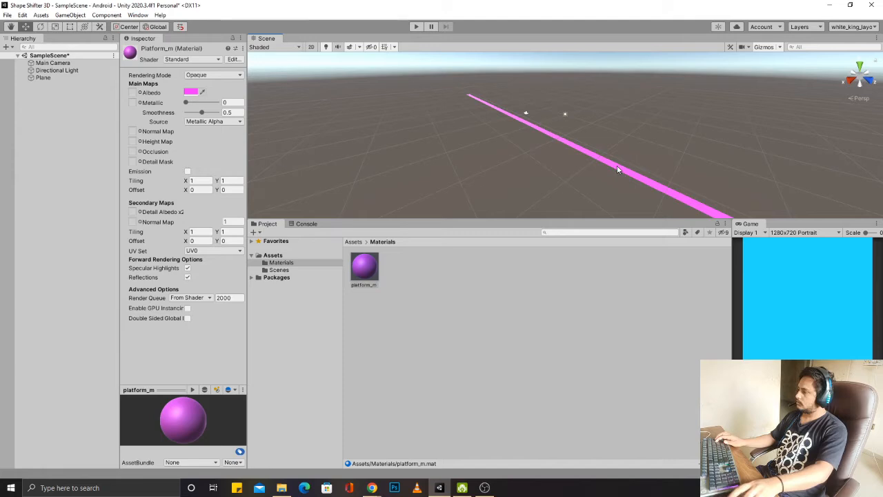
left_click(582, 362)
Step: Set the platform_m material's smoothness to 0.76
left_click(372, 283)
left_click_drag(201, 112, 211, 115)
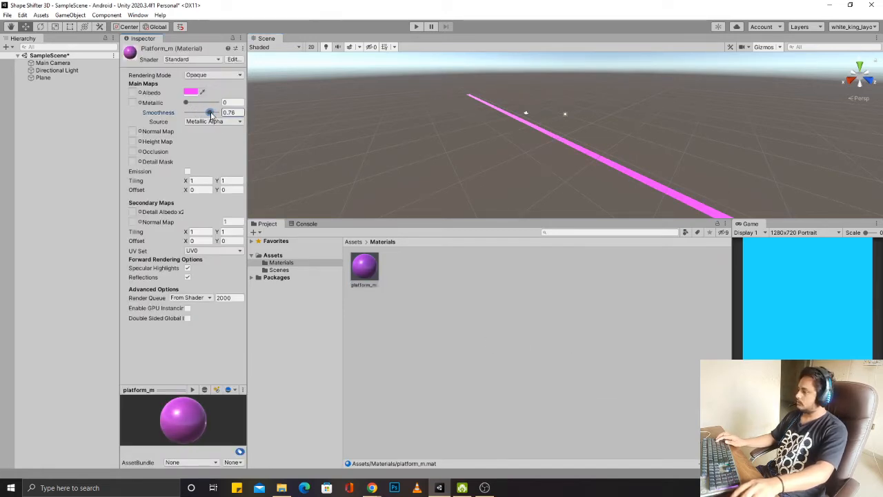
left_click(496, 330)
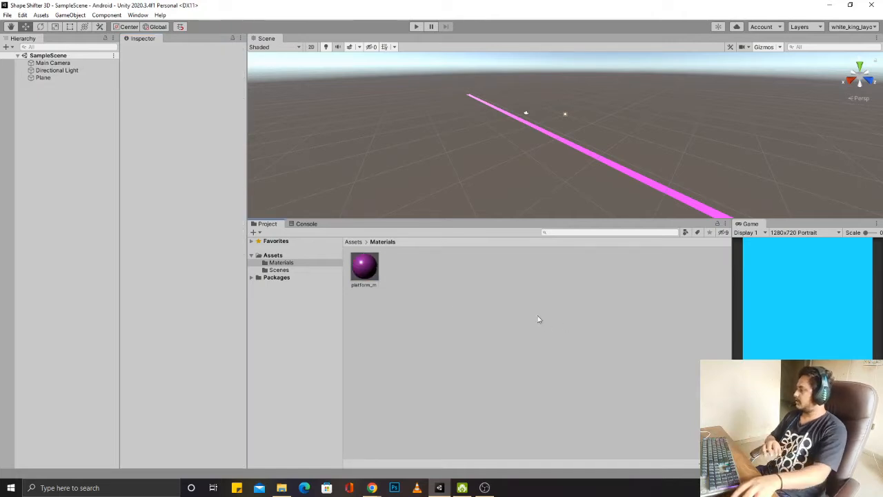
left_click(354, 283)
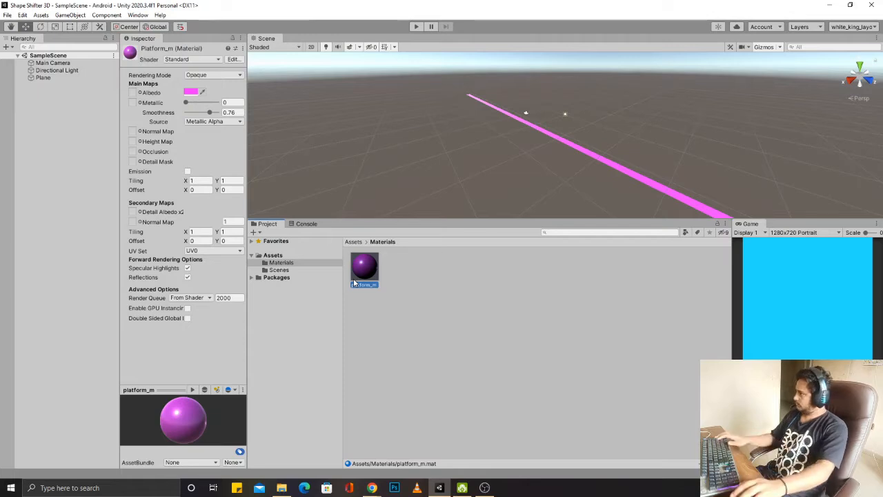
Step: Rename the plane object as Ground_Platform
left_click(51, 79)
key("F2")
type("Ground")
type("_Plan")
type("fprm")
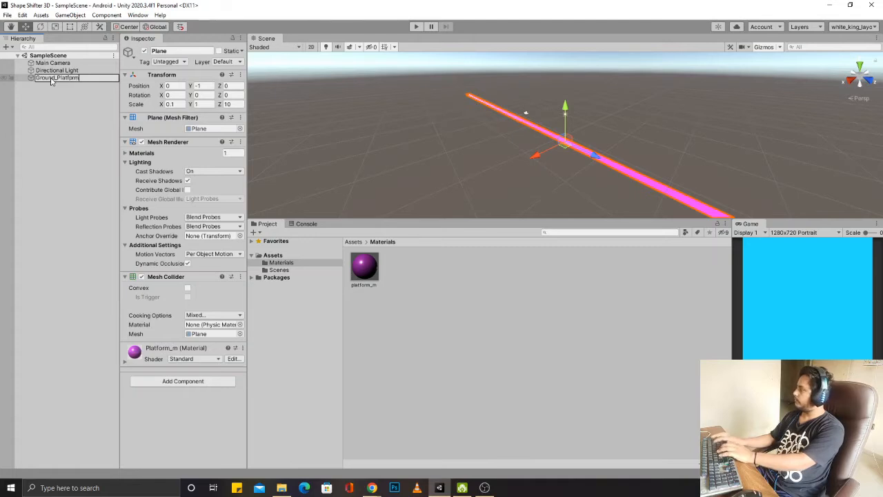
key("Return")
key("F2")
key("Right")
key("BackSpace")
key("BackSpace")
type("orm")
key("Return")
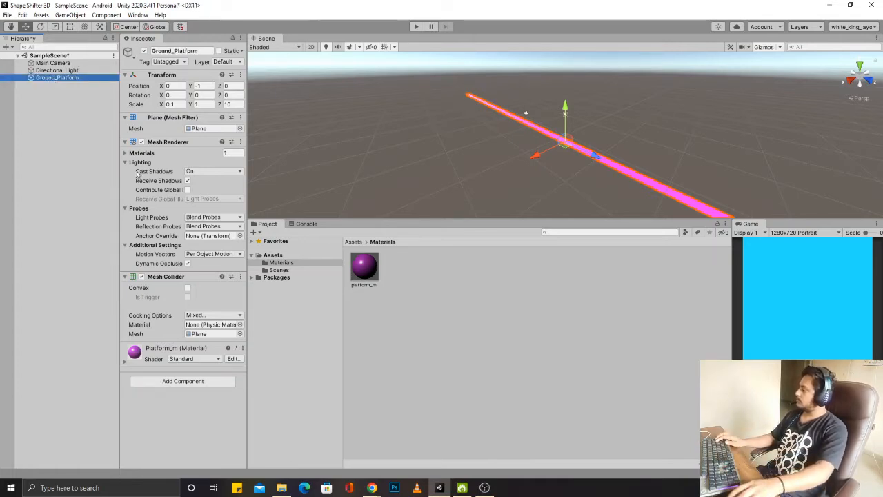
left_click(449, 322)
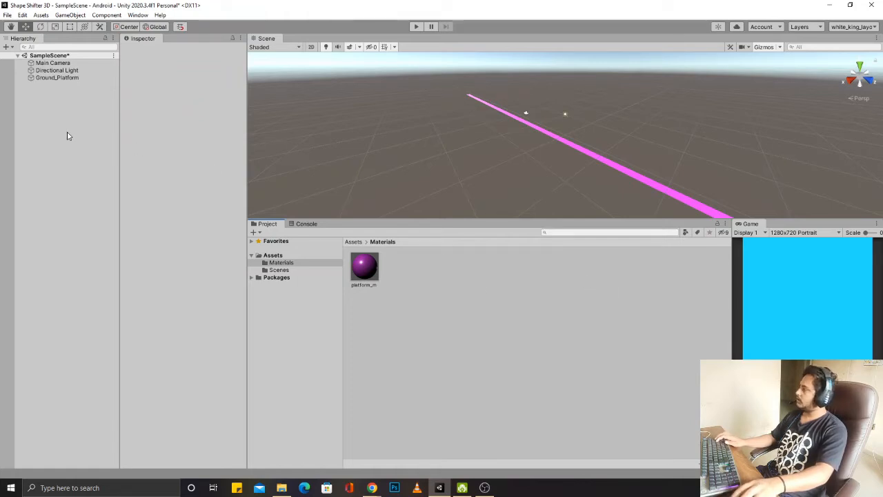
Step: Add a cube to the scene and lower it to a Y position of -0.5
right_click(29, 119)
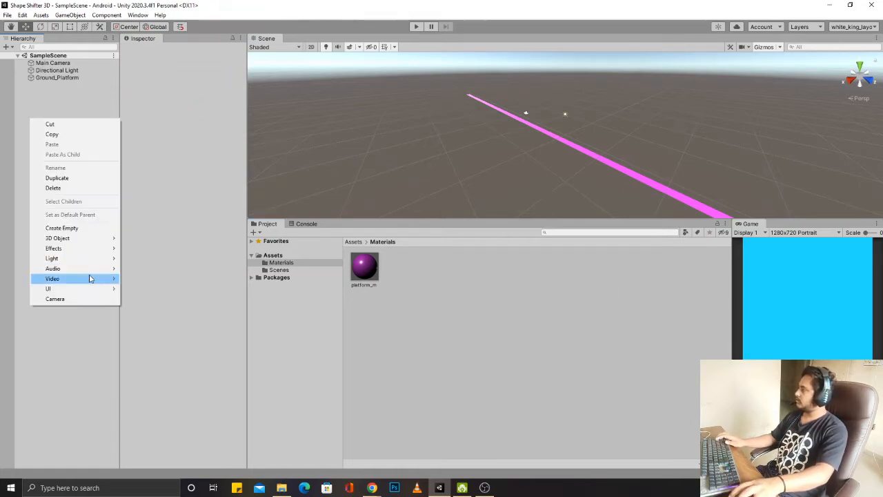
mouse_move(66, 241)
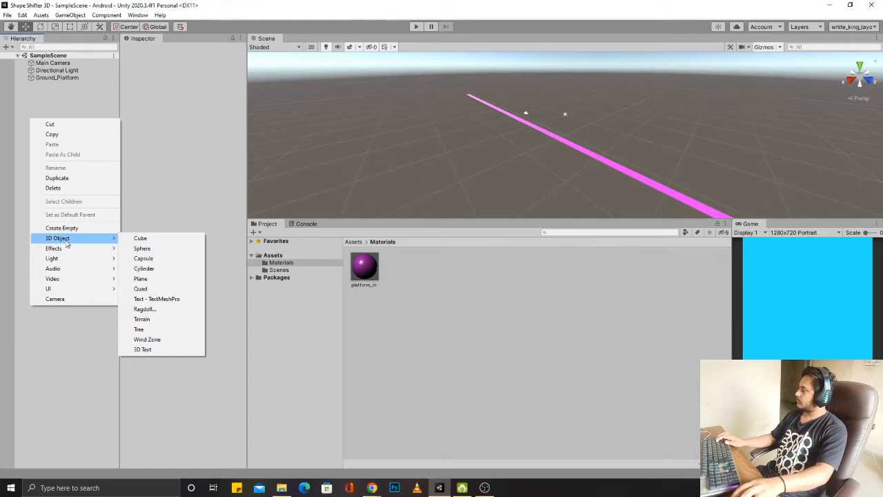
left_click(141, 239)
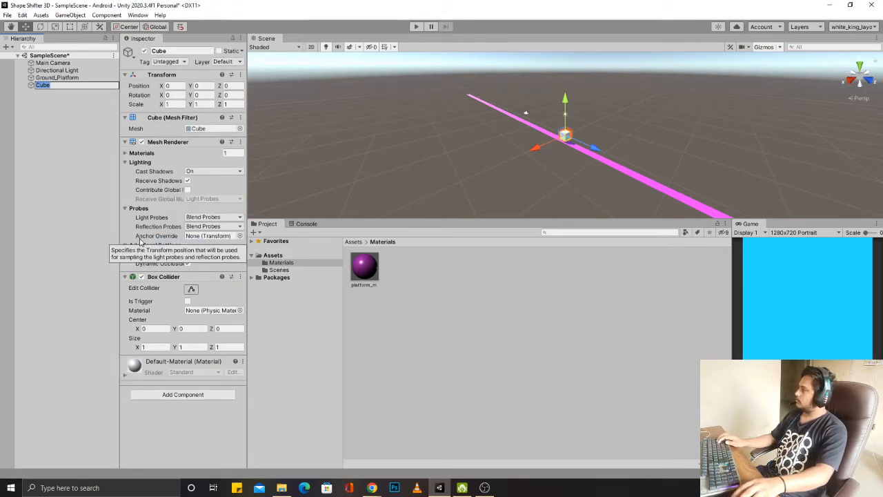
left_click(53, 139)
left_click(57, 77)
left_click(58, 86)
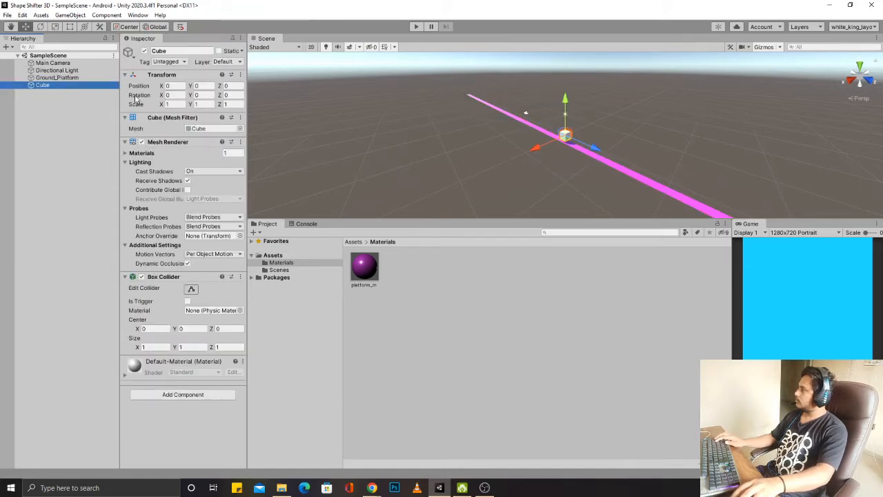
left_click_drag(573, 100, 570, 105)
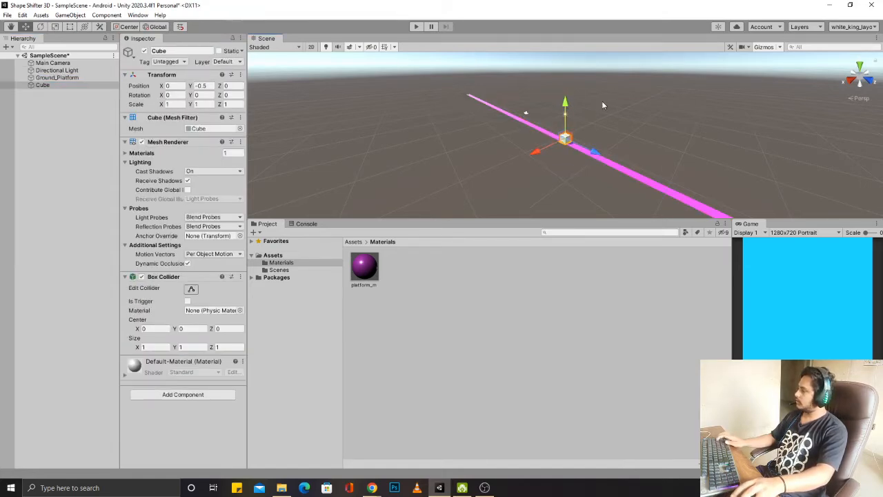
Step: Reposition the Main Camera to about Y 4.34 and Z -13.44 with an X rotation of about 4.63, and save the scene
left_click(56, 62)
left_click(55, 63)
left_click_drag(523, 82, 508, 54)
key("e")
key("w")
key("ctrl+s")
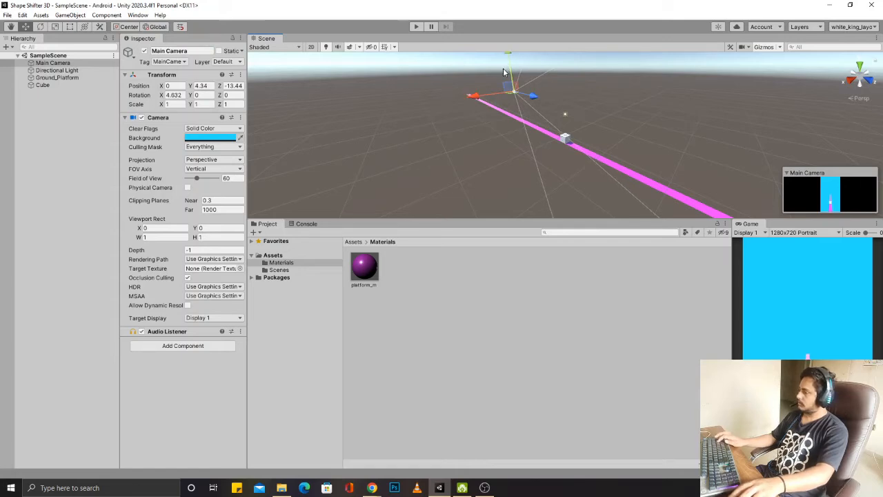
Step: Create a material named Yellow inside the Materials folder
left_click(42, 85)
left_click(279, 270)
left_click(281, 263)
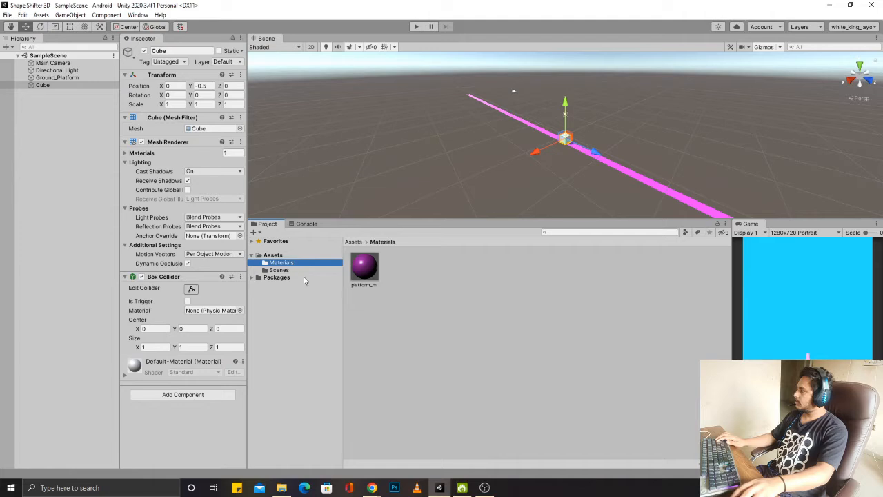
right_click(407, 308)
mouse_move(469, 63)
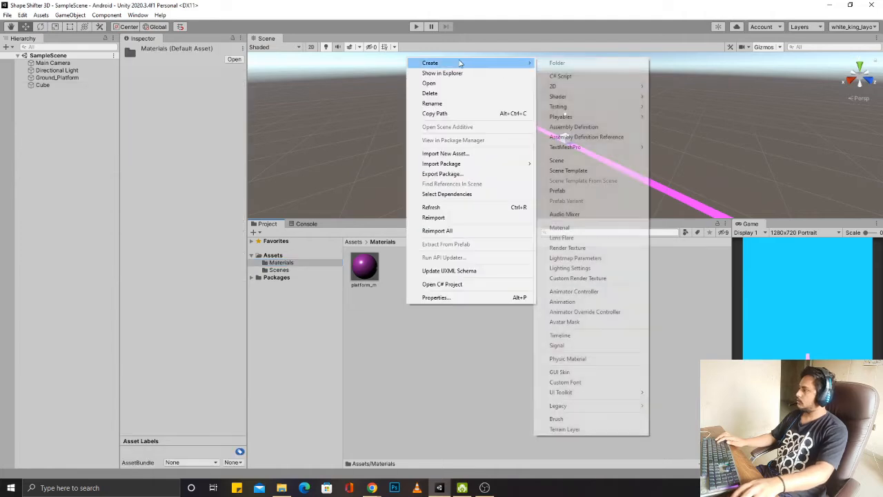
left_click(560, 227)
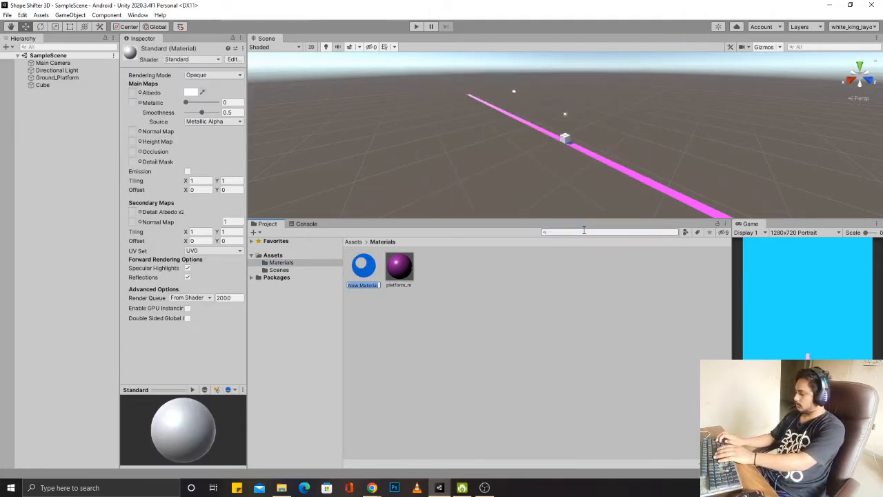
type("Obsta")
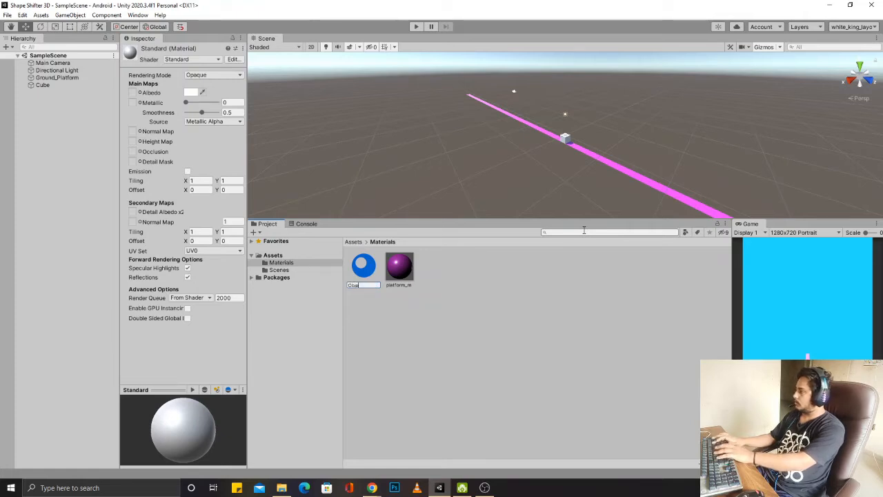
type("t_m")
key("ctrl+a")
type("Yellow")
key("Return")
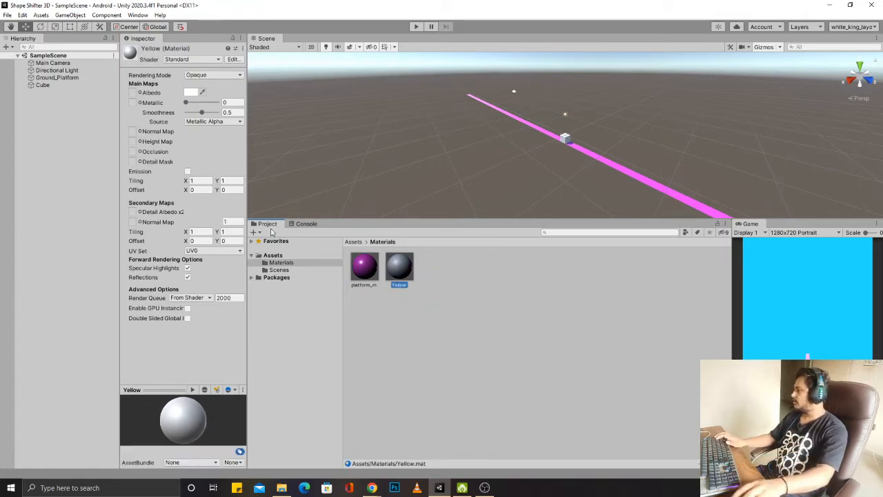
Step: Set the Yellow material's albedo to a bright yellow and apply the material to the cube in the scene
left_click(190, 93)
left_click(262, 127)
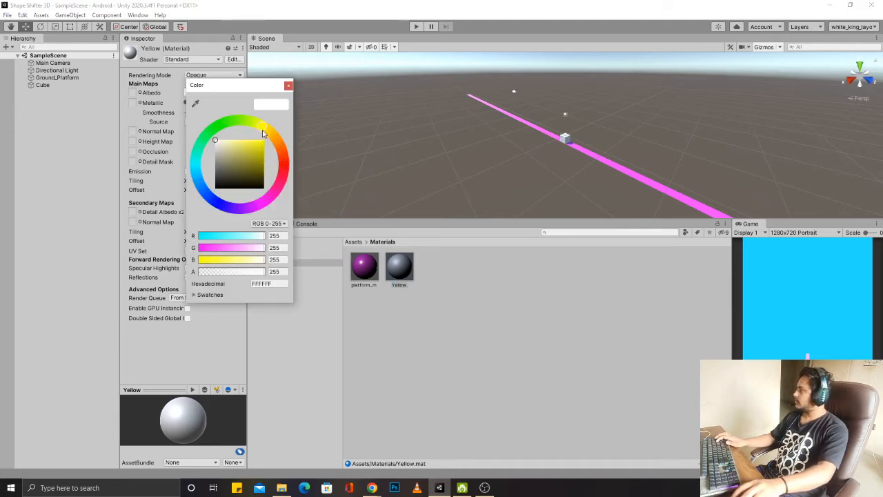
left_click(288, 85)
left_click_drag(403, 268, 570, 145)
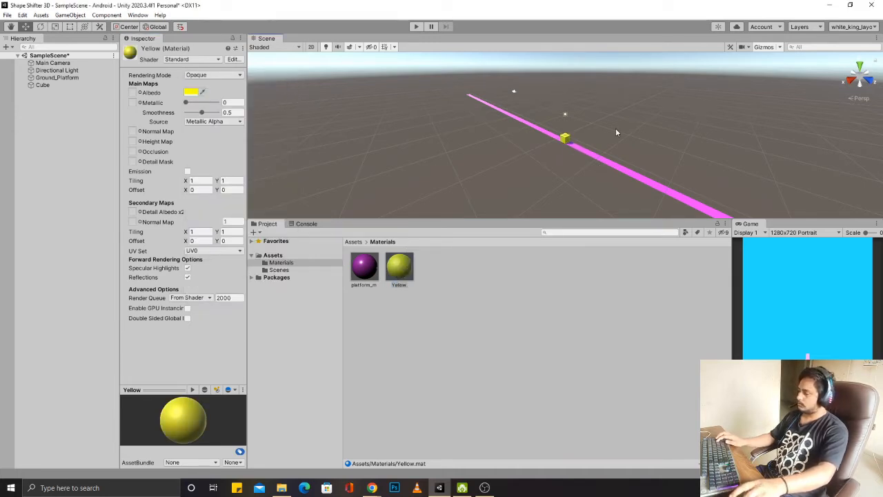
Step: Set the Yellow material's smoothness to 0 and its metallic value to about 0.13
left_click(401, 269)
mouse_move(196, 118)
left_mouse_down()
mouse_move(167, 118)
mouse_move(201, 102)
mouse_move(192, 102)
left_mouse_up()
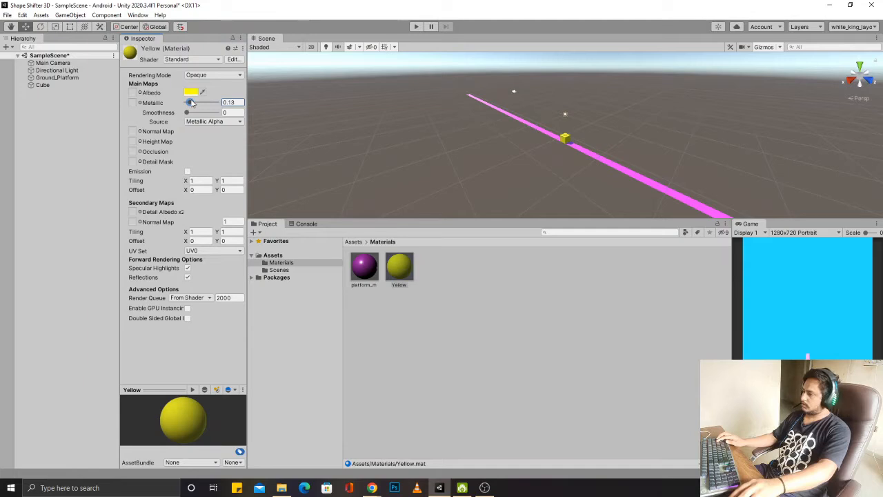
left_click(545, 400)
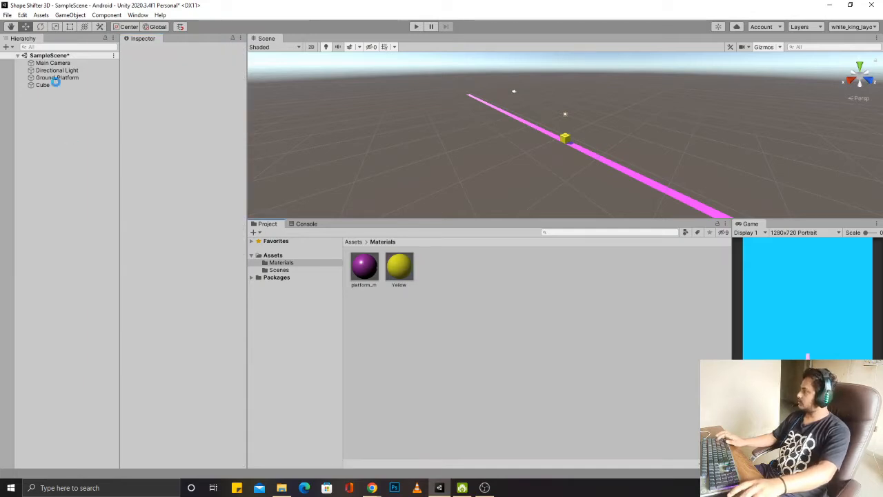
Step: Add a sphere to the scene as a second player shape
left_click(45, 84)
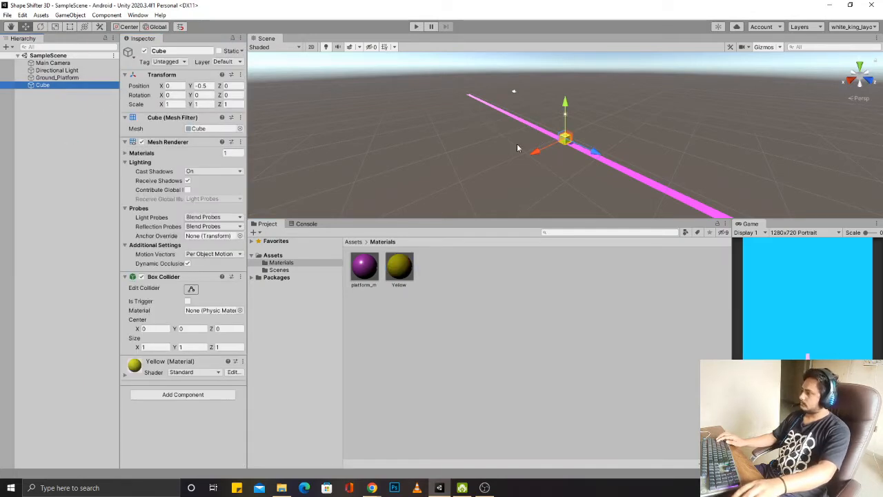
right_click(44, 98)
mouse_move(99, 218)
left_click(187, 226)
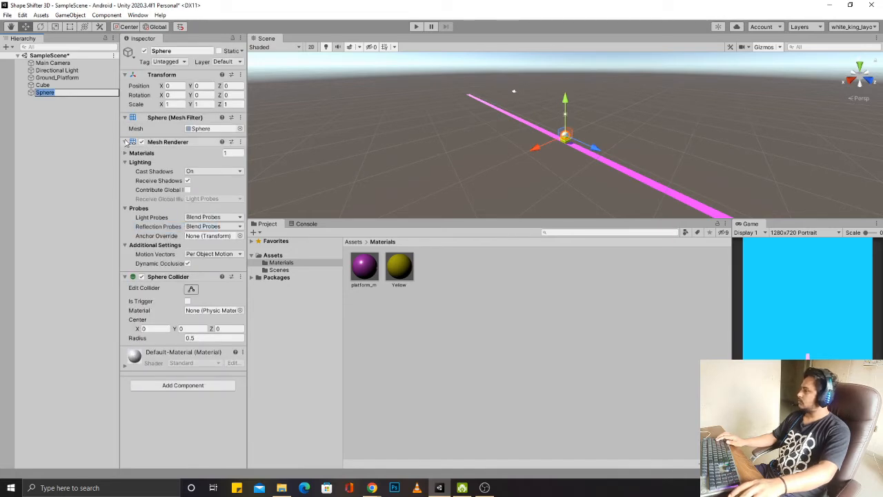
left_click(369, 104)
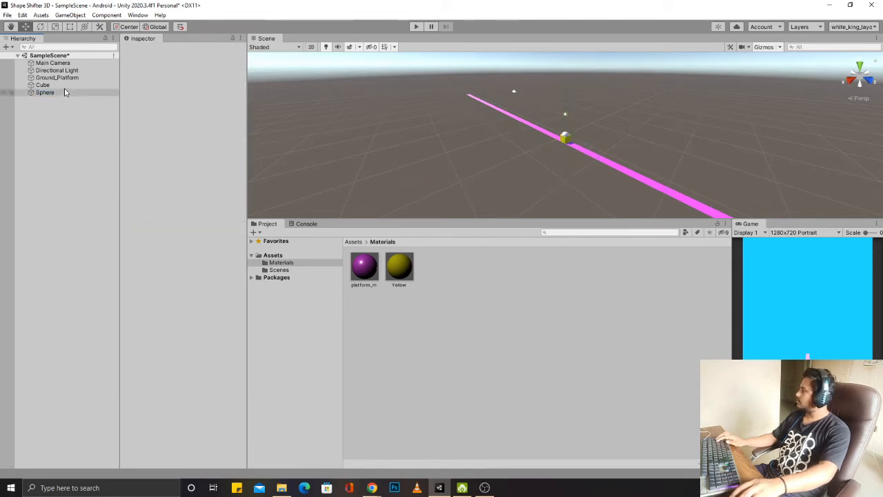
Step: Deactivate the cube and set the sphere's Y position to -0.5
left_click(42, 85)
left_click(136, 69)
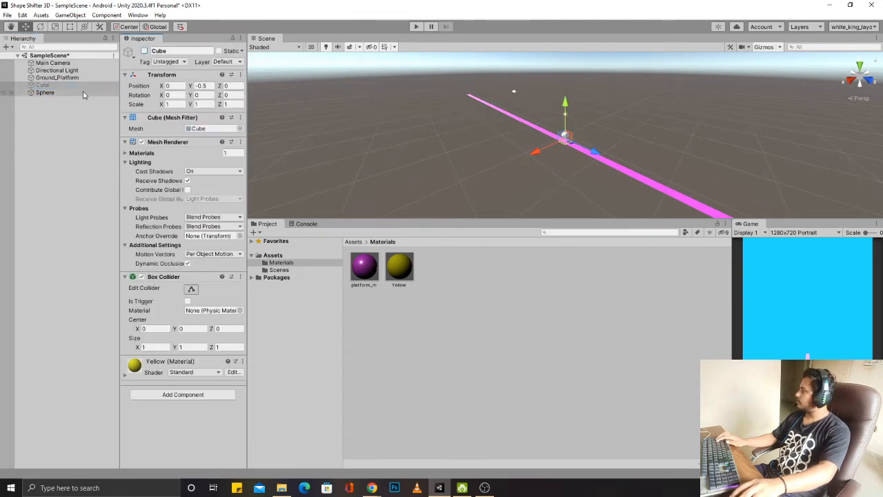
left_click(45, 92)
left_click(205, 85)
type("-0.5")
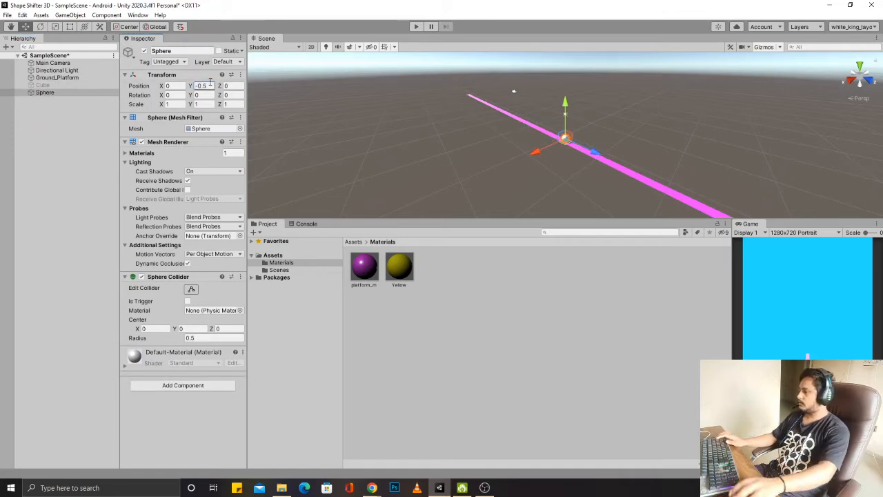
left_click(69, 103)
Step: Apply the Yellow material to the sphere in the scene
left_click(45, 93)
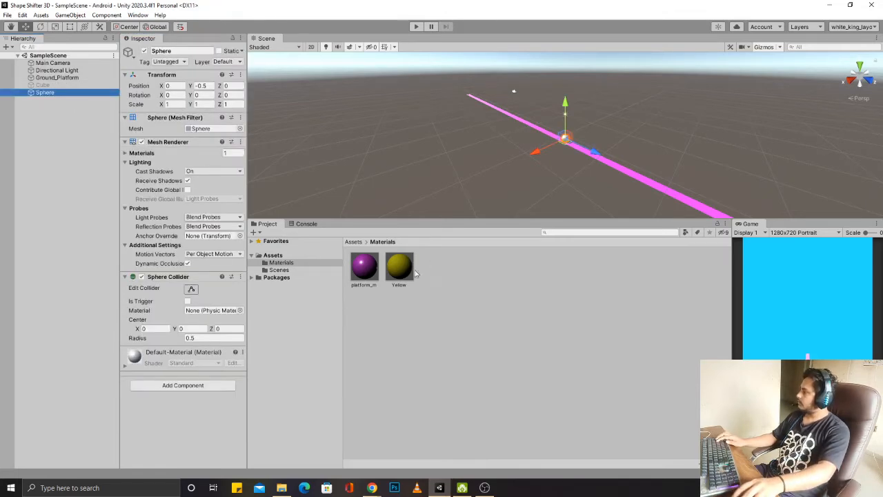
left_click_drag(407, 276, 570, 153)
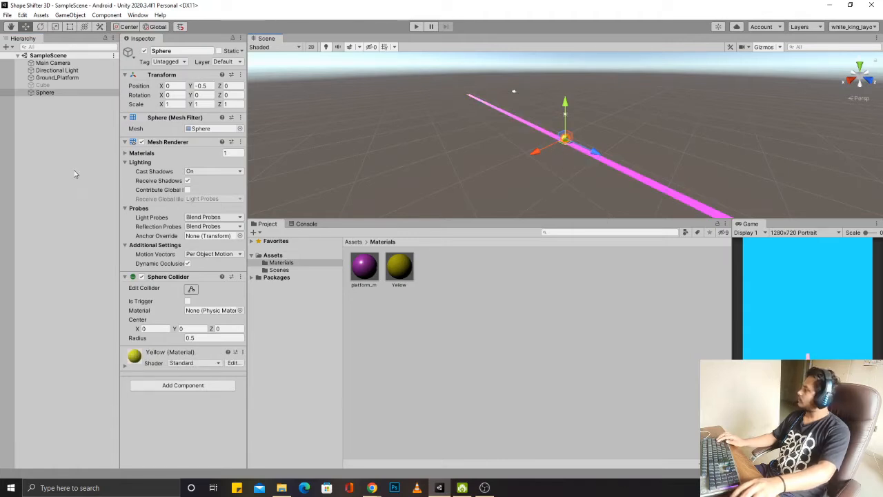
left_click(62, 100)
left_click(59, 85)
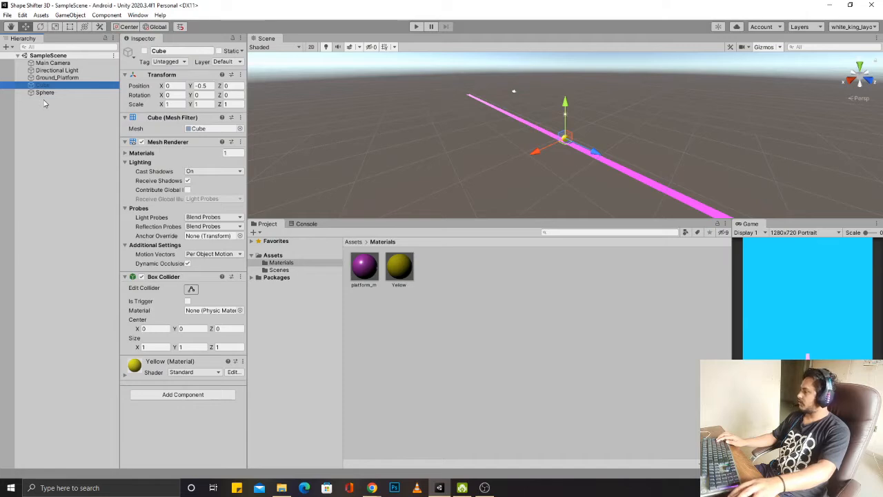
Step: Create an empty object named Player_Holder at the scene's root level
right_click(43, 103)
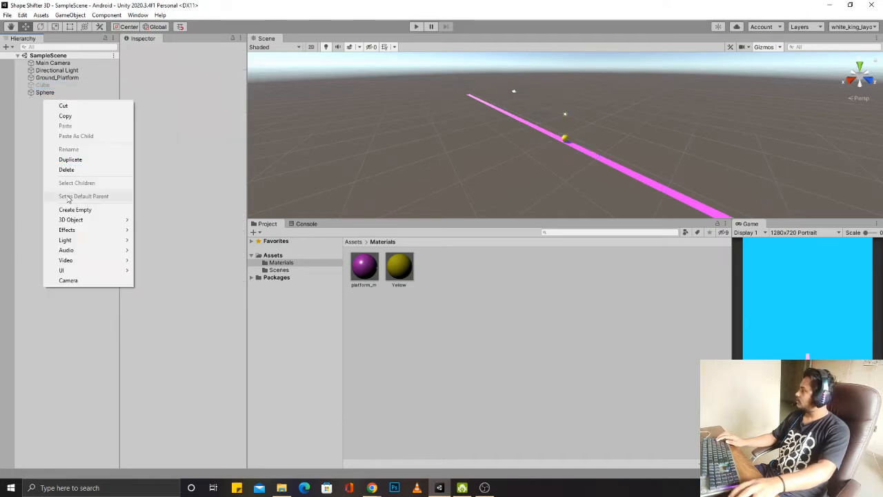
left_click(72, 210)
type("Player_Ho")
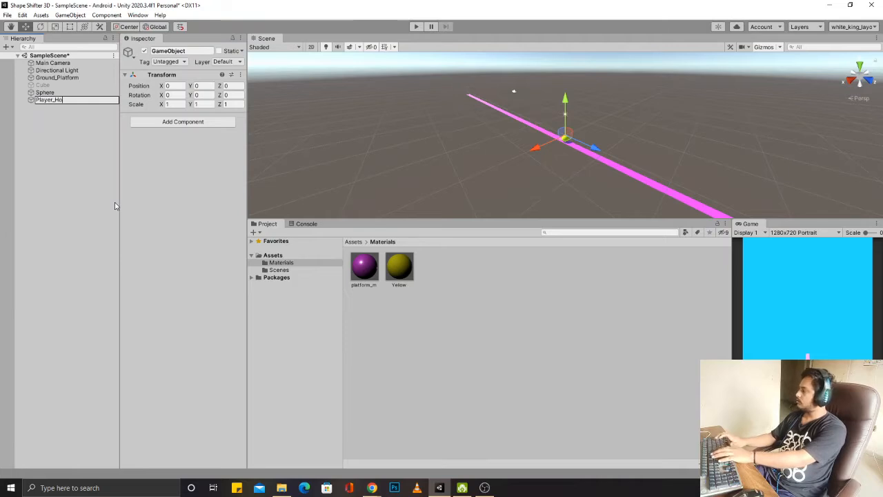
type("lder")
key("Return")
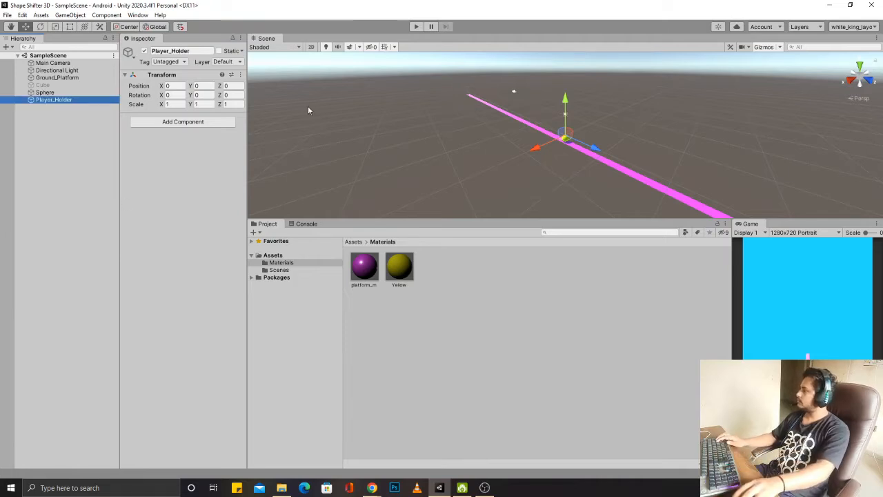
Step: Make the cube and sphere children of Player_Holder and deactivate the sphere
left_click(43, 85)
left_click(44, 91, "ctrl")
left_click_drag(46, 92, 51, 101)
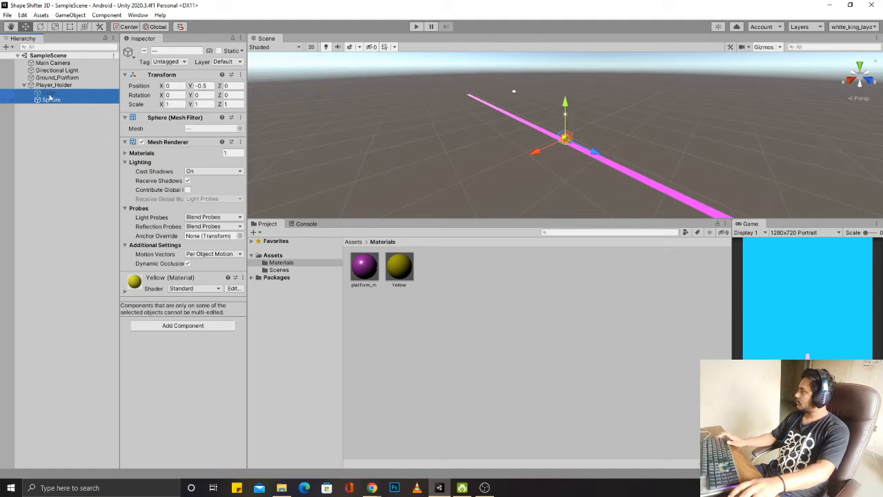
left_click(53, 85)
left_click(51, 100)
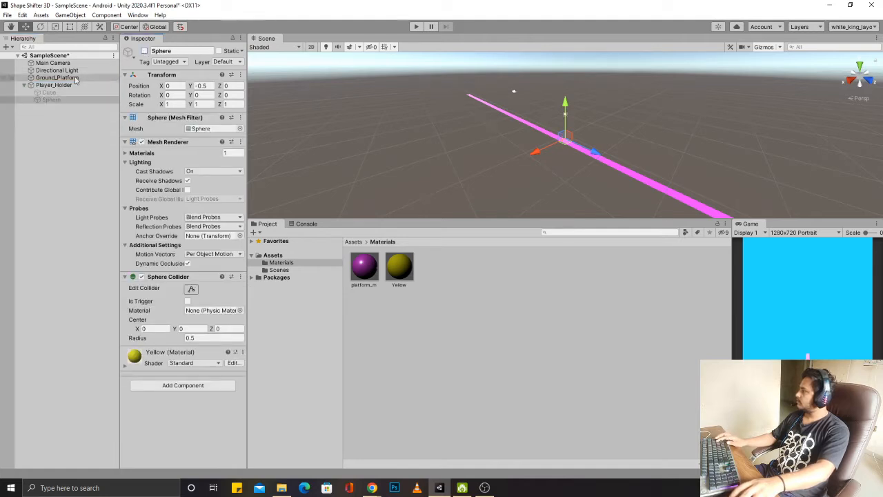
Step: Add a Rigidbody component to both the cube and the sphere inside Player_Holder
left_click(50, 93, "ctrl")
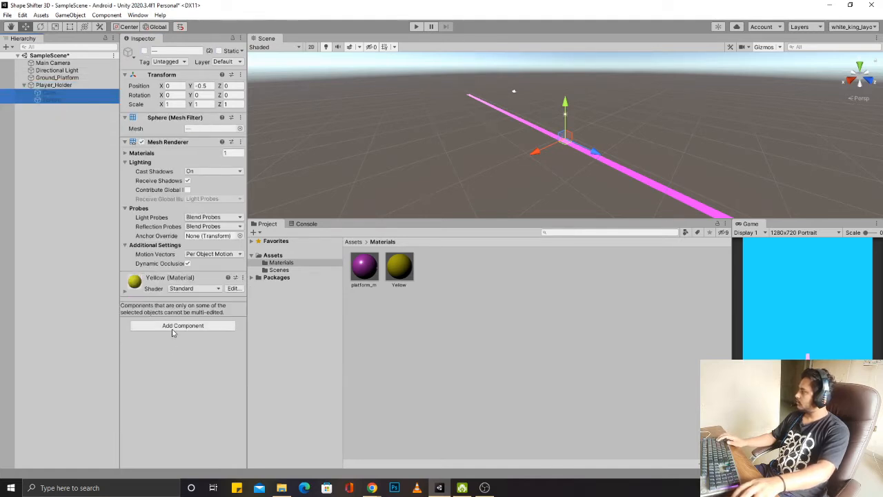
left_click(181, 326)
left_click(55, 86)
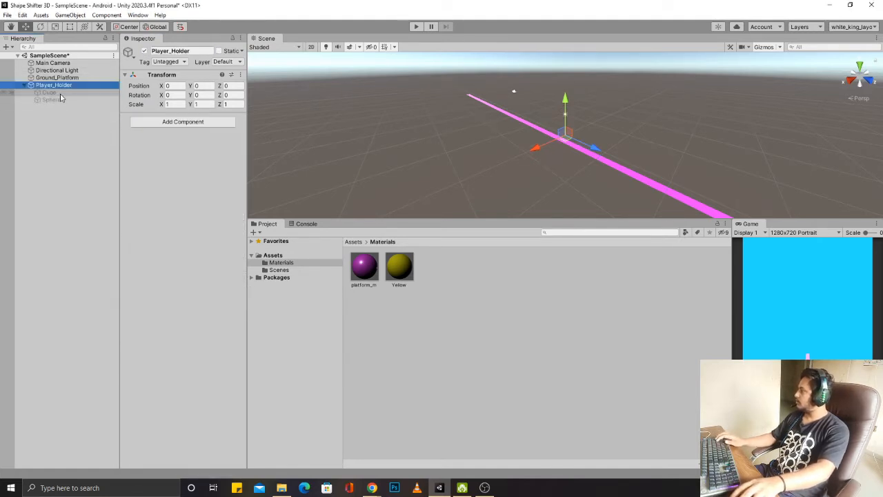
left_click(49, 93)
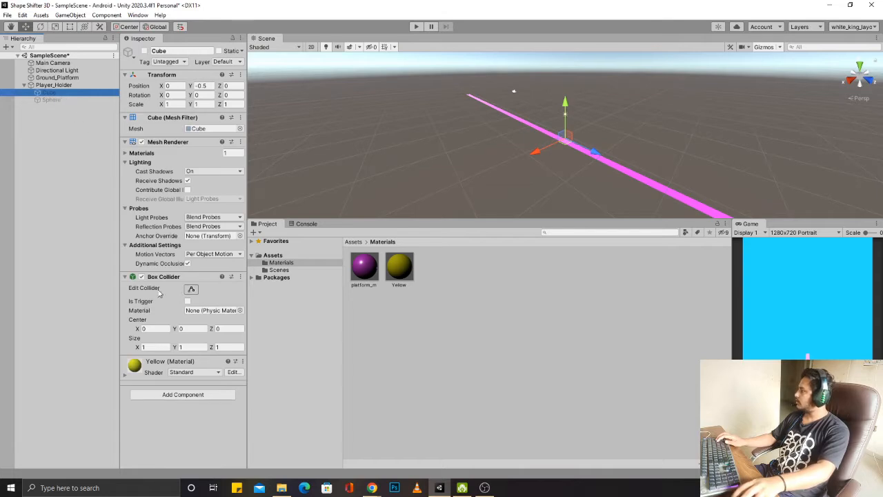
left_click(58, 100)
left_click(49, 92, "ctrl")
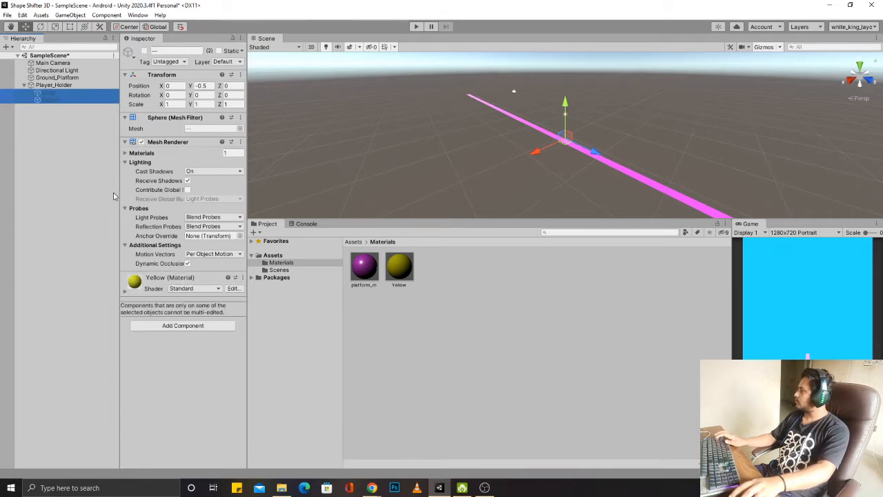
left_click(157, 327)
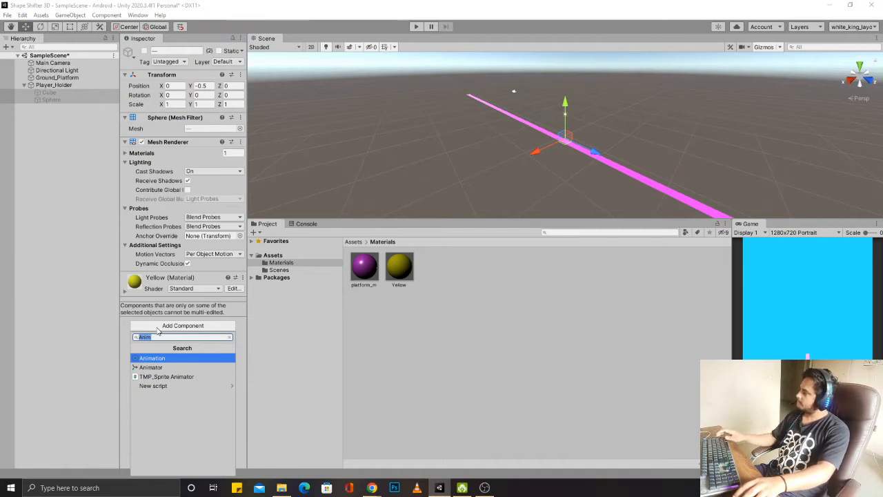
type("rigid")
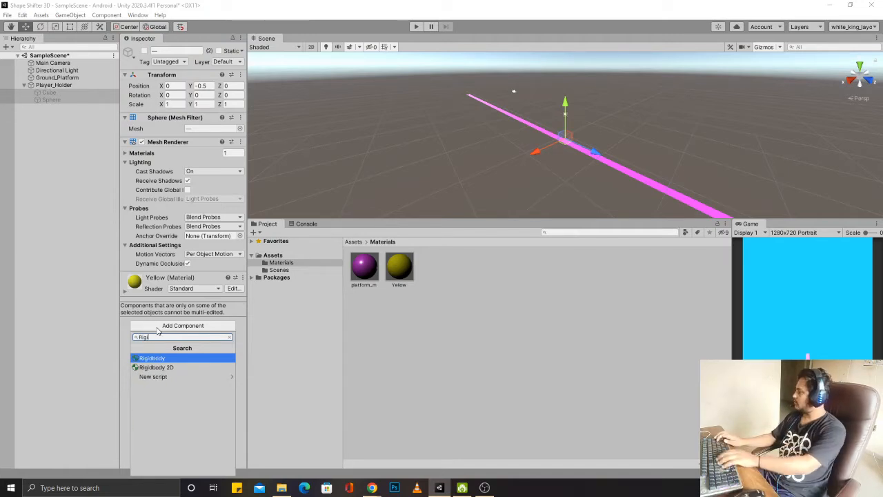
key("Return")
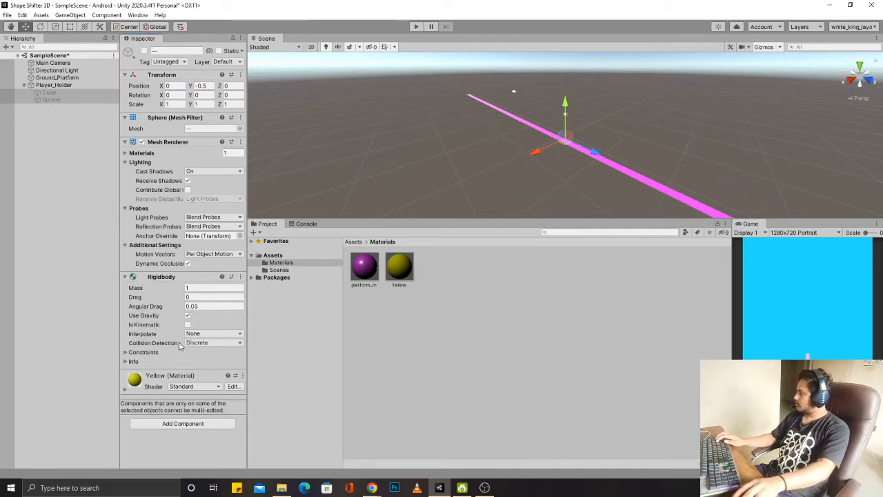
Step: Turn off gravity and freeze rotation on X, Y and Z in the Rigidbody of both the cube and the sphere
left_click(187, 317)
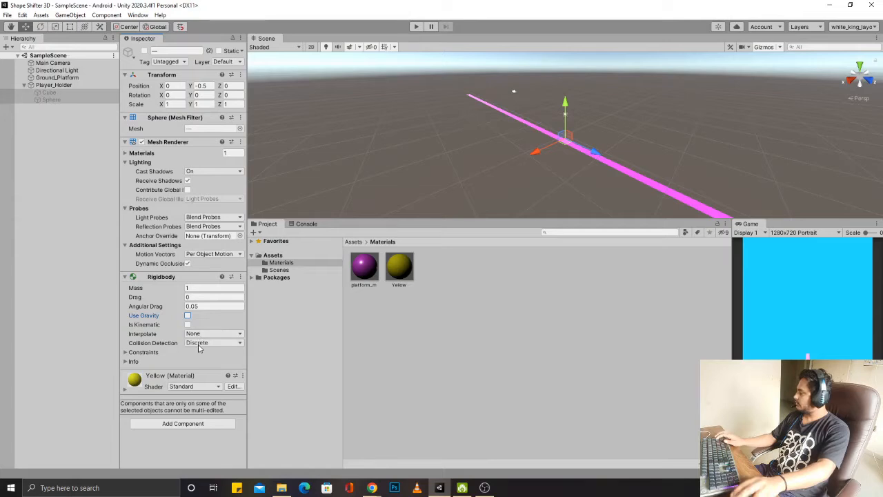
left_click(152, 353)
left_click(187, 370)
left_click(201, 371)
left_click(215, 371)
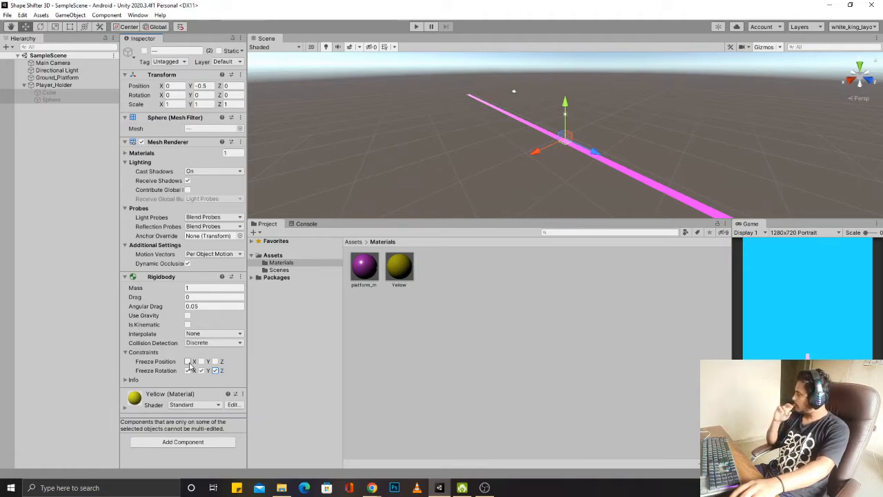
Step: Create a folder named Scripts in Assets and open it
left_click(53, 85)
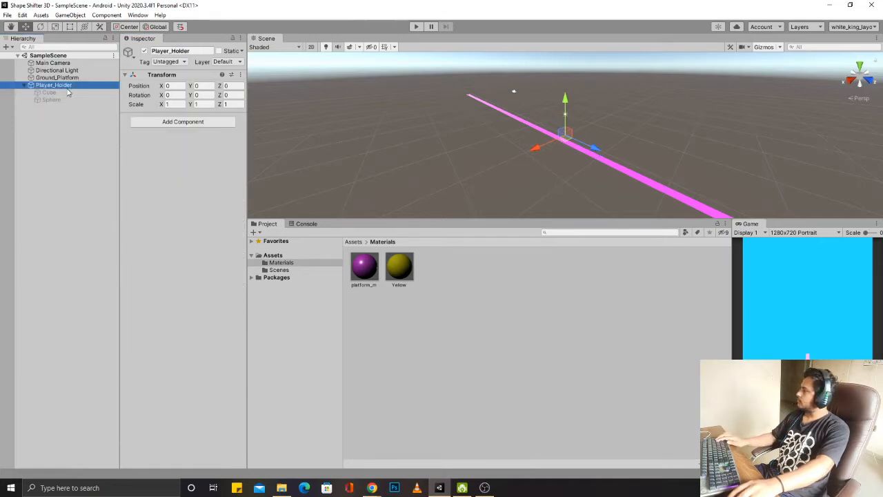
left_click(273, 255)
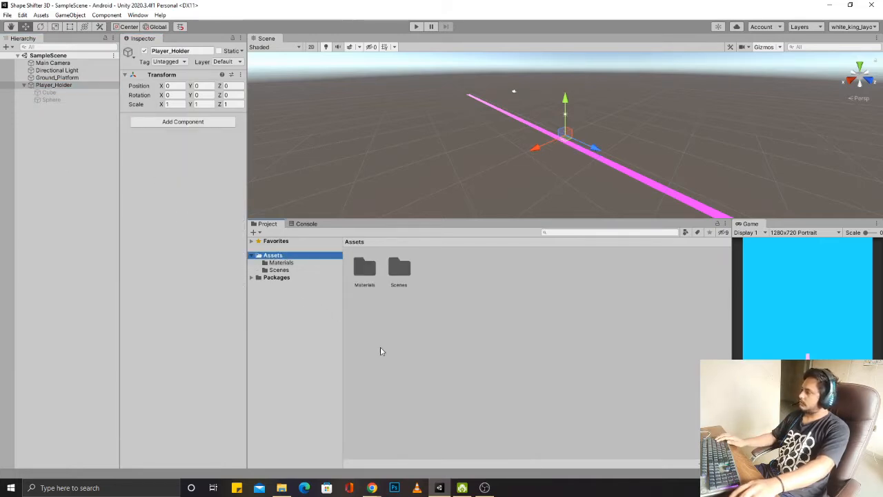
right_click(402, 360)
mouse_move(449, 119)
left_click(573, 119)
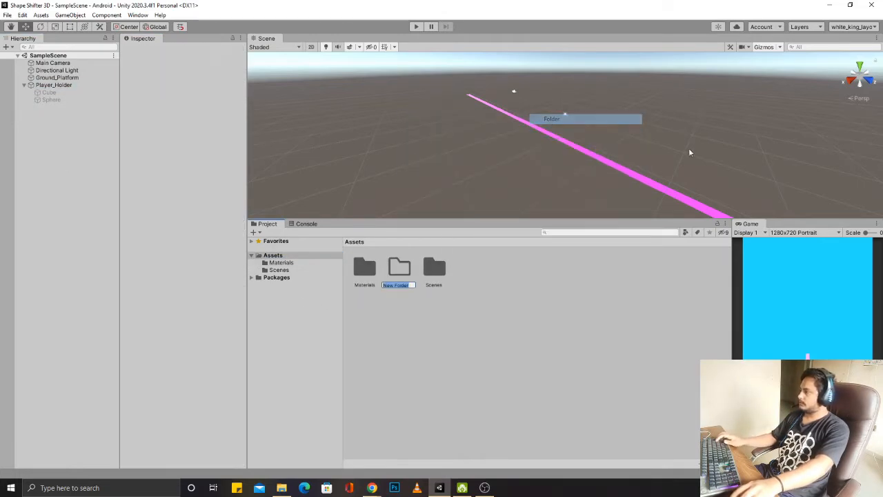
type("Sc")
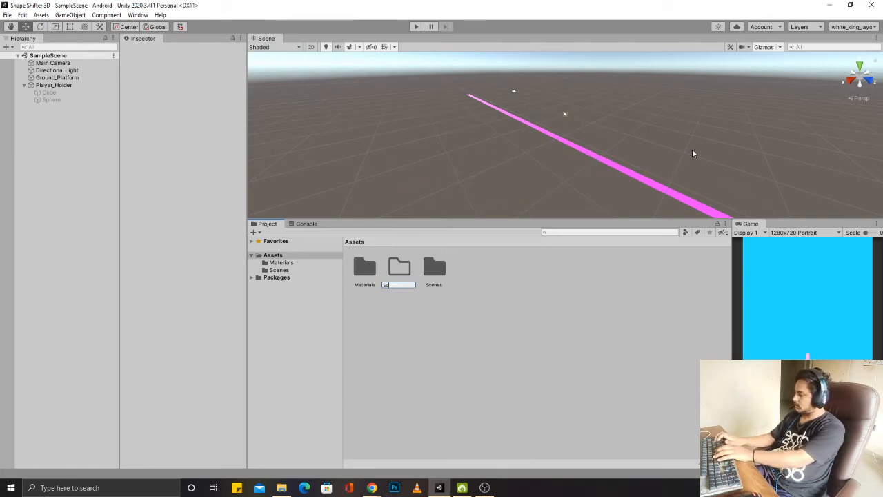
type("ripts")
key("Return")
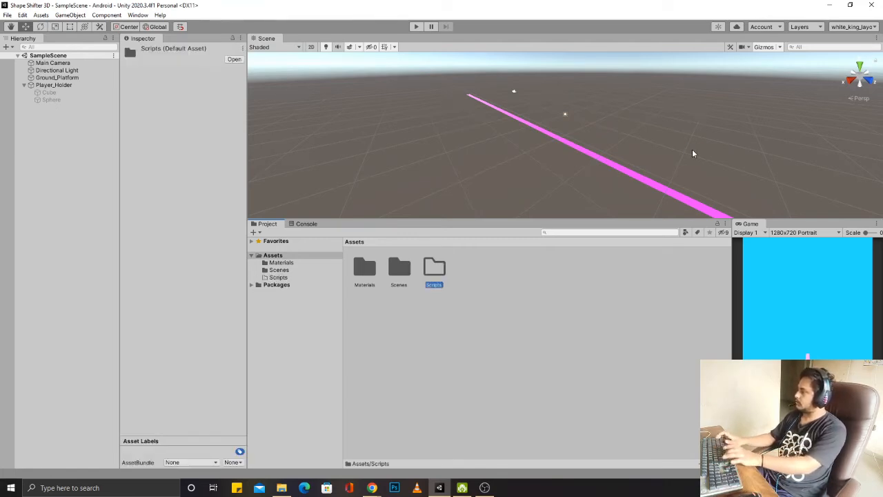
key("Return")
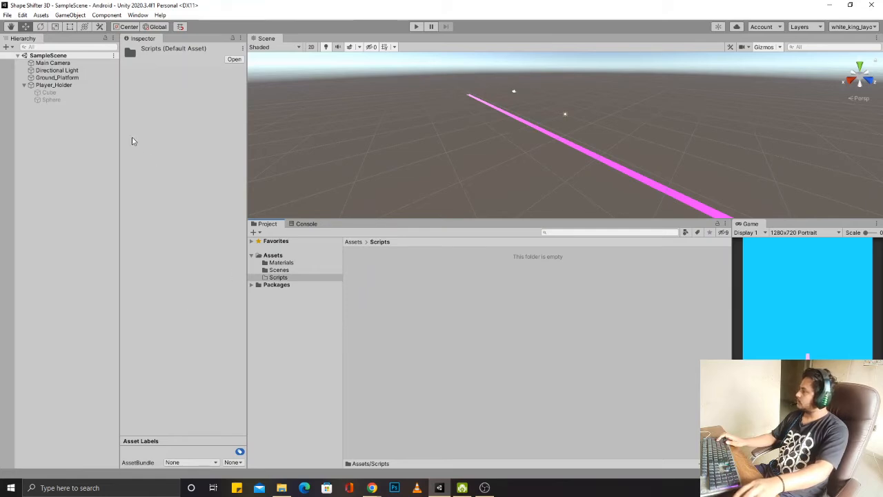
Step: Add two new tags named cube and sphare to the project's tag list
left_click(67, 99)
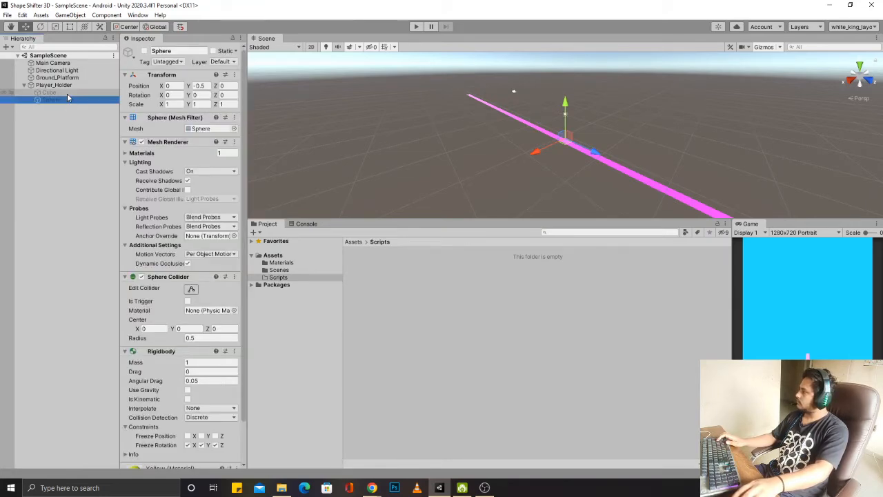
left_click(67, 94)
left_click(159, 62)
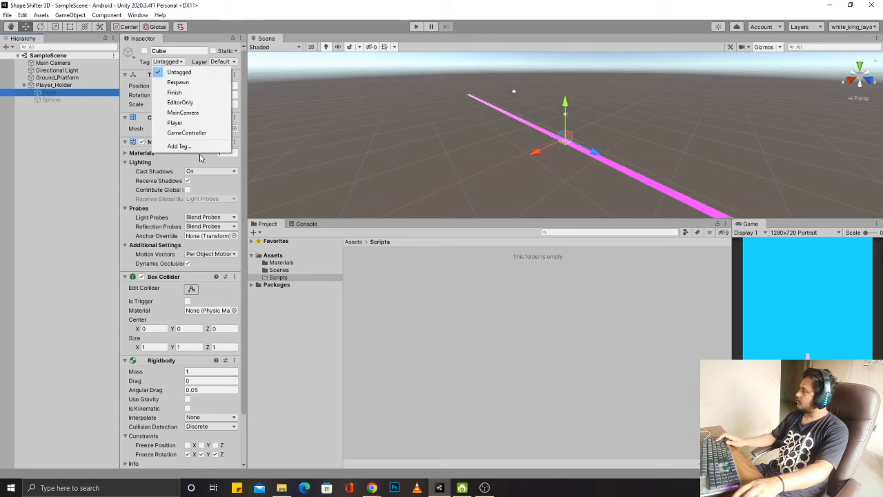
left_click(200, 147)
left_click(220, 92)
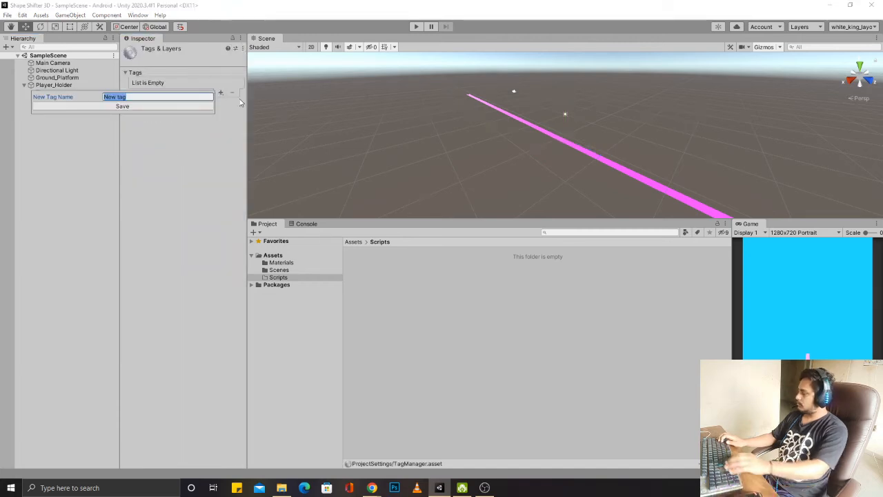
type("cube")
key("Return")
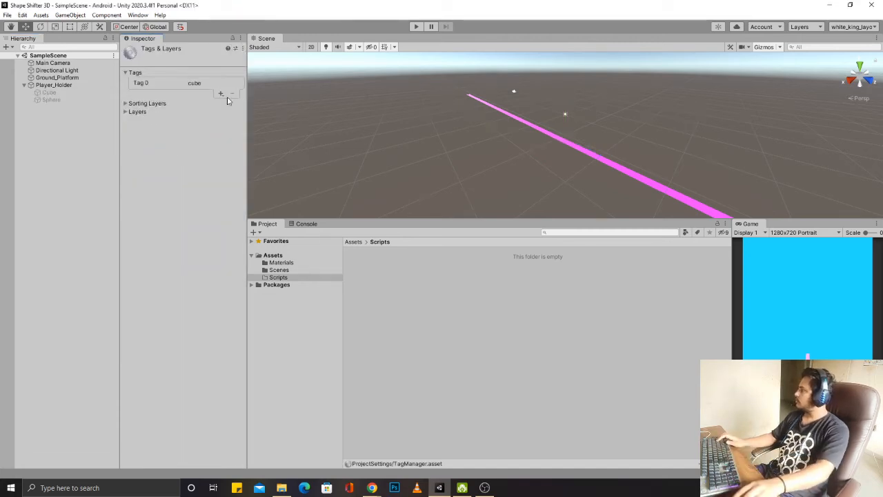
left_click(221, 94)
type("sphe")
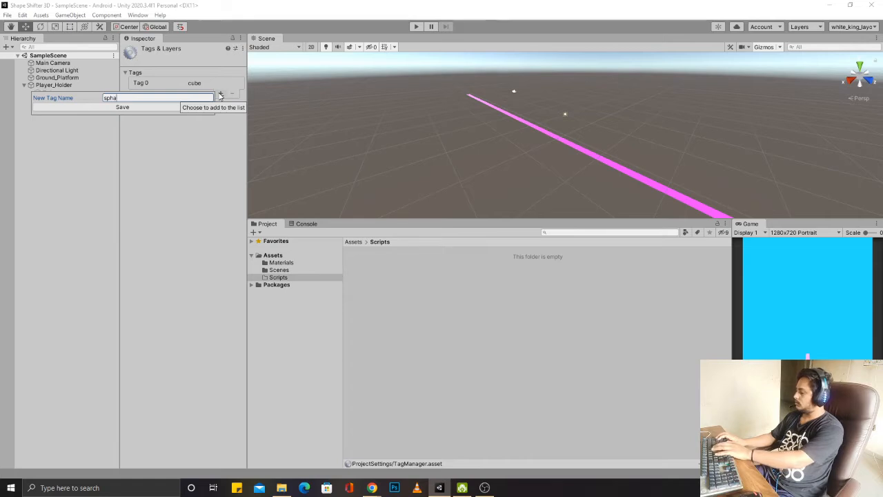
type("re")
key("Return")
Step: Assign the cube tag to the Cube object and the sphare tag to the Sphere object
left_click(40, 93)
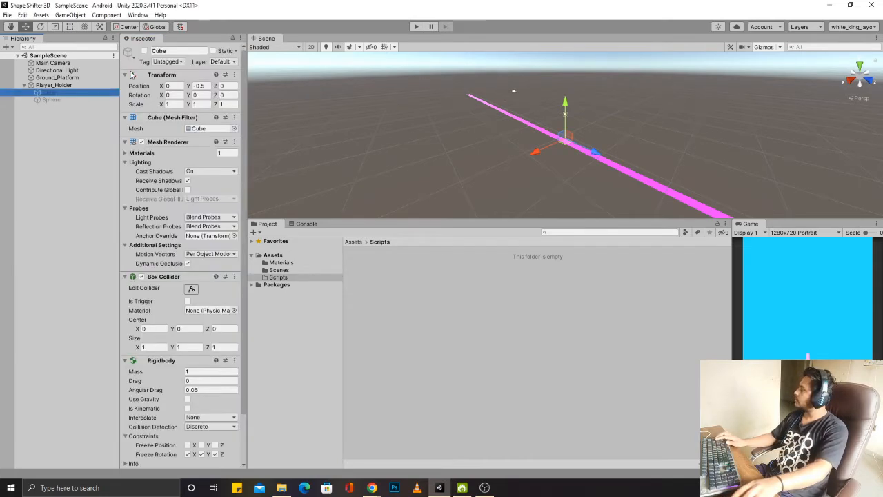
left_click(166, 62)
left_click(178, 142)
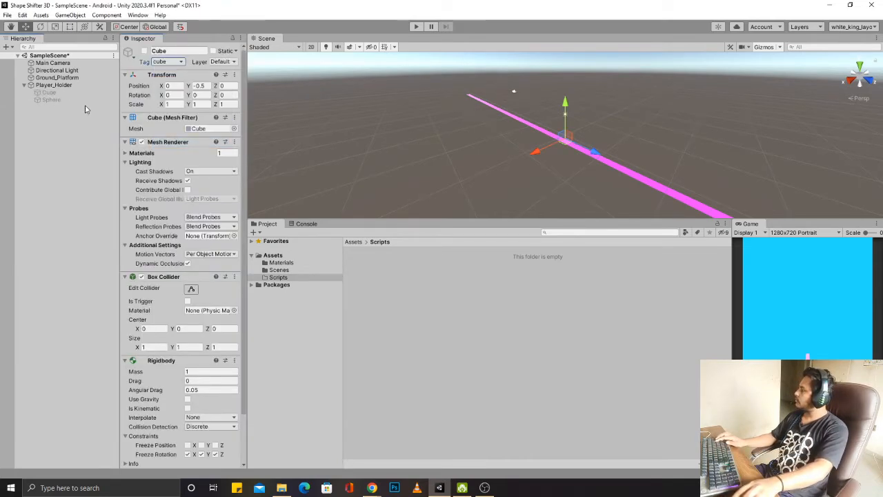
left_click(50, 100)
left_click(167, 62)
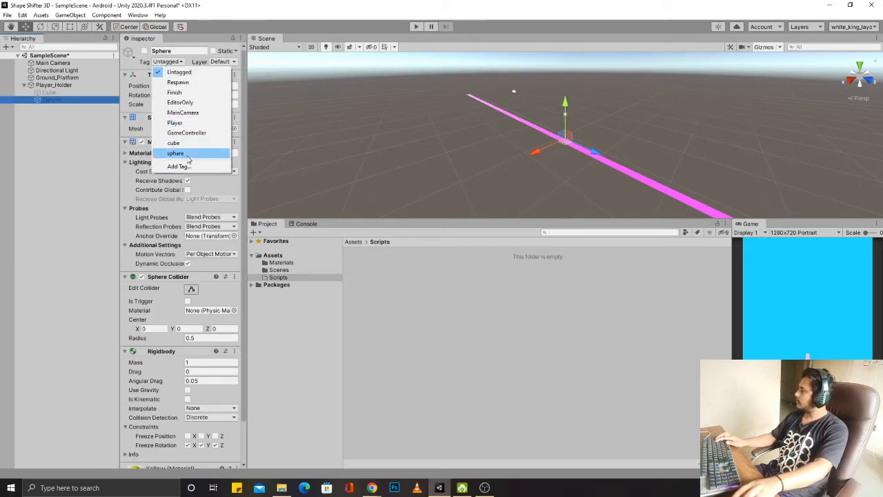
left_click(176, 153)
Step: Create a C# script named Player_Controller in the Scripts folder and open it in Visual Studio
right_click(453, 322)
left_click(527, 101)
key("alt+Tab")
right_click(432, 403)
mouse_move(455, 153)
left_click(587, 137)
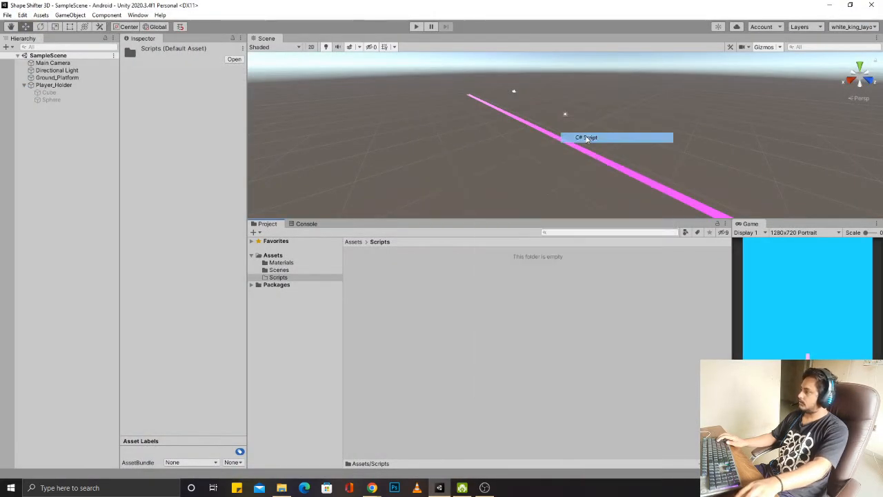
type("Player_Controller")
key("Return")
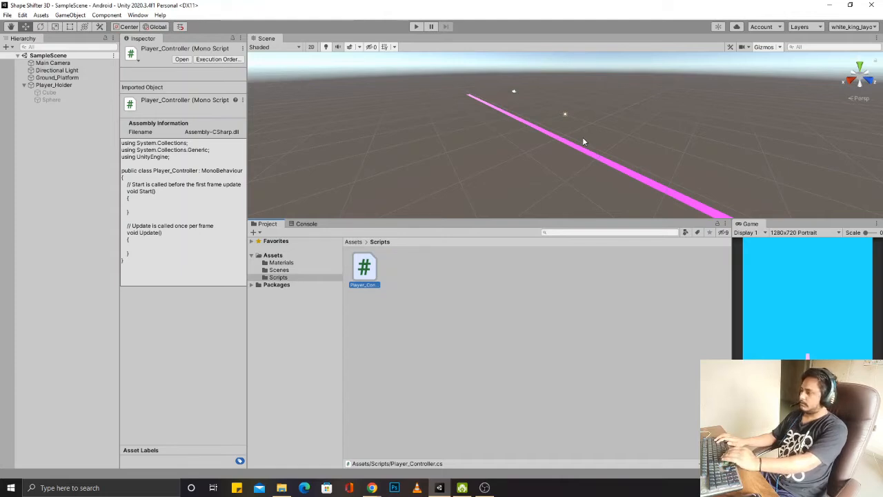
key("Return")
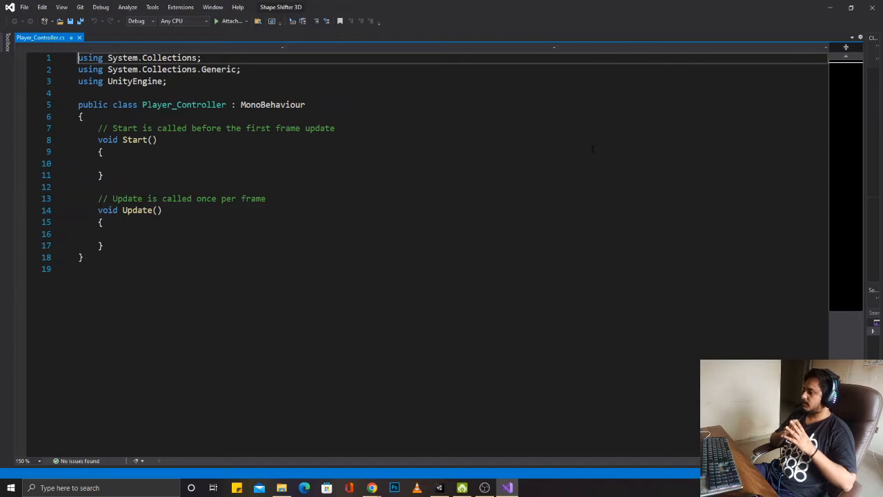
Step: Declare a public GameObject variable named Cube_Obj at the beginning of the Player_Controller class, above Start
left_click(222, 119)
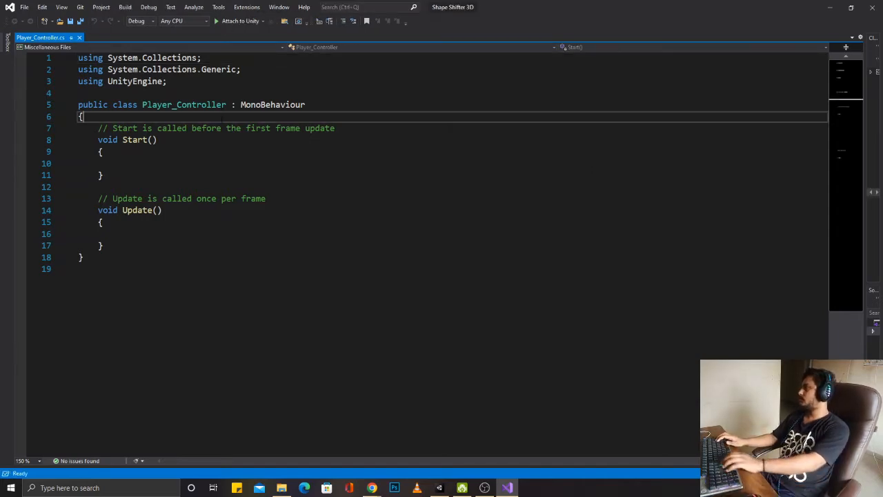
key("Return")
key("Return")
key("Return")
key("Up")
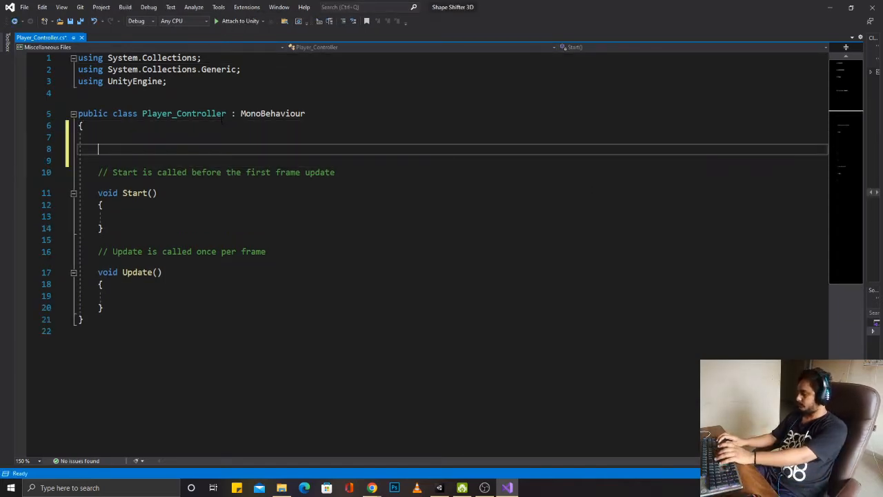
type("pu")
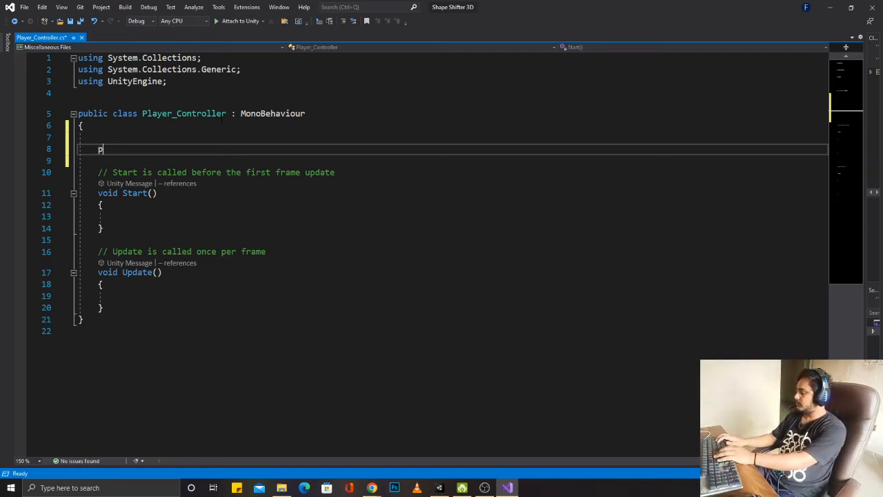
type("blic")
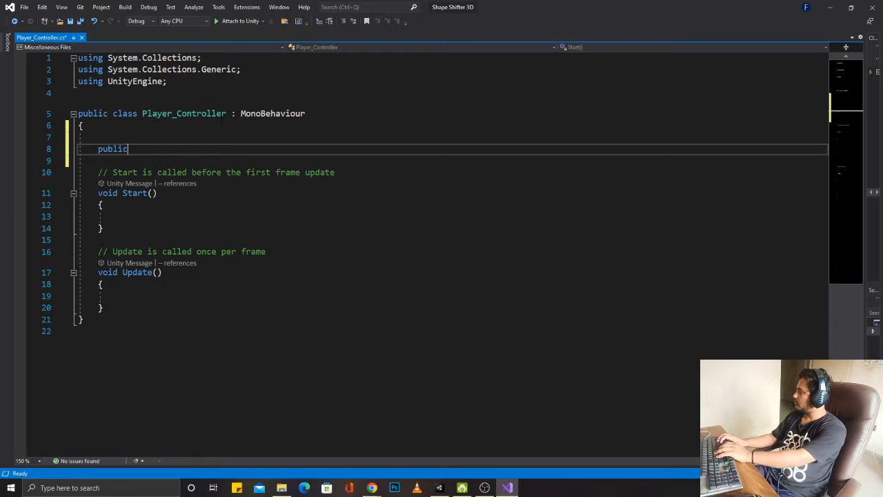
type(" GameObject ")
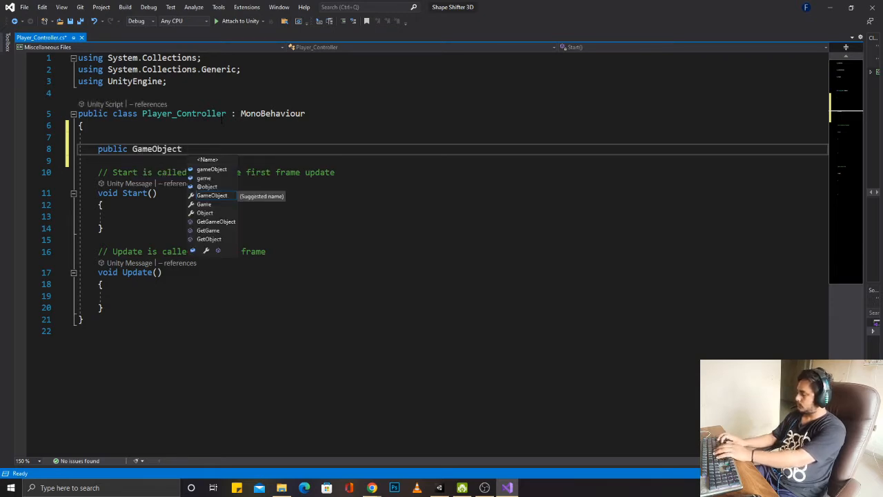
type("Cube_Obj")
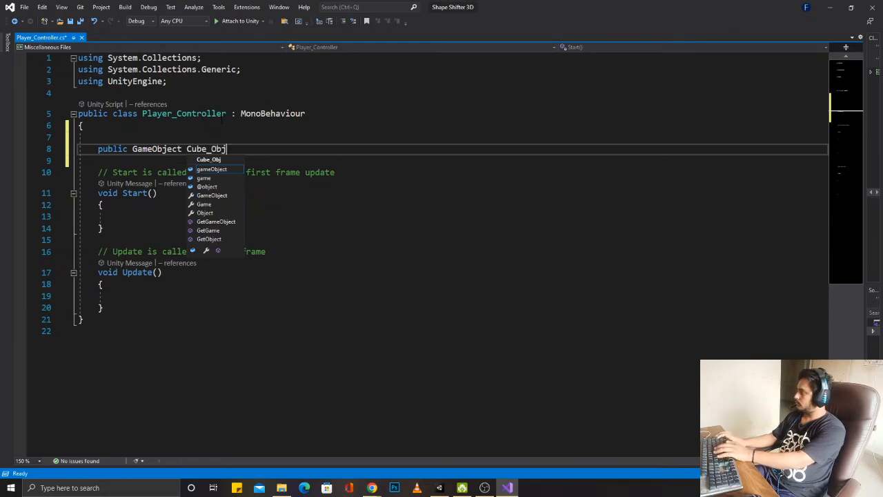
type(";")
Step: Duplicate the Cube_Obj declaration, rename the copy's variable to Sphare_Obj and save the script
key("ctrl+d")
key("BackSpace")
key("BackSpace")
key("BackSpace")
key("BackSpace")
key("BackSpace")
key("BackSpace")
key("BackSpace")
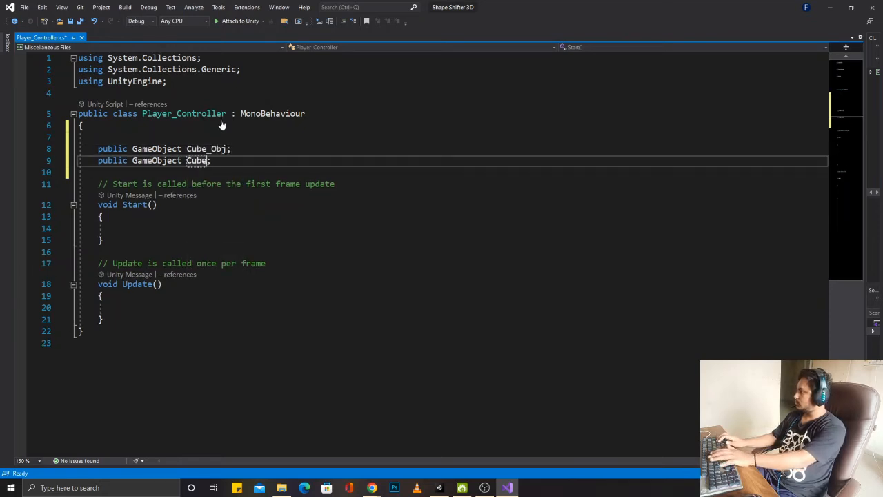
type("Sphare_")
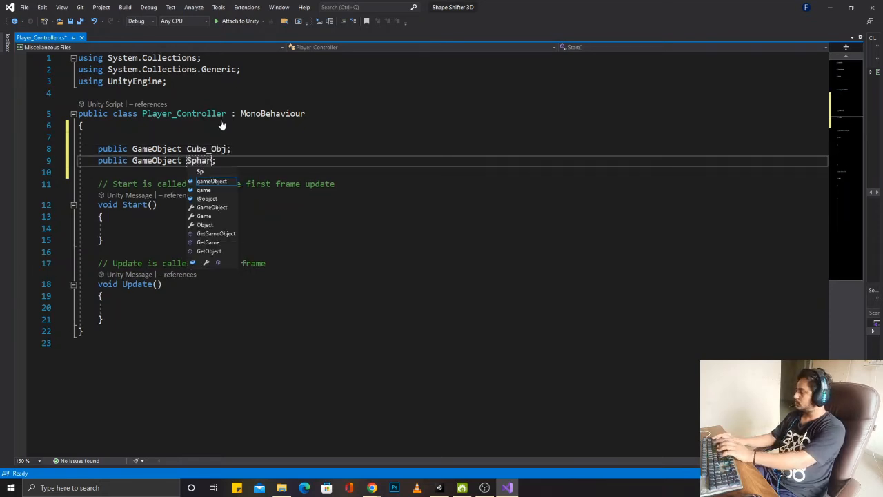
type("ob")
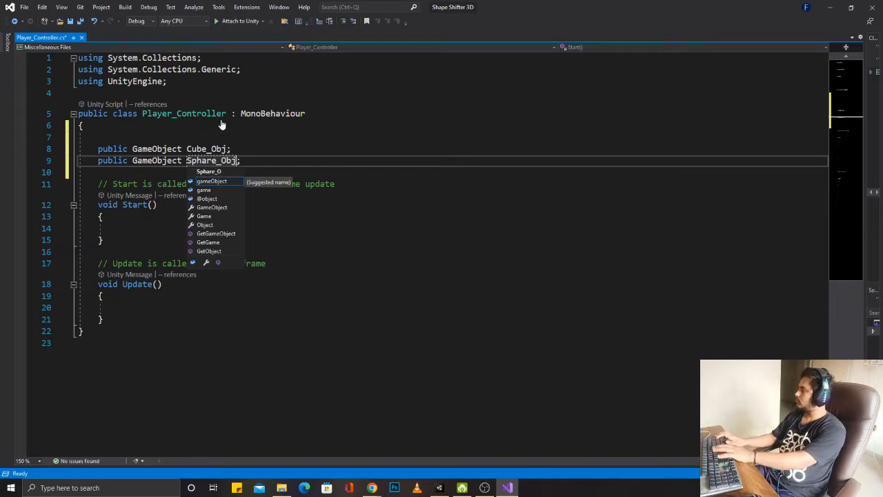
key("Escape")
key("ctrl+s")
left_click(228, 289)
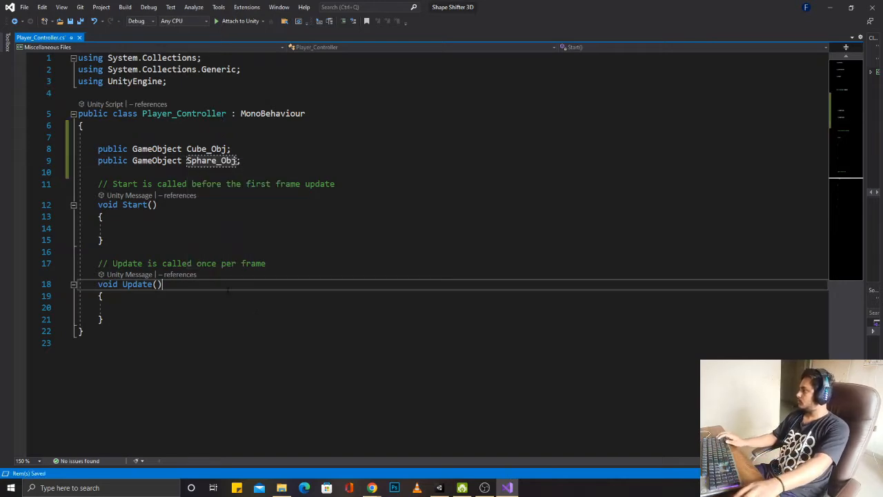
scroll(235, 283, "down", 2)
scroll(241, 280, "up", 1)
left_click(250, 274)
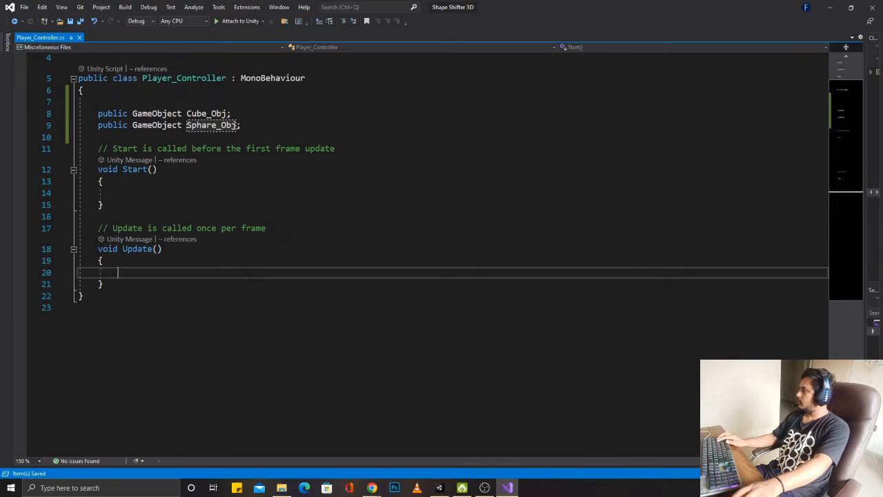
left_click(300, 136)
key("Return")
key("Return")
key("Return")
key("Up")
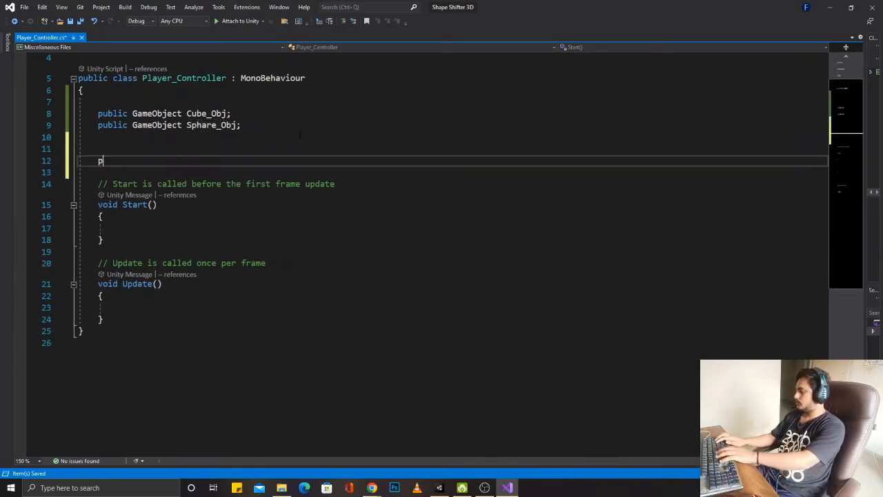
type("private")
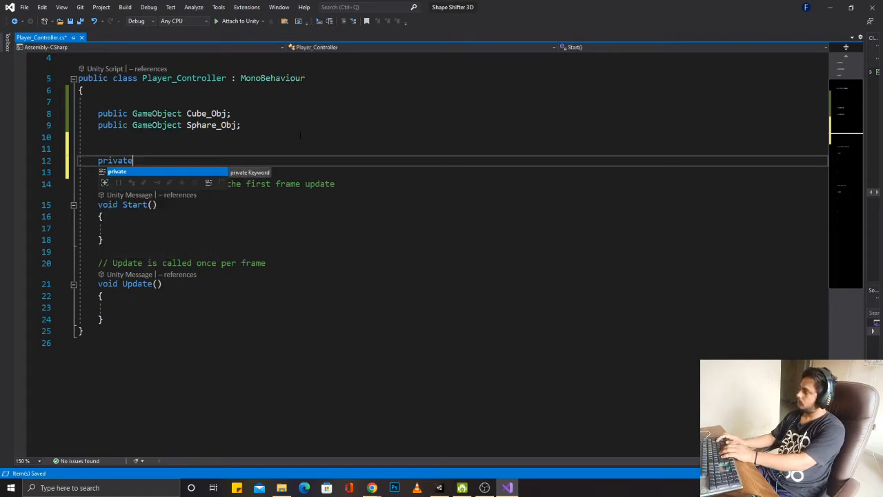
type(" int isCu")
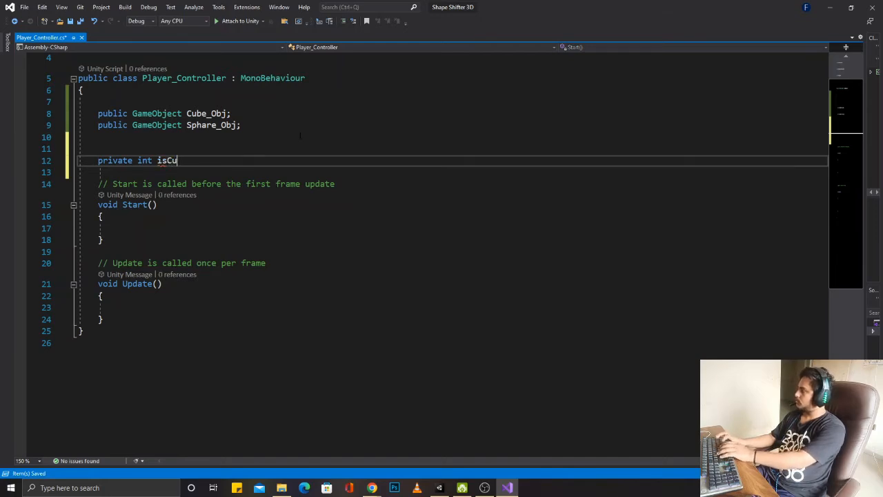
key("Left")
key("shift+Home")
key("Delete")
key("Delete")
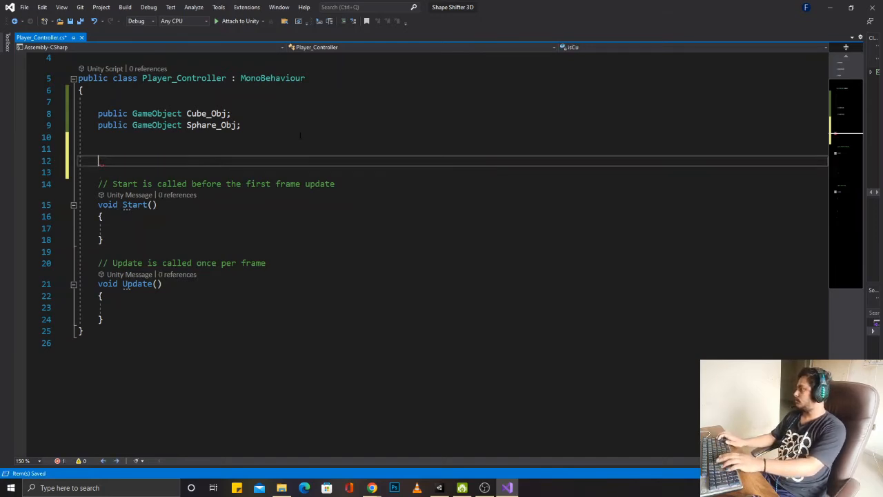
Step: Save the script and add an if (Input.GetMouseButtonDown(0)) statement with an empty block inside Update
key("ctrl+s")
left_click(221, 220)
left_click(220, 227)
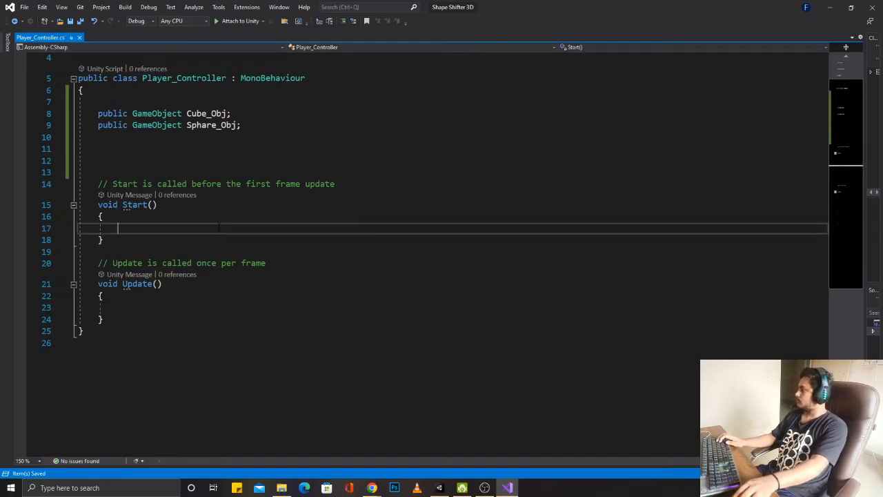
left_click(206, 300)
left_click(204, 308)
type("if")
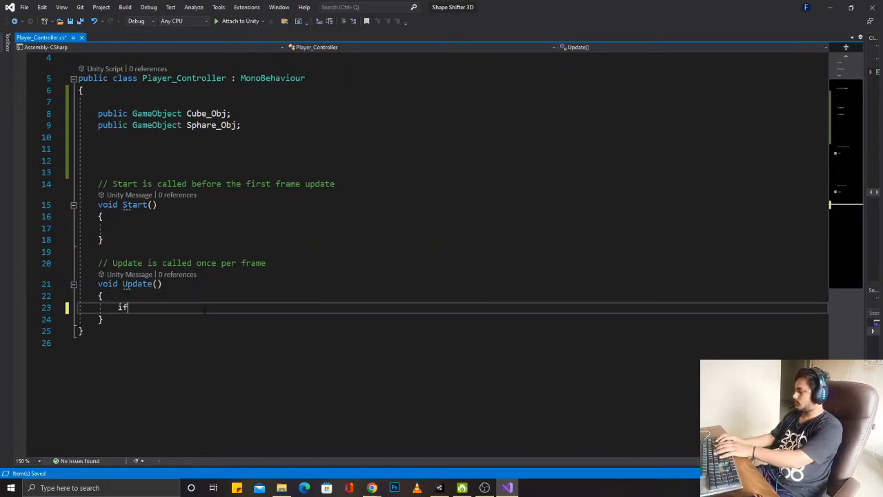
type("Input.GetMou")
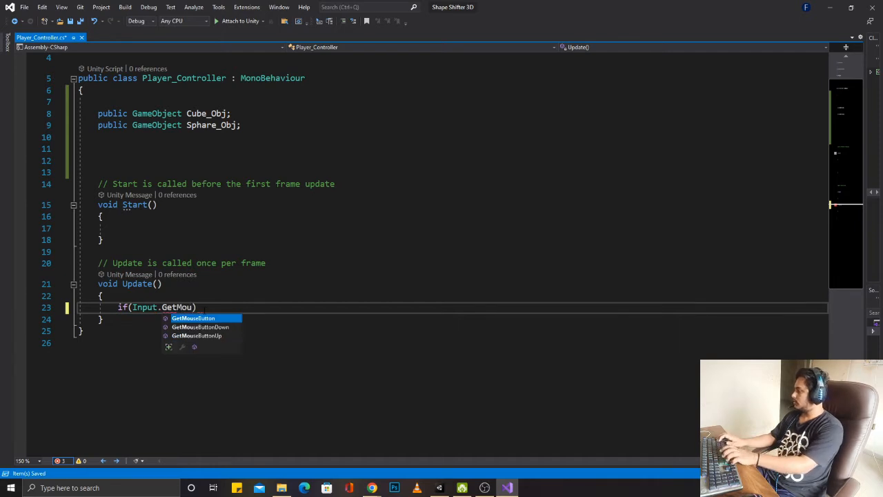
key("Down")
key("Tab")
type("0")
key("End")
key("Return")
type("{")
key("Return")
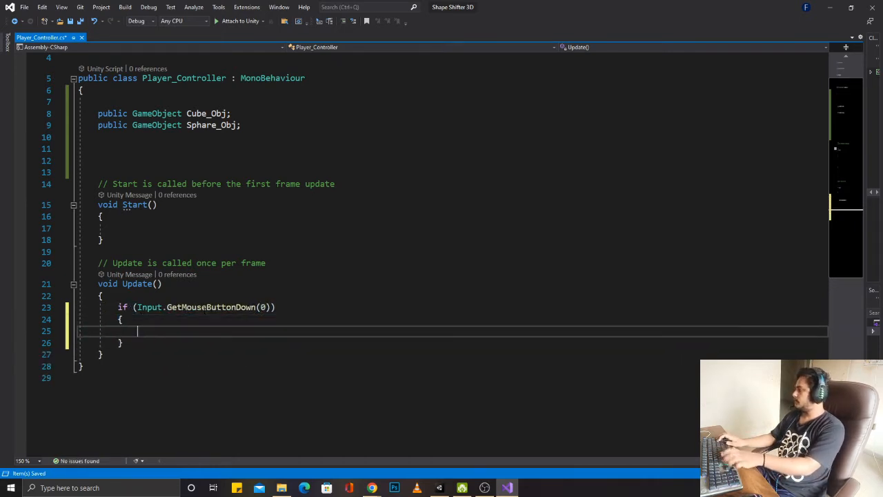
Step: Nest an if (Cube_Obj.active == true) statement with an empty block inside the mouse-button condition
type("if")
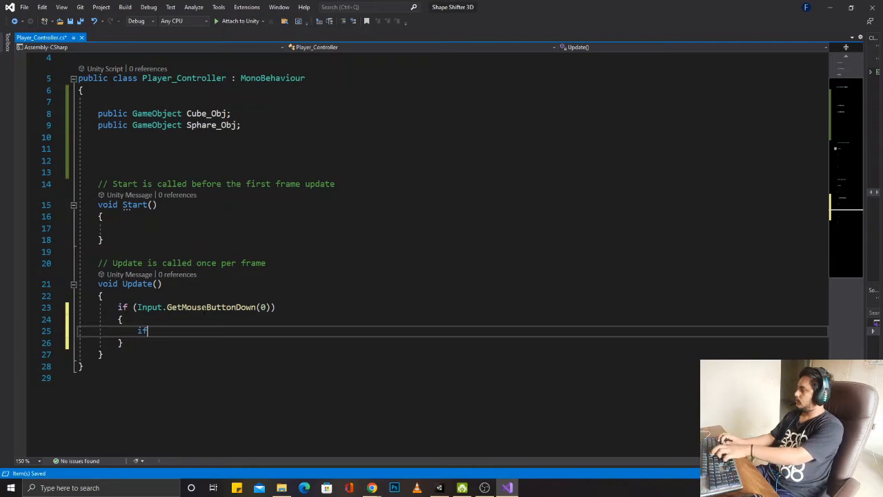
type("(Cub")
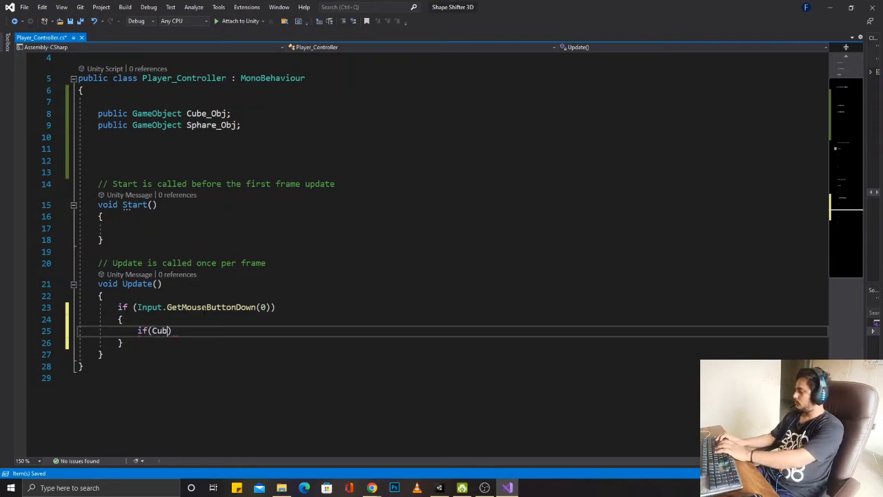
type("e")
key("Down")
key("Down")
key("Tab")
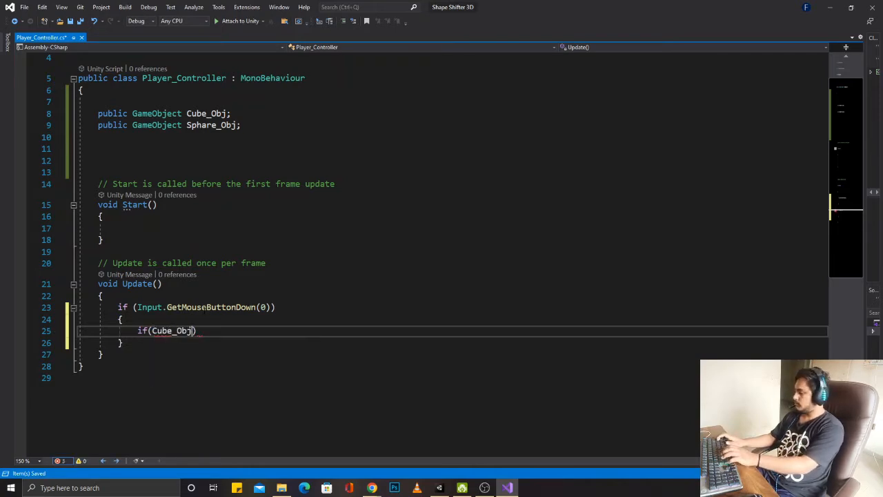
type(".acti")
key("Down")
key("Down")
type("== true")
key("Return")
type("{ Package")
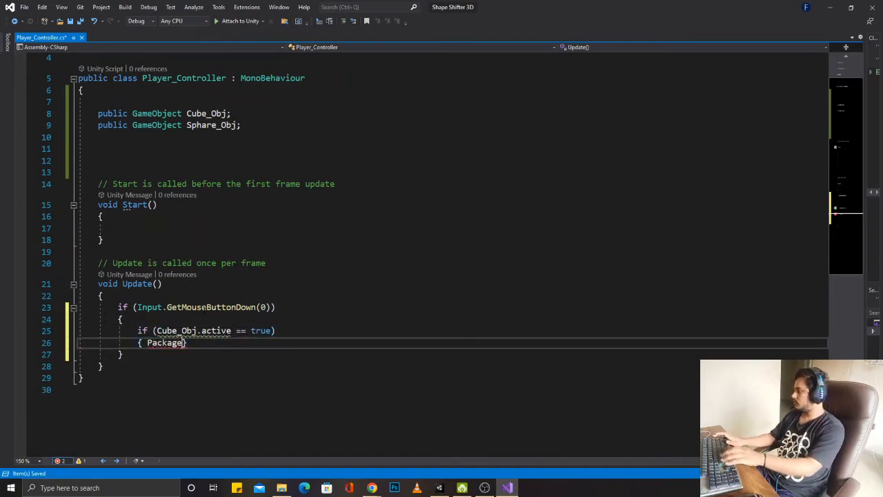
key("BackSpace")
key("BackSpace")
key("BackSpace")
key("BackSpace")
key("BackSpace")
key("Return")
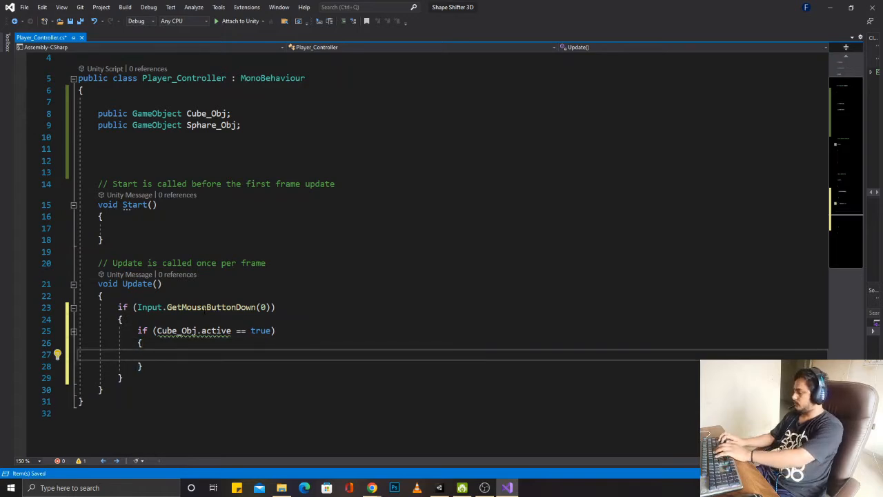
Step: In the Cube_Obj condition's block, add Sphare_Obj.SetActive(true); and Cube_Obj.SetActive(false); on separate lines
type("Sphar")
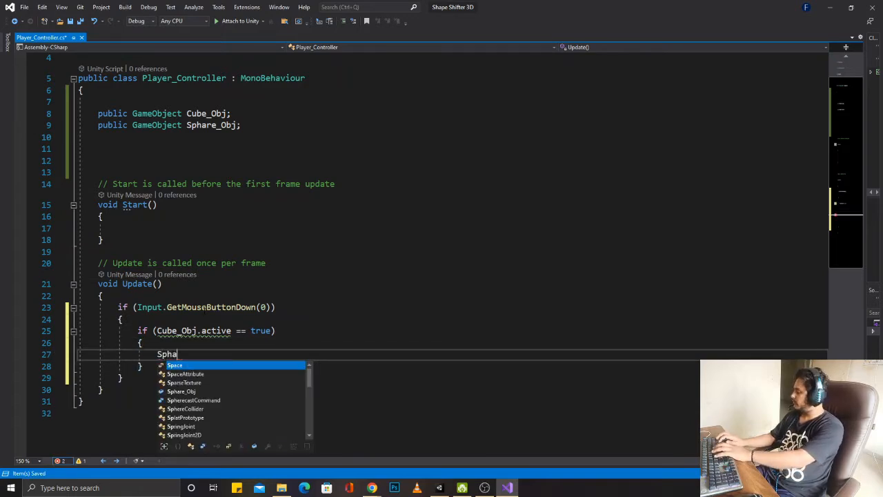
key("Tab")
type(".Set")
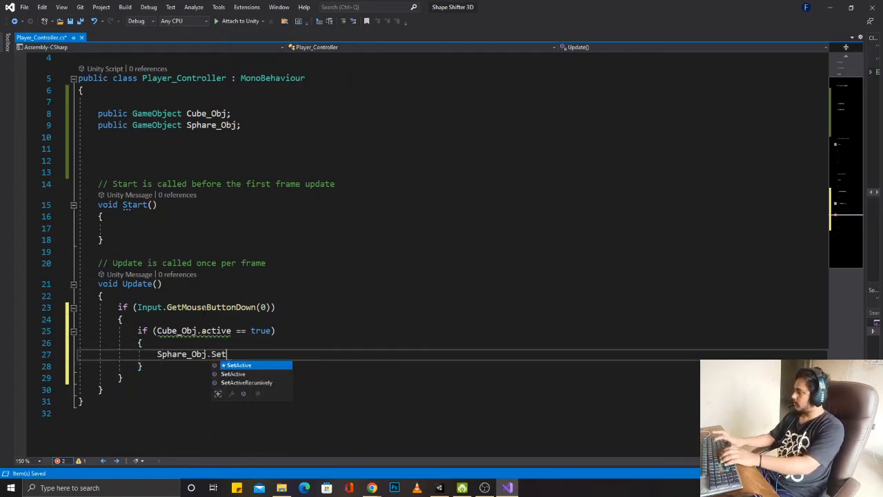
key("Tab")
type("(true)")
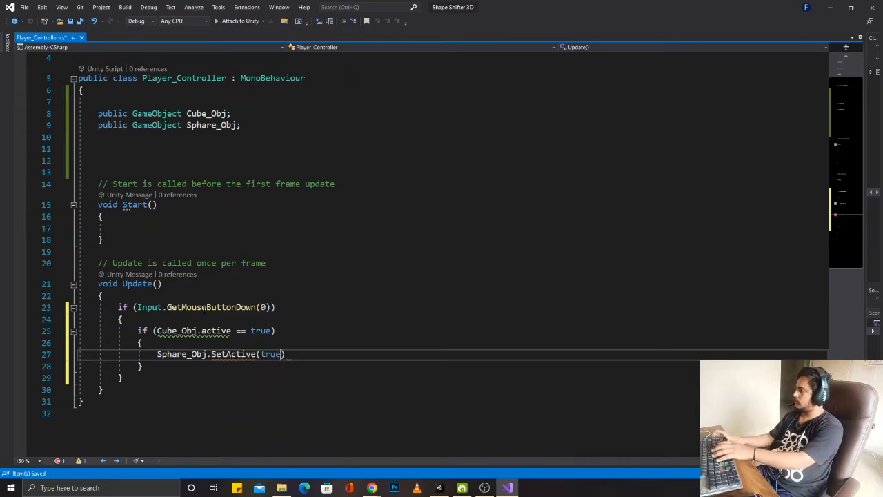
type(";")
key("Down")
key("Up")
key("Return")
type("Cube_Obj.Set")
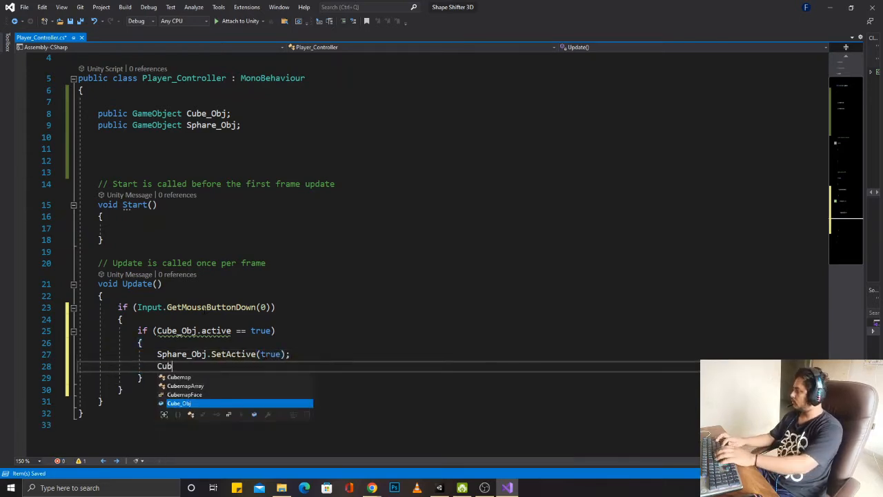
key("Tab")
type("(false);")
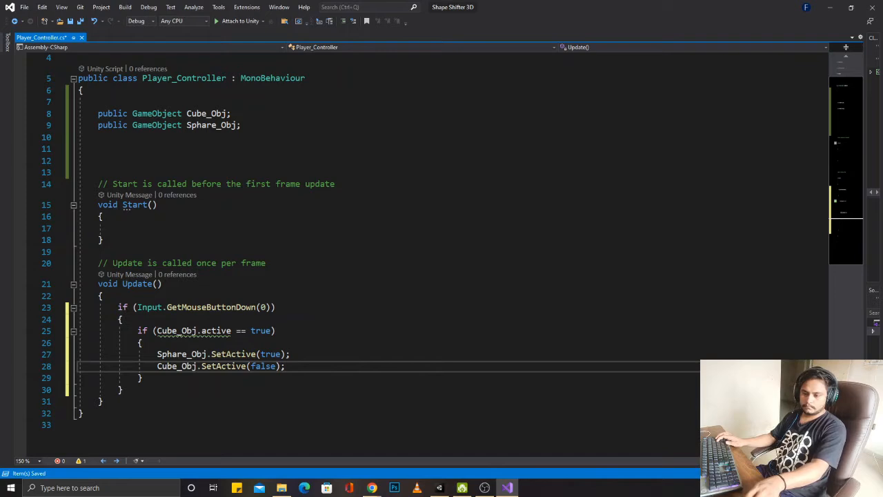
key("alt+Tab")
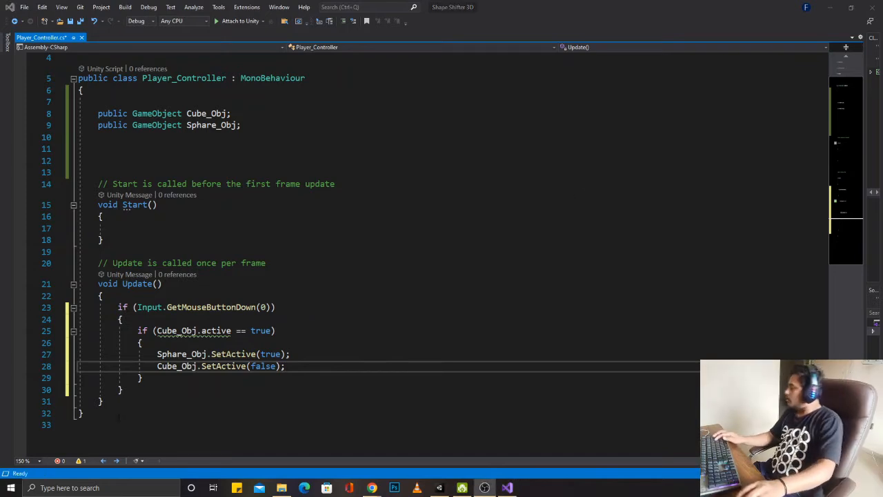
key("alt+Tab")
Step: Add an else if (Sphare_Obj.active == true) branch with an empty block after the Cube_Obj condition
left_click(158, 377)
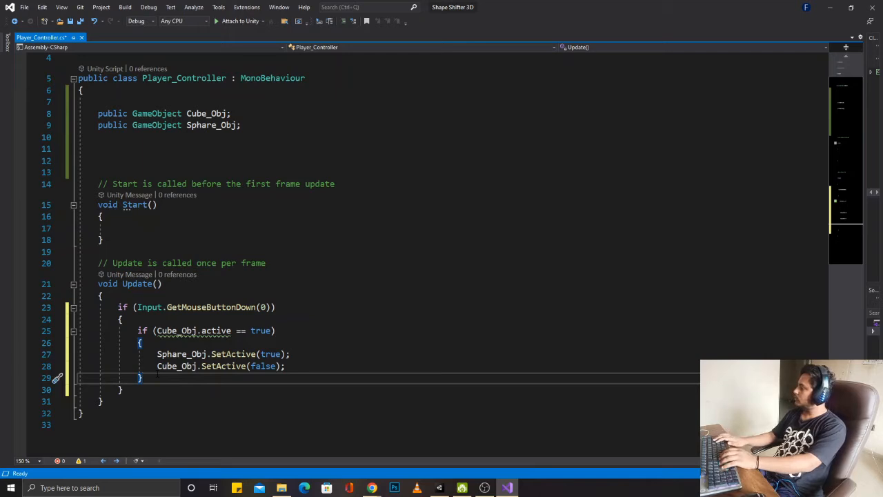
key("Return")
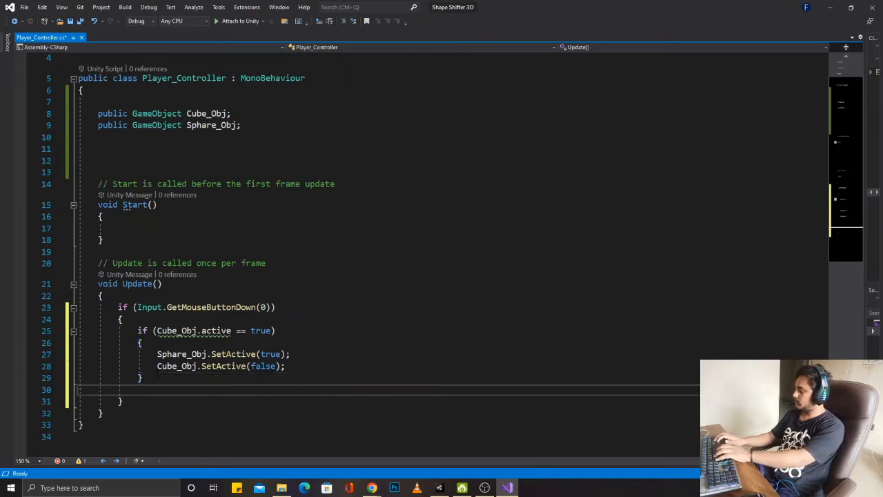
type("else if")
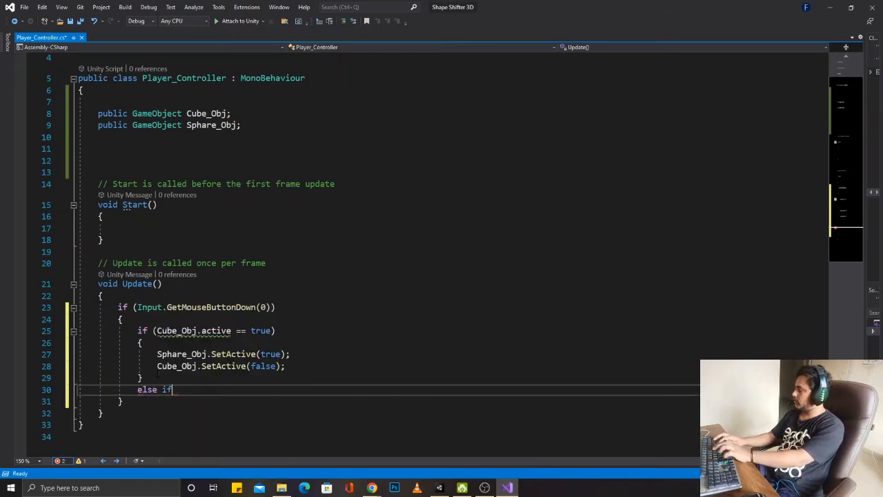
type("(Sphare_Obj")
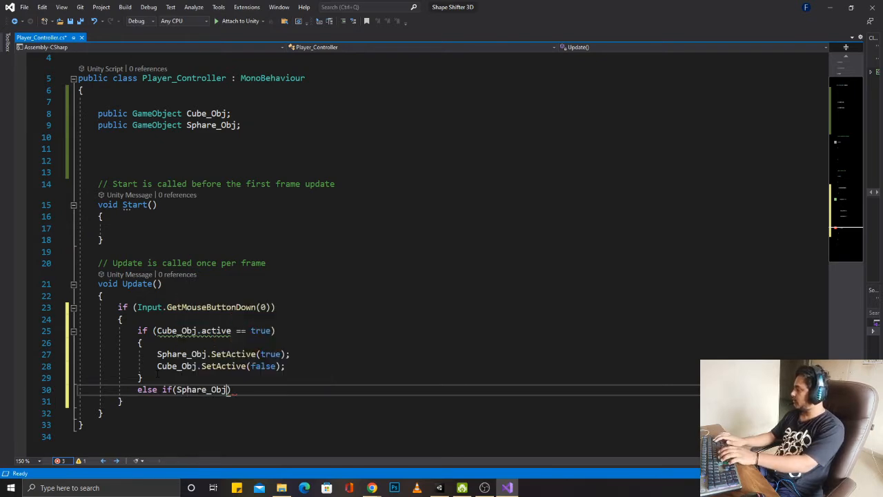
type(".active == true")
key("Return")
type("{")
key("Return")
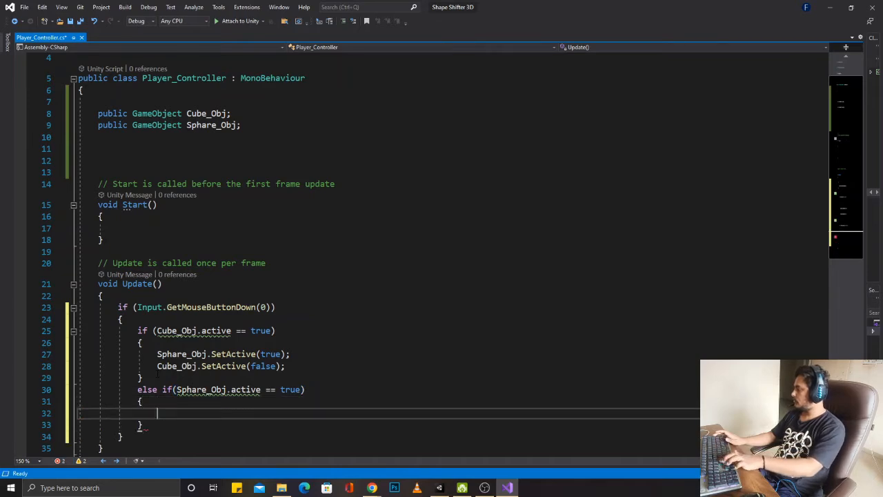
key("Home")
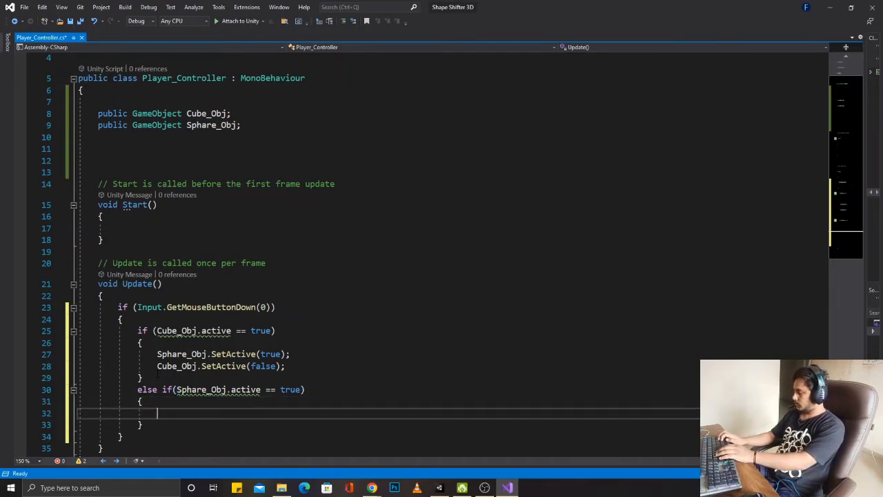
Step: Fill the else-if block with Cube_Obj.SetActive(true); and Sphare_Obj.SetActive(false);, and save the script
type("Cu")
key("Escape")
type("be_Obj.SetActive")
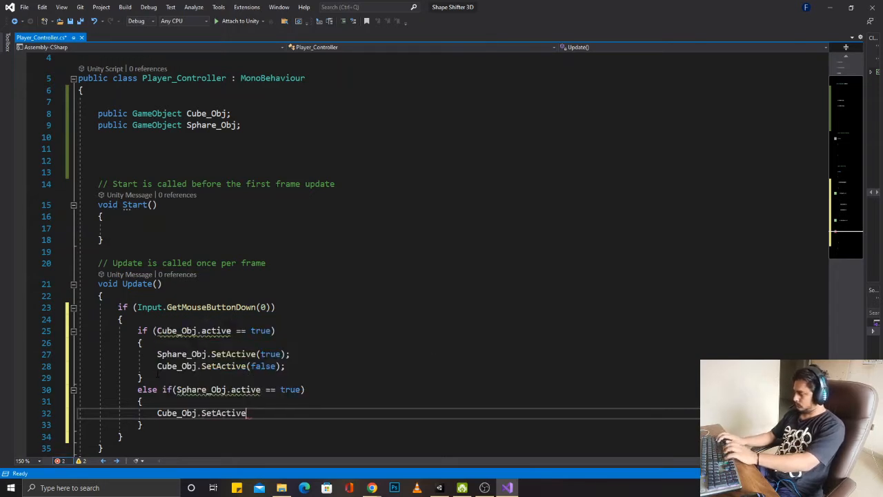
type("(true);")
key("Return")
type("Sphare_Obj")
type("))")
key("BackSpace")
key("Left")
key("Delete")
type(".")
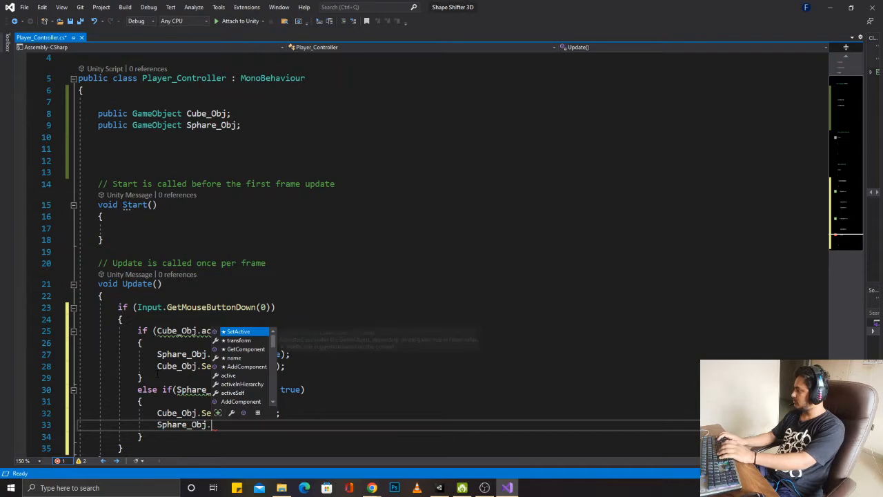
key("Tab")
type("(")
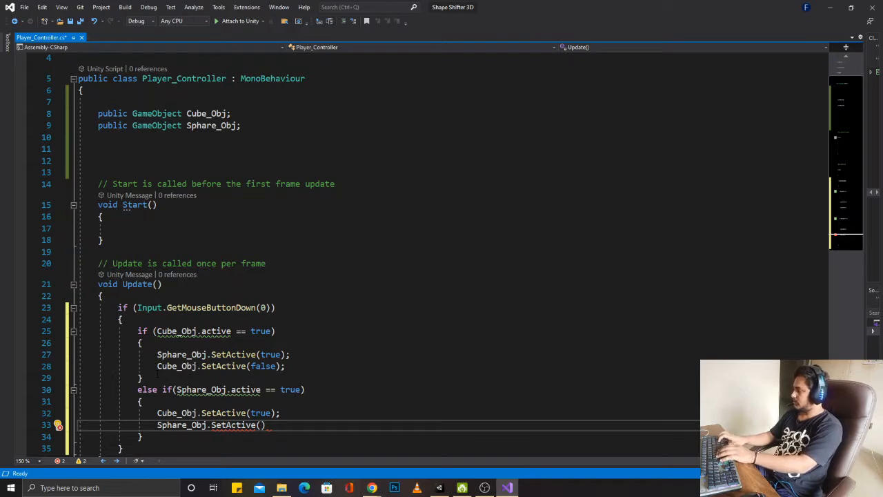
type("false)")
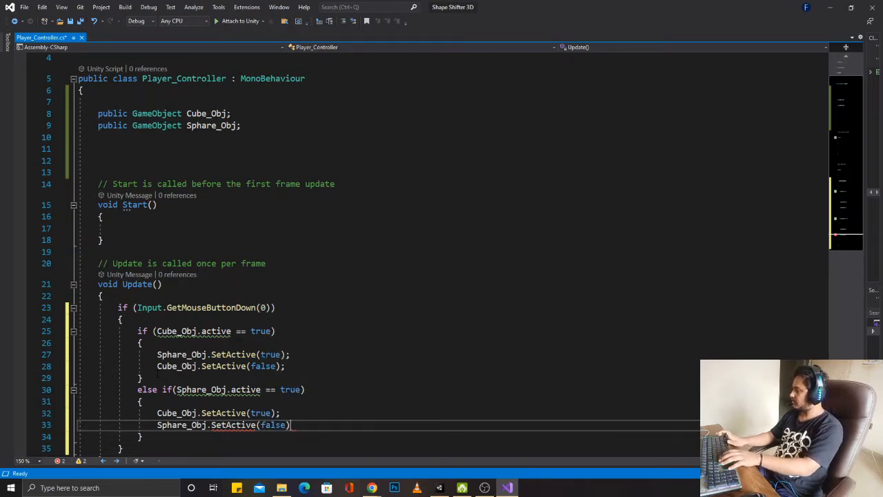
type(";")
key("ctrl+s")
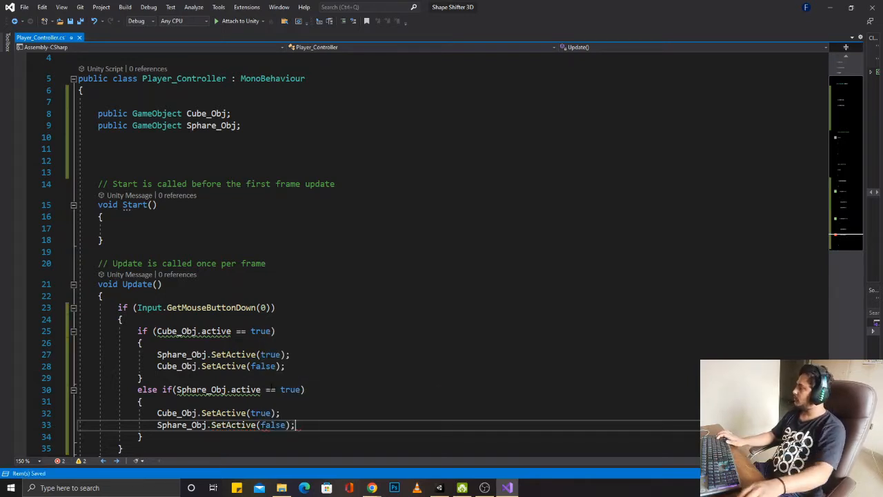
Step: Review the Player_Controller script from its variable declarations through the shape-switching conditions in Update
scroll(272, 388, "down", 3)
key("Down")
key("Down")
key("Down")
key("Down")
key("Down")
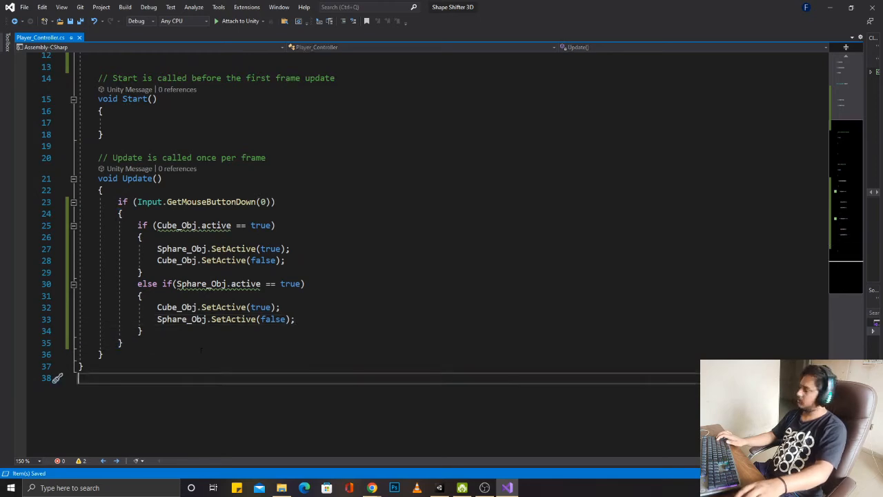
scroll(200, 350, "up", 4)
left_click(197, 274)
left_click(197, 264)
left_click(197, 274)
key("Down")
scroll(58, 181, "down", 3)
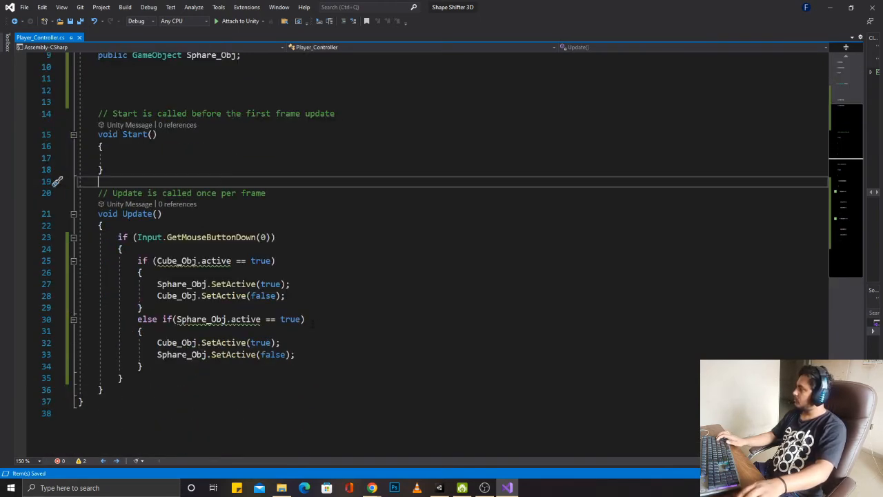
scroll(57, 180, "up", 3)
scroll(453, 254, "down", 1)
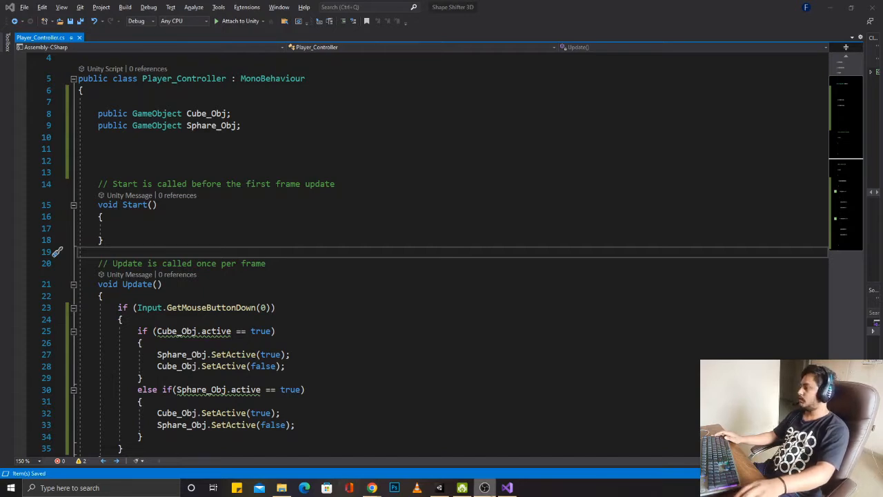
Step: Switch to Unity and activate the Cube object under Player_Holder
left_click(441, 488)
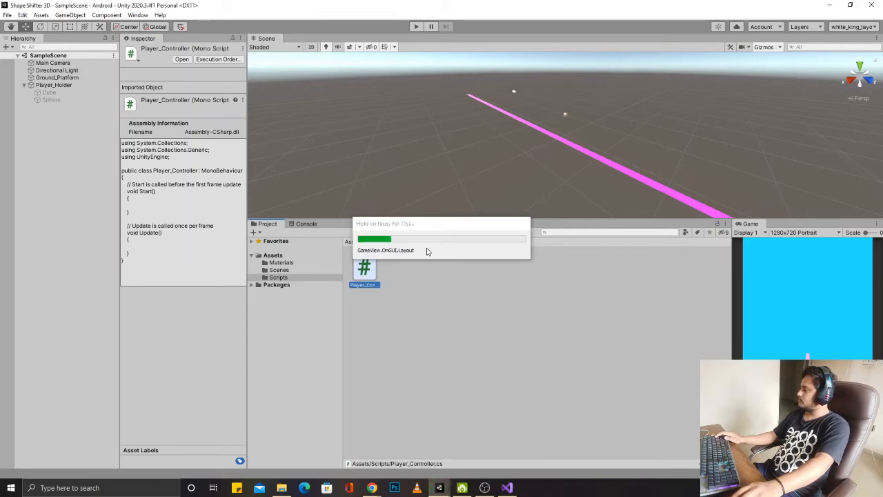
left_click(427, 251)
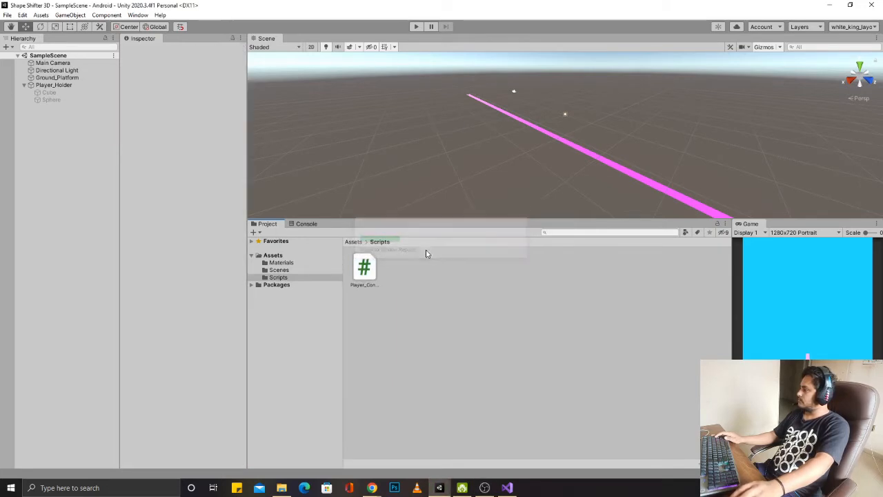
left_click(72, 101)
left_click(68, 91)
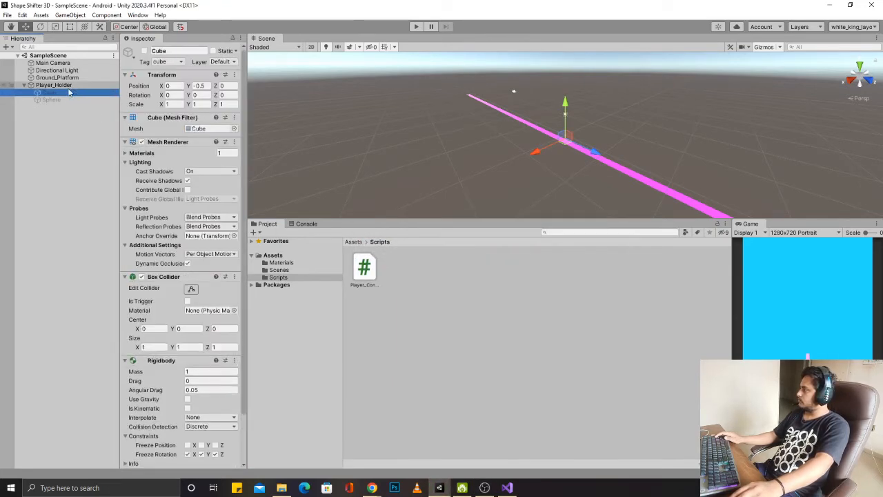
left_click(143, 50)
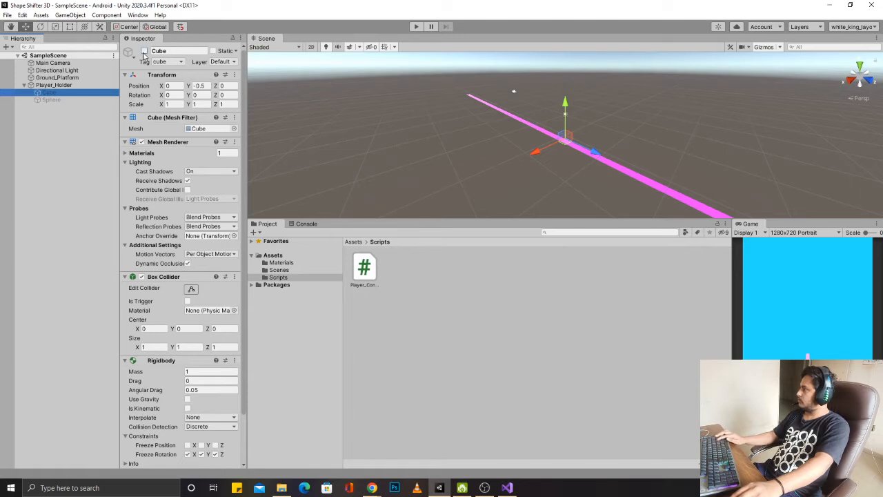
Step: Attach the Player_Controller script to the Player_Holder object and save the scene
left_click(66, 86)
left_click_drag(365, 269, 172, 196)
key("ctrl+s")
Step: Assign Cube to Cube_Obj and Sphere to Sphare_Obj in Player_Holder's script component, and save the scene
left_click_drag(133, 113, 202, 138)
left_click_drag(49, 100, 192, 147)
key("ctrl+s")
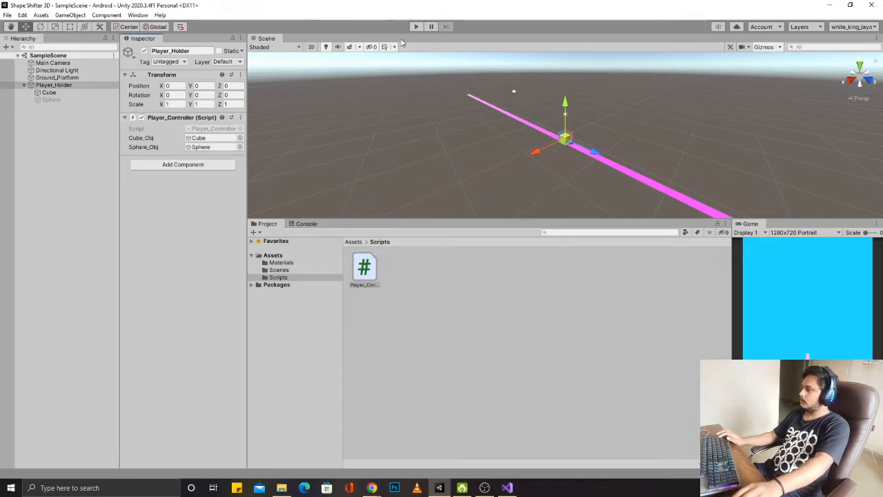
mouse_move(732, 288)
left_mouse_down()
mouse_move(355, 276)
mouse_move(720, 299)
left_mouse_up()
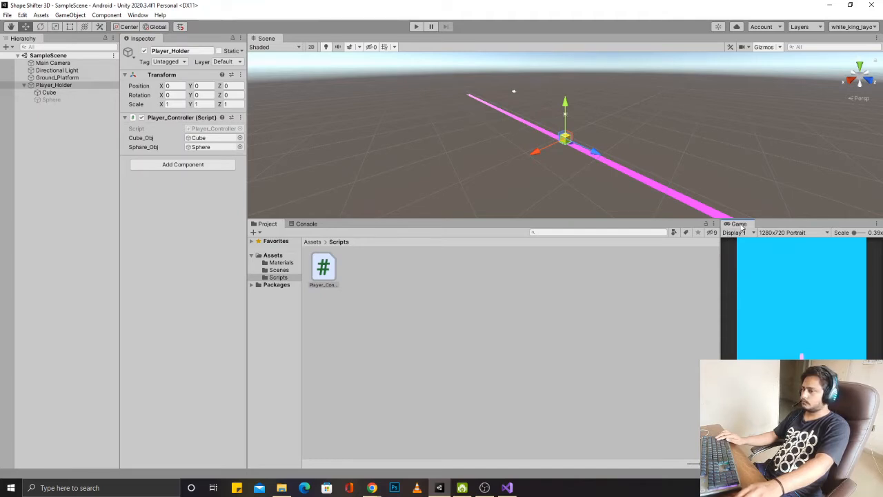
left_click_drag(632, 220, 656, 289)
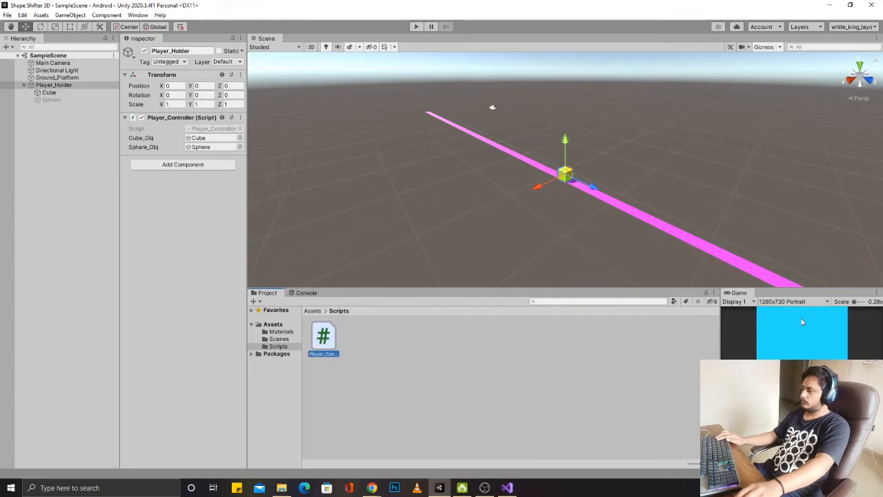
left_click_drag(739, 293, 304, 38)
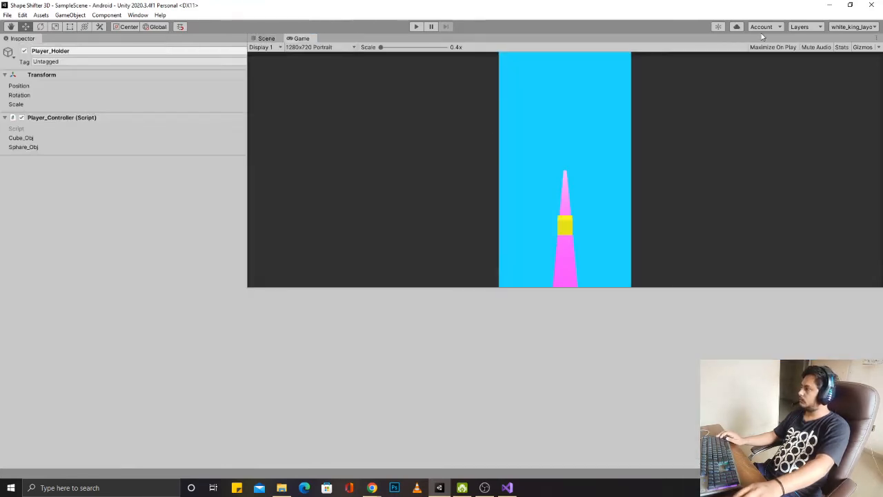
left_click(854, 26)
left_click(842, 78)
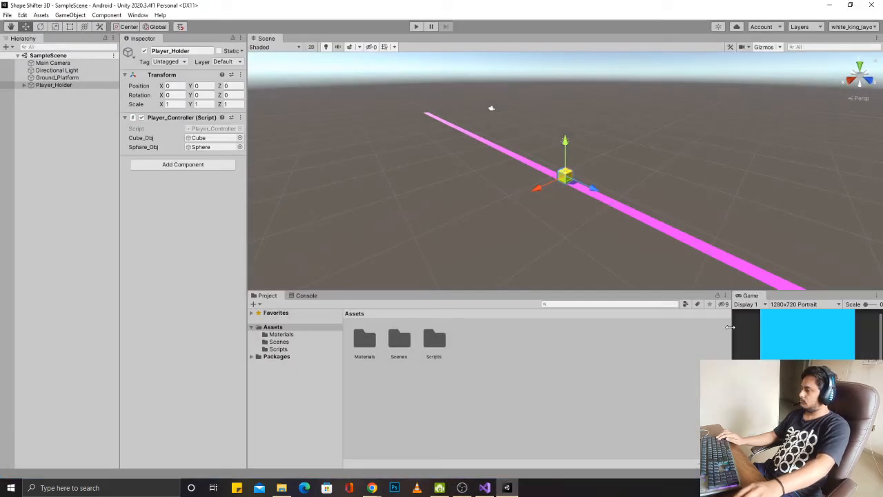
Step: Enlarge the Game view and start Play mode
left_click_drag(730, 327, 401, 329)
left_click_drag(558, 290, 430, 102)
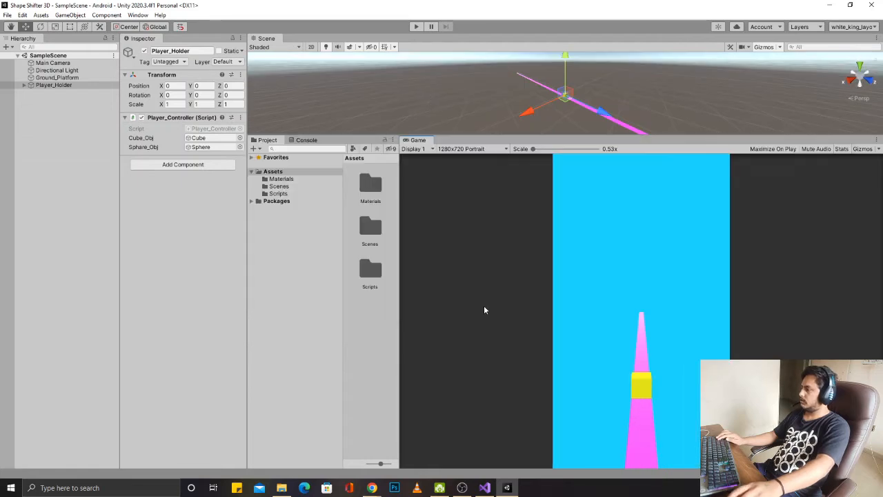
left_click(416, 26)
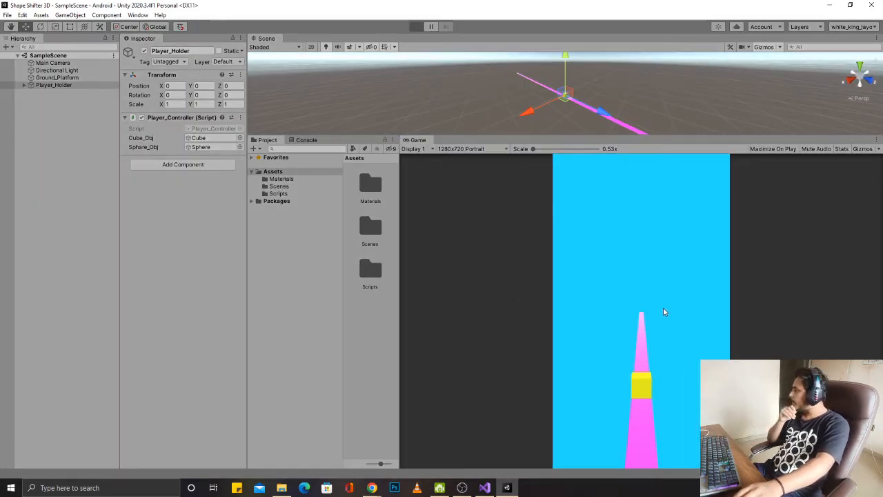
key("ctrl+p")
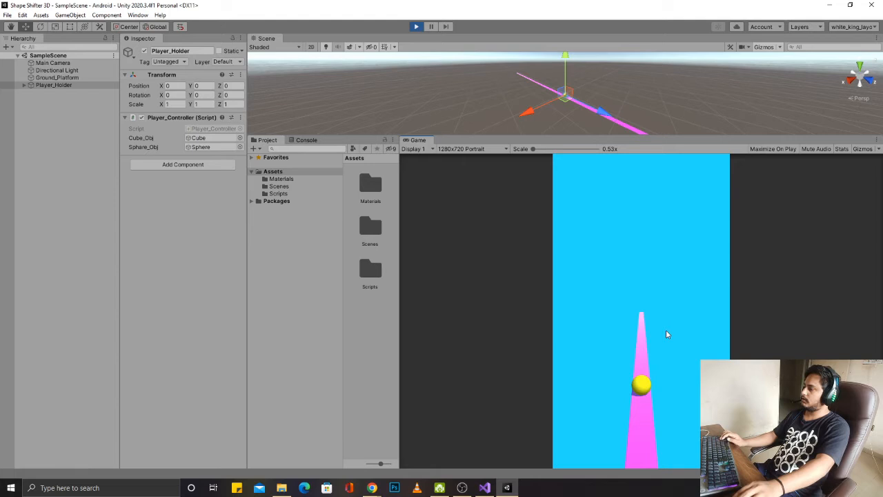
Step: Test the shape switch between cube and sphere repeatedly in the running game, and exit Play mode
left_click(666, 331)
left_click(666, 331)
left_click(666, 330)
left_click(666, 332)
left_click(667, 333)
left_click(666, 333)
left_click(667, 332)
left_click(667, 333)
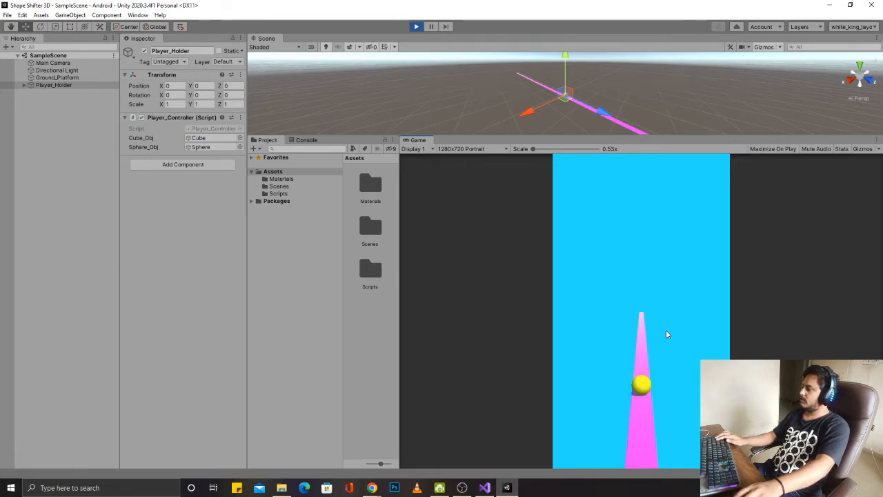
left_click(667, 335)
key("ctrl+p")
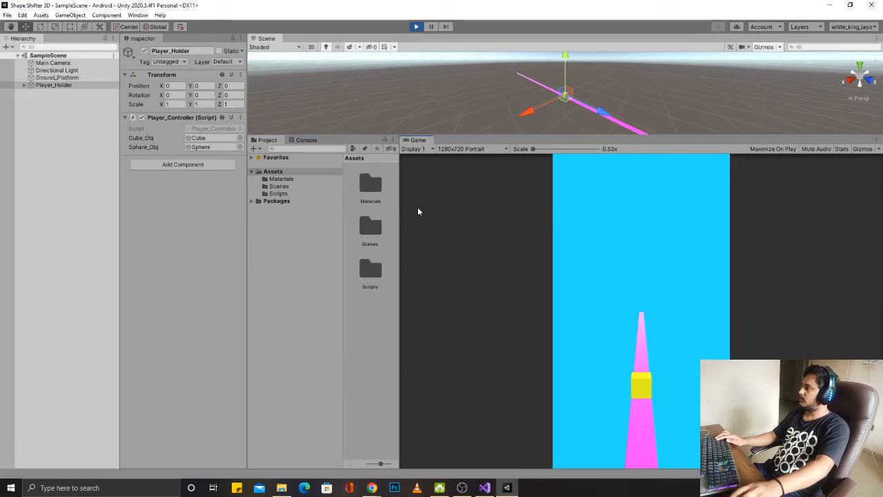
Step: Duplicate the Cube under Player_Holder as Cuber_Holder and place the copy above Cube in the hierarchy
left_click(24, 85)
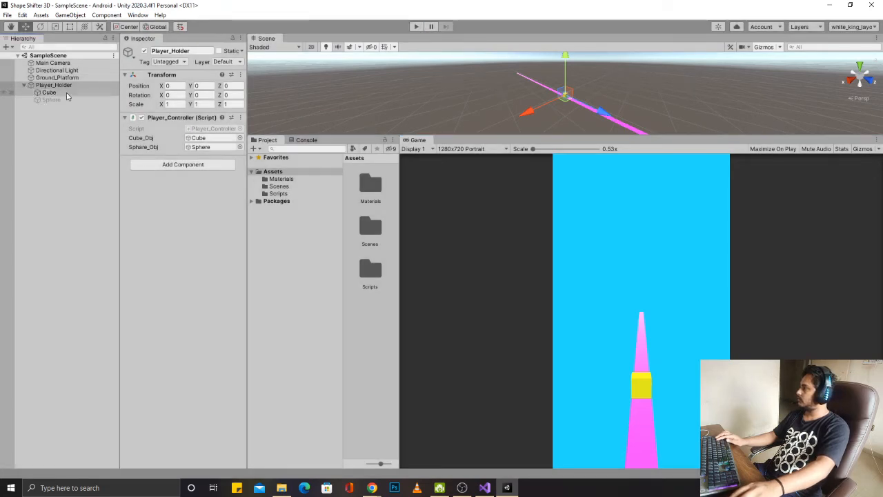
left_click_drag(400, 279, 674, 297)
left_click(47, 93)
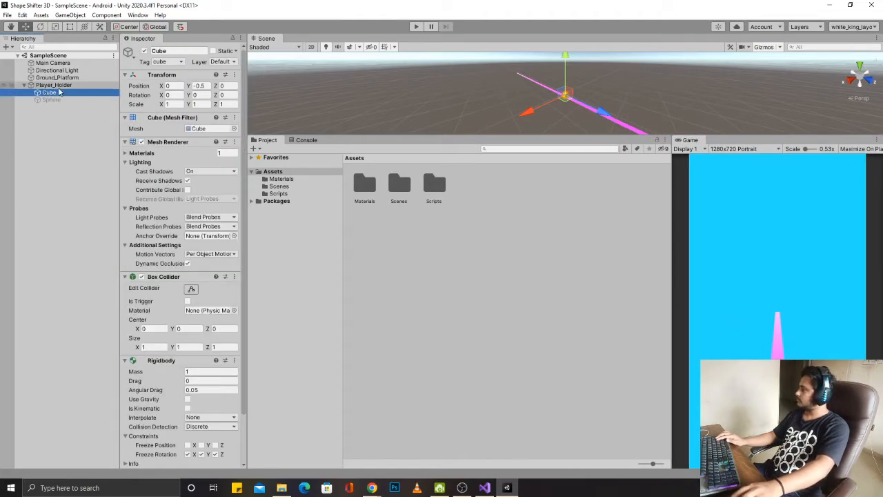
left_click(60, 93)
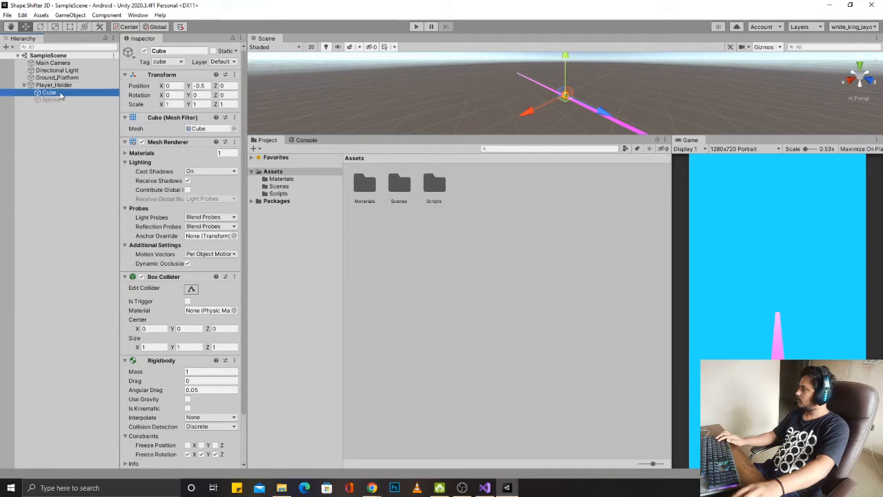
key("ctrl+d")
key("F2")
type("Cube")
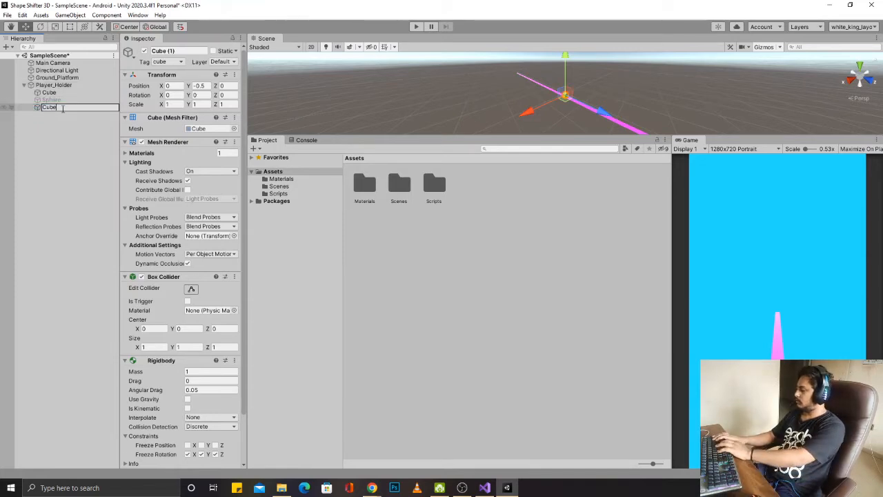
type("r_Holder")
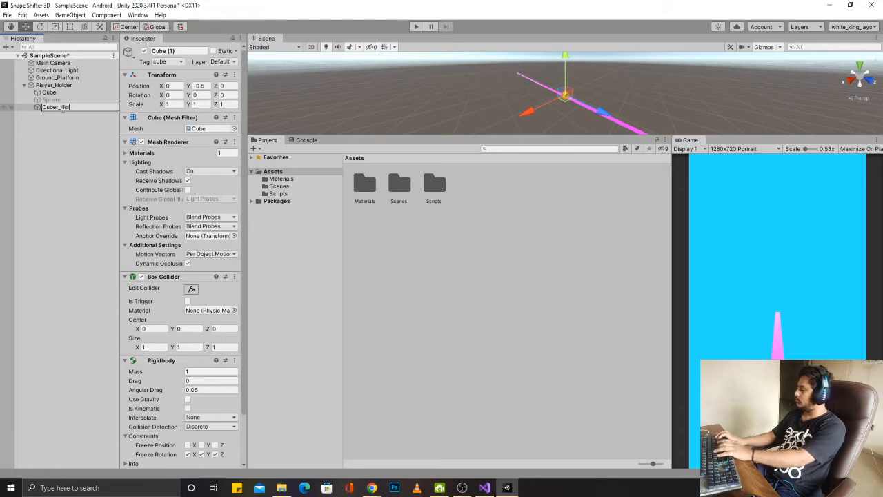
key("Return")
left_click_drag(55, 97, 54, 91)
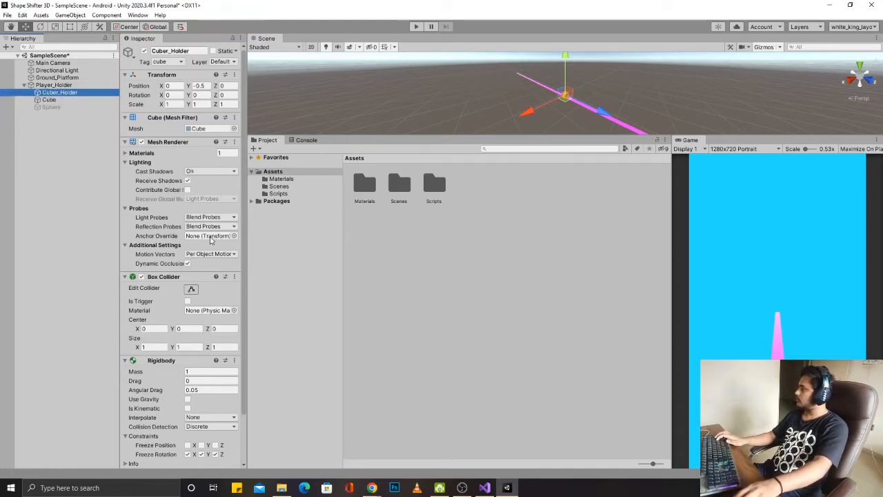
Step: Remove the Mesh Renderer, Box Collider and Rigidbody from Cuber_Holder, and make Cube its child
left_click(234, 142)
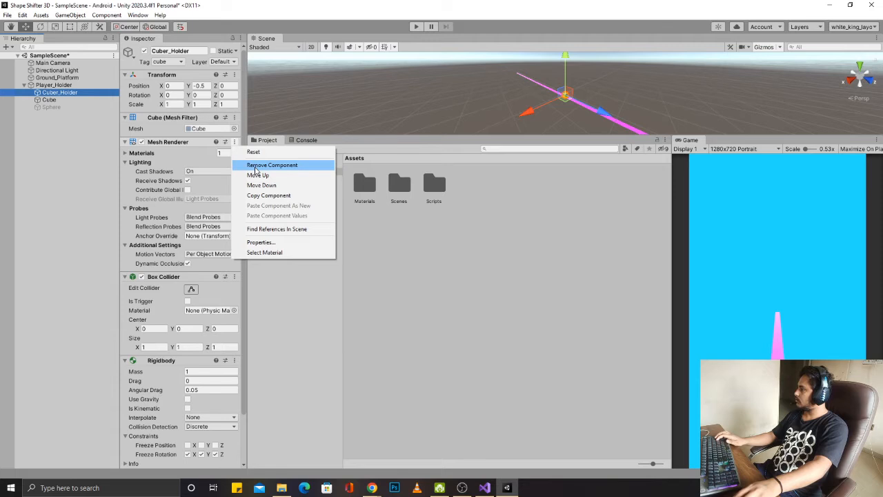
left_click(270, 165)
left_click(240, 142)
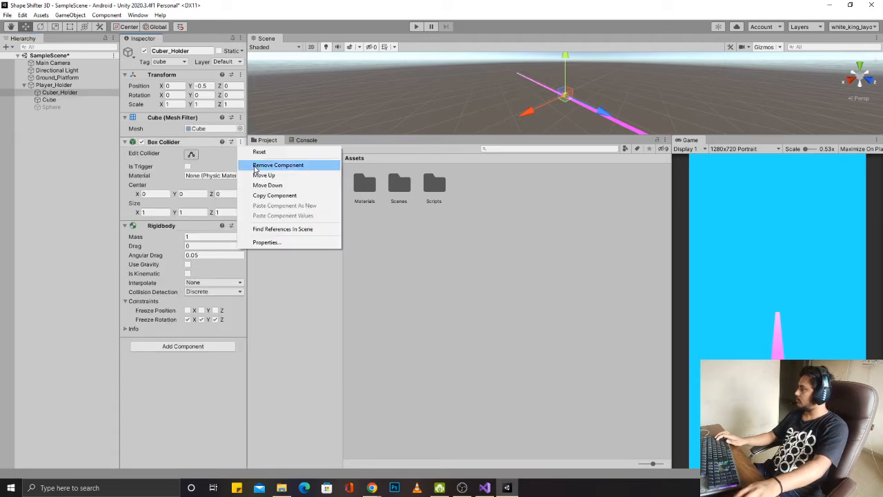
left_click(269, 165)
left_click(240, 141)
left_click(269, 165)
left_click_drag(73, 100, 69, 93)
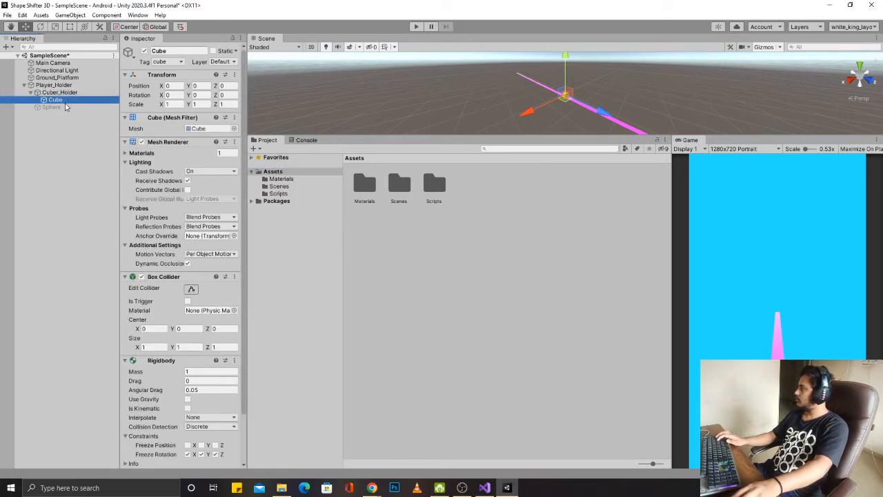
Step: Activate the Sphere object and duplicate it under the name Sphare_Golder
left_click(51, 107)
left_click(143, 51)
left_click(69, 108)
key("ctrl+d")
key("F2")
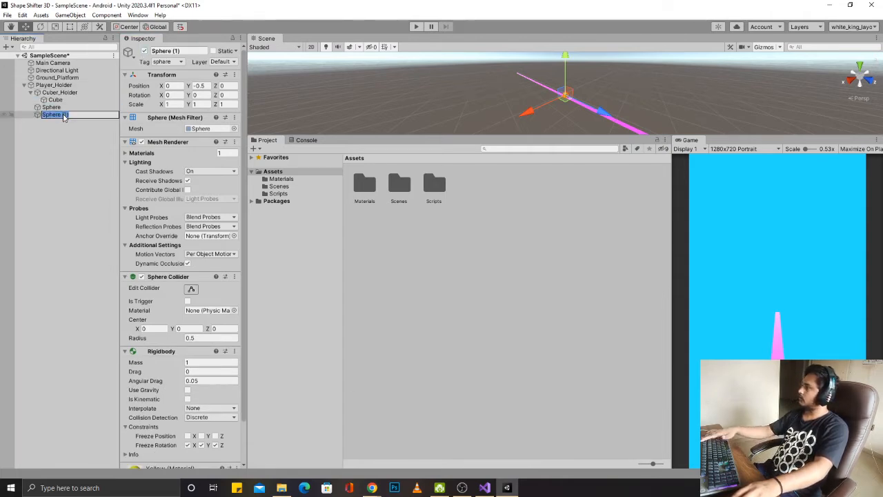
type("Sp")
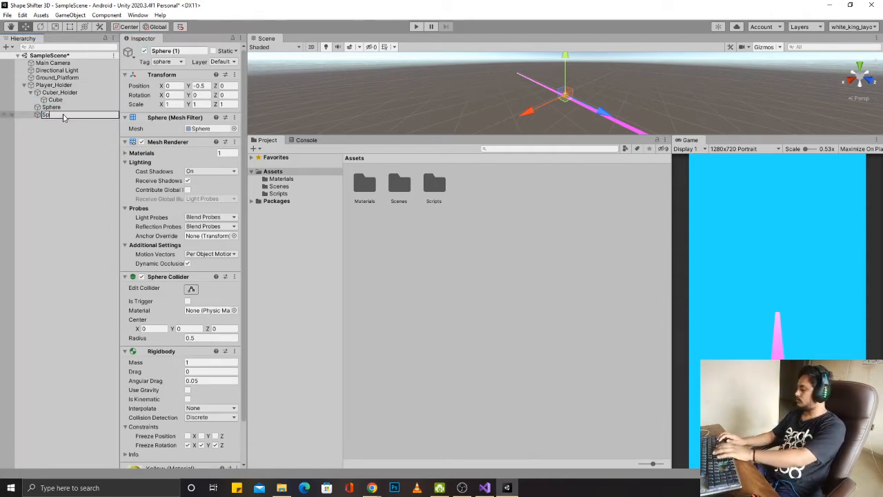
type("here_Golden")
key("Return")
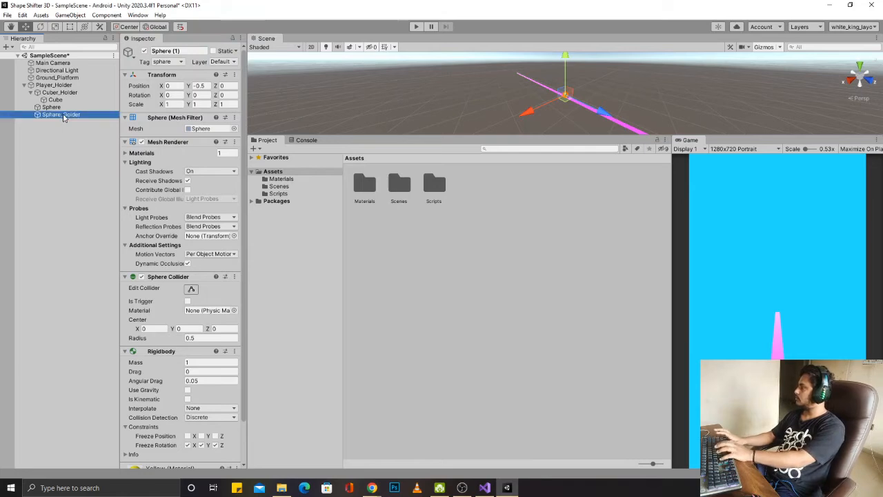
Step: Correct the name of the duplicated sphere object to Sphare_Holder
key("F2")
key("BackSpace")
key("BackSpace")
key("BackSpace")
key("BackSpace")
key("BackSpace")
key("BackSpace")
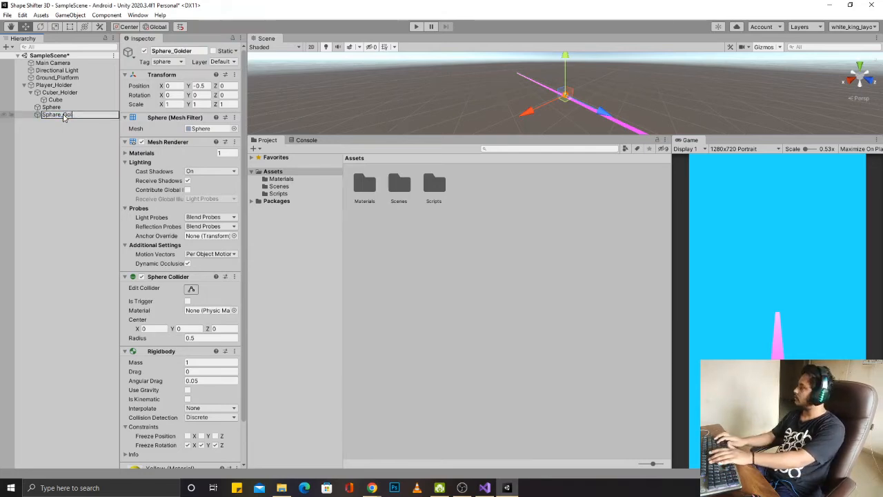
type("Holde")
type("r")
key("Return")
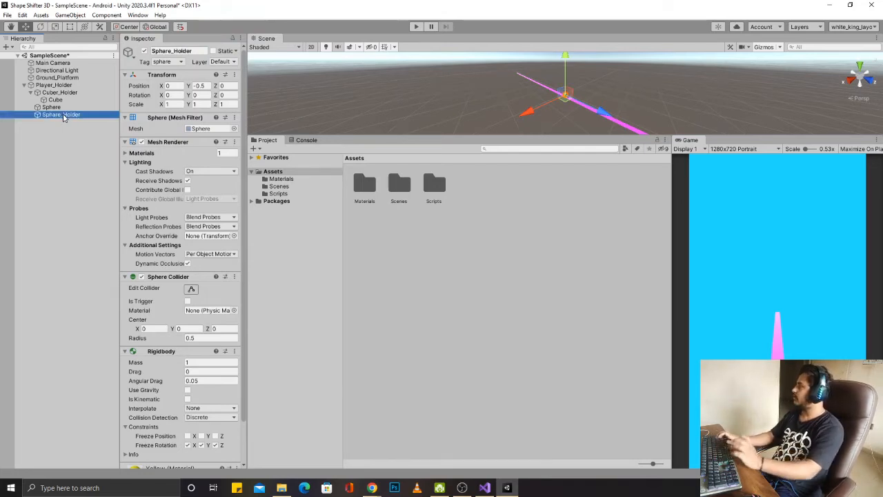
Step: Remove the Mesh Renderer, Sphere Collider, Rigidbody and Mesh Filter from Sphare_Holder, and make Sphere its child
left_click(235, 143)
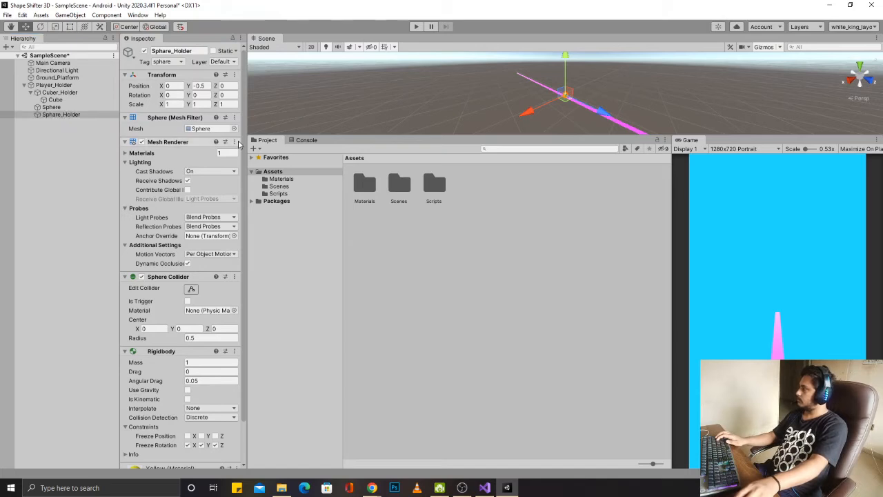
left_click(236, 145)
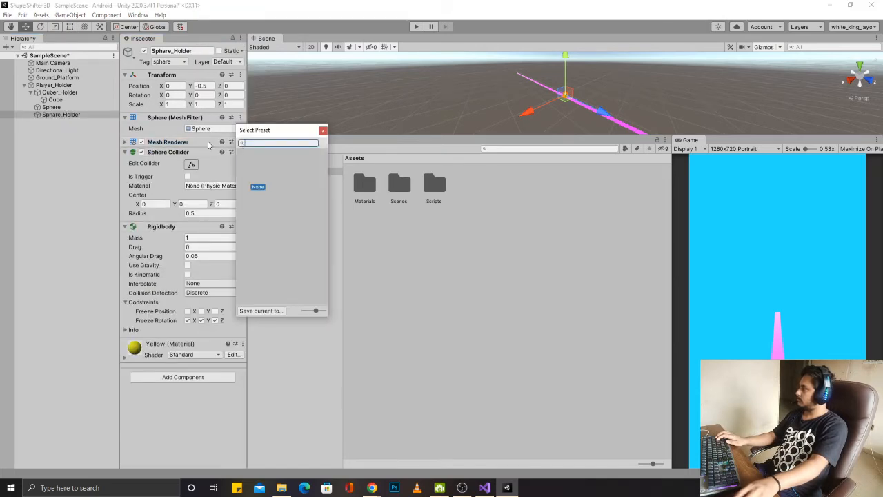
left_click(323, 131)
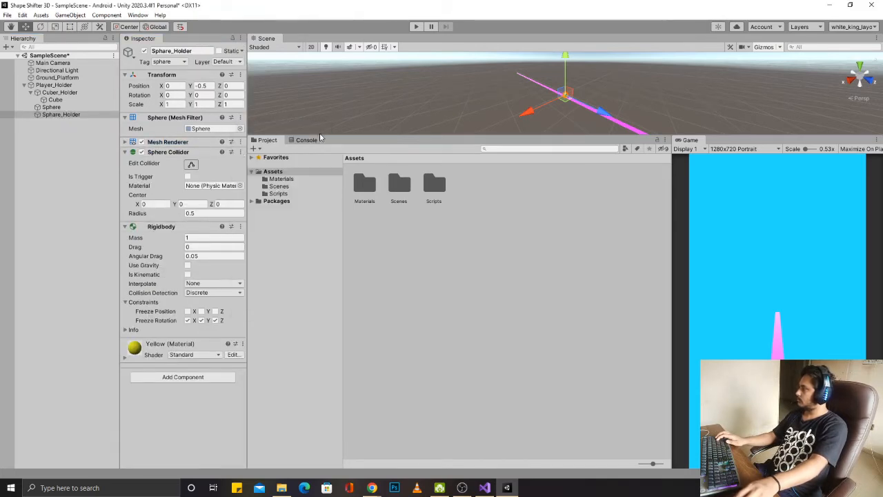
left_click(240, 141)
left_click(257, 165)
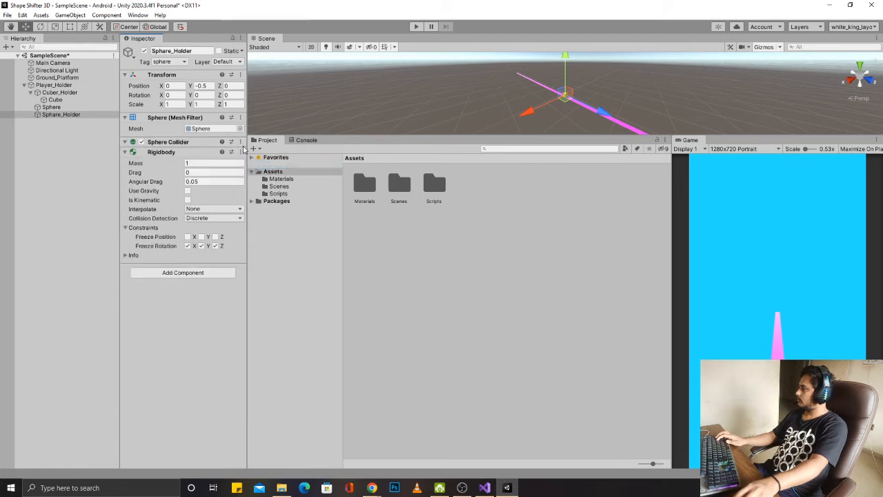
left_click(241, 141)
left_click(236, 147)
left_click(240, 141)
left_click(257, 165)
left_click(240, 118)
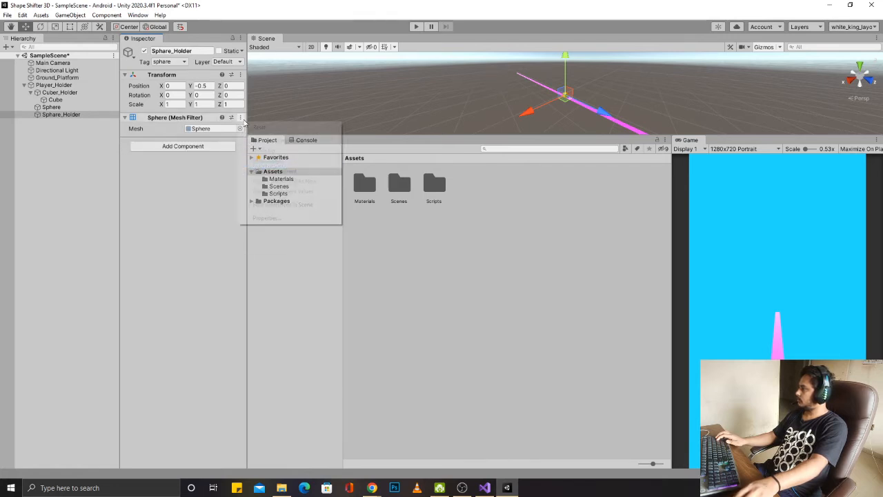
left_click(257, 141)
left_click_drag(51, 107, 66, 116)
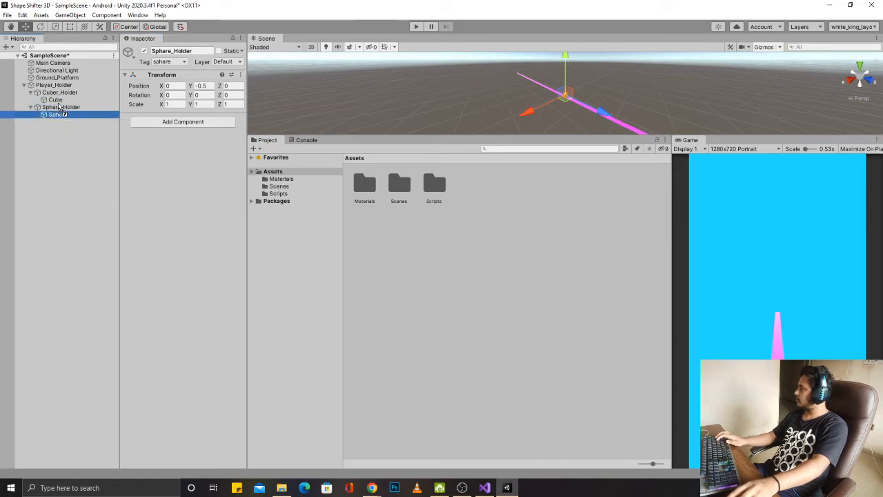
Step: Remove the Mesh Filter from Cuber_Holder and collapse both shape holders in the hierarchy
left_click(55, 108)
left_click(55, 93)
left_click(240, 118)
left_click(278, 141)
left_click_drag(55, 100, 62, 110)
left_click(62, 115)
left_click(62, 109)
left_click(55, 93)
left_click(32, 94)
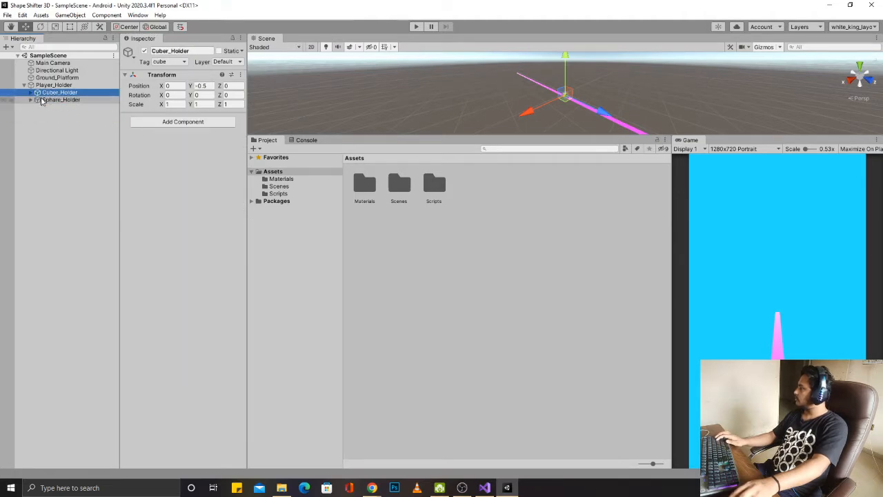
Step: Add an Animator component to Cuber_Holder
left_click(184, 122)
type("Anim")
key("Down")
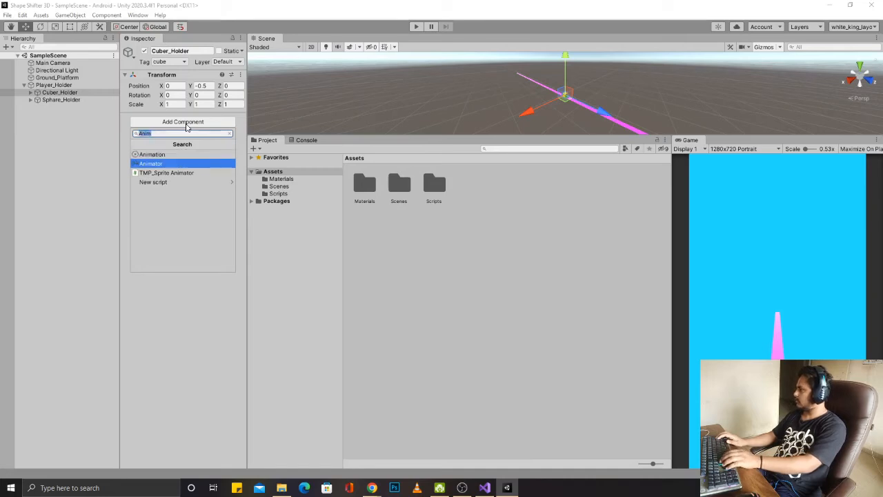
key("Return")
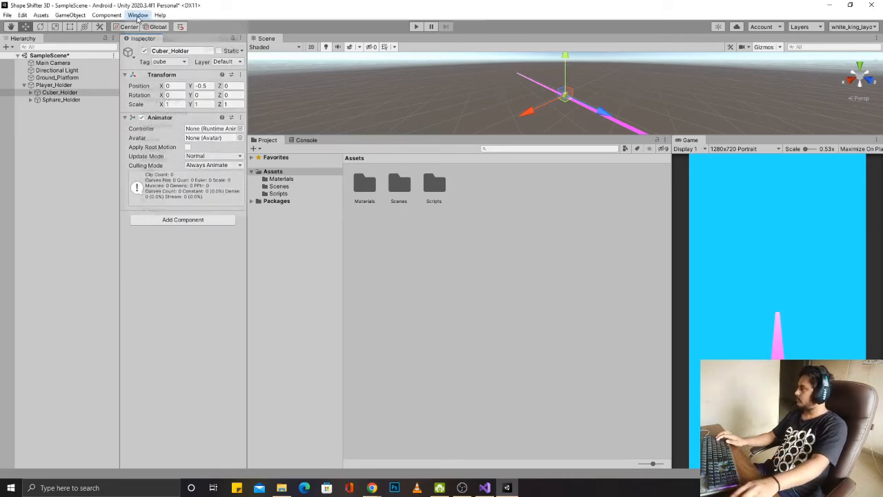
Step: Open the Animation window and dock it beside the Console
left_click(138, 14)
mouse_move(180, 160)
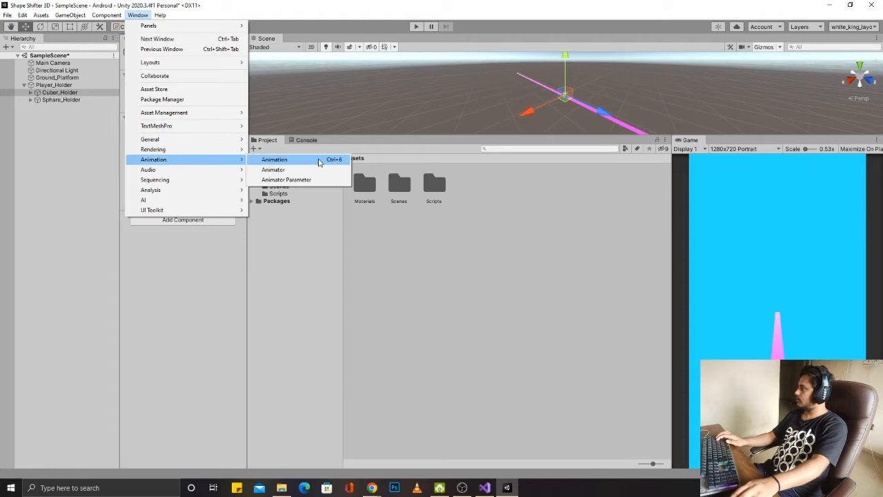
left_click(280, 160)
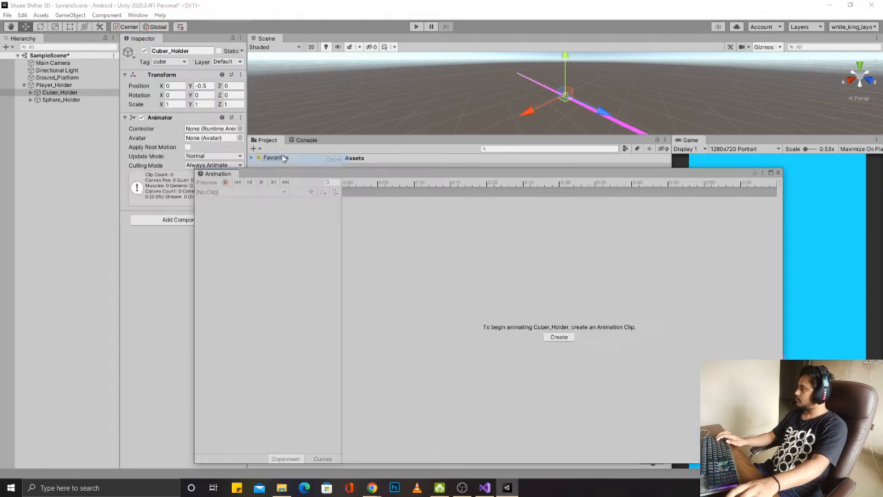
left_click_drag(222, 181, 349, 141)
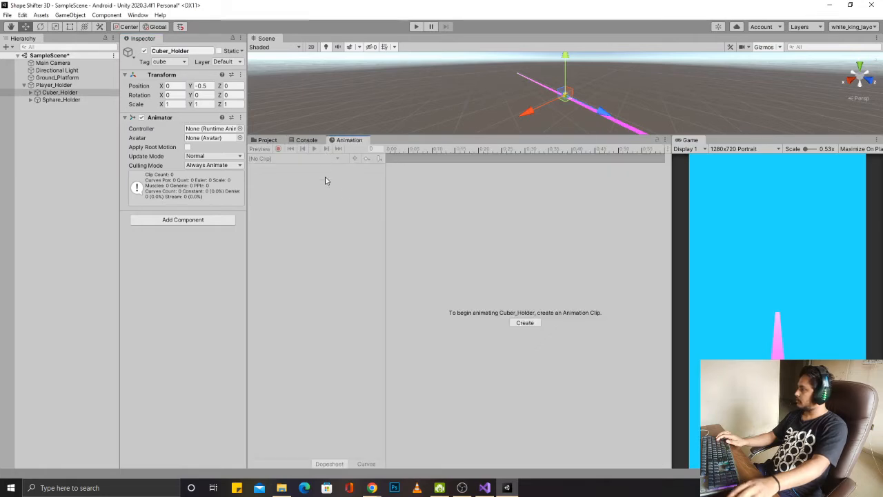
Step: Enlarge the Scene view and create an Animations folder in Assets, opening it
left_click_drag(446, 139, 268, 192)
left_click(267, 189)
left_click(499, 331)
right_click(499, 330)
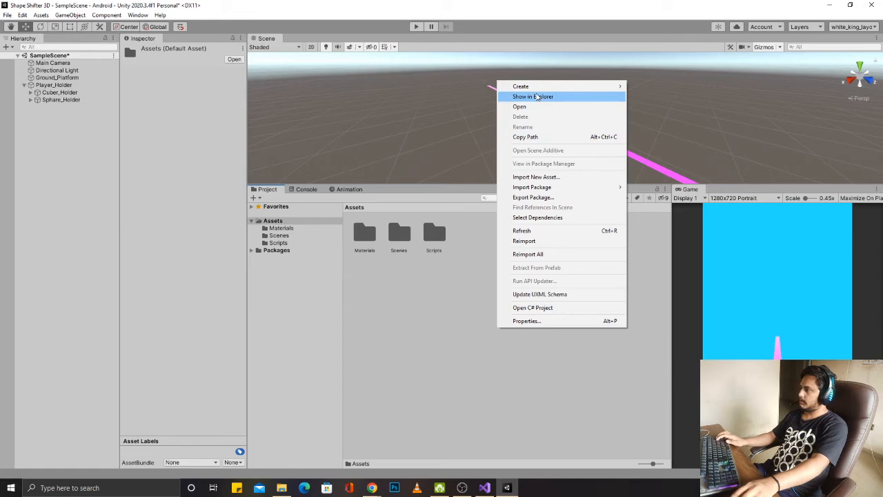
mouse_move(565, 86)
left_click(648, 86)
type("An")
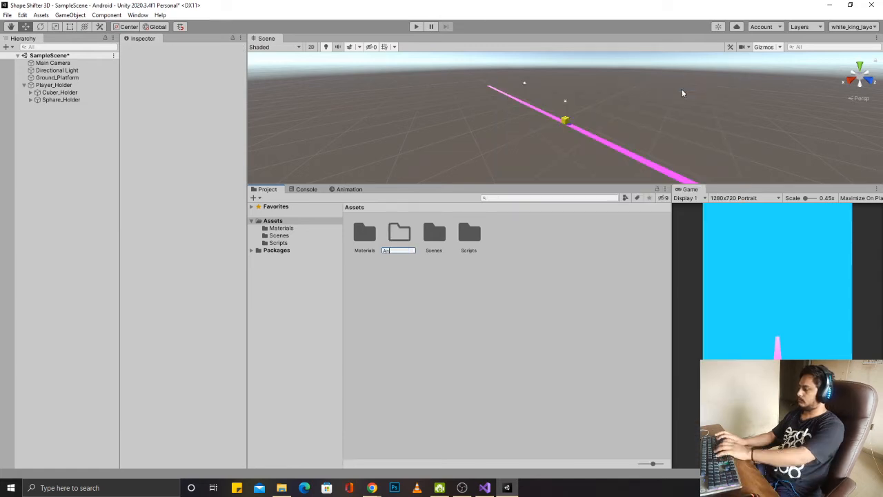
type("imations")
key("Return")
key("Return")
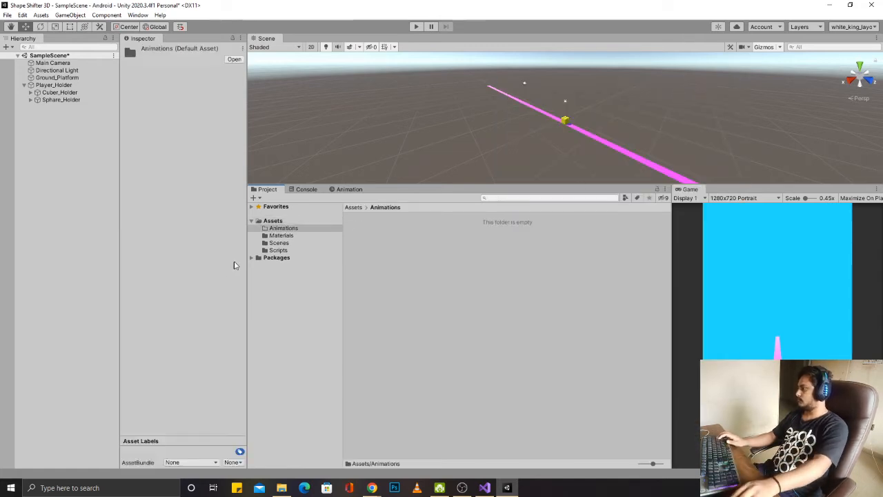
Step: Begin a new animation clip for Cuber_Holder and add a Shape_Anims folder inside Animations
left_click(60, 92)
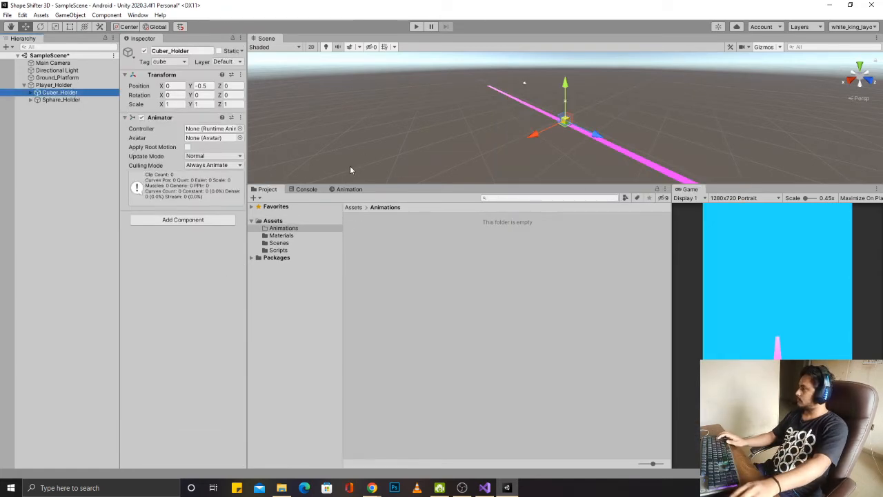
left_click(349, 189)
left_click(525, 348)
left_click(133, 220)
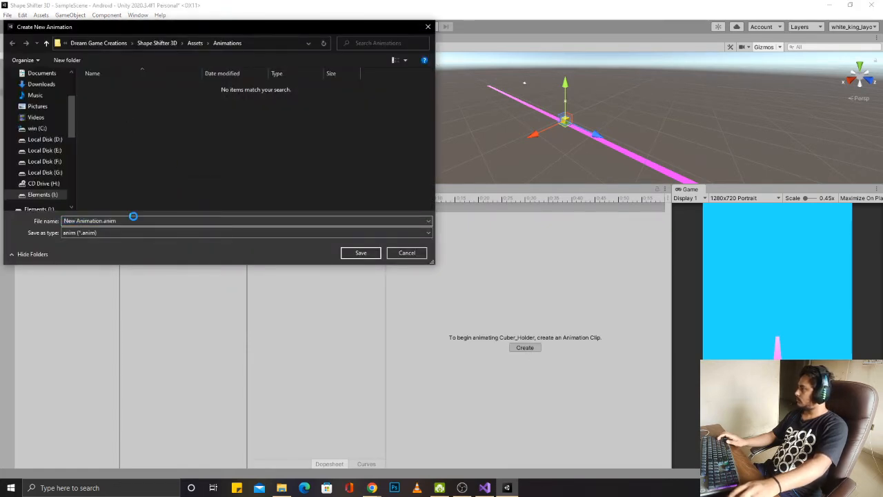
right_click(144, 173)
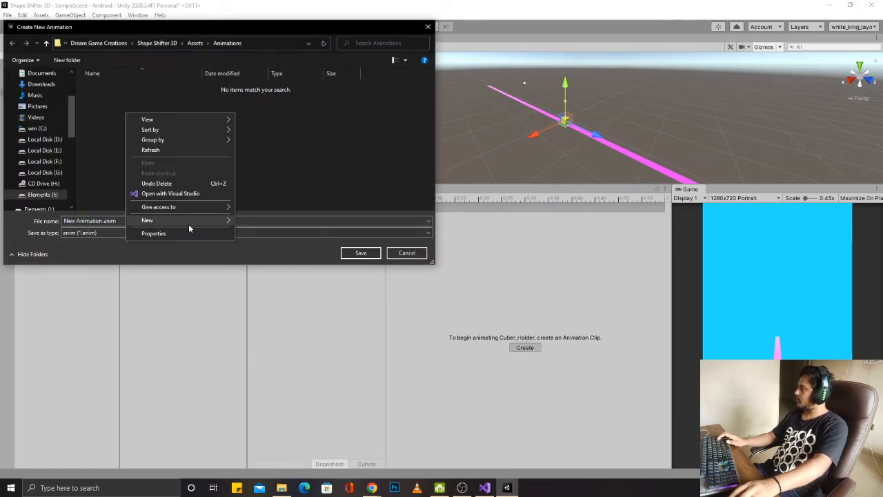
left_click(256, 221)
type("Shape_Anims")
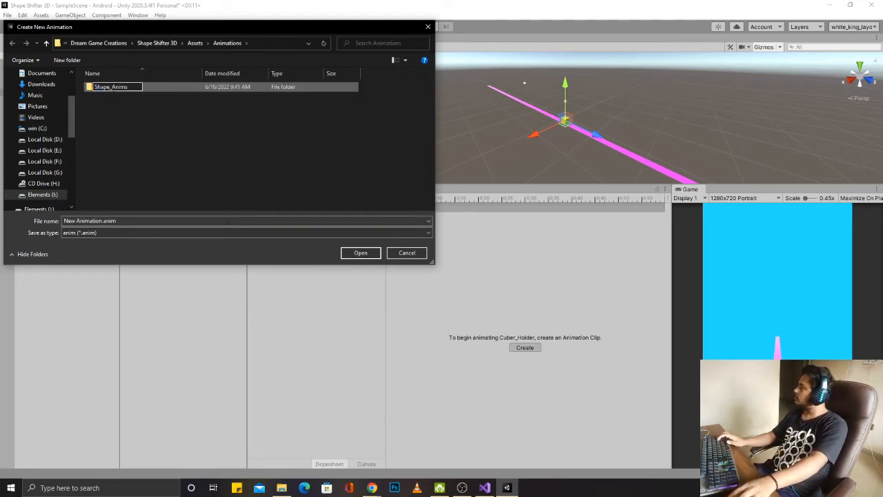
Step: Save the Cuber_Holder clip as cube_Enter in the Shape_Anims folder
double_click(113, 88)
left_click(80, 221)
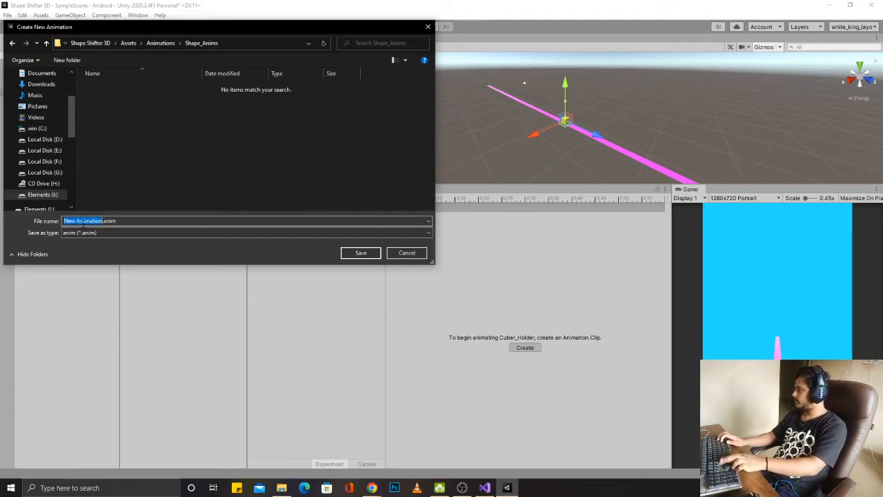
type("cu")
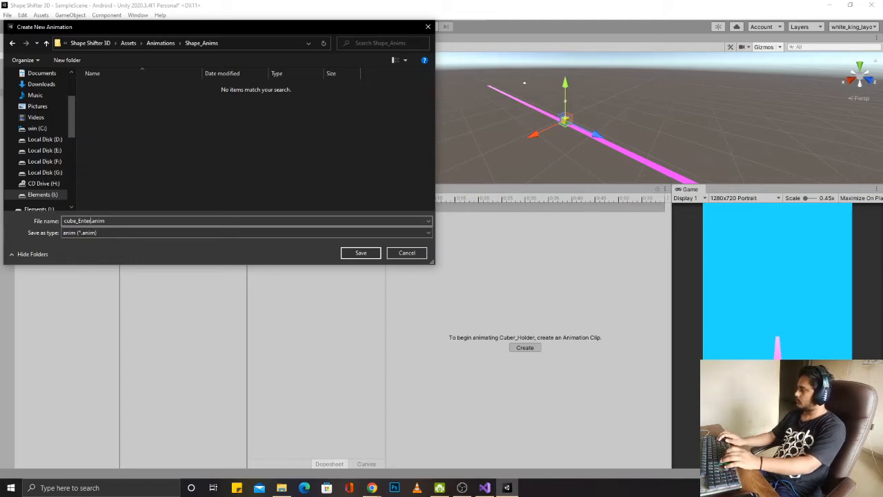
type("be_Enter")
key("Return")
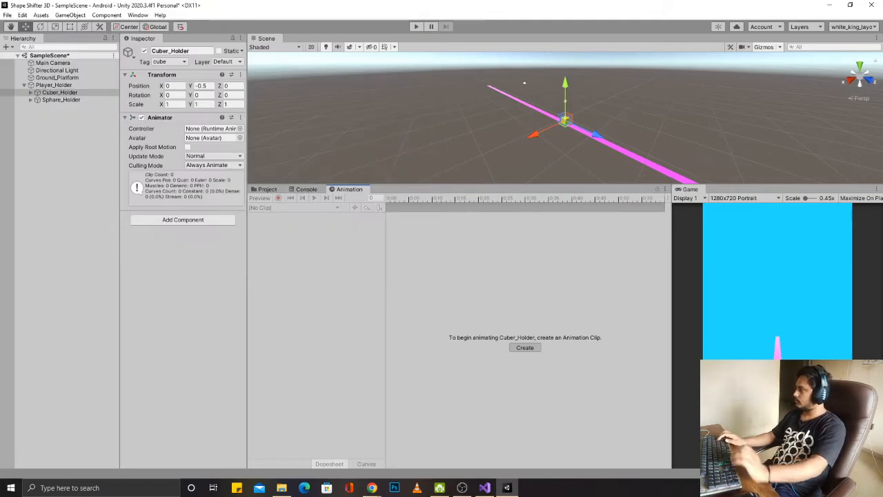
Step: Switch the handles to Pivot mode and record Cube's scale as 0.2 on all axes at frame 0 of cube_Enter
left_click(279, 198)
left_click(32, 92)
left_click(53, 100)
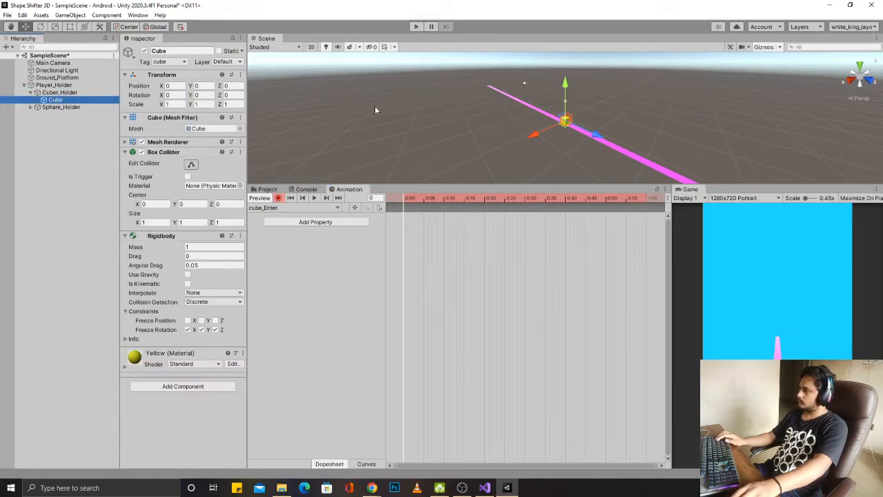
key("f")
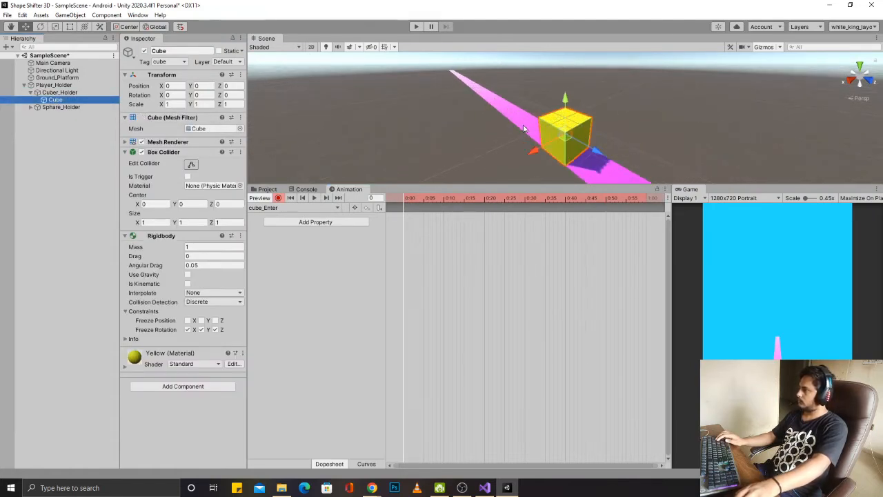
left_click(123, 27)
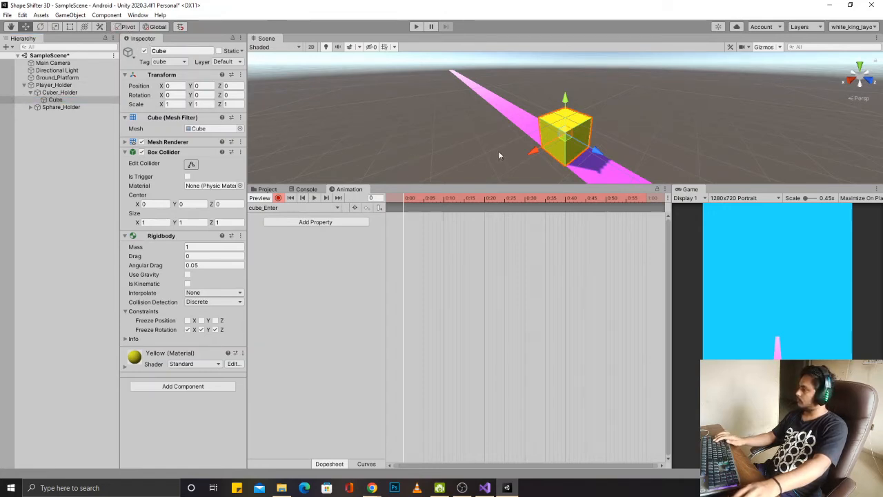
left_click(173, 105)
type("0.2")
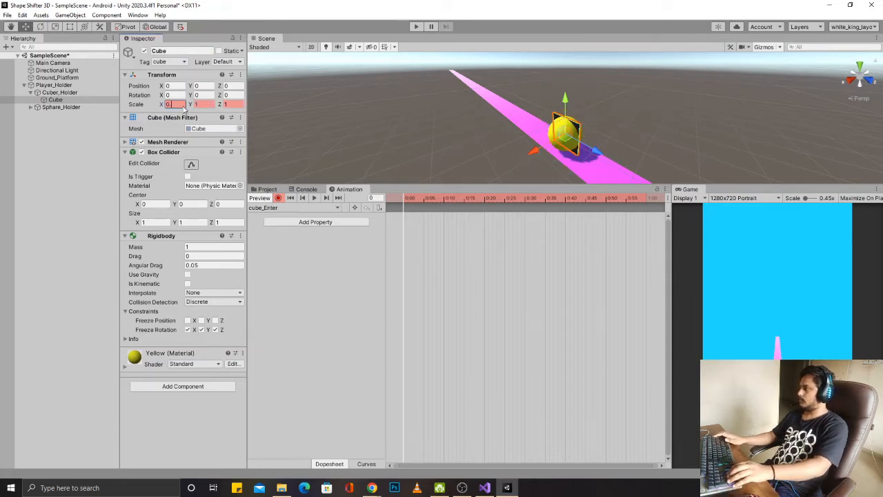
key("Tab")
type("0.2")
key("Tab")
type("0.2")
key("Tab")
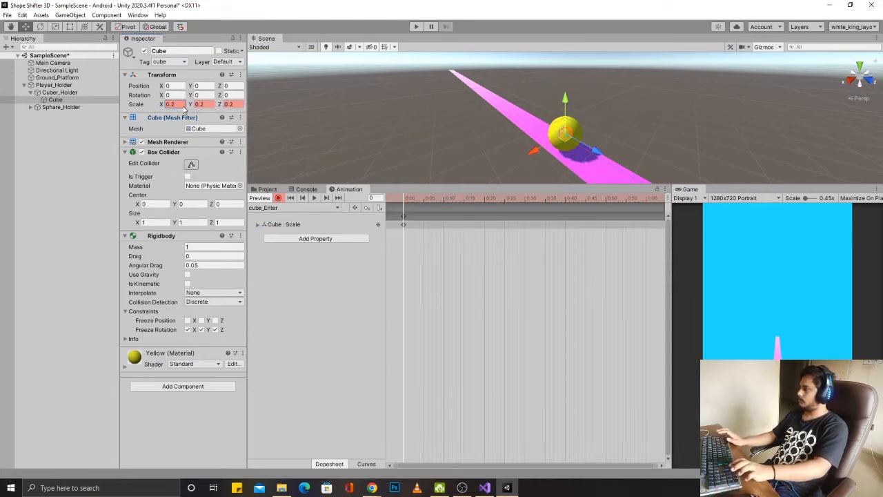
Step: Record a Cube scale keyframe of 1 on all axes at frame 30
left_click(496, 200)
left_click(525, 198)
left_click(177, 104)
type("1")
key("Tab")
type("1")
key("Tab")
type("1")
Step: Record a Cube scale keyframe of 1.1 on all axes at frame 22
left_click_drag(498, 199, 491, 203)
left_click(167, 104)
double_click(172, 103)
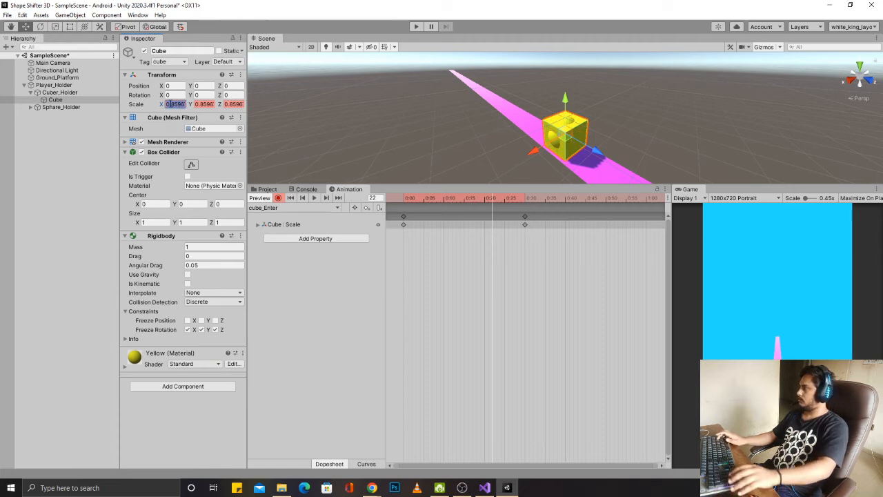
type("1.1")
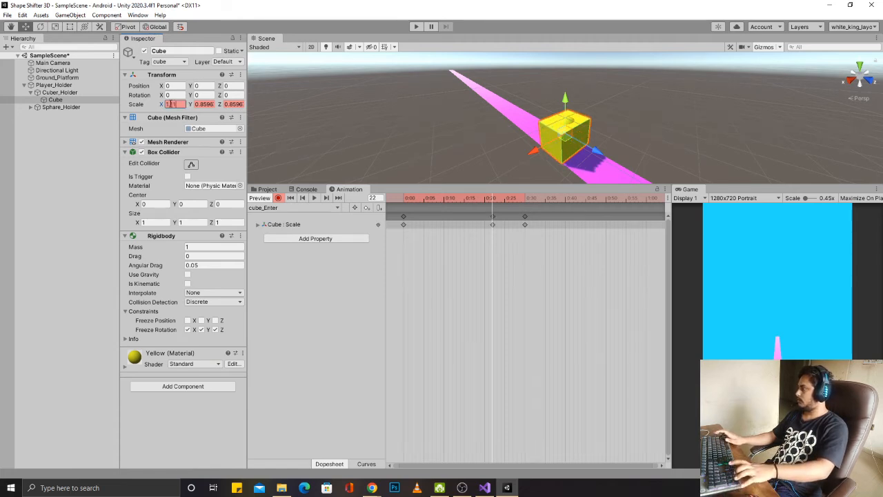
key("Tab")
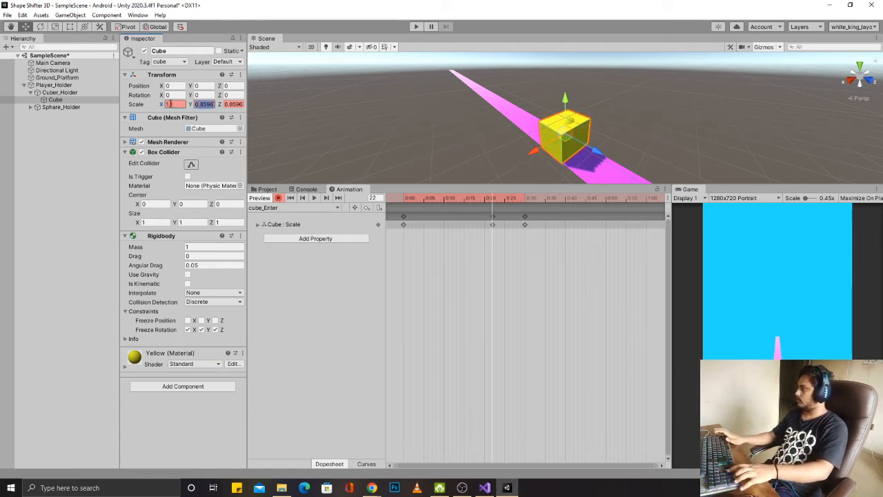
type("1")
key("Tab")
type("1.1")
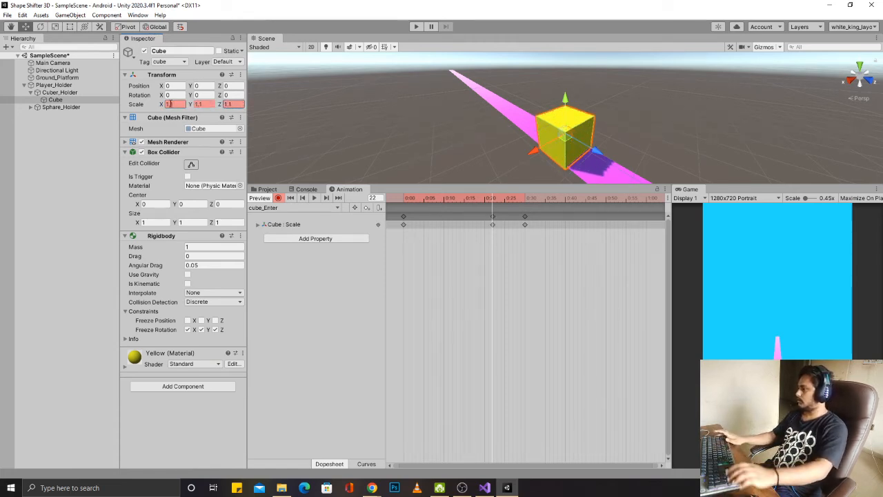
Step: Preview the cube_Enter scale animation and check the pose at frame 22
left_click_drag(444, 198, 350, 205)
left_click(319, 198)
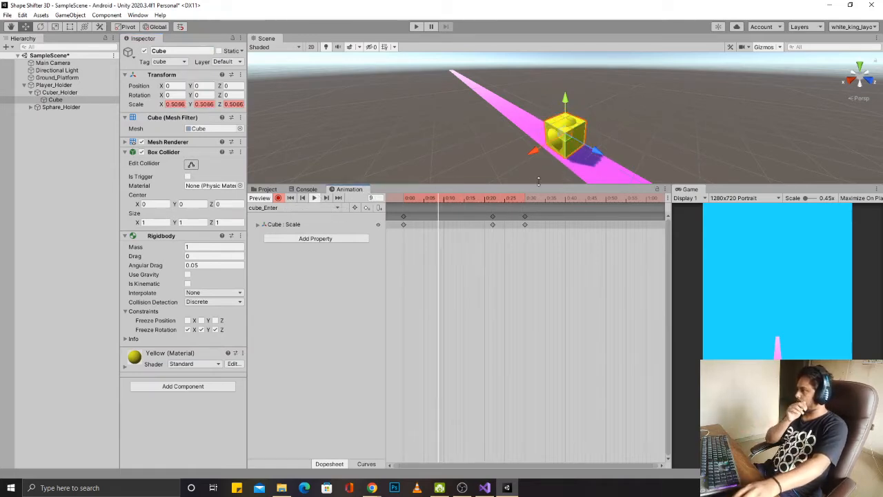
left_click(493, 199)
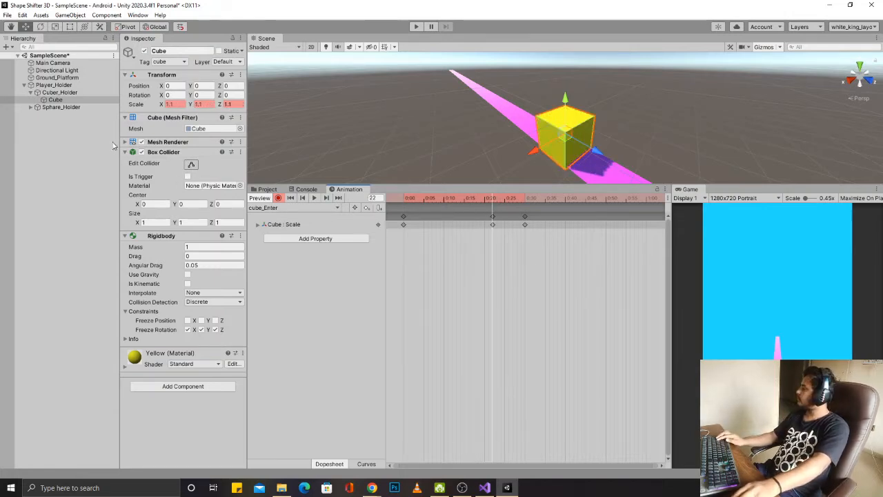
Step: Stop recording and turn off Loop Time for the cube_Enter clip in Shape_Anims
left_click(278, 198)
left_click(267, 189)
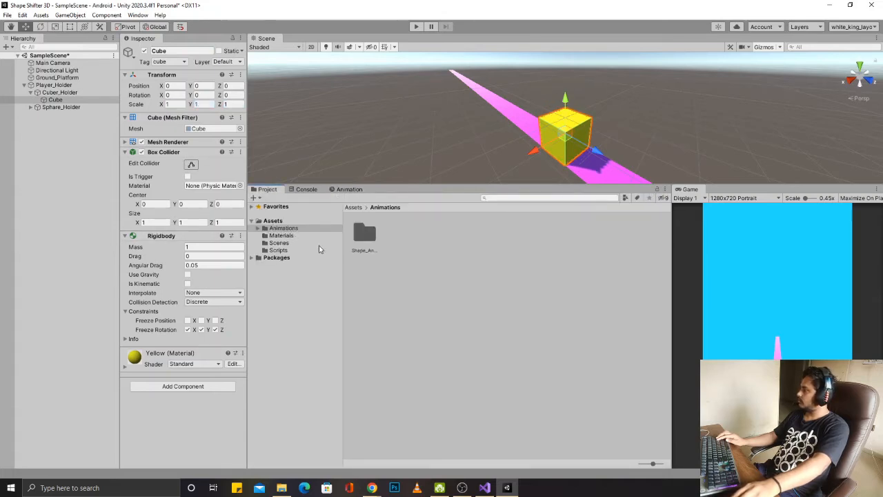
left_click(365, 232)
double_click(366, 233)
left_click(366, 233)
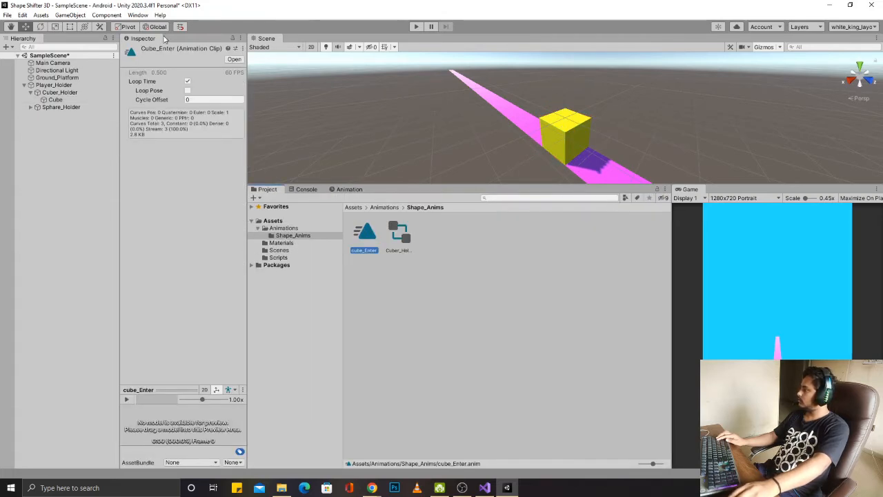
left_click(186, 82)
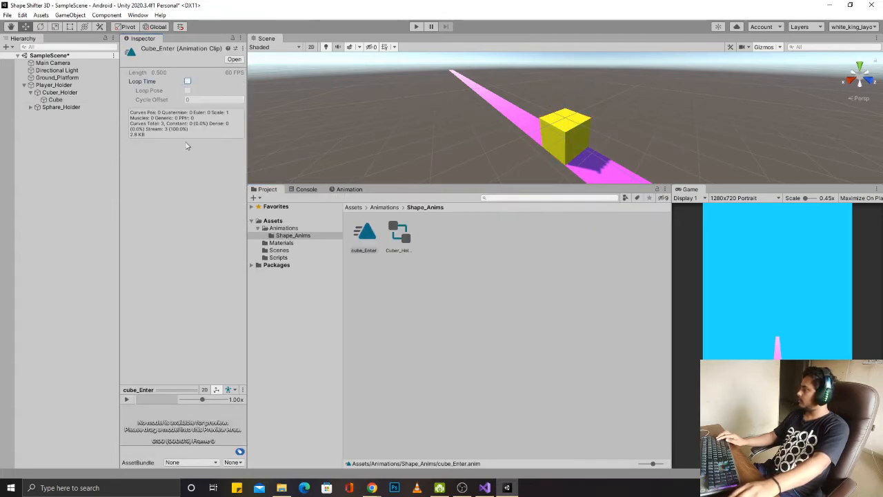
Step: Create an animation clip named sphare_enter for Sphare_Holder in the Shape_Anims folder
left_click(63, 107)
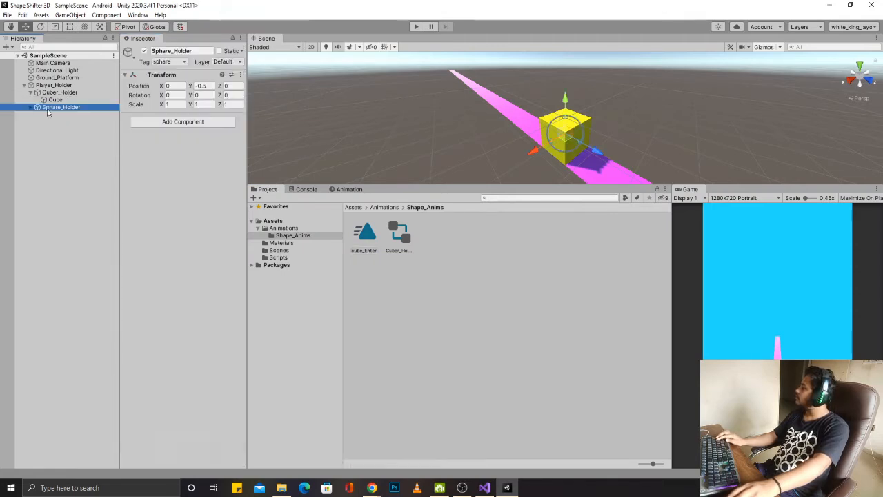
left_click(59, 93)
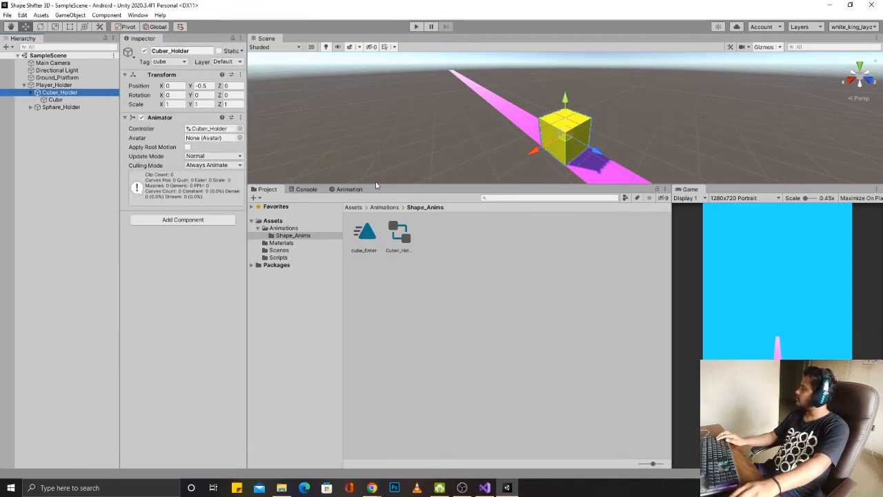
left_click(339, 189)
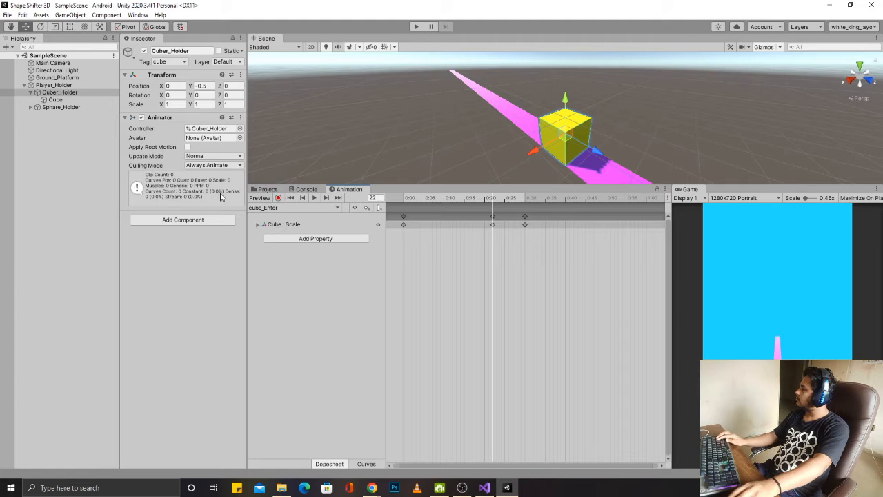
left_click(88, 107)
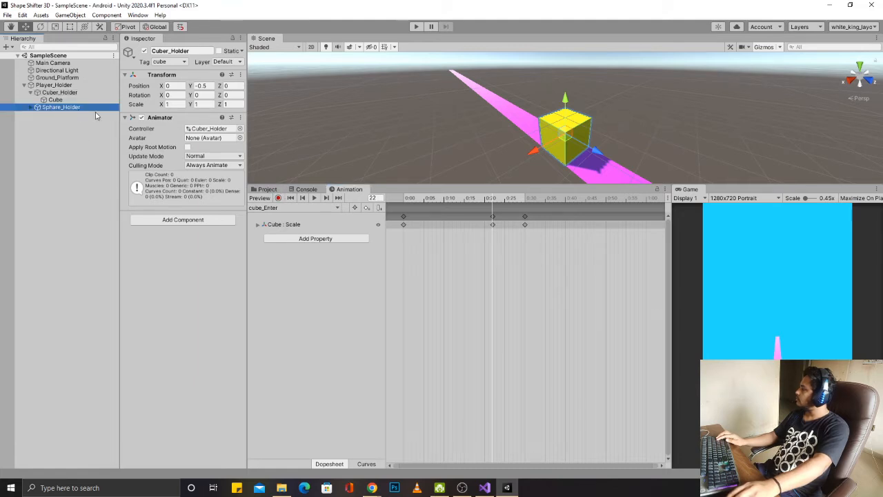
left_click(525, 347)
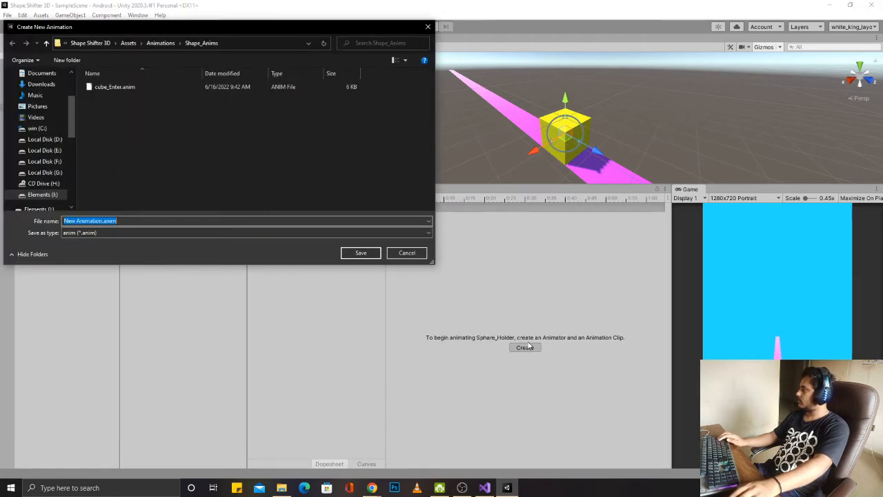
type("sphare")
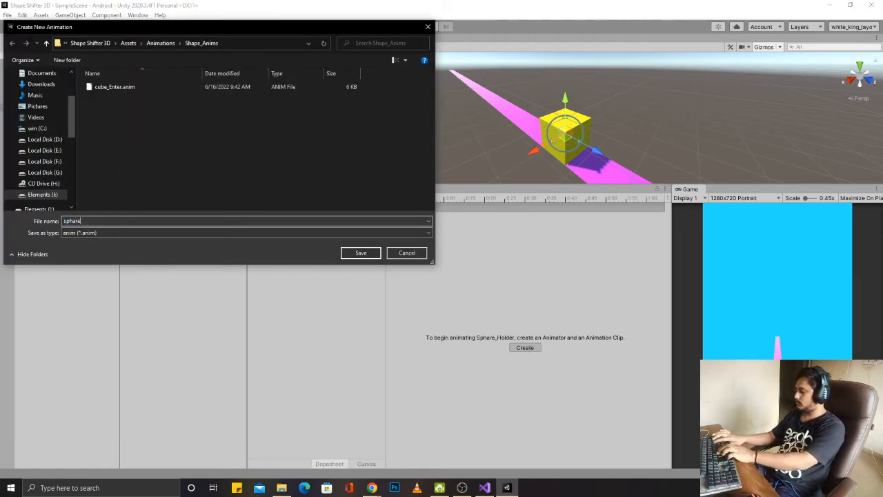
type("_enter")
key("Return")
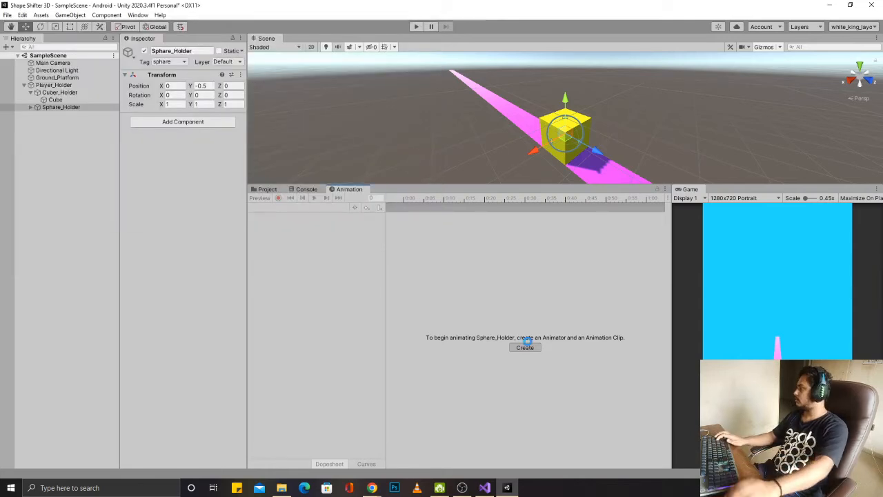
Step: Record a scale keyframe of 0.5 on all axes for Sphere at frame 0 of sphare_enter
left_click(278, 198)
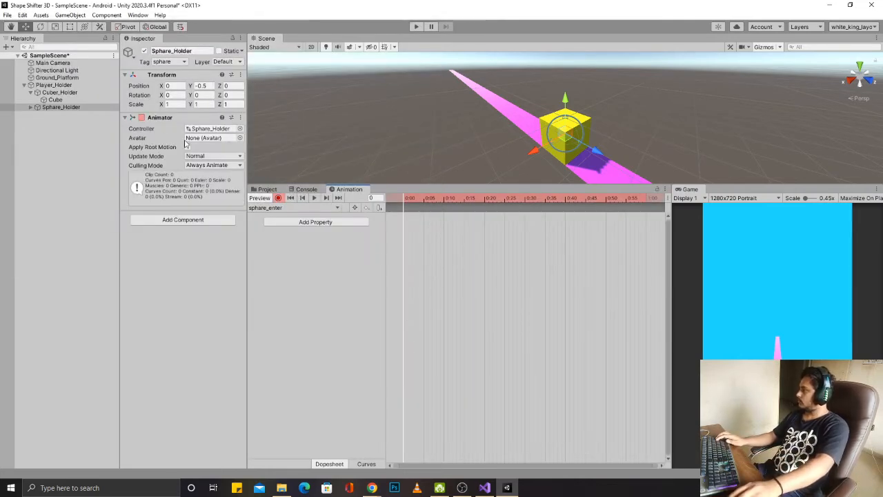
left_click(38, 107)
left_click(50, 114)
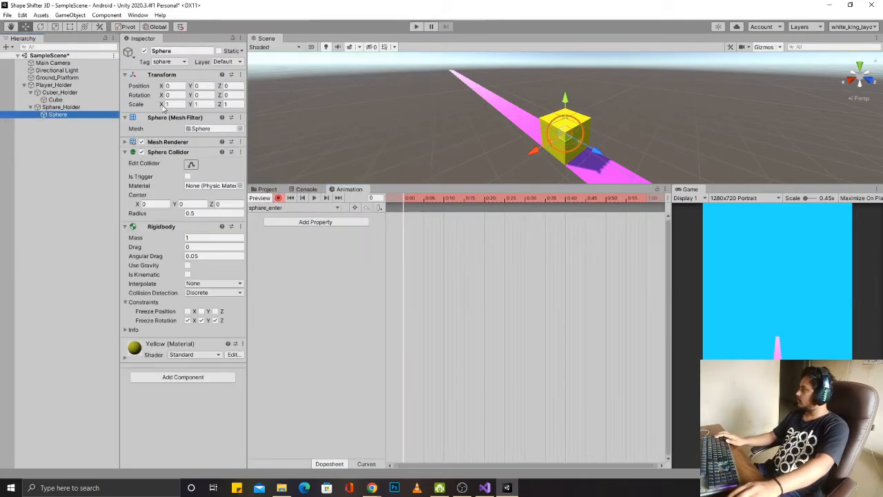
left_click(181, 103)
type("0.58")
key("Tab")
type("0")
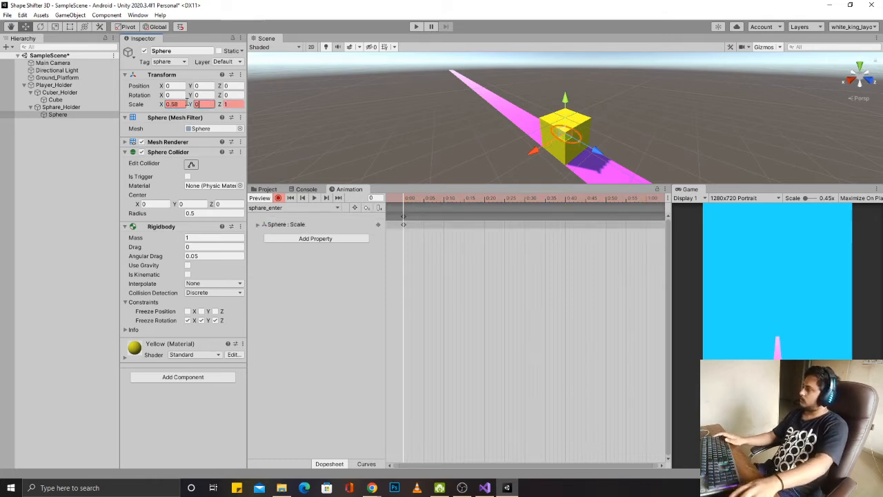
type(".5")
key("Tab")
type("0.5")
Step: Record a scale keyframe of 1.1 on all axes for Sphere at frame 22 of sphare_enter
left_click_drag(435, 204, 491, 204)
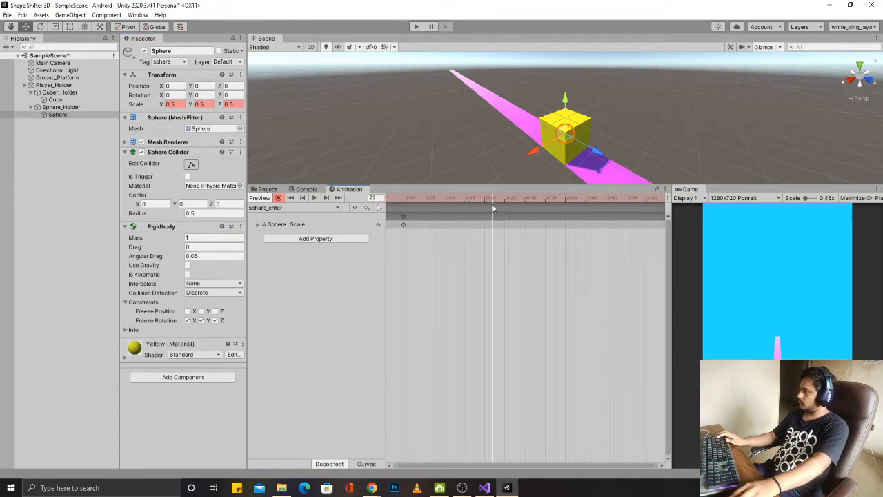
type("1.1")
key("Tab")
type("1.1")
key("Tab")
type("1.1")
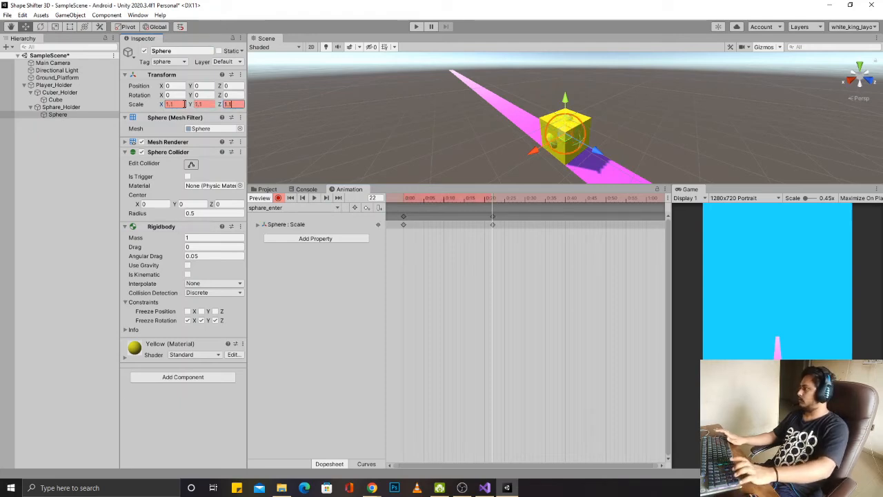
Step: Record a scale keyframe of 1 on all axes for Sphere at frame 30 of sphare_enter
left_click(524, 197)
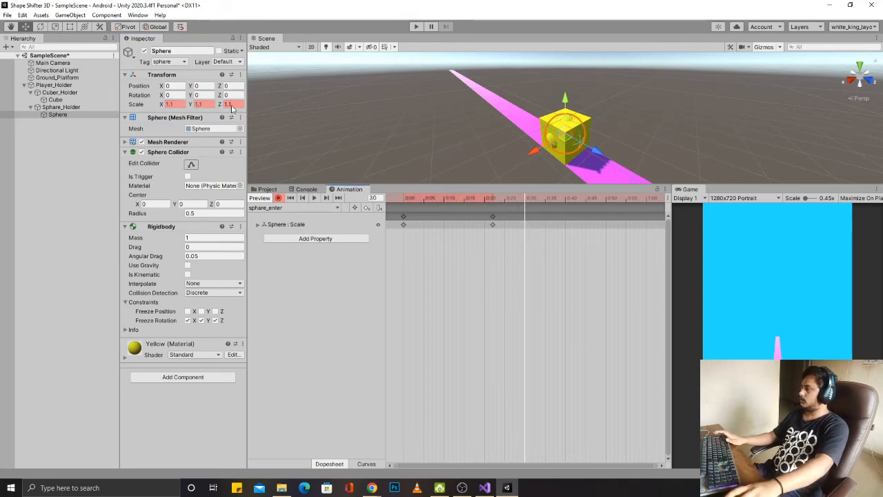
left_click(176, 104)
type("1")
key("Tab")
type("1")
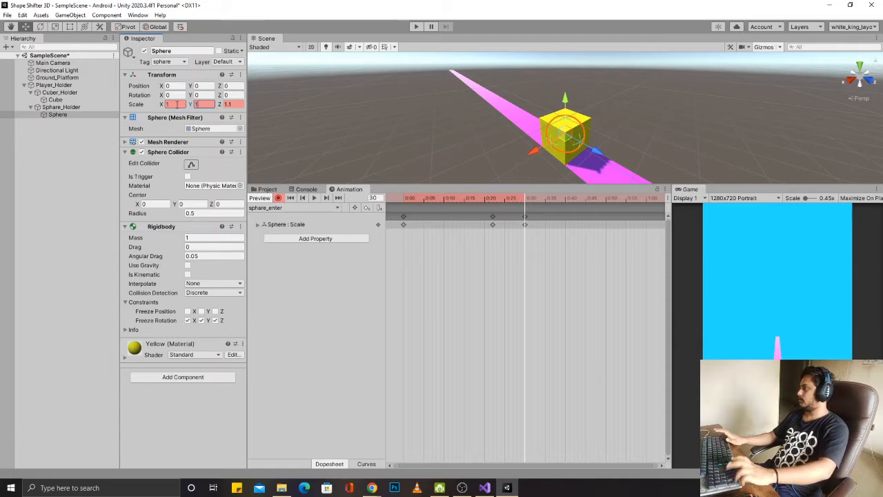
key("Tab")
type("11")
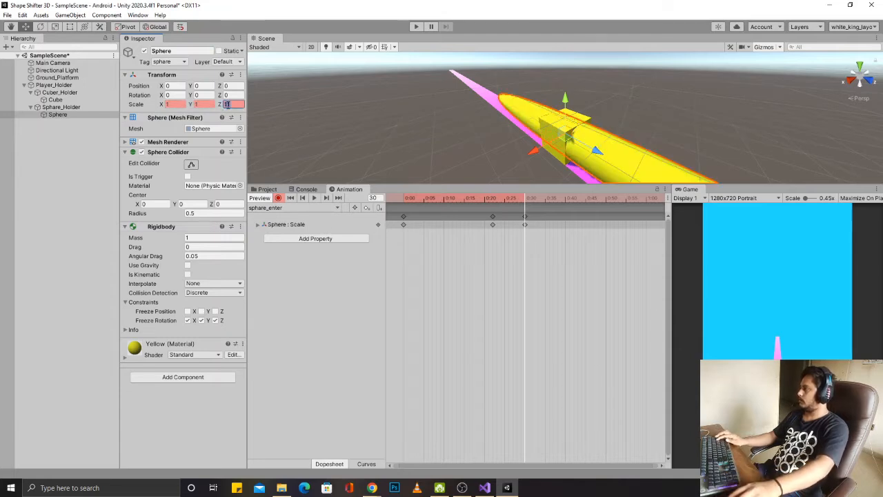
key("BackSpace")
Step: Stop recording and turn off Loop Time for the sphare_enter clip in Shape_Anims
left_click_drag(436, 200, 293, 204)
left_click(278, 198)
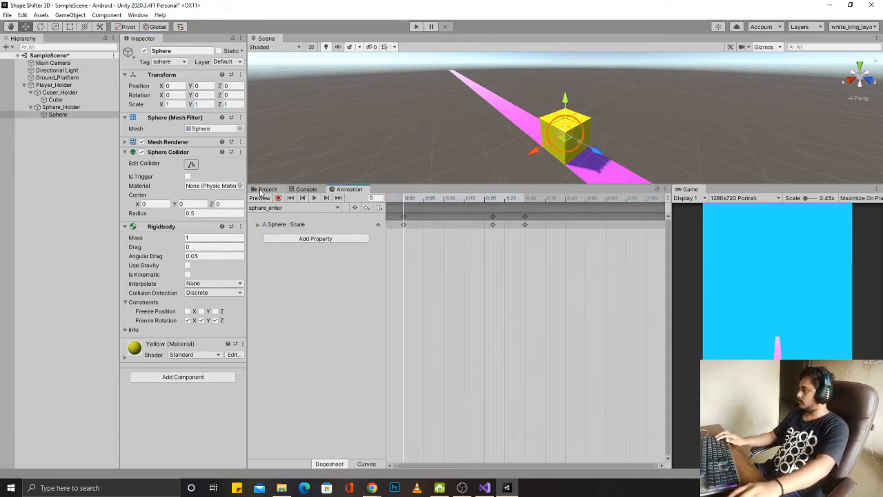
left_click(268, 189)
left_click(444, 234)
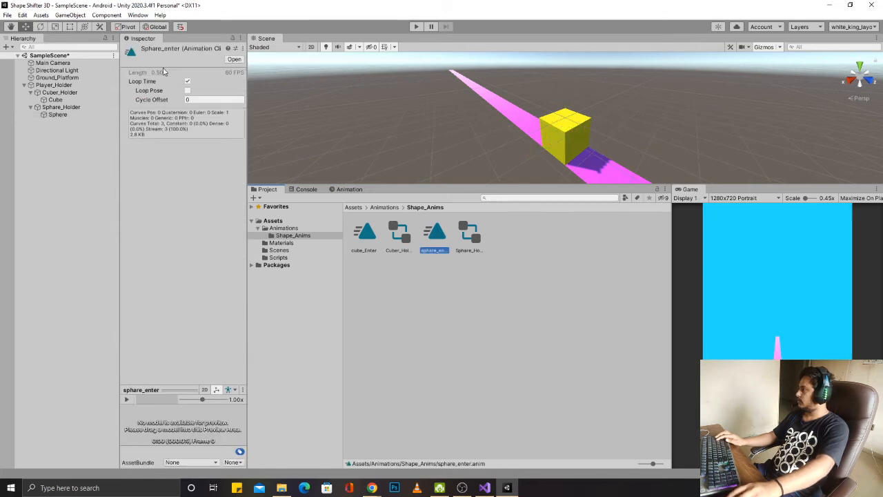
left_click(187, 82)
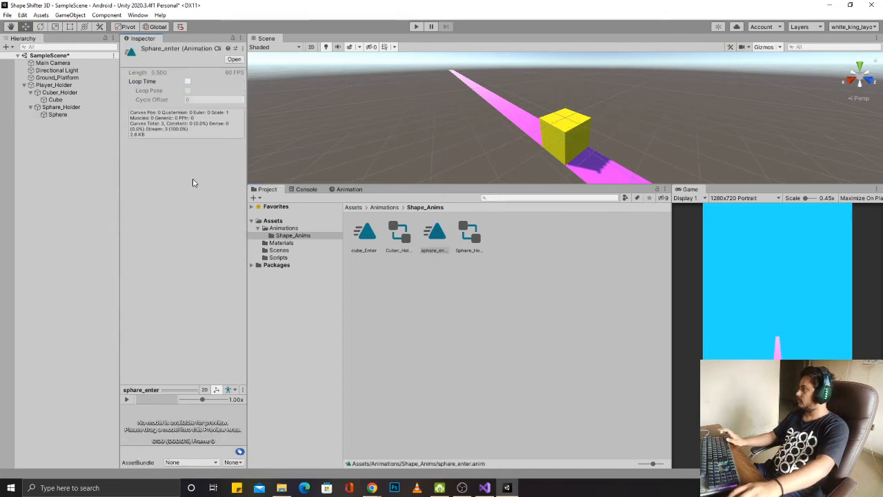
Step: Assign Cuber_Holder to Cube_Obj and Sphare_Holder to Sphare_Obj in Player_Holder's Player_Controller script
left_click(37, 94)
left_click(31, 93)
left_click(30, 101)
left_click(45, 84)
left_click_drag(48, 93, 200, 138)
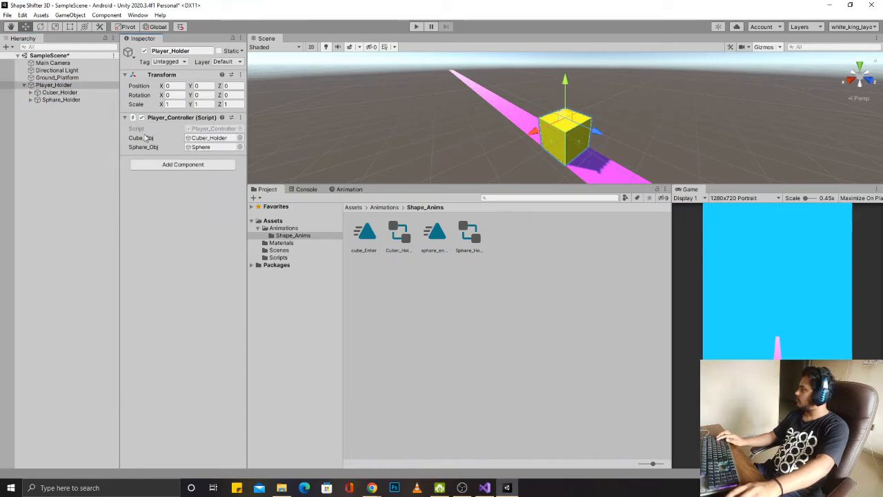
left_click_drag(60, 100, 208, 147)
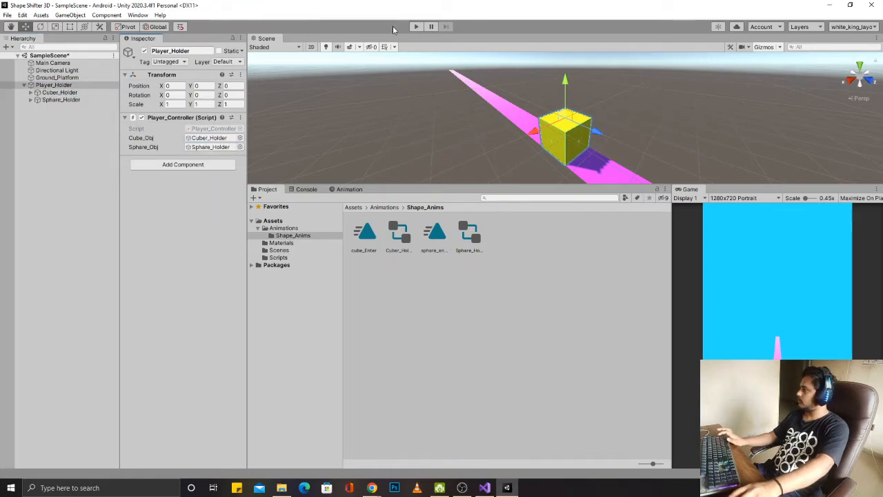
Step: Test-run the game briefly, stop it, and deactivate the Sphare_Holder object
left_click(416, 29)
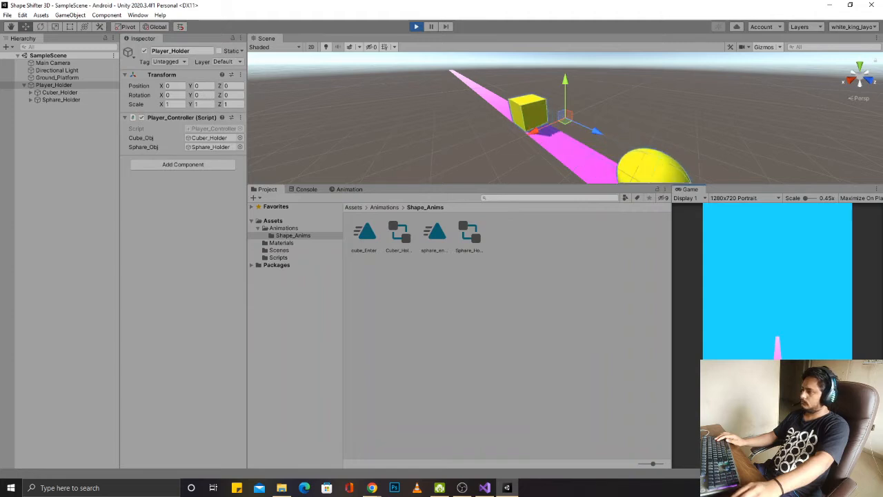
left_click(416, 25)
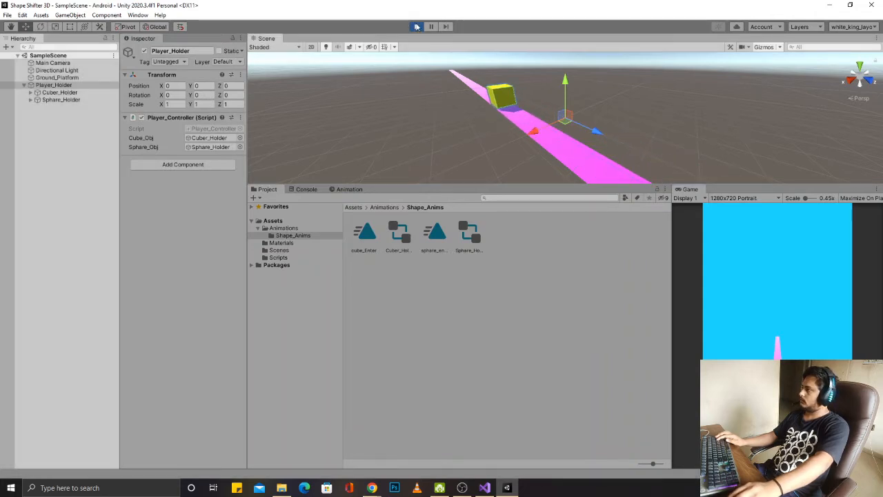
left_click(61, 100)
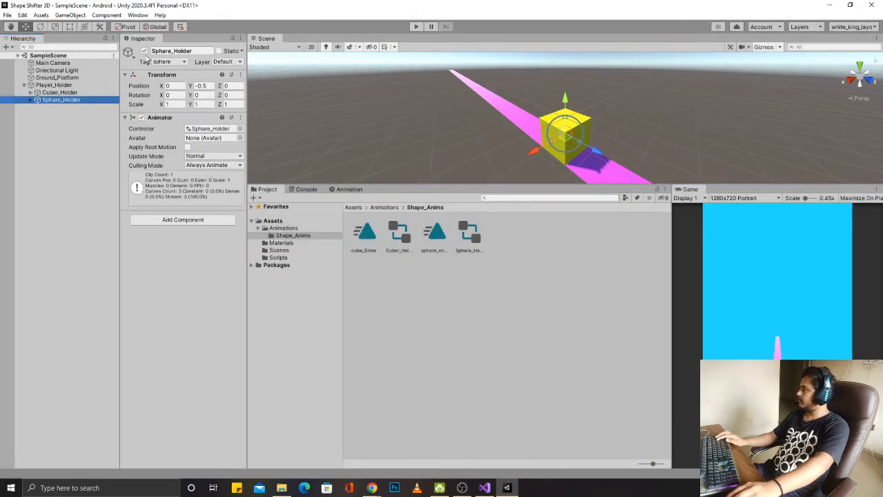
left_click(145, 51)
Step: Run the game with an enlarged Game view, toggle repeatedly between cube and sphere to check their enter animations, and stop the run
left_click(416, 27)
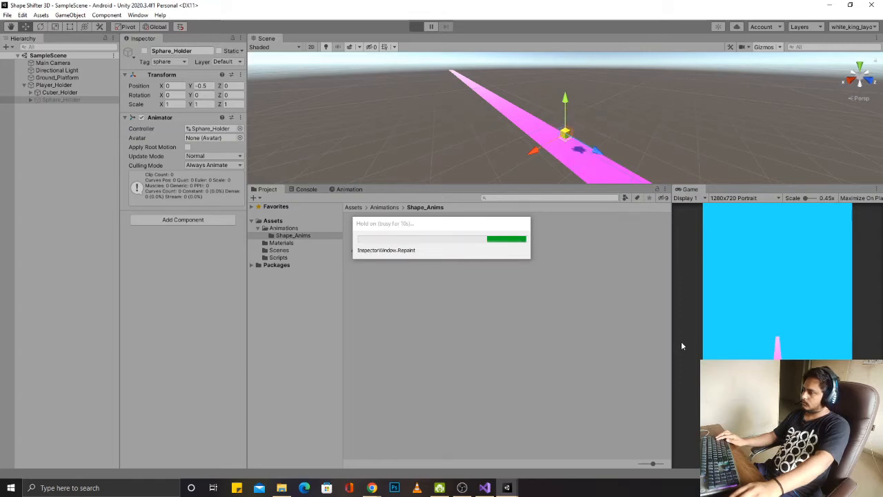
left_click_drag(672, 326, 354, 325)
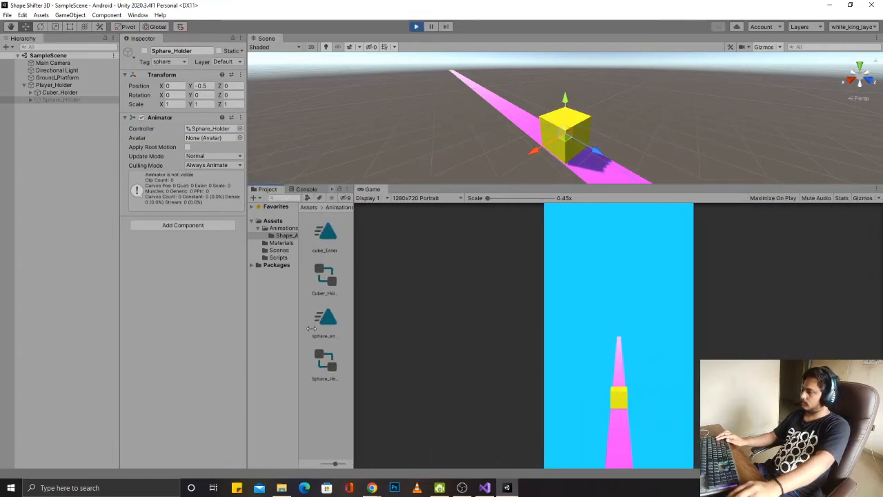
left_click(658, 380)
left_click(658, 380)
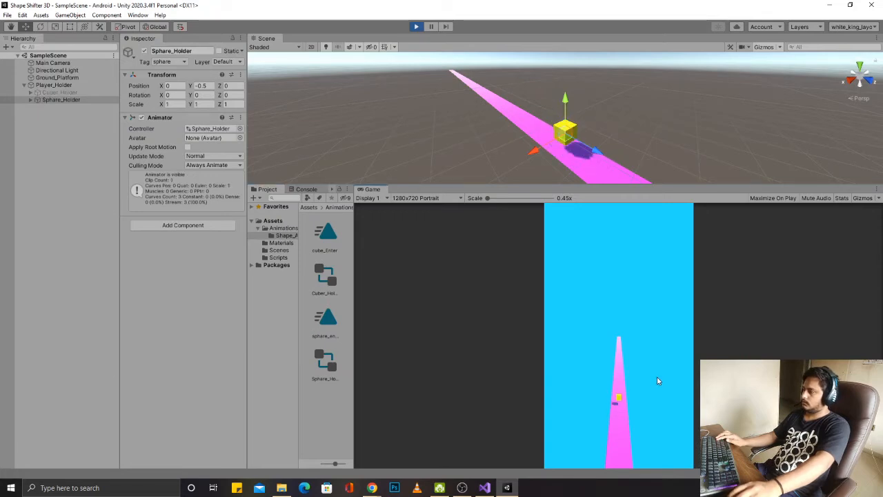
left_click(658, 380)
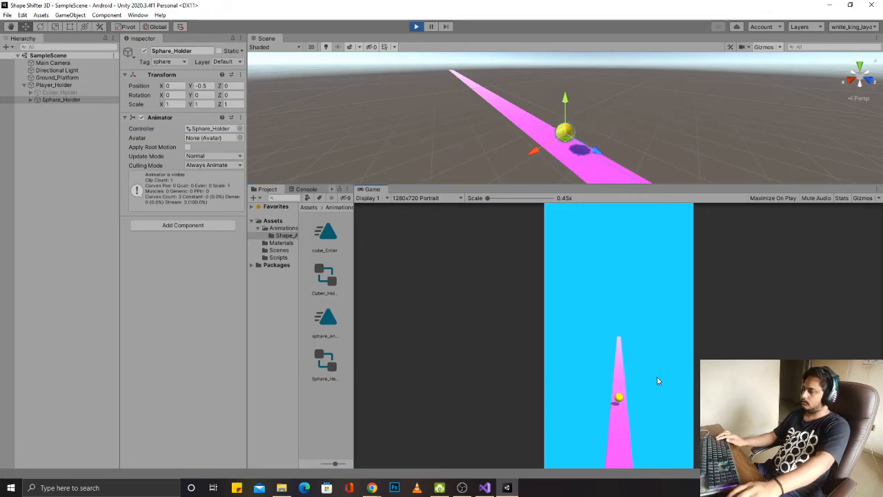
left_click(658, 380)
left_click(658, 381)
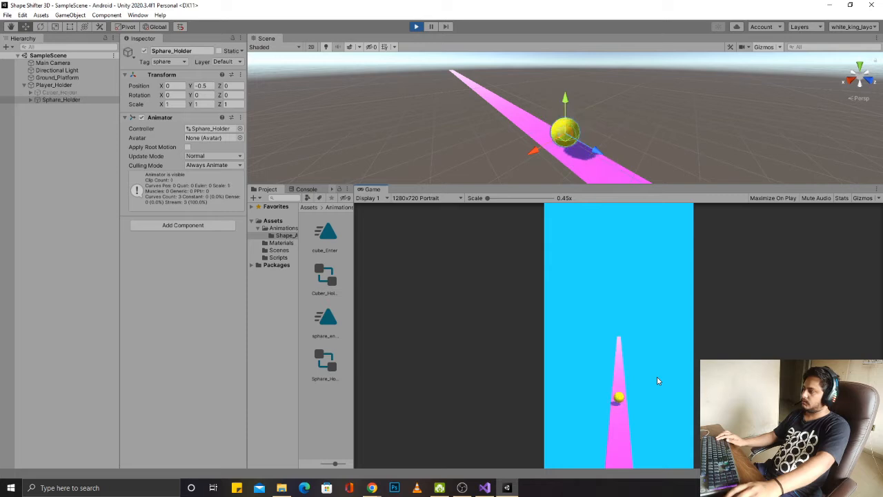
left_click(658, 380)
left_click(658, 381)
left_click(657, 380)
left_click(658, 381)
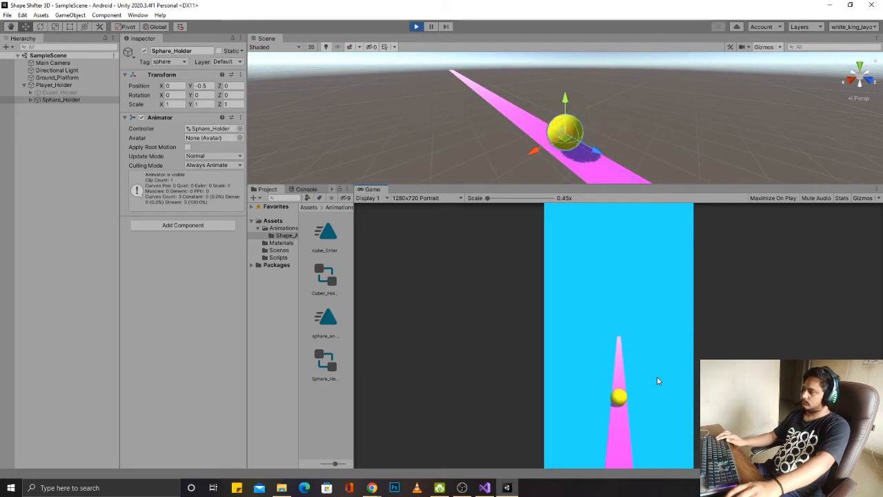
left_click(657, 380)
left_click(658, 381)
left_click(658, 380)
left_click(657, 380)
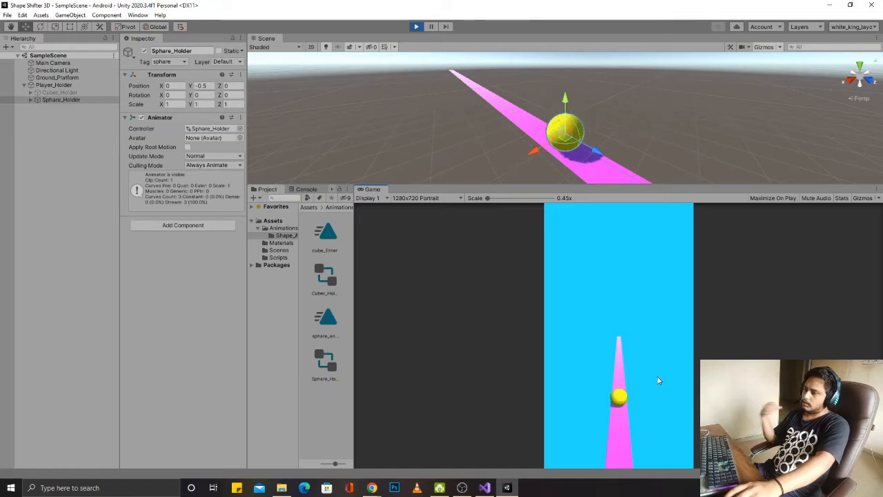
left_click(658, 381)
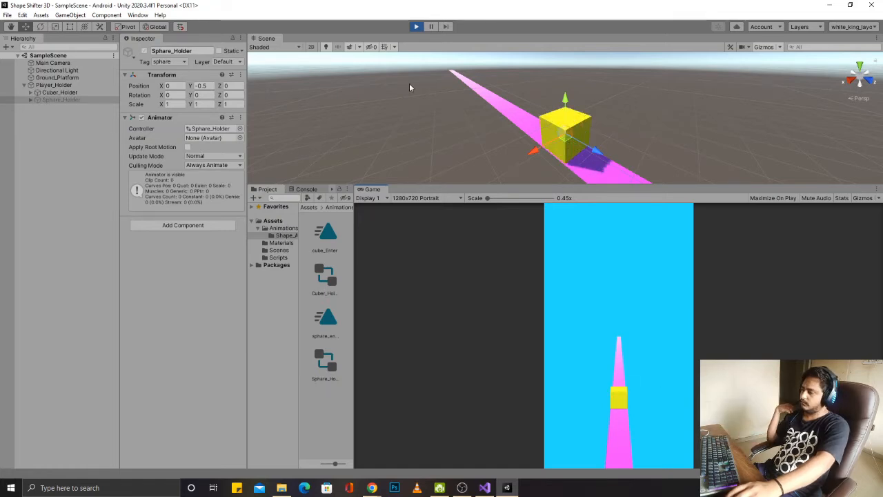
left_click(416, 27)
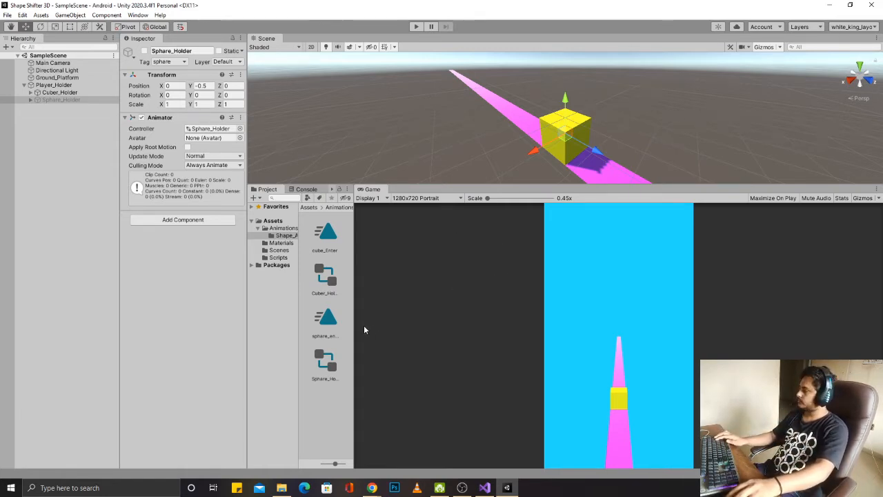
left_click_drag(352, 315, 603, 324)
left_click(471, 341)
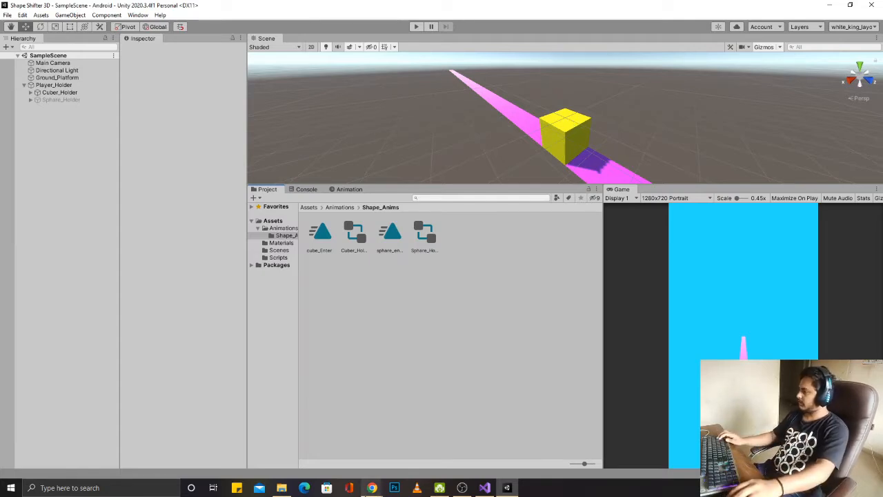
Step: Switch to Chrome to review the Shape Shifter screenshots on Google Play, and return to Unity
left_click(372, 488)
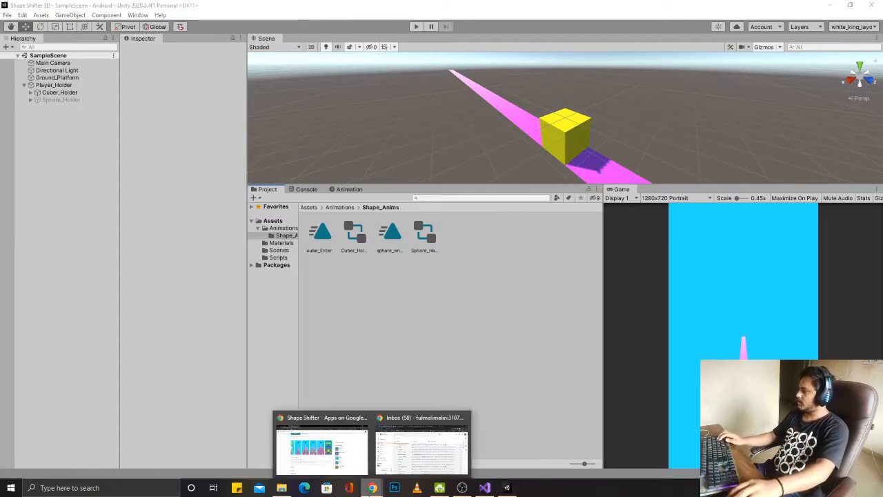
left_click(356, 467)
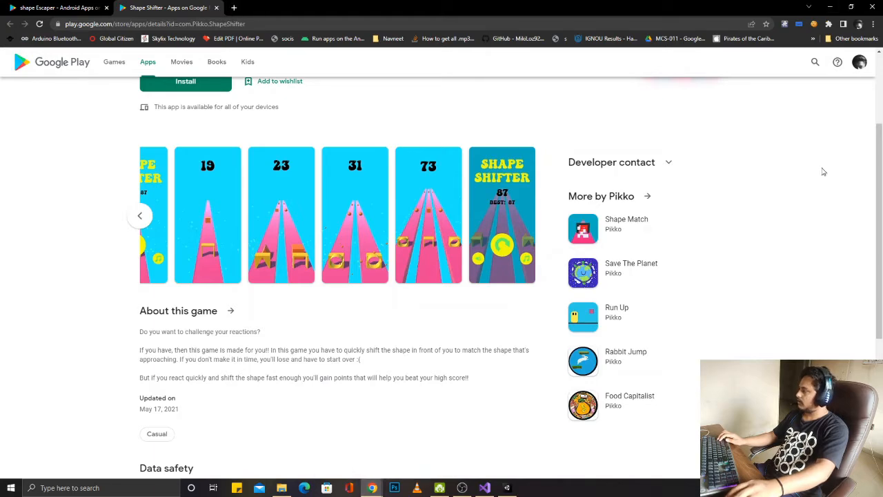
mouse_move(377, 490)
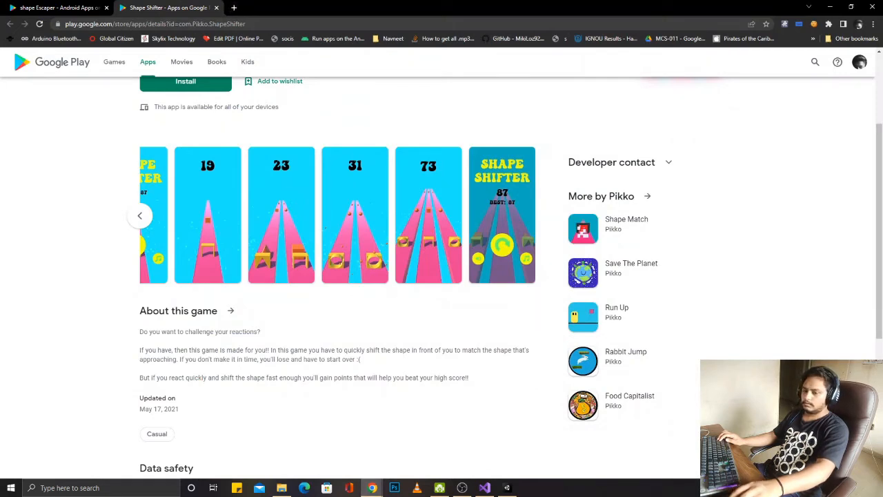
key("alt+Tab")
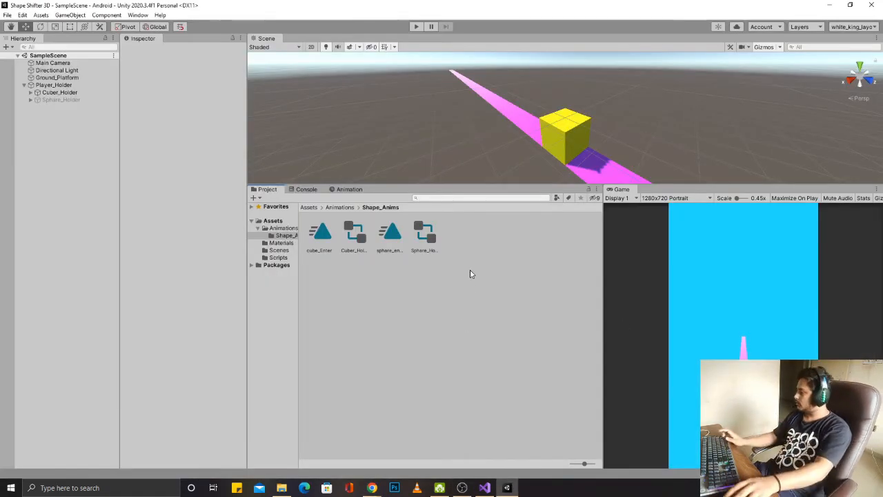
Step: Launch Blender and dismiss its splash screen to start from the default scene
key("super")
type("bl")
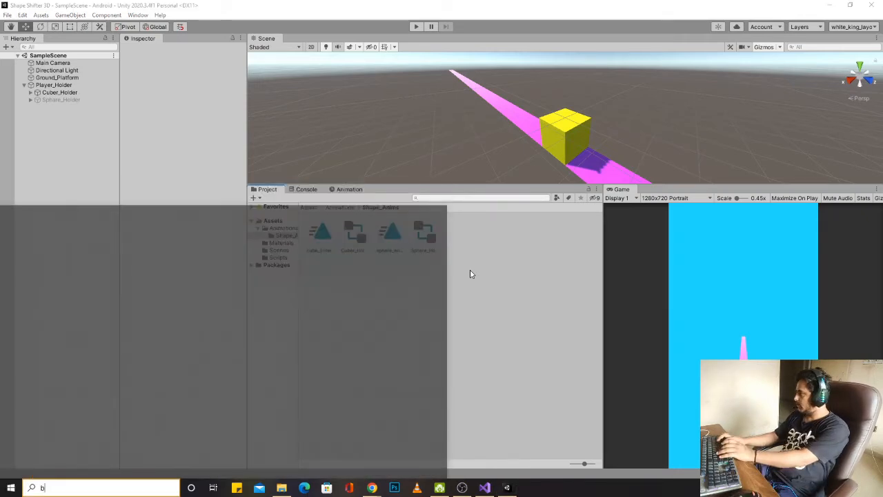
type("ender")
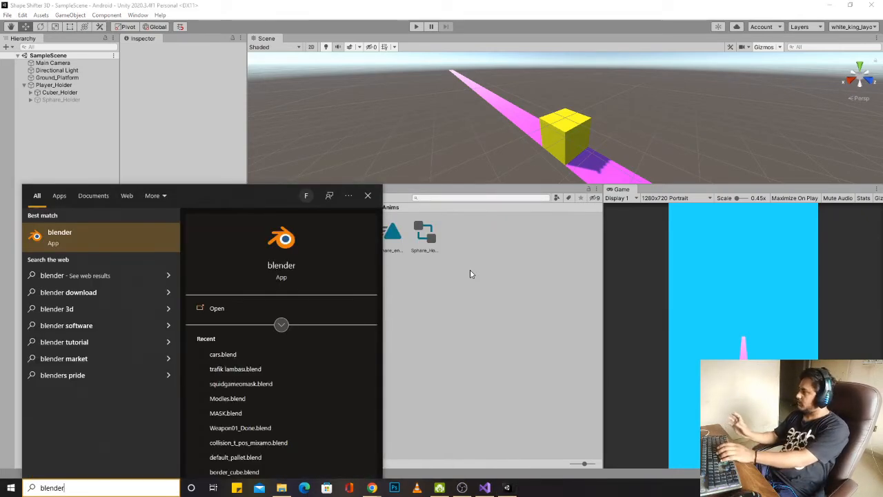
key("Return")
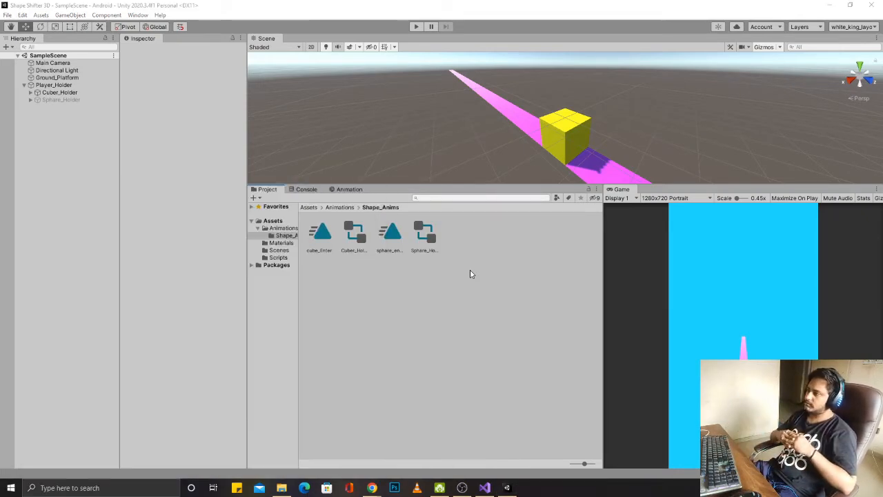
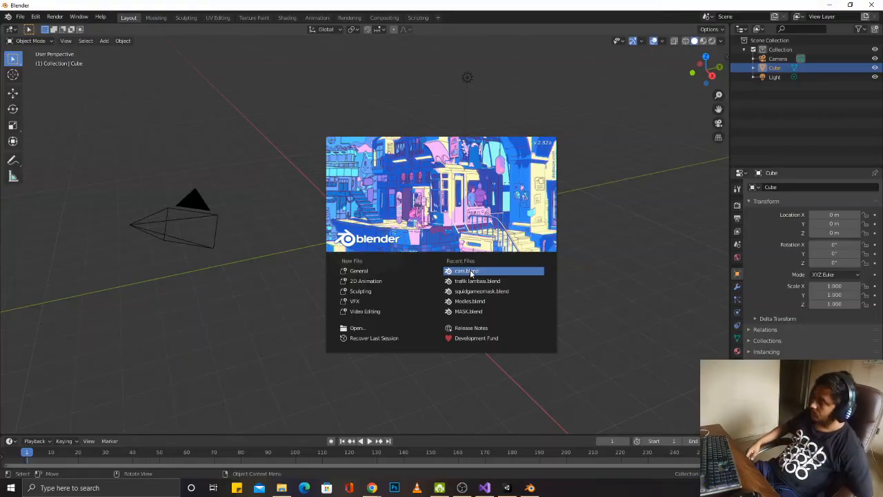
left_click(231, 271)
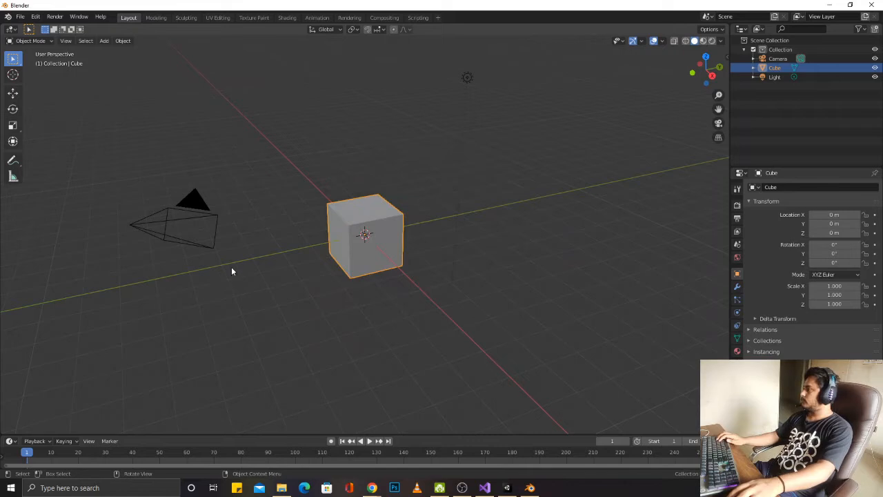
Step: Delete the default light and camera from the Blender scene and select the cube
key("a")
left_click(467, 78)
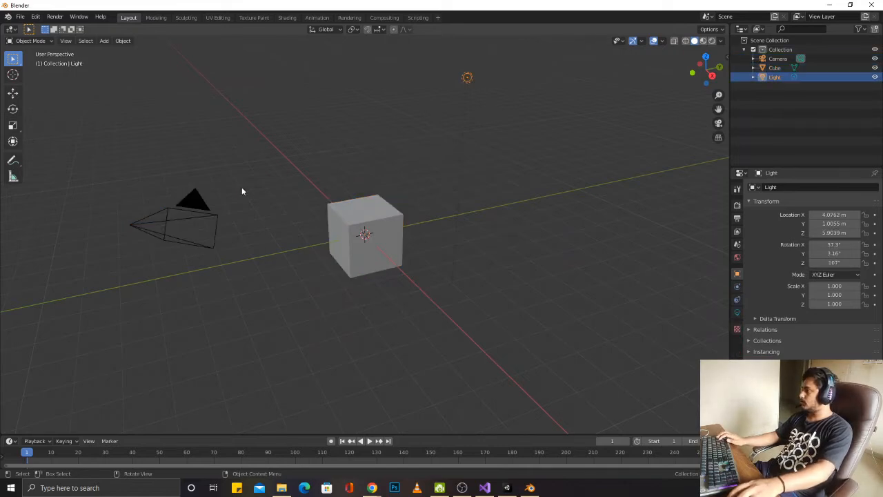
left_click(197, 203, "shift")
key("Delete")
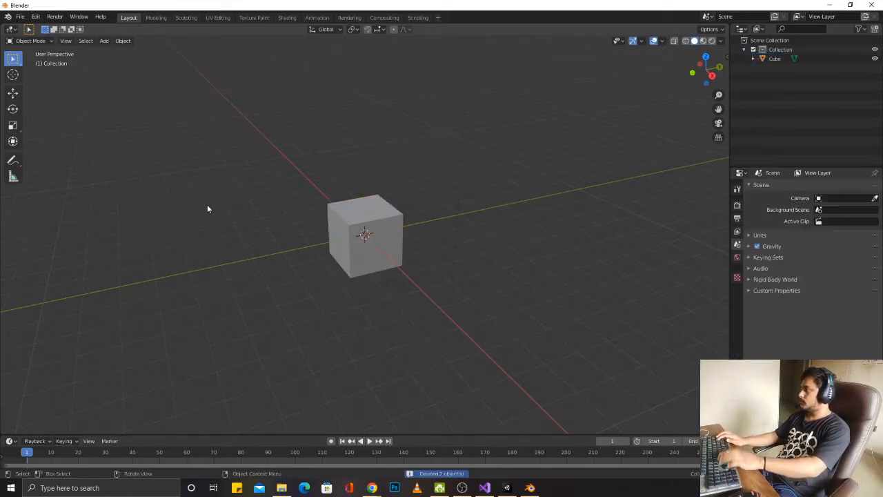
left_click(408, 239)
middle_click_drag(417, 221, 416, 250)
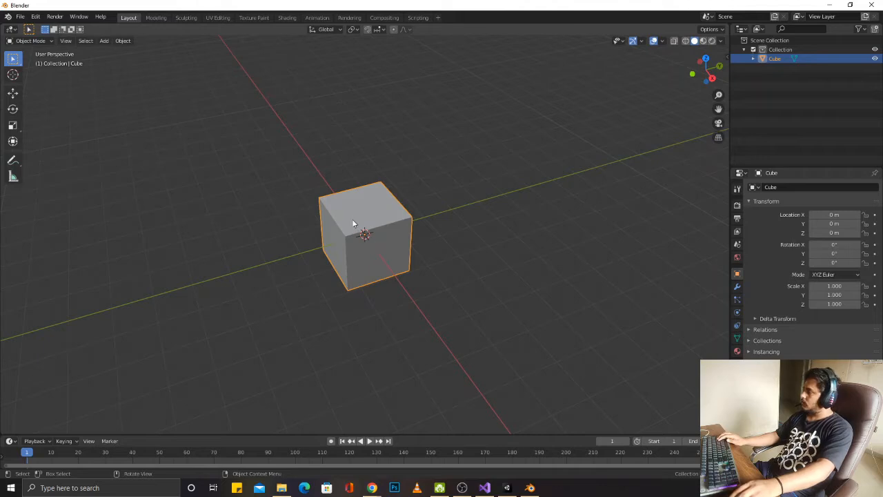
Step: Flatten the cube along the X axis to a scale of about 0.446
middle_click_drag(386, 236, 453, 242)
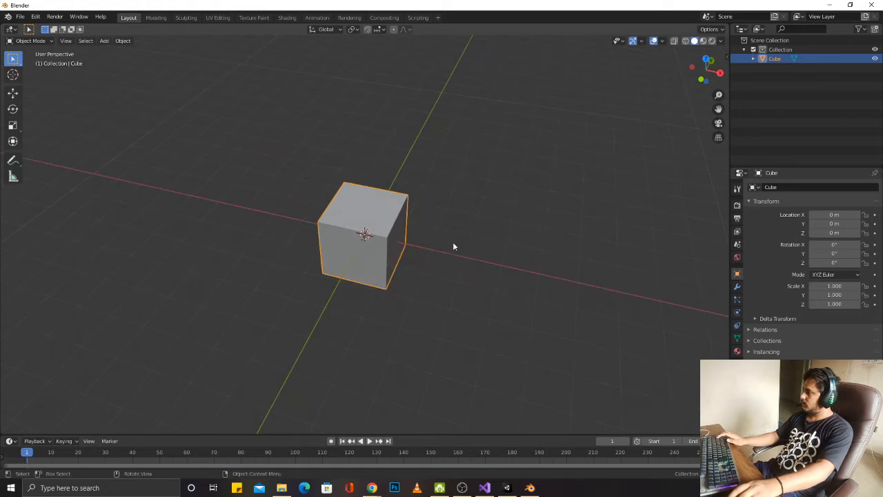
key("s")
key("x")
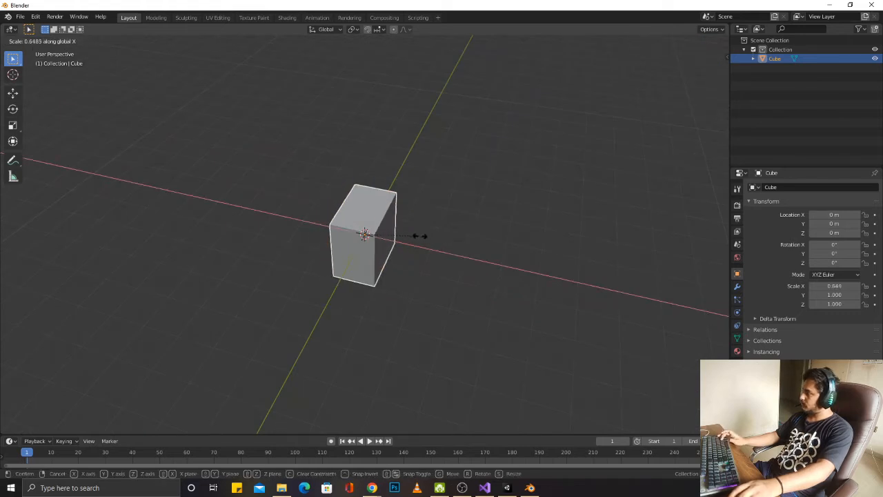
left_click(404, 233)
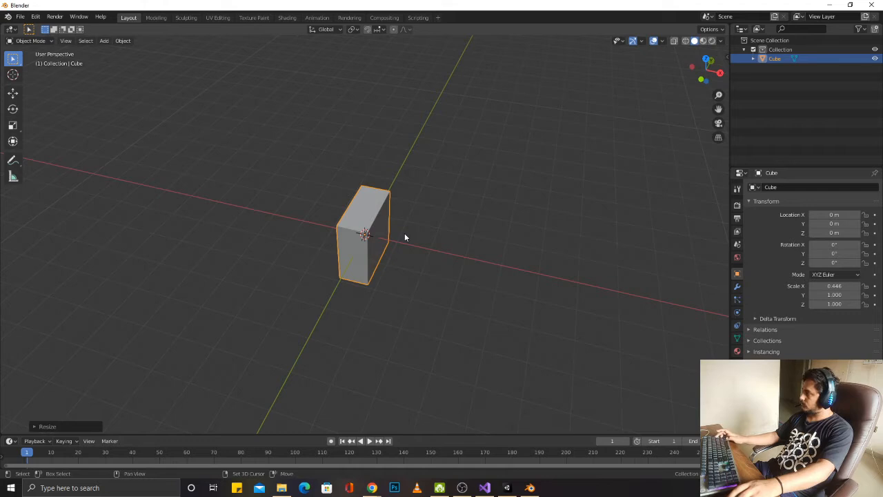
Step: Add a second cube mesh at the world origin, overlapping the flattened cube
key("shift+a")
mouse_move(396, 235)
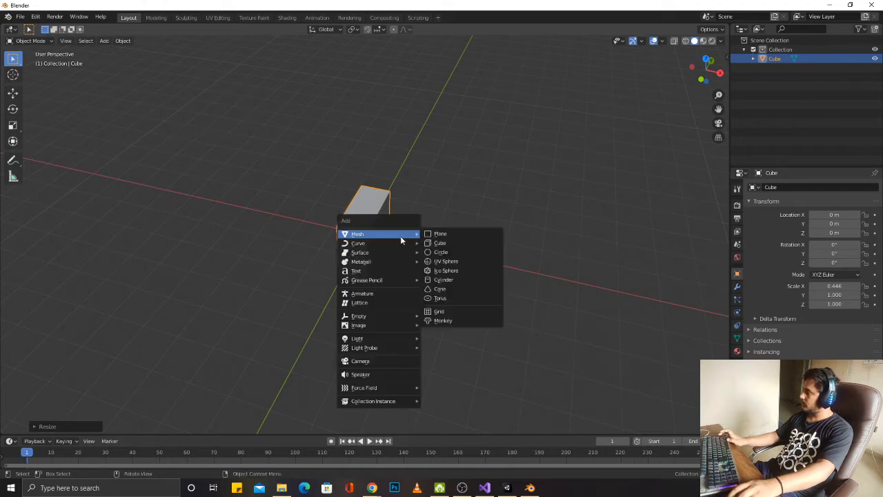
left_click(446, 243)
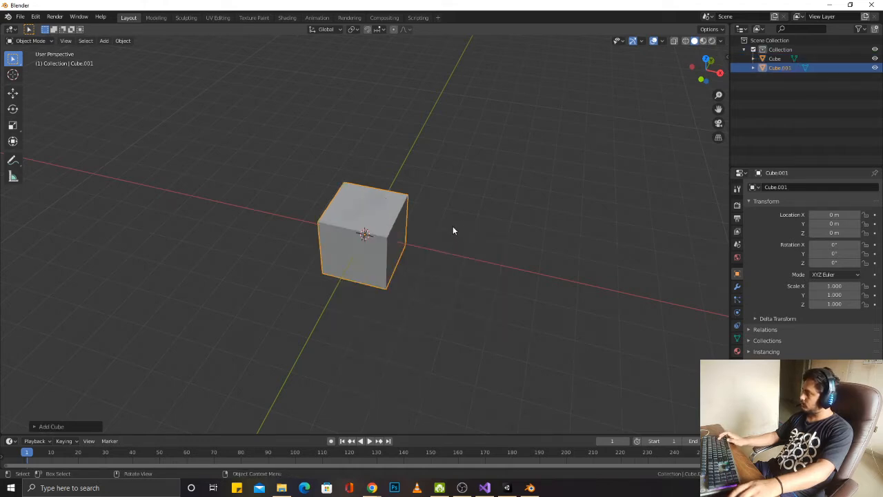
Step: Set the second cube's X, Y and Z scale to 0.9
double_click(831, 286)
type("0.9")
key("Tab")
type("0.9")
key("Tab")
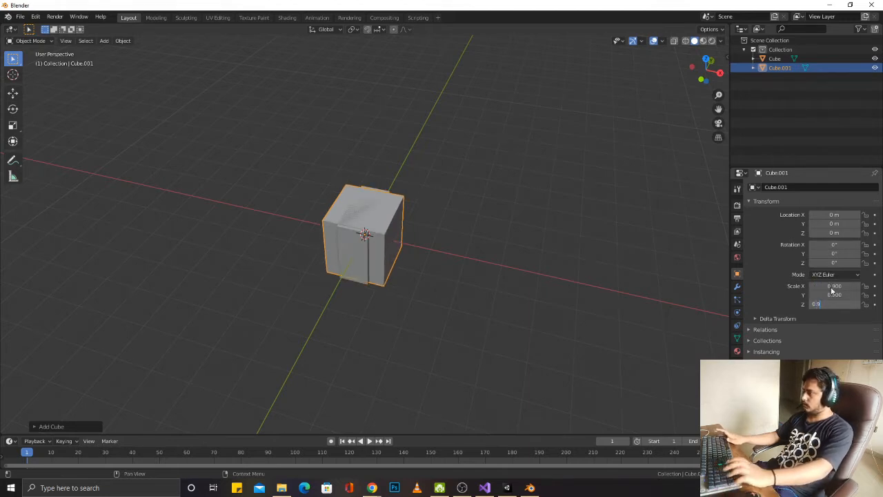
type("0.9")
key("Return")
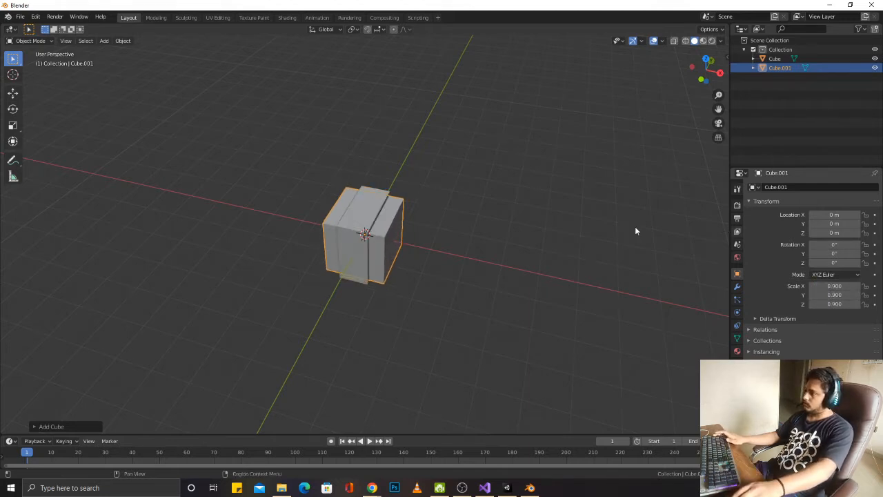
Step: Set the second cube's scale to 0.8 on all three axes
left_click(835, 287)
type("0")
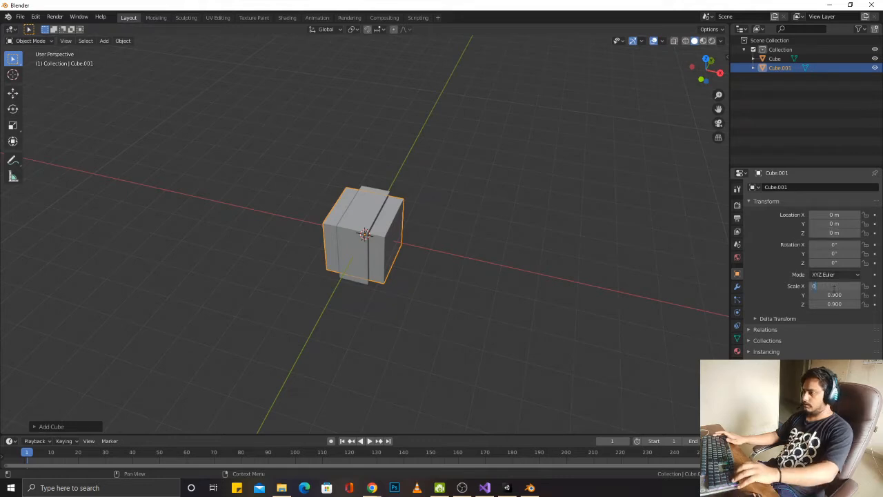
type(".89")
key("BackSpace")
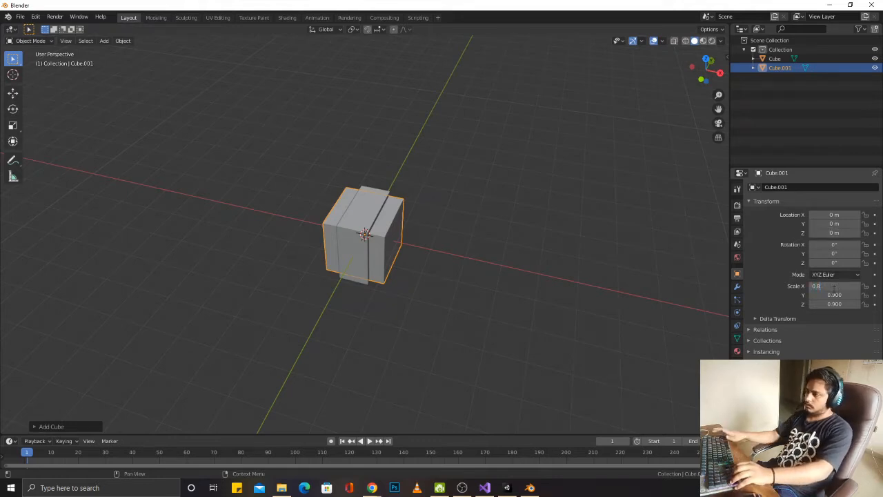
key("Tab")
type("0.8")
key("Tab")
type("0.8")
key("Return")
middle_click_drag(523, 258, 435, 241)
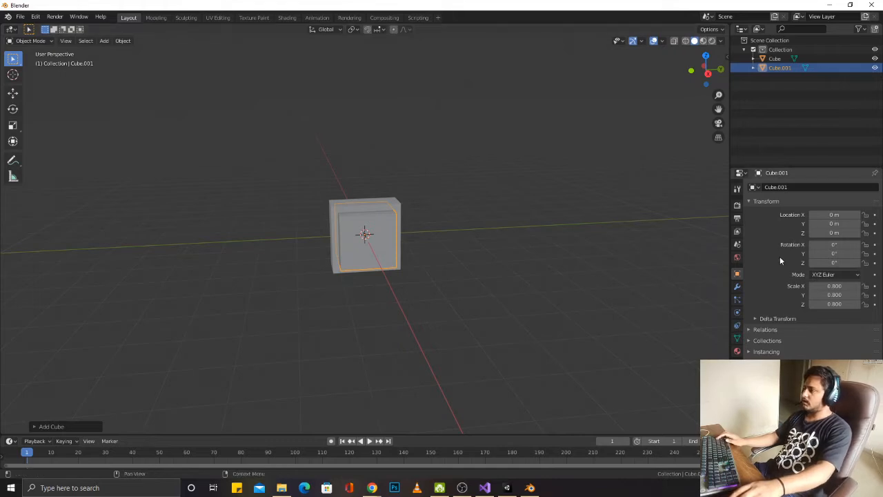
Step: Give the flattened cube a Boolean Difference modifier with Cube.001 as the cutting object and apply it
left_click(737, 287)
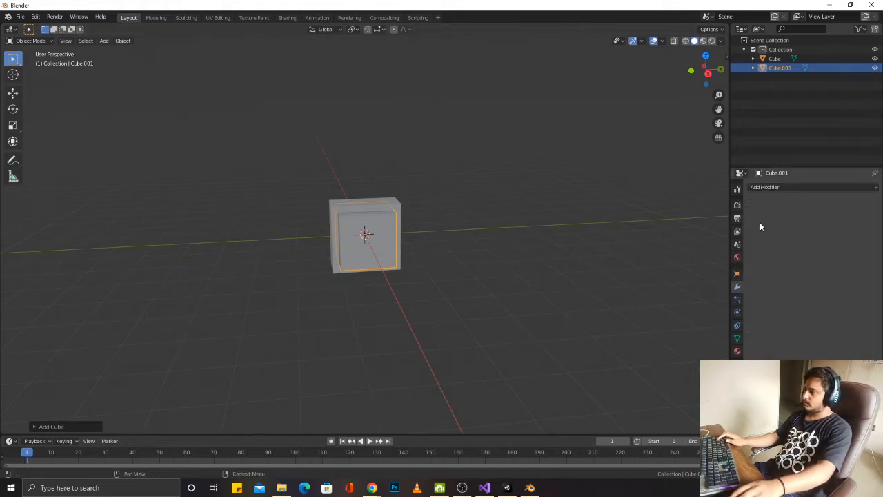
left_click(383, 212)
left_click(777, 186)
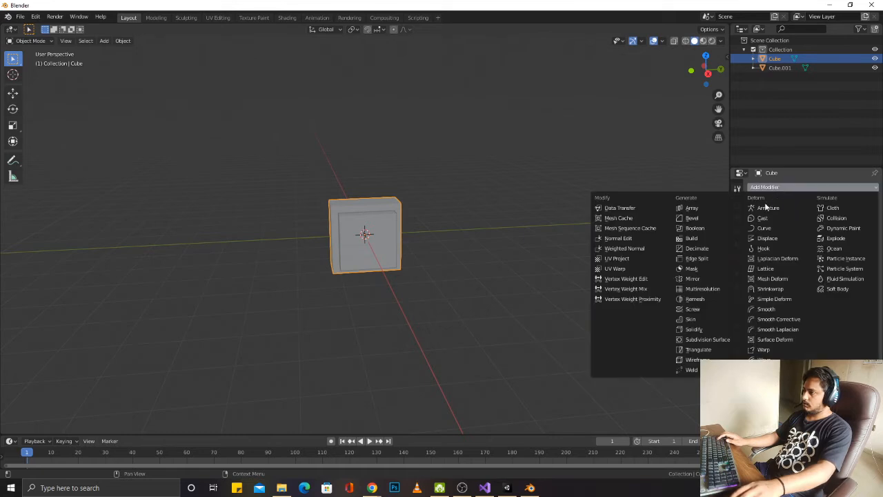
left_click(695, 228)
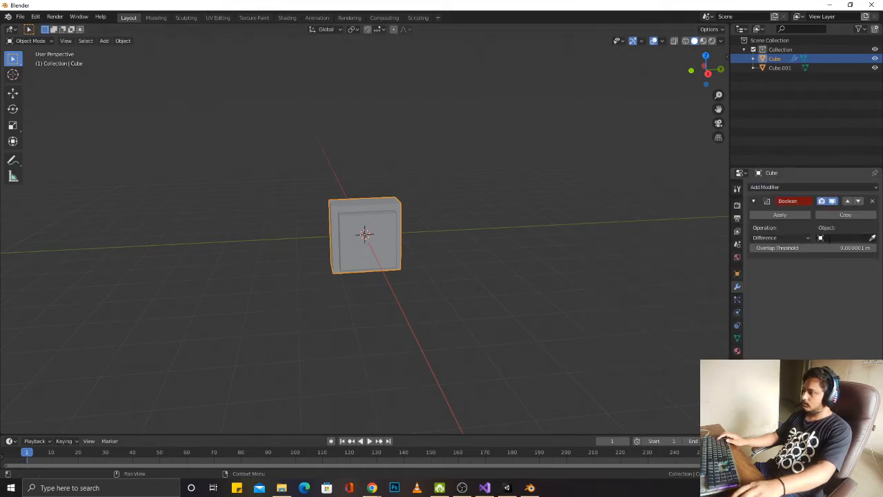
left_click(844, 237)
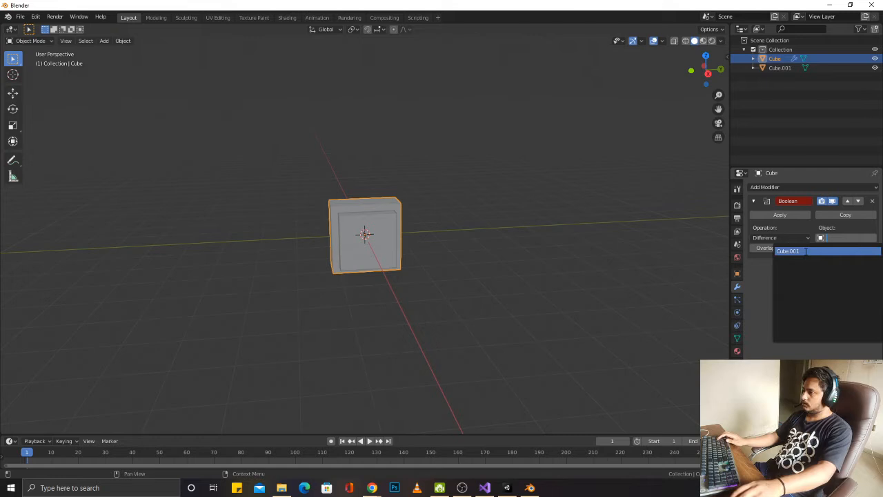
left_click(790, 251)
left_click(783, 216)
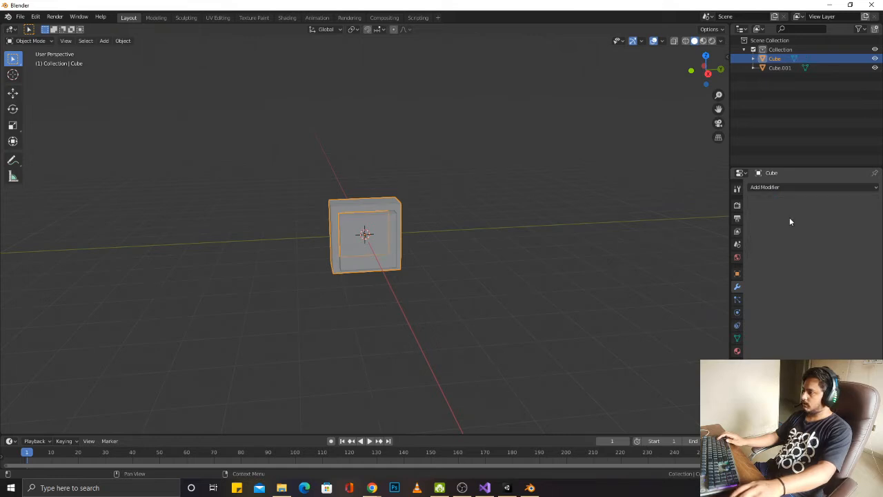
Step: Hide the cutter cube to inspect the opening in the frame, and delete the cutter from the scene
left_click(388, 237)
middle_click_drag(387, 237, 694, 132)
left_click(875, 68)
middle_click_drag(655, 210, 423, 256)
middle_click_drag(529, 218, 494, 241)
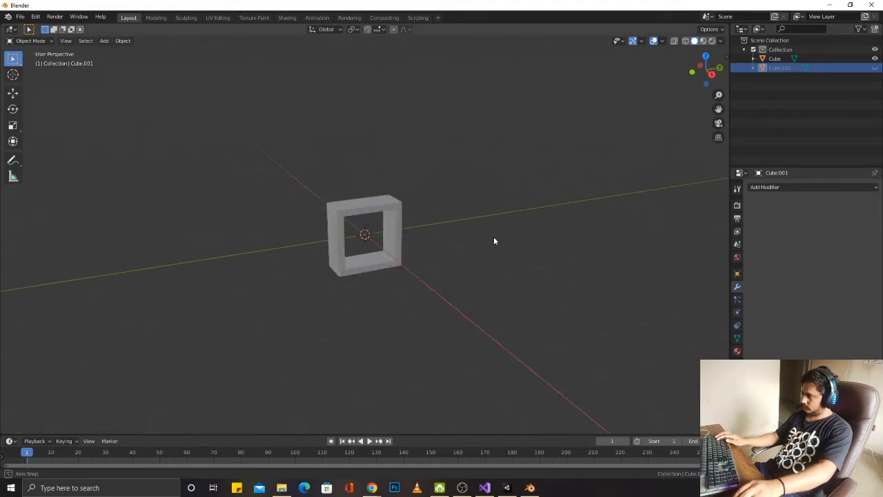
right_click(794, 69)
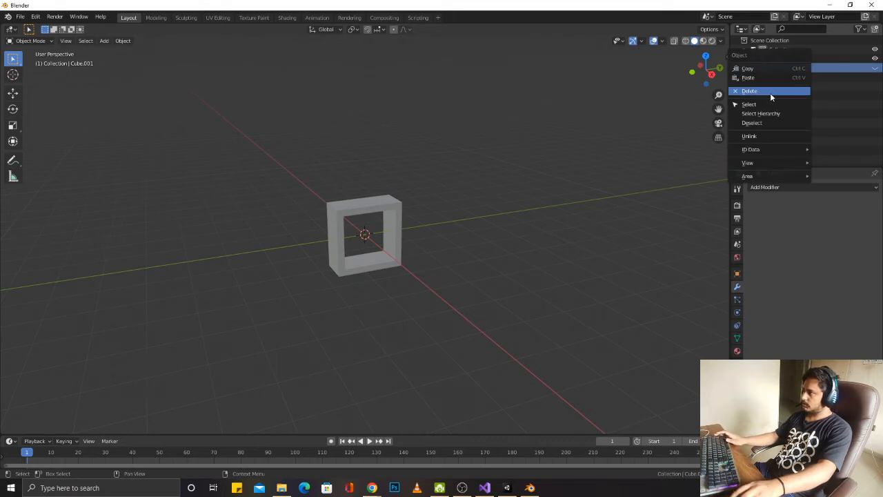
left_click(770, 92)
middle_click_drag(411, 215, 389, 211)
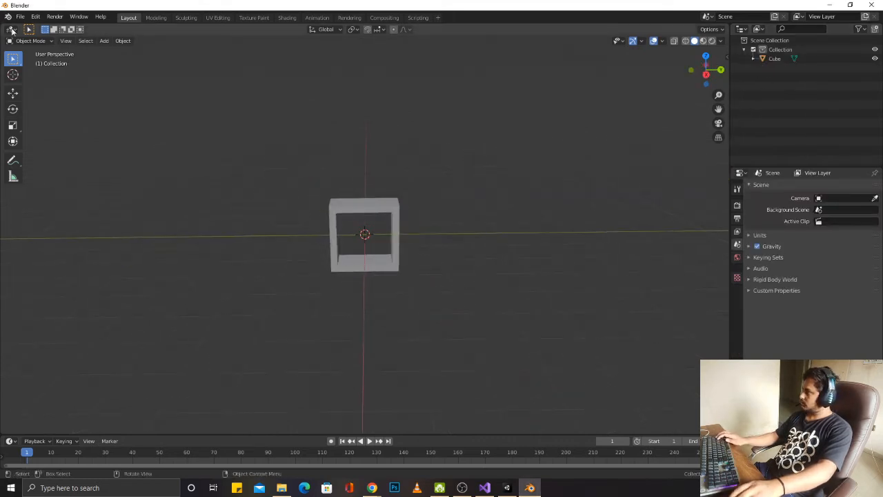
Step: Start saving the Blender file and create a folder named Shape Shifter in I:\Dream Game Creation\Account_01
key("ctrl+s")
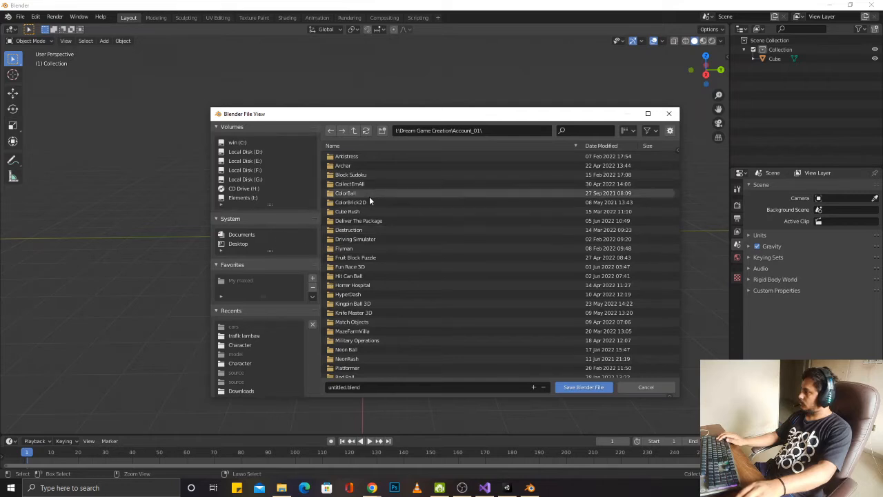
left_click(354, 131)
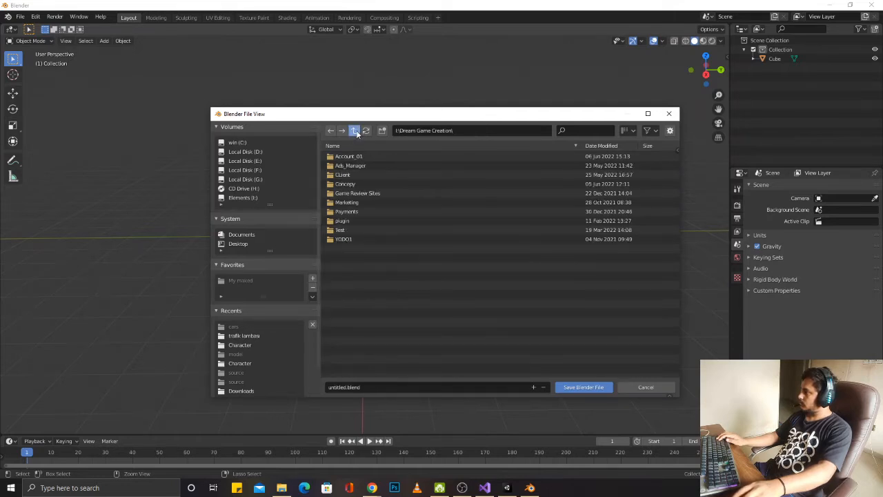
left_click(355, 131)
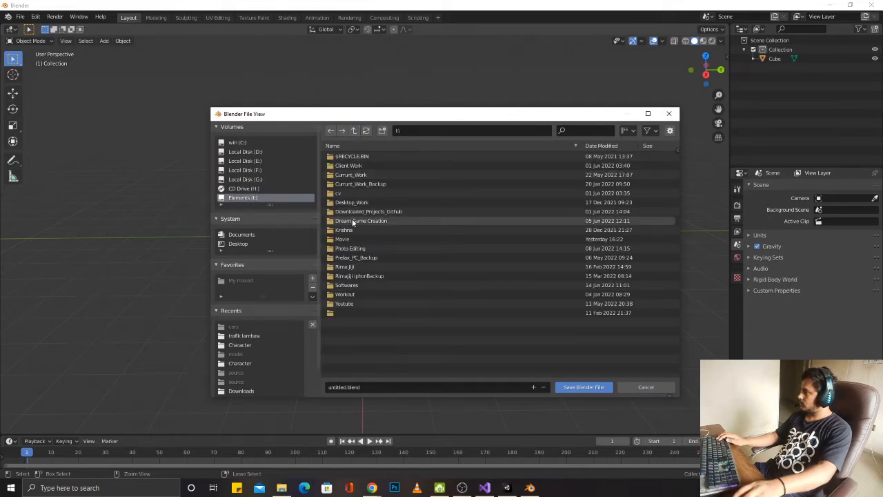
double_click(352, 222)
double_click(350, 157)
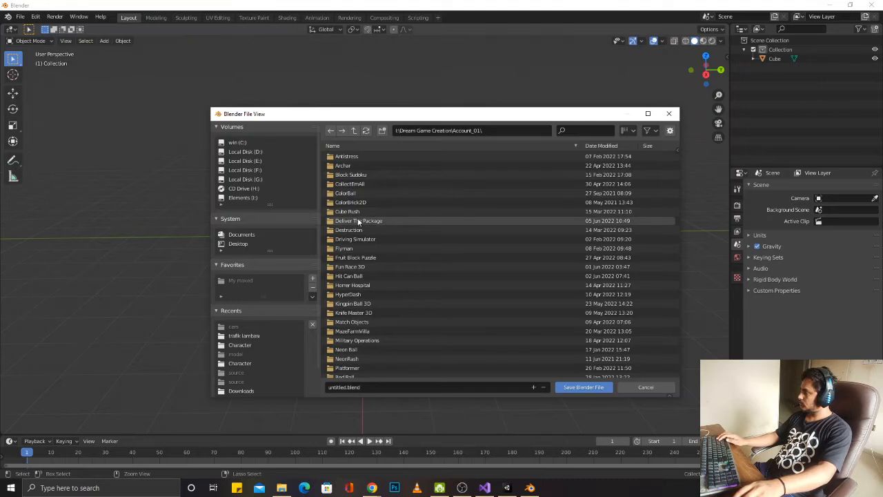
left_click(381, 131)
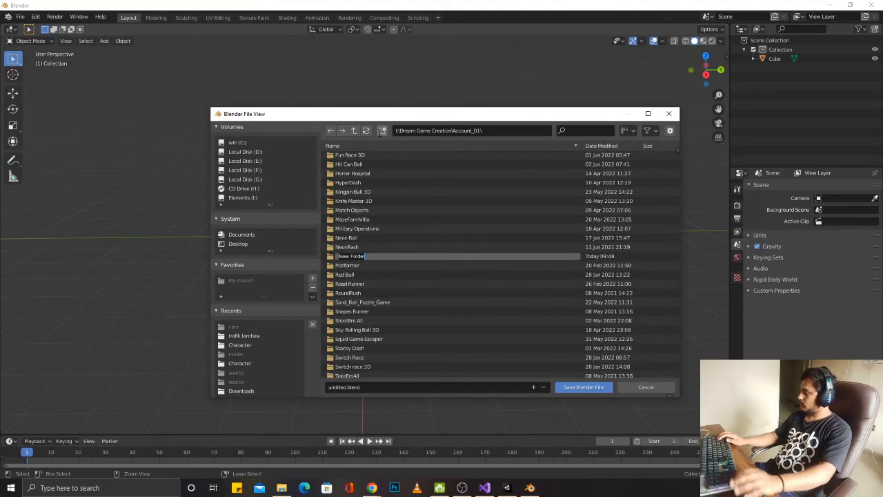
type("Shape Shifter")
key("Return")
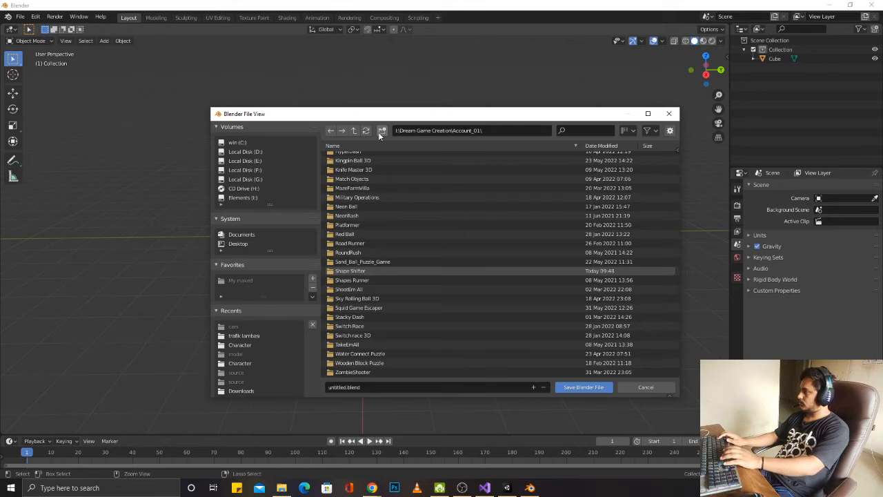
Step: Create a 3D Models subfolder inside Shape Shifter, dismissing the Apple update prompt, and save the scene as untitled.blend in the Shape Shifter folder
double_click(364, 271)
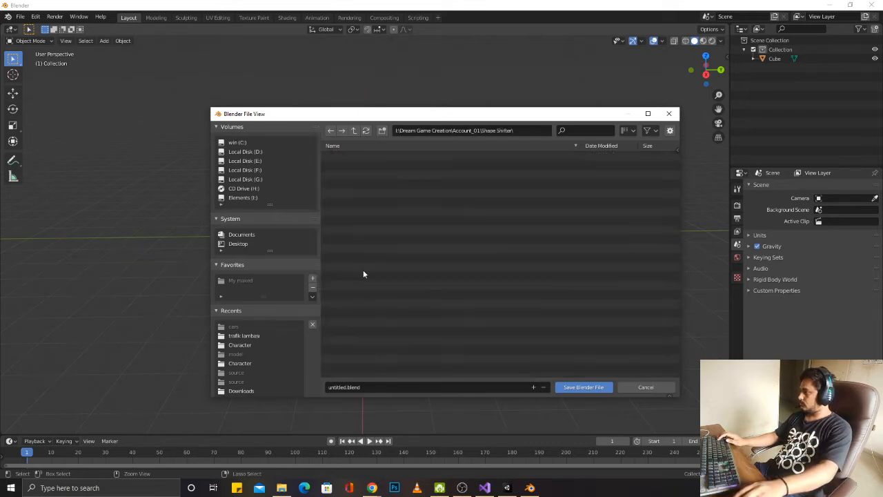
left_click(384, 128)
type("3D")
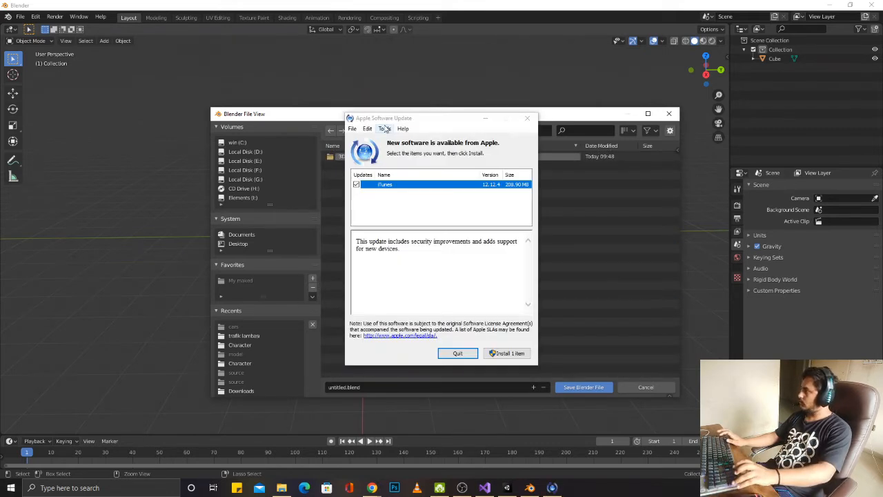
left_click(458, 352)
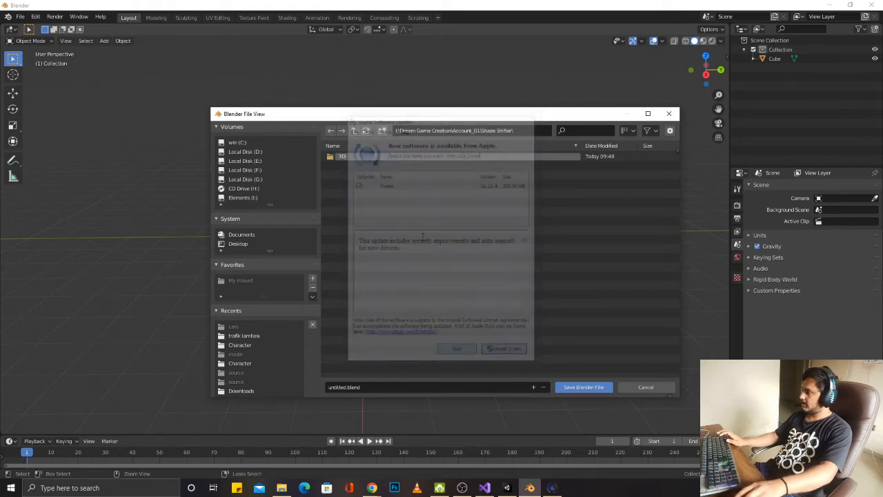
type("Models")
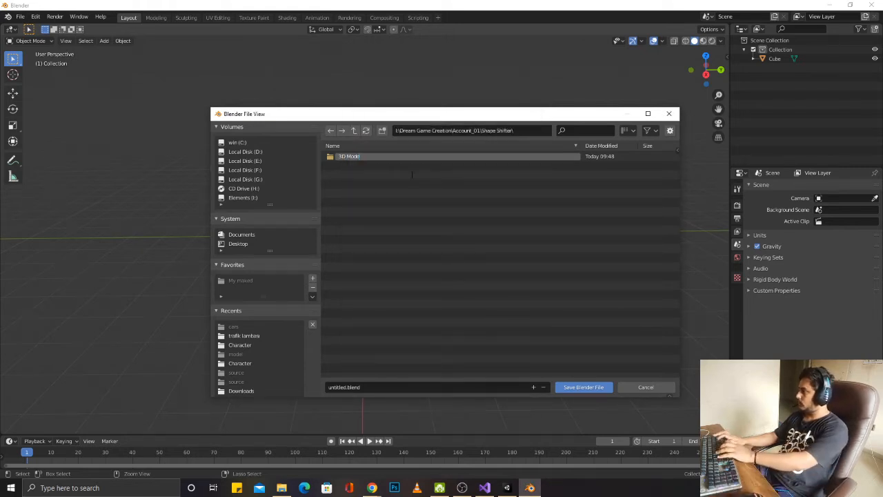
key("Return")
key("Return")
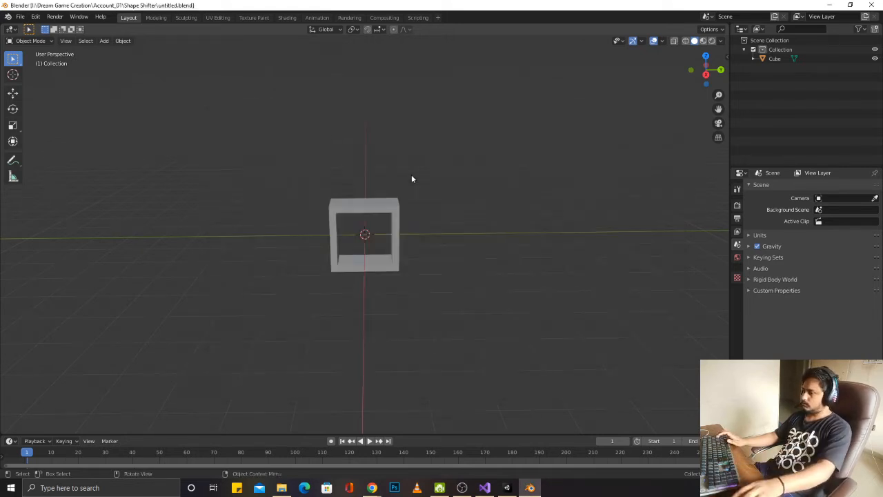
Step: Switch to File Explorer and open the Shape Shifter folder in Dream Game Creation\Account_01 on the Elements (I:) drive
key("super+e")
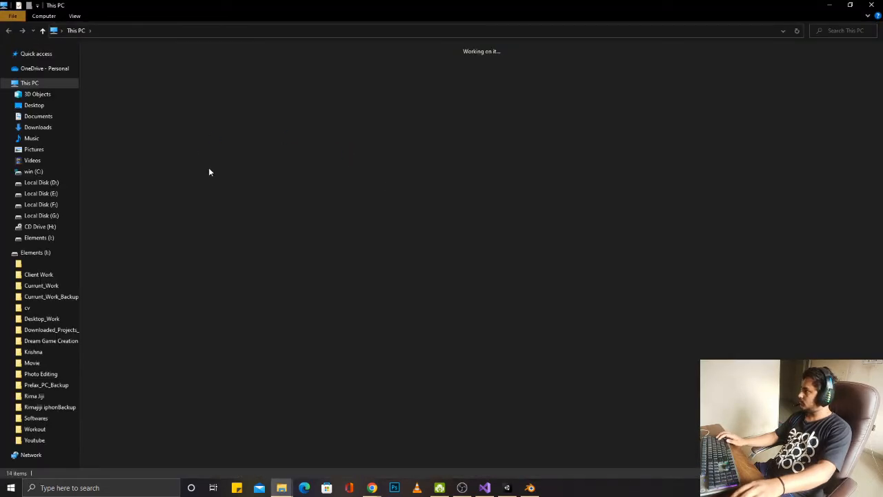
double_click(183, 163)
left_click(133, 121)
double_click(132, 122)
key("BackSpace")
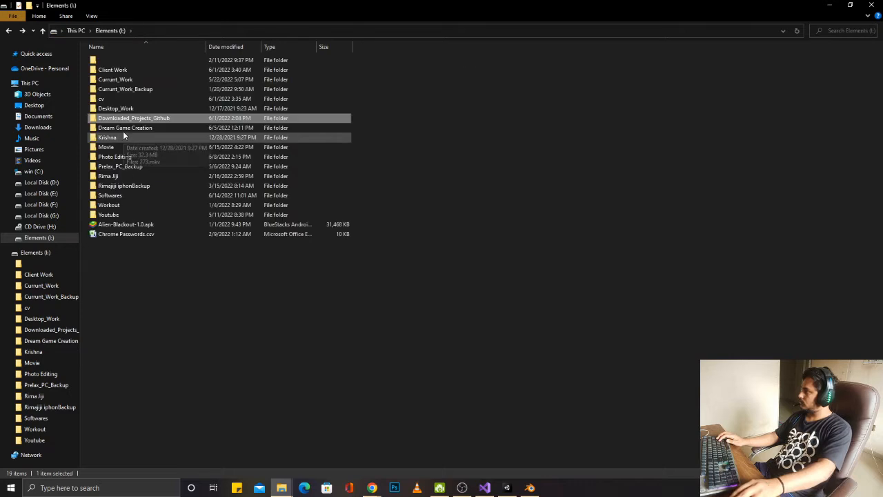
left_click(125, 131)
key("Return")
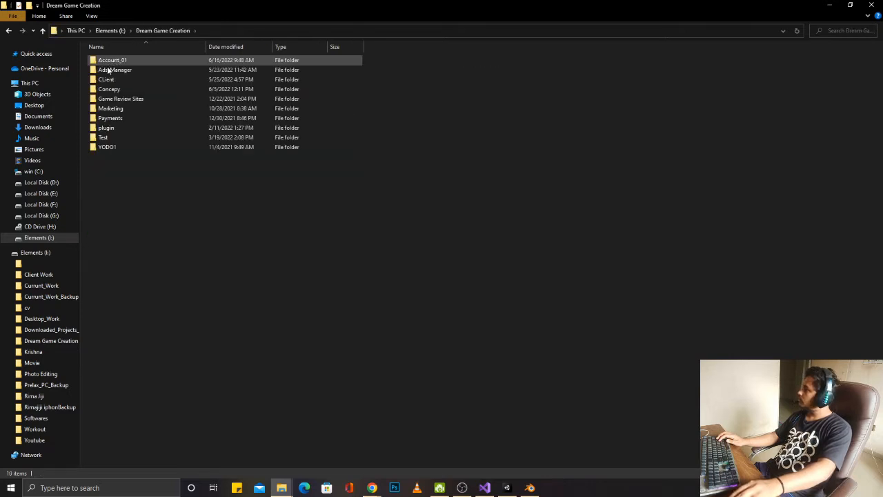
left_click(118, 64)
double_click(118, 63)
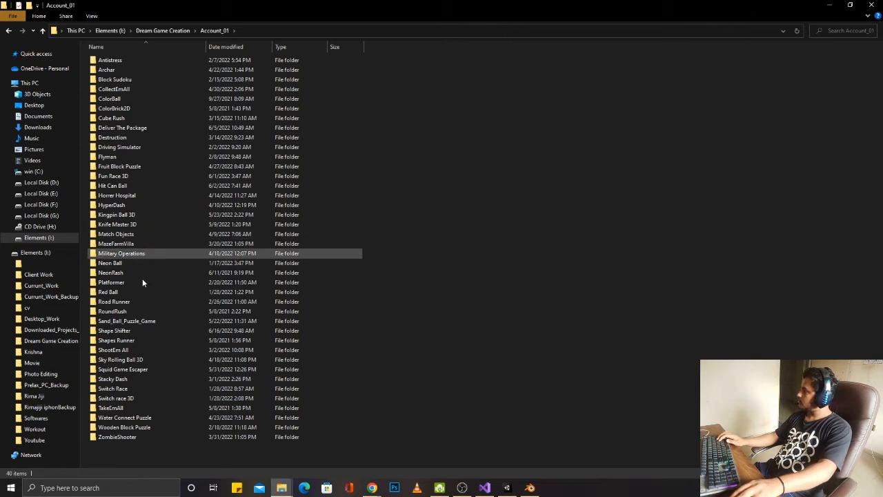
left_click(144, 332)
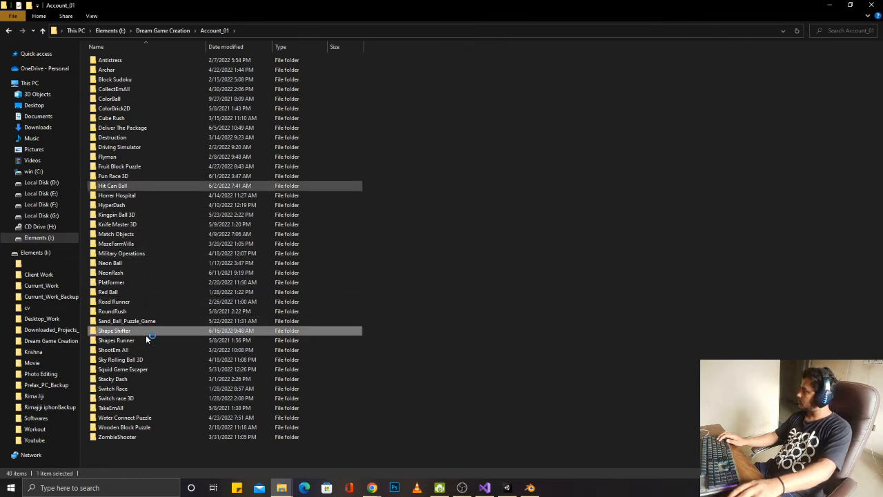
double_click(144, 332)
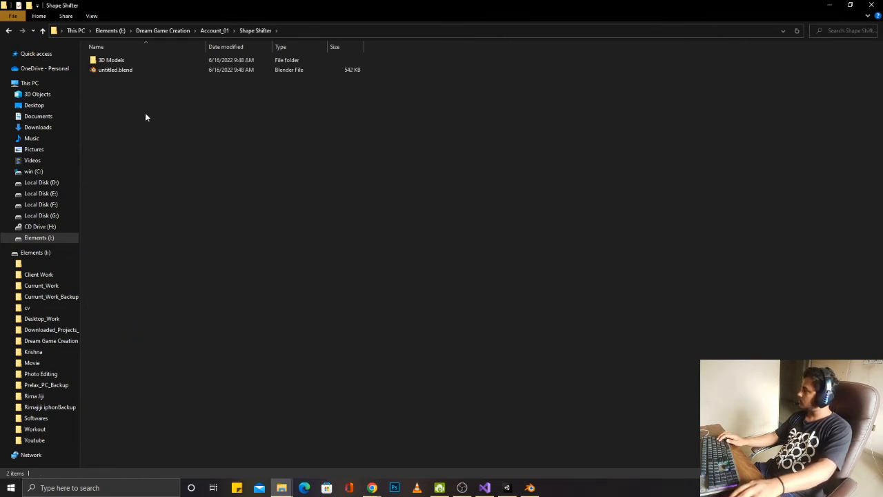
Step: Switch to Blender, save the square frame scene and close Blender
left_click(127, 72)
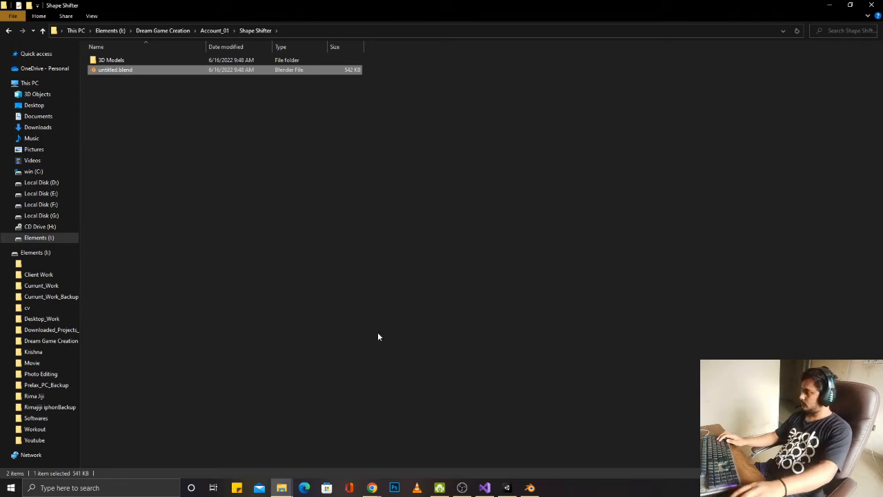
left_click(530, 488)
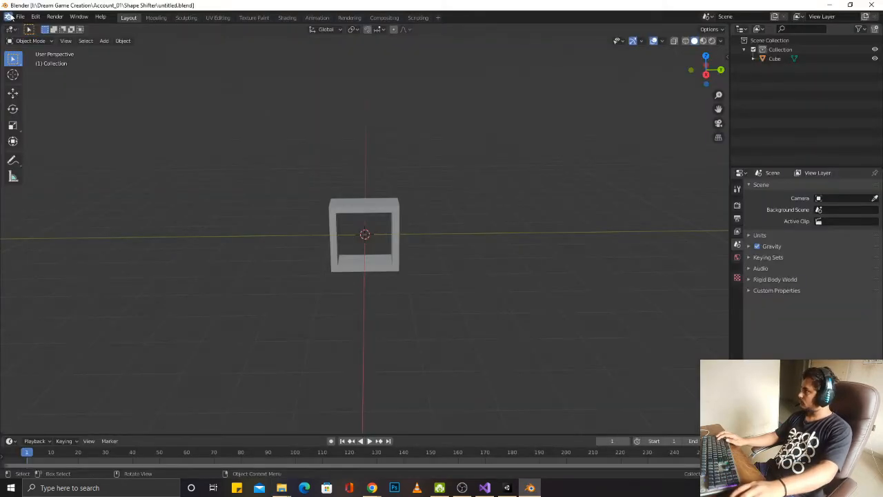
left_click(20, 17)
left_click(40, 77)
left_click(873, 5)
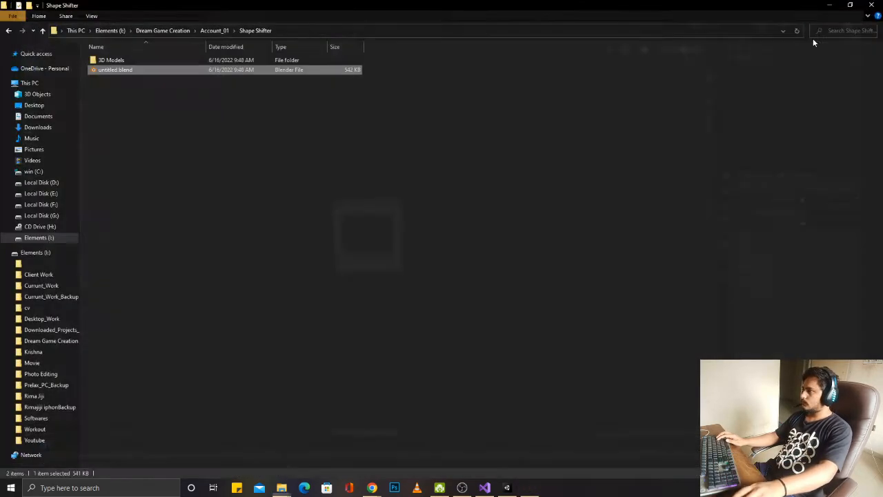
Step: Move untitled.blend into the 3D Models folder and create a subfolder named Maked inside it
left_click_drag(153, 59, 153, 59)
double_click(153, 60)
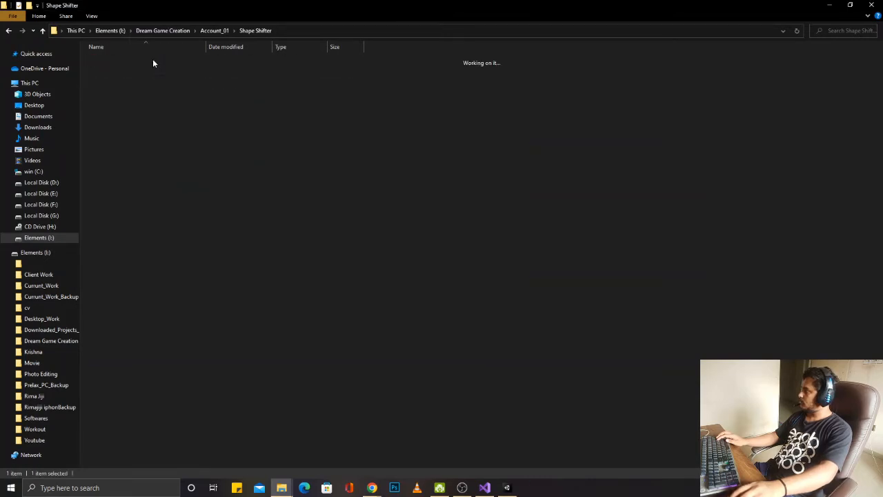
right_click(168, 139)
mouse_move(227, 259)
left_click(292, 258)
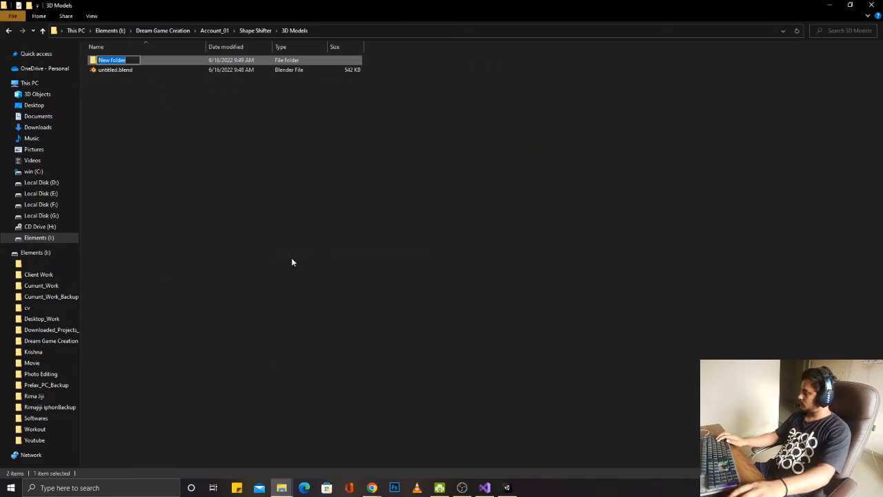
type("Maked")
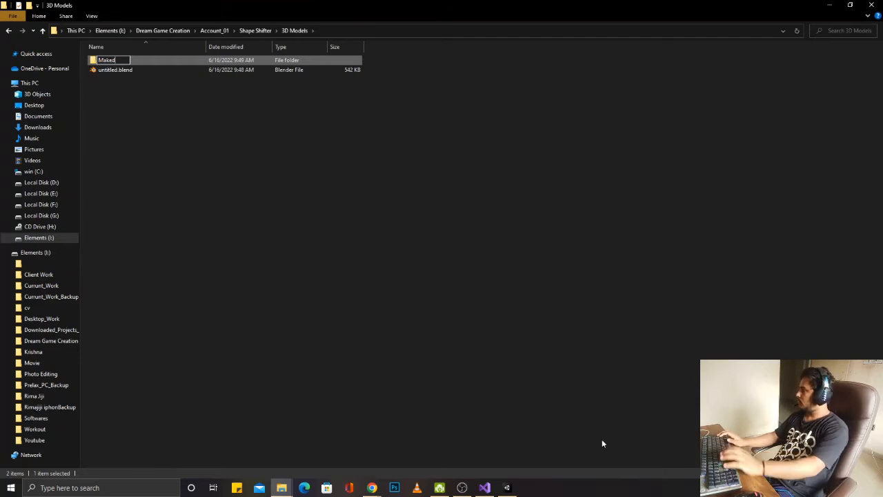
key("Return")
Step: Move untitled.blend into the Maked folder and open that folder
left_click(122, 86)
left_click_drag(115, 72, 113, 59)
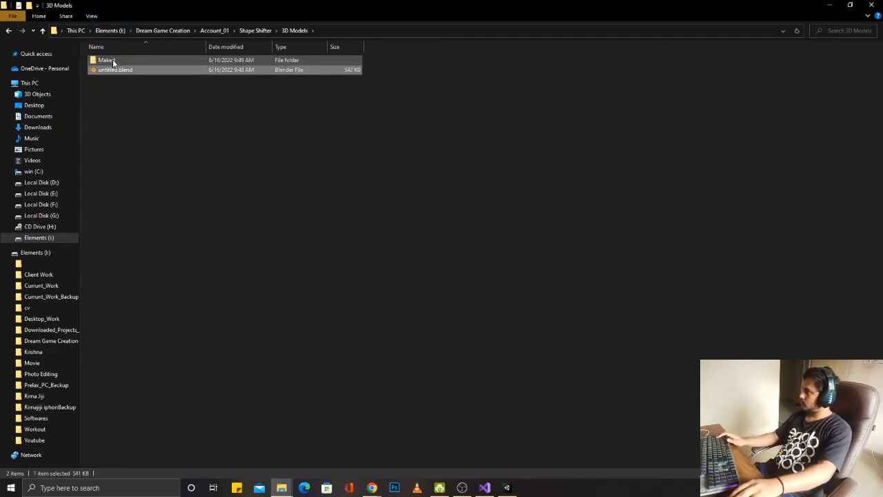
double_click(112, 60)
Step: Rename untitled.blend as Cube_Border.blend
key("F2")
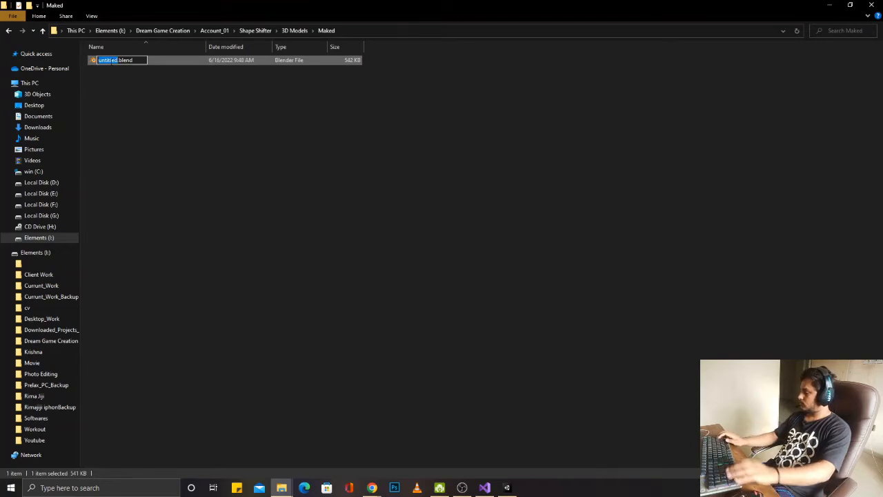
type("Player")
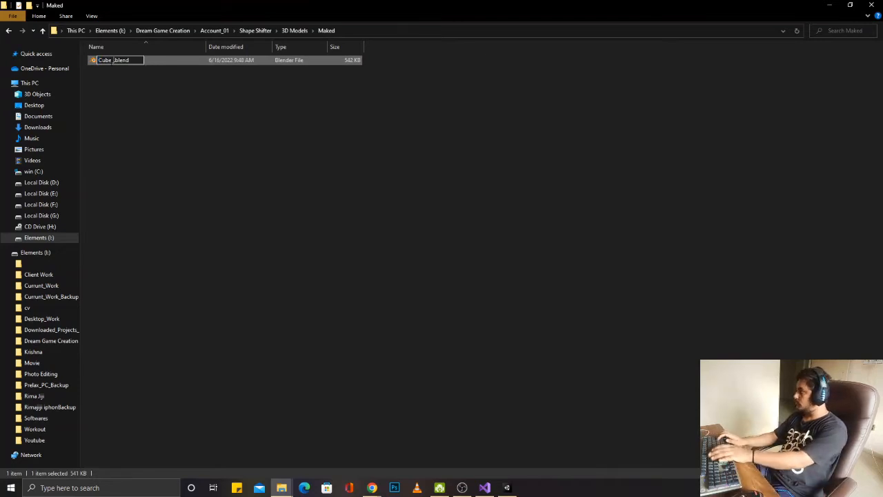
key("BackSpace")
key("BackSpace")
key("BackSpace")
key("BackSpace")
key("BackSpace")
key("BackSpace")
type("Cube")
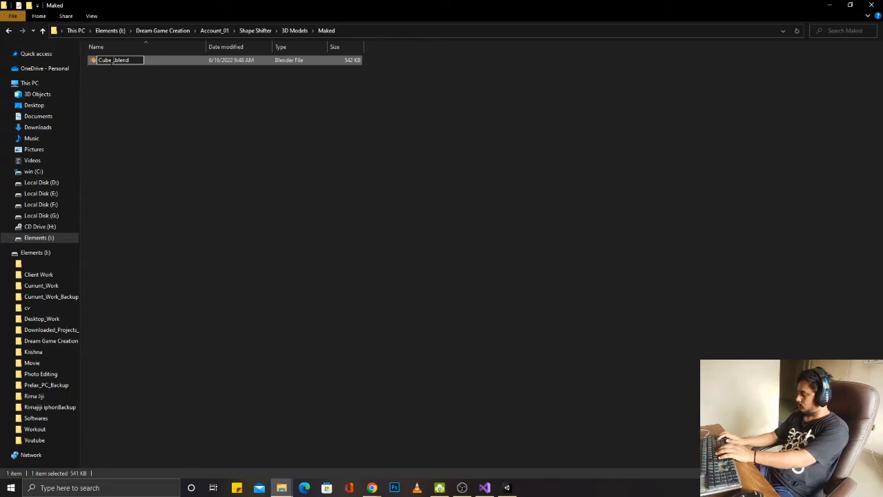
type(" Border")
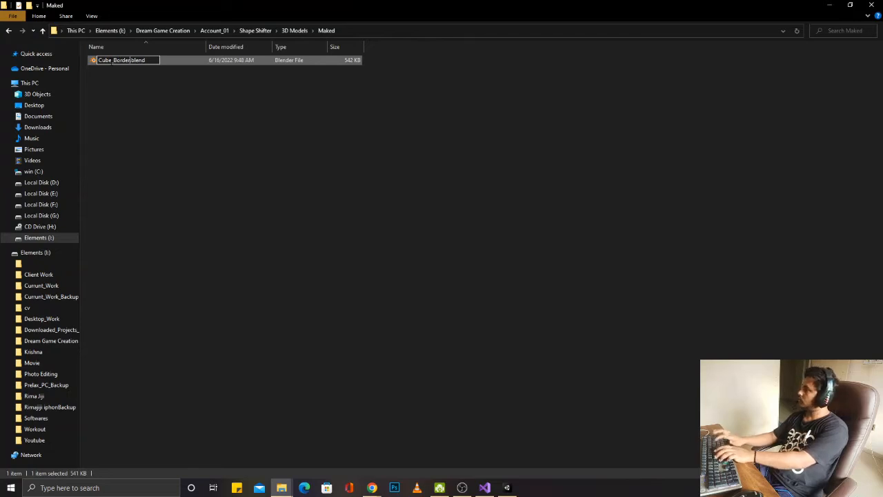
key("Return")
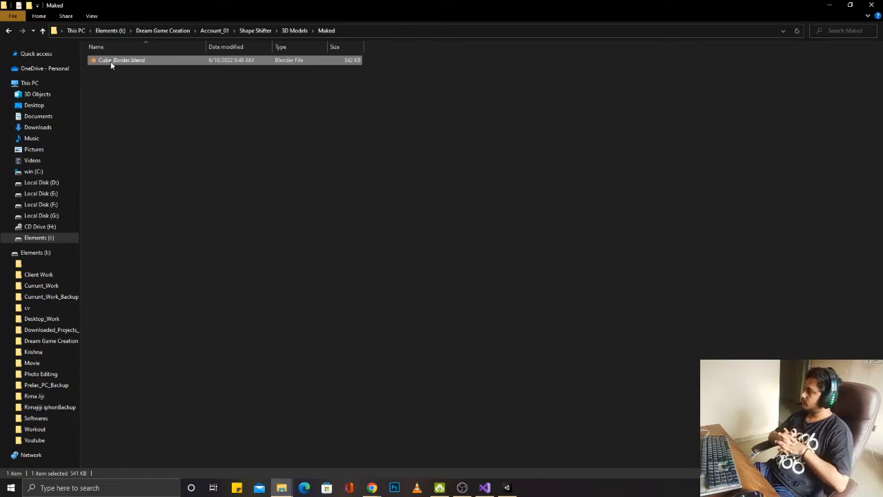
Step: Open Cube_Border.blend in Blender, export it as Cube_Border.fbx into the Maked folder, and check the exported file in File Explorer
double_click(111, 62)
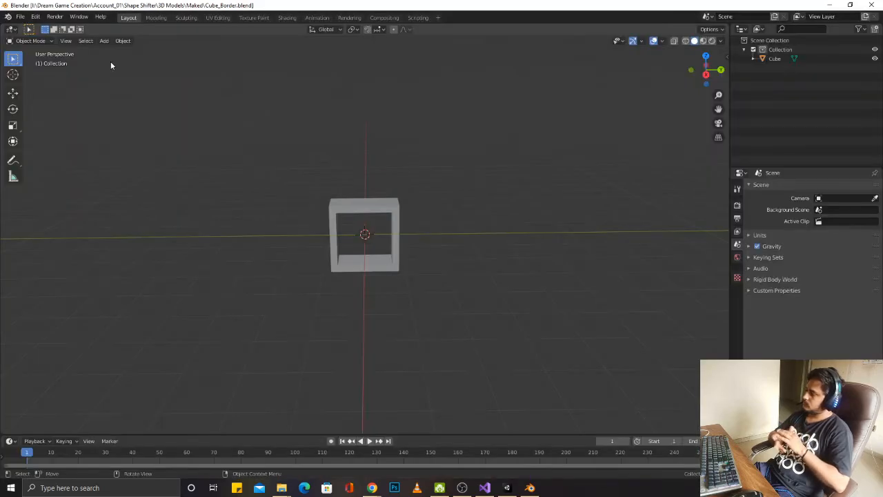
left_click(20, 17)
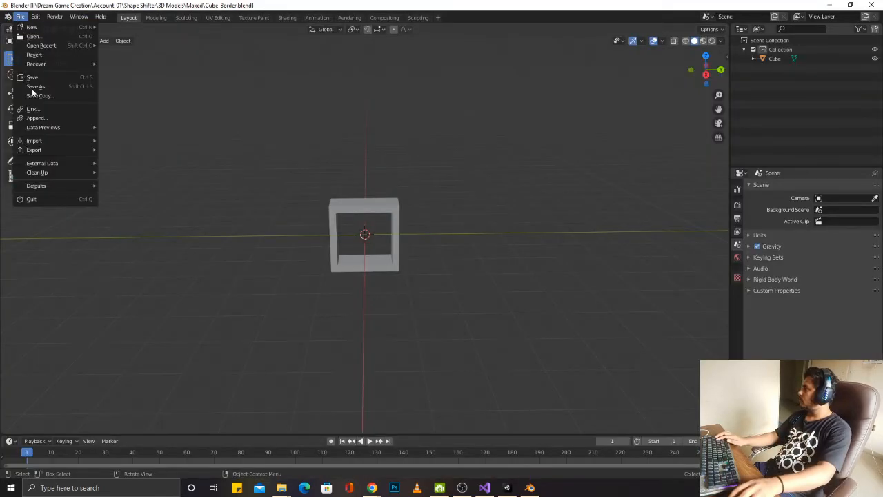
mouse_move(44, 150)
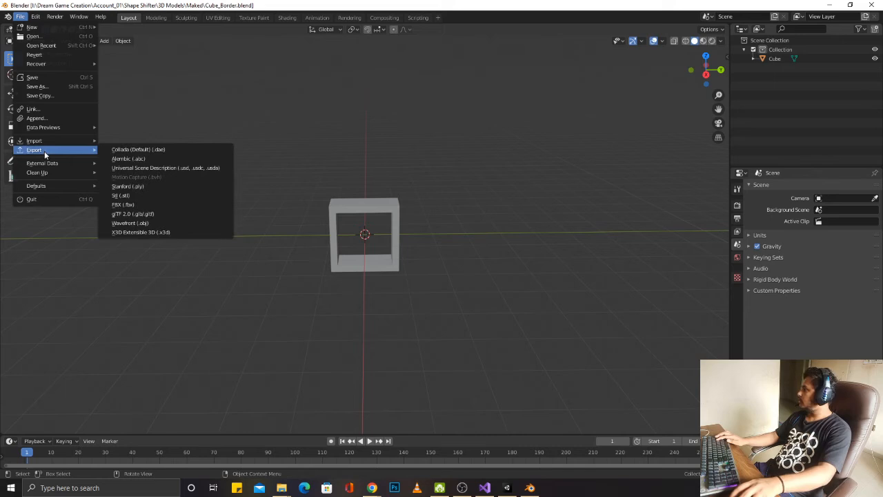
left_click(128, 205)
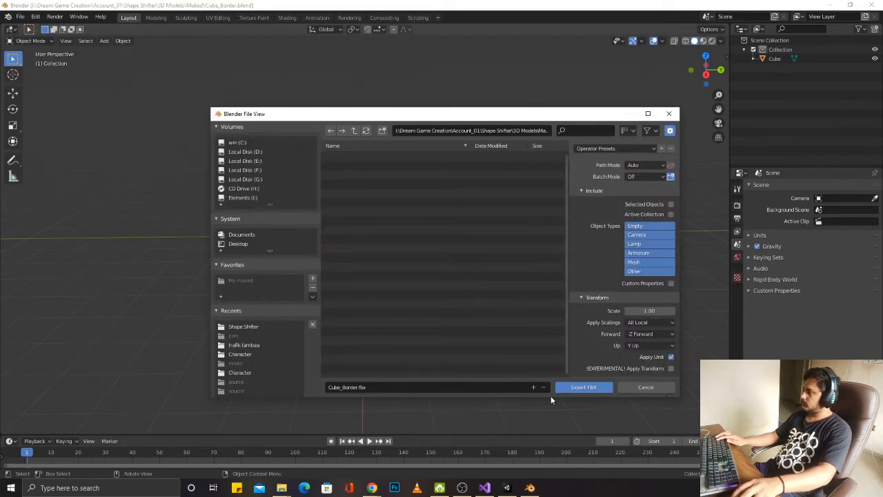
left_click(573, 389)
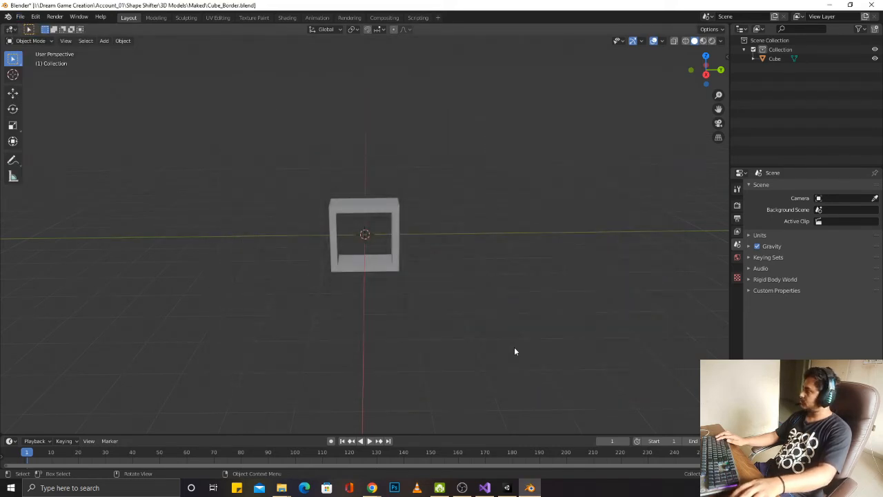
key("alt+Tab")
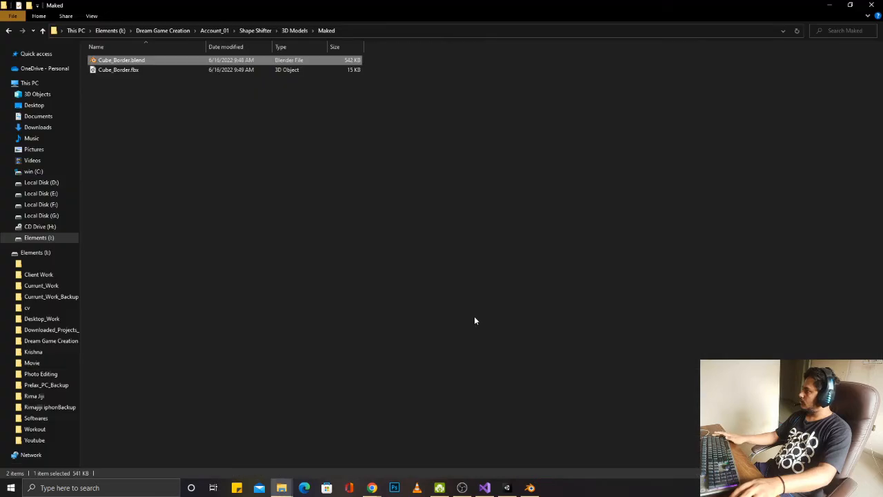
key("alt+Tab")
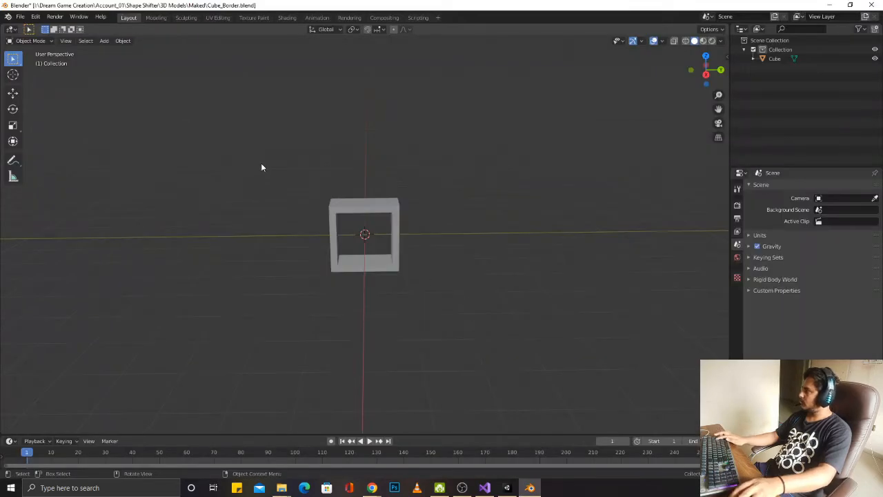
Step: Save Cube_Border.blend and start a new General file
key("ctrl+s")
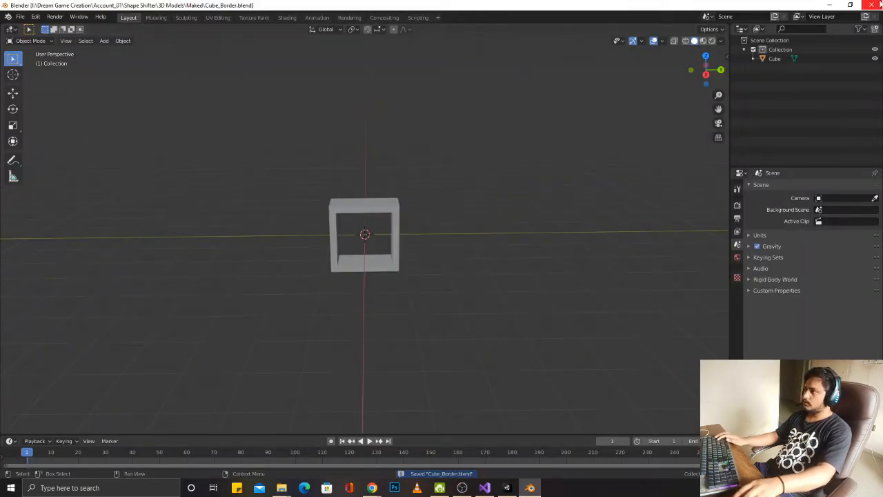
left_click(21, 16)
left_click(22, 18)
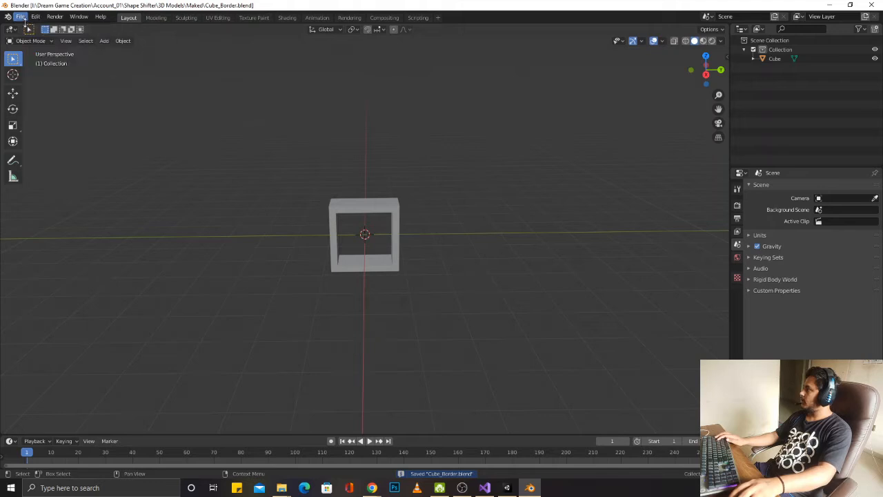
left_click(22, 17)
mouse_move(35, 27)
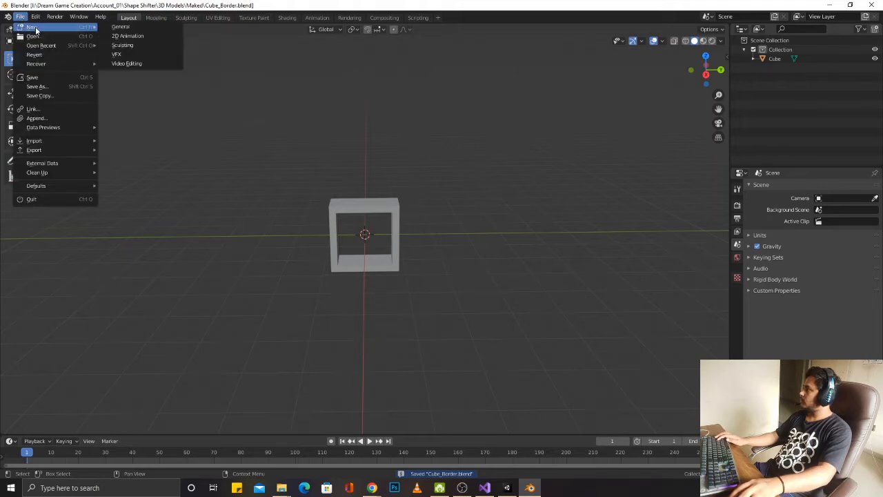
left_click(138, 29)
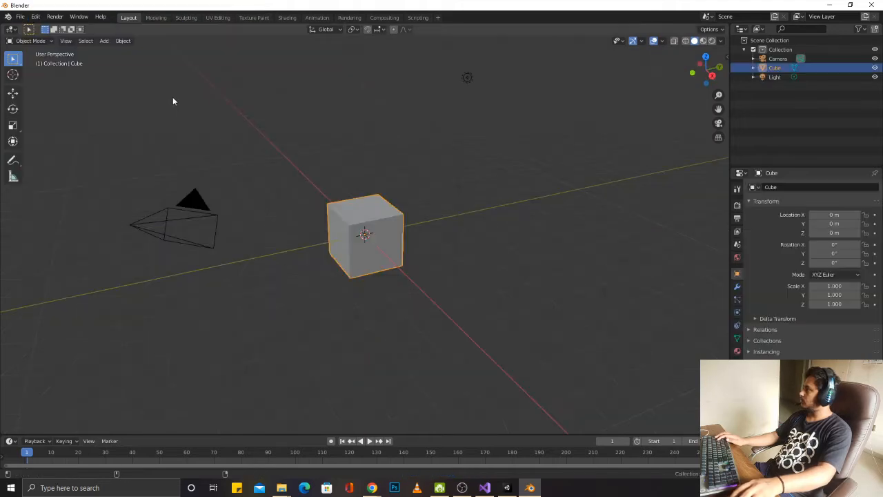
Step: Delete the default camera and light from the new scene
left_click(196, 200)
key("shift+a")
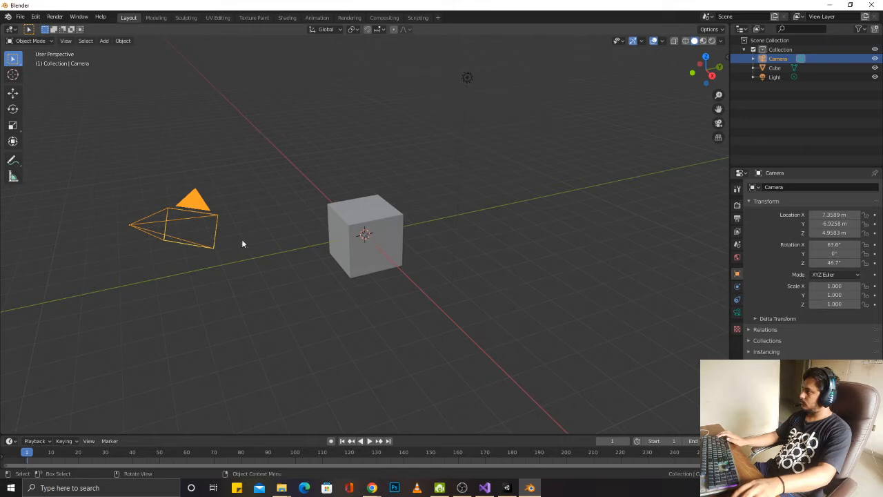
left_click(350, 216)
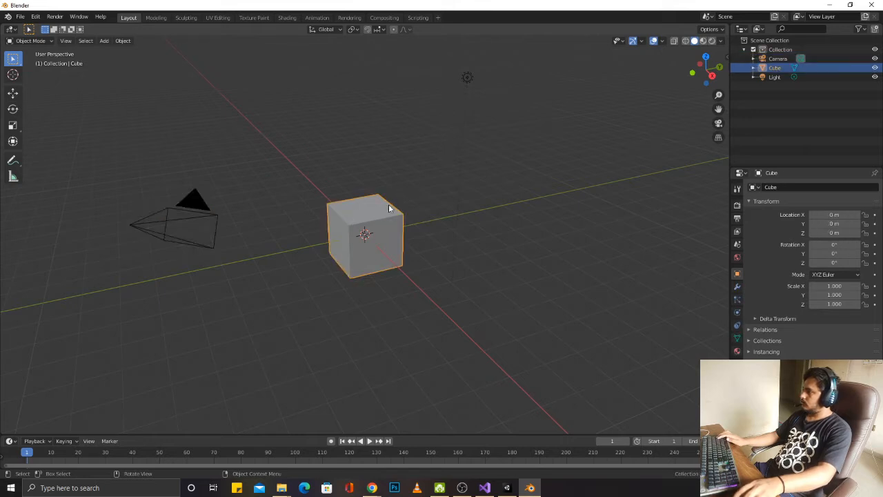
middle_click_drag(384, 213, 413, 230)
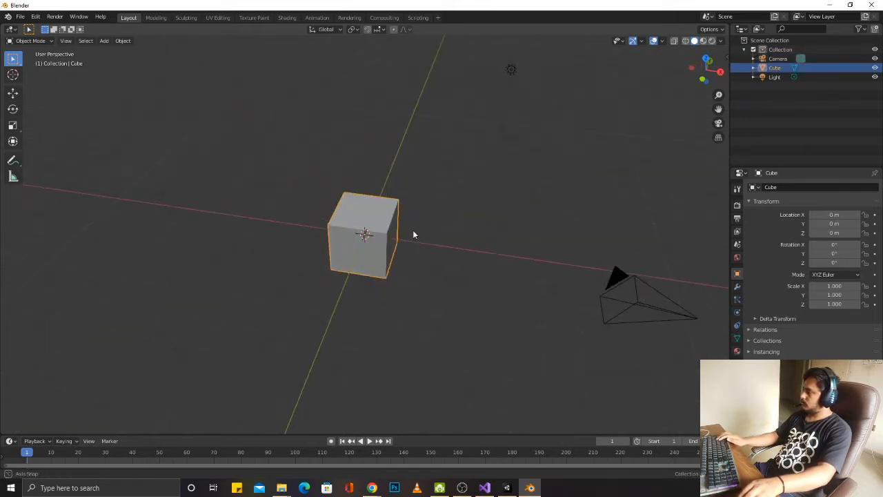
left_click(621, 279)
key("Delete")
left_click(512, 70)
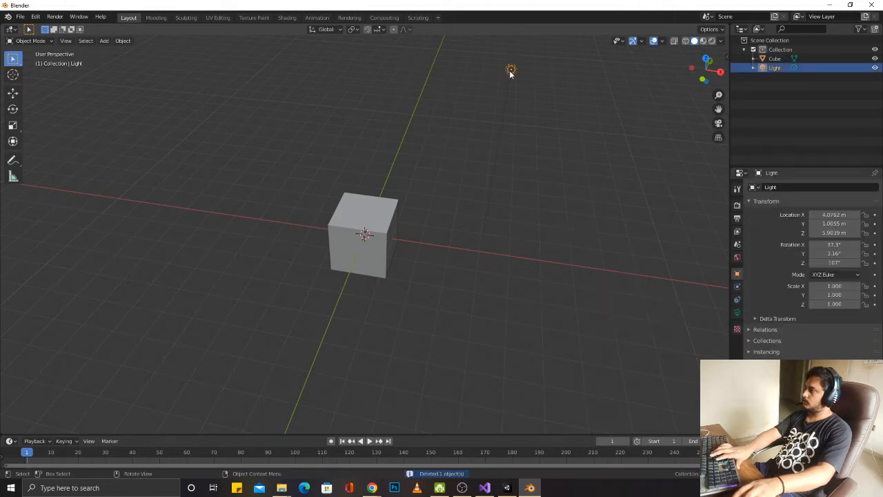
key("Delete")
Step: Try scaling the default cube to 0.8 on the X, Y and Z axes, and undo the scale changes
left_click(379, 234)
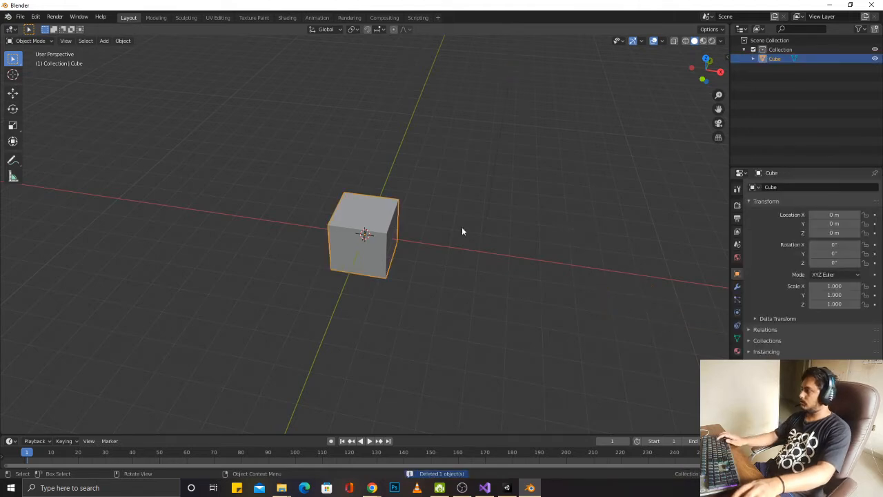
left_click(834, 286)
type("0.8")
key("Tab")
type("0.8")
key("Tab")
type("0.8")
key("Return")
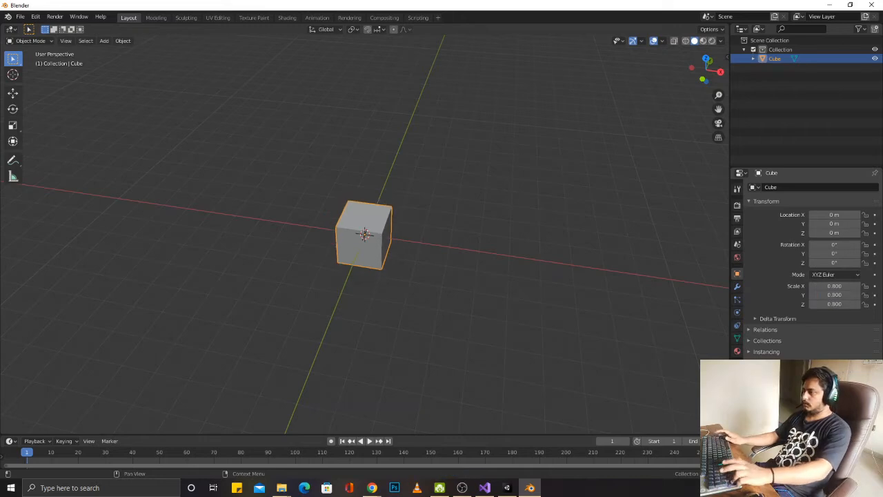
key("ctrl+z")
key("ctrl+z")
key("ctrl+z")
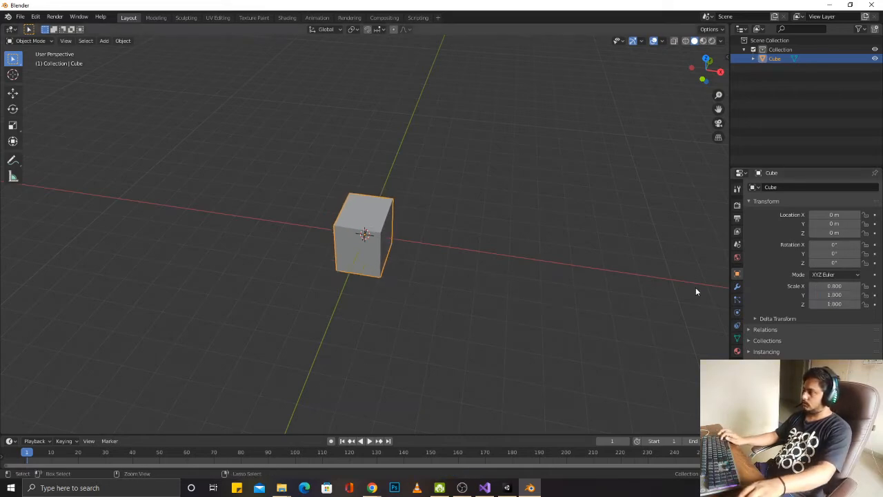
Step: Try setting only the cube's X scale to 0.8 and inspect its shape
double_click(835, 286)
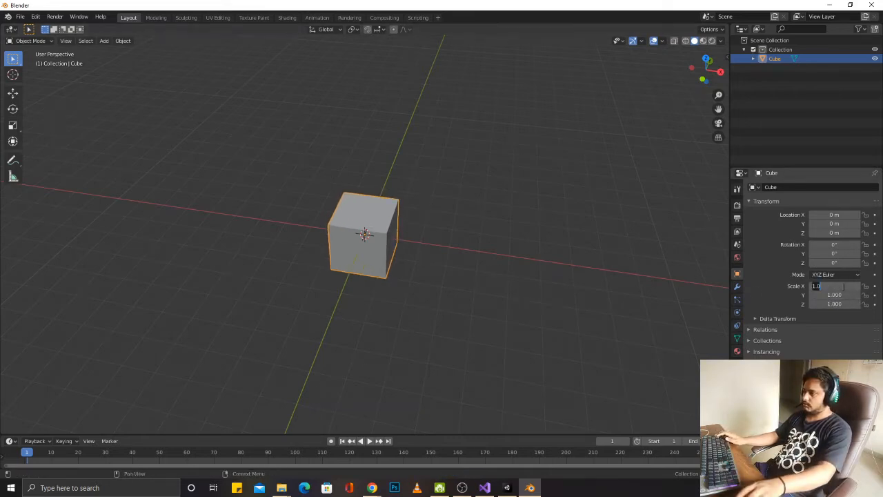
type("0.8")
key("Return")
middle_click_drag(297, 212, 493, 228)
Step: Deselect the cube and switch to the Maked folder in File Explorer
key("alt+Tab")
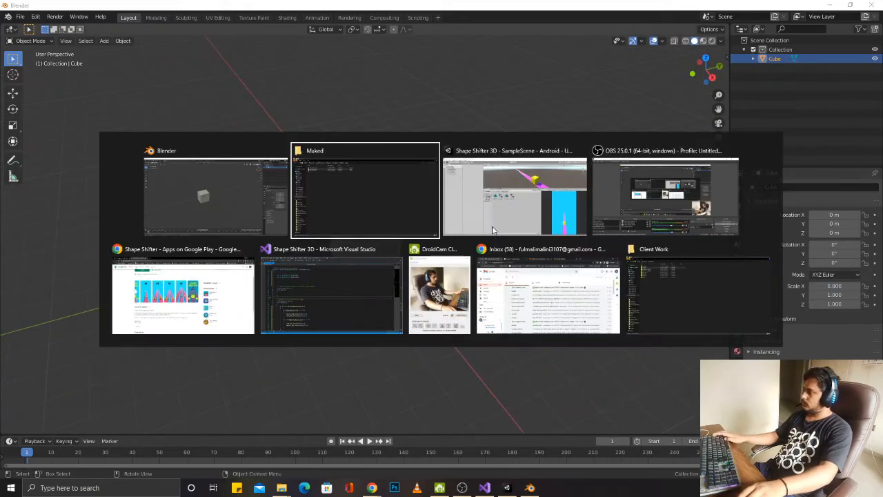
key("alt+Tab")
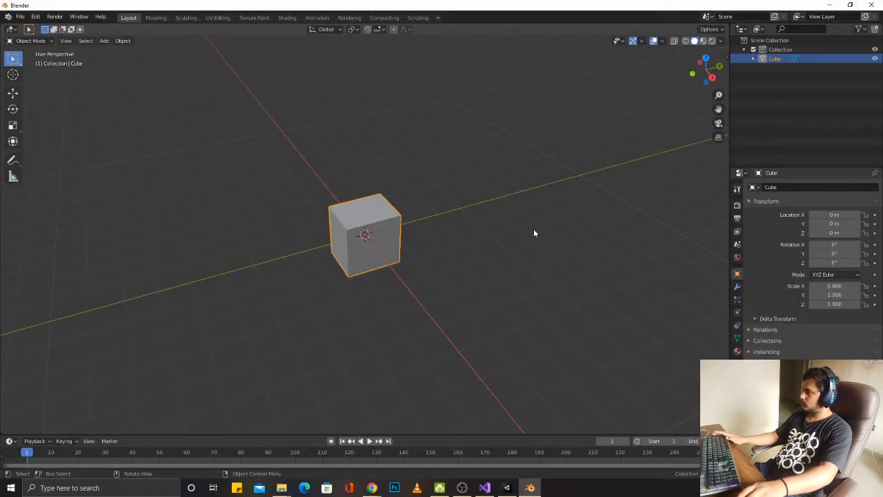
left_click(634, 255)
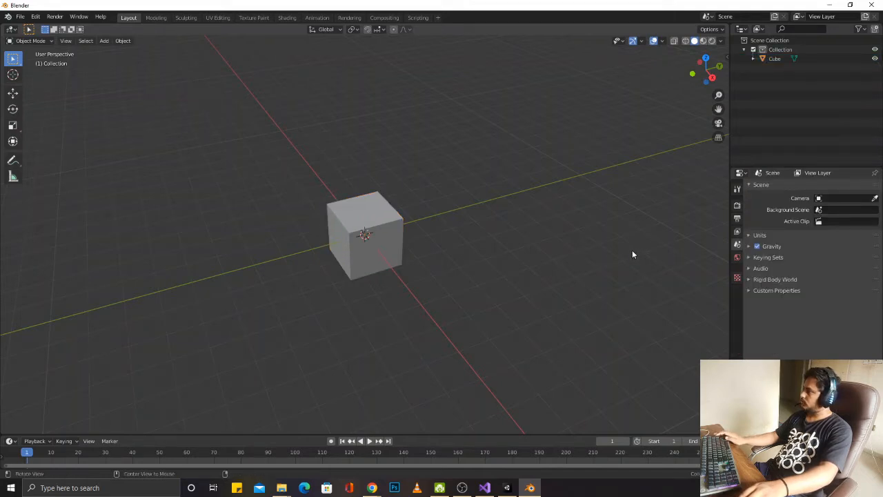
key("alt+Tab")
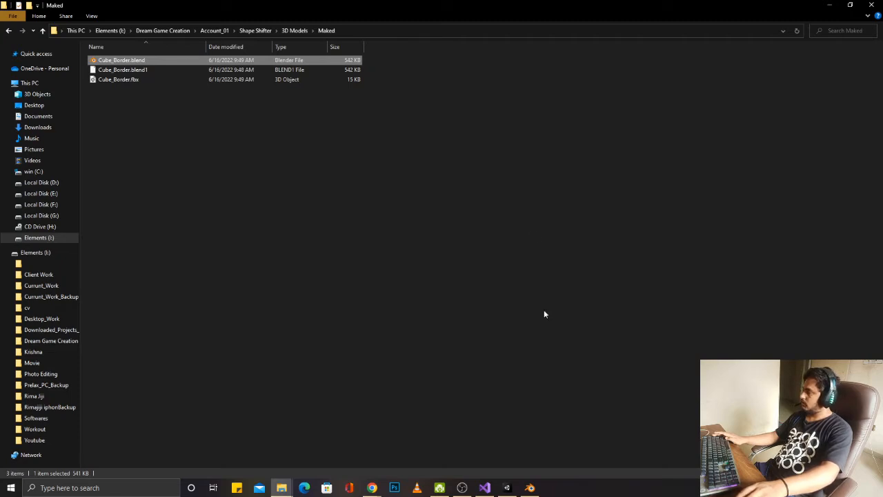
left_click(531, 488)
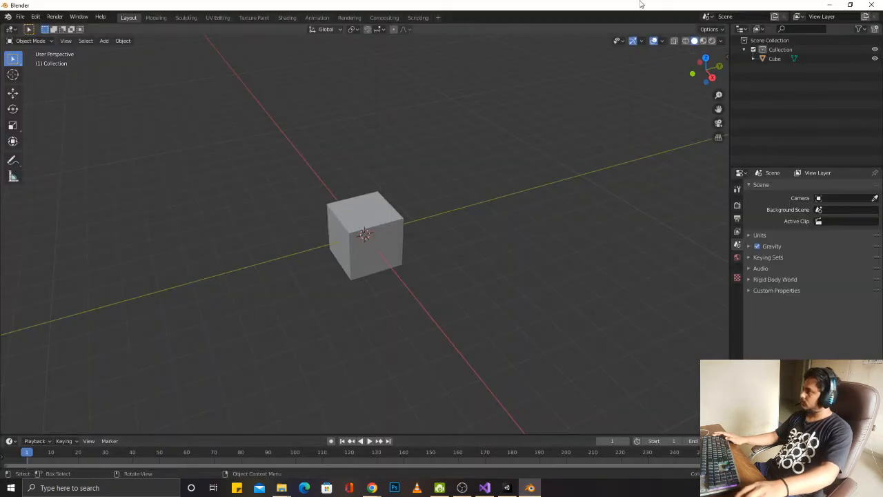
left_click(872, 5)
left_click(460, 254)
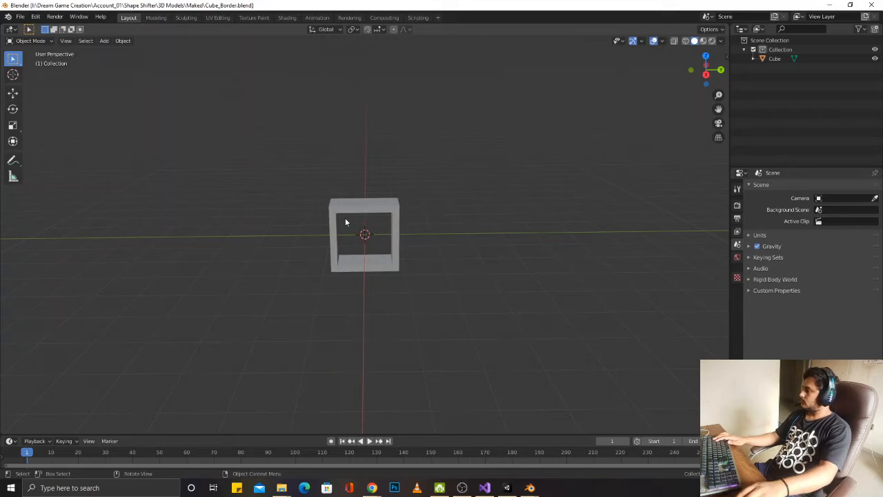
Step: Select the frame in Cube_Border.blend and inspect its object transform values, especially the scale
mouse_move(345, 221)
middle_mouse_down()
mouse_move(424, 232)
mouse_move(350, 222)
middle_mouse_up()
left_click(351, 222)
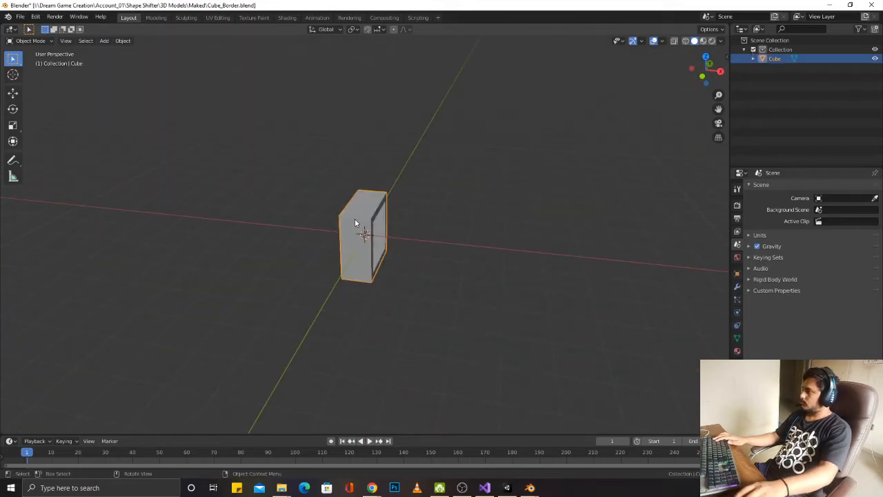
left_click(738, 259)
left_click(738, 275)
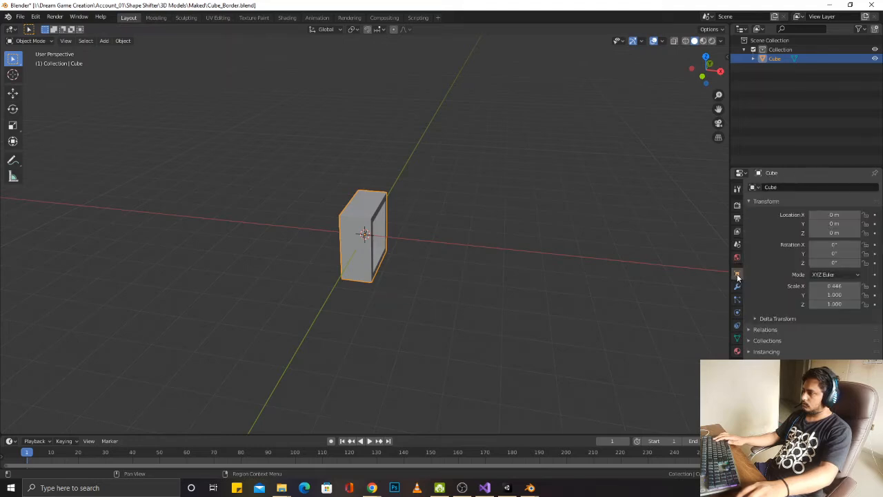
Step: Return to the untitled cube scene, cancel closing it, and set the cube's X scale to 0.4
key("alt+Tab")
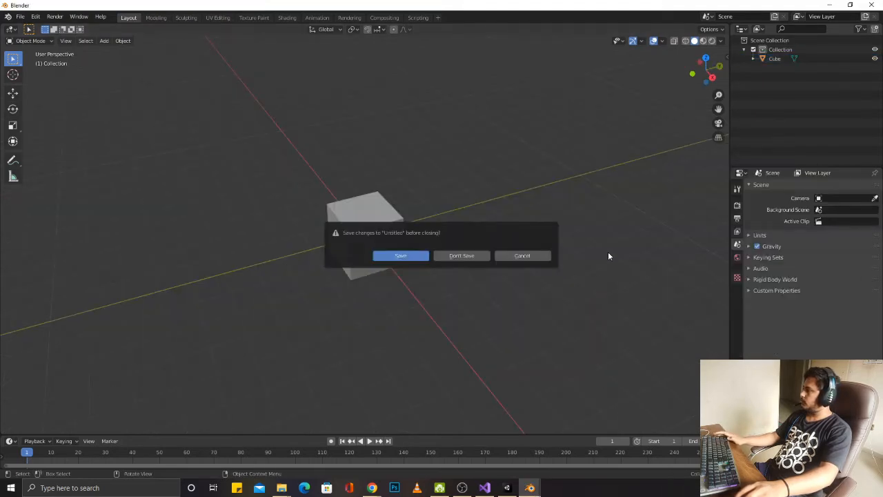
left_click(513, 255)
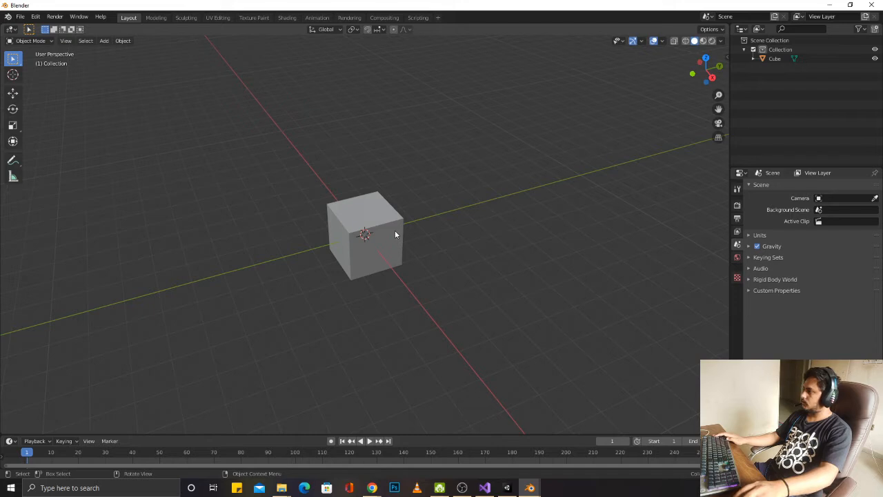
left_click(396, 233)
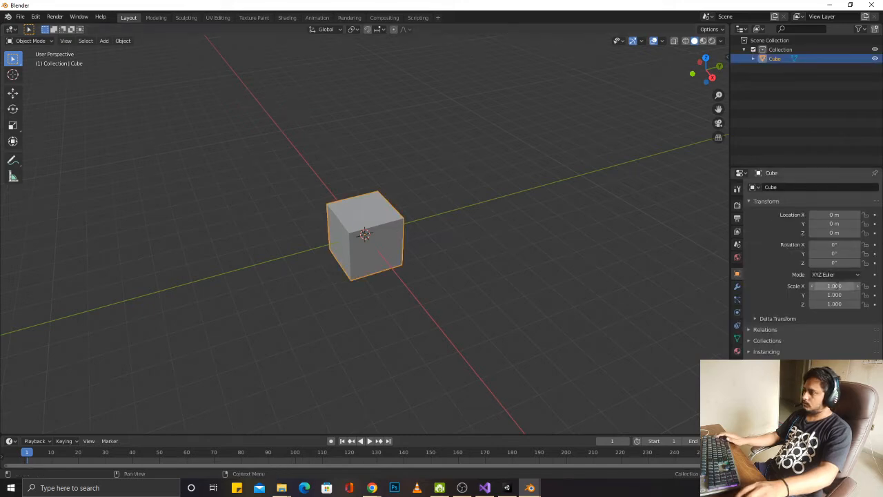
left_click(835, 285)
type("0.4")
key("Return")
Step: Add a UV sphere at the centre of the flattened cube
middle_click_drag(406, 213, 373, 225)
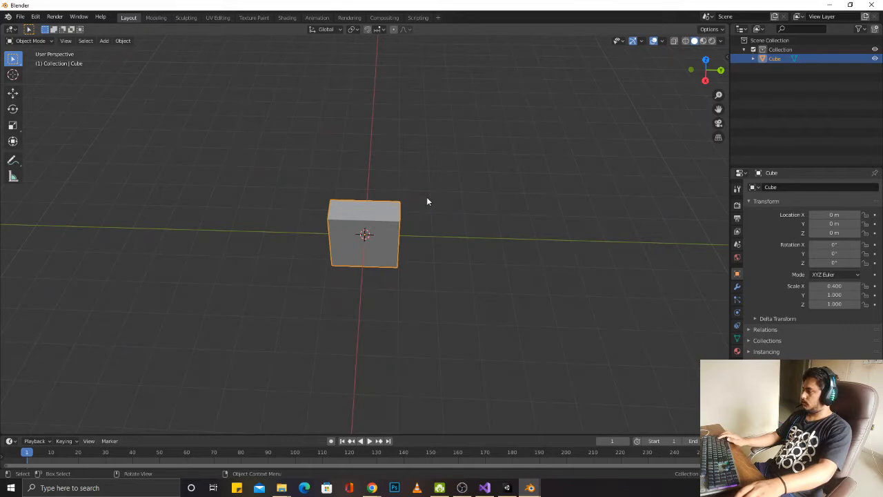
key("shift+a")
mouse_move(426, 198)
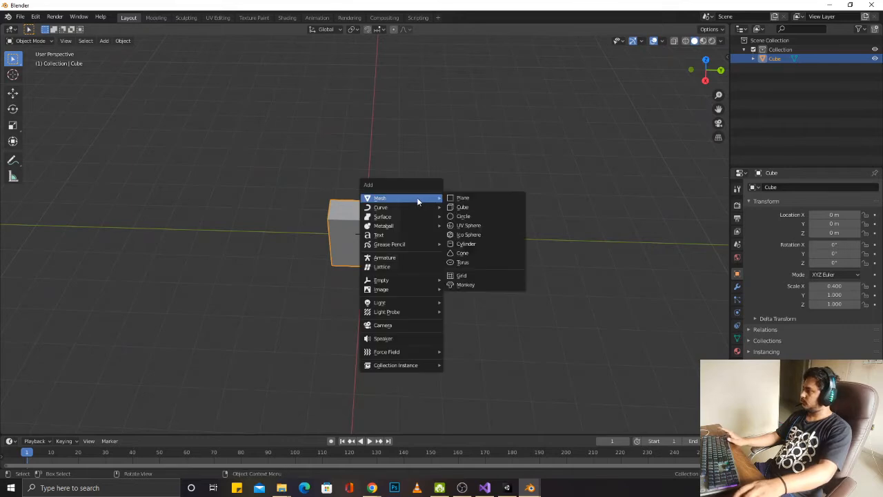
left_click(475, 225)
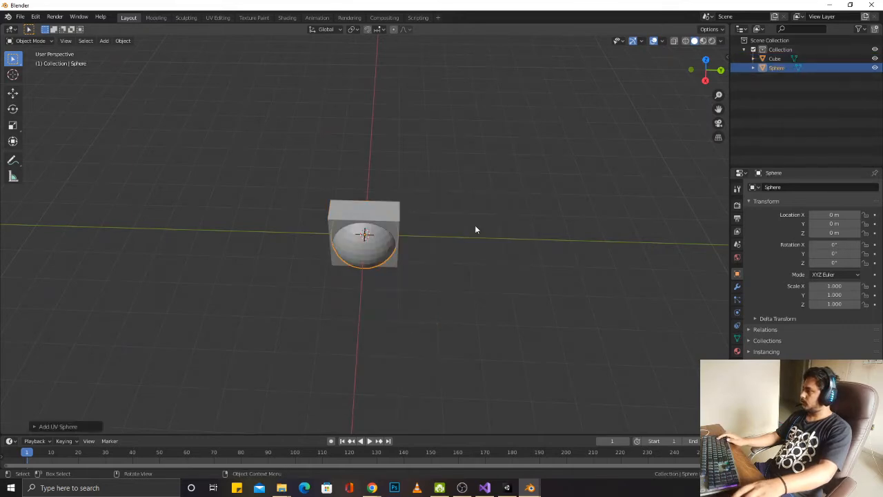
middle_click_drag(472, 219, 443, 221)
right_click(360, 223)
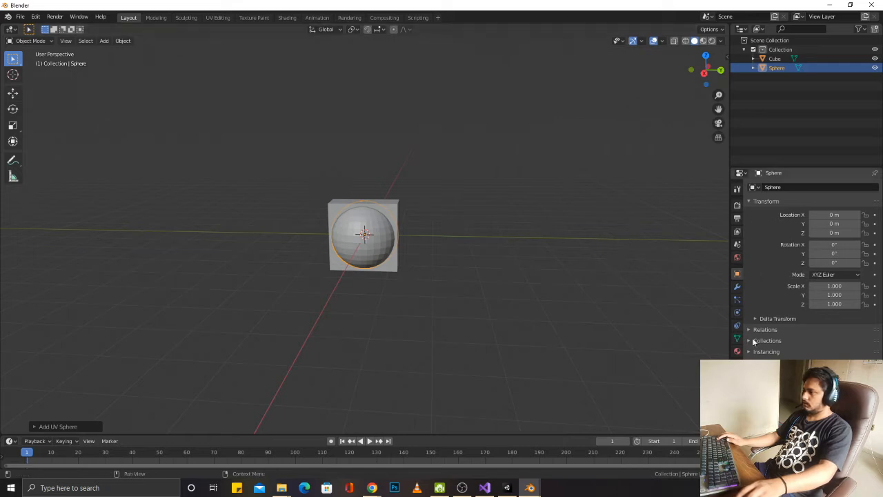
Step: Add a Subdivision Surface modifier to the sphere with render level 4 and quality 5, and apply it
left_click(737, 289)
left_click(783, 189)
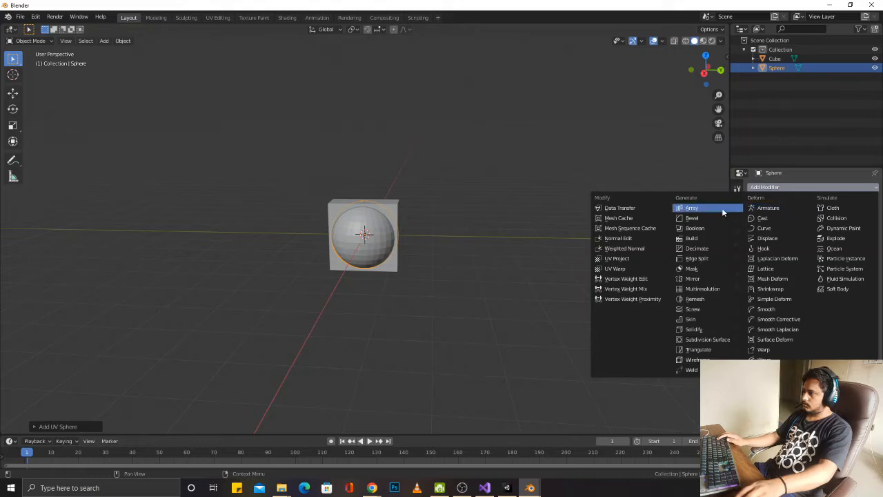
left_click(721, 343)
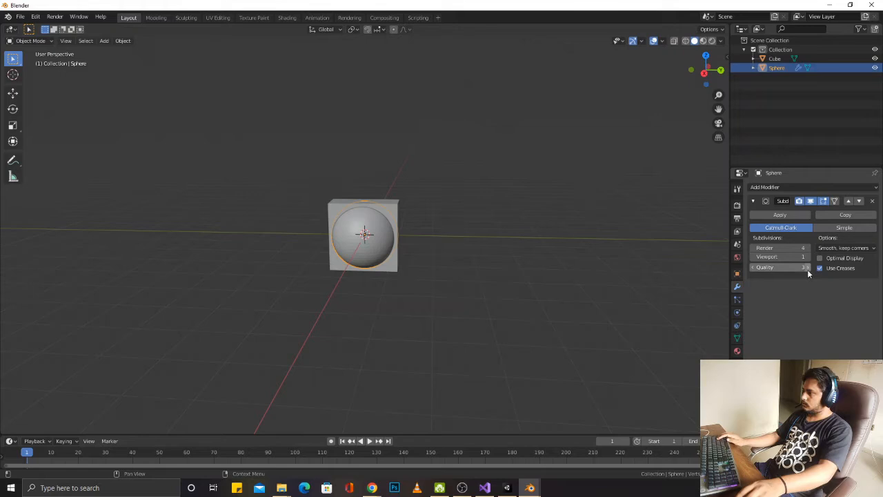
left_click(808, 269)
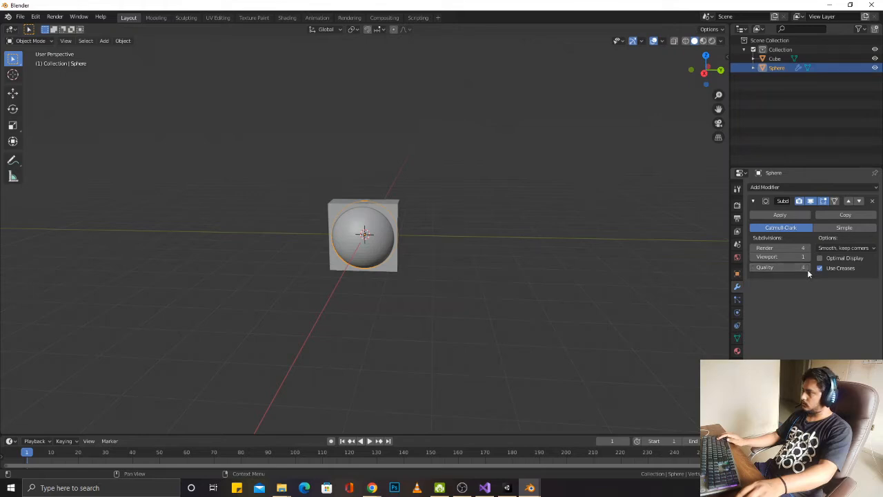
left_click(812, 269)
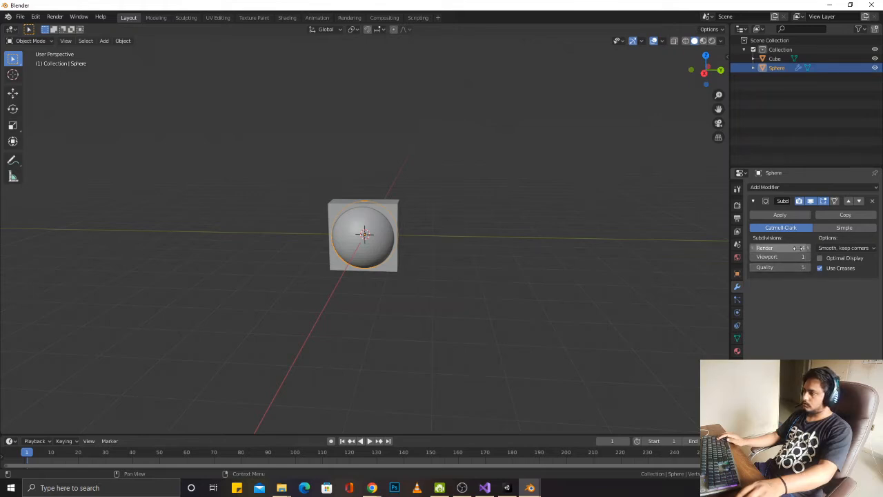
left_click(776, 216)
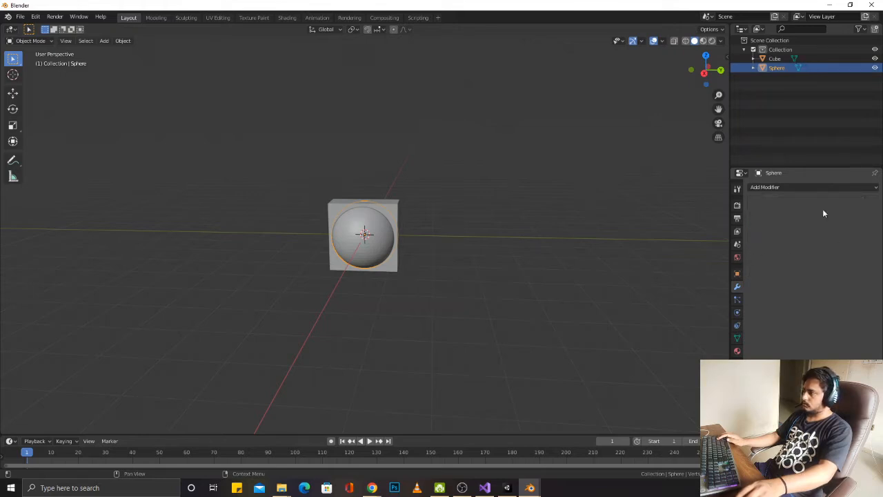
Step: Select the flattened cube and add a Boolean modifier with the Difference operation
left_click(419, 233)
left_click(781, 186)
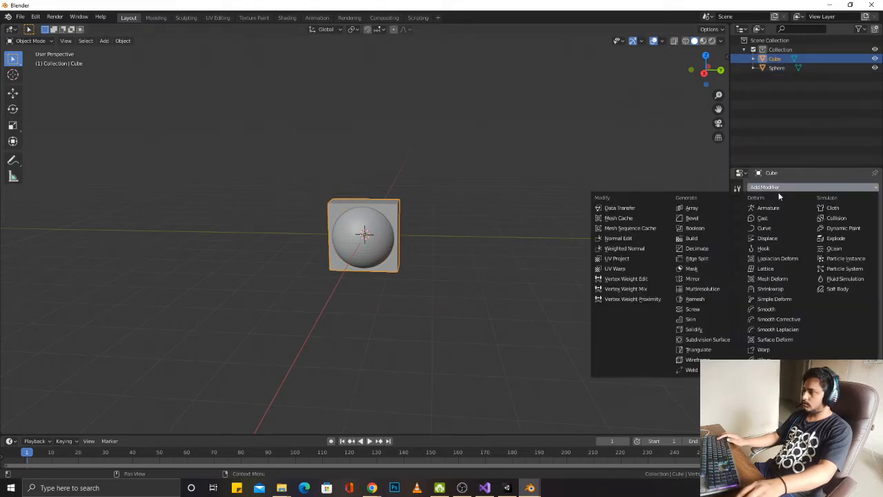
left_click(708, 230)
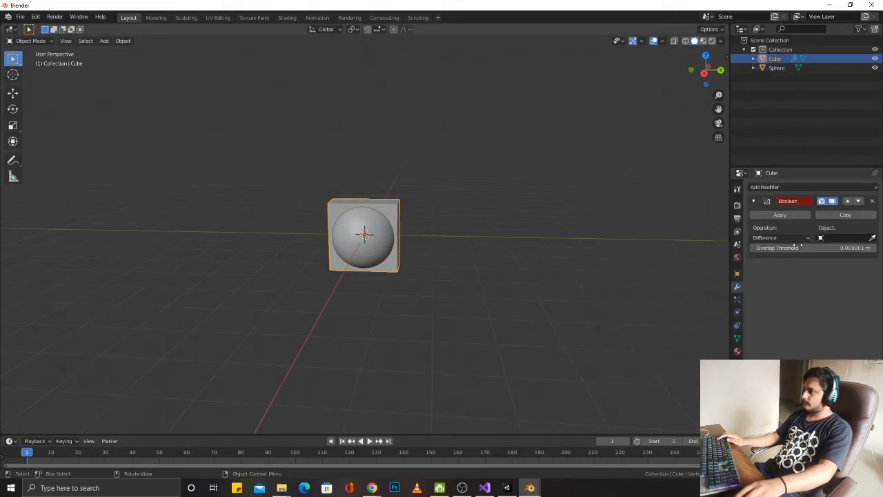
Step: Set Sphere as the object of the cube's Difference Boolean modifier and apply the modifier
left_click(838, 239)
left_click(795, 252)
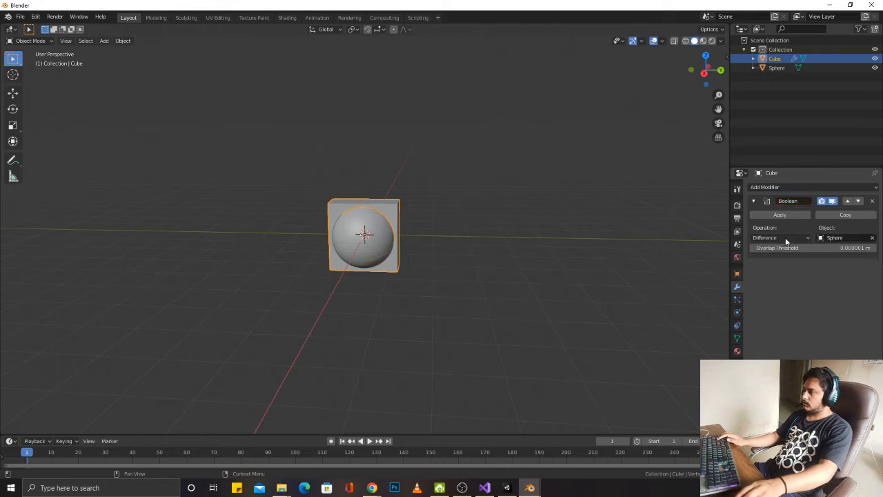
left_click(780, 215)
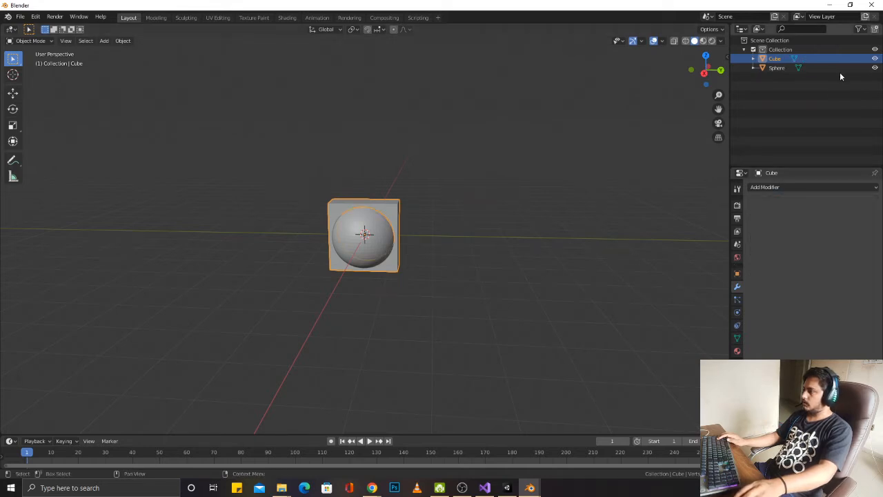
Step: Hide the sphere to inspect the hole cut in the cube, and delete the sphere from the scene
left_click(875, 68)
middle_click_drag(450, 217, 487, 217)
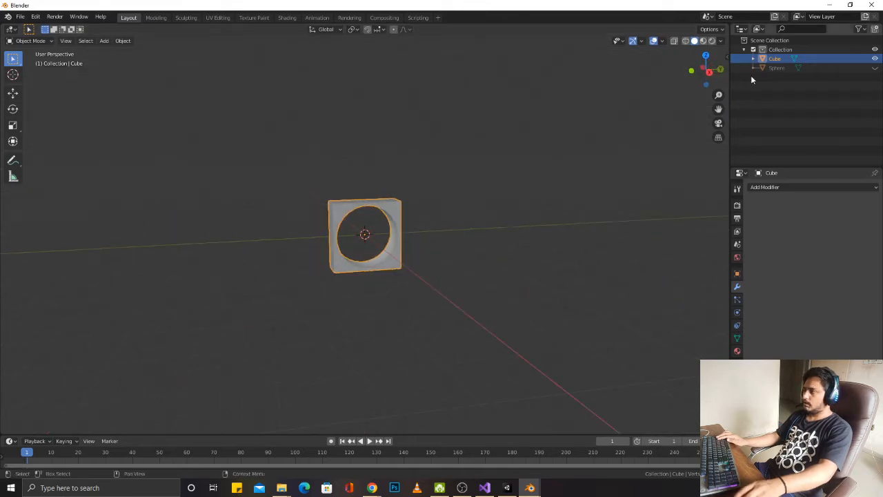
left_click(797, 70)
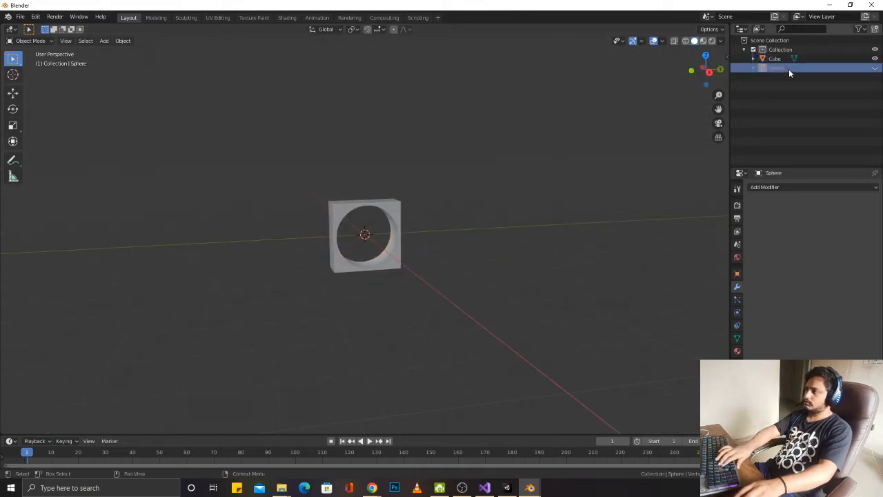
right_click(788, 69)
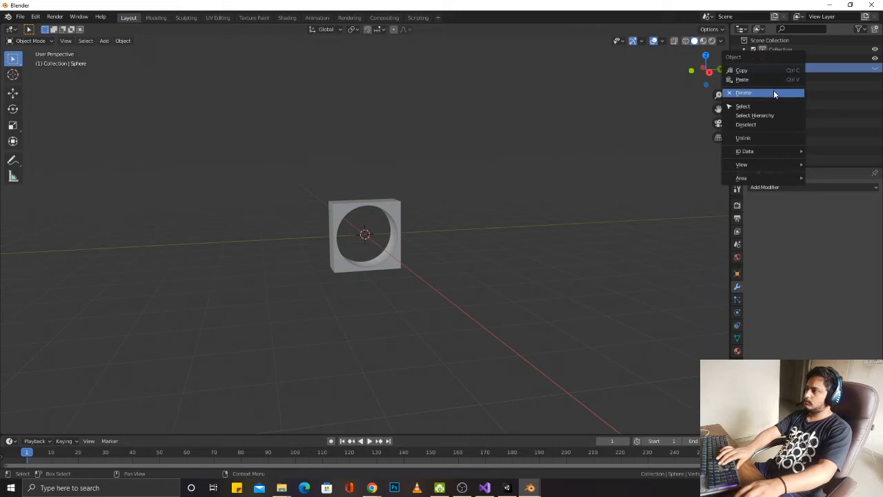
left_click(774, 93)
Step: Save the Blender file as Sphare_Border.blend in the Maked folder
key("ctrl+s")
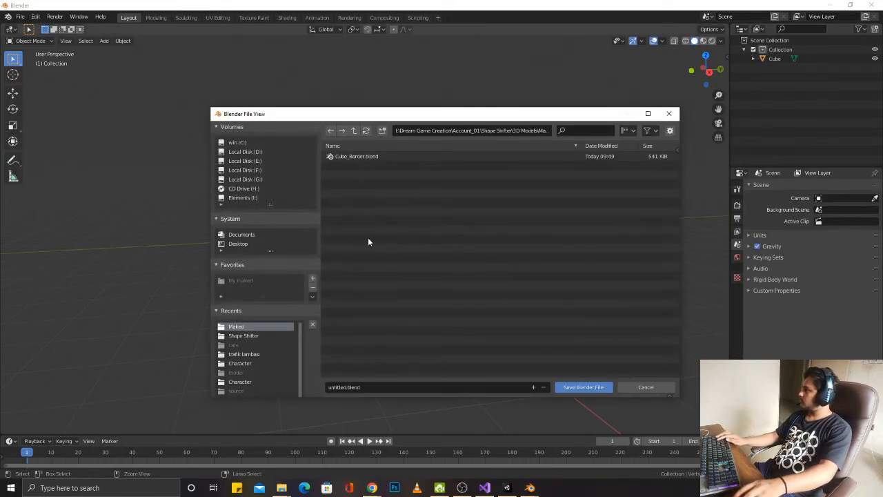
left_click(362, 388)
key("Left")
key("ctrl+a")
key("Left")
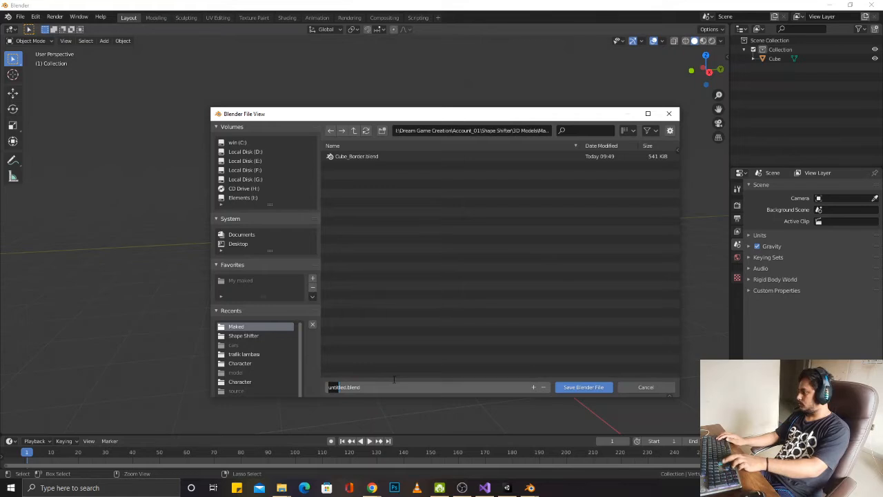
type("Sha")
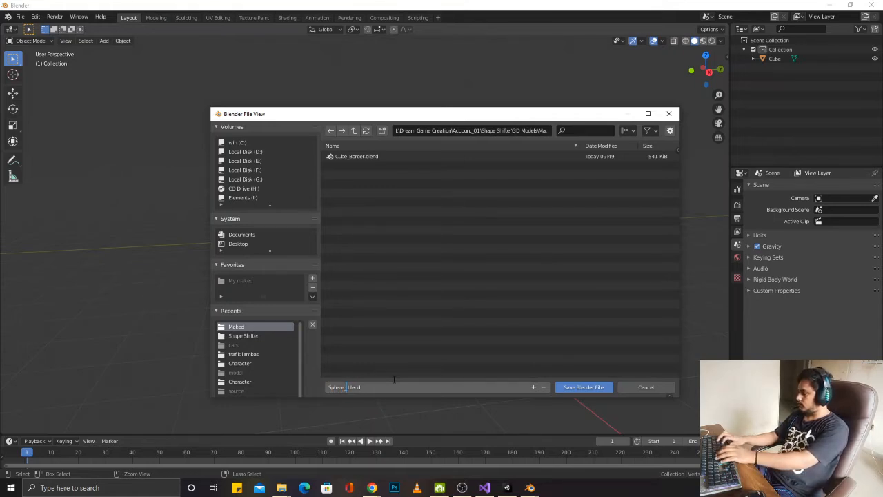
key("Return")
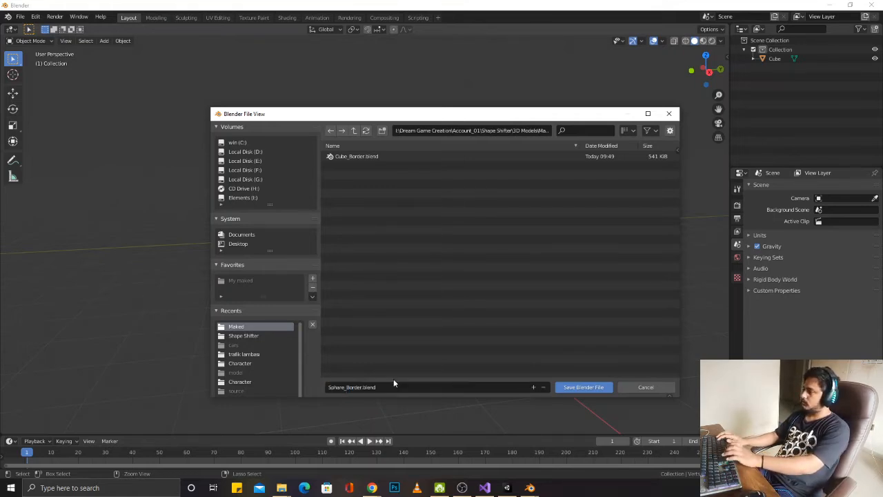
left_click(592, 387)
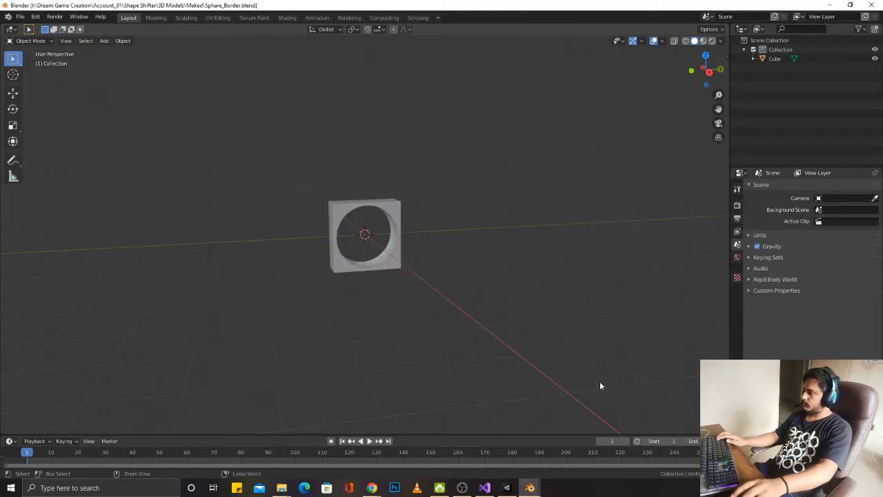
Step: Export the model as Sphare_Border.fbx to the Maked folder and save the Blender file again
left_click(20, 16)
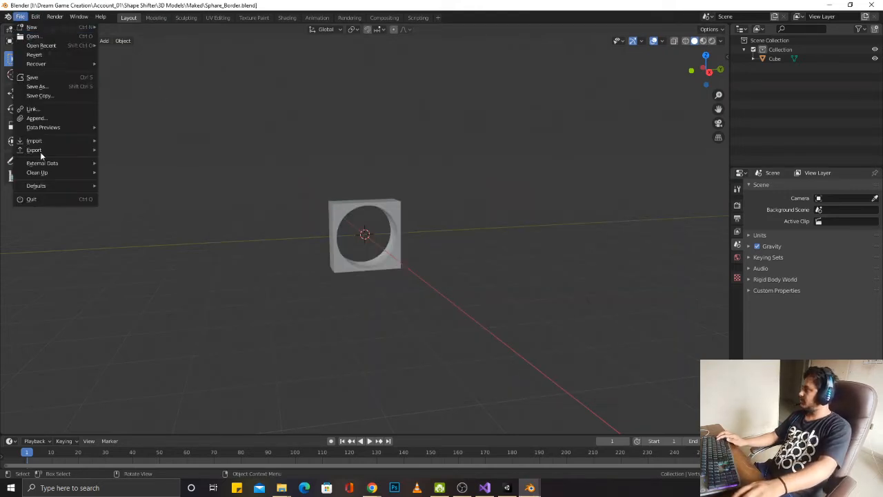
mouse_move(42, 151)
left_click(200, 207)
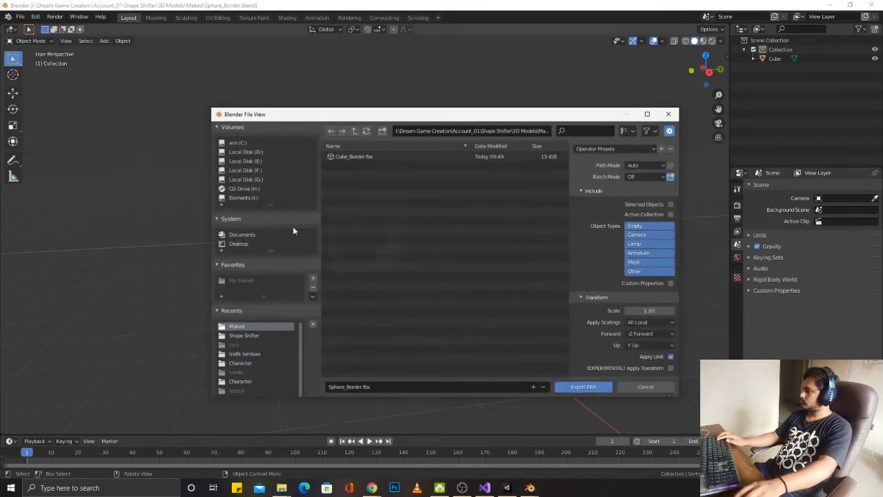
left_click(583, 387)
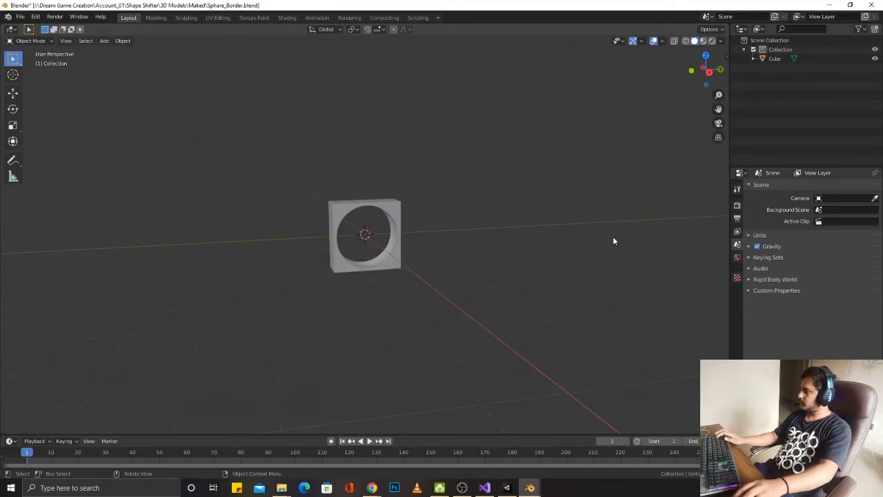
key("ctrl+s")
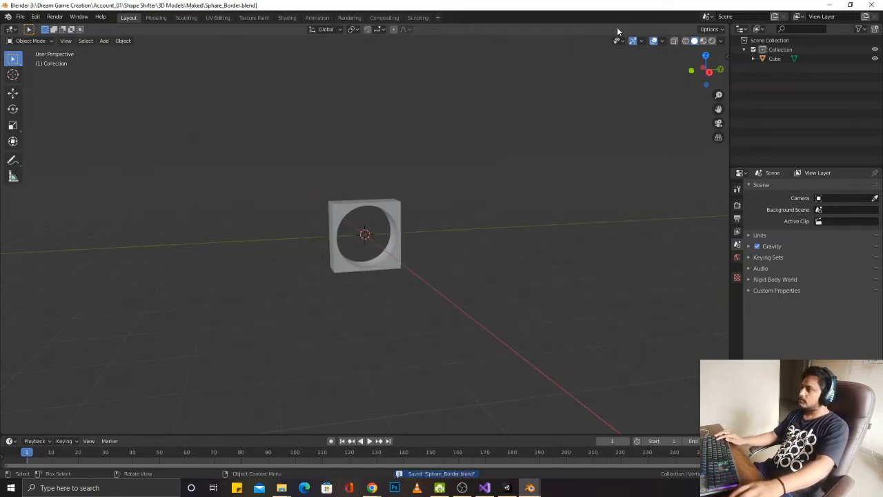
Step: Close both Blender windows, saving the changes to Cube_Border, and select the exported border FBX files in the Maked folder
left_click(879, 6)
left_click(873, 5)
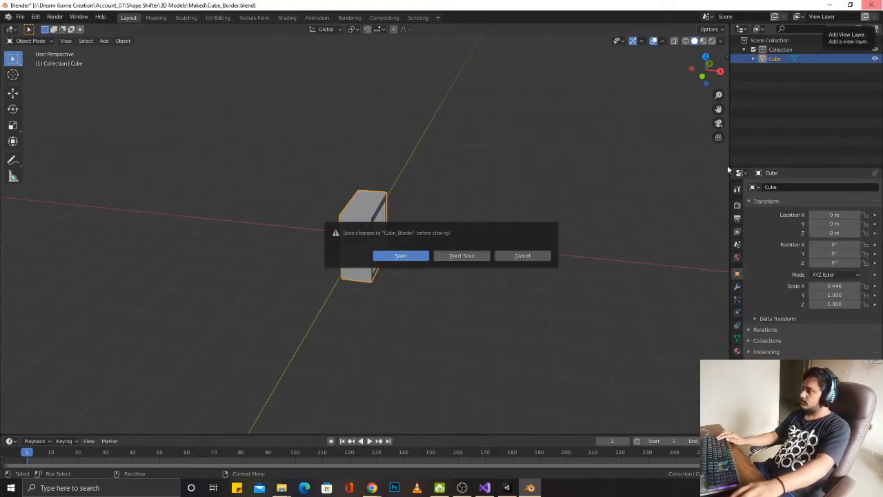
left_click(407, 257)
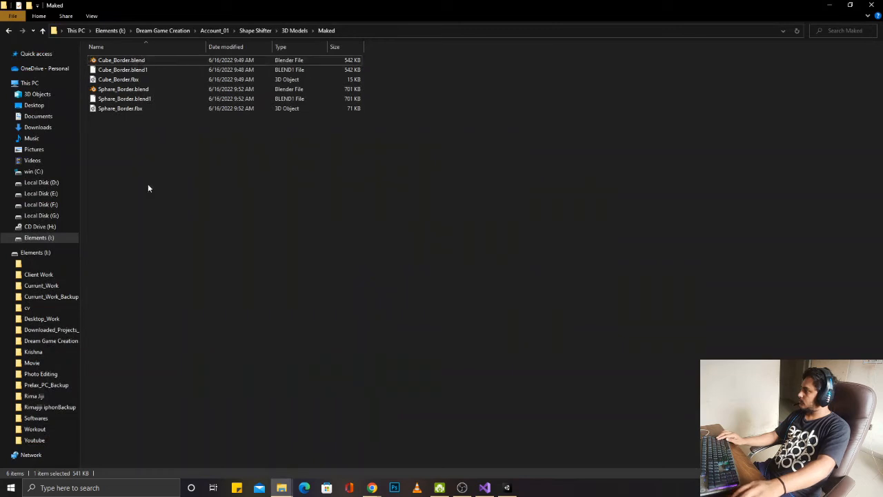
left_click(117, 108)
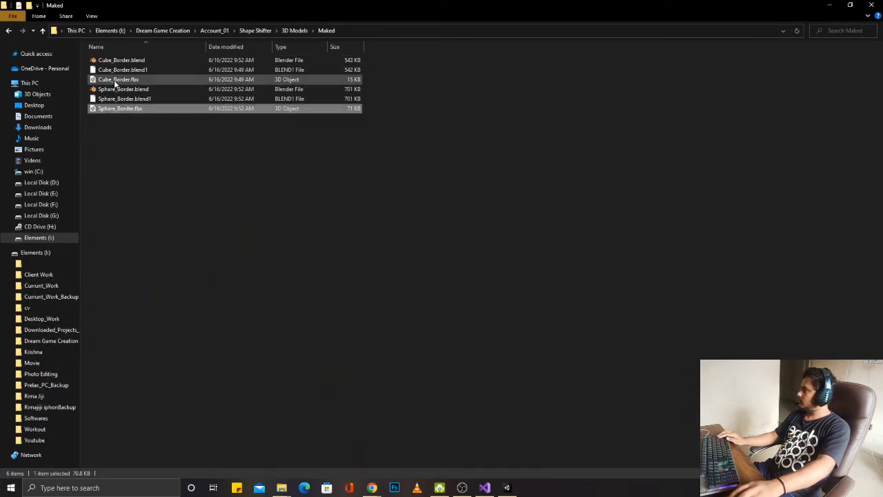
Step: Switch to Unity, create a folder named Grphics inside Assets, and open it
key("alt+Tab")
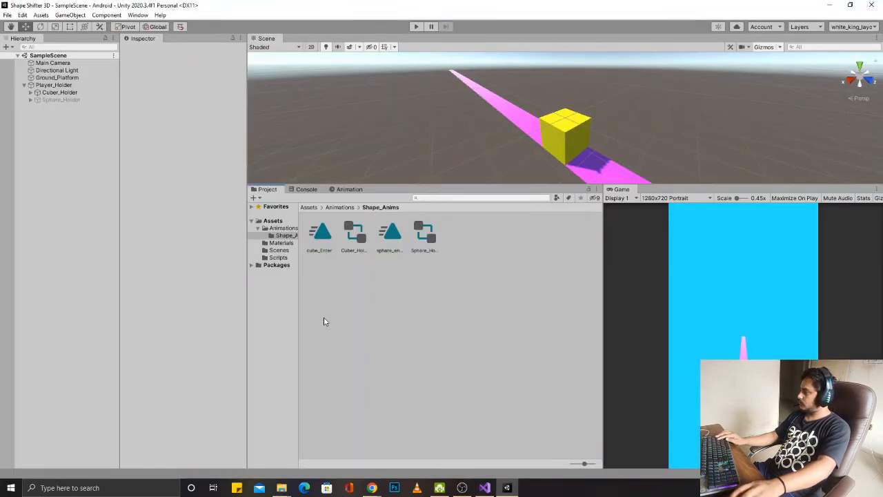
left_click(275, 221)
right_click(432, 367)
mouse_move(477, 124)
left_click(580, 123)
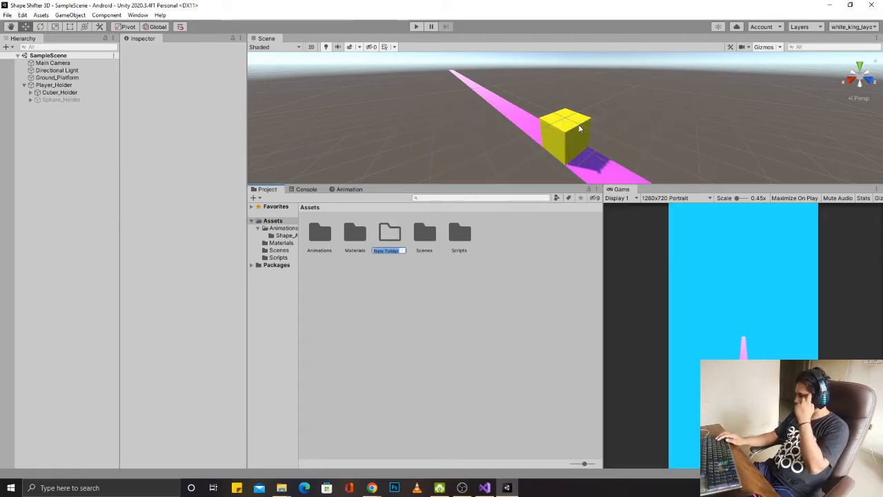
type("Grphics")
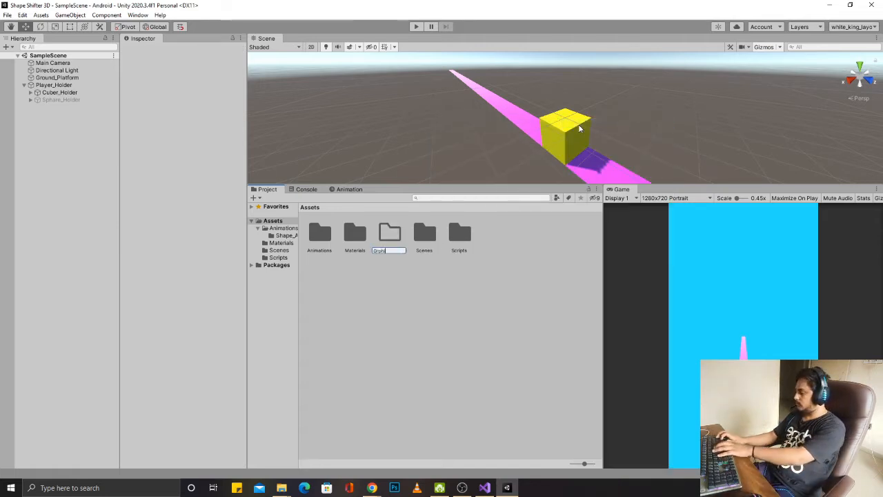
key("Return")
key("Return")
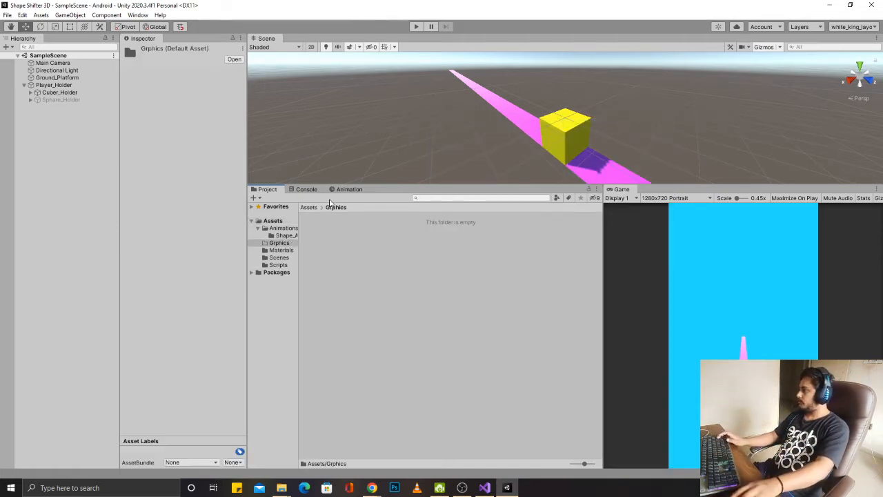
Step: Rename the Grphics folder to Garphics
left_click(283, 250)
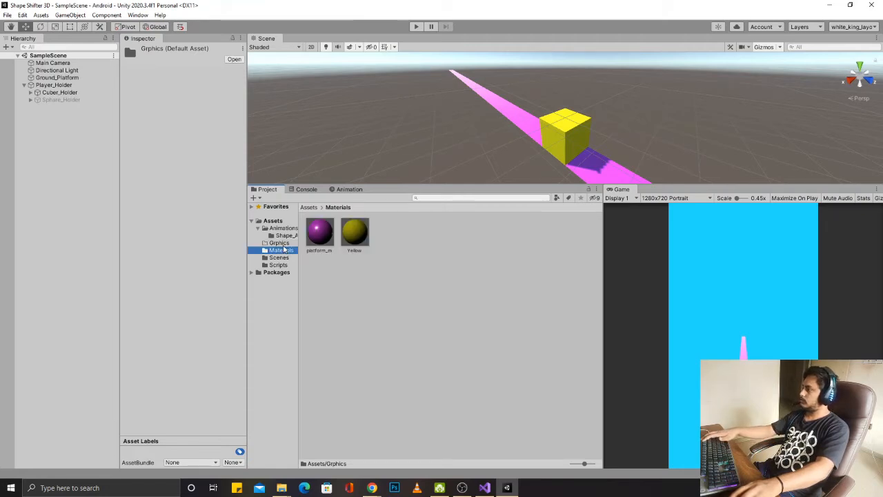
left_click(284, 244)
key("F2")
left_click(274, 243)
type("a")
key("Return")
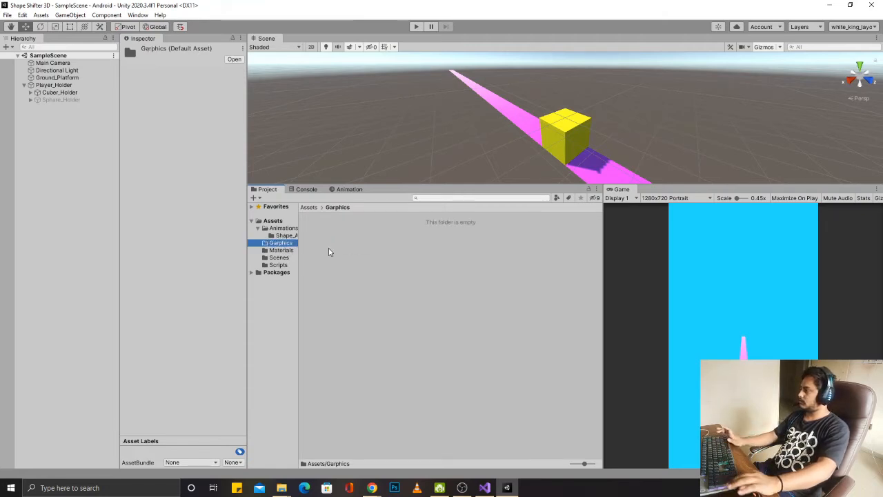
Step: Create a folder named 3D inside Garphics and open it
right_click(363, 233)
mouse_move(421, 238)
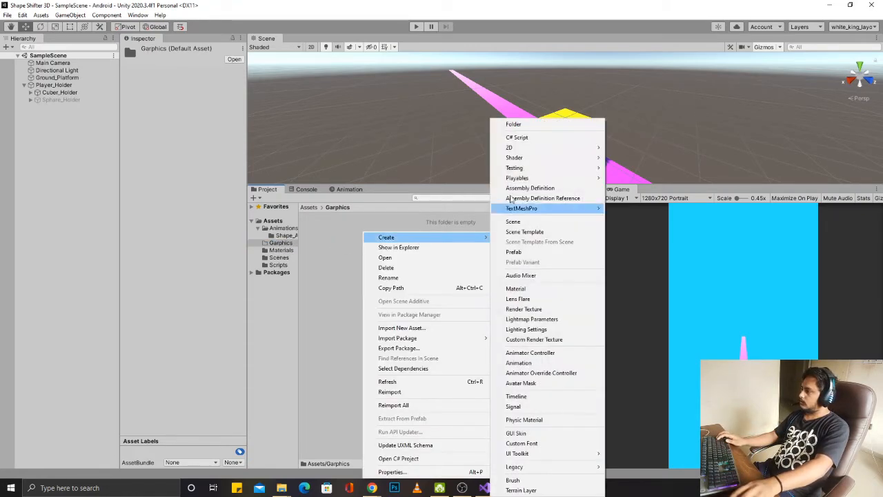
left_click(531, 125)
type("3D")
key("Return")
key("Return")
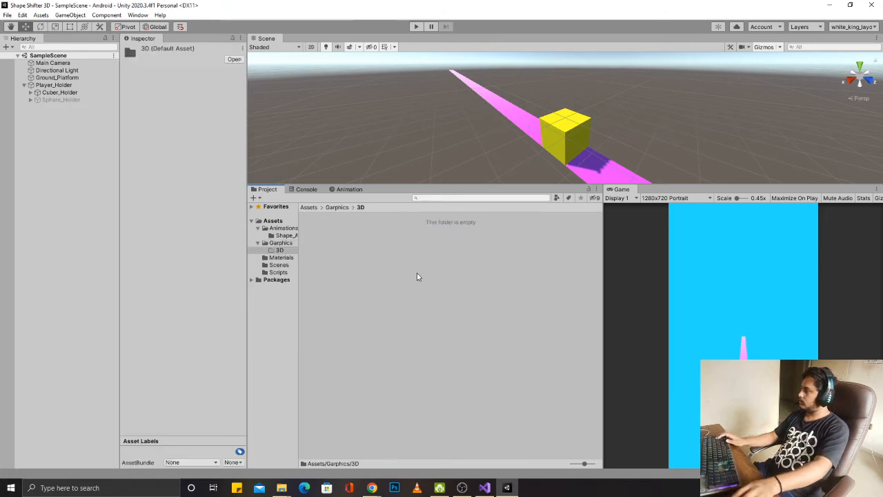
Step: Import the Cube_Border and Sphare_Border FBX files from the Maked folder into Unity's 3D folder
key("alt+Tab")
key("alt+Tab")
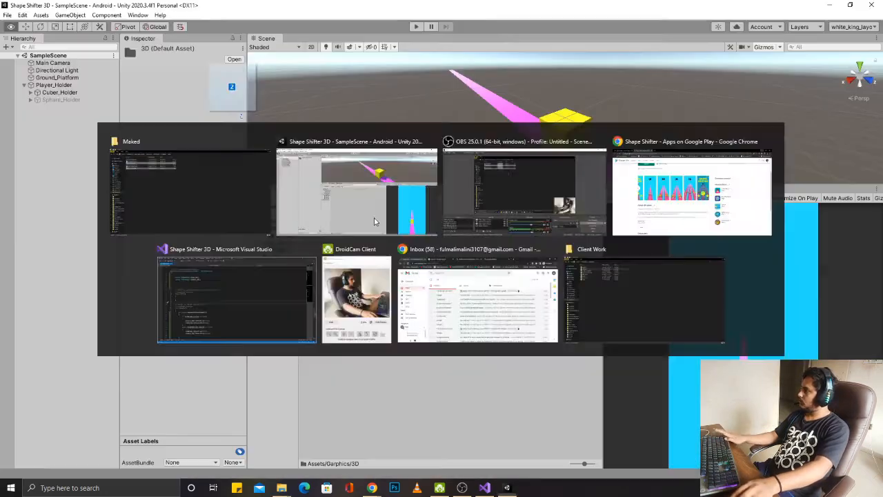
left_click(374, 221)
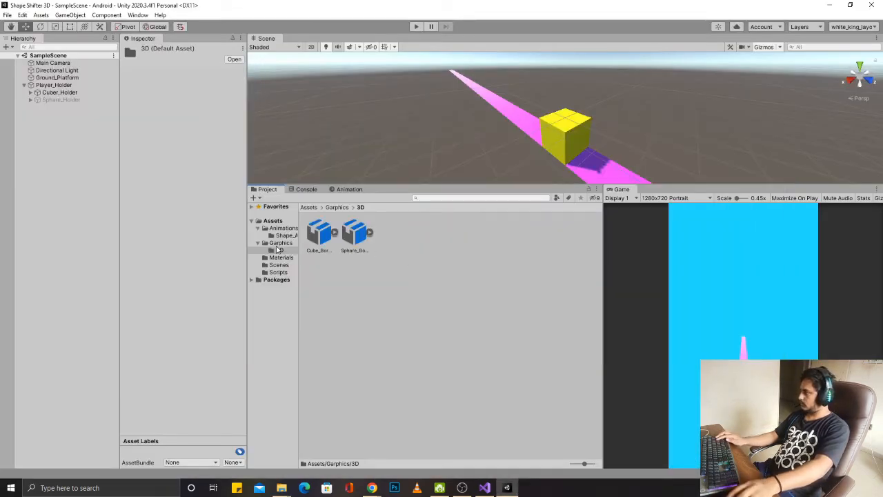
Step: Disable Import Cameras and Import Lights for both border models and apply the import settings
left_click(319, 235)
left_click(344, 241, "shift")
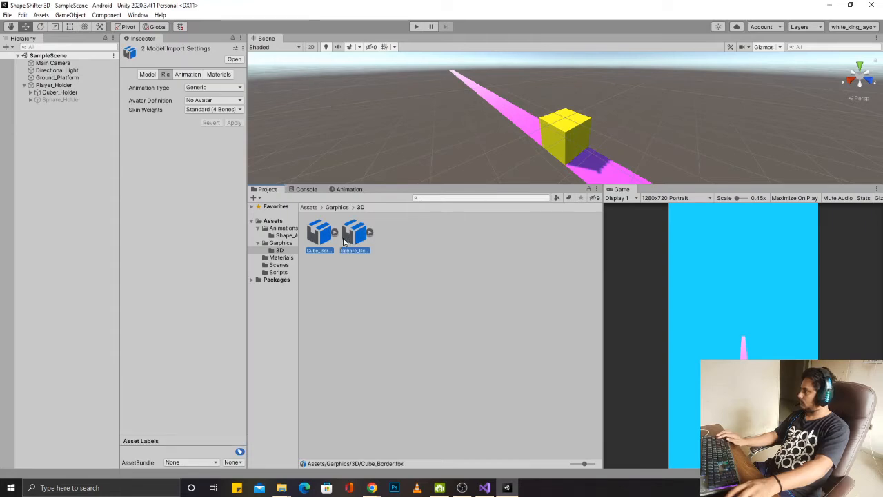
left_click(147, 74)
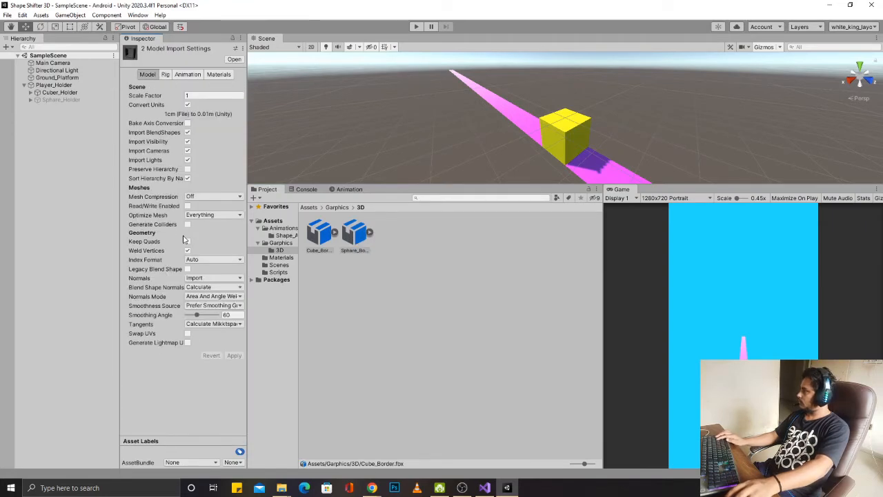
left_click(187, 150)
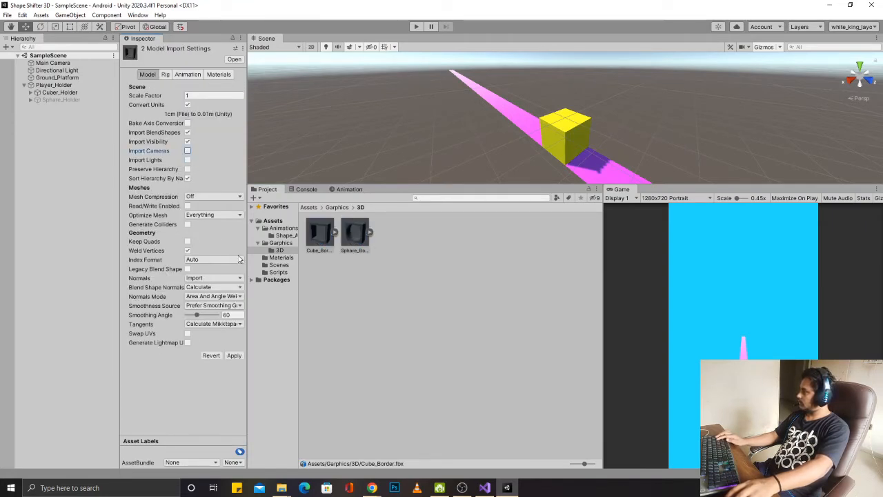
left_click(235, 355)
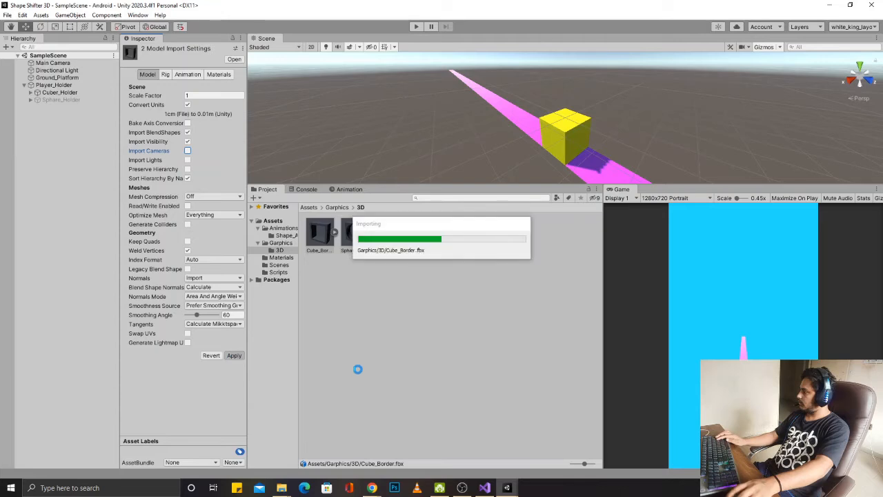
left_click(447, 320)
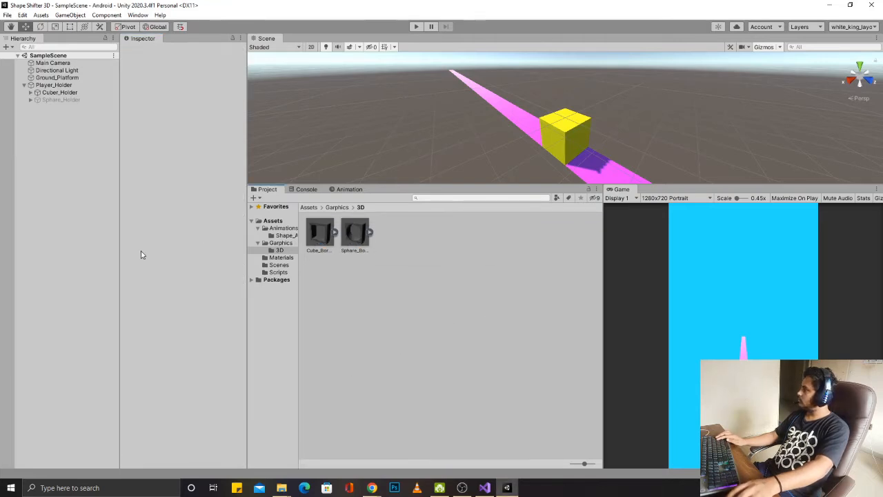
Step: Add the Cube_Border model to the SampleScene hierarchy and set its Y rotation to 90
left_click_drag(325, 232, 80, 202)
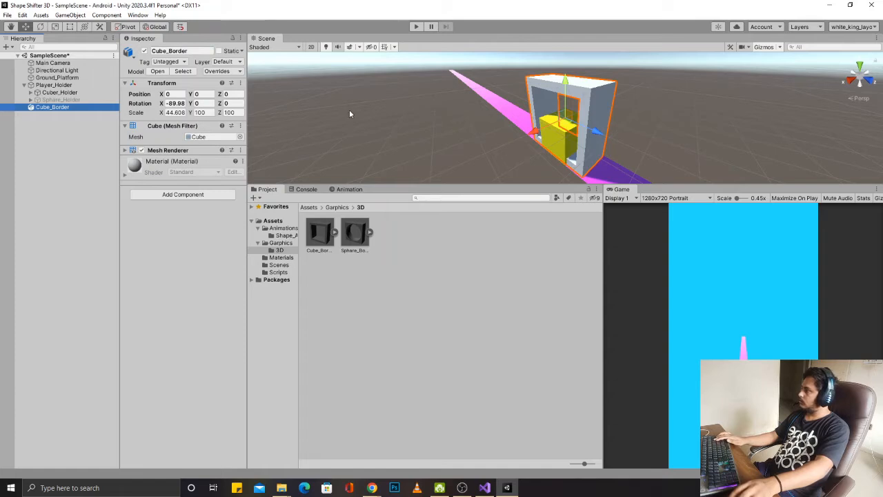
left_click(172, 103)
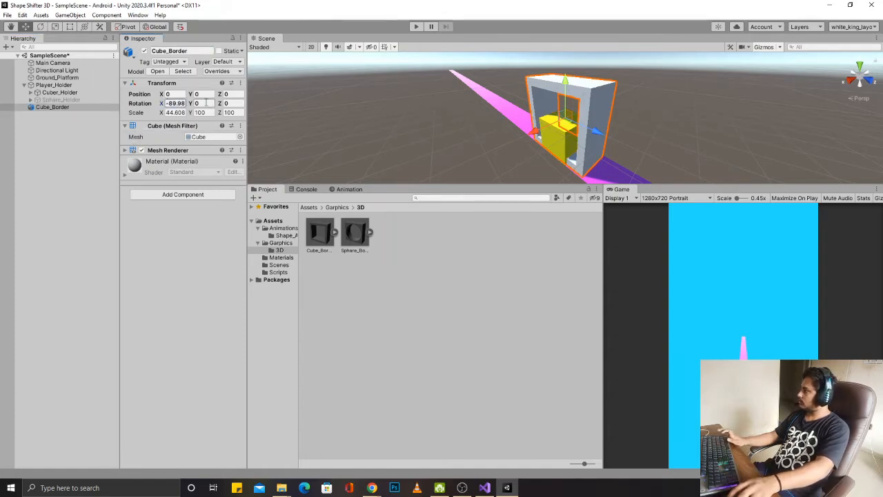
key("e")
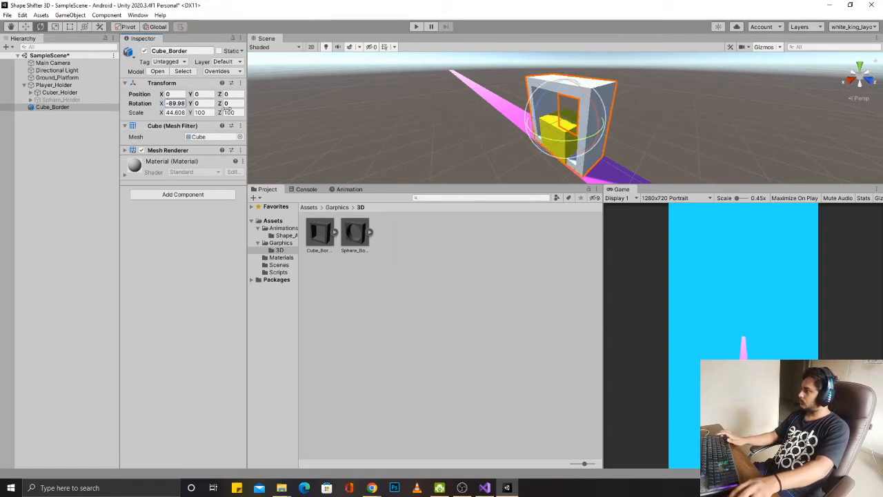
left_click(198, 103)
type("90")
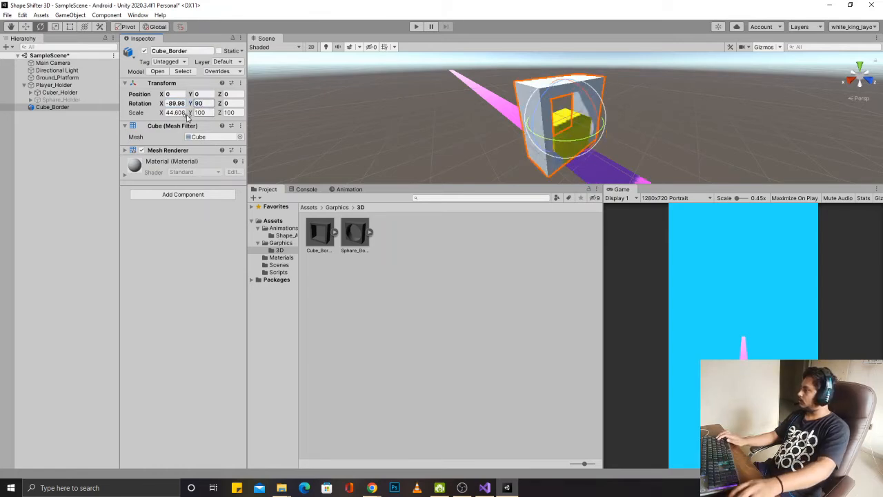
left_click(168, 112)
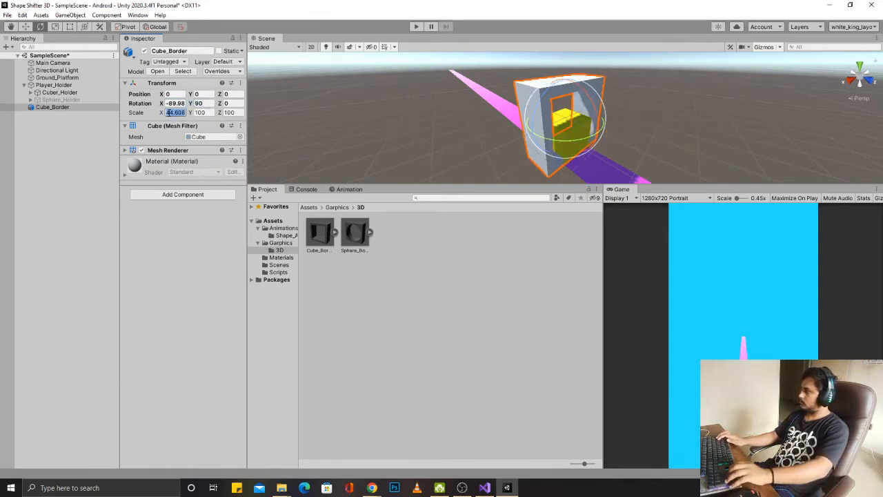
type("1")
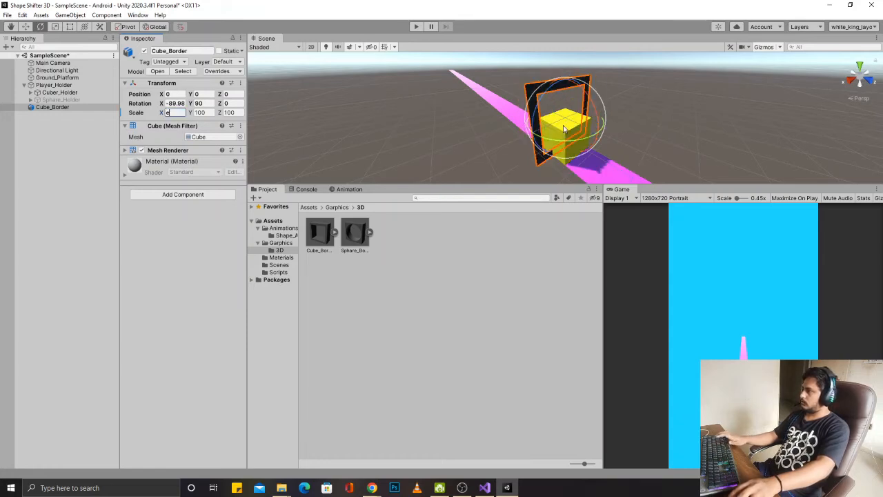
key("ctrl+z")
Step: Scale Cube_Border down uniformly to about 36.36 in X and 81.5 in Y and Z
left_click(56, 114)
left_click(111, 109)
key("r")
mouse_move(567, 121)
left_mouse_down()
mouse_move(568, 143)
mouse_move(562, 122)
mouse_move(564, 133)
left_mouse_up()
Step: Lower Cube_Border to a Y position of -0.5 around the player cube and save the scene
key("w")
left_click_drag(567, 92, 567, 99)
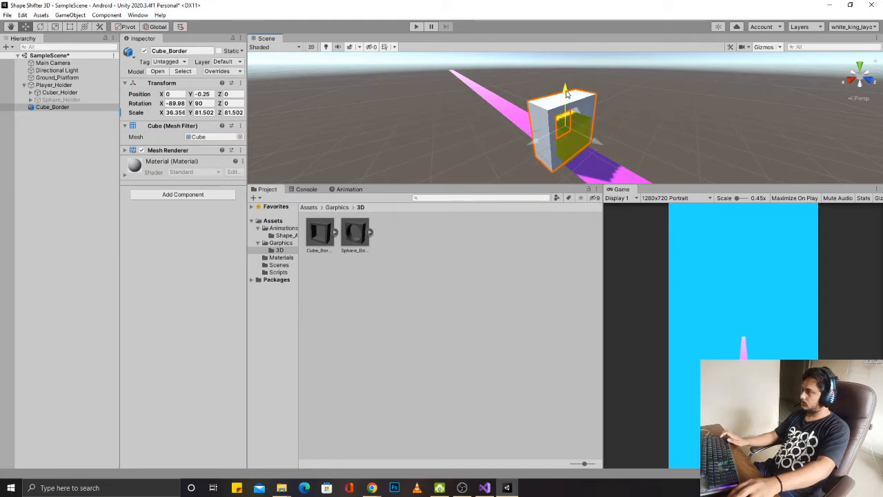
middle_click_drag(566, 106, 538, 103)
right_click_drag(675, 123, 636, 121)
middle_click_drag(637, 122, 556, 109)
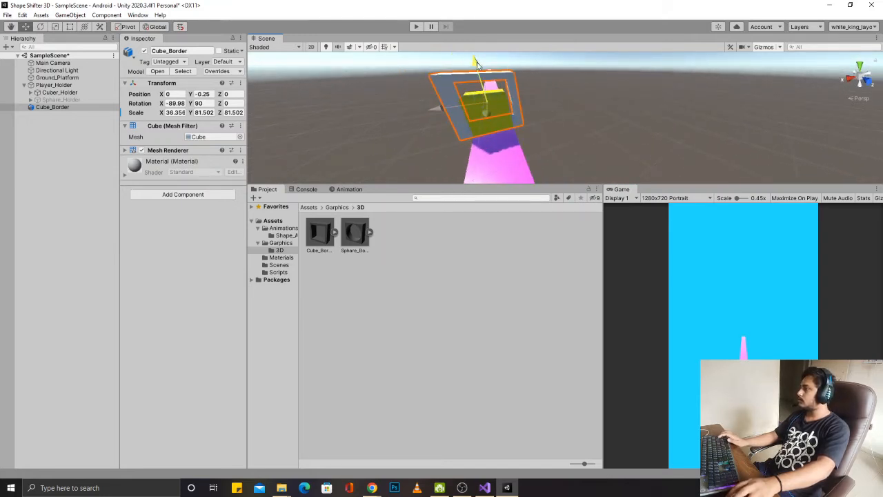
left_click_drag(476, 60, 478, 69)
middle_click_drag(478, 69, 550, 46)
middle_click_drag(568, 81, 588, 87)
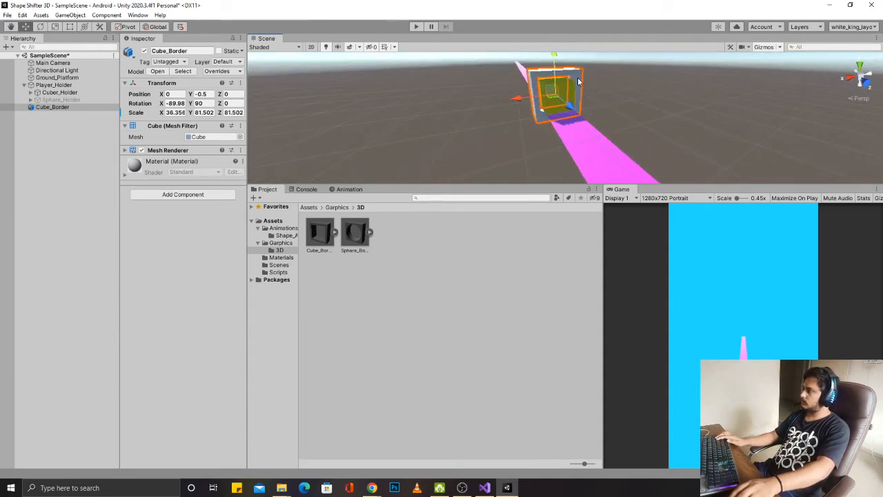
right_click_drag(571, 105, 540, 103)
middle_click_drag(540, 107, 510, 102)
key("ctrl+s")
Step: Create an empty object named Cube_Border_Holder in the scene root and save the scene
right_click(41, 134)
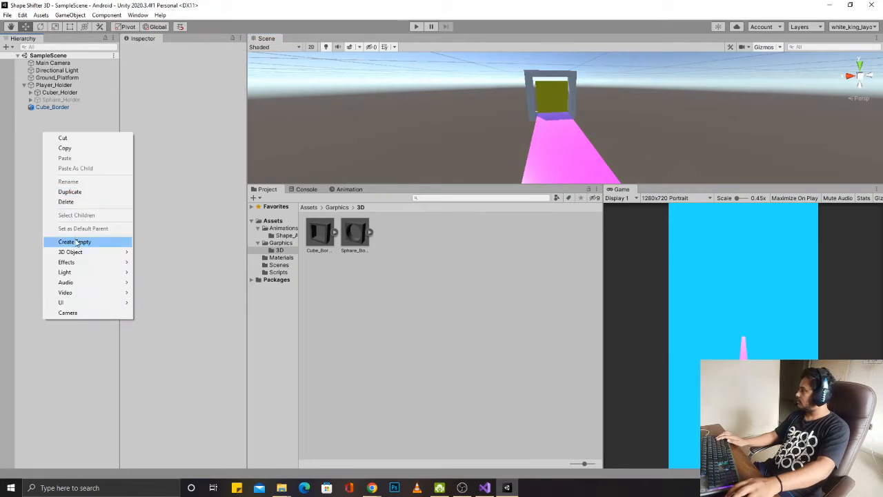
left_click(69, 241)
type("Cub")
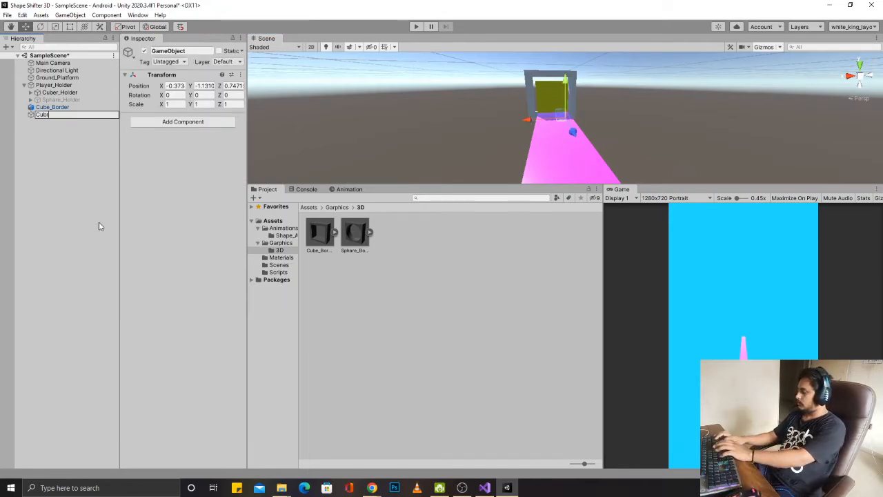
type("e_")
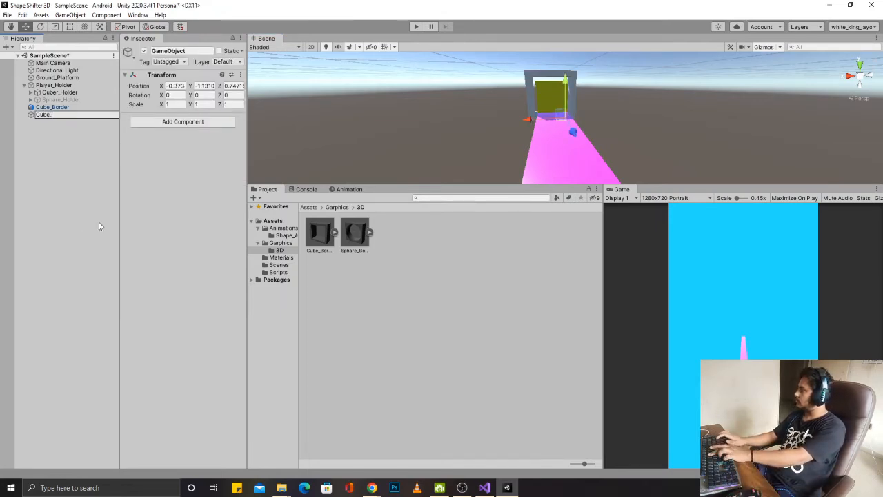
type("Border")
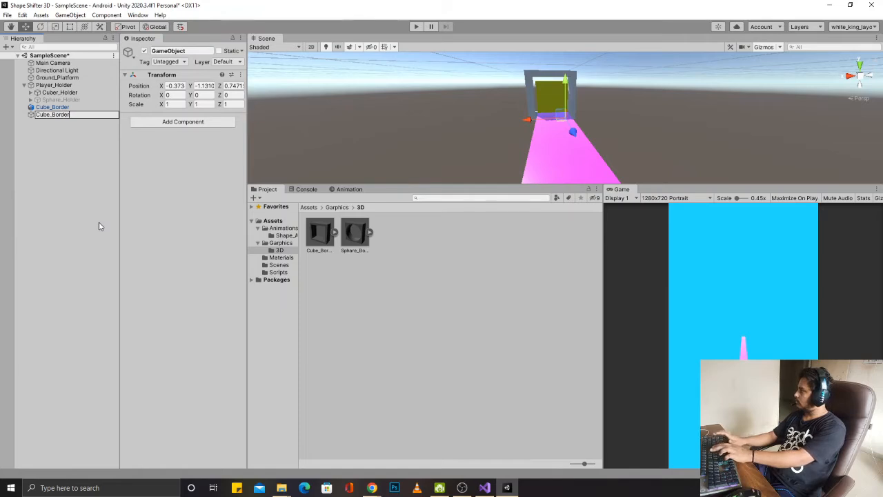
type("_Holder")
key("Return")
key("ctrl+s")
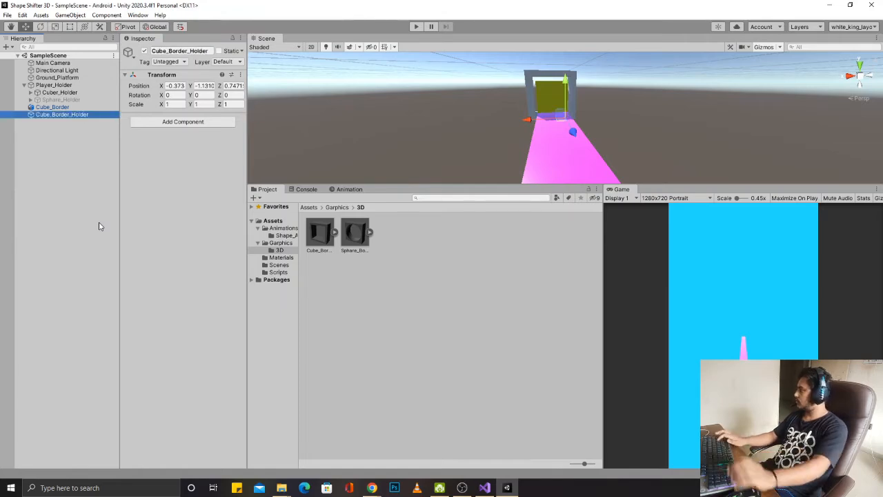
Step: Reset the Transform of Cube_Border_Holder and make Cube_Border its child
left_click(240, 75)
left_click(256, 82)
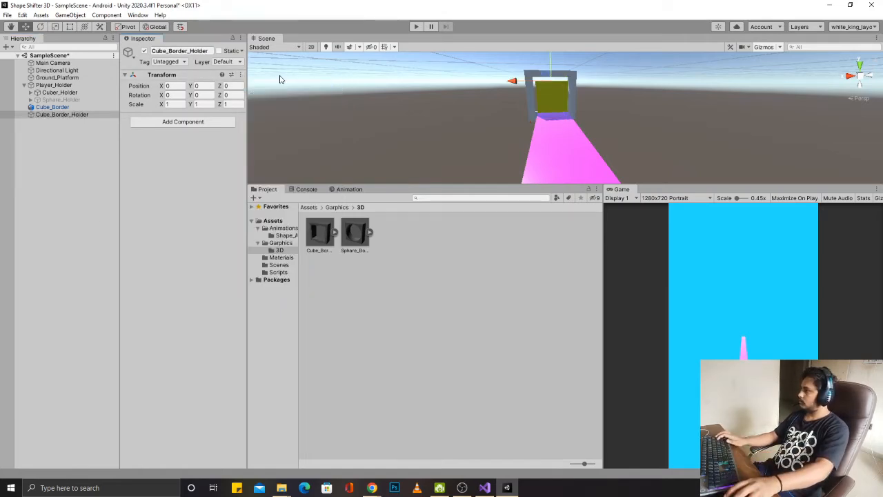
left_click(61, 115)
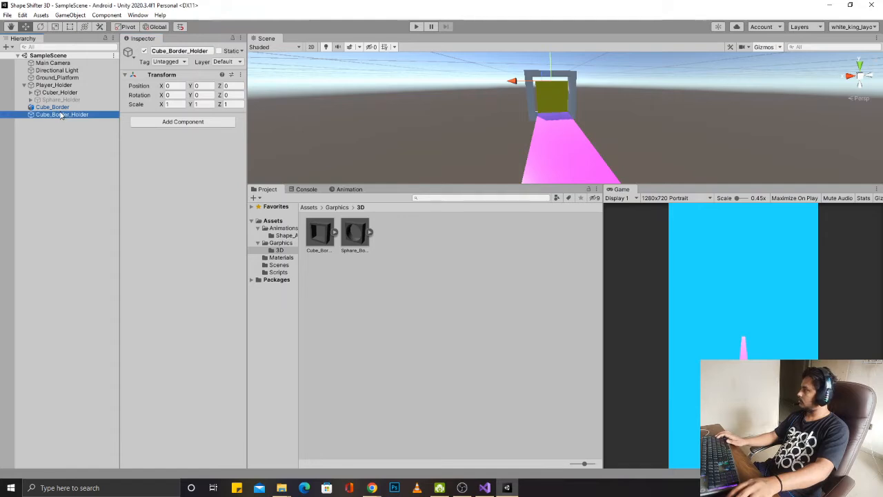
mouse_move(51, 108)
left_mouse_down()
mouse_move(69, 123)
mouse_move(62, 115)
left_mouse_up()
left_click(34, 108)
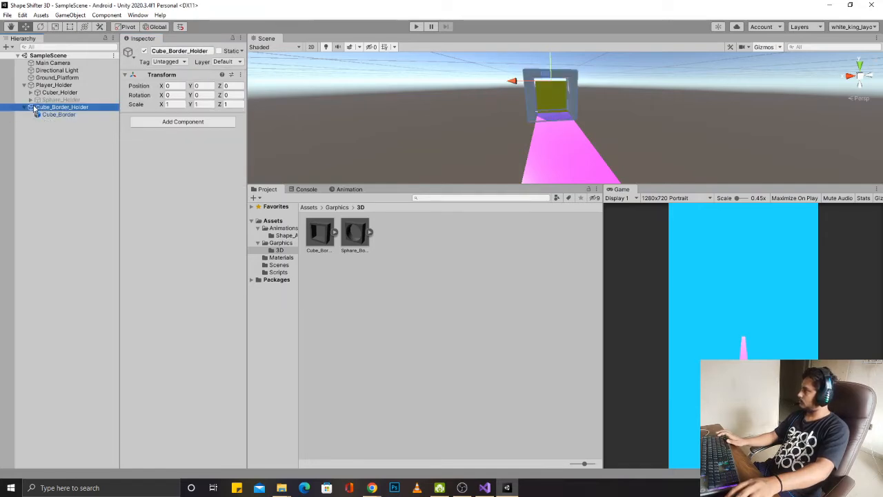
left_click(24, 108)
Step: Try moving Cube_Border_Holder along the track to about 4.61 in Z
middle_click_drag(502, 105, 511, 125)
left_click_drag(511, 125, 668, 199, "alt")
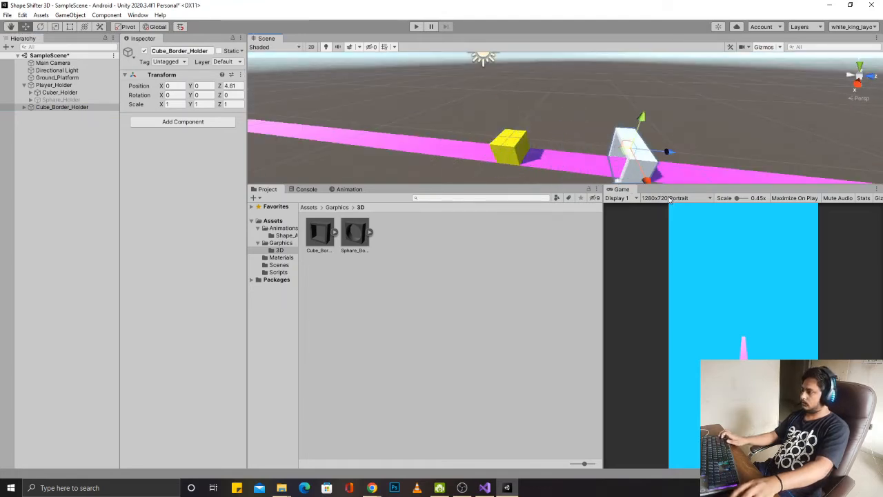
key("ctrl+z")
Step: Duplicate Cube_Border_Holder and delete the Cube_Border child from the copy
left_click(69, 107)
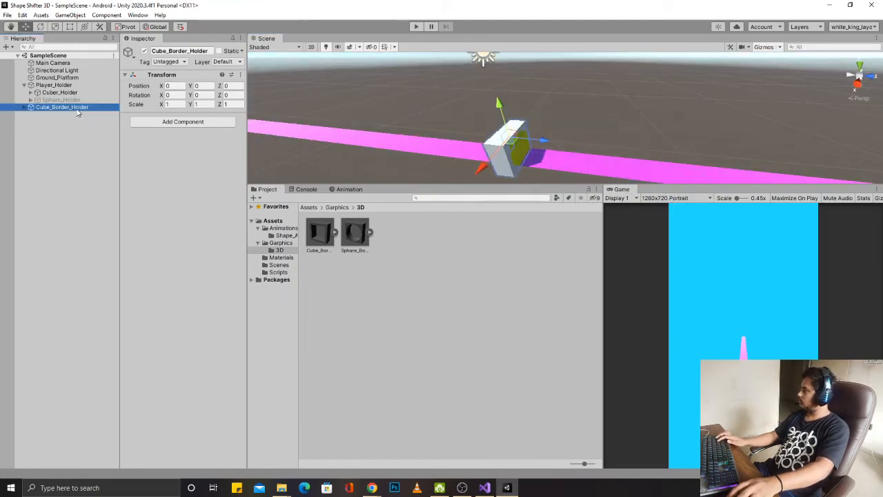
key("ctrl+d")
left_click(25, 115)
left_click(58, 122)
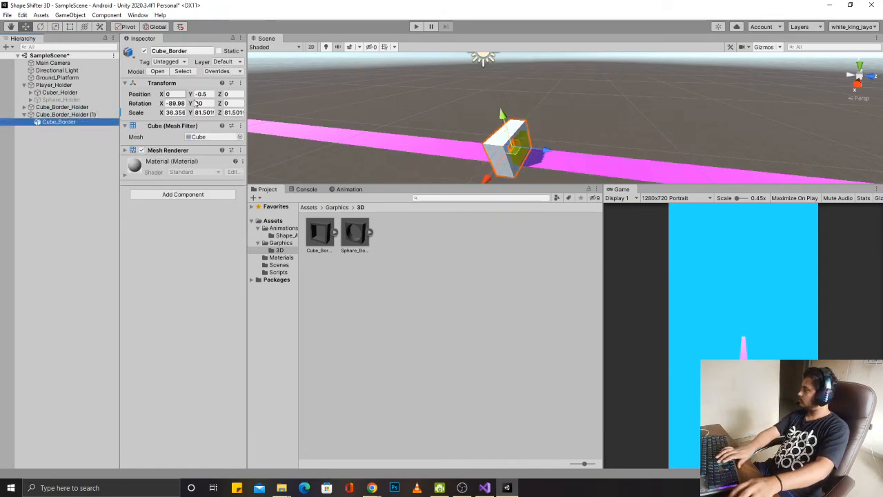
key("Delete")
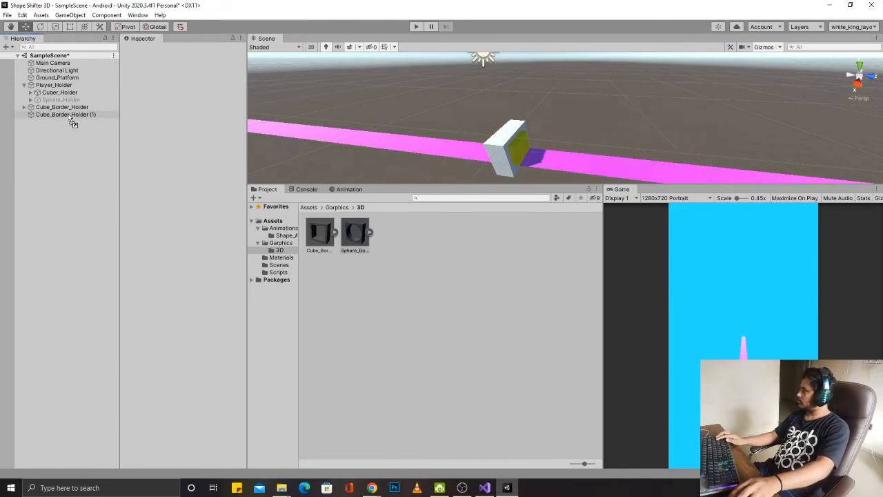
Step: Add the Sphare_Border model under the duplicated holder with Y rotation 90 and Y position -0.5
left_click_drag(73, 123, 69, 116)
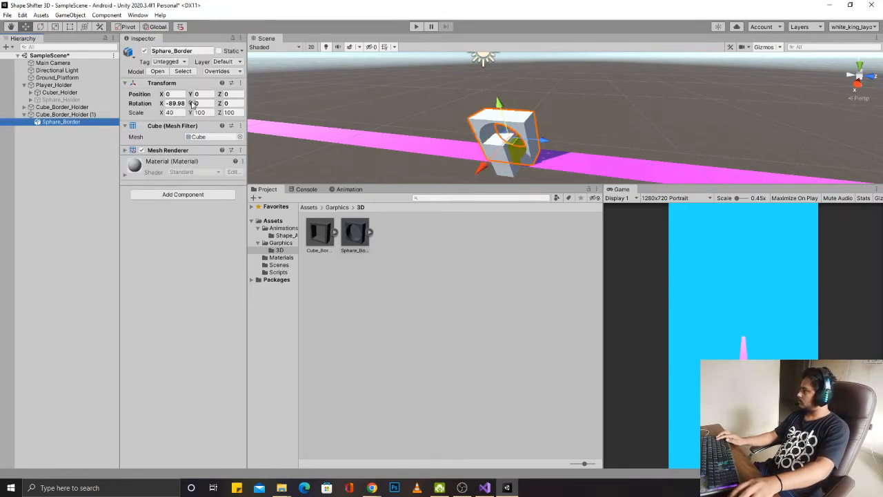
left_click(196, 102)
type("90")
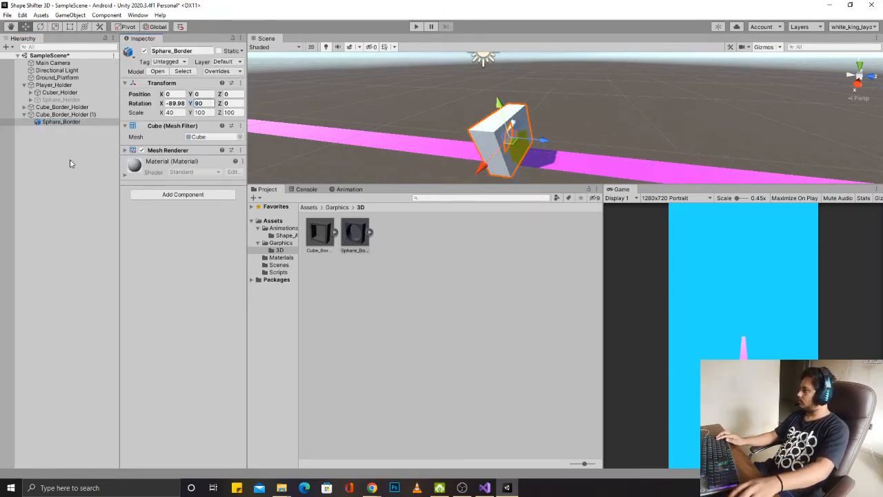
left_click(198, 94)
type("-0.5")
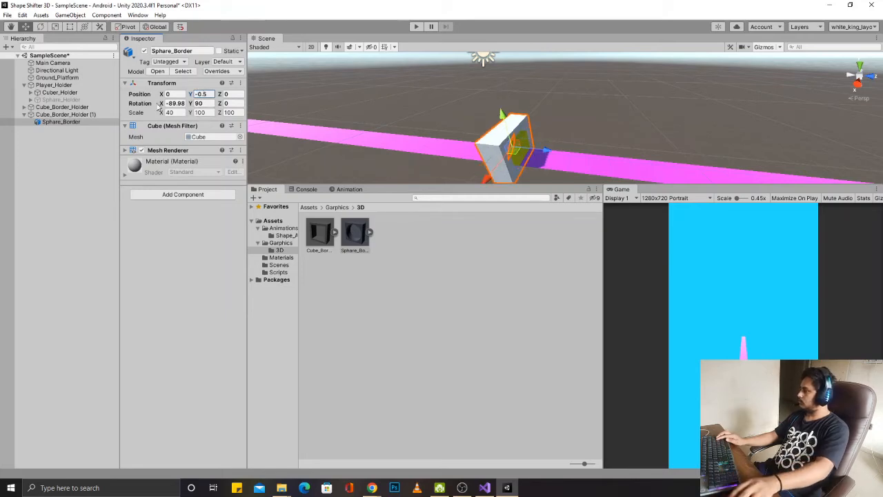
Step: Copy the Transform component values of Cube_Border onto Sphare_Border and save the scene
left_click(23, 108)
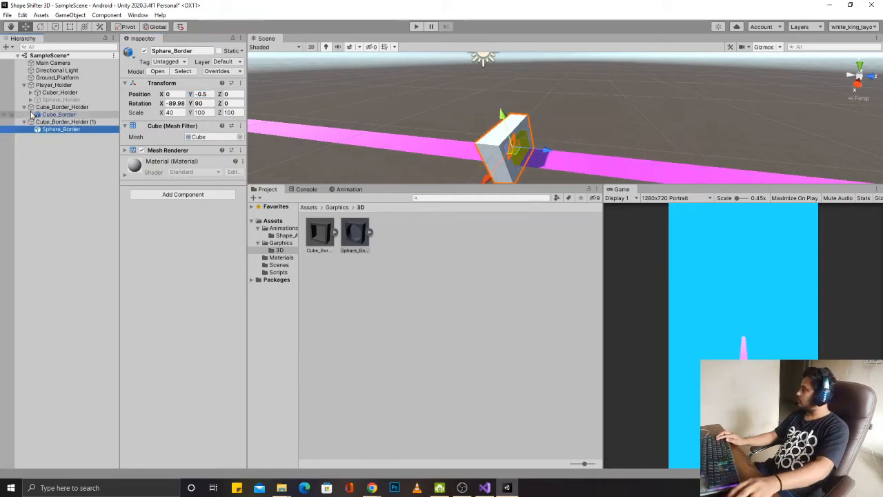
left_click(42, 116)
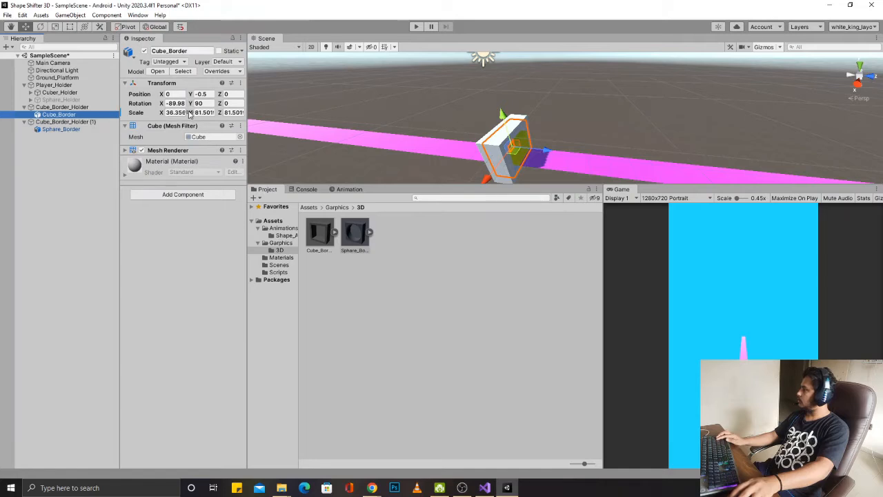
left_click(241, 82)
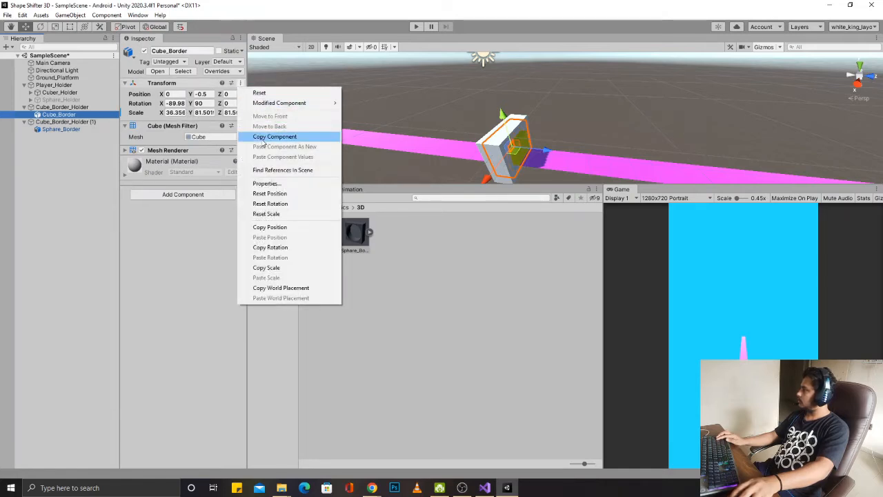
left_click(263, 140)
left_click(60, 129)
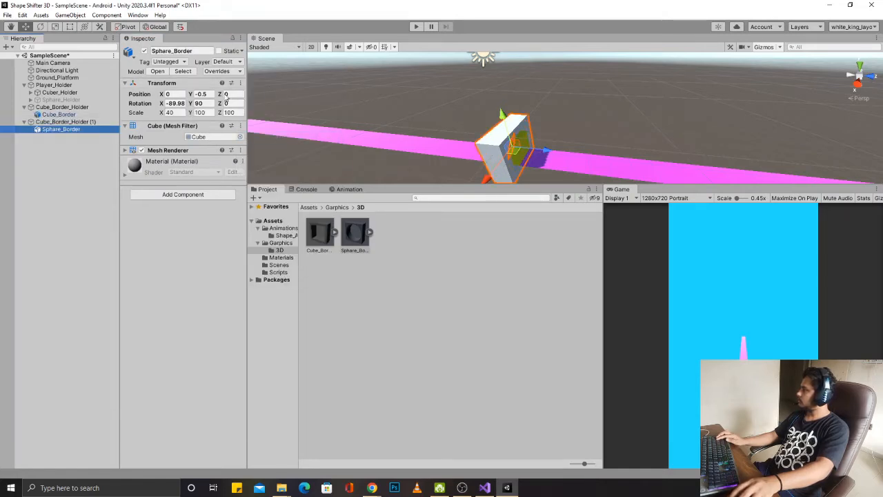
left_click(241, 83)
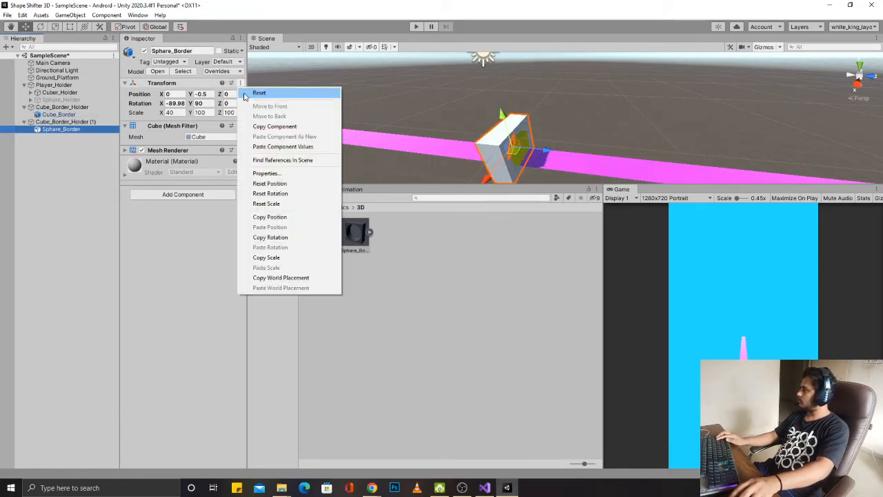
left_click(268, 146)
key("ctrl+s")
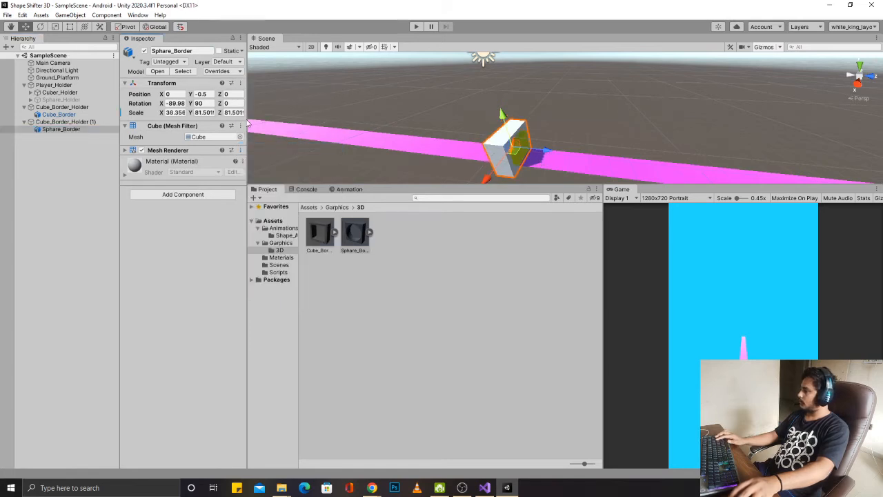
Step: Compare the two border objects and deactivate Cube_Border_Holder
left_click(47, 115)
left_click(54, 130)
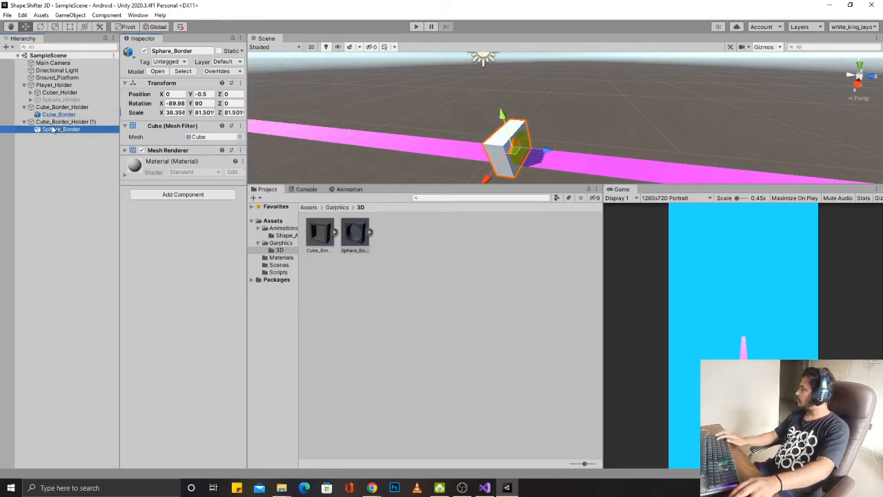
left_click(55, 115)
left_click(58, 122)
left_click(62, 107)
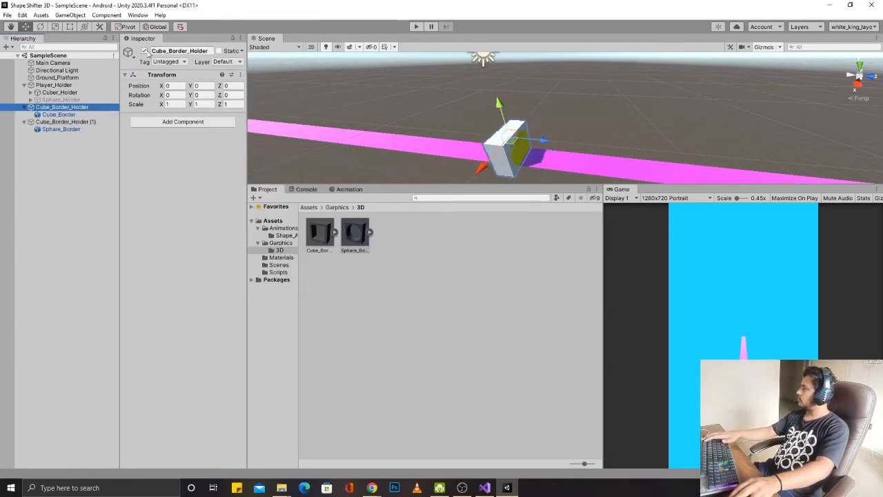
left_click(144, 51)
Step: Rename the duplicated Cube_Border_Holder (1) as Sphare_Border_Holder and save the scene
left_click(69, 123)
key("F2")
type("Spha")
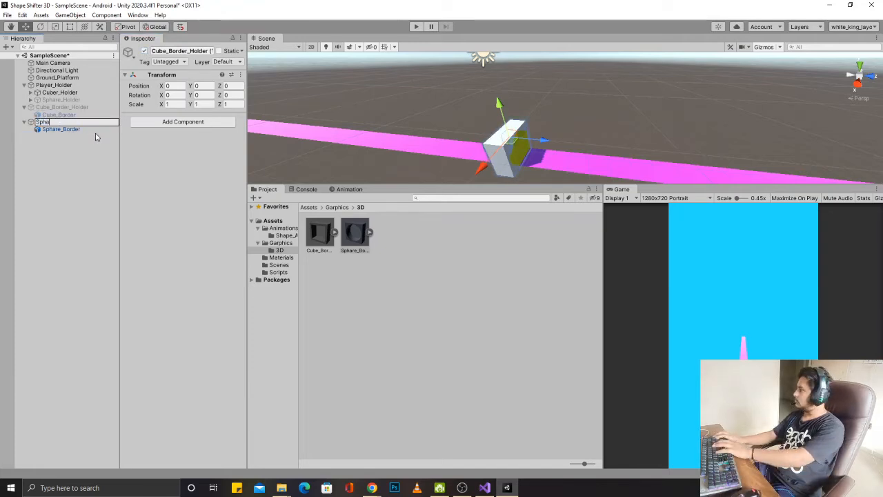
type("re_")
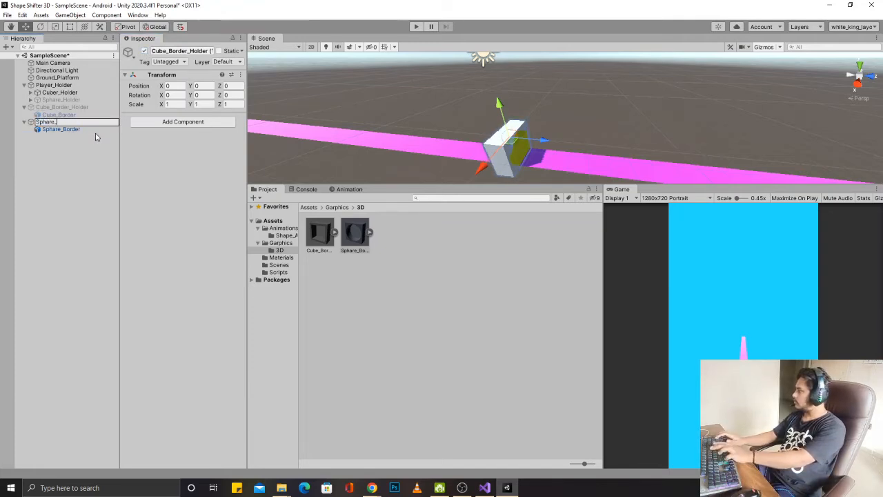
type("Border_")
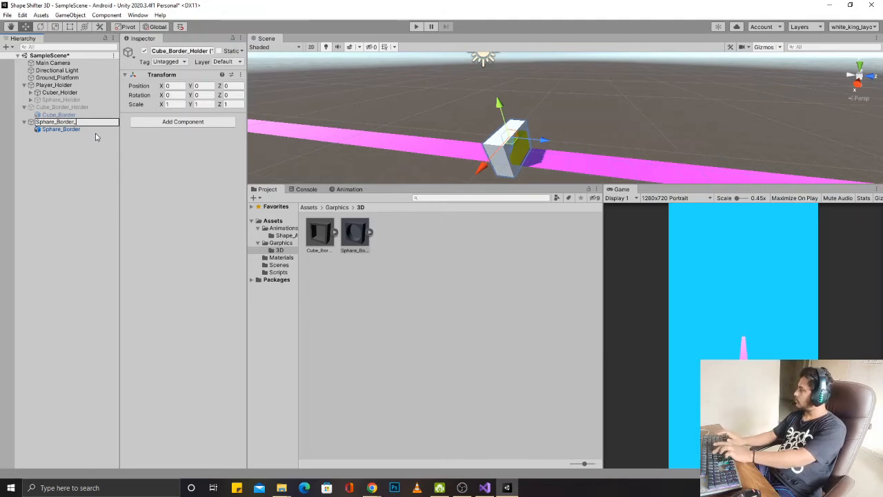
type("Holder")
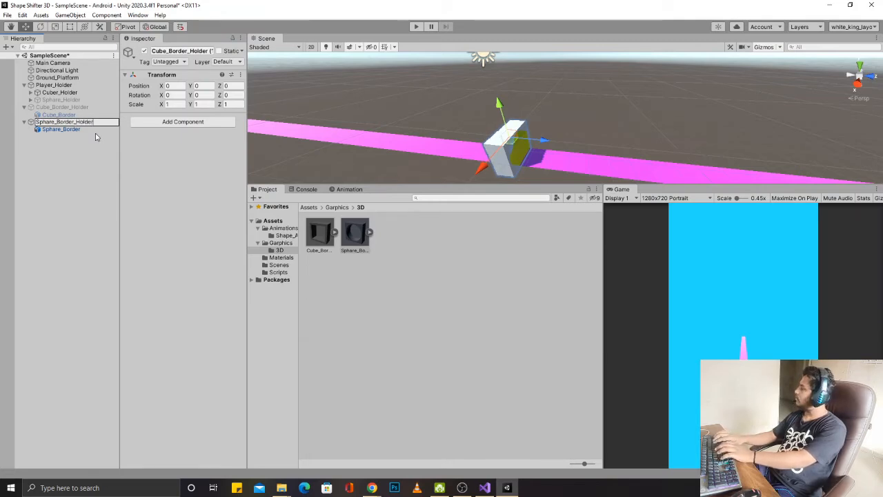
key("Return")
key("ctrl+s")
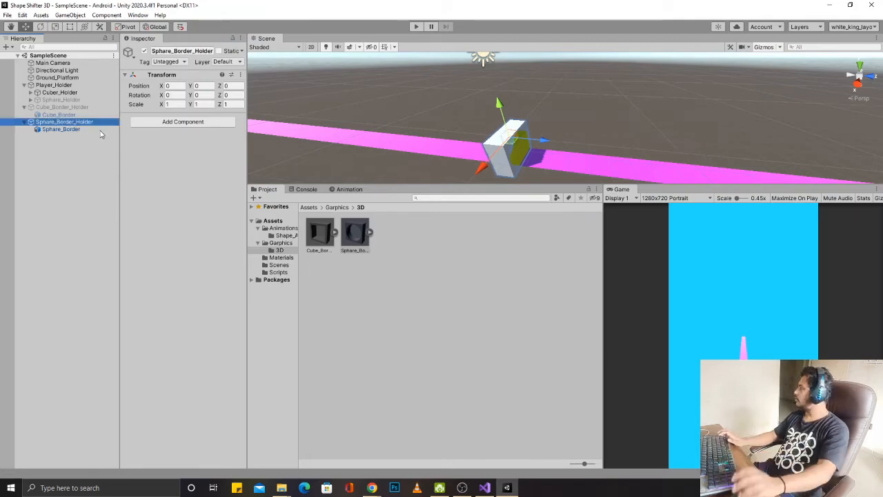
Step: Deactivate Cuber_Holder and activate Sphare_Holder under Player_Holder
left_click(40, 93)
left_click(143, 51)
left_click(55, 99)
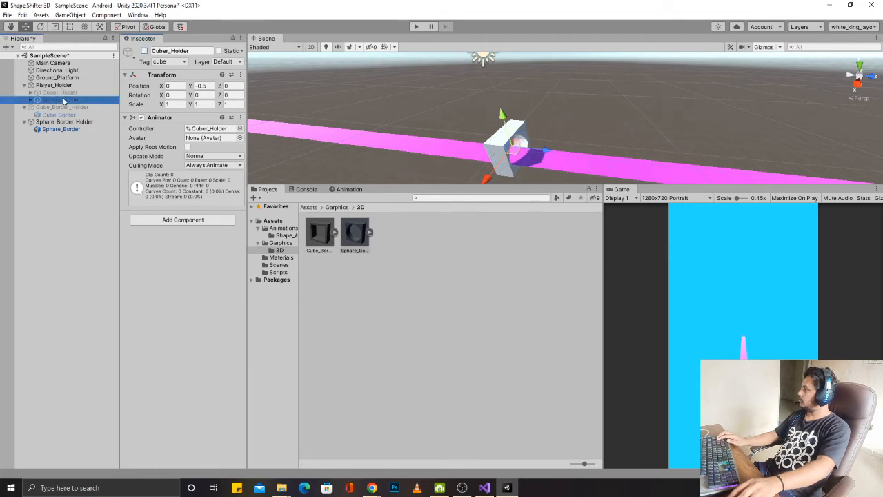
left_click(144, 51)
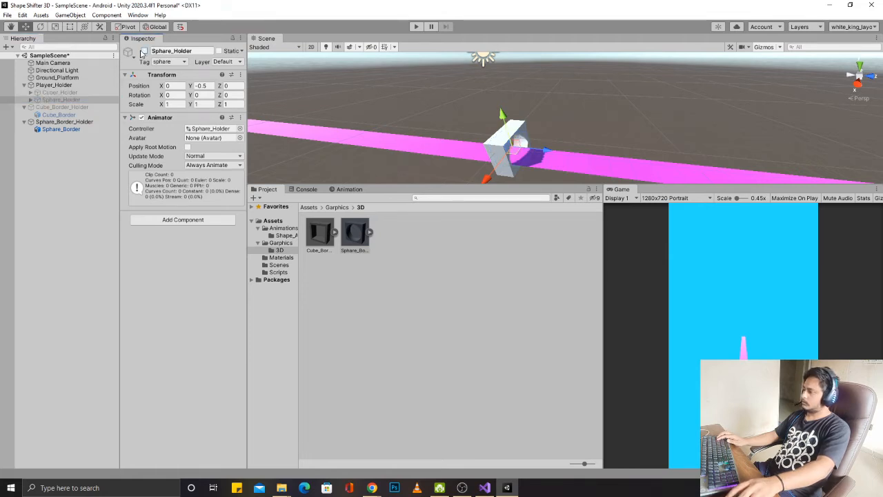
left_click(143, 51)
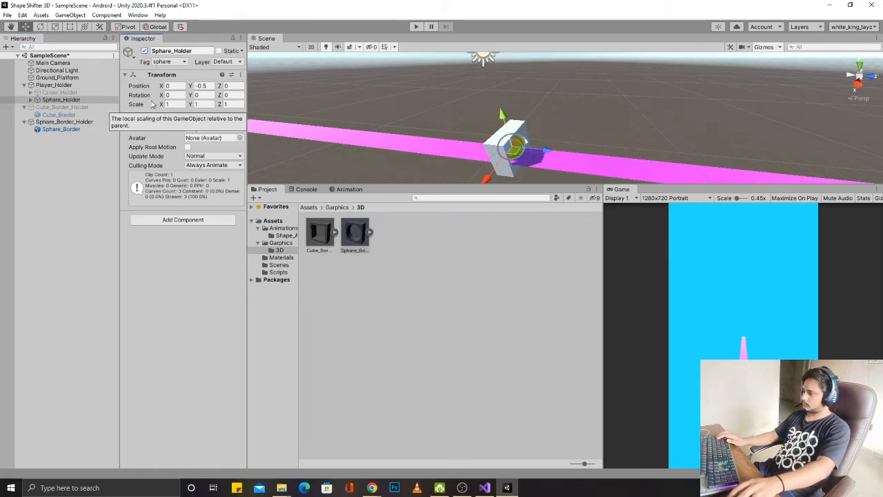
Step: Try sliding Sphare_Border_Holder along the Z axis past the sphere, and undo the move
left_click(83, 123)
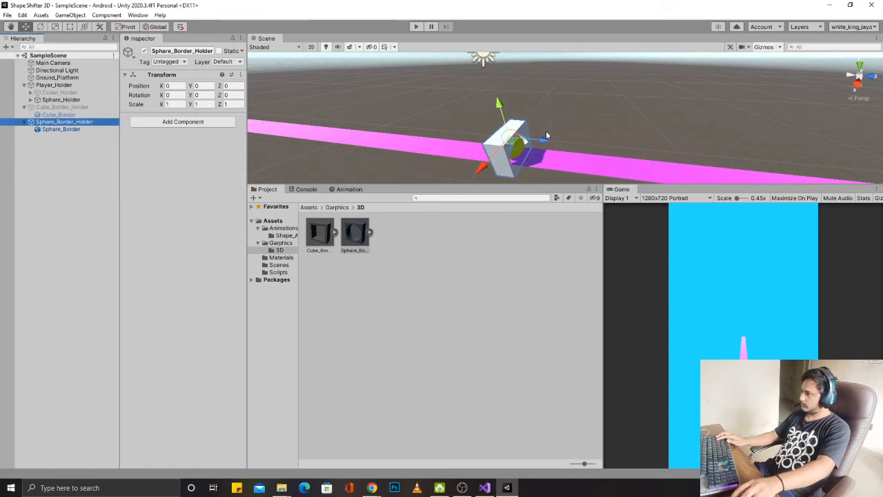
left_click_drag(539, 138, 500, 135)
key("ctrl+z")
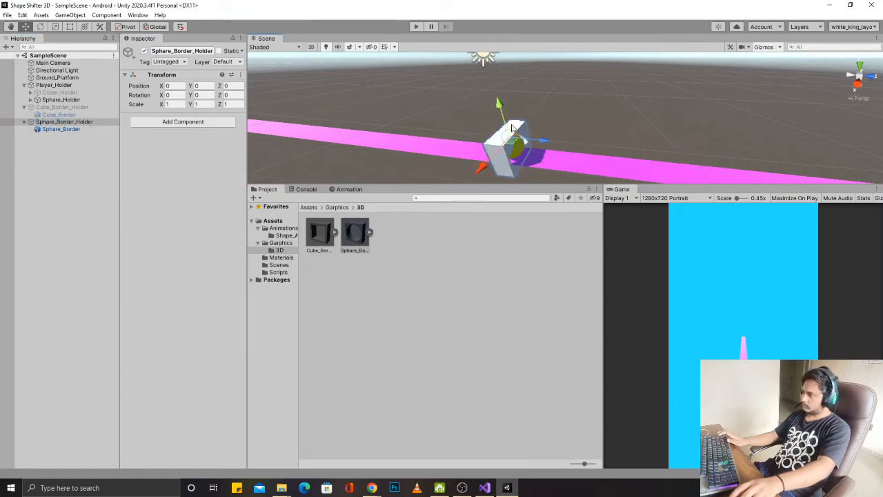
Step: Reactivate Cube_Border_Holder and unpack the Cube_Border and Sphare_Border prefab instances
left_click(61, 107)
left_click(144, 50)
left_click(61, 114)
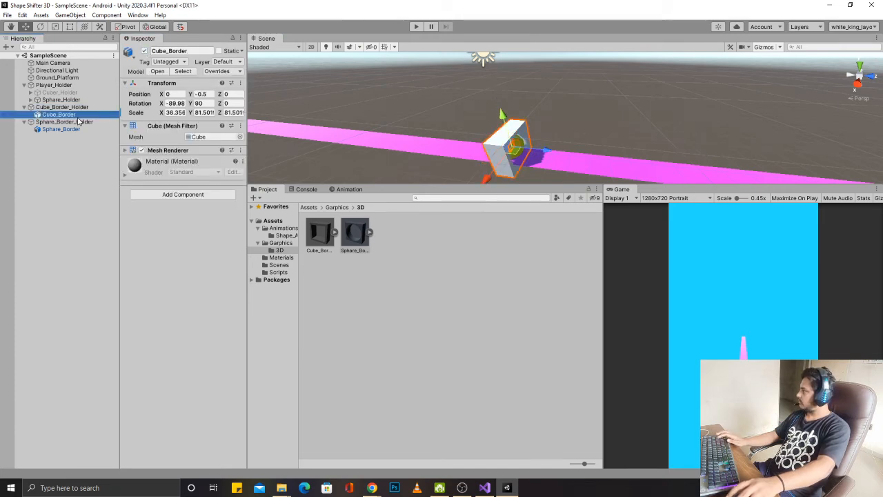
right_click(78, 116)
mouse_move(143, 230)
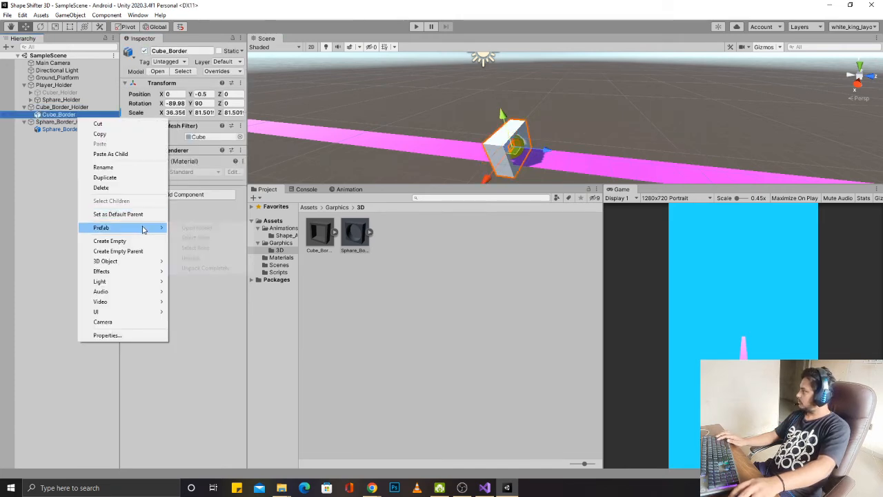
left_click(197, 256)
right_click(78, 131)
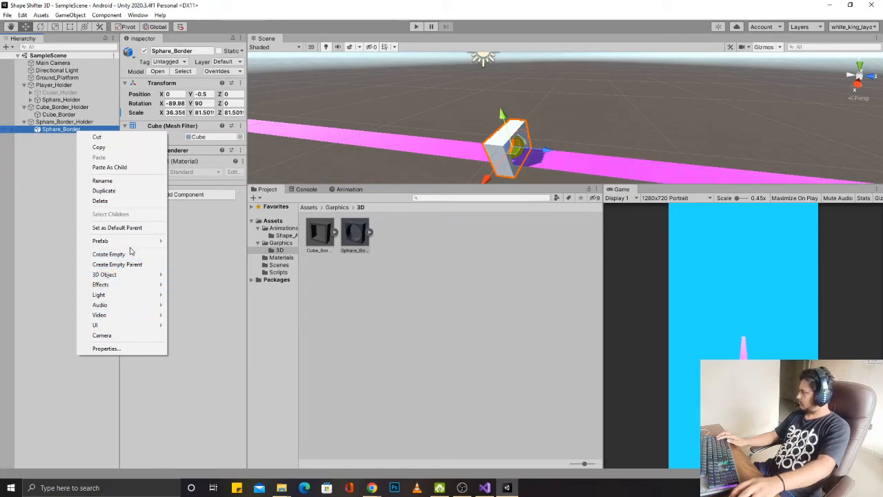
mouse_move(131, 243)
left_click(200, 272)
left_click(55, 158)
Step: Duplicate the Yellow material in the Materials folder as Gray and change its albedo colour to a medium grey
left_click_drag(64, 122, 69, 117)
left_click(69, 114)
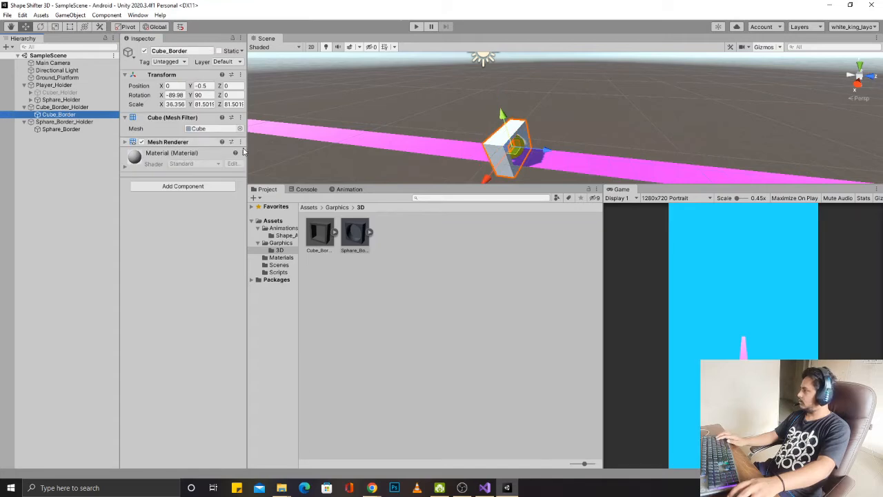
left_click(275, 257)
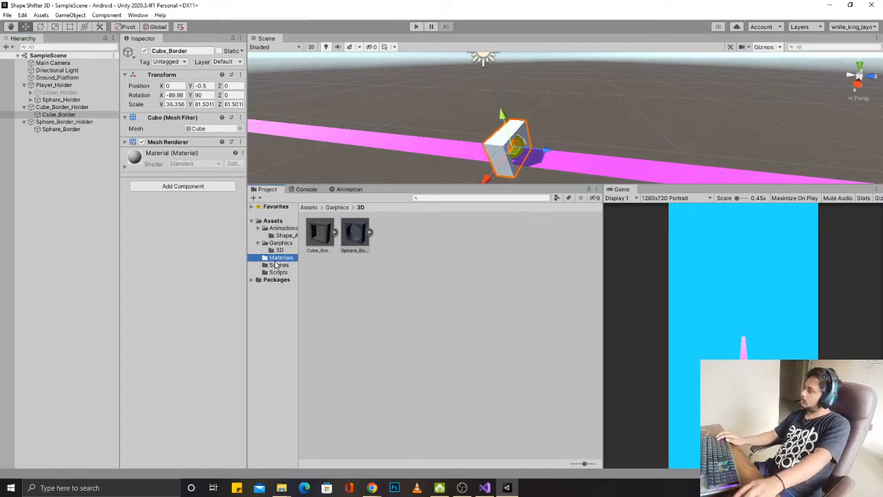
left_click(362, 241)
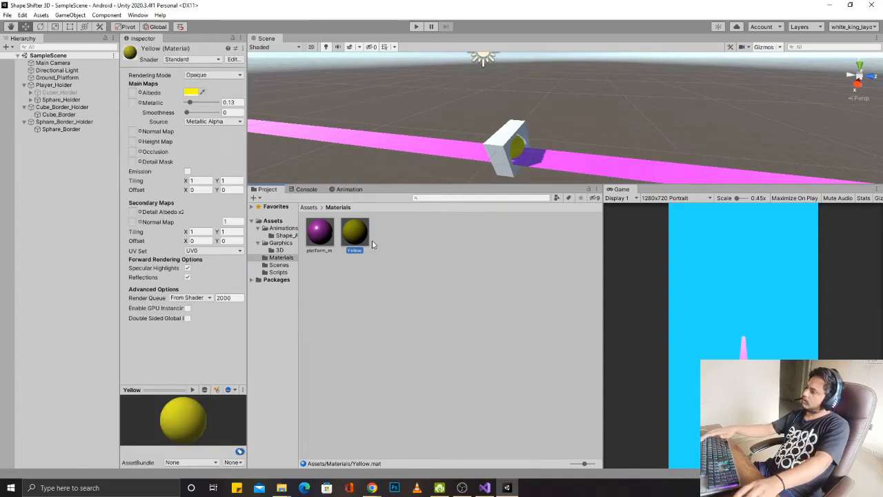
key("ctrl+d")
type("Gray")
key("Return")
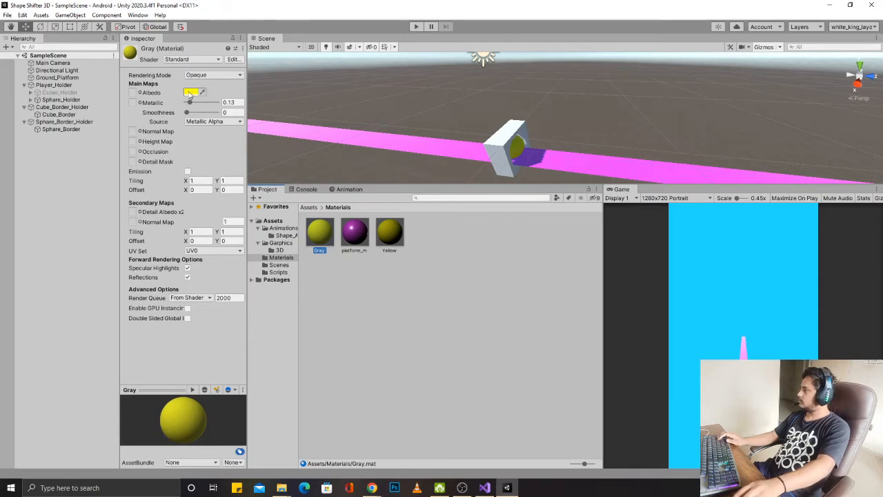
left_click(191, 92)
left_click_drag(231, 153, 215, 166)
left_click(289, 84)
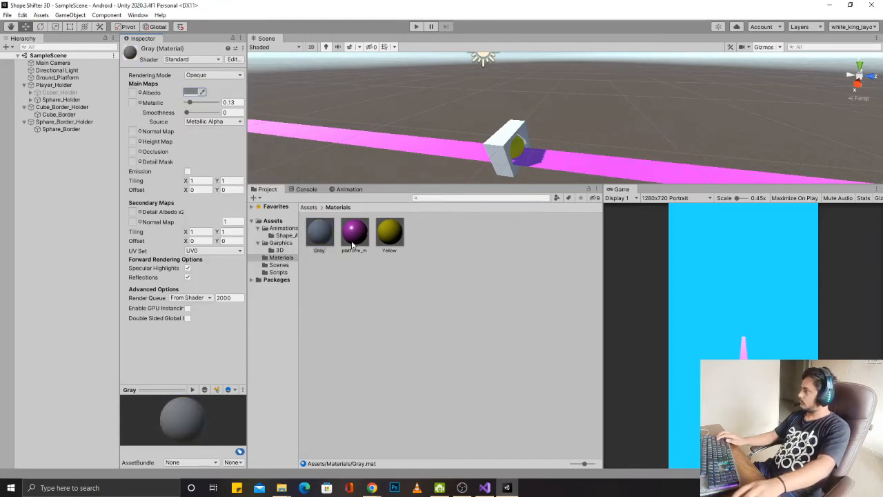
Step: Apply the Gray material to Cube_Border and check it by switching Sphare_Border_Holder off and on again
left_click_drag(319, 234, 491, 169)
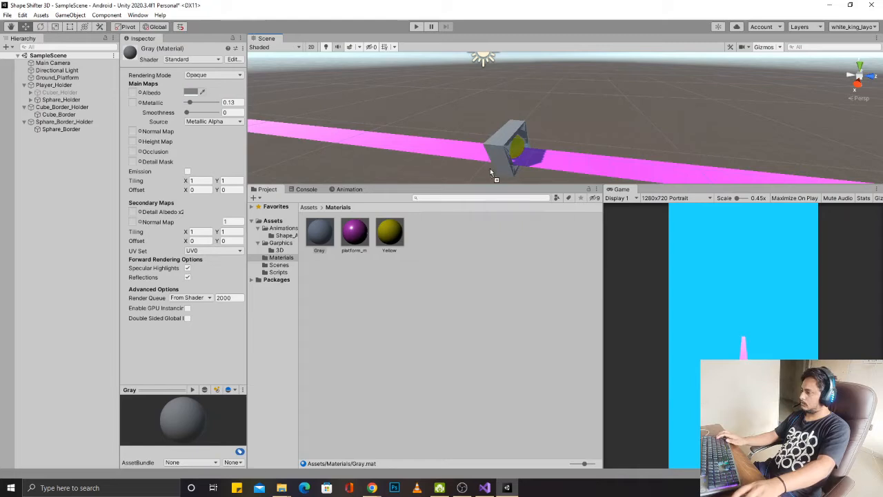
left_click(64, 121)
left_click(144, 51)
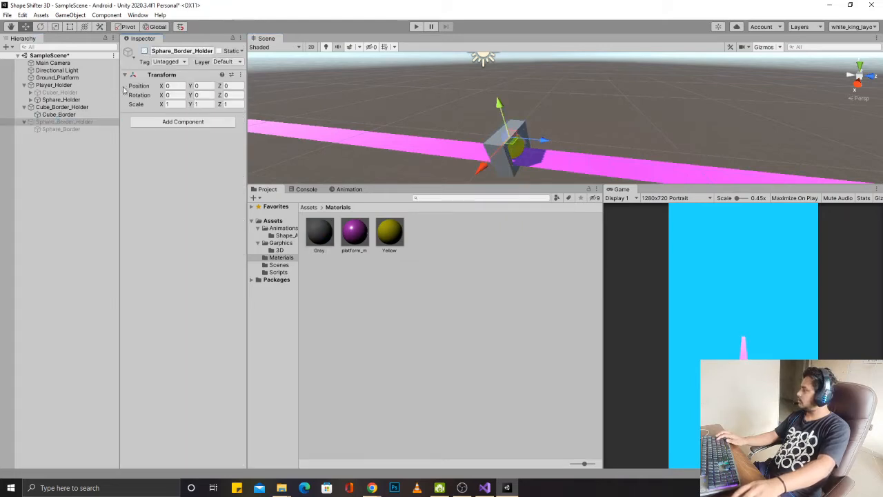
left_click(71, 122)
left_click(144, 51)
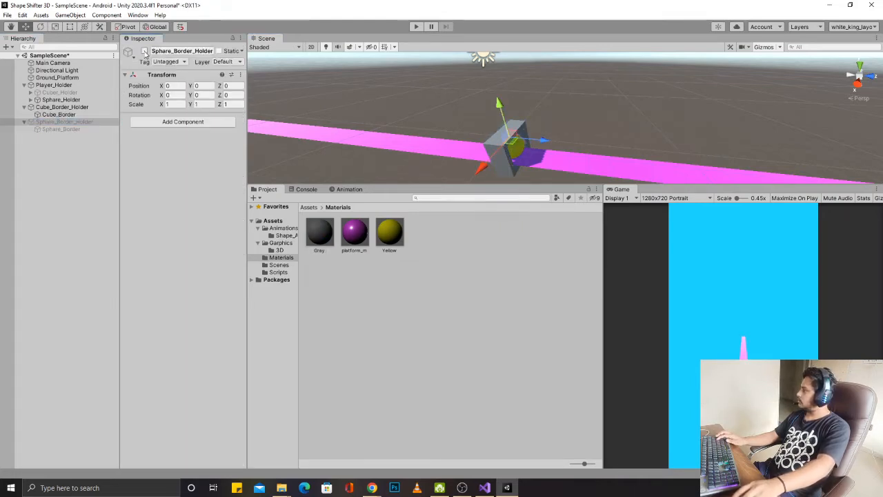
Step: Apply the Gray material to Sphare_Border with Cube_Border_Holder deactivated, and save the scene
left_click(80, 107)
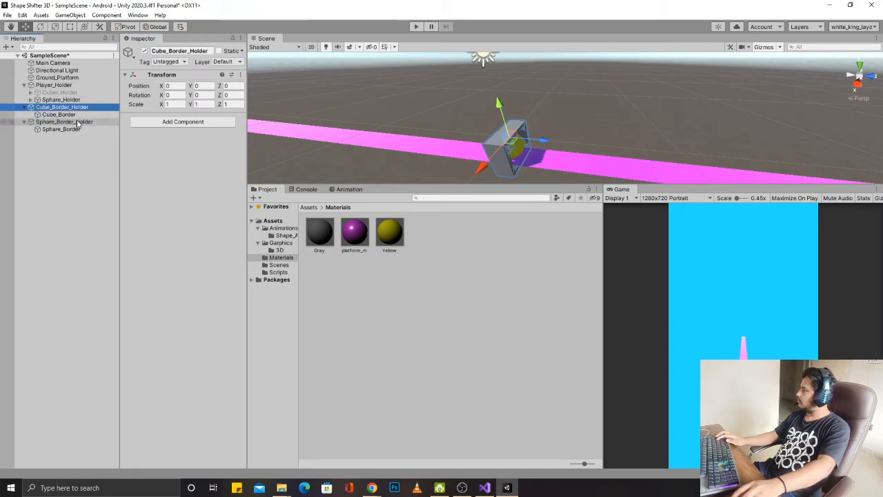
left_click(144, 51)
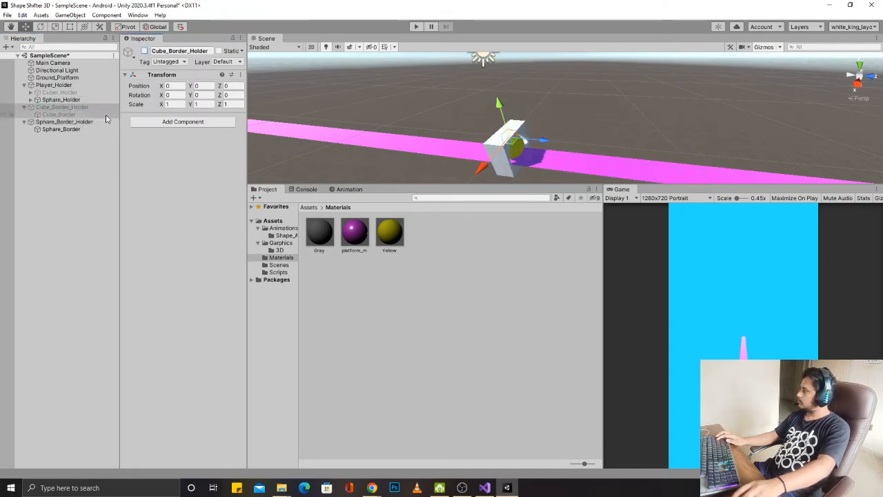
left_click_drag(329, 232, 499, 144)
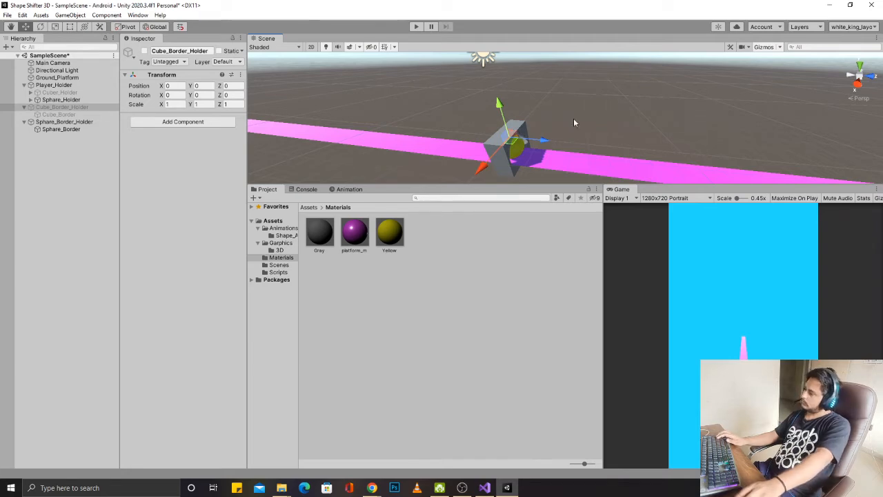
key("ctrl+s")
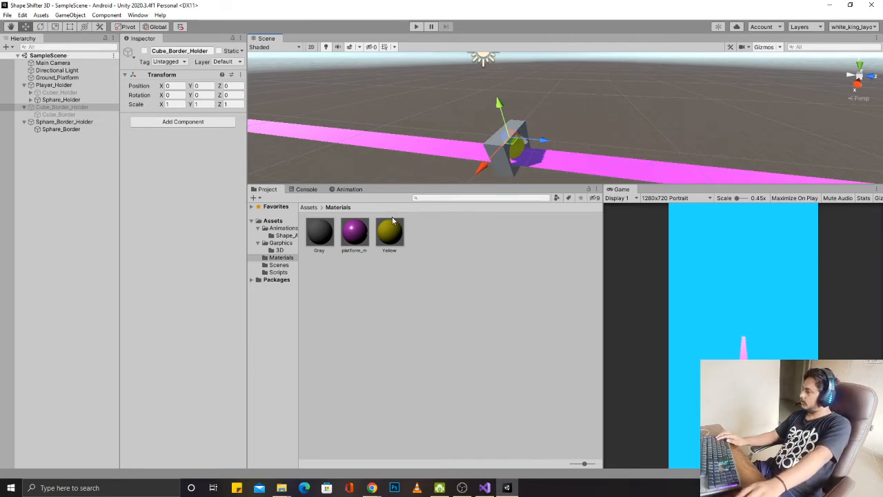
Step: Try the Yellow material on Sphare_Border and undo it
left_click_drag(389, 241, 505, 162)
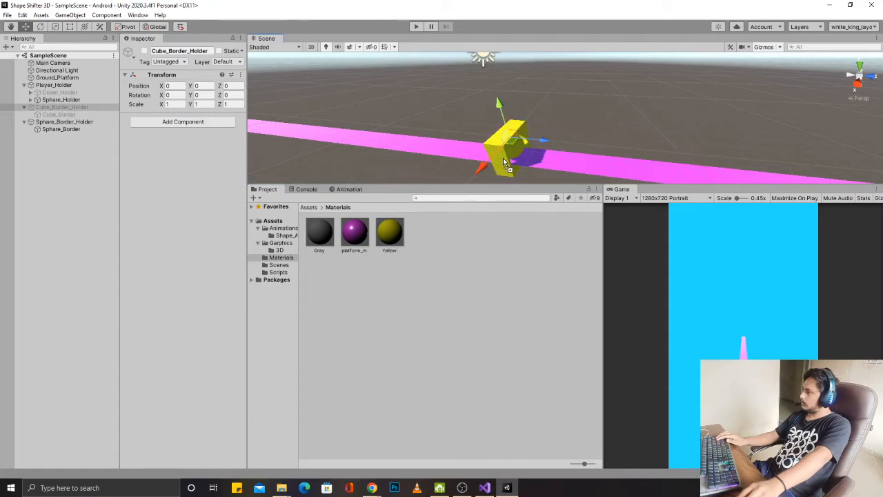
key("ctrl+z")
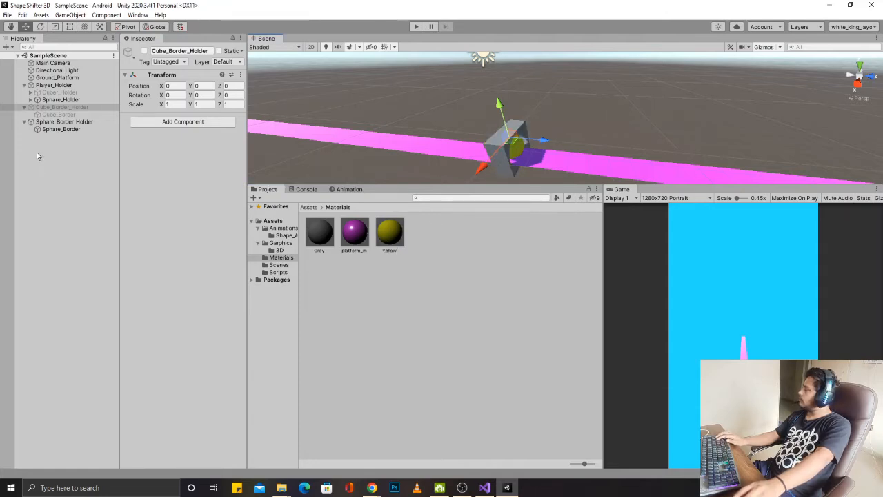
Step: Duplicate the Yellow material as Red and set its albedo colour to orange-red FF3D00
left_click(388, 238)
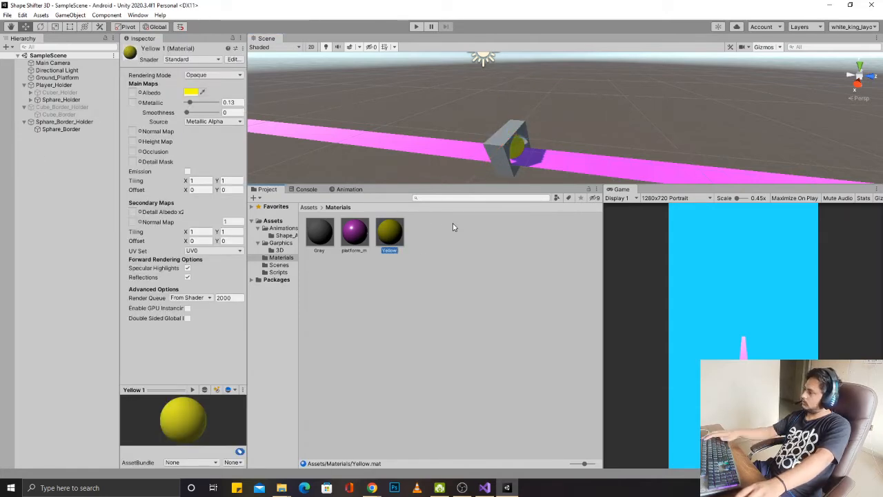
key("ctrl+d")
type("Red")
key("Return")
left_click(192, 92)
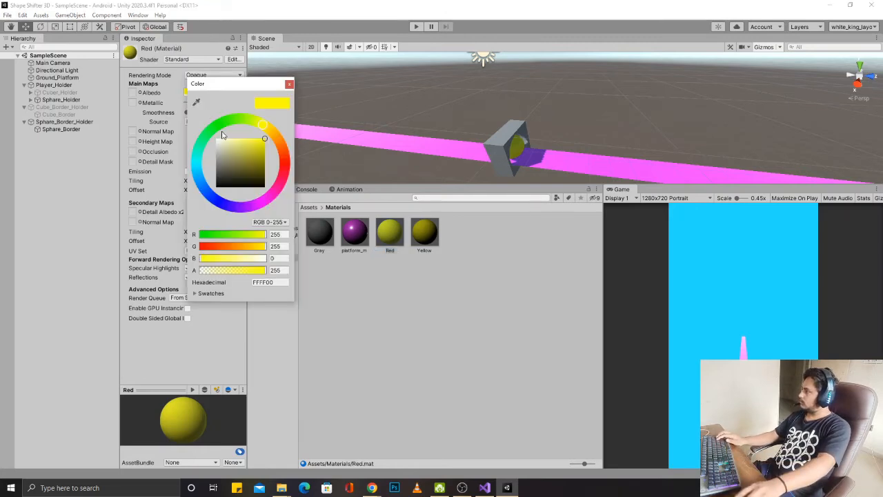
left_click(279, 142)
left_click_drag(278, 142, 293, 159)
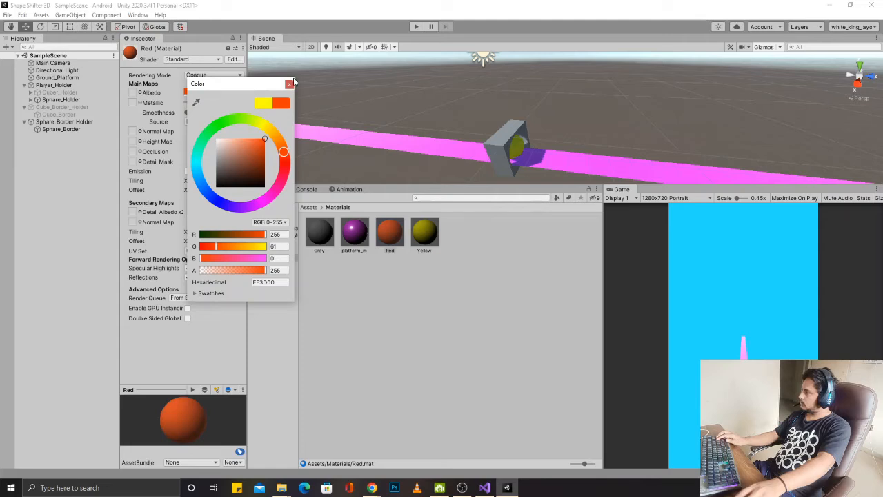
left_click(289, 85)
Step: Try the Red material on Sphare_Border and undo it
left_click_drag(390, 232, 500, 162)
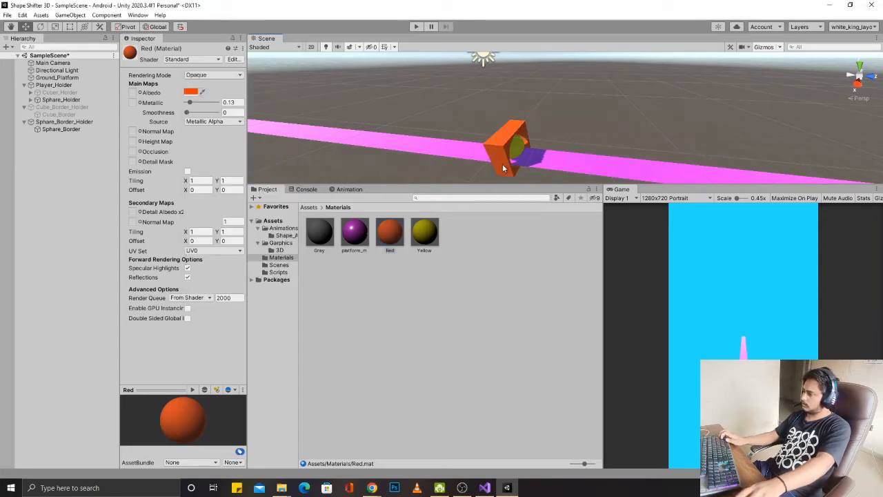
key("ctrl+z")
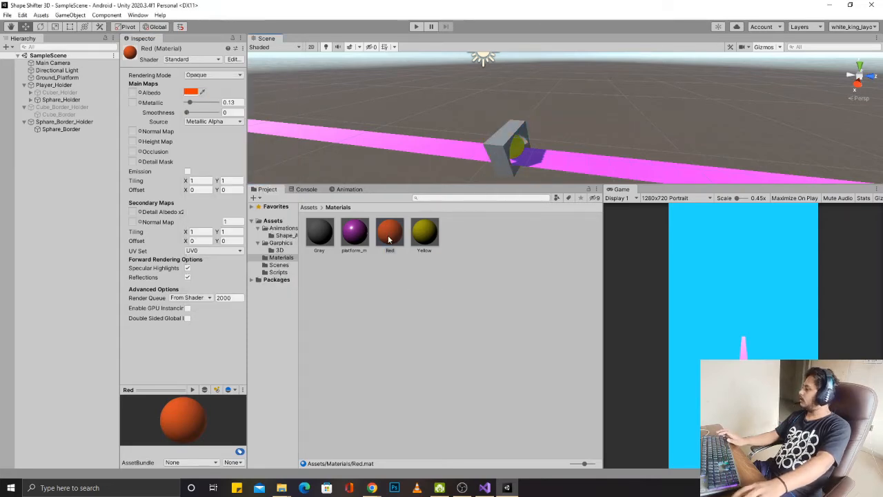
Step: Reactivate Cube_Border_Holder and collapse both border holders in the object hierarchy
left_click(65, 108)
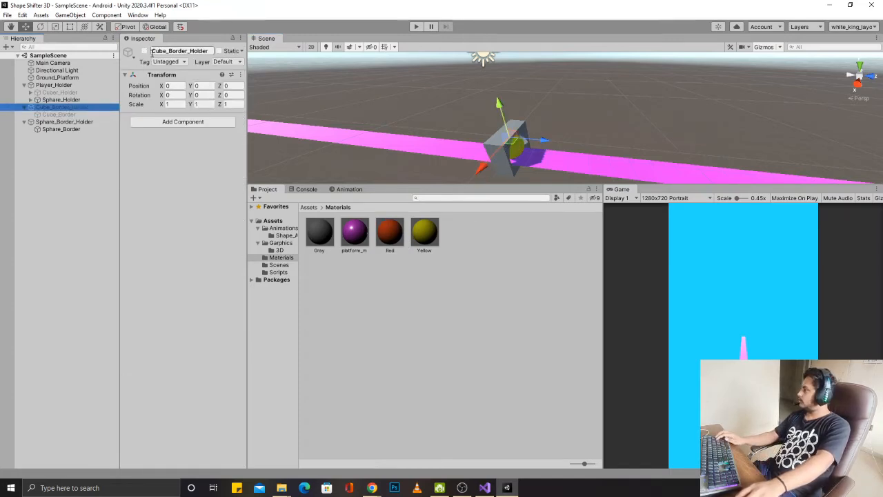
left_click(145, 52)
left_click(145, 52)
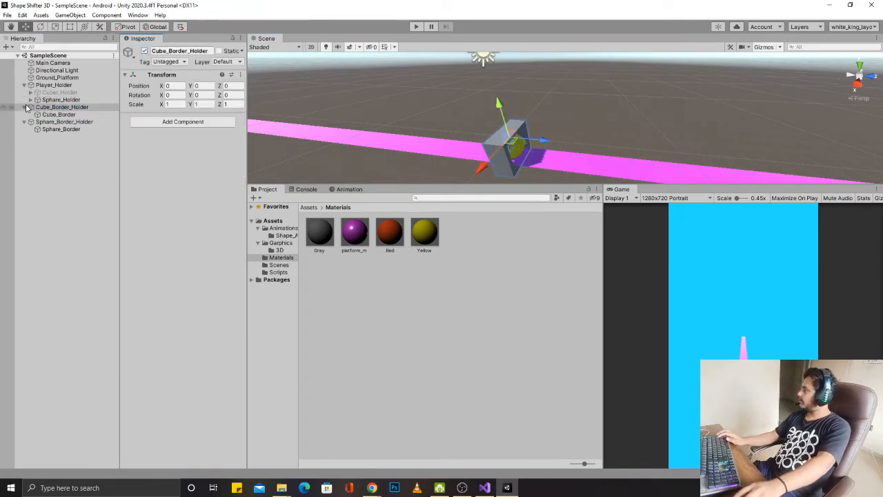
left_click(25, 107)
left_click(25, 115)
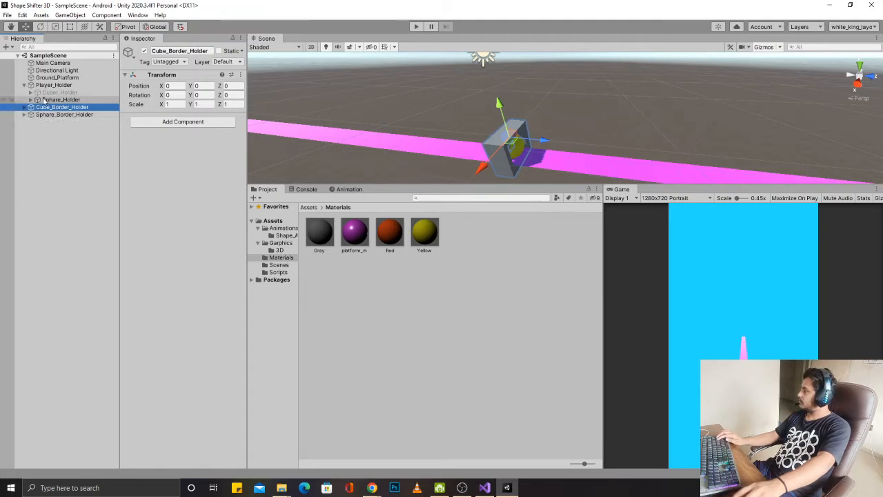
Step: Collapse Player_Holder in the hierarchy, create a folder named Prefebs inside Assets and open it
left_click(25, 84)
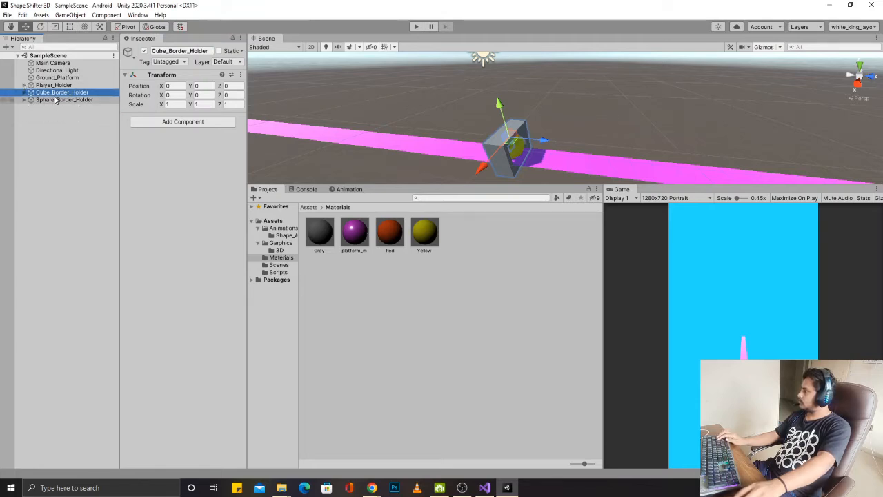
left_click(57, 100)
left_click(60, 93)
left_click(274, 220)
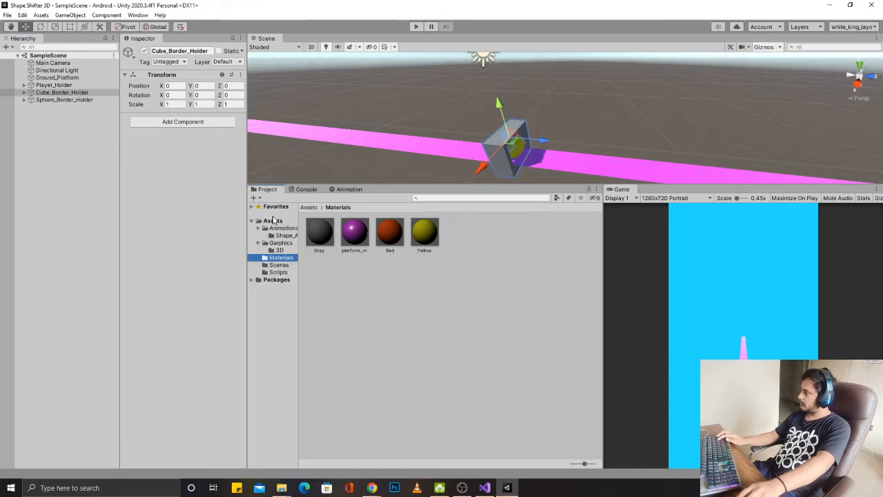
right_click(401, 312)
mouse_move(483, 67)
left_click(572, 68)
type("Prefab")
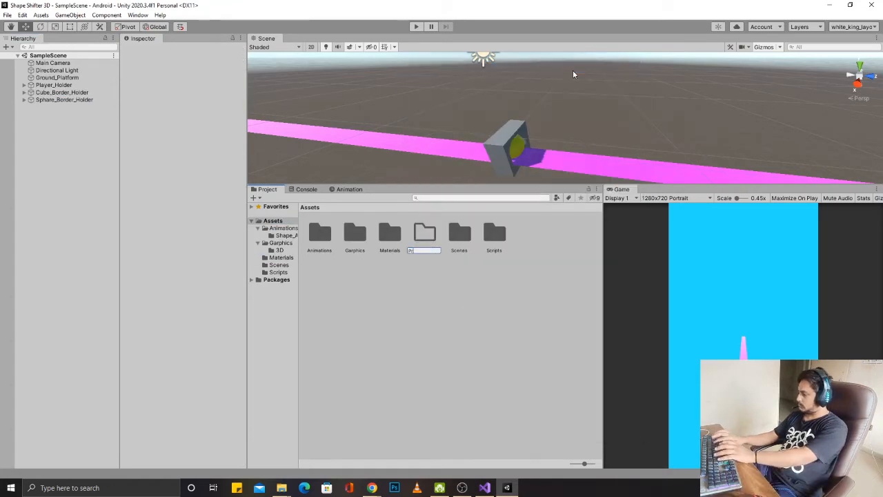
type("s")
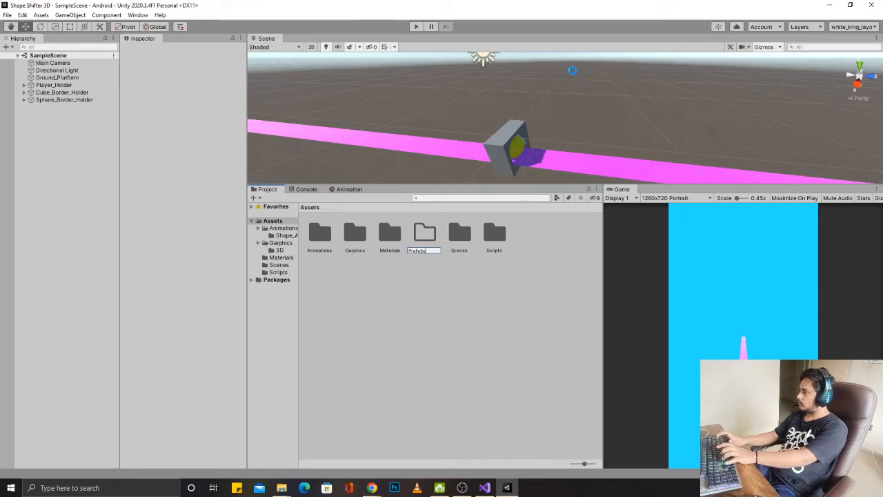
key("Return")
key("Return")
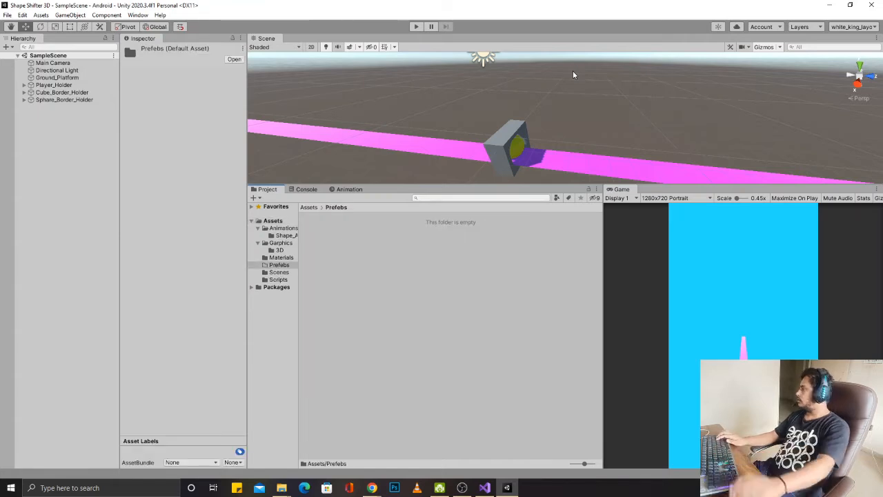
Step: Add a Mesh Collider to the Cube_Border object inside Cube_Border_Holder
left_click(61, 93)
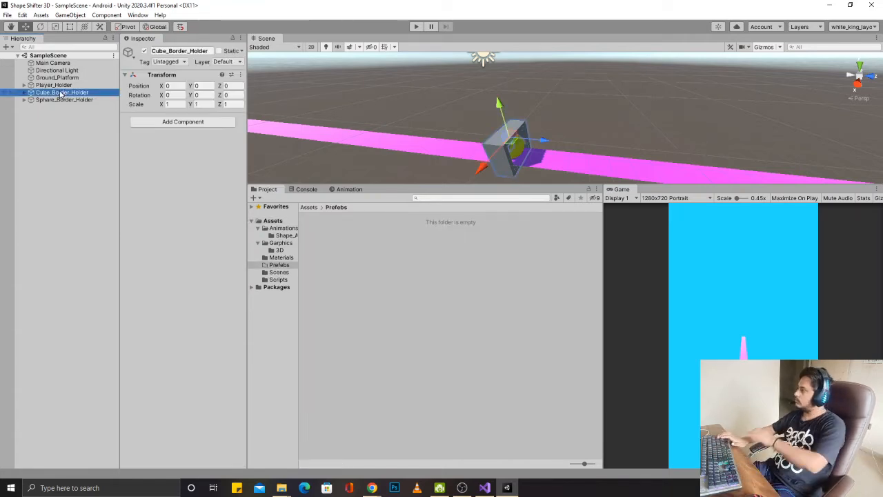
key("Right")
key("Down")
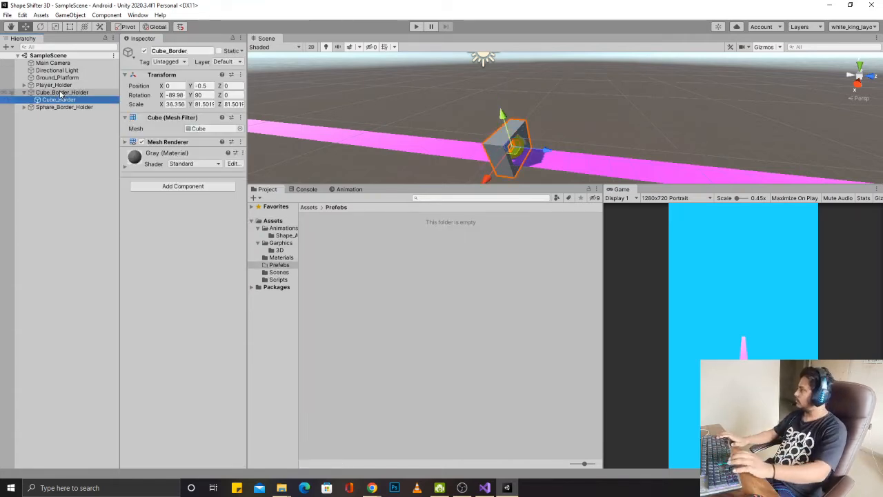
left_click(155, 189)
type("mesh")
key("Return")
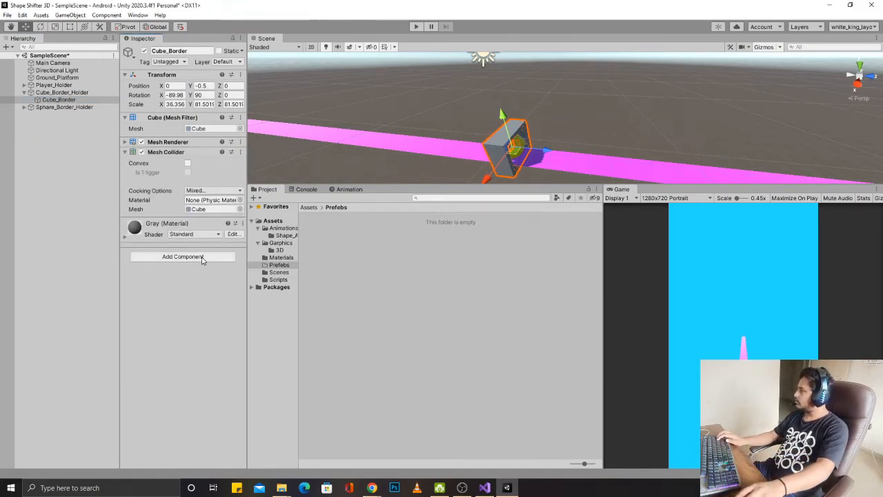
Step: Add a Rigidbody to Cube_Border with gravity off, Continuous collision detection, position frozen on X and Z, and rotation frozen on all axes
left_click(183, 257)
type("Rigi")
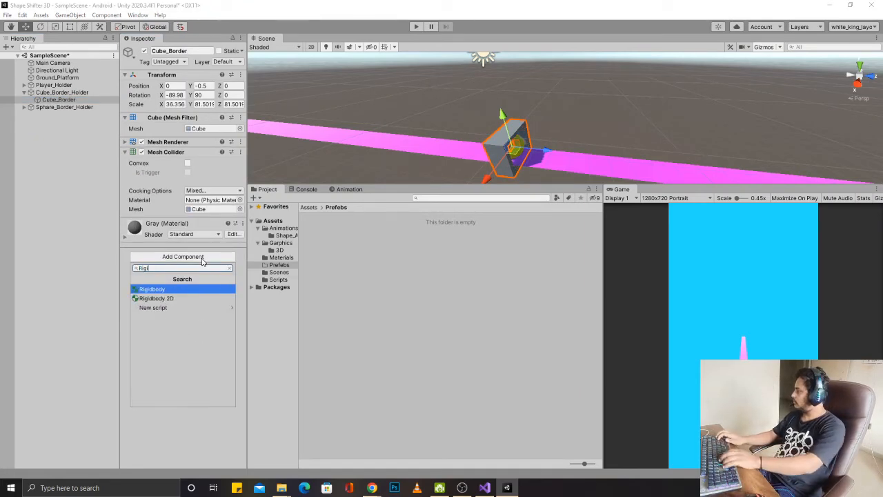
key("Return")
left_click(189, 307)
left_click(188, 316)
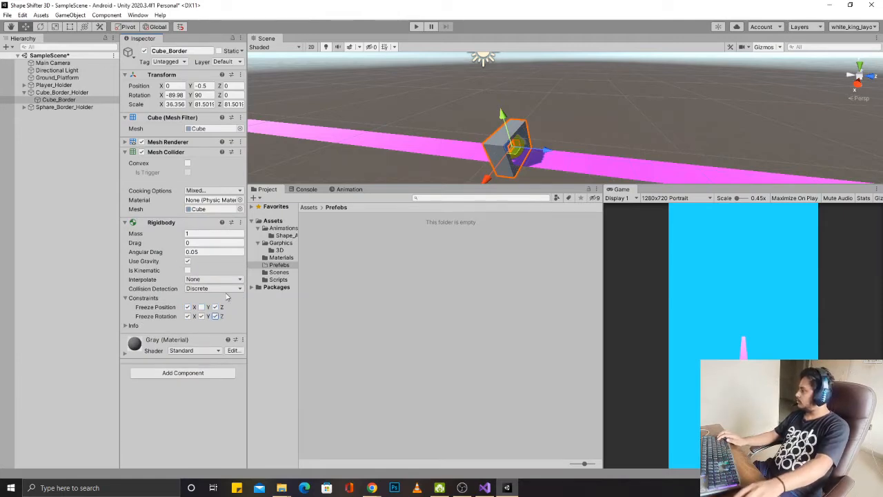
left_click(201, 289)
left_click(207, 307)
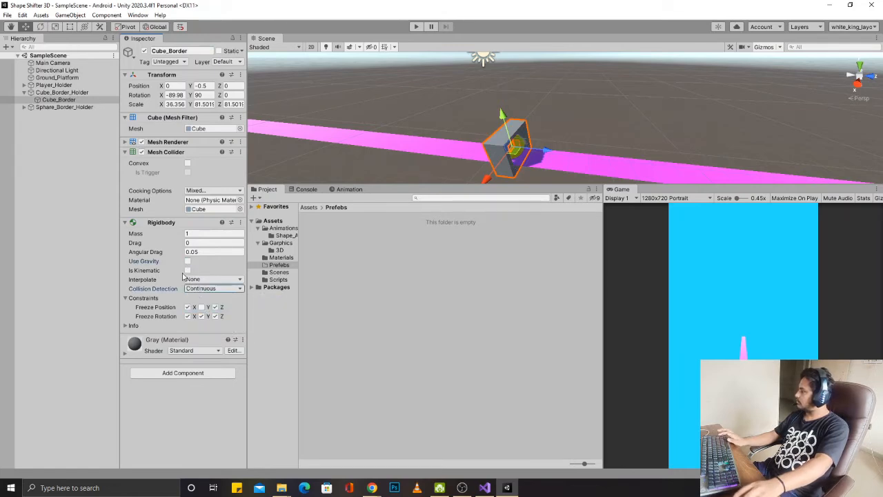
Step: Add a Mesh Collider to the Sphare_Border object inside Sphare_Border_Holder
left_click(29, 108)
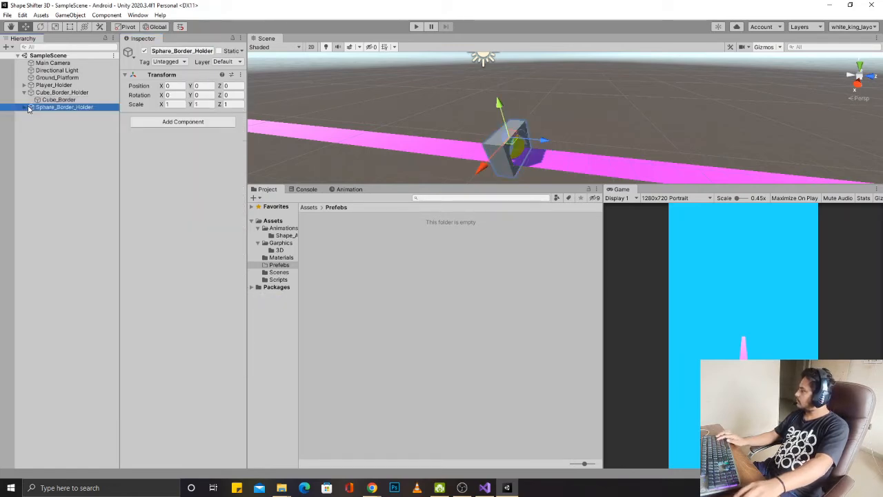
left_click(24, 107)
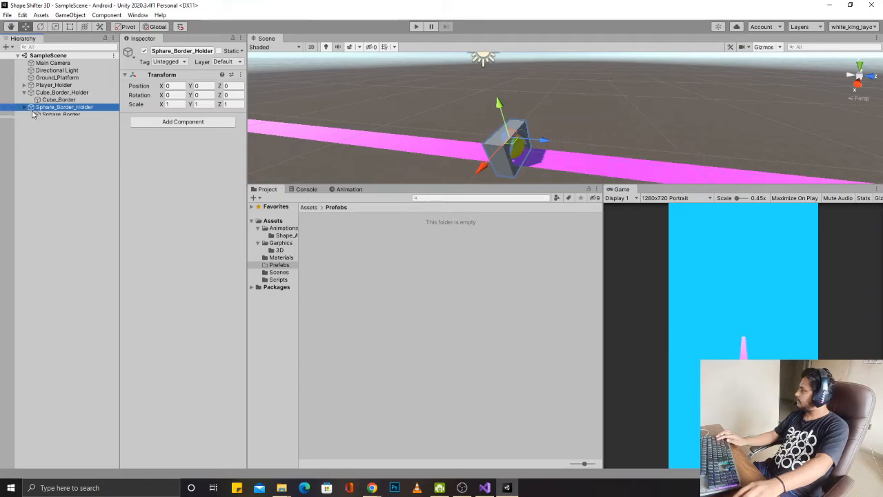
left_click(49, 115)
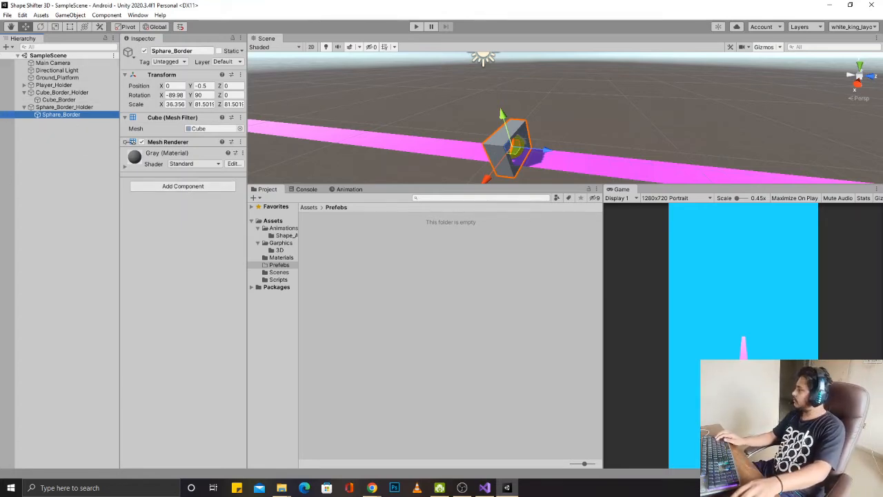
left_click(166, 187)
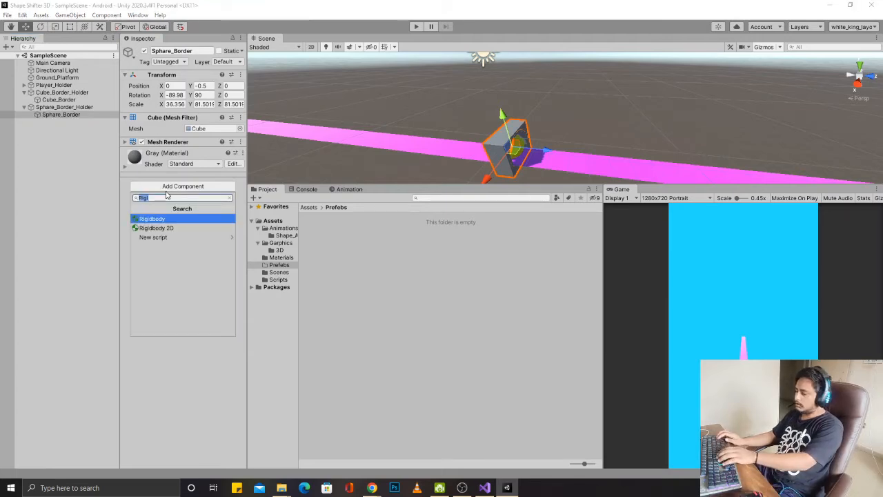
type("spha")
key("BackSpace")
key("BackSpace")
key("BackSpace")
key("BackSpace")
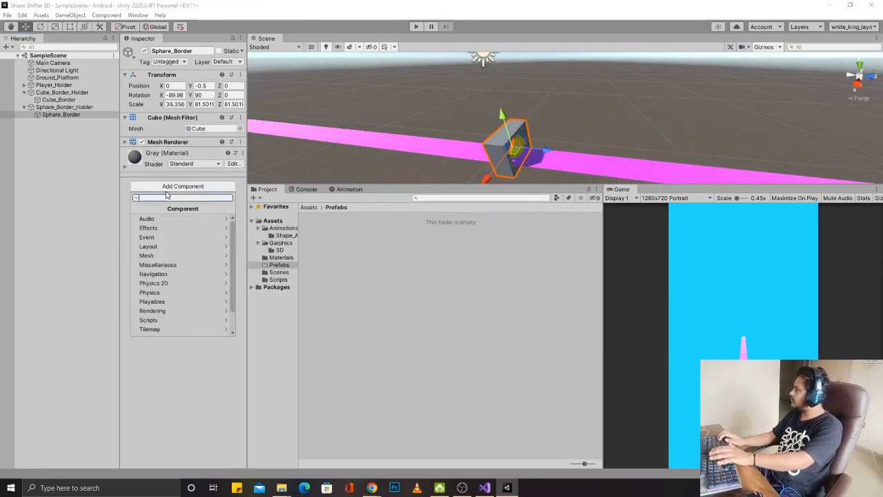
type("mesh")
key("Return")
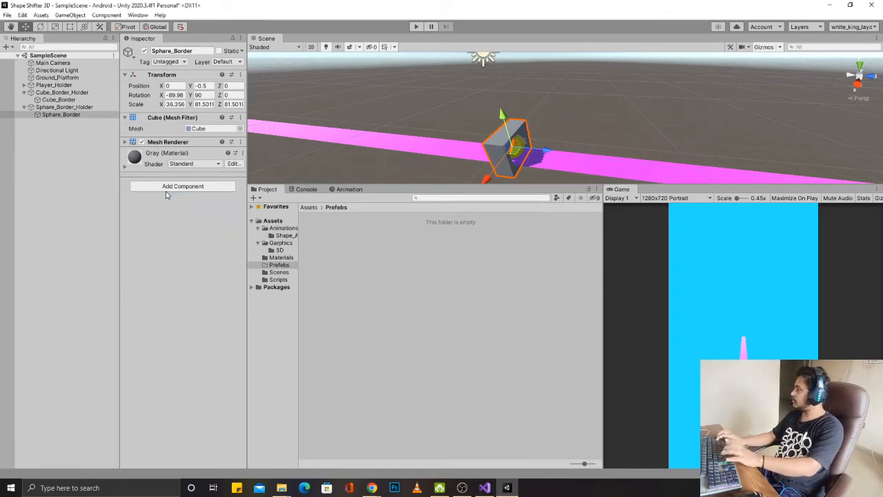
Step: Add a Rigidbody to Sphare_Border with gravity off and position and rotation frozen on all axes
left_click(194, 257)
type("rigid")
key("Return")
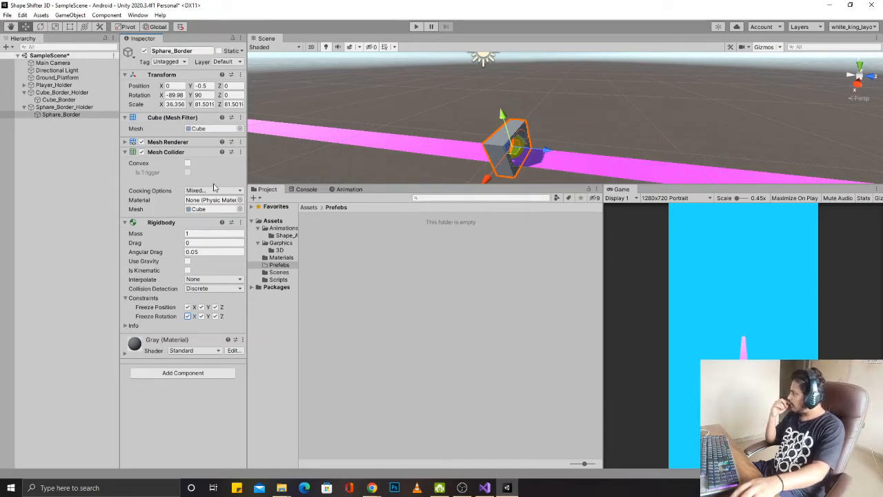
Step: Remove the Rigidbody components from Sphare_Border and Cube_Border
left_click(240, 222)
left_click(266, 263)
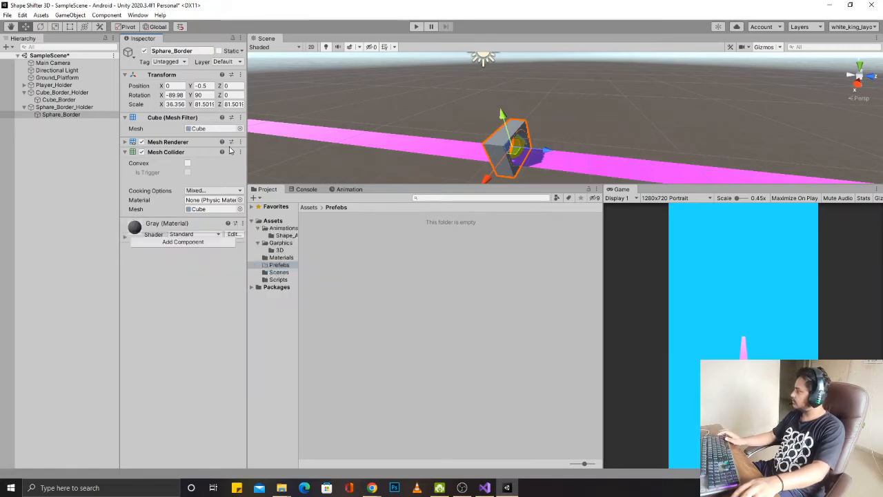
left_click(241, 152)
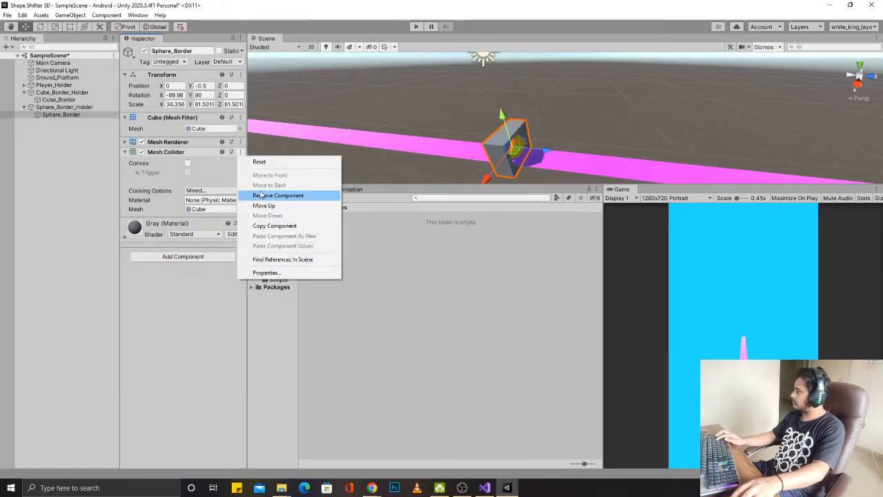
left_click(179, 285)
left_click(58, 100)
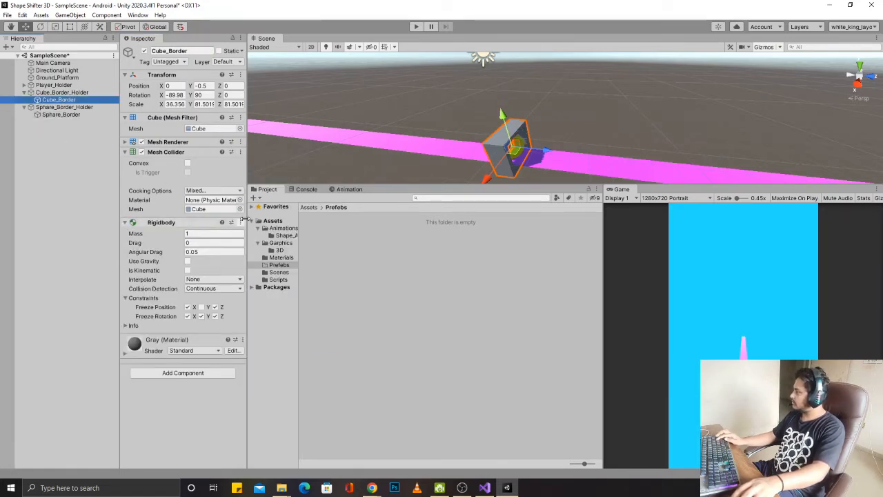
left_click(241, 222)
left_click(272, 263)
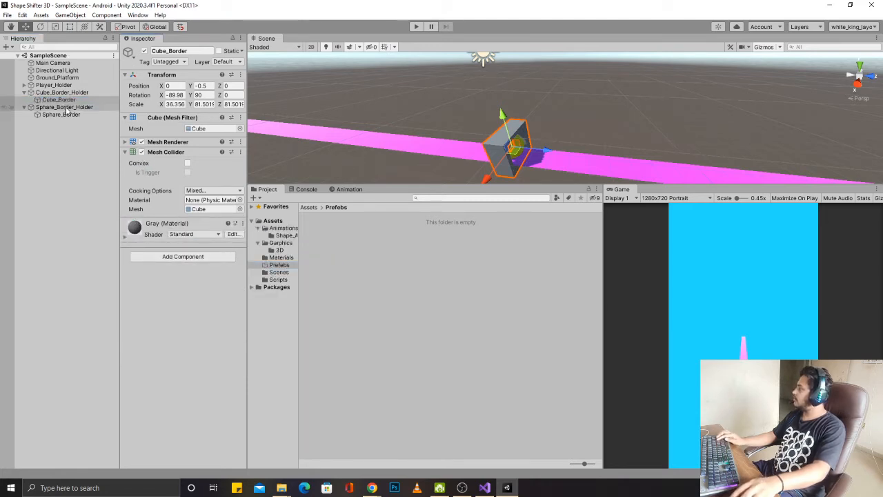
Step: Create a new tag named e_obj from the tag settings of the two border objects
left_click(73, 115, "ctrl")
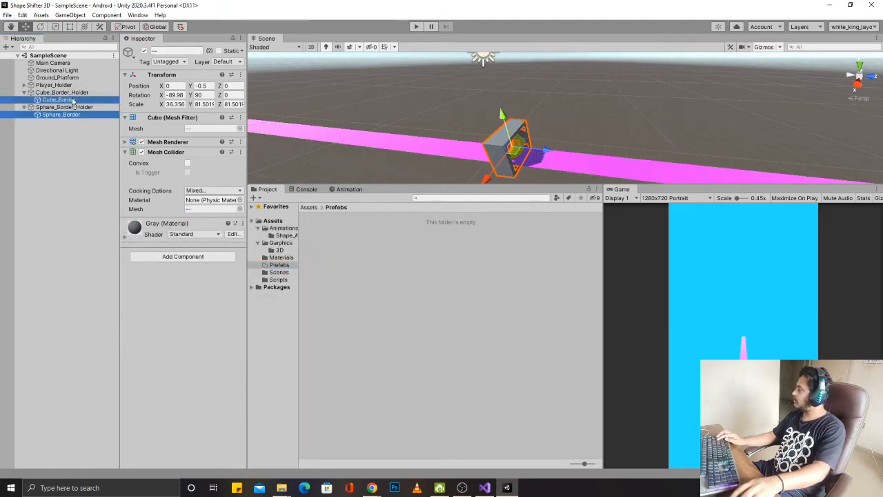
left_click(74, 101)
left_click(72, 115, "ctrl")
left_click(168, 61)
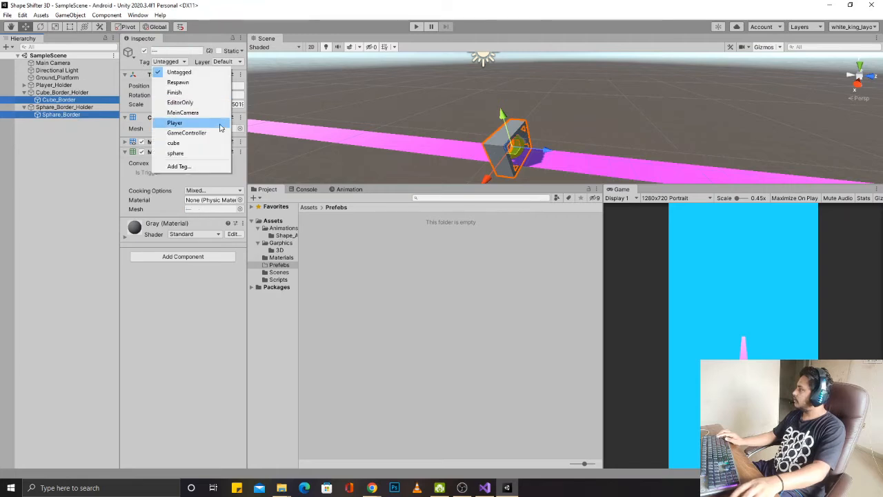
left_click(178, 166)
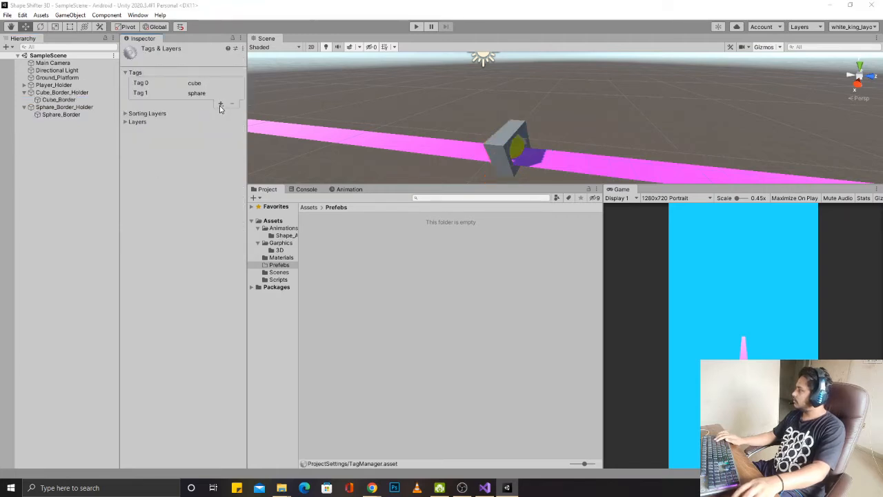
left_click(220, 105)
type("e_obj")
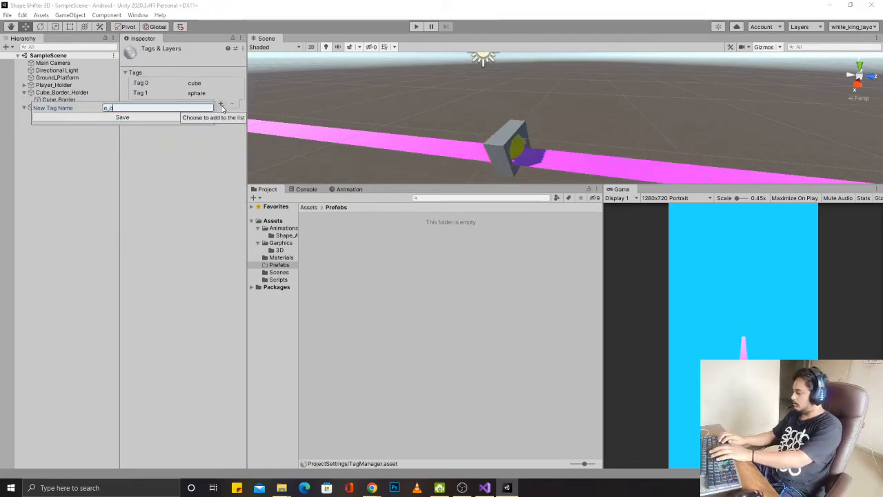
key("Return")
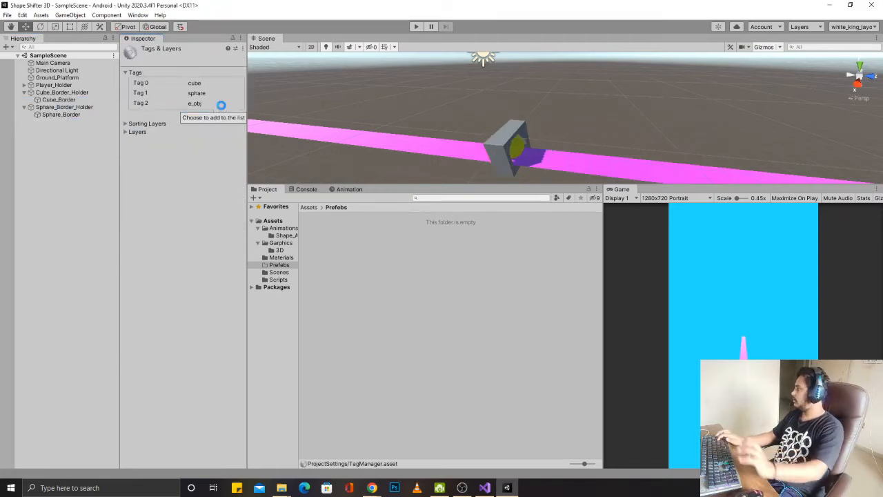
Step: Assign the e_obj tag to both Sphare_Border and Cube_Border
left_click(61, 114)
left_click(59, 99, "ctrl")
left_click(167, 62)
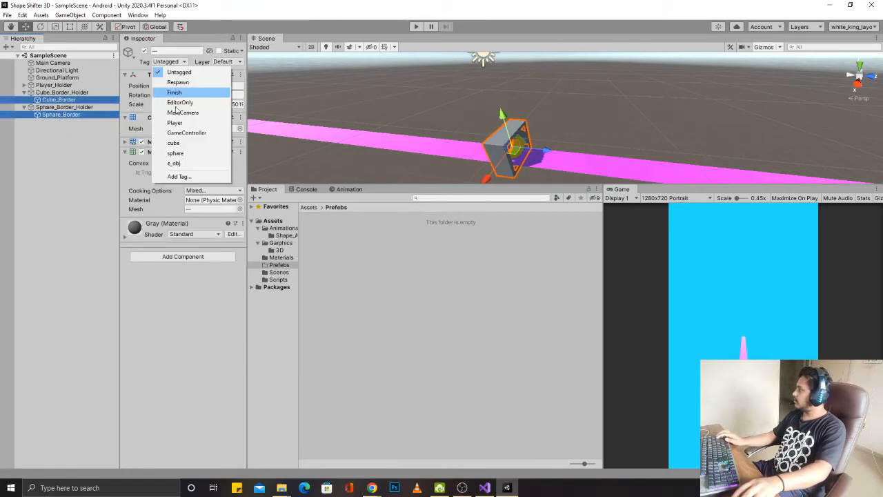
left_click(176, 164)
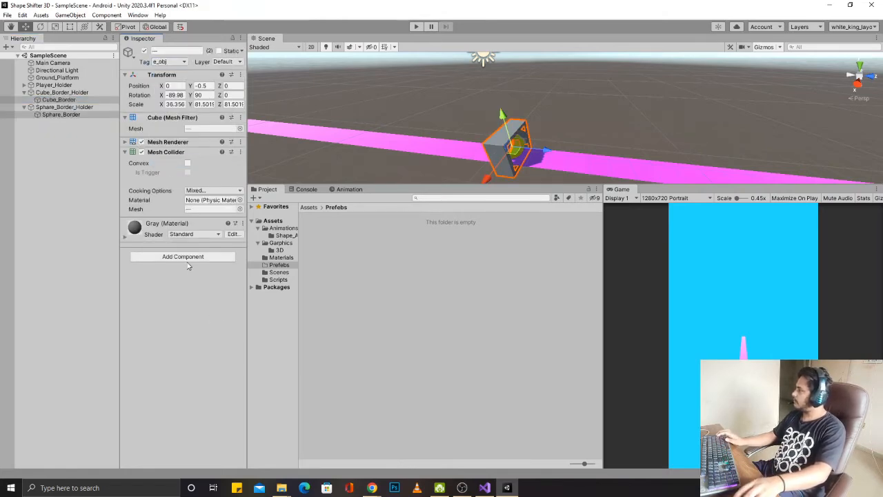
Step: Review the border objects and holders, and examine the tag, collider and Rigidbody settings of the Cube inside Player_Holder
left_click(66, 127)
left_click(69, 114)
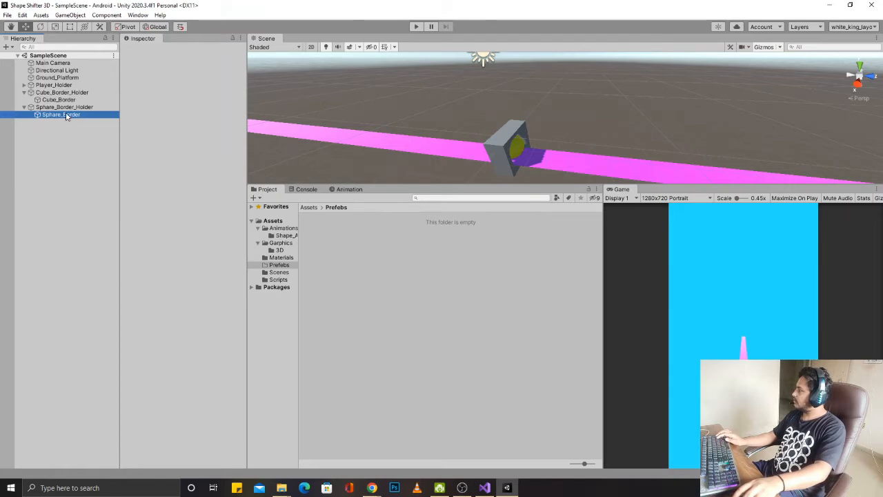
left_click(69, 101)
left_click(71, 107)
left_click(69, 93)
left_click(67, 87)
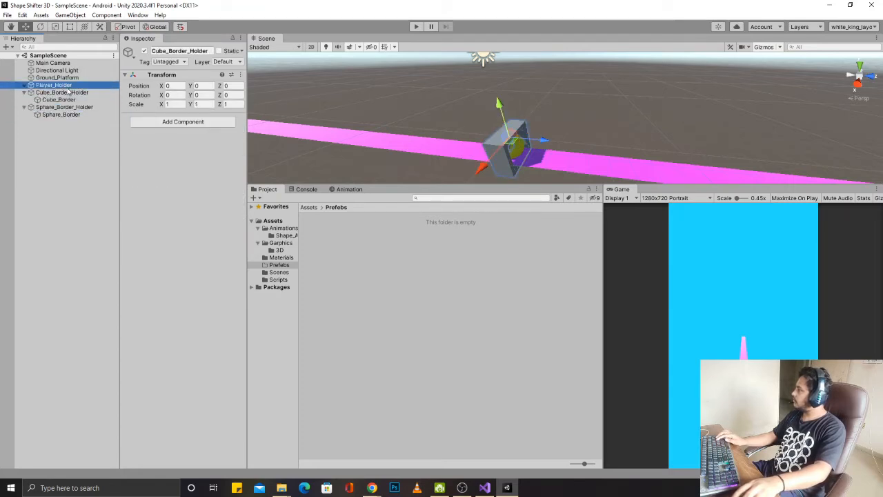
key("Right")
left_click(67, 92)
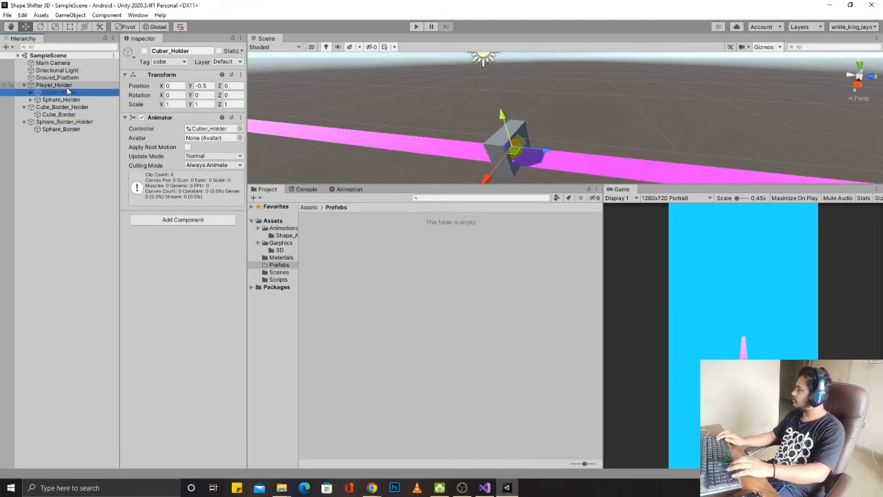
key("Right")
key("Down")
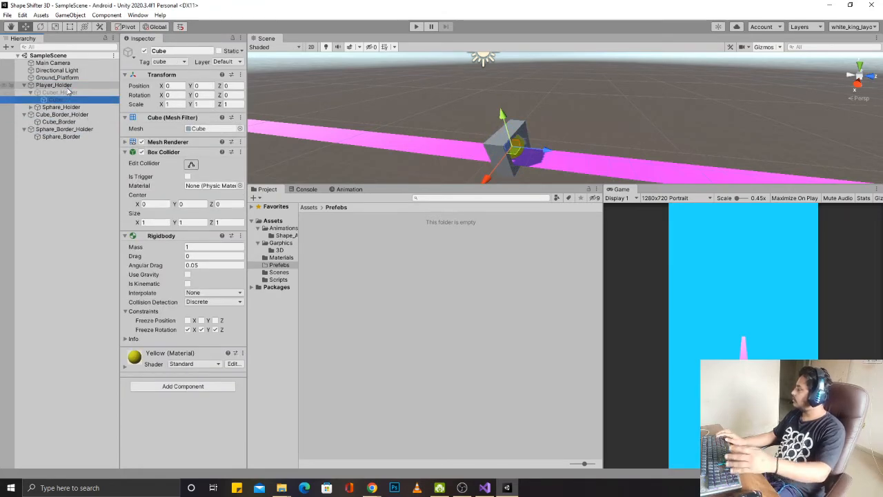
key("Left")
key("Left")
key("Left")
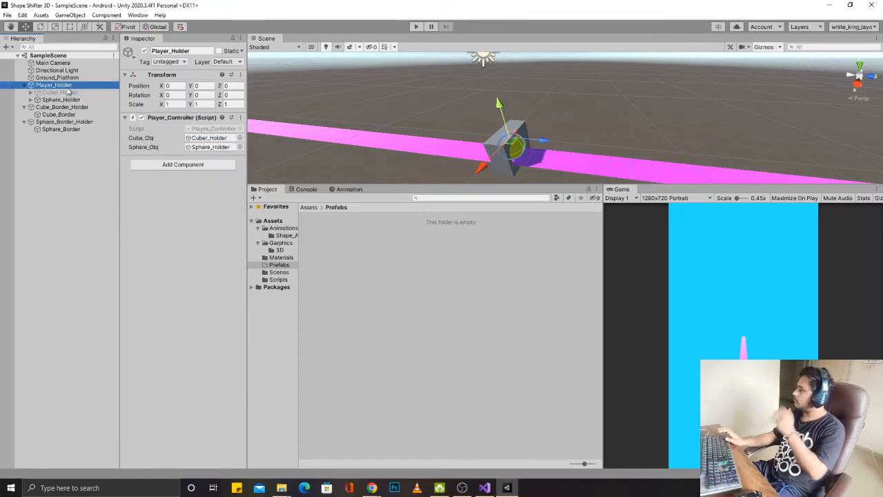
Step: Collapse Player_Holder, Cube_Border_Holder and Sphare_Border_Holder in the hierarchy and select Cube_Border_Holder
left_click(24, 85)
left_click(24, 93)
left_click(24, 100)
left_click(40, 94)
left_click(40, 86)
left_click(47, 93)
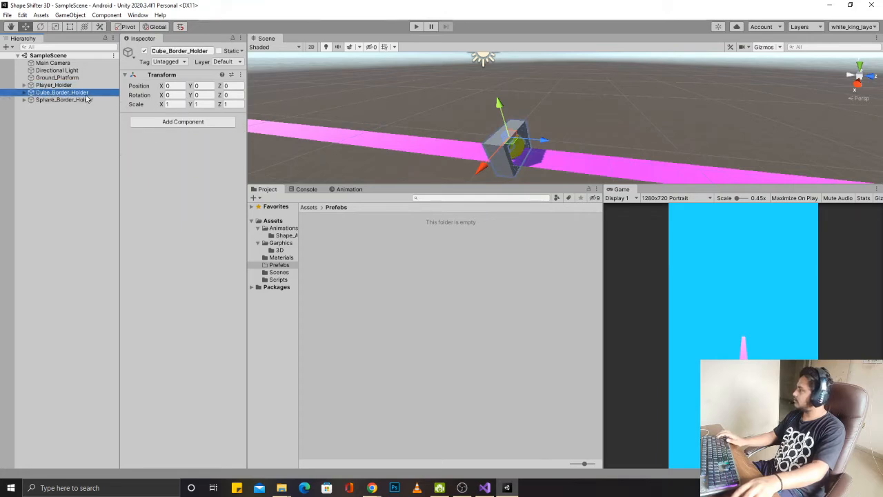
Step: Assign the e_obj tag to Cube_Border_Holder and Sphare_Border_Holder and save the scene
left_click_drag(78, 96, 327, 266)
left_click_drag(280, 250, 179, 2)
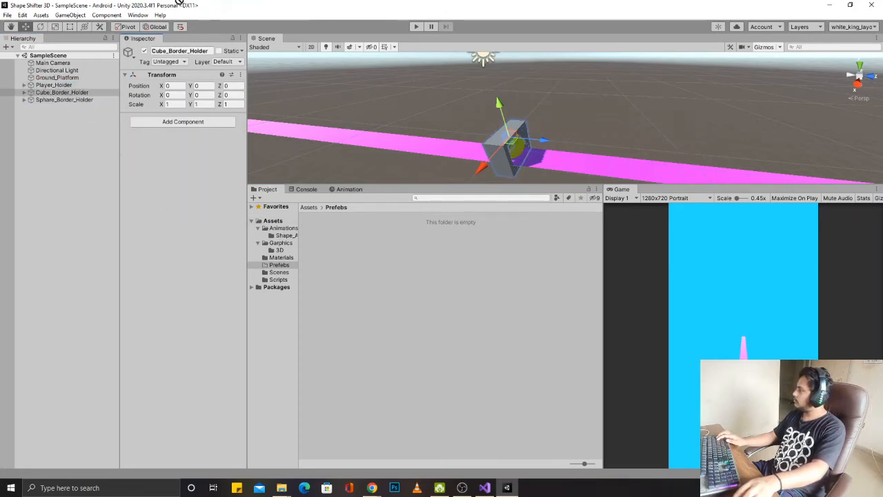
left_click(24, 93)
left_click(57, 100)
left_click(25, 107)
left_click(61, 115)
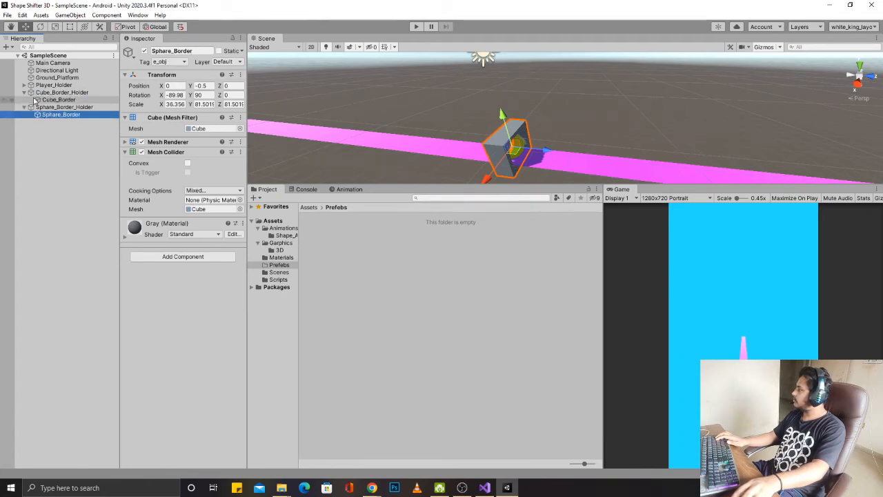
left_click(66, 93)
left_click(66, 107, "ctrl")
left_click(165, 62)
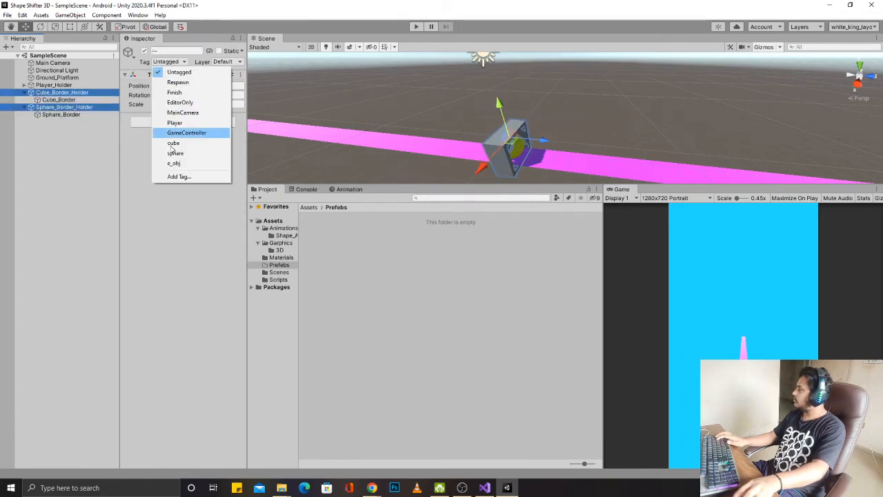
left_click(174, 161)
key("ctrl+s")
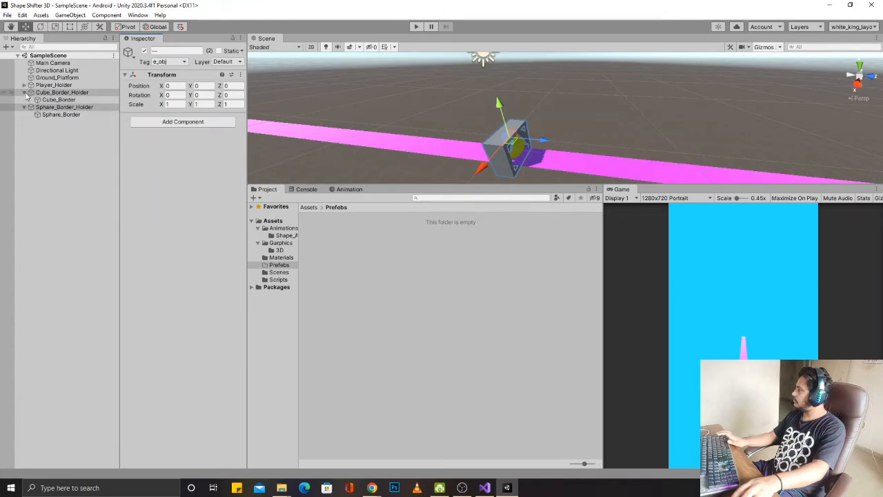
Step: Create a folder named Shapes_Borders inside the Prefebs folder and open it
left_click(24, 92)
left_click(29, 101)
left_click(53, 93)
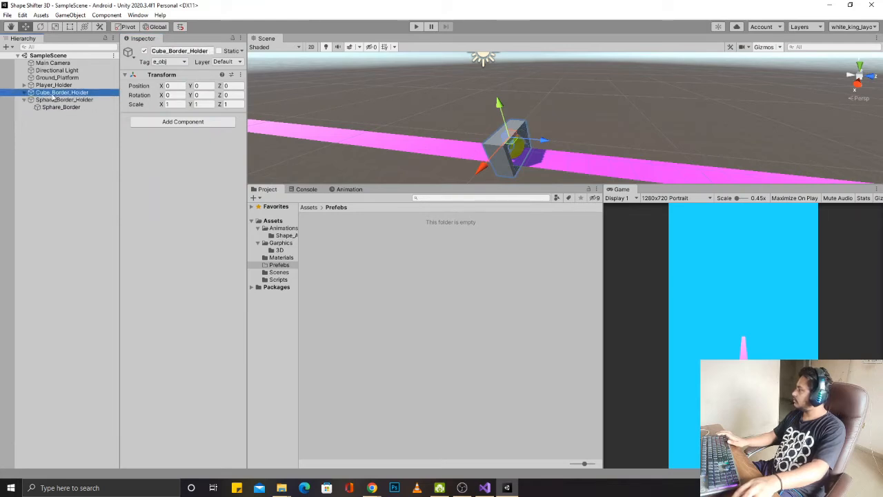
right_click(357, 292)
mouse_move(423, 47)
left_click(501, 47)
type("Shapes_Bo")
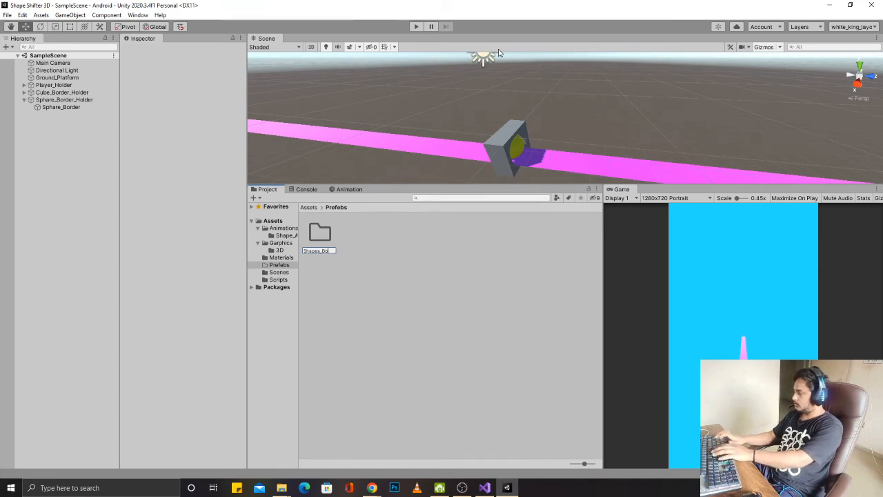
type("rders")
key("Return")
key("Return")
Step: Make prefabs of Cube_Border_Holder and Sphare_Border_Holder in the Shapes_Borders folder and delete both originals from the scene
left_click_drag(60, 93, 414, 241)
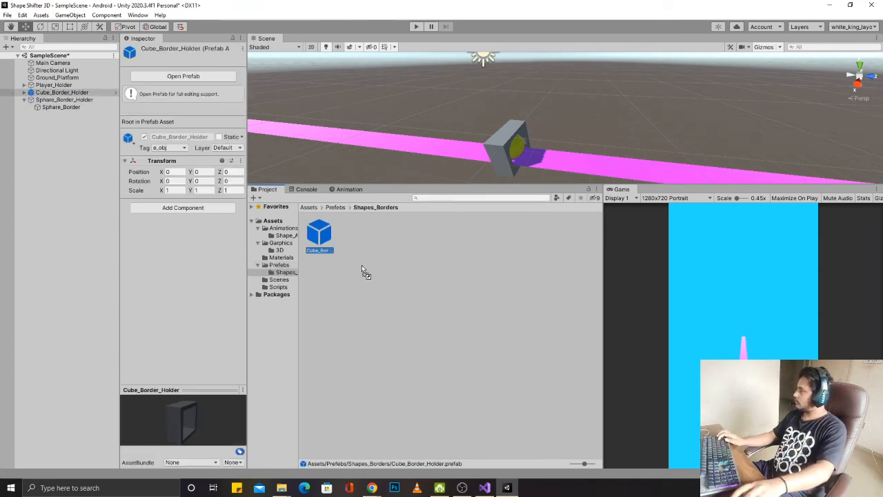
left_click_drag(83, 102, 411, 280)
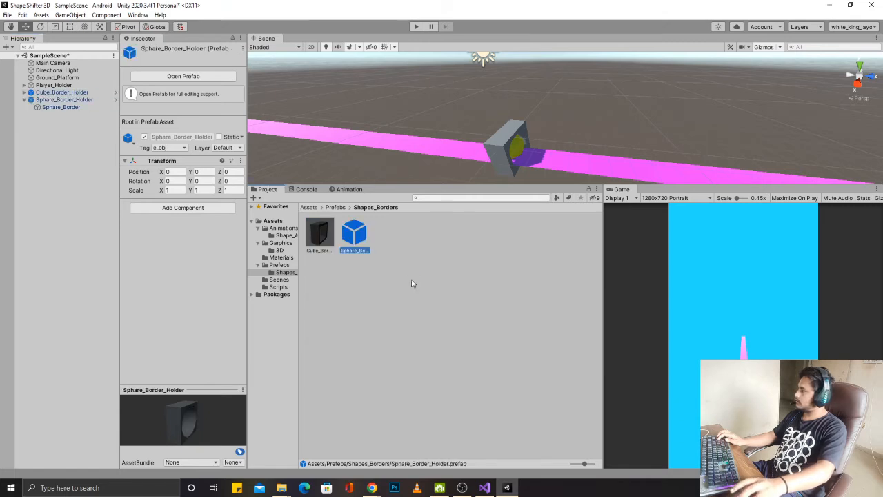
left_click(59, 95)
left_click(62, 107, "shift")
left_click(60, 99)
left_click(68, 96, "shift")
key("Delete")
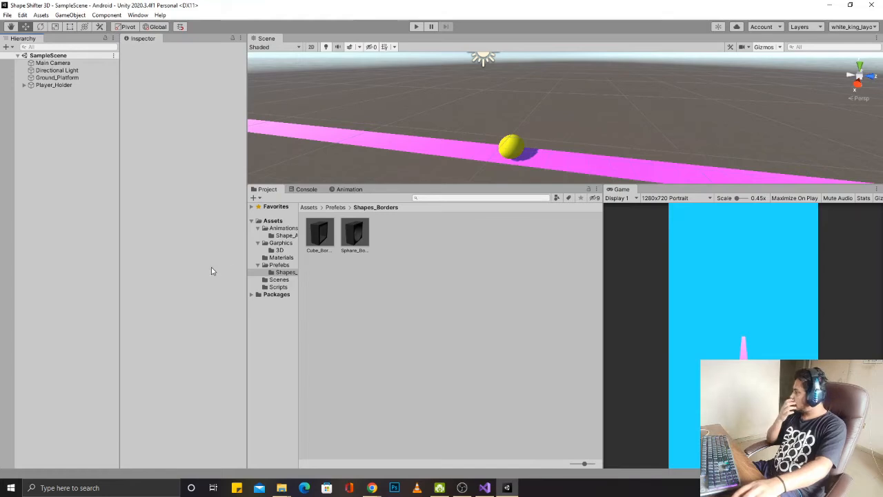
Step: Create a C# script named Shape_Border_Script in the Scripts folder
left_click(279, 287)
right_click(412, 346)
mouse_move(468, 104)
left_click(573, 116)
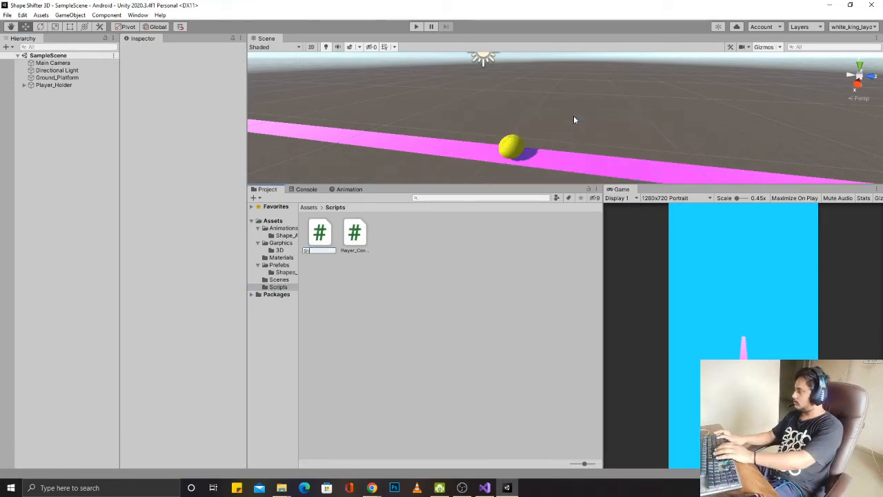
type("Shape_Border")
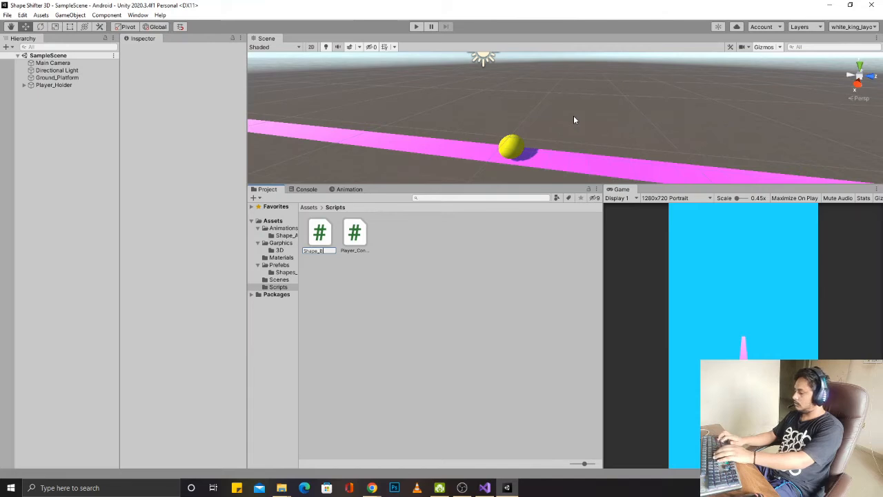
type("r_Script")
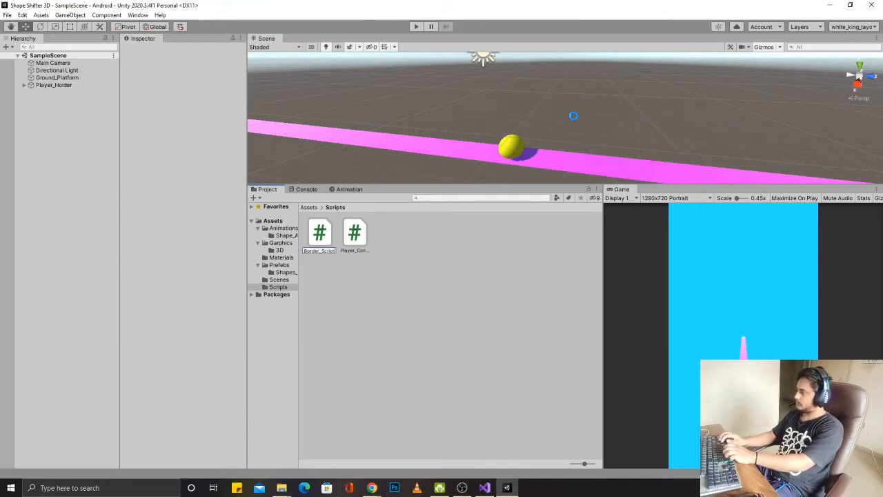
key("Return")
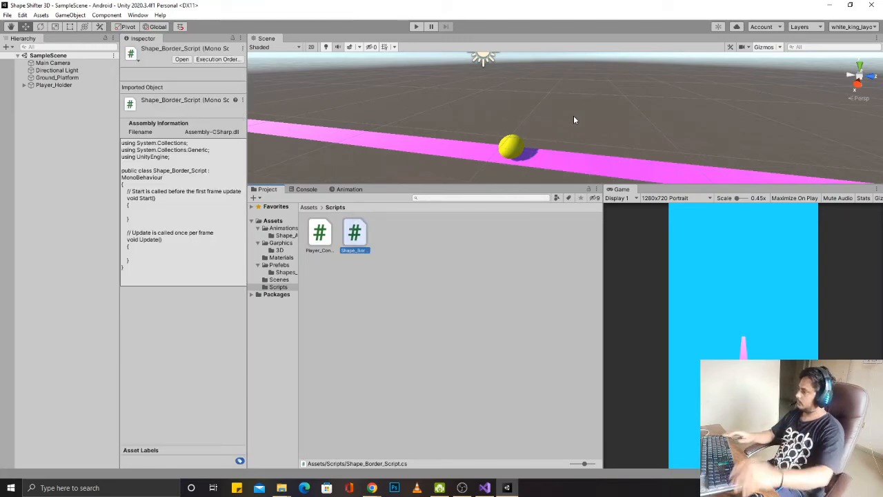
Step: Open Shape_Border_Script in the code editor, declare a public float named speed at the top of the class, and save
left_click(351, 270)
double_click(355, 238)
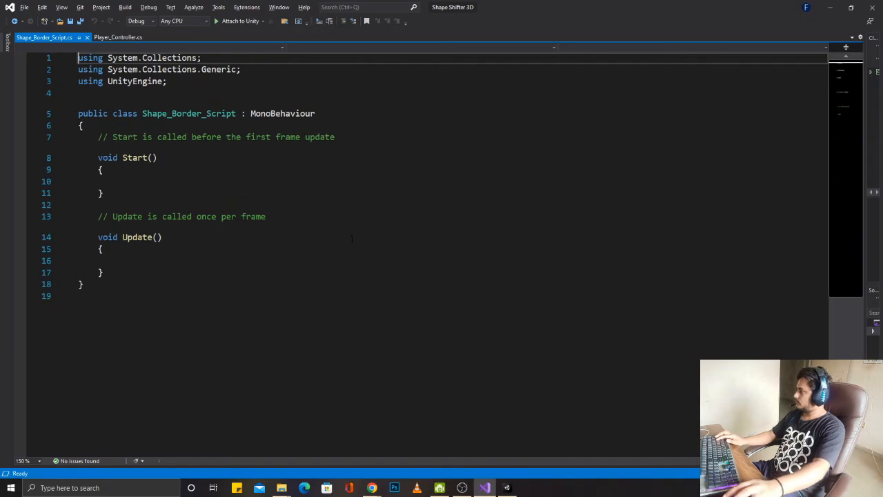
left_click(249, 126)
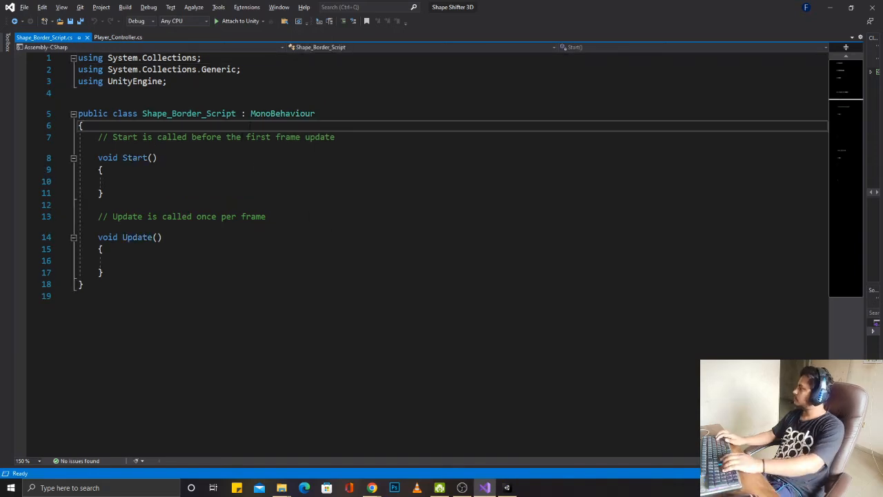
key("Return")
key("Return")
key("Return")
key("Up")
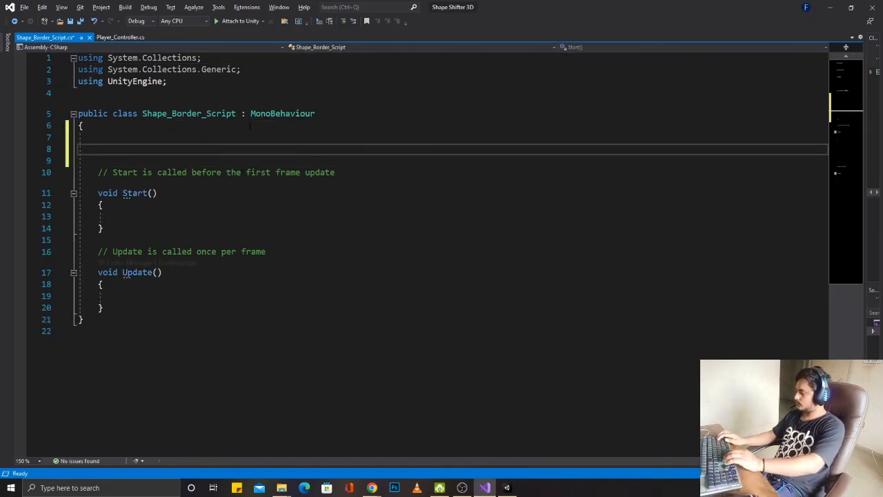
type("public floar")
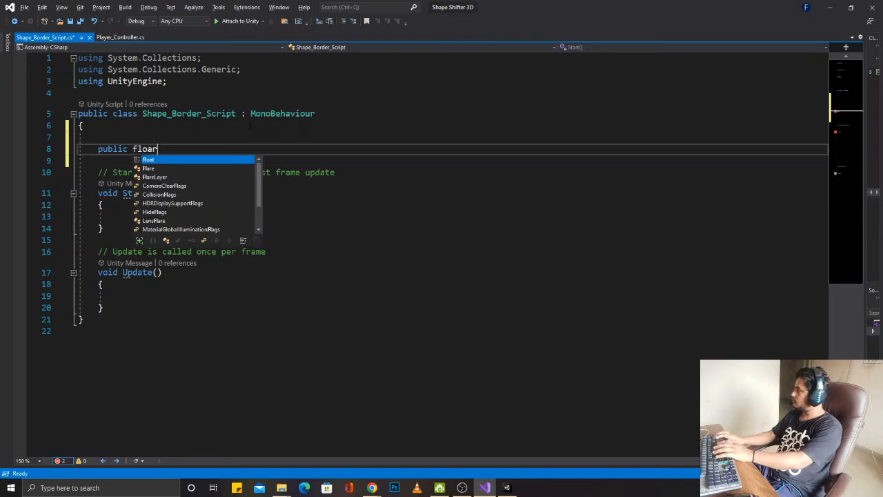
key("BackSpace")
type("t ")
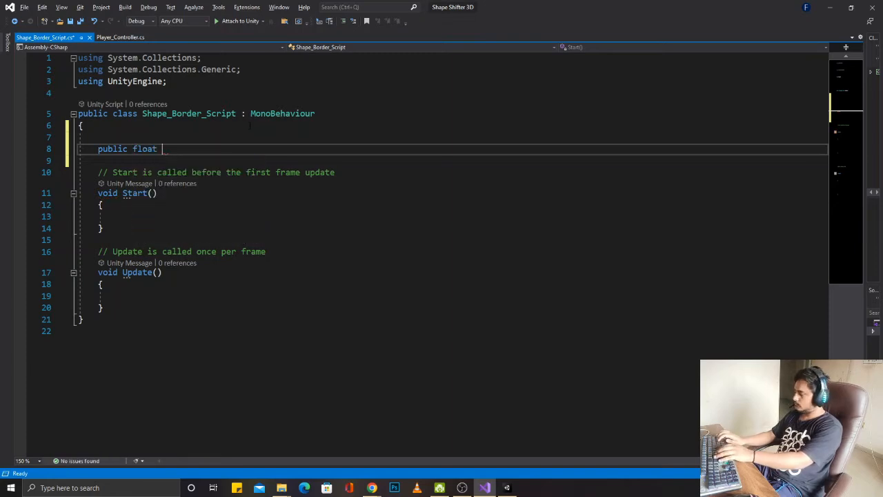
type("speed;")
key("ctrl+s")
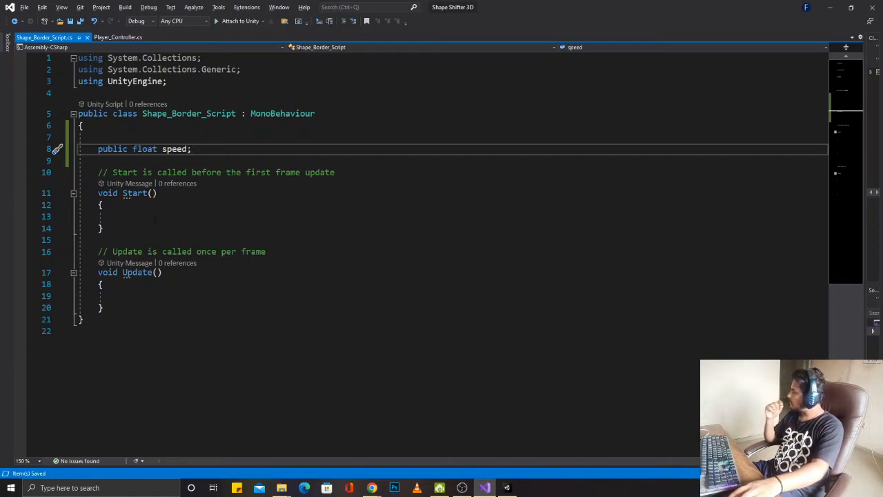
Step: Inside Update, begin a statement that assigns a new Vector3 to transform.position
left_click(156, 219)
left_click(220, 308)
left_click(219, 298)
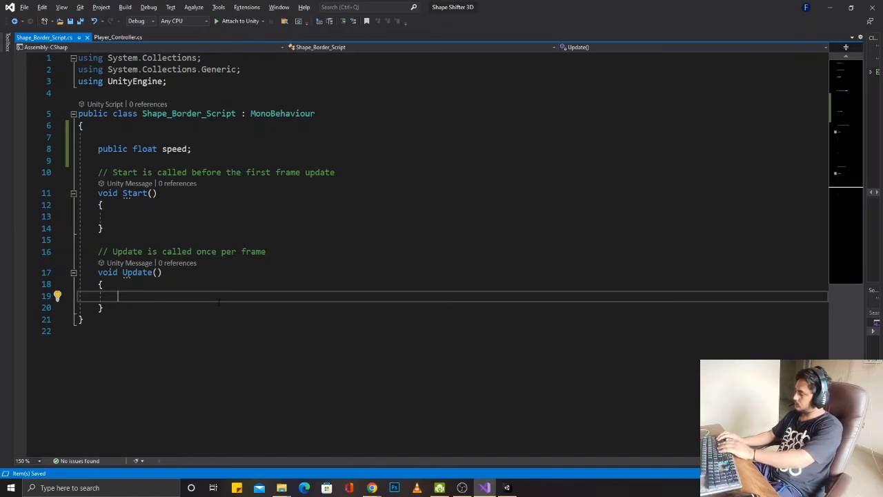
type("transform.position")
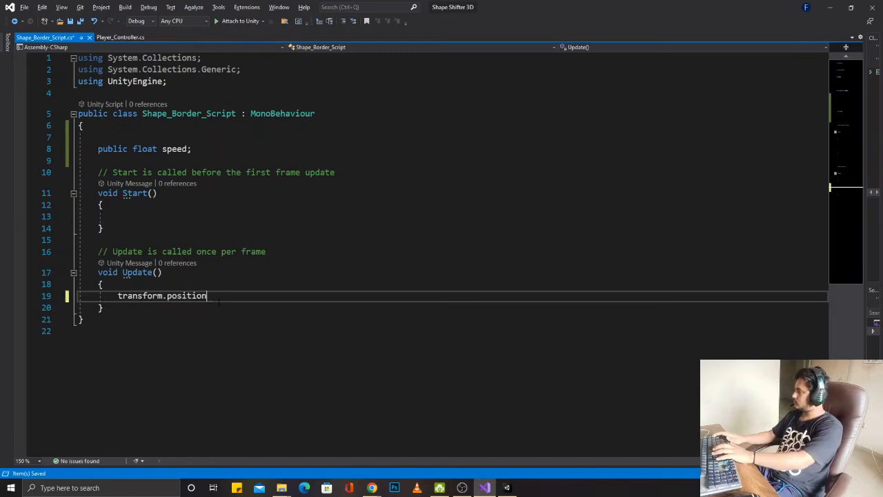
type(" = new Vec")
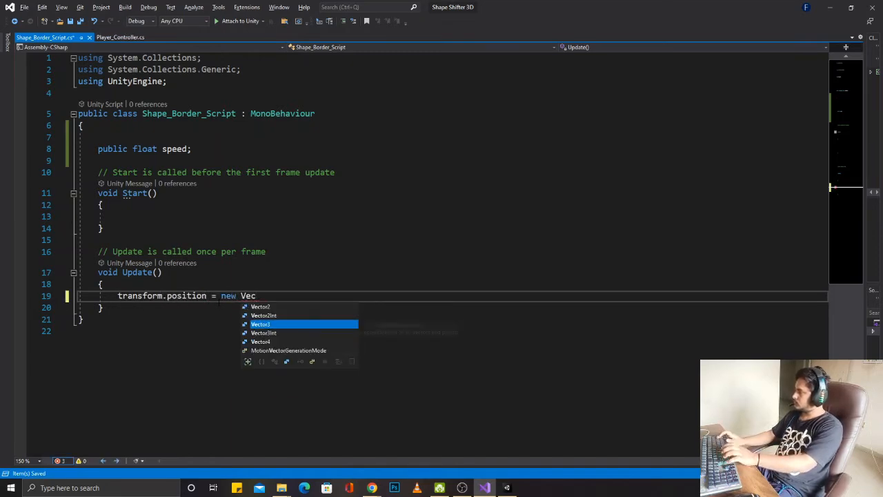
key("Tab")
type("(")
key("Left")
type("tr")
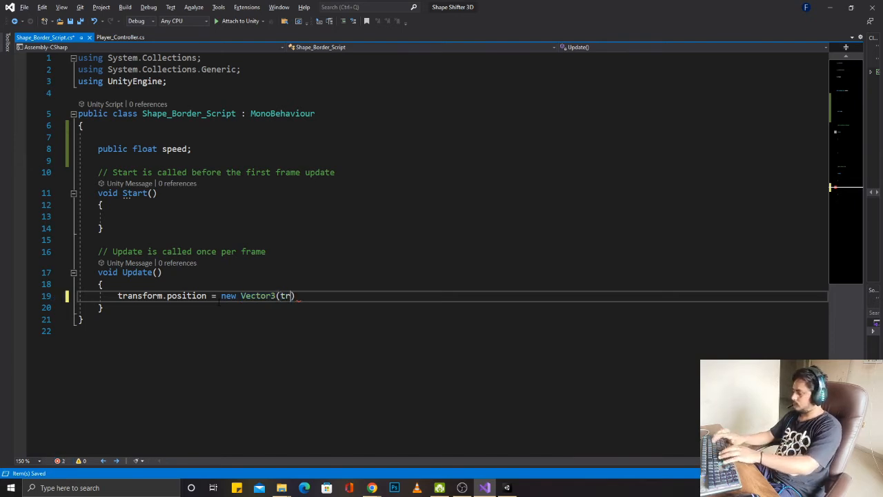
Step: Complete the Vector3 arguments as transform.position.x, transform.position.y, transform.position.z - speed * Time.deltaTime, and save the script
type("ansform.position.x, transform.position[")
key("BackSpace")
type(".y")
type(", transform.position[ps")
key("BackSpace")
key("BackSpace")
key("BackSpace")
type(".z - speed *")
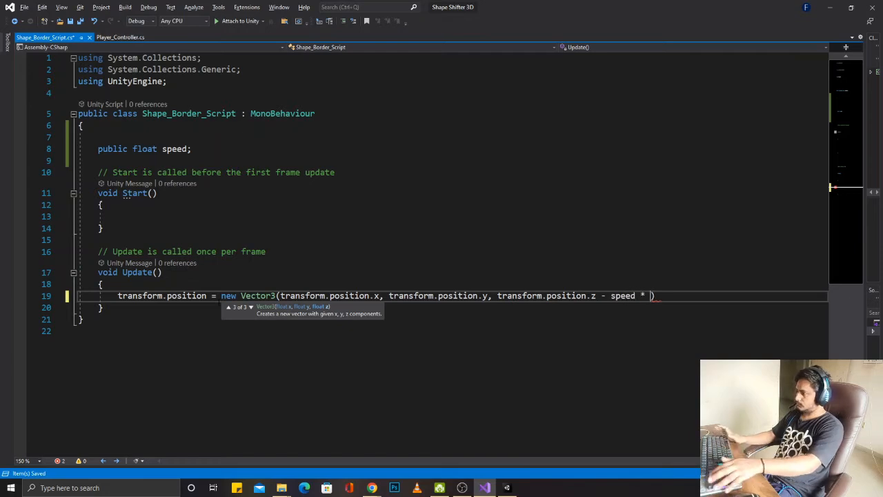
type(" To")
key("BackSpace")
type("ime")
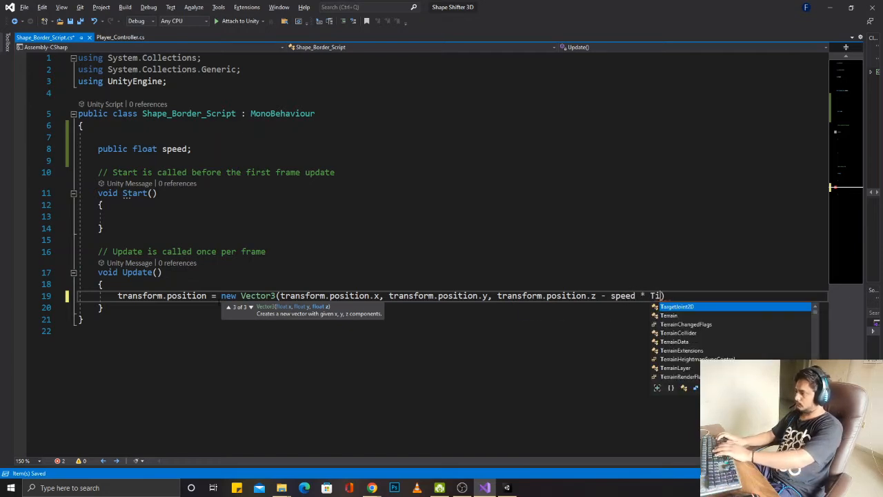
type(".de")
key("Tab")
type(";")
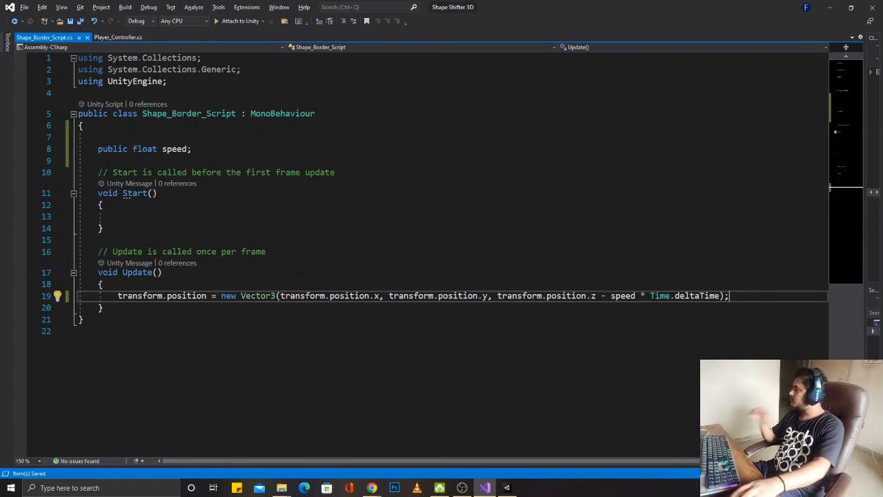
Step: Switch back to Unity and open the Shapes_Borders folder inside Prefebs
key("alt+Tab")
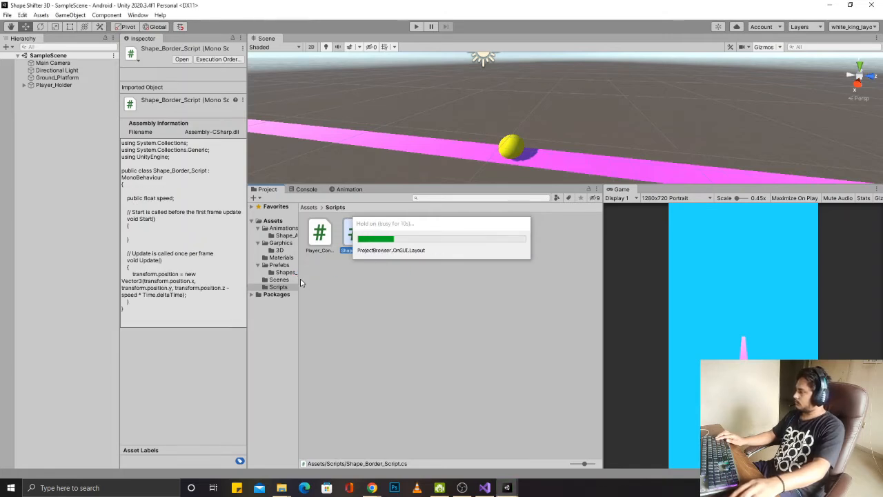
left_click(280, 281)
left_click(284, 286)
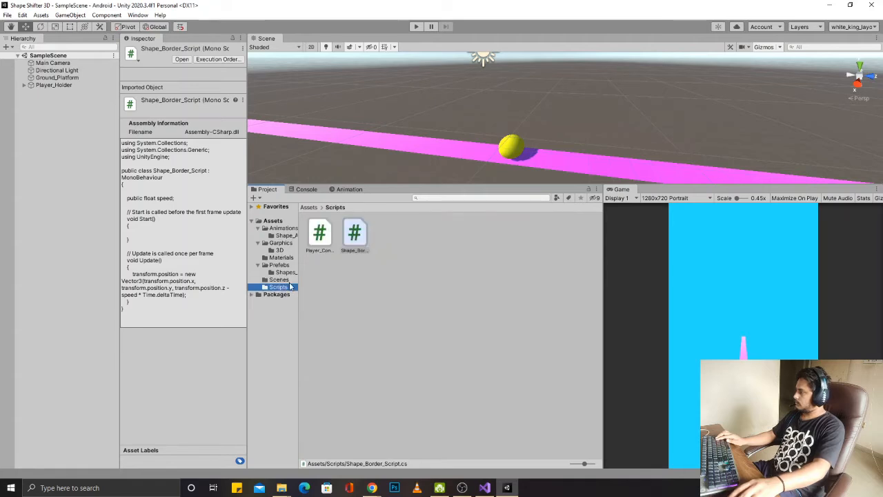
left_click(278, 281)
left_click(278, 274)
left_click(279, 266)
left_click(279, 280)
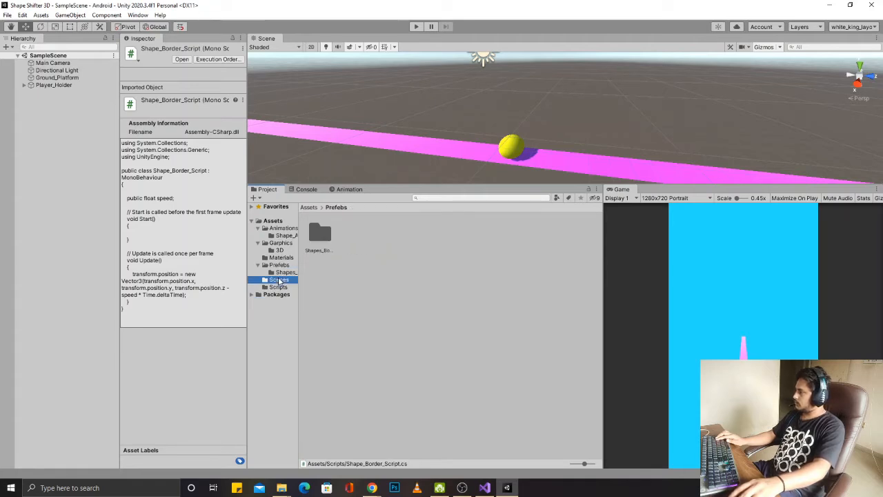
left_click(285, 274)
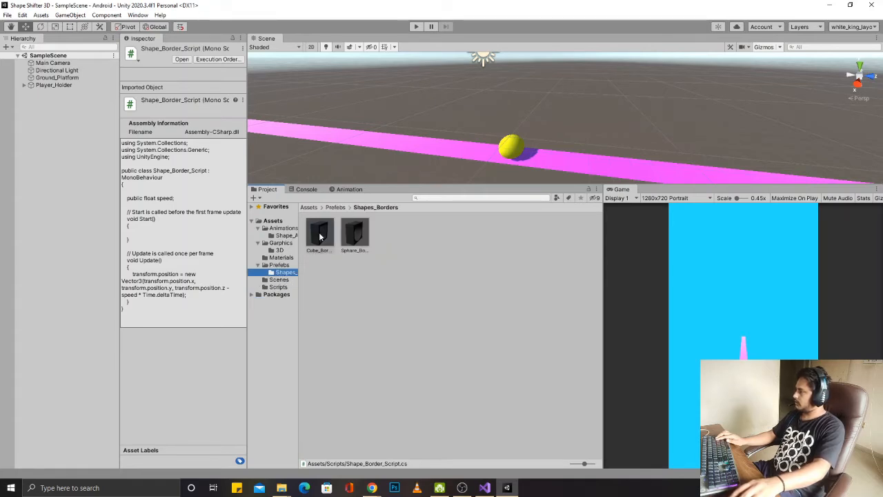
Step: Open the Cube_Border_Holder prefab, add Shape_Border_Script to it, and set its Speed to 5
double_click(320, 237)
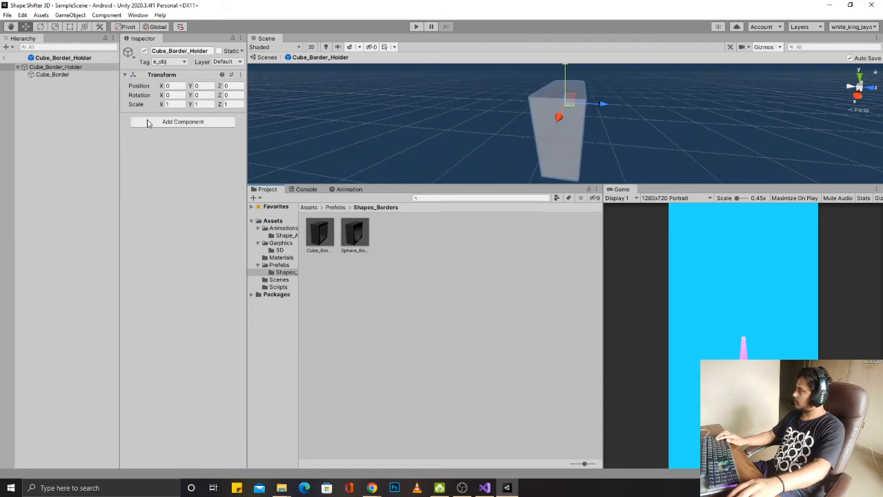
left_click(147, 123)
type("Shap")
key("Return")
left_click(210, 138)
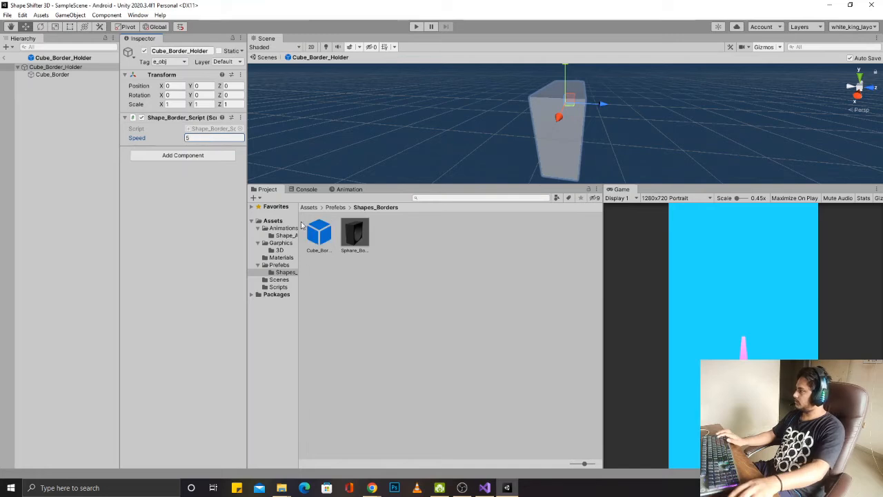
Step: Open the Sphare_Border_Holder prefab, add Shape_Border_Script to it, and set its Speed to 5
double_click(358, 236)
left_click(183, 122)
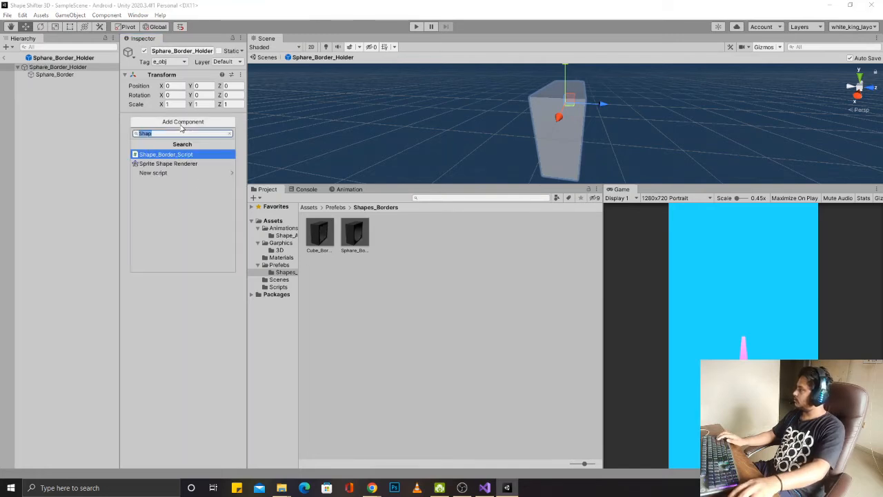
type("Sh")
key("Down")
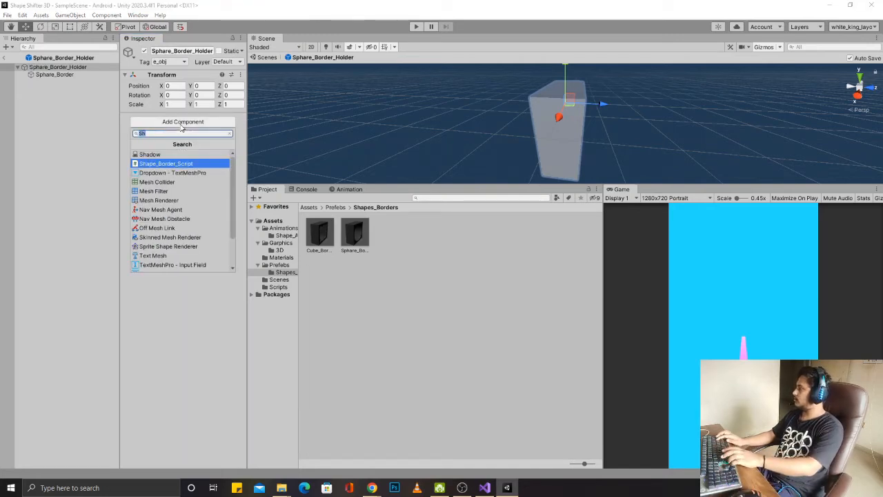
left_click(179, 123)
left_click(198, 138)
type("5")
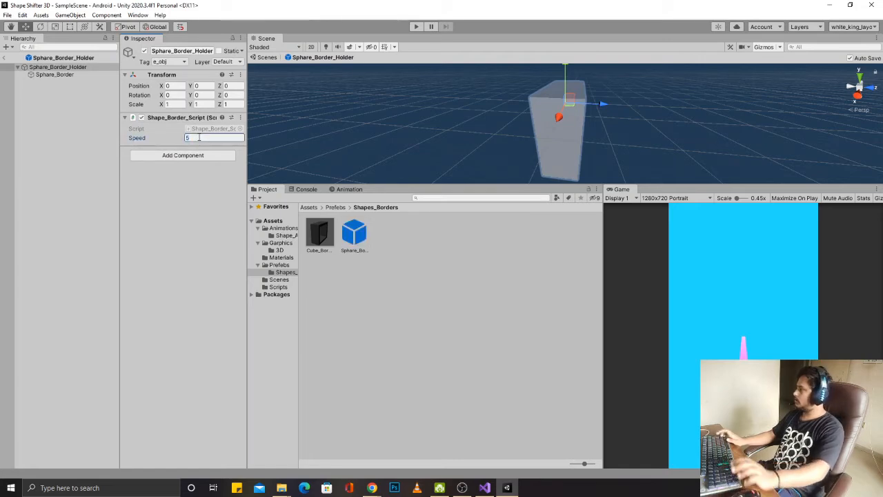
Step: Return to the SampleScene and add an instance of Cube_Border_Holder and one of Sphare_Border_Holder to the scene
left_click(7, 63)
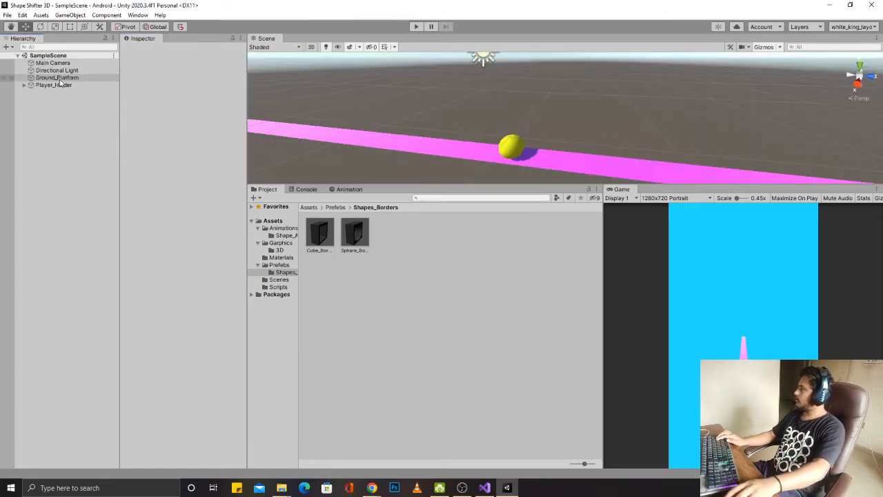
left_click_drag(326, 240, 10, 199)
left_click_drag(178, 223, 62, 173)
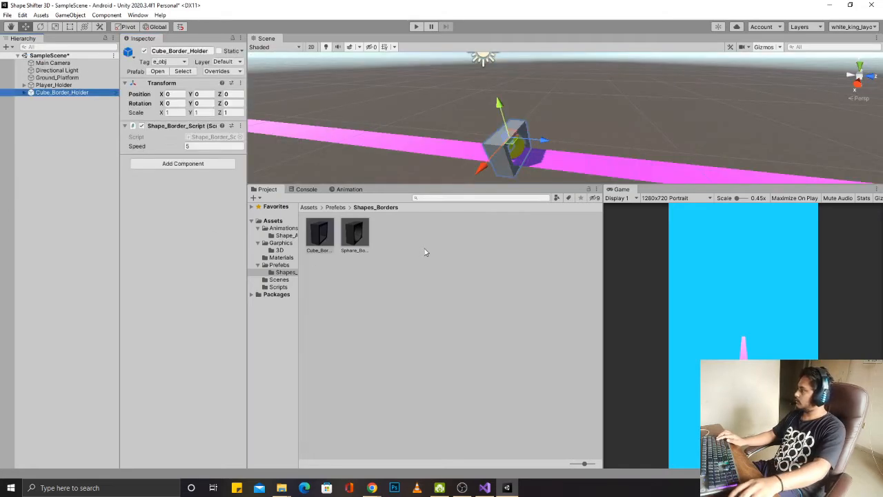
left_click_drag(342, 243, 43, 213)
Step: Move both border instances forward along Z, place Sphare_Border_Holder farther out at about Z 68, and save the scene
left_click(61, 93, "ctrl")
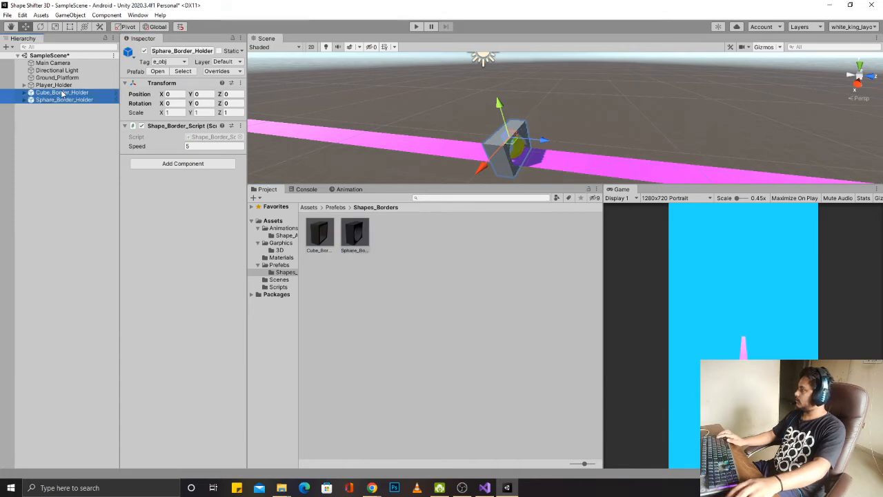
scroll(378, 101, "down", 2)
scroll(378, 101, "down", 7)
left_click_drag(587, 127, 662, 140)
middle_click_drag(661, 141, 431, 133)
left_click_drag(478, 129, 840, 147)
left_click(52, 100)
key("ctrl+s")
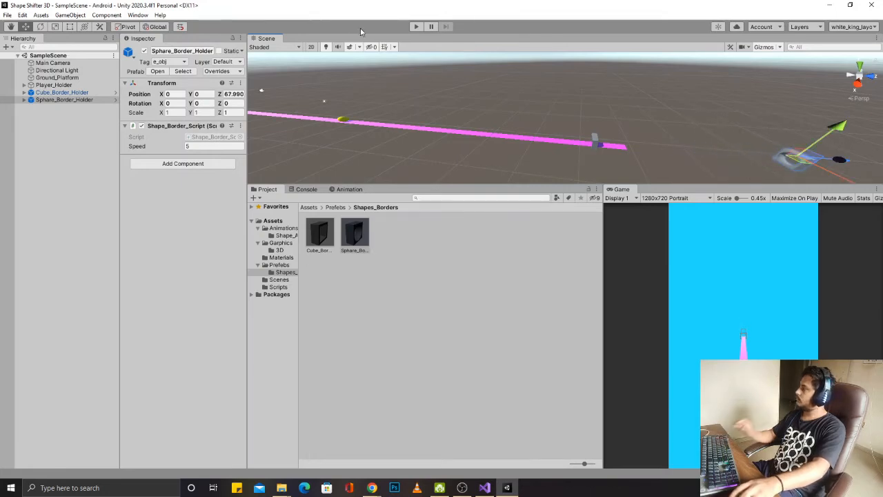
Step: Test-play the scene with a widened Game view, switching the player's shape as the borders approach, and stop playing
left_click(417, 27)
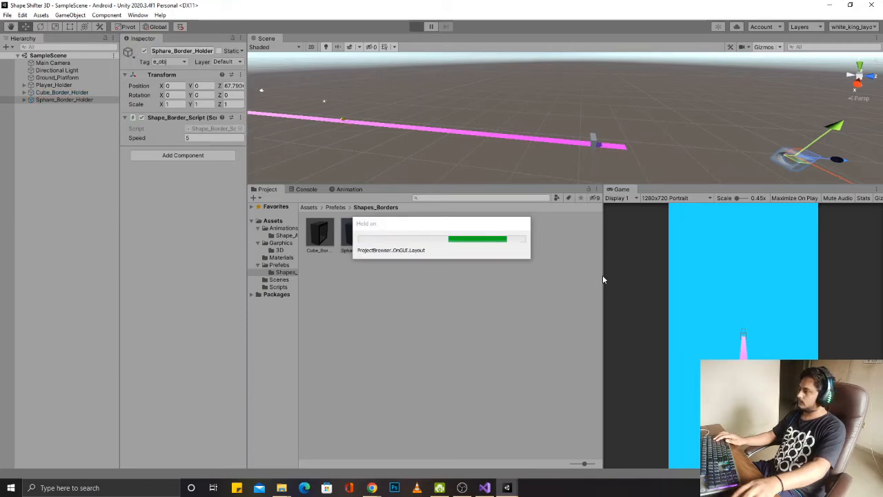
left_click_drag(602, 275, 350, 268)
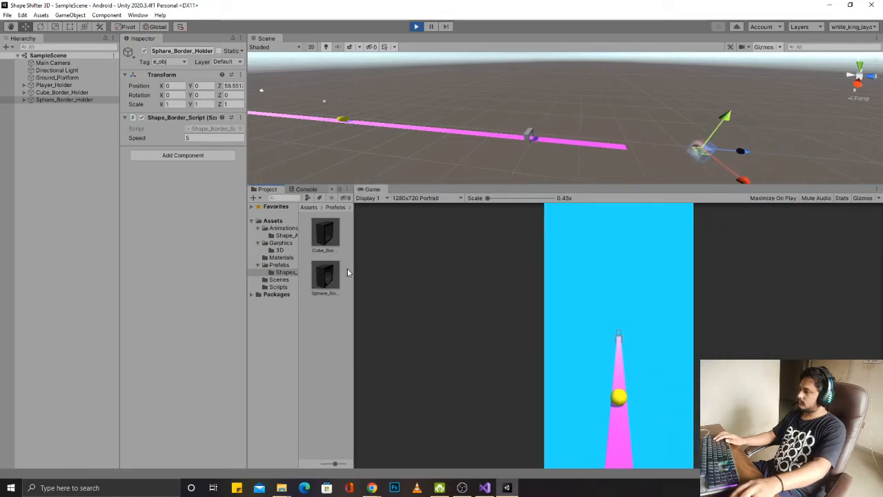
left_click(641, 379)
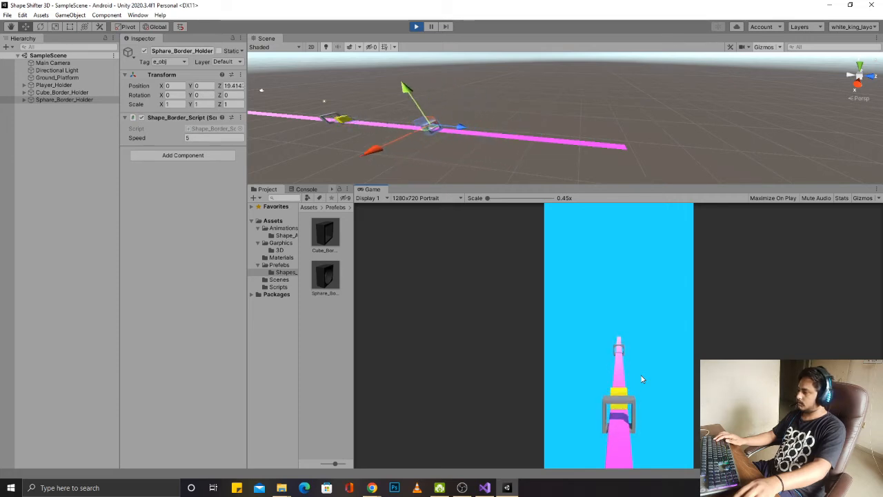
left_click(642, 379)
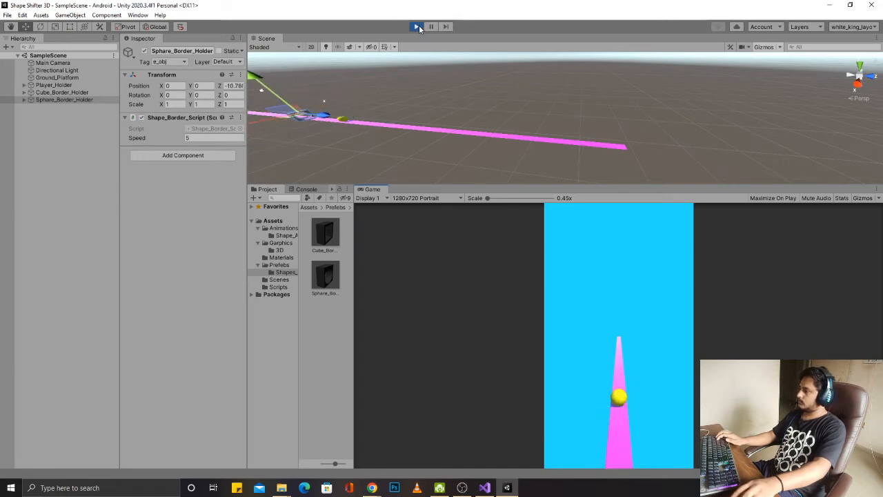
key("ctrl+p")
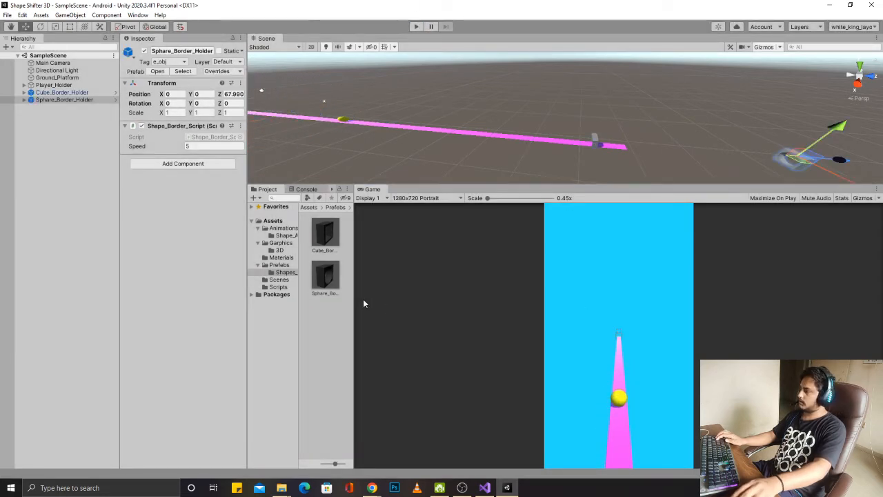
left_click_drag(355, 295, 497, 306)
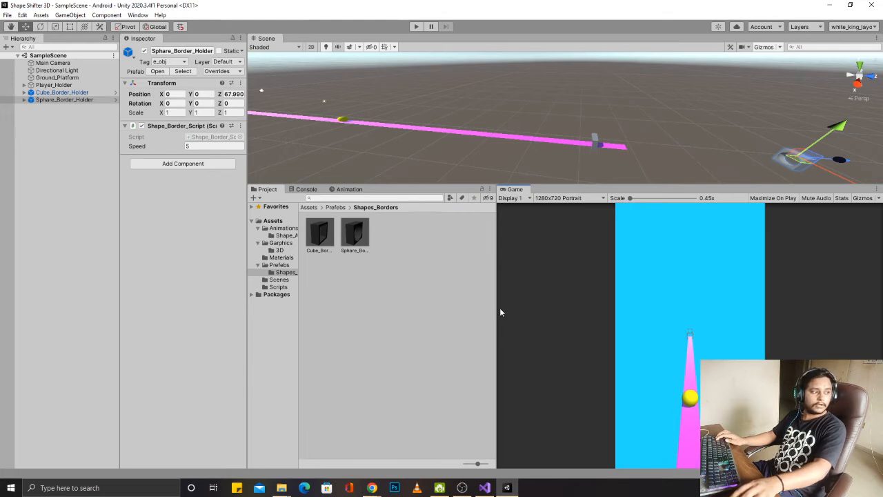
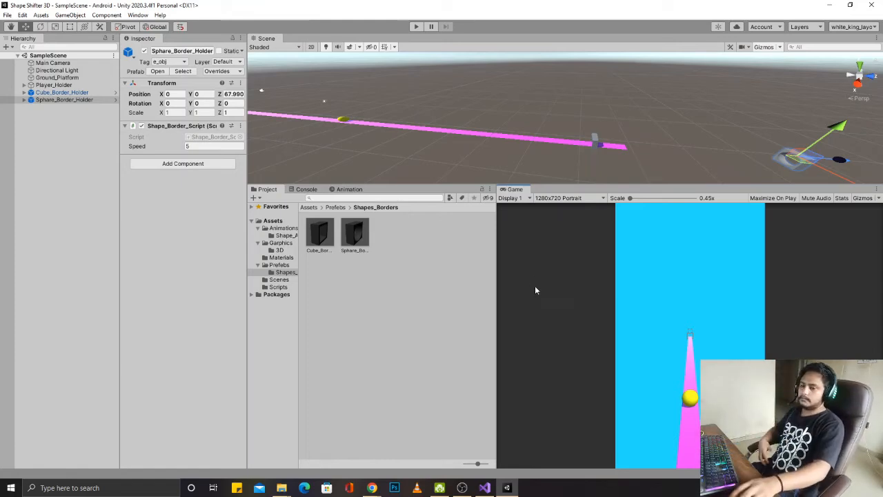
Step: Enlarge the Game view again and run another play test of the borders moving past the player
left_click_drag(495, 211, 354, 210)
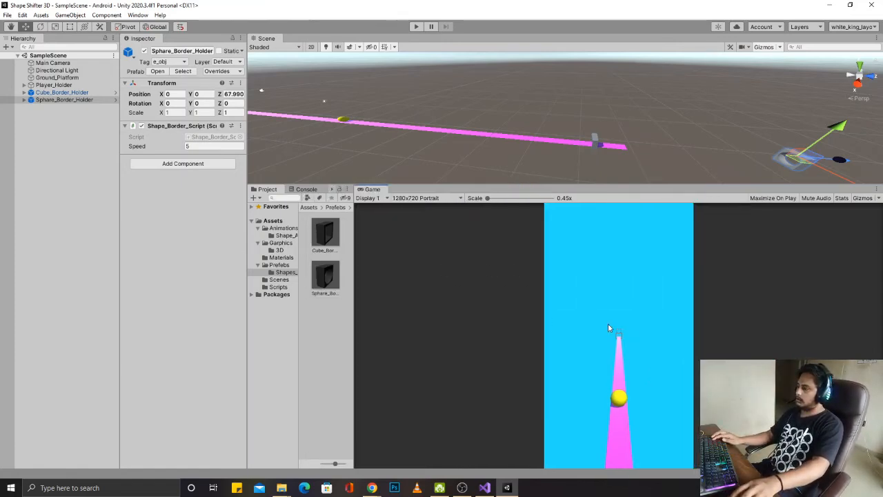
left_click(417, 26)
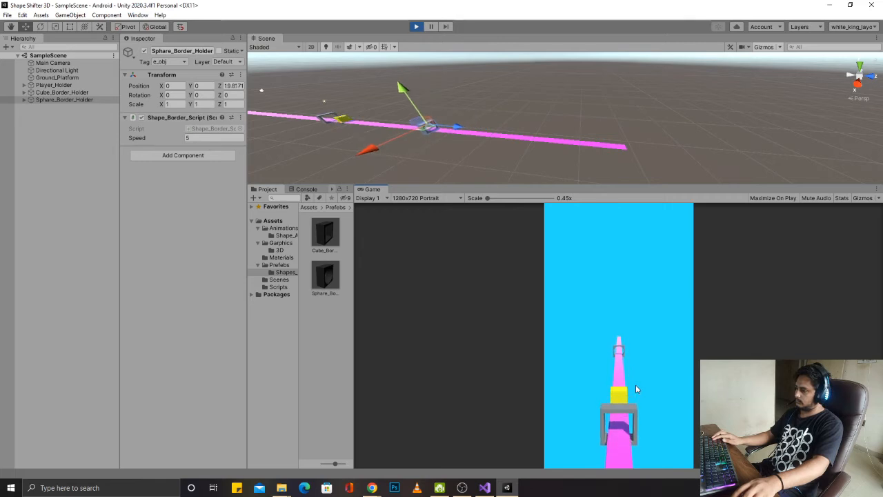
left_click(416, 27)
Step: Set the Shape_Border_Script Speed to 10 on both border instances in the scene
left_click(68, 91)
left_click(69, 101)
left_click(69, 93, "ctrl")
left_click(196, 146)
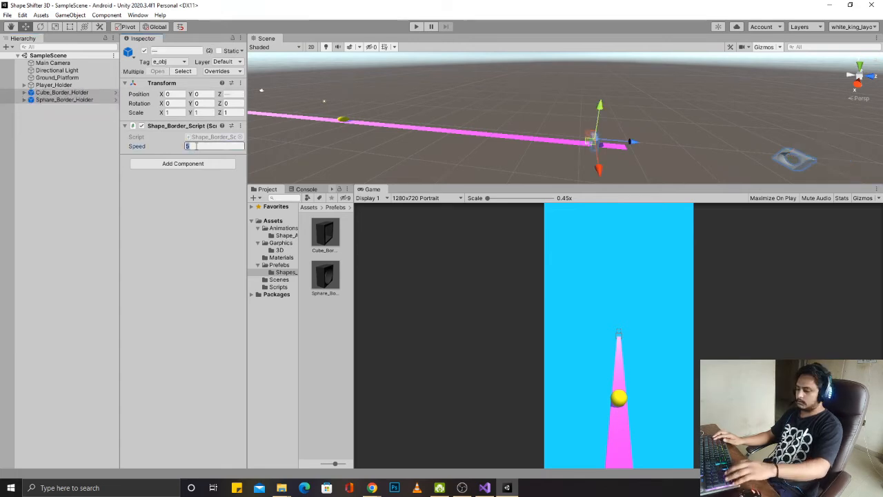
type("10")
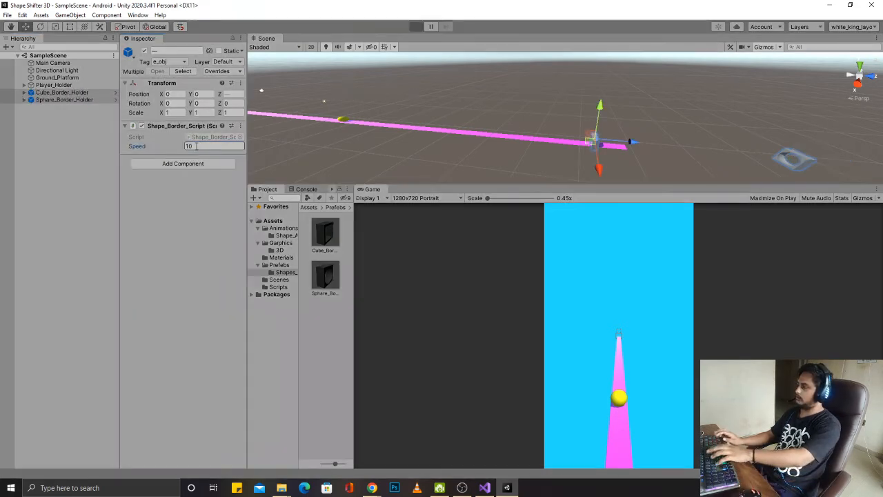
Step: Test-play the faster borders while switching the player between sphere and cube, stop, and glance at the Console
key("ctrl+p")
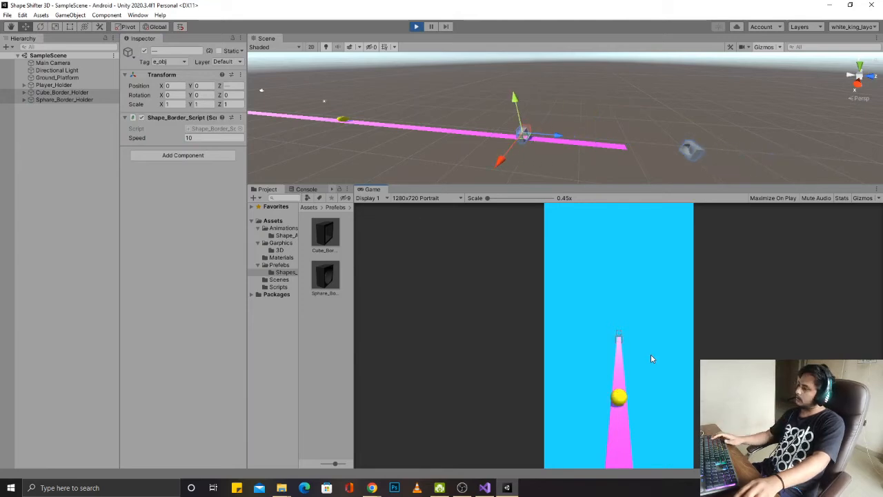
key("space")
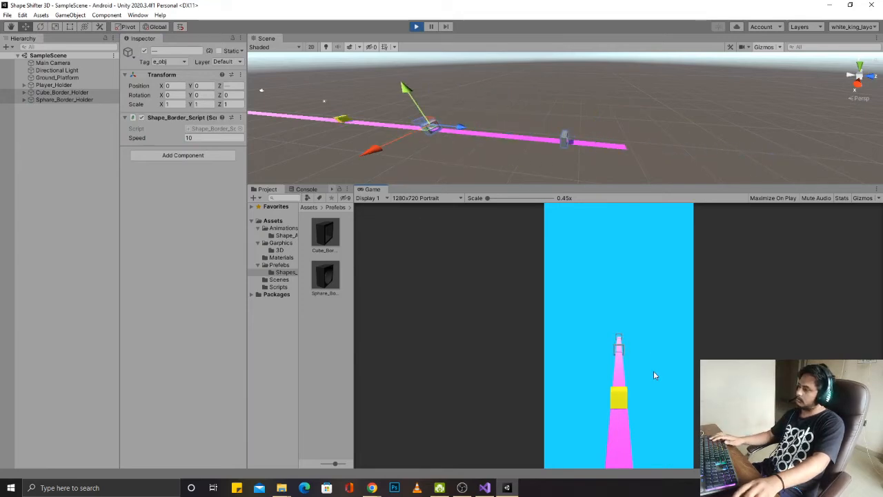
key("space")
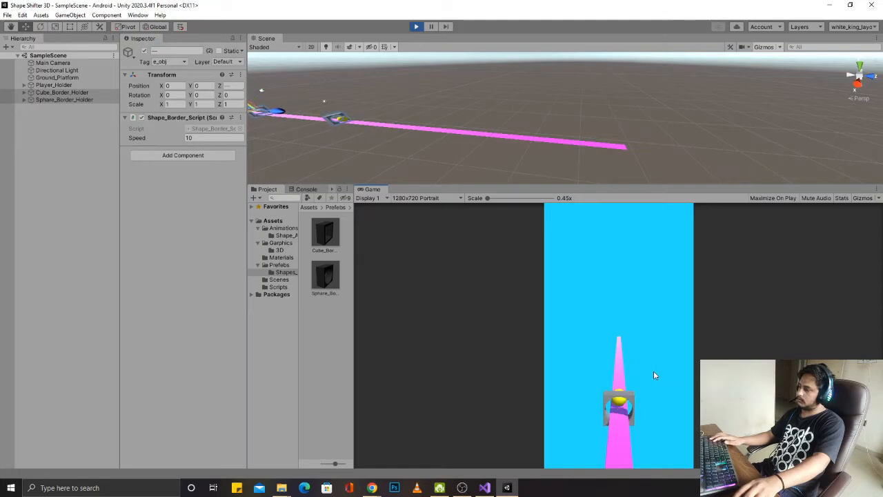
key("space")
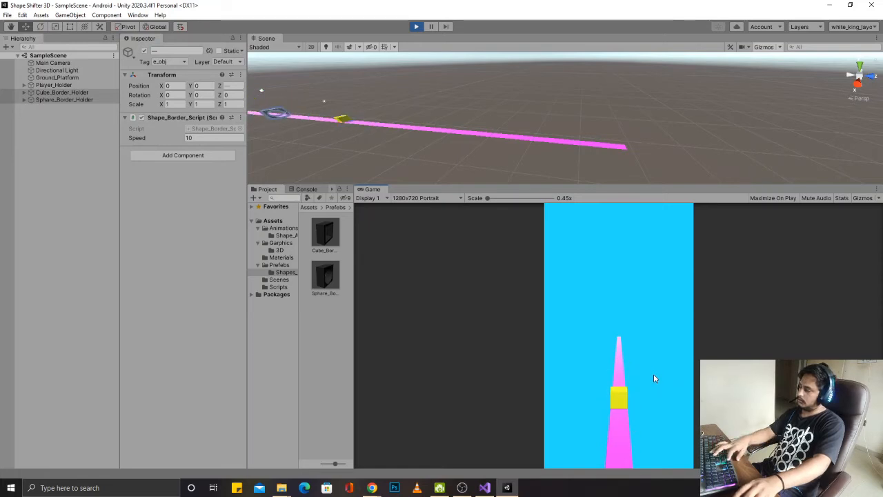
key("ctrl+p")
left_click(305, 190)
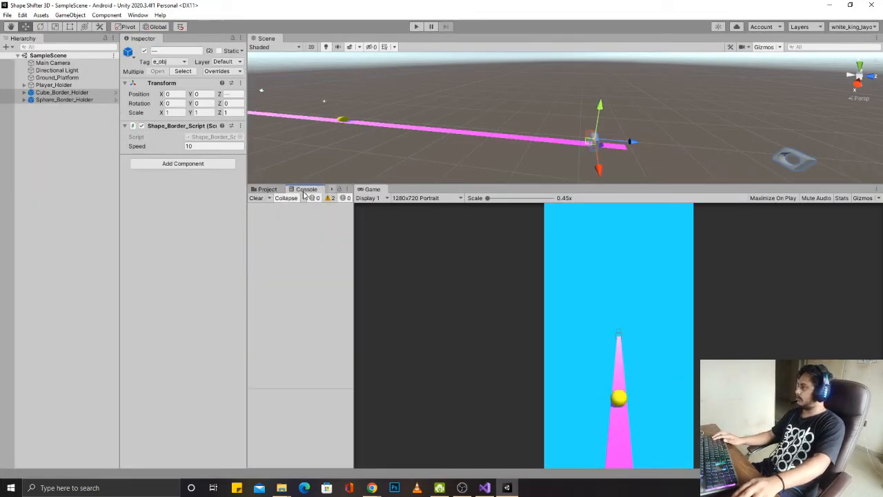
left_click(266, 189)
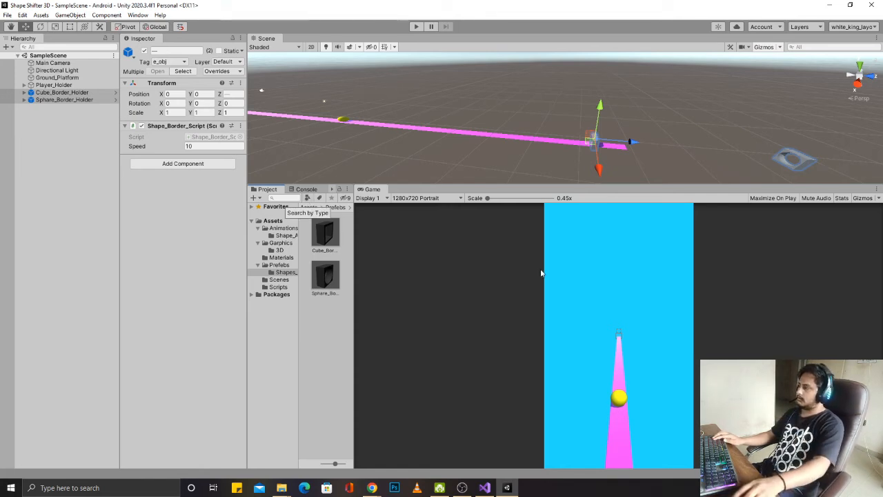
Step: Open the Cube_Border_Holder prefab from its scene instance and set its Shape_Border_Script Speed to 10
left_click_drag(613, 193, 621, 133)
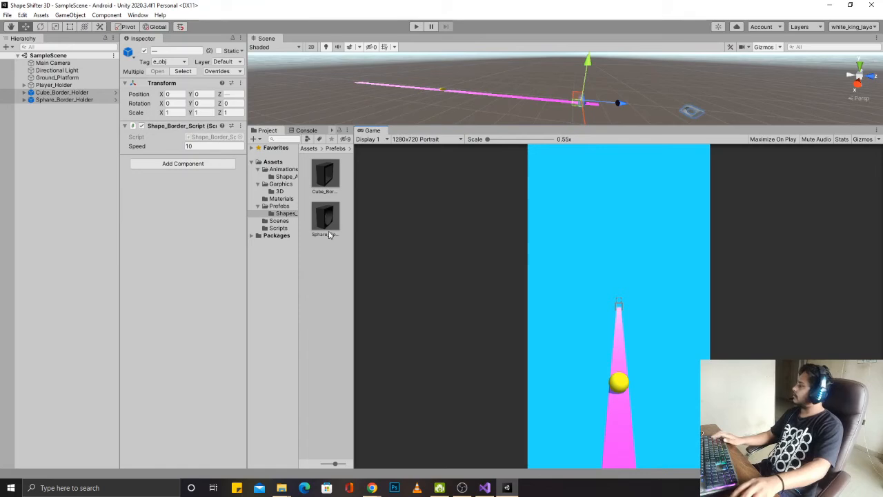
left_click_drag(657, 306, 693, 306)
left_click(76, 142)
left_click(66, 93)
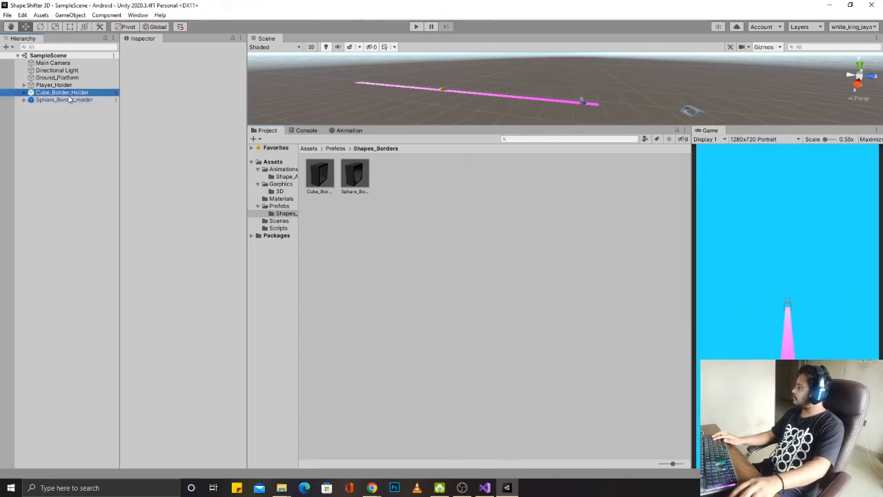
left_click(158, 72)
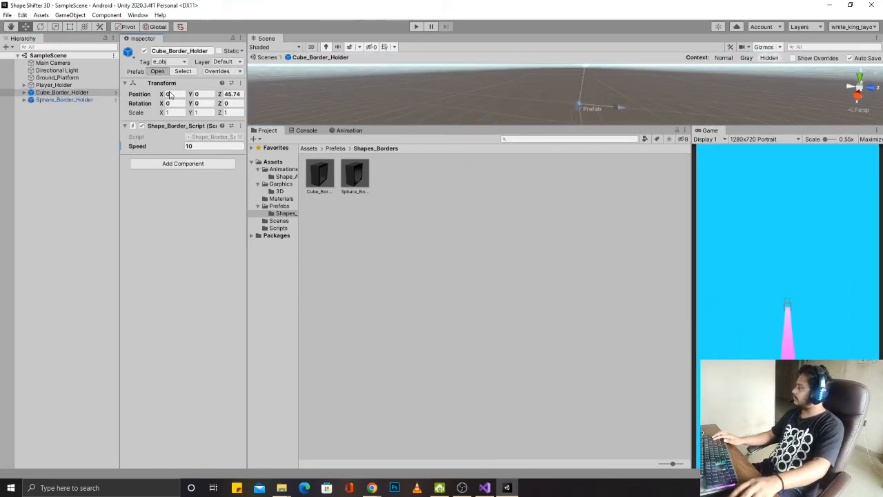
left_click(192, 138)
type("50")
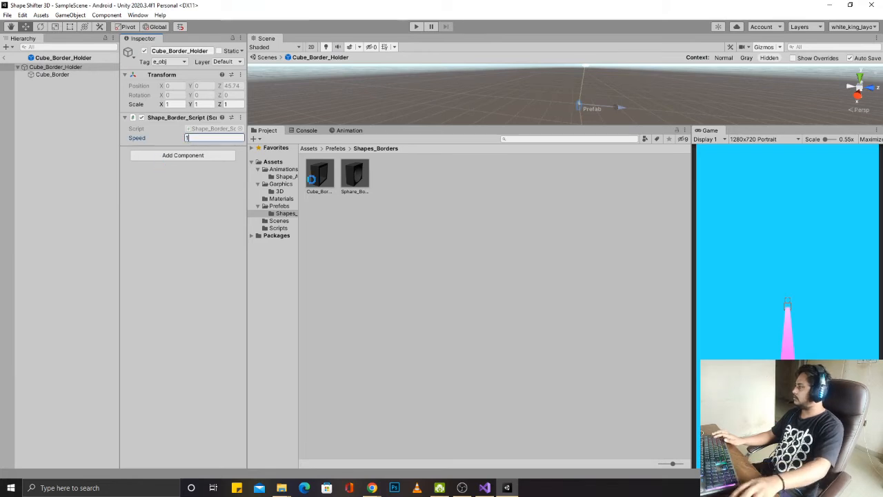
Step: Open the Sphare_Border_Holder prefab, set its Speed to 10, and return to the scene
left_click(352, 173)
double_click(352, 173)
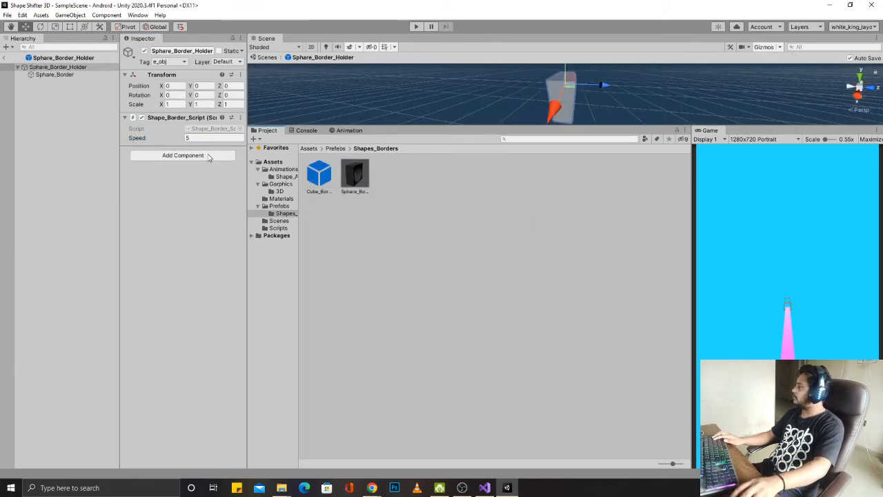
left_click(199, 137)
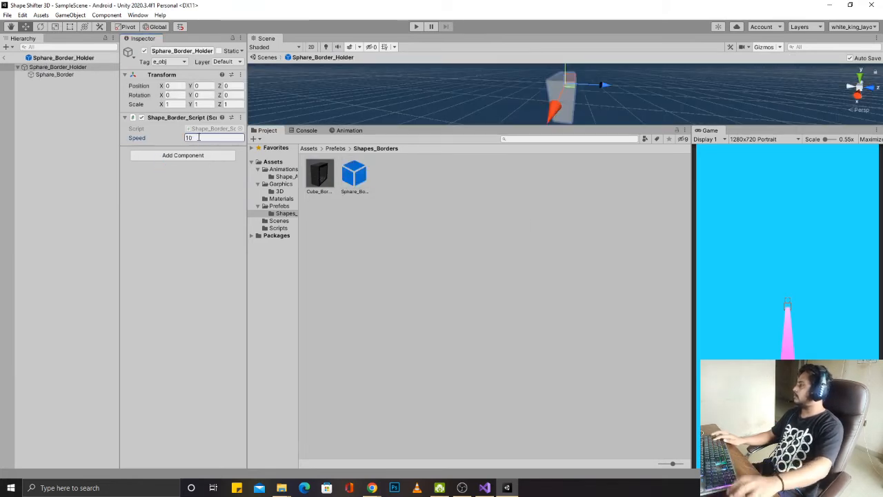
left_click(6, 57)
Step: Delete the Cube_Border_Holder and Sphare_Border_Holder instances from the scene
left_click(69, 100)
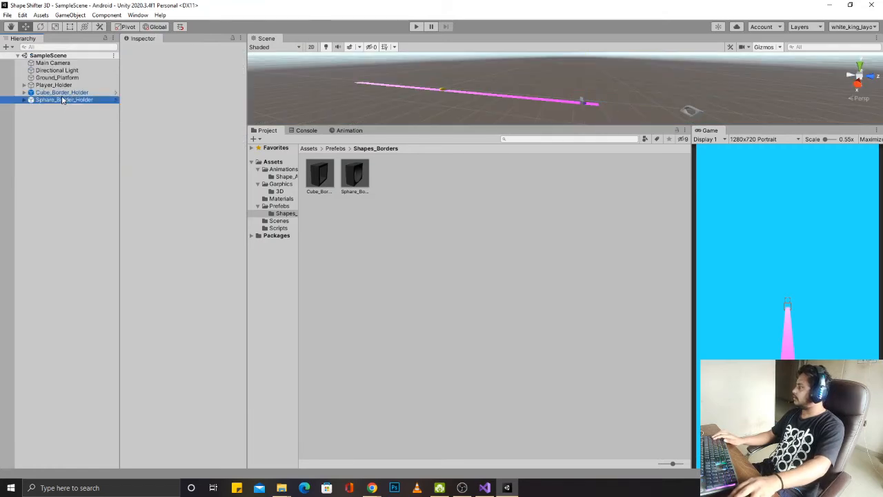
left_click(69, 91, "shift")
key("Delete")
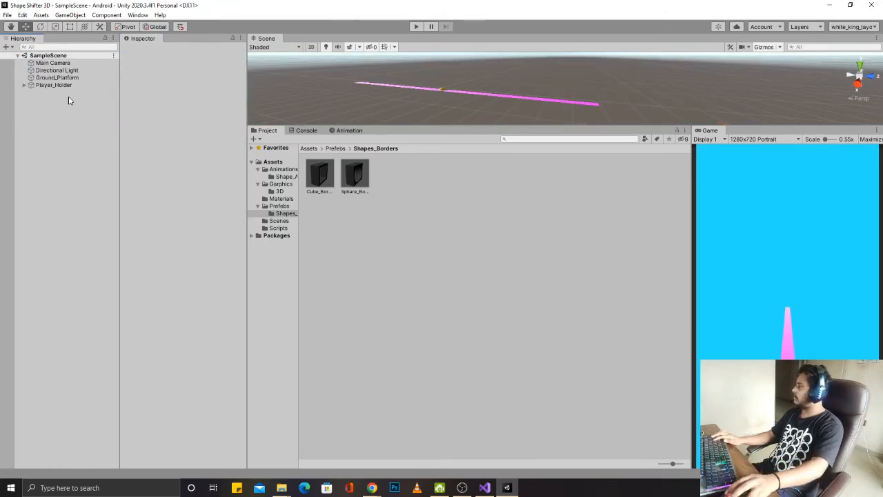
Step: Open the Lighting settings, dock them beside the Inspector, and show the Environment settings
left_click(137, 15)
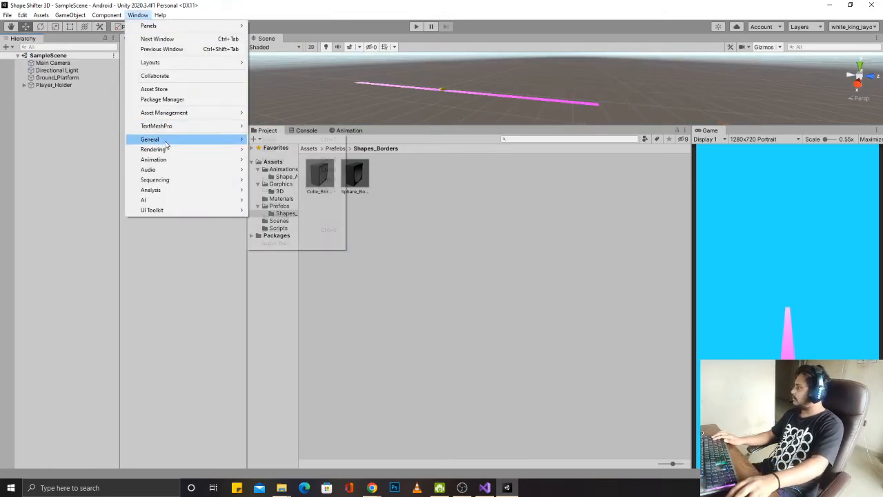
mouse_move(167, 149)
left_click(272, 150)
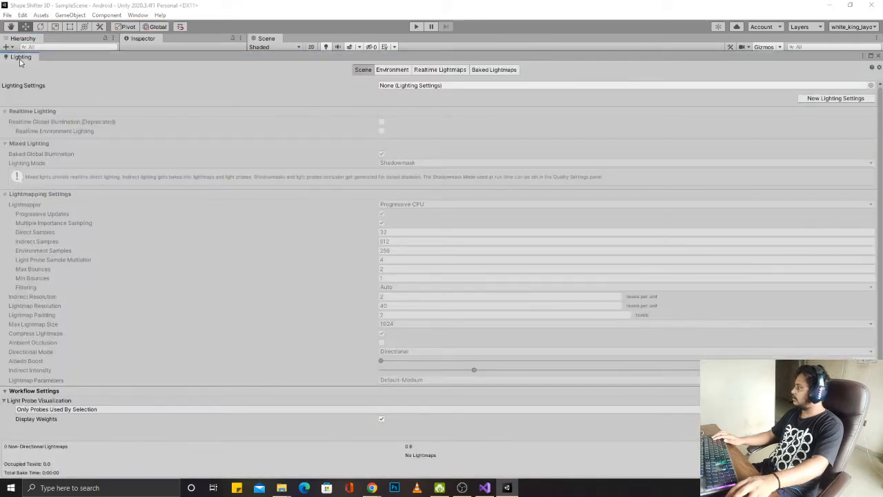
left_click_drag(21, 58, 181, 39)
left_click(139, 51)
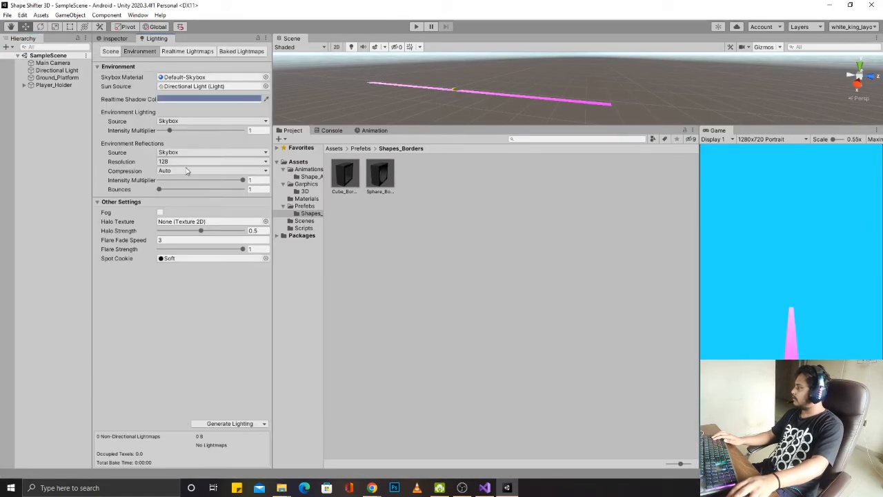
Step: Enable fog, sample its color from the blue Game background (25DCFF), and set its density to 0.04
left_click(161, 212)
left_click(182, 221)
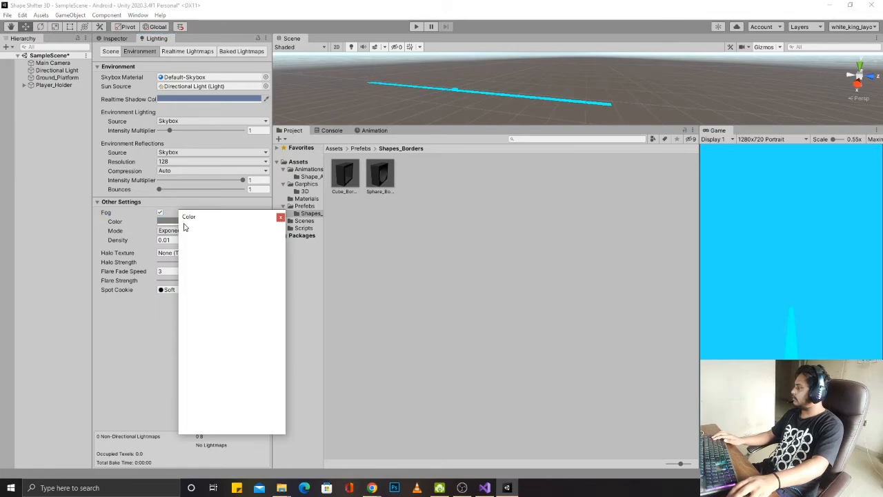
left_click(187, 234)
left_click(759, 191)
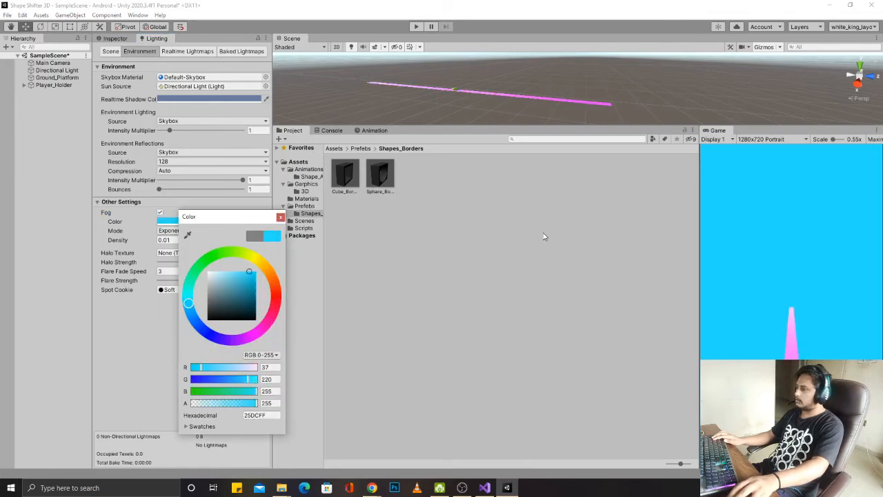
left_click(280, 217)
left_click_drag(154, 242, 160, 243)
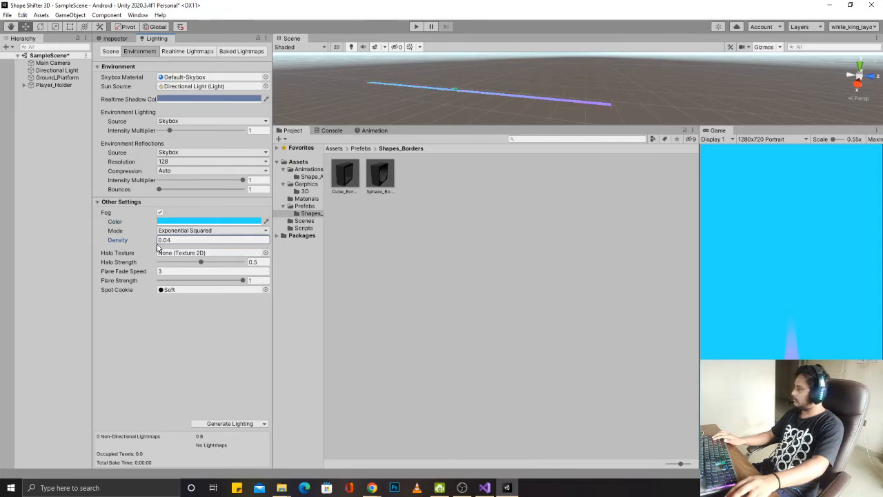
Step: Set the fog density to 0.02
key("ctrl+a")
type("0.02")
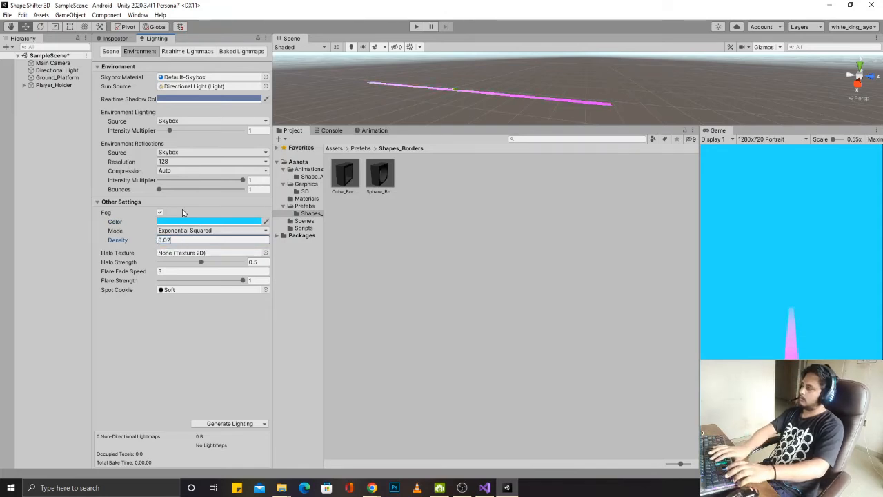
left_click(181, 221)
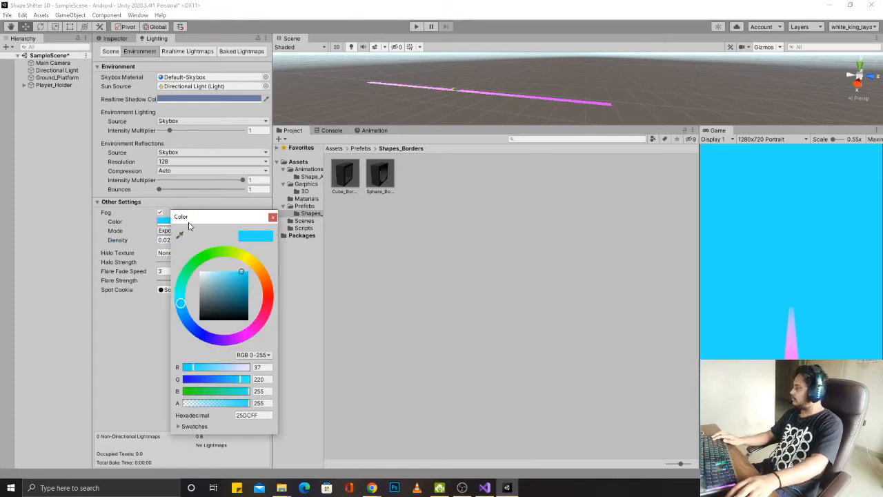
left_click_drag(233, 278, 238, 272)
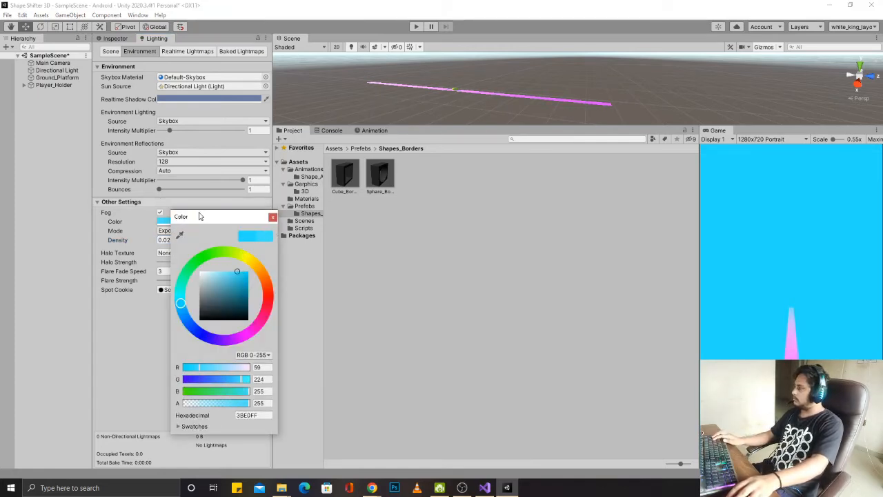
key("ctrl+z")
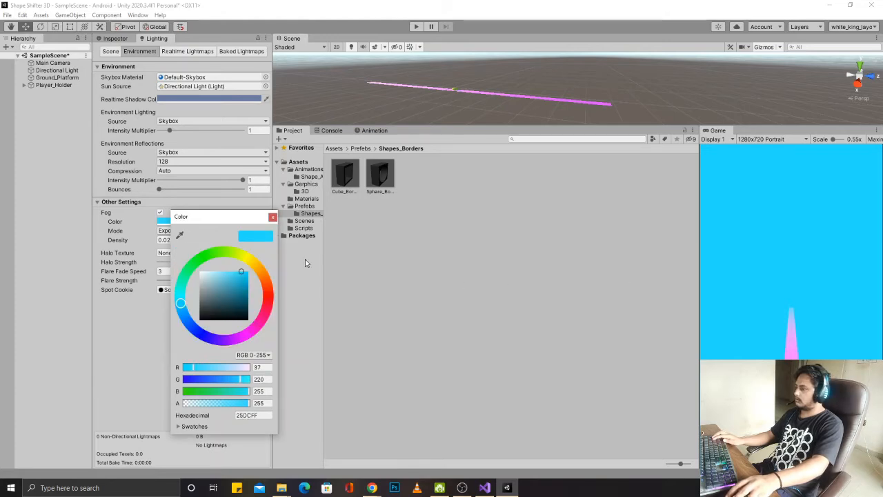
left_click(273, 217)
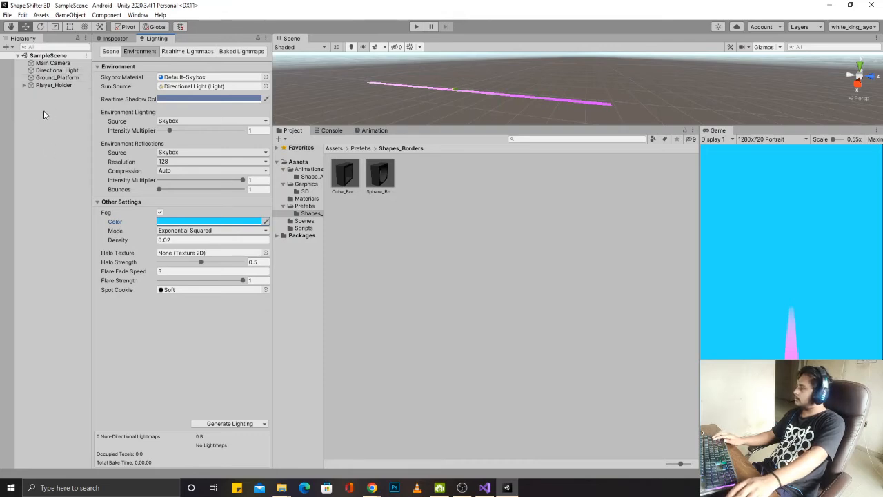
Step: Add a Cube_Border_Holder instance to the scene and move it along Z to about 84, beyond the track's far end
left_click_drag(345, 174, 67, 144)
left_click_drag(485, 88, 806, 63)
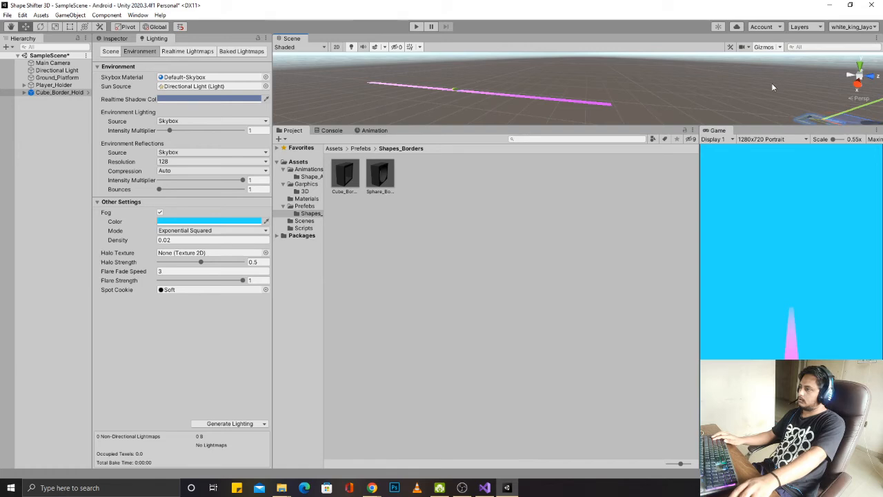
left_click_drag(795, 127, 793, 200)
Step: Stretch the far end of Ground_Platform with the Rect tool until it reaches the cube border, and save the scene
right_click_drag(541, 120, 633, 138)
middle_click_drag(511, 137, 506, 156)
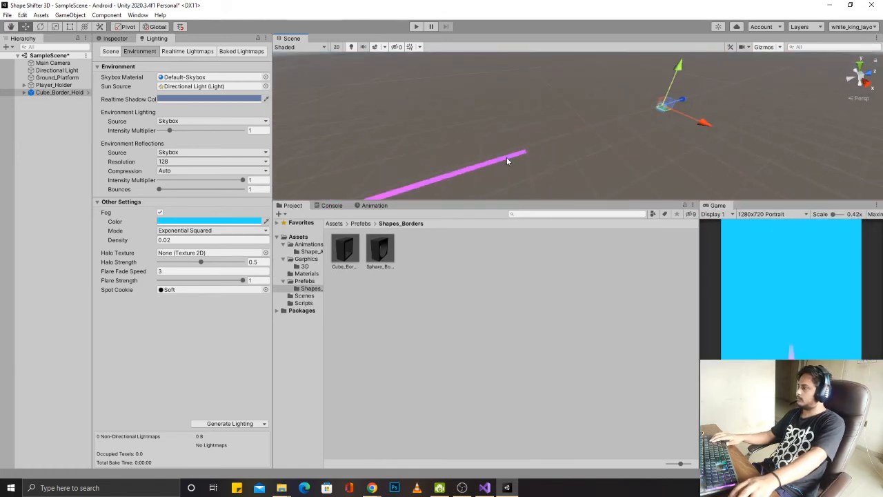
left_click(507, 156)
key("t")
left_click_drag(529, 152, 584, 132)
key("ctrl+z")
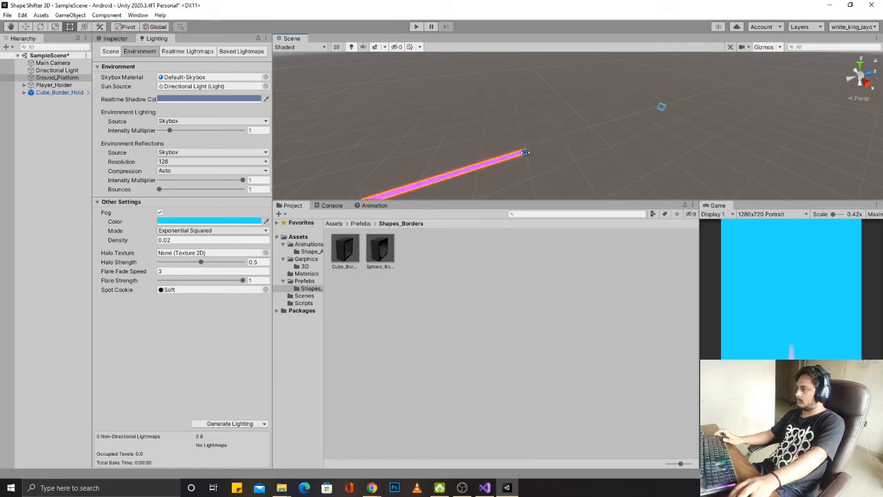
left_click_drag(528, 150, 666, 106)
key("ctrl+s")
middle_click_drag(660, 111, 613, 122)
left_click_drag(613, 122, 643, 118, "alt")
middle_click_drag(560, 102, 503, 115)
left_click_drag(582, 140, 655, 153, "alt")
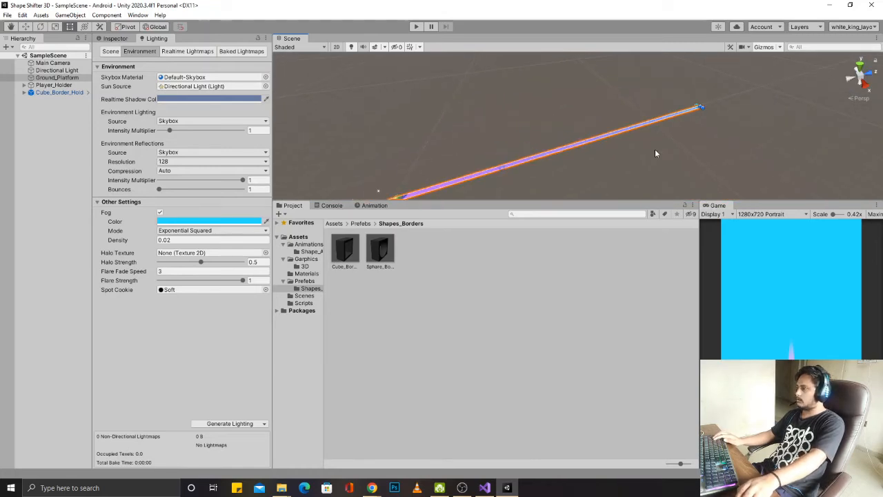
Step: Set the Z position of the Cube_Border_Holder instance to 85 in the Inspector
left_click(67, 92)
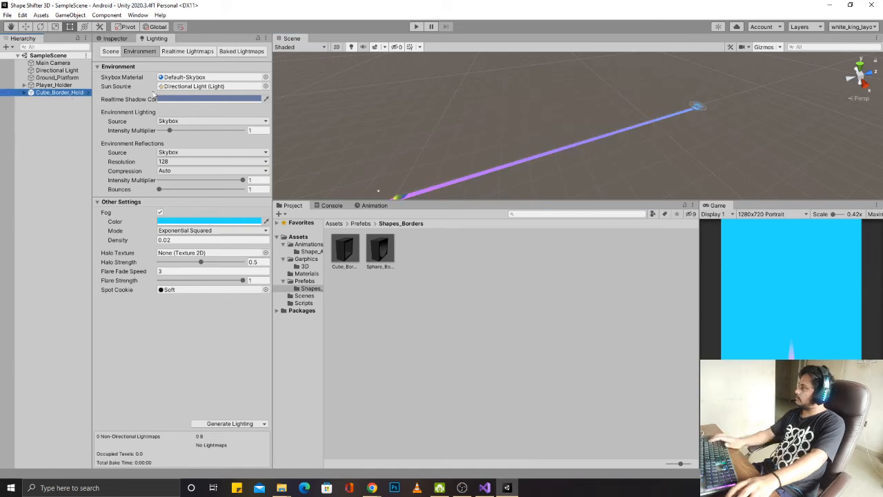
left_click(115, 38)
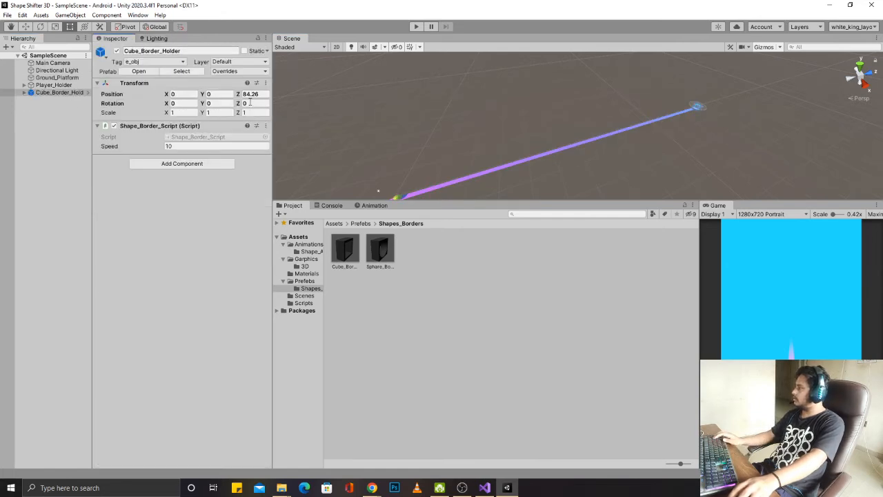
type("85")
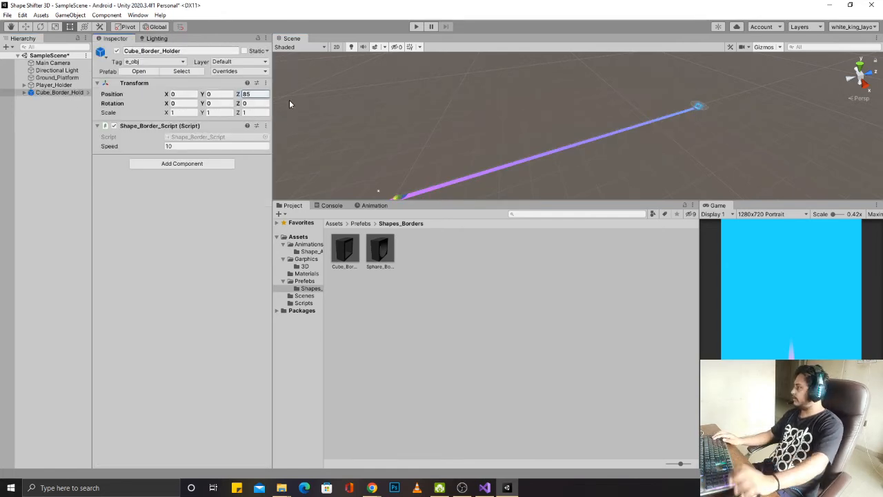
Step: Create an empty GameObject in the scene and name it Spawn_Pos
right_click(49, 126)
left_click(78, 245)
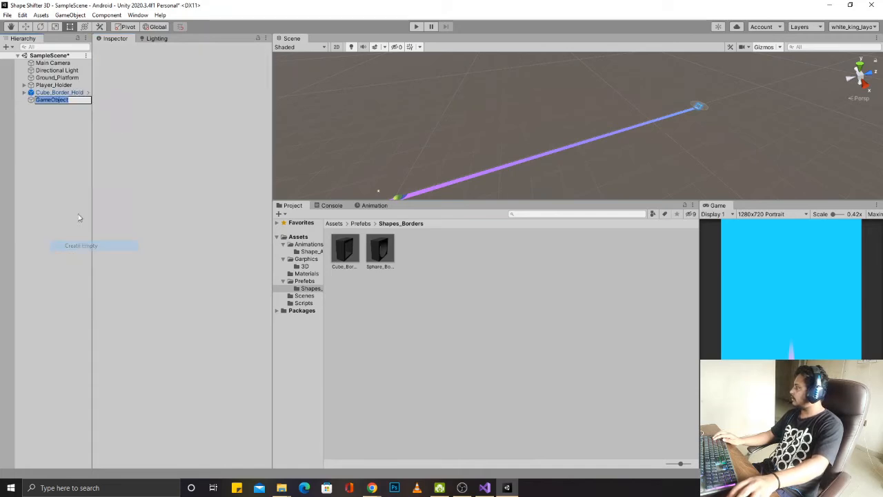
type("Spaw")
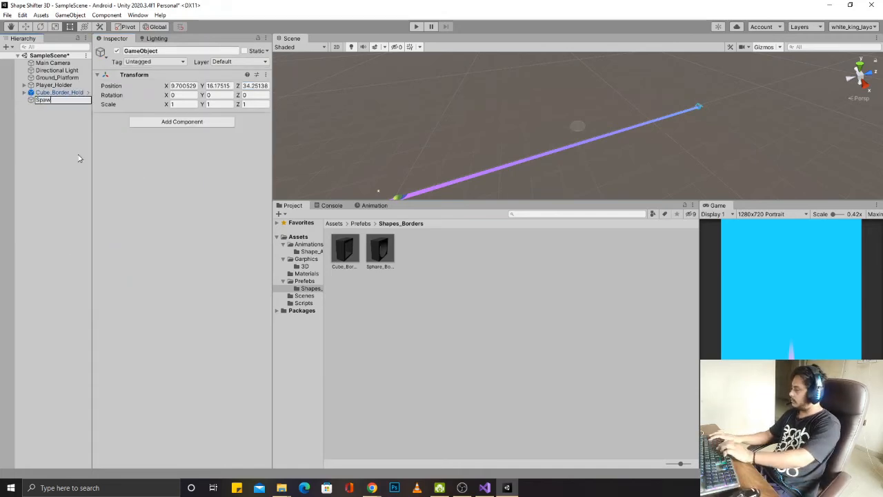
type("n_Pos")
key("Return")
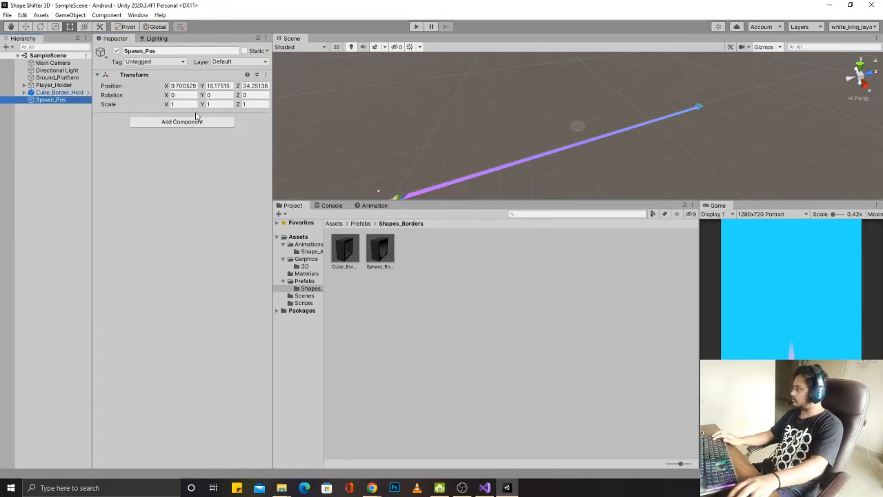
Step: Set Spawn_Pos's position to X 0, Y 0, Z 85, and delete the Cube_Border_Holder instance from the scene
left_click(178, 95)
left_click_drag(172, 86, 208, 86)
type("0")
key("Tab")
type("0")
key("Tab")
type("0")
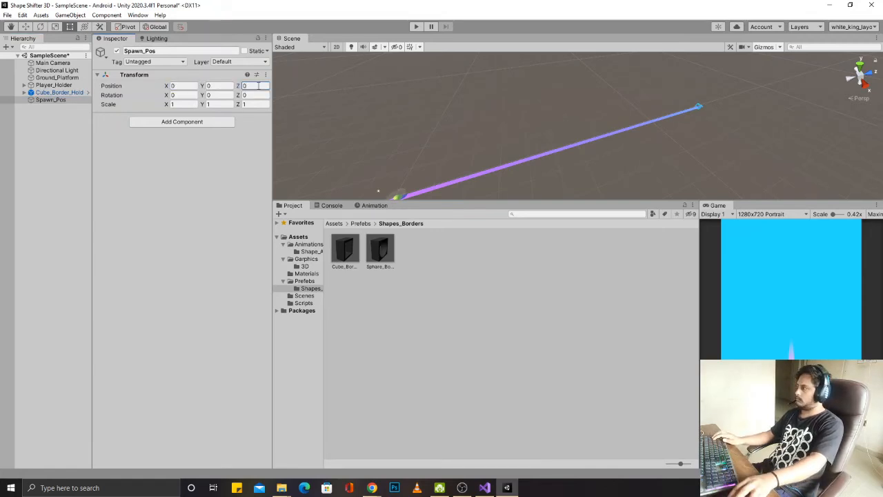
type("82")
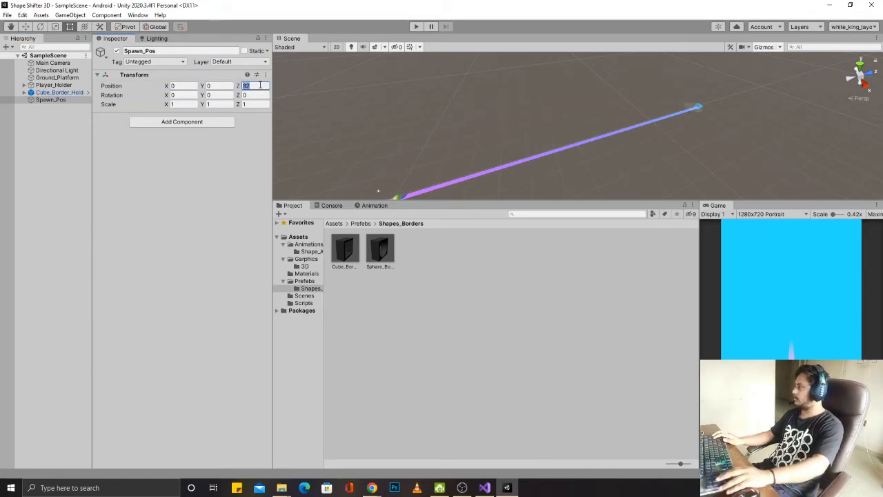
type("85")
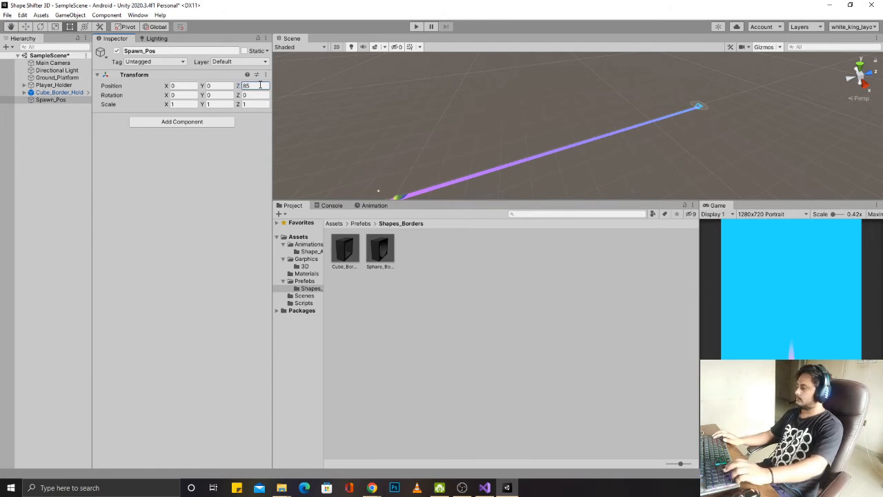
left_click(46, 92)
key("Delete")
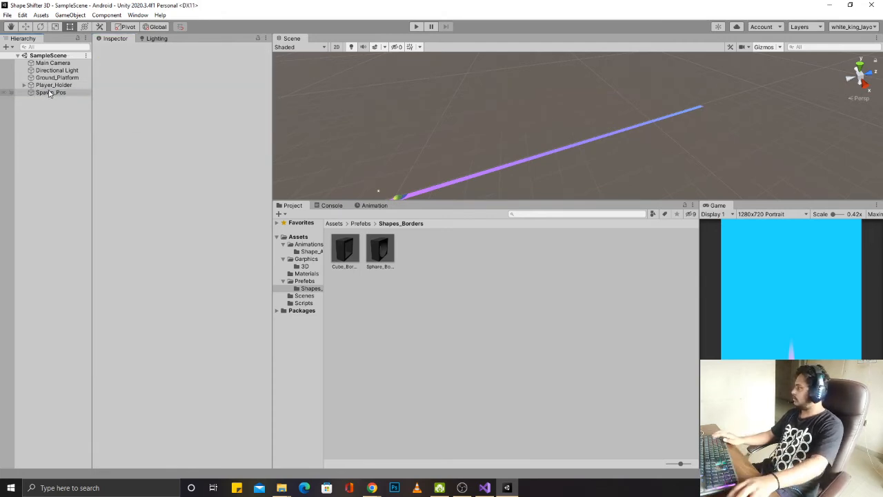
Step: Create a C# script named Spawn_Borders_Script in the Scripts folder and open it in Visual Studio
left_click(304, 302)
right_click(442, 361)
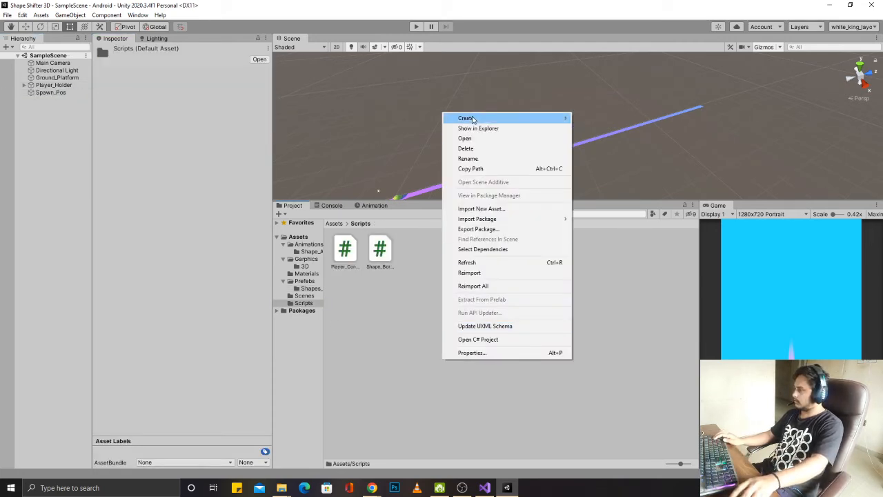
mouse_move(473, 120)
left_click(614, 134)
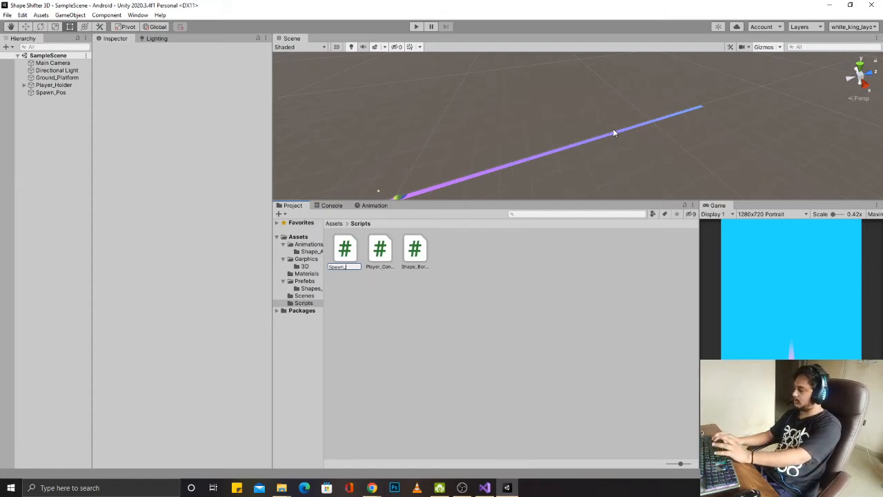
key("ctrl+a")
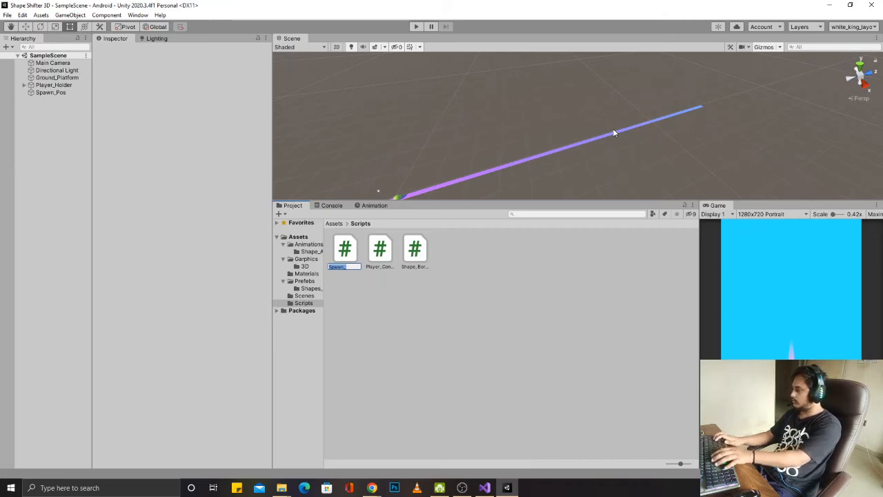
type("Spawn_B")
type("orders")
type("_Script")
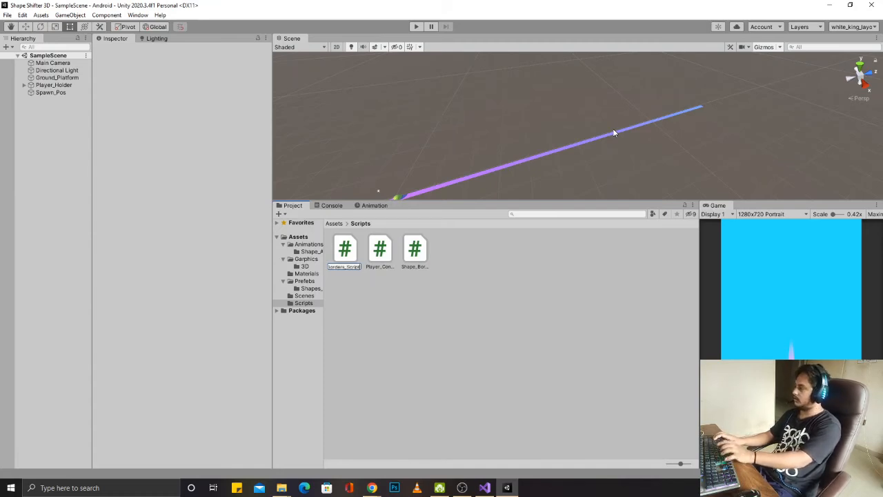
key("Return")
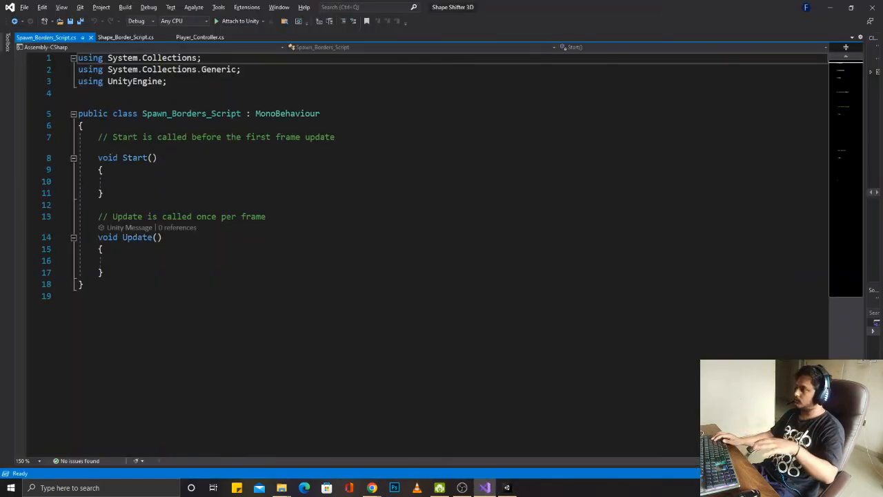
Step: Declare a public float Time_To_Start at the beginning of the Spawn_Borders_Script class, above Start
left_click(247, 125)
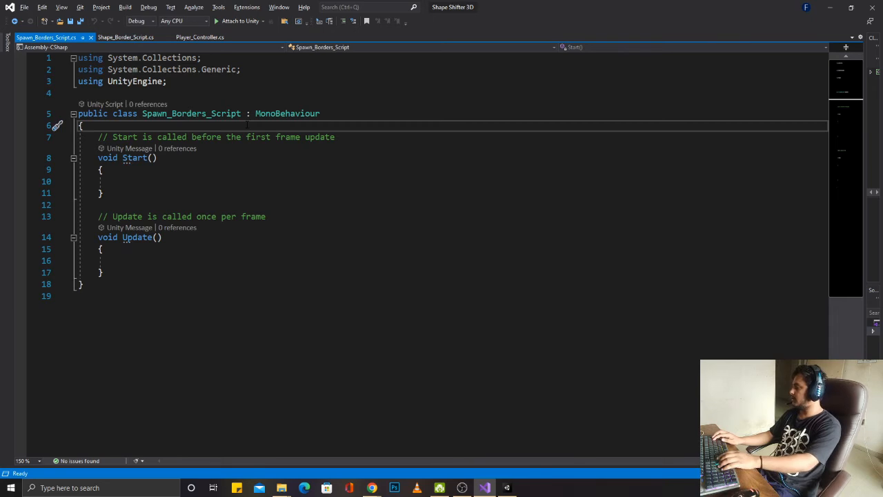
key("Return")
key("Return")
key("Up")
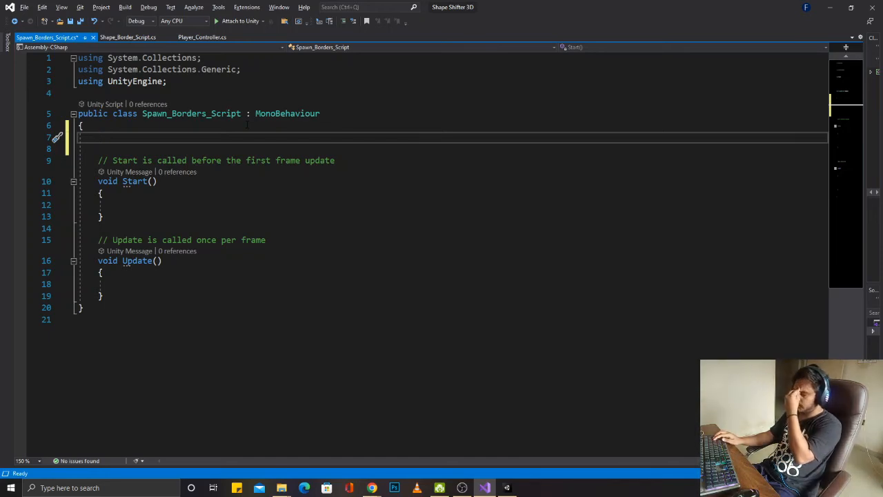
type("p")
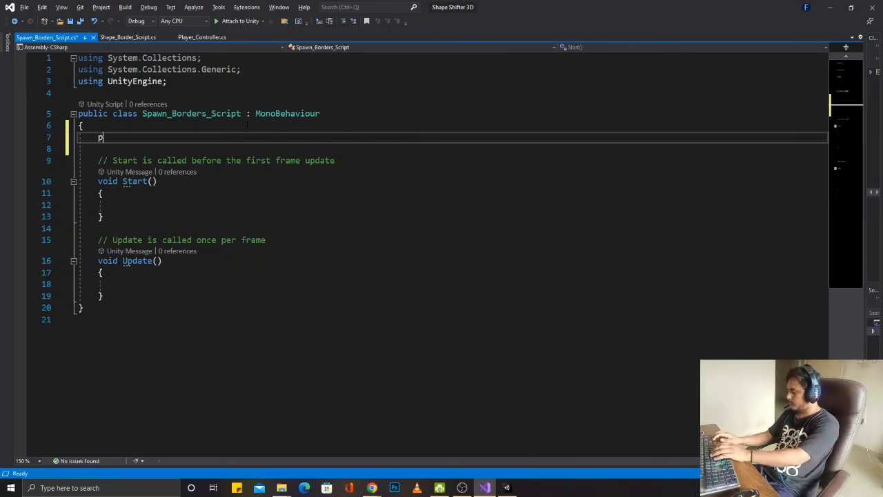
type("ublic float")
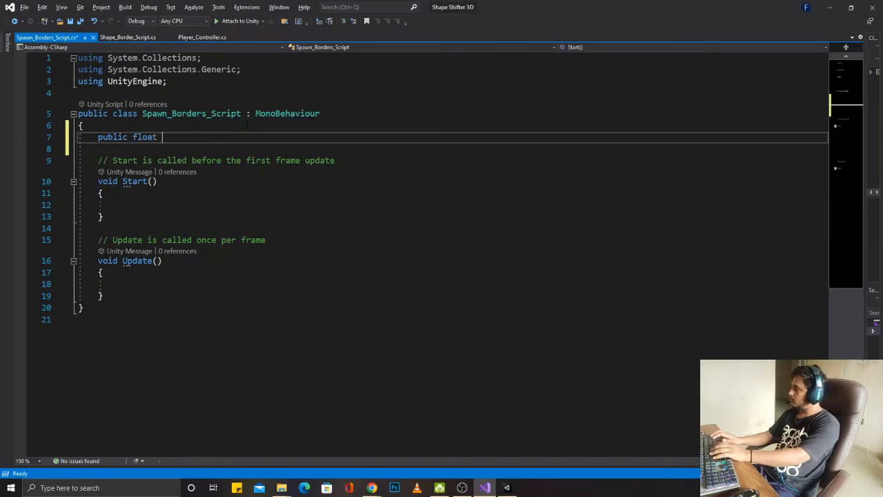
type(" Time_")
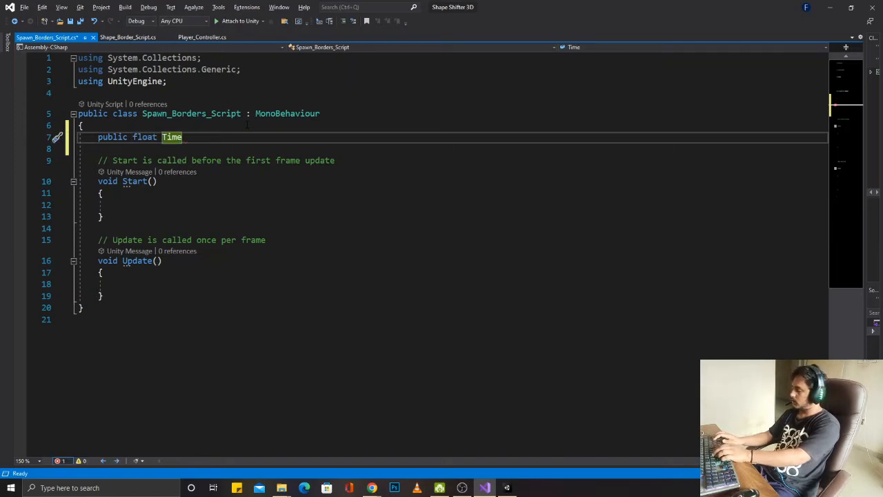
type("To_Spawn")
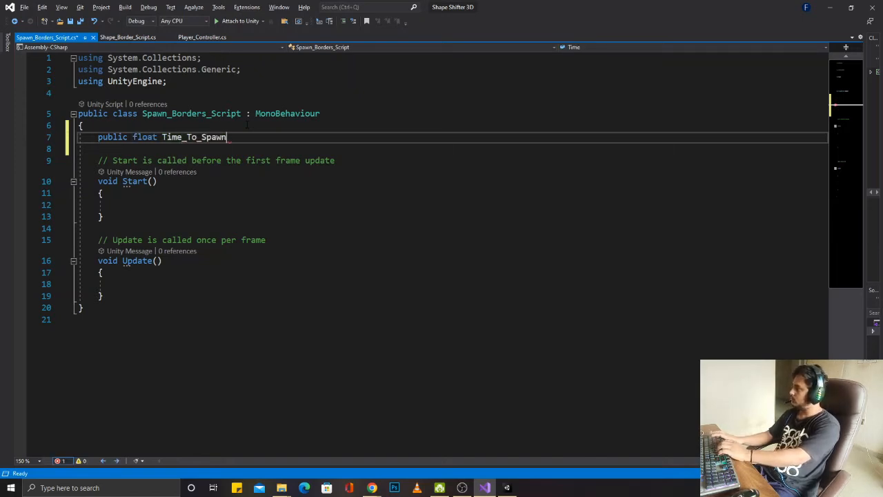
type(";")
key("BackSpace")
key("BackSpace")
key("BackSpace")
key("BackSpace")
type("art;")
key("BackSpace")
key("BackSpace")
key("BackSpace")
key("BackSpace")
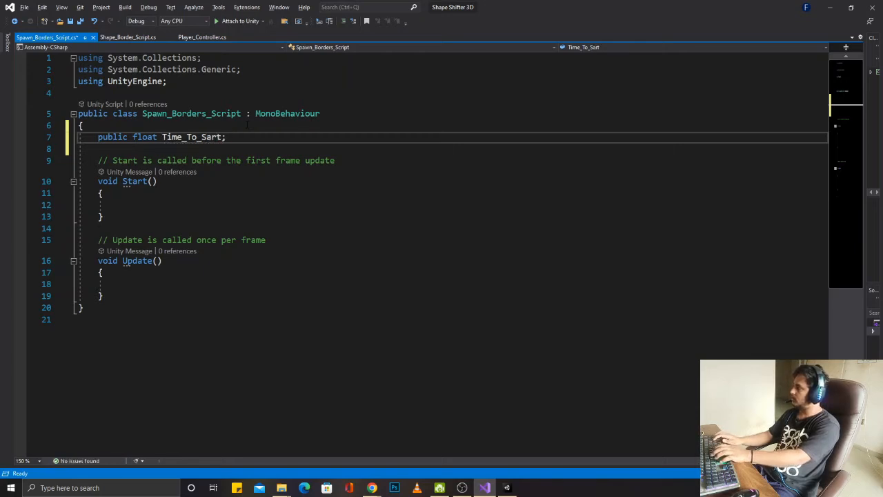
type("tart;")
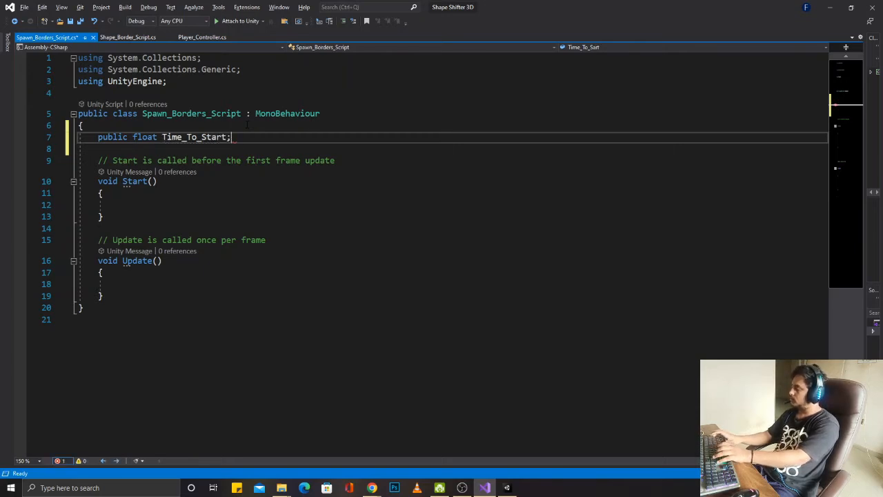
Step: Declare a public float Time_btwn_Waves below Time_To_Start and save the script
key("Return")
type("public float Time_")
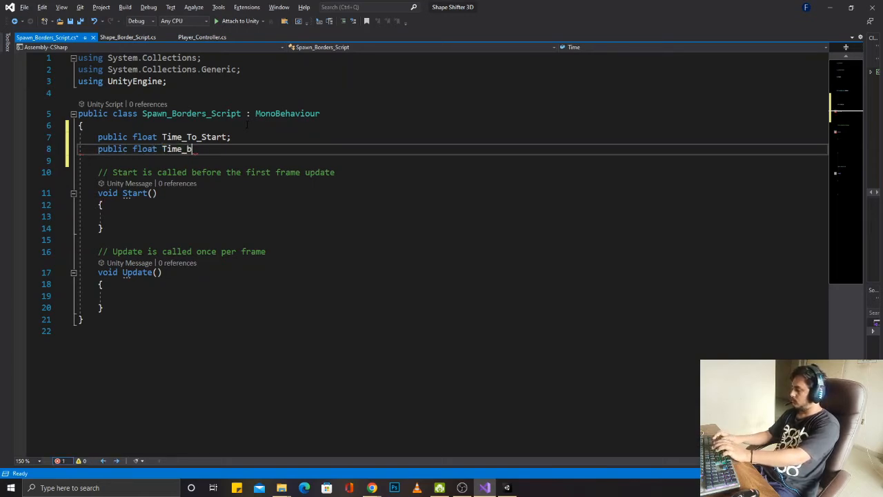
type("btwn_Waves;")
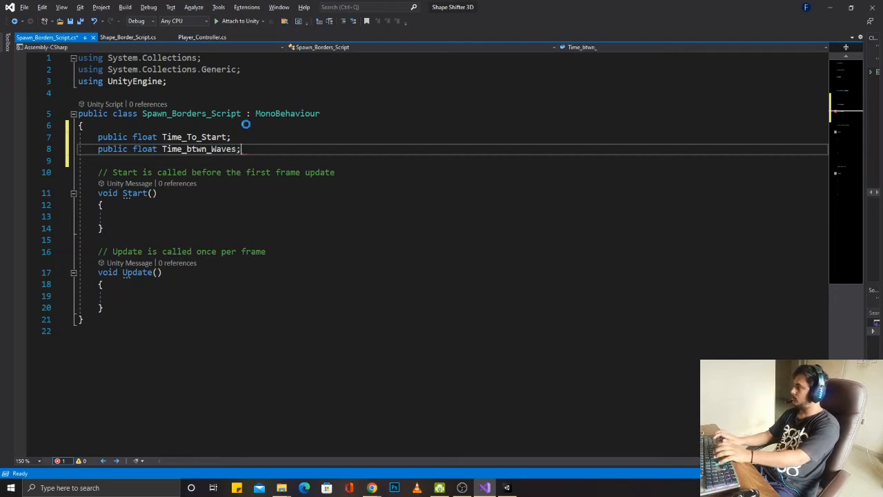
key("ctrl+s")
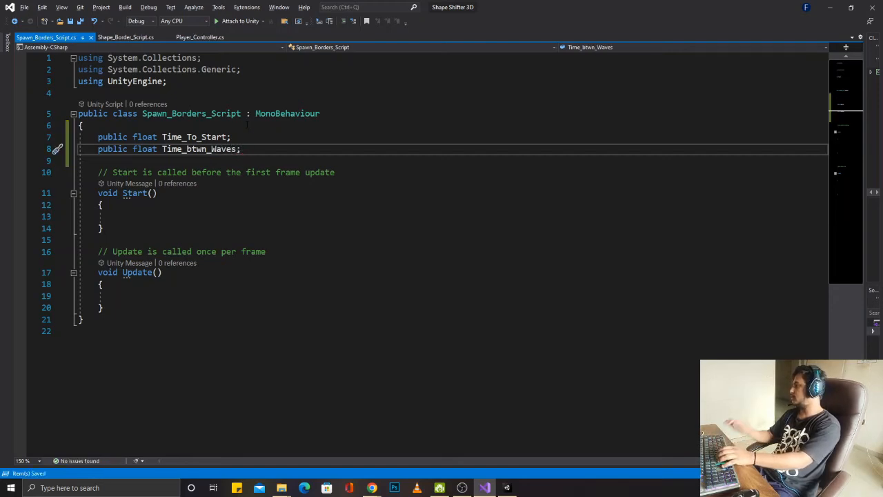
Step: Add an if block to Update with the condition Time_To_Start >= Time.time and an empty braced body
key("Down")
key("Down")
key("Down")
key("Down")
key("Down")
key("Down")
key("Down")
key("Down")
key("Down")
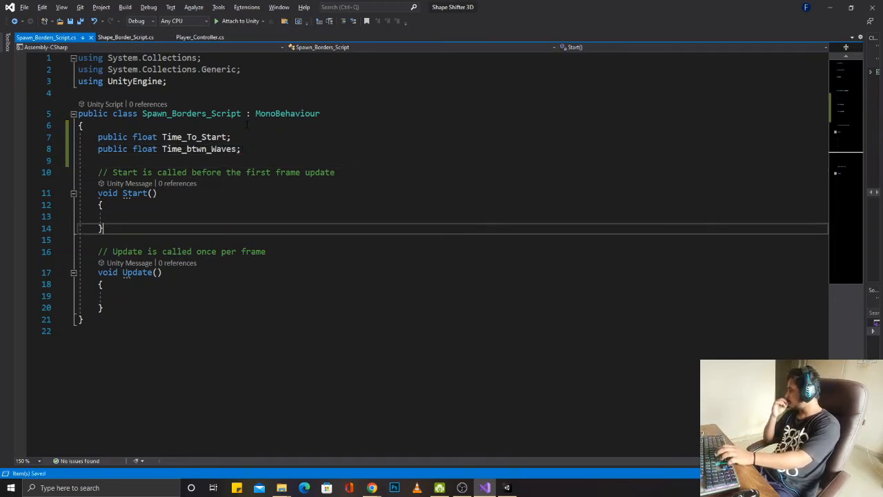
key("Down")
key("Return")
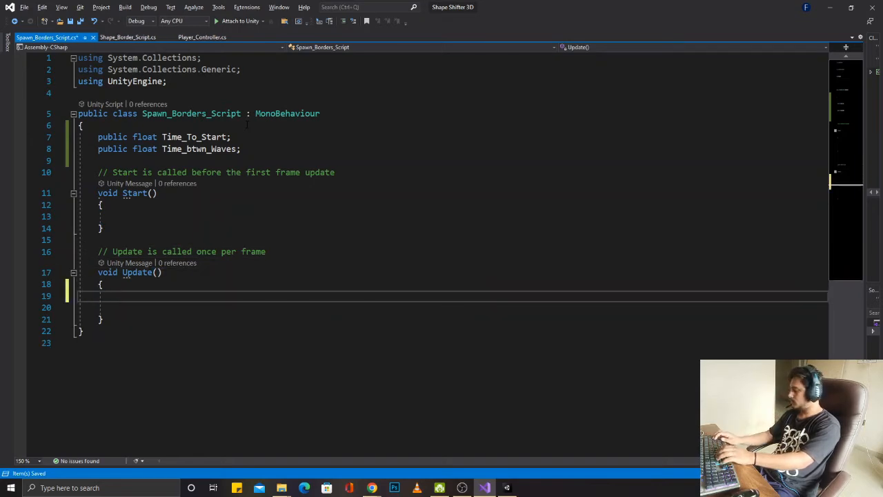
type("print")
key("BackSpace")
key("BackSpace")
type("if(")
type("Time")
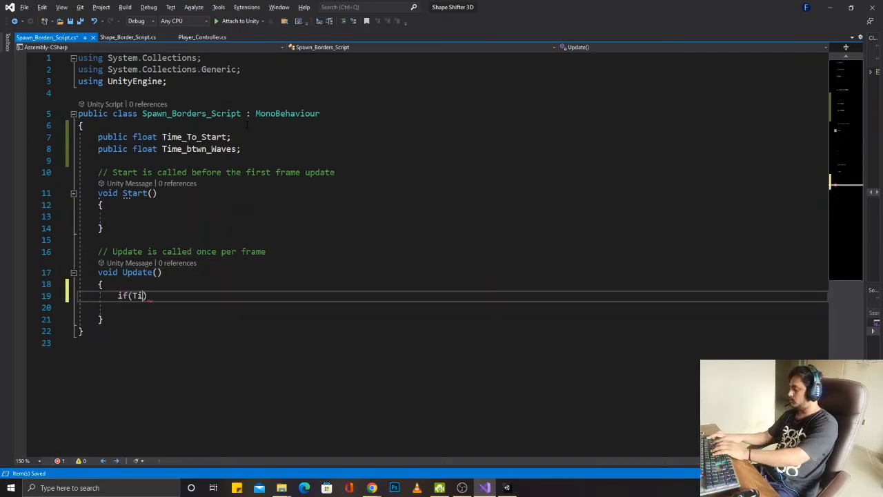
key("Down")
key("Down")
key("Down")
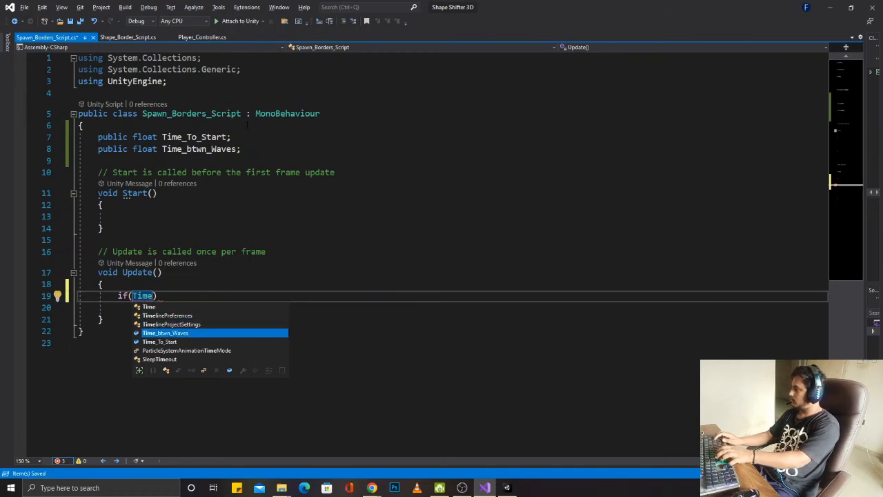
type(">=")
type(" Time.")
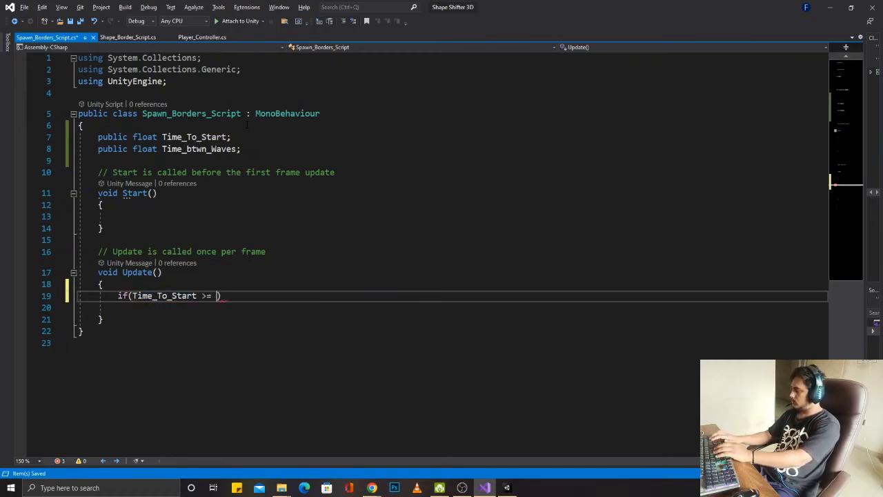
type("time")
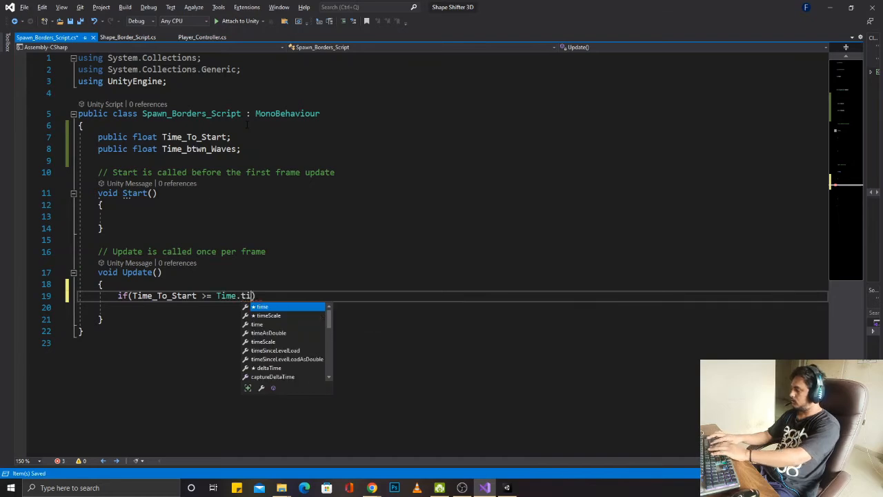
type(")")
key("Return")
type("{")
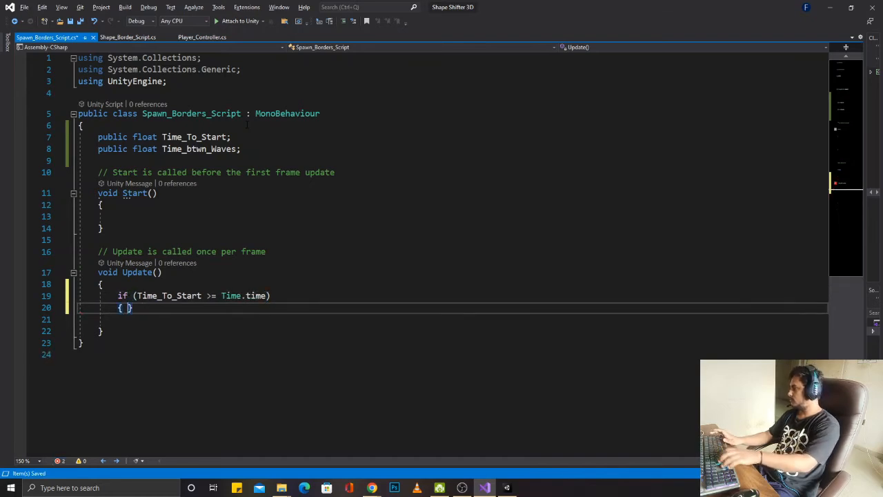
key("Return")
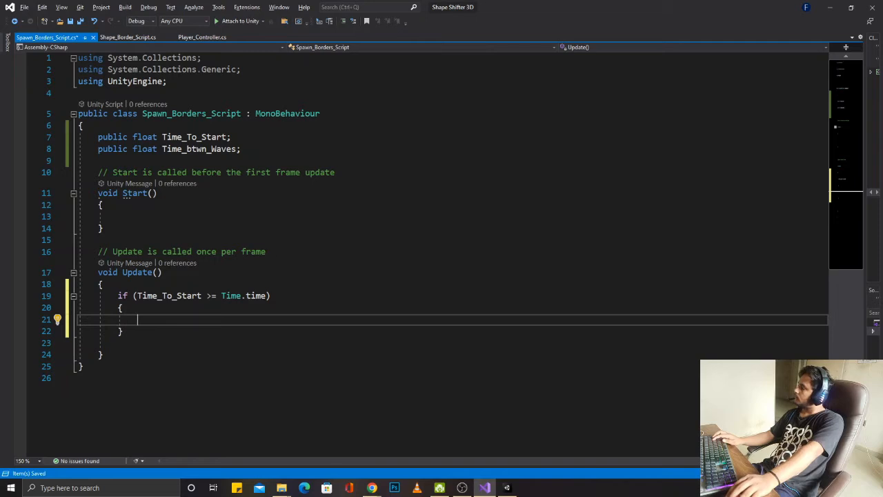
Step: Swap the operands of the if condition in Update so it reads Time.time >= Time_To_Start, and save the script
double_click(141, 295)
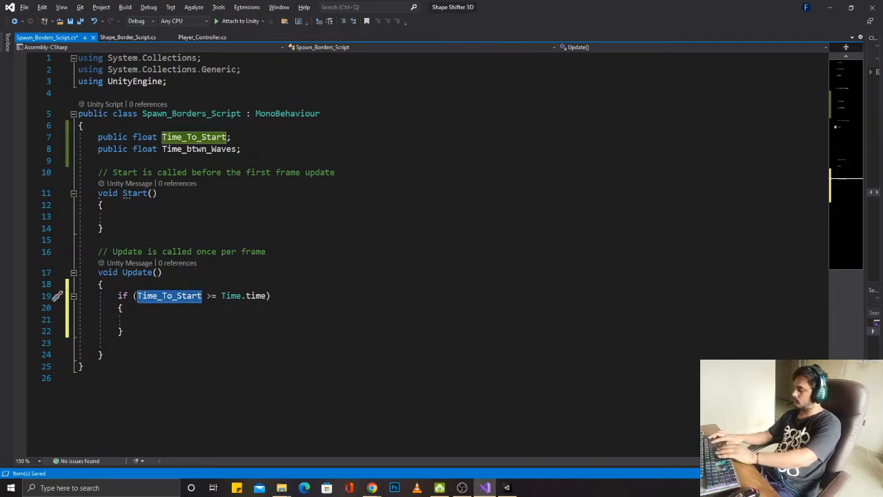
type("Time.time")
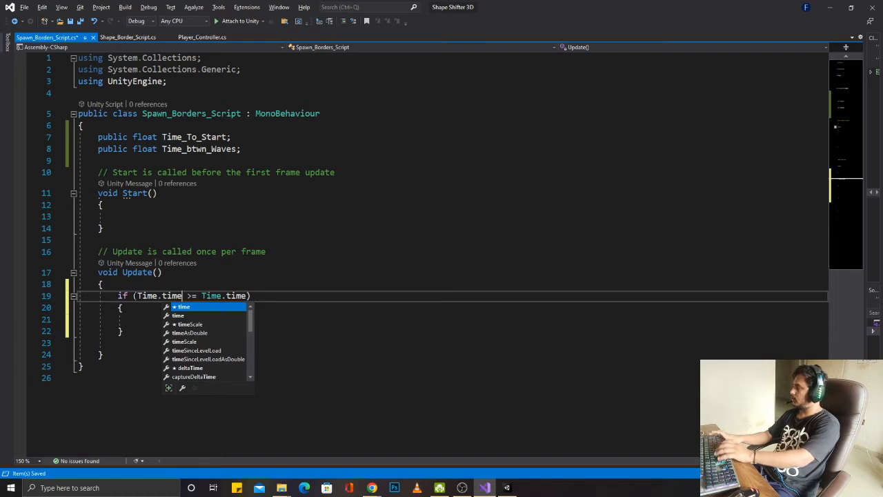
key("Escape")
left_click_drag(202, 296, 246, 296)
type("Tim")
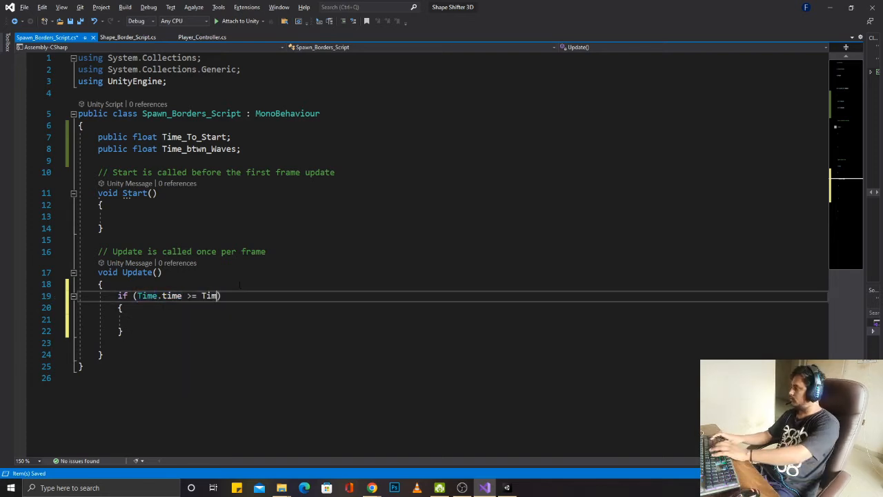
key("Down")
key("Down")
key("Down")
key("Down")
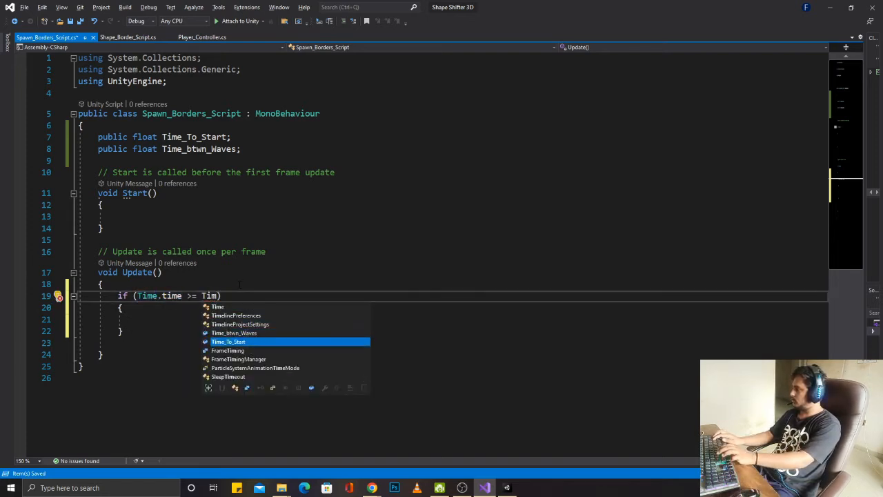
key("Tab")
key("ctrl+s")
Step: Call Spawn_Border(); inside the body of the if block in Update
left_click(215, 309)
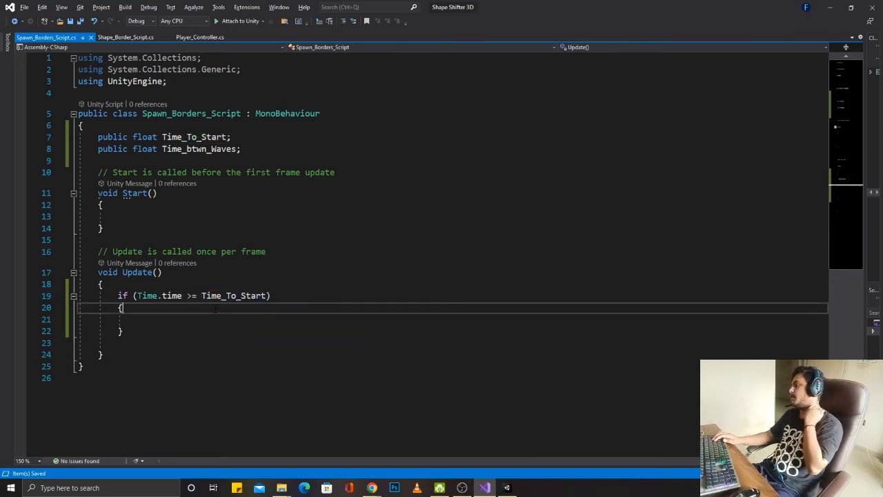
left_click(185, 321)
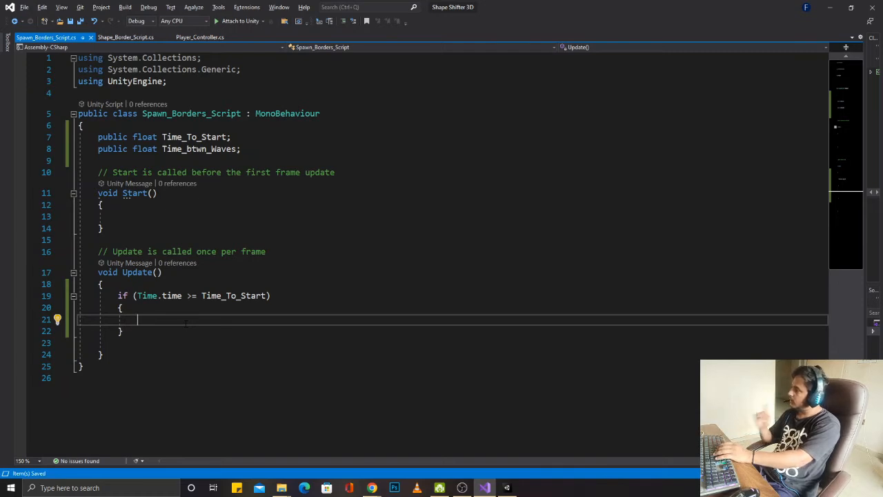
type("Spawn")
key("Tab")
type(";")
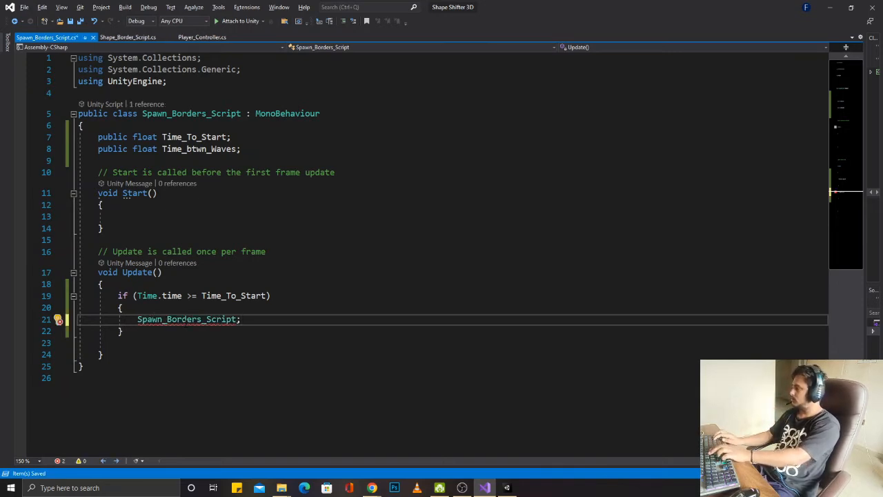
key("ctrl+z")
type("Border)(")
key("BackSpace")
key("BackSpace")
type("()'")
key("BackSpace")
type(";")
Step: Define an empty public void Spawn_Border() method below Update and save the script
left_click_drag(137, 321, 208, 320)
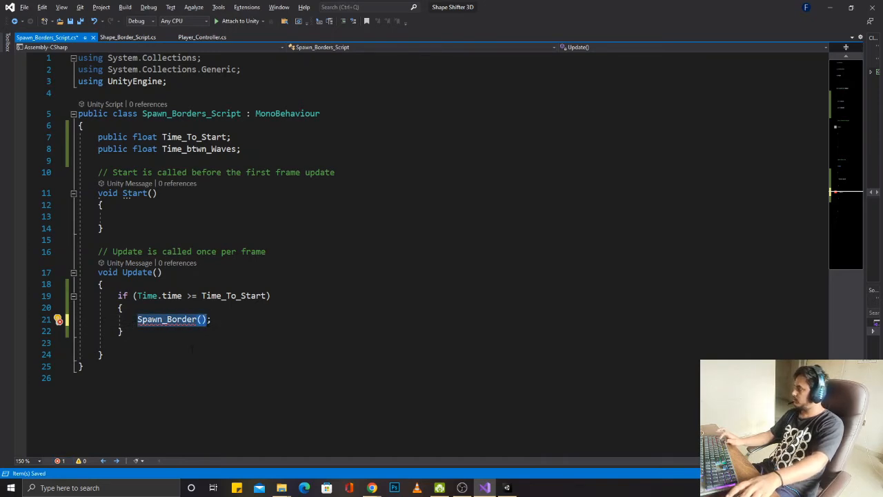
left_click(161, 362)
key("Up")
key("End")
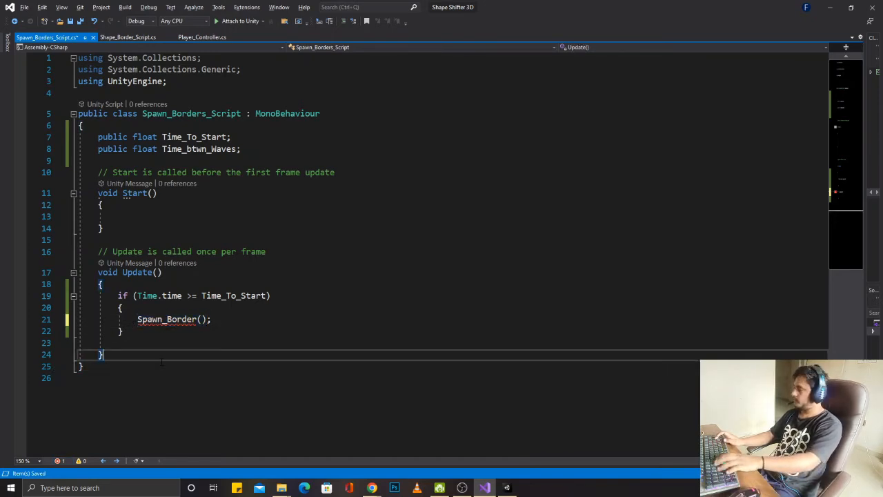
key("Return")
key("Return")
key("Up")
key("Return")
type("public void Spawn_Border()")
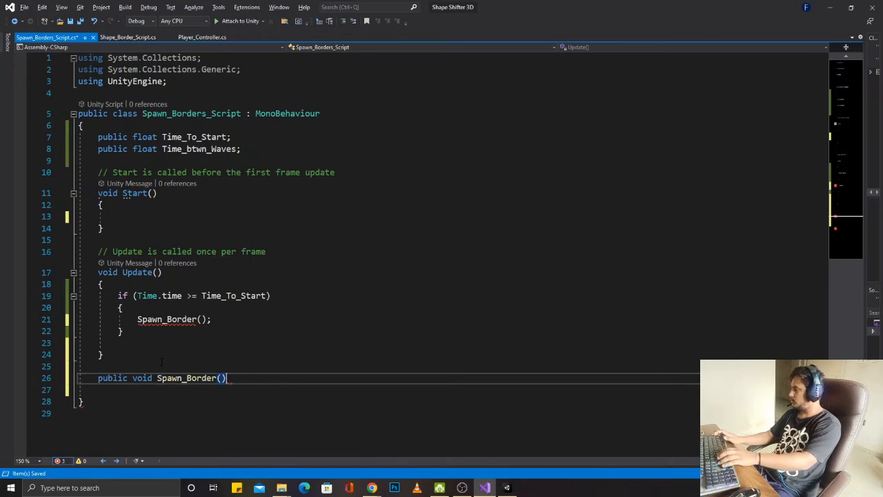
key("Return")
type("{")
key("Return")
key("ctrl+s")
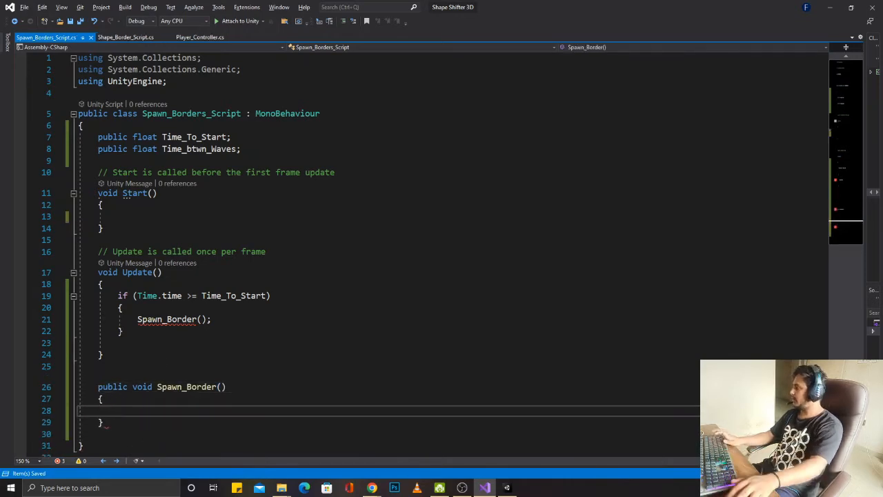
Step: Below the Spawn_Border() call, add Time_To_Start = Time.time + Time_btwn_Waves; and save the script
left_click(232, 311)
left_click(234, 319)
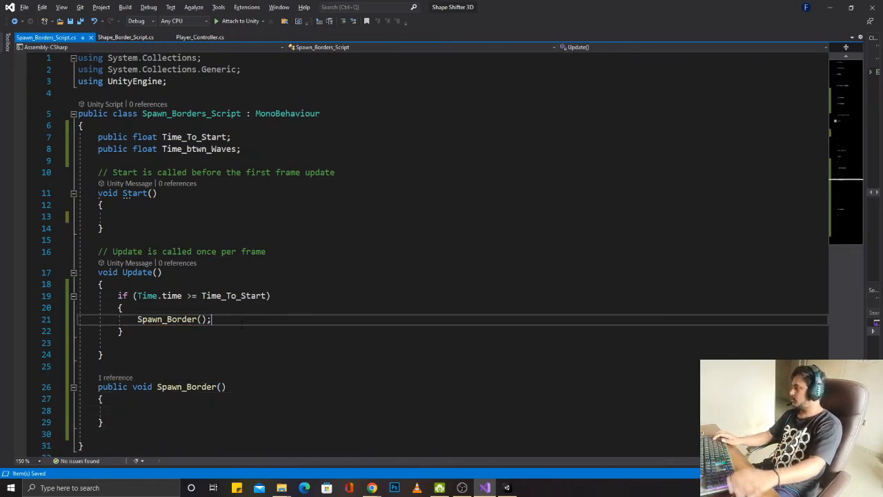
key("Return")
type("Time")
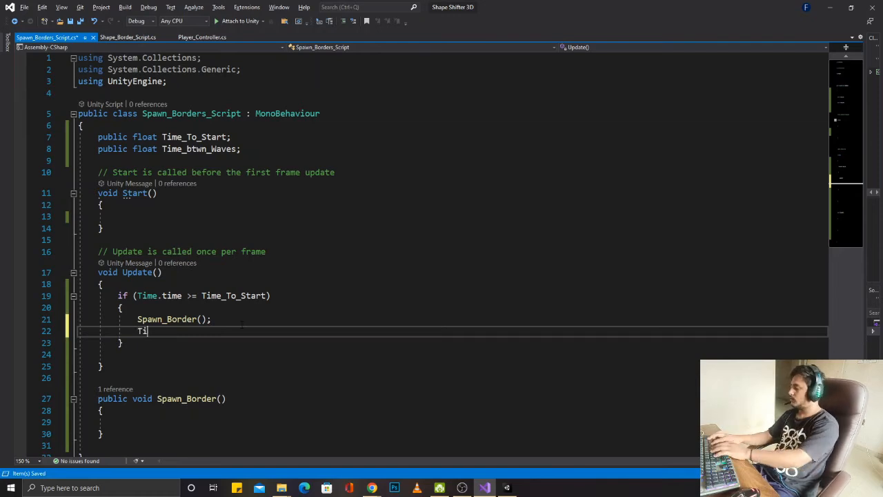
key("Down")
key("Down")
key("Down")
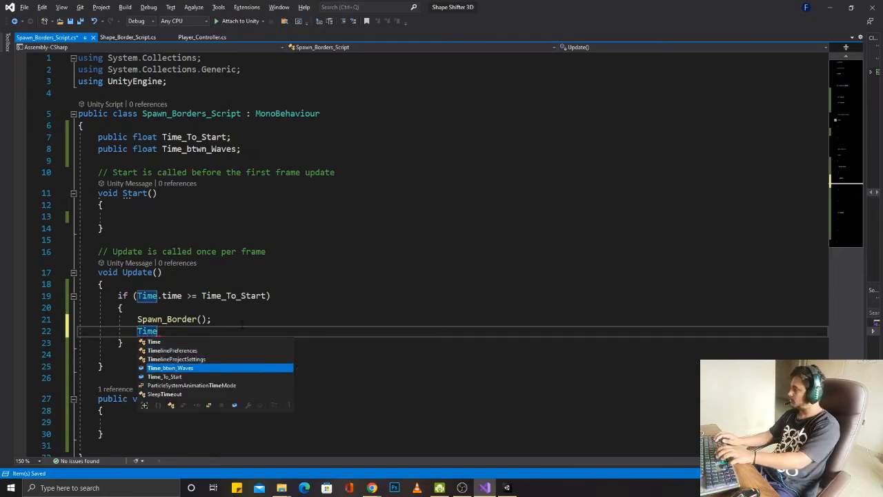
key("Down")
key("Tab")
type("= ")
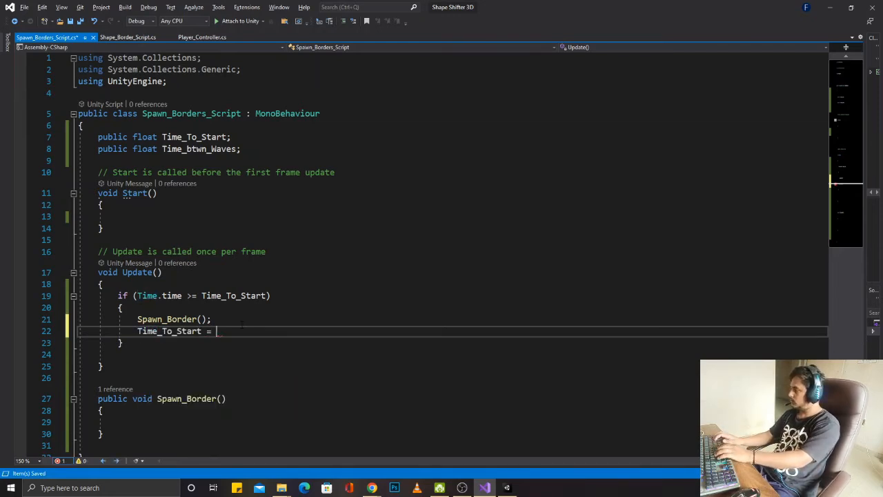
type("Ti")
type("me")
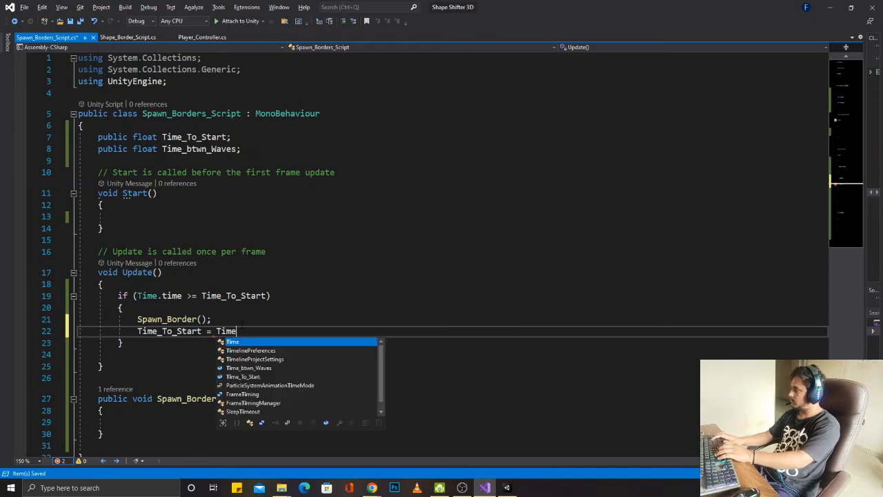
type(".time + Time")
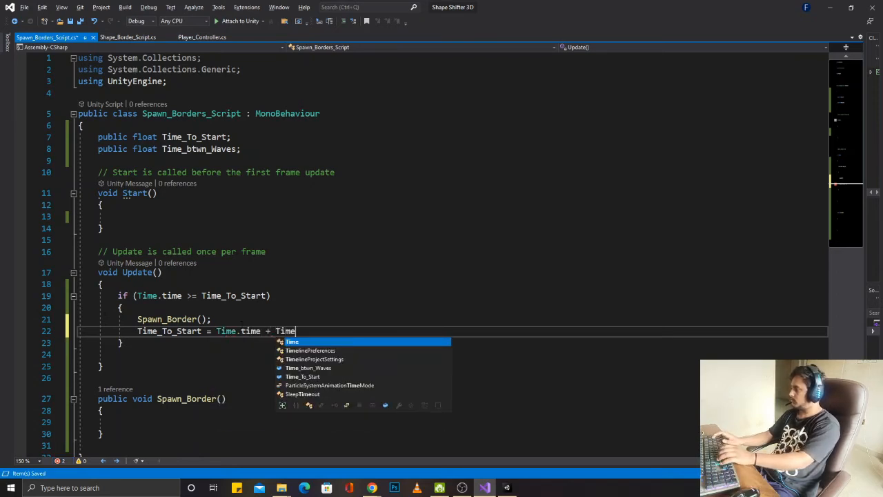
key("Escape")
key("BackSpace")
key("BackSpace")
key("ctrl+space")
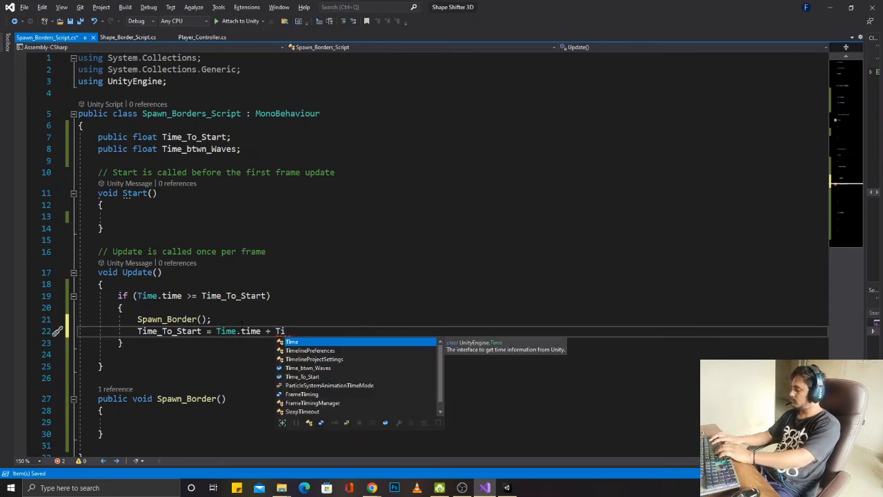
key("Left")
key("Left")
key("Left")
key("Left")
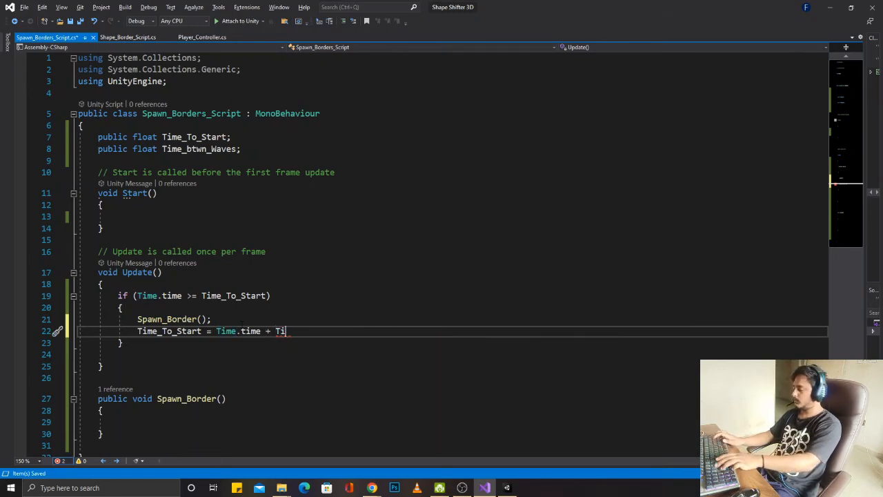
type("me_btwn_Waves;")
key("ctrl+s")
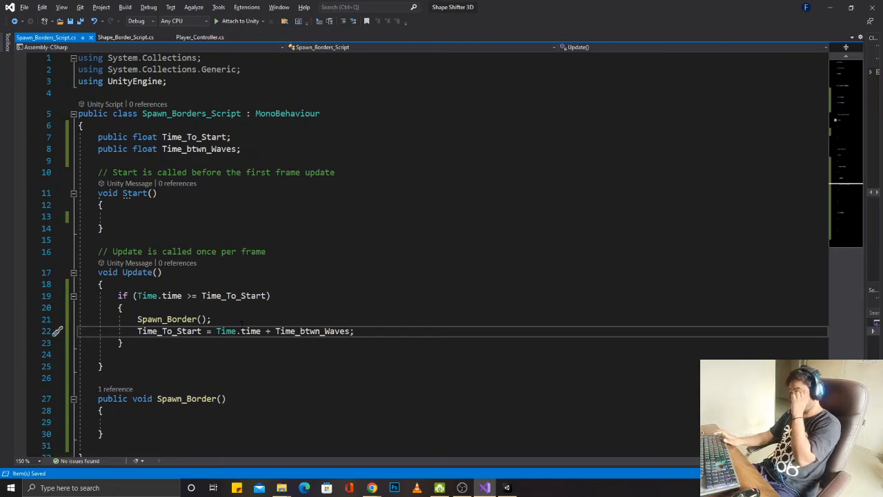
Step: Declare int random = Random.Range(0, 2); inside Spawn_Border, save the script and add a blank line below the declaration
scroll(220, 338, "down", 2)
left_click(214, 345)
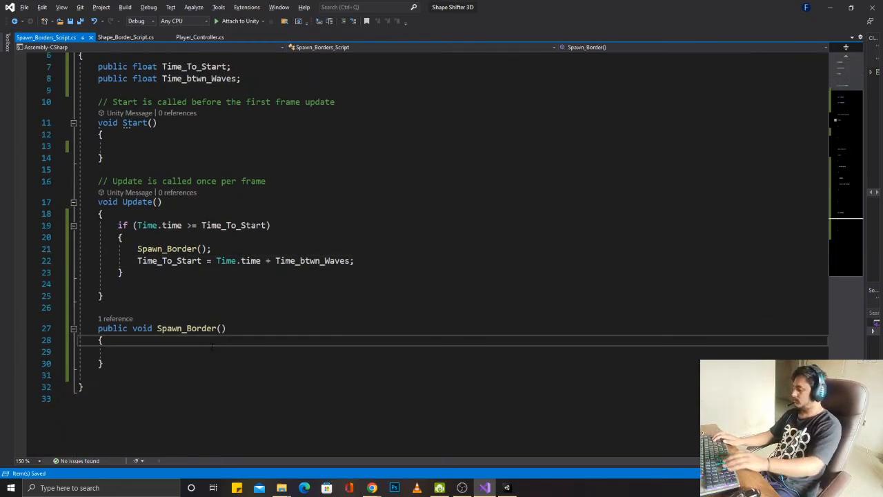
key("Return")
type("iont")
key("BackSpace")
key("BackSpace")
key("BackSpace")
type("nt")
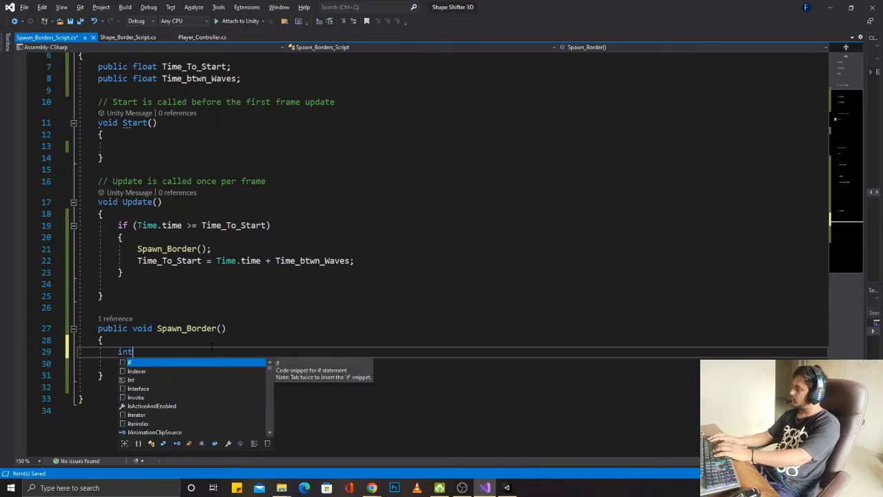
type(" random")
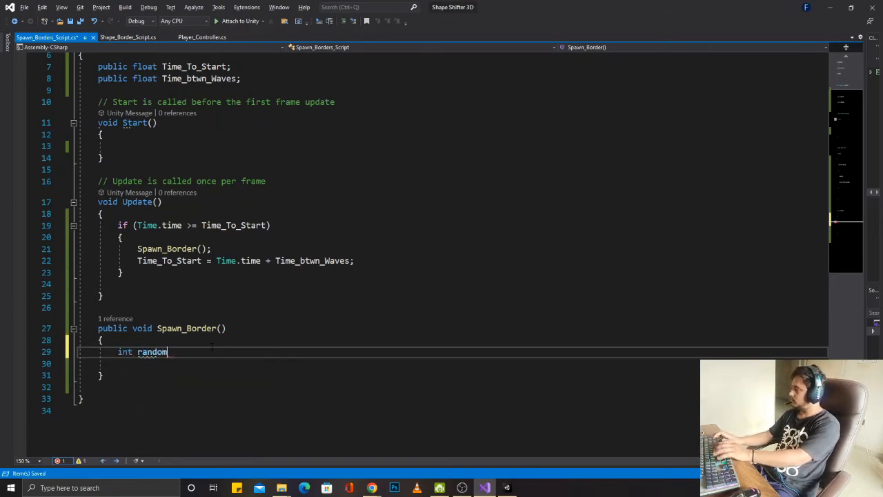
type(" = Random.Rn")
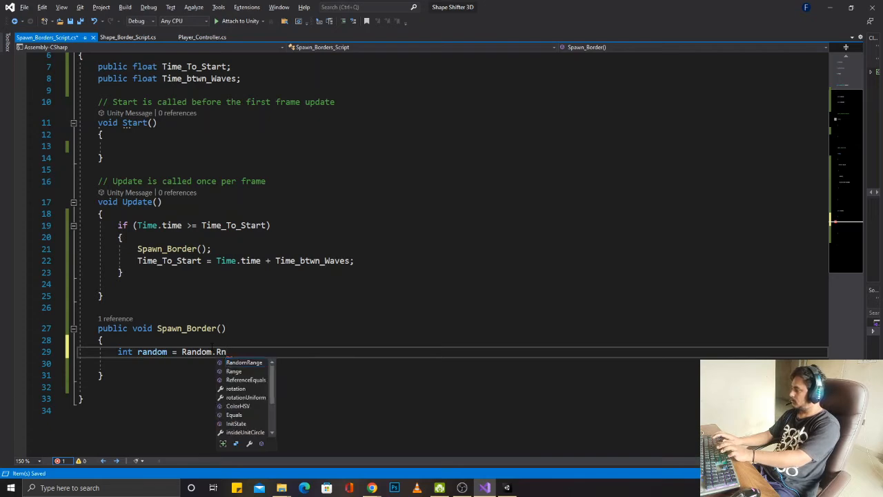
key("Down")
key("Down")
key("Return")
type("(0")
type(", 2);")
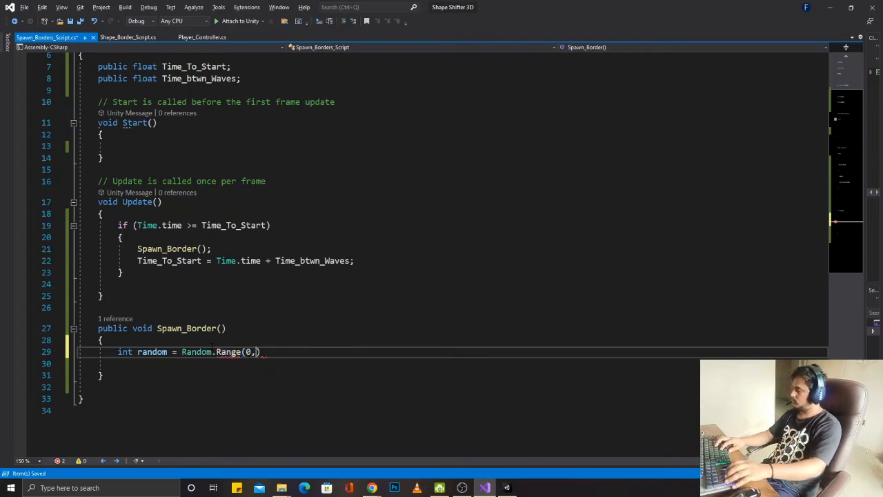
key("ctrl+s")
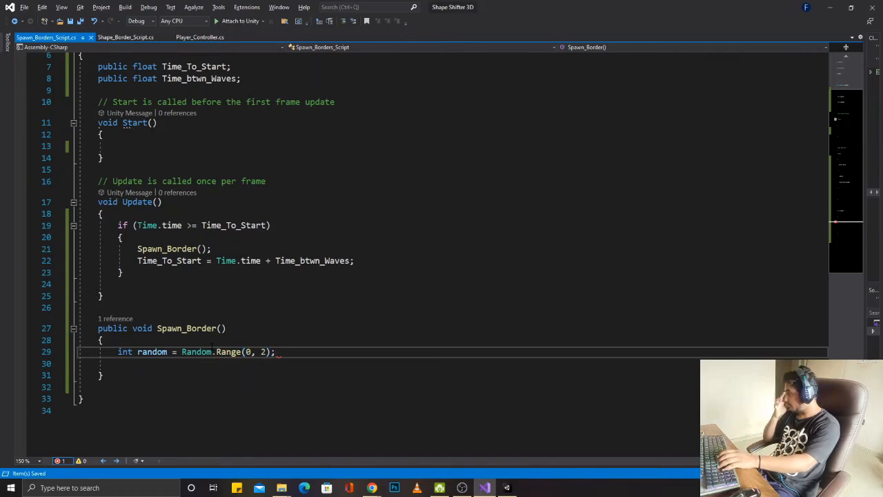
key("Return")
key("Up")
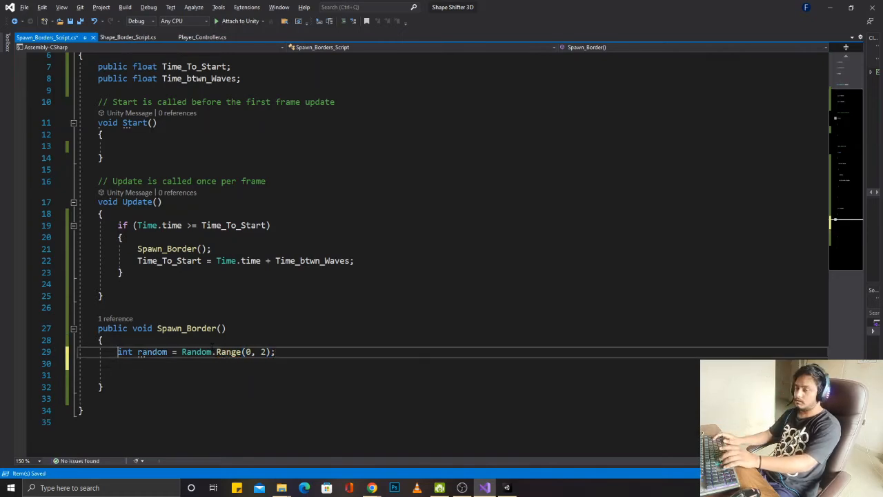
key("Down")
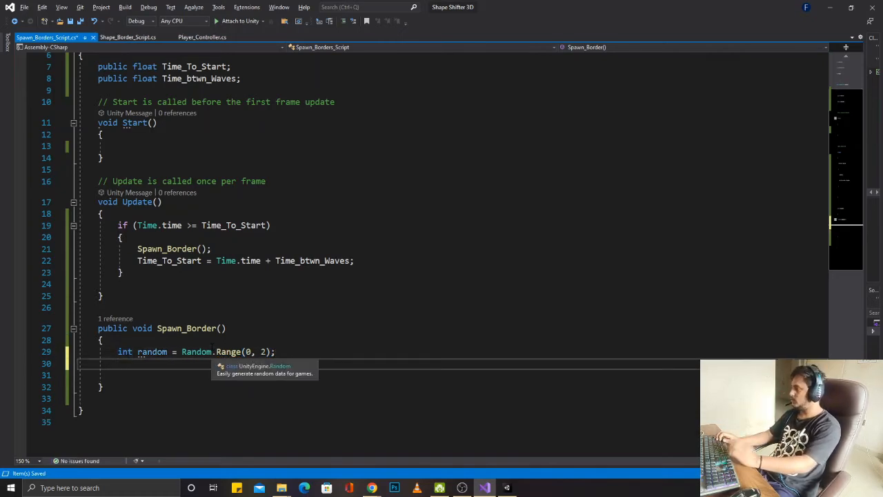
key("Return")
type("if(")
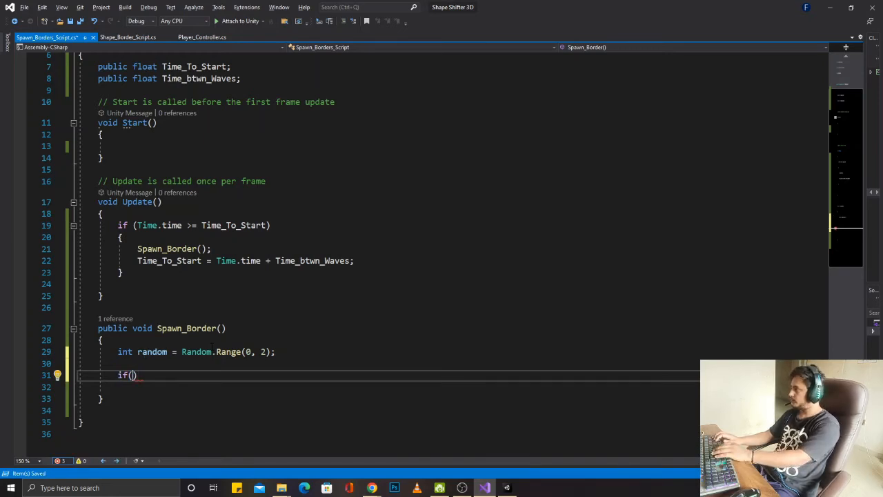
type(")")
key("BackSpace")
key("BackSpace")
key("BackSpace")
key("BackSpace")
key("ctrl+s")
Step: Declare public GameObject[] border_obj; below the Time_btwn_Waves field, separated by a blank line
scroll(212, 347, "up", 2)
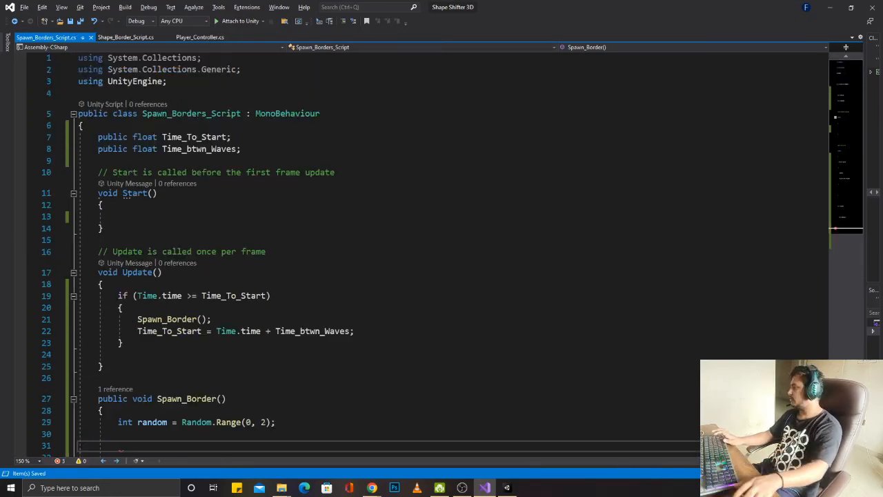
left_click(267, 162)
key("Return")
key("Return")
key("Up")
type("public Ga")
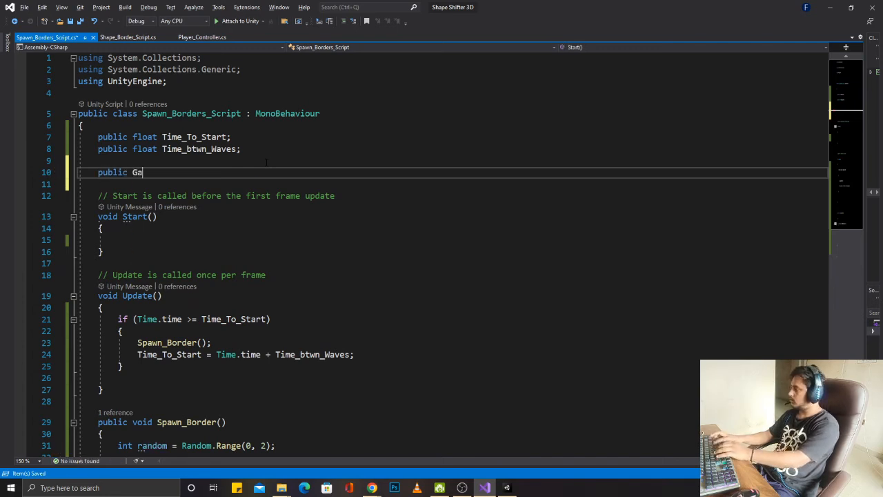
type("meObject[]")
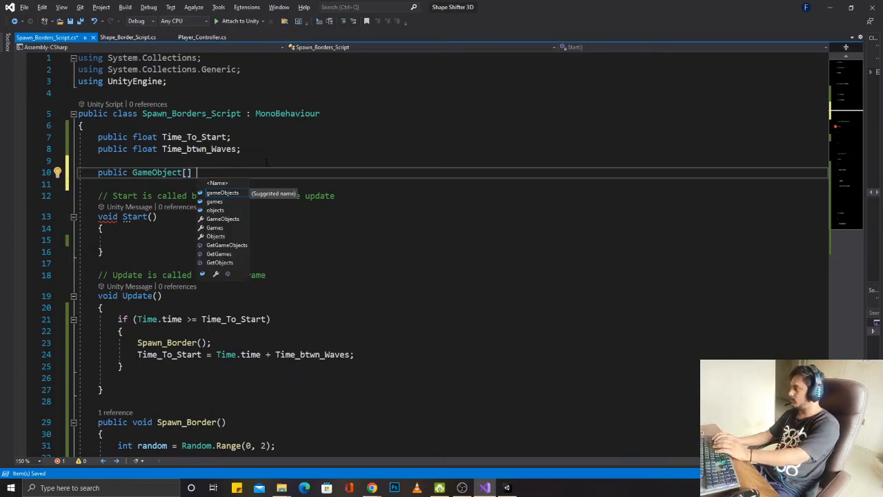
type(" border_obj;")
Step: Declare public Transform spawn_pos; directly below border_obj and save the script
key("Return")
type("public Tr")
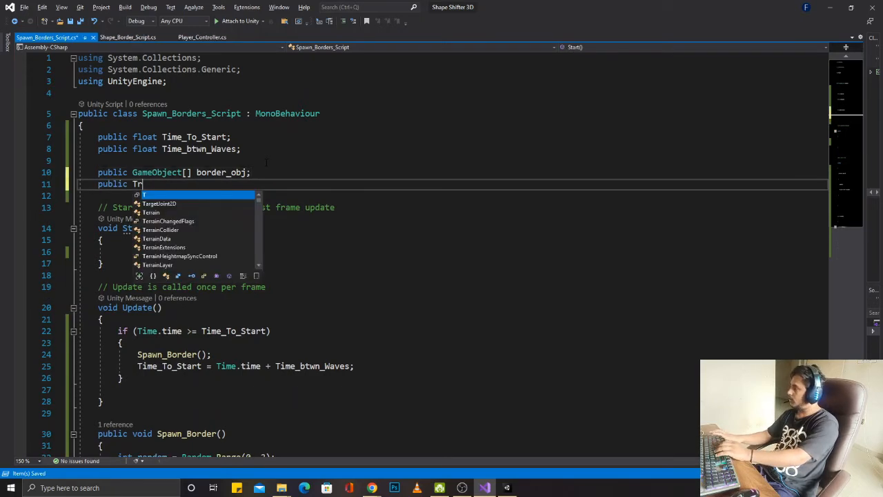
type("ansform")
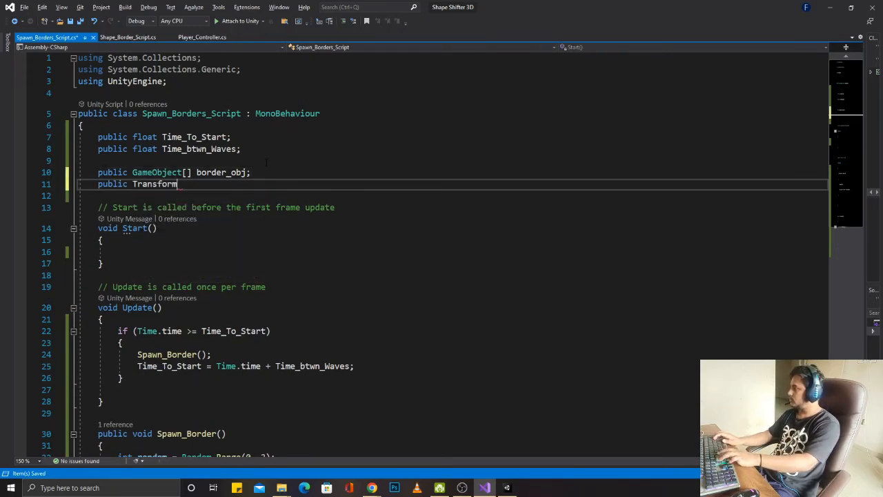
type(" spaw")
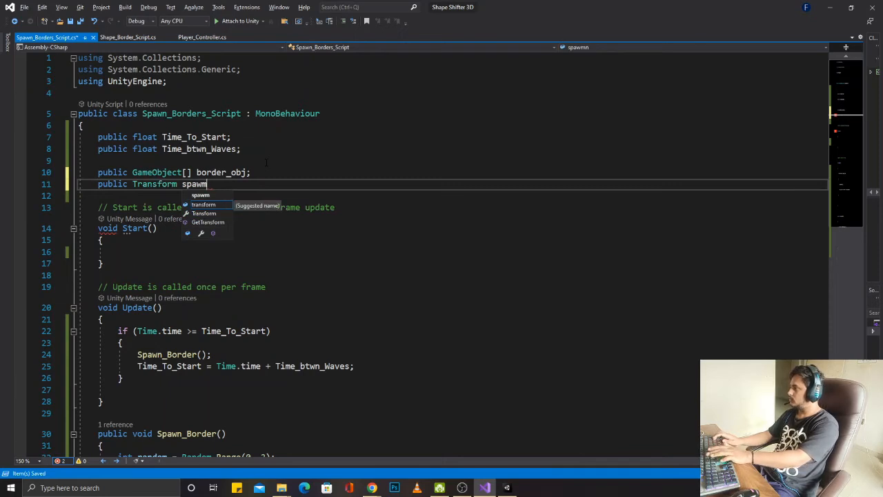
type("n_pos;")
key("ctrl+s")
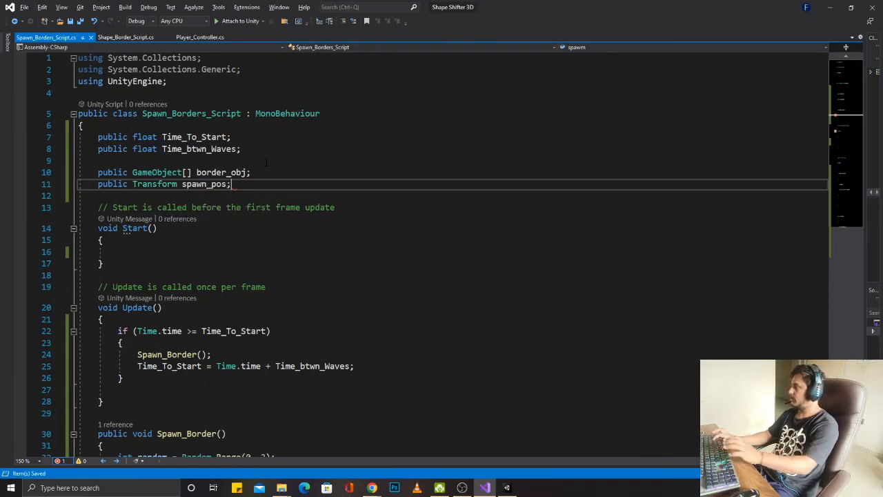
Step: Start an Instantiate() call with empty parentheses below the random declaration in Spawn_Border
scroll(182, 276, "down", 6)
left_click(181, 257)
left_click(182, 279)
left_click(181, 271)
type("Ins")
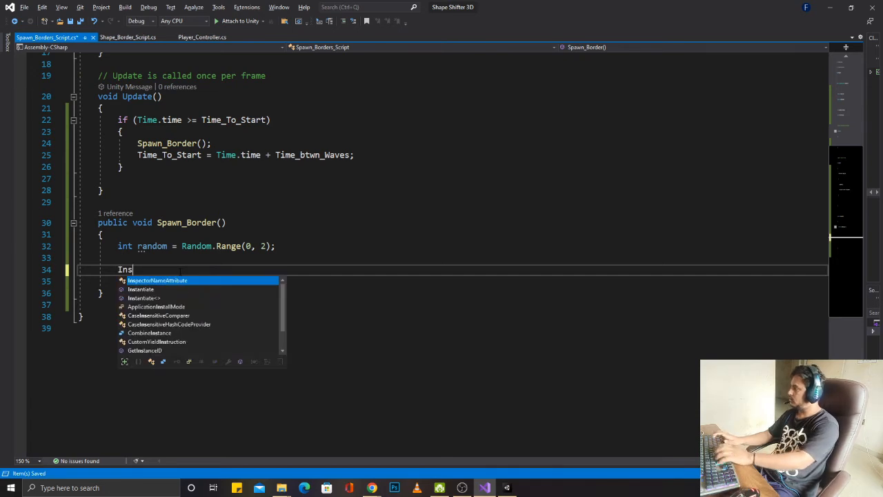
key("Down")
key("Tab")
type("(")
key("BackSpace")
key("BackSpace")
type("()")
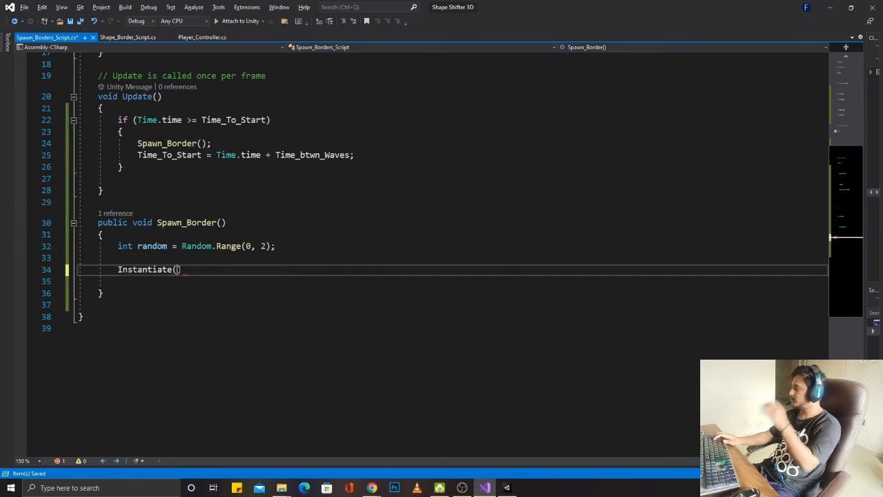
key("Left")
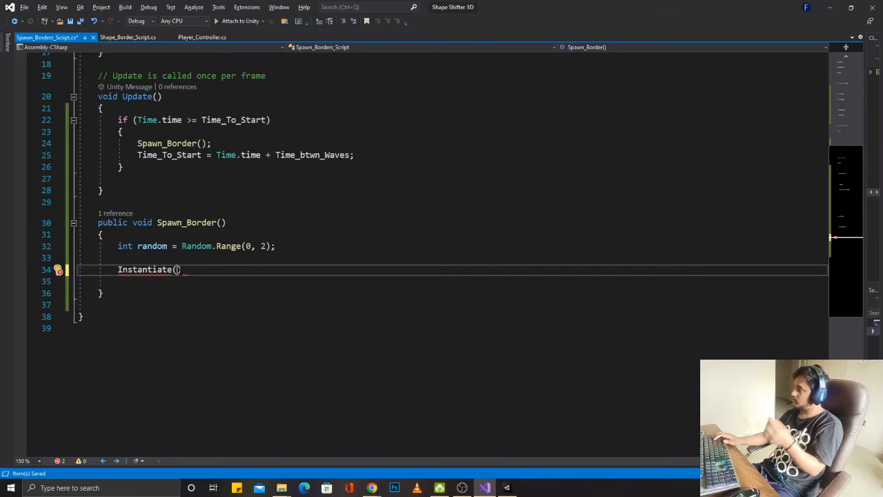
Step: Enter border_obj[random] as the first argument of the Instantiate call, followed by a comma
scroll(414, 242, "up", 4)
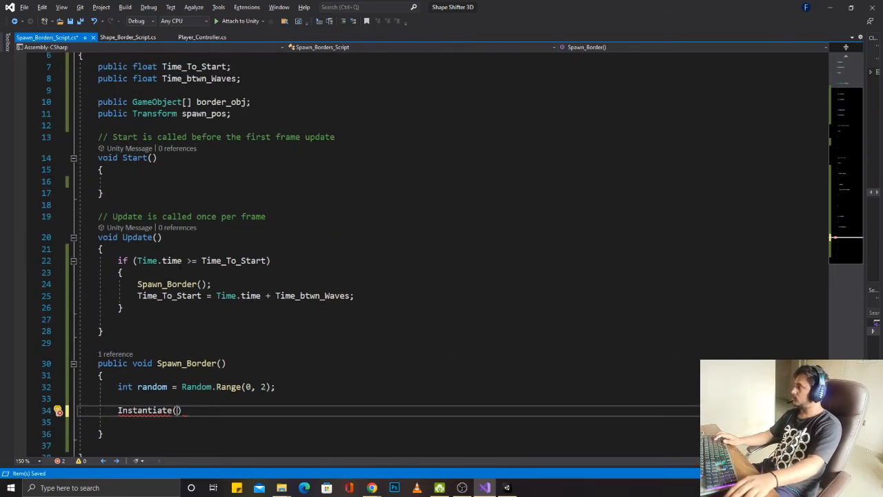
scroll(319, 249, "down", 3)
type("border_obj")
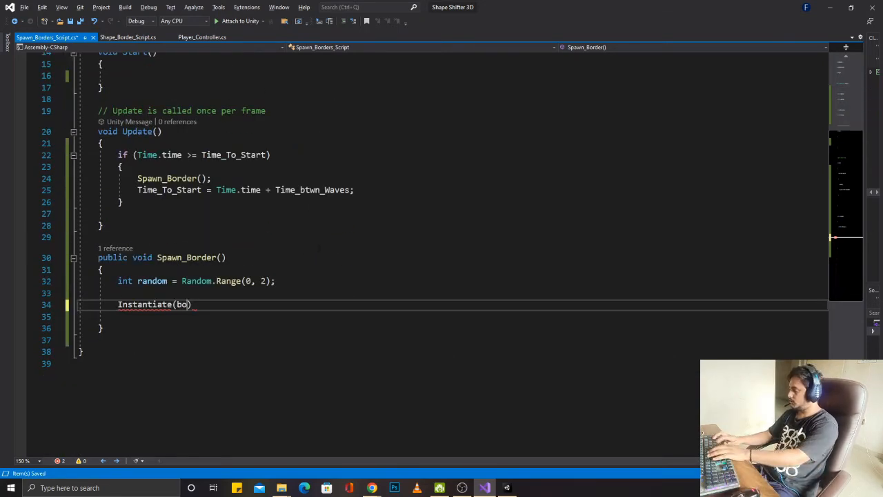
type("[")
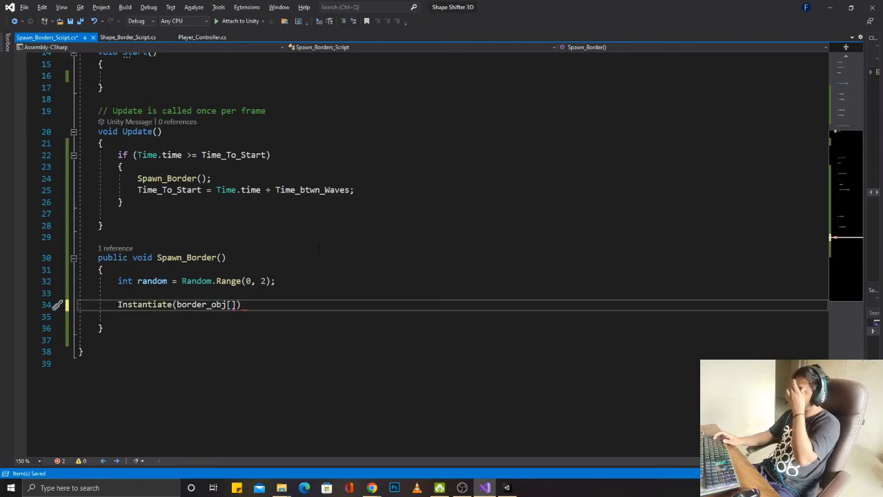
type("rando")
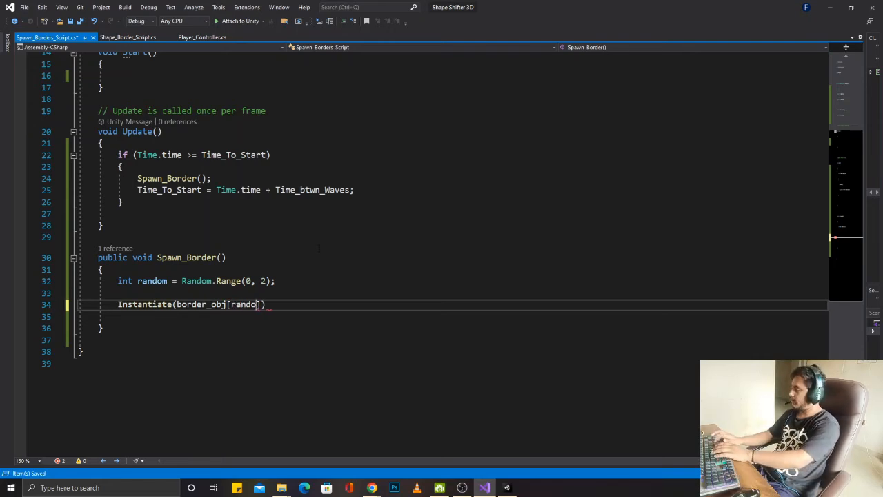
type("m]")
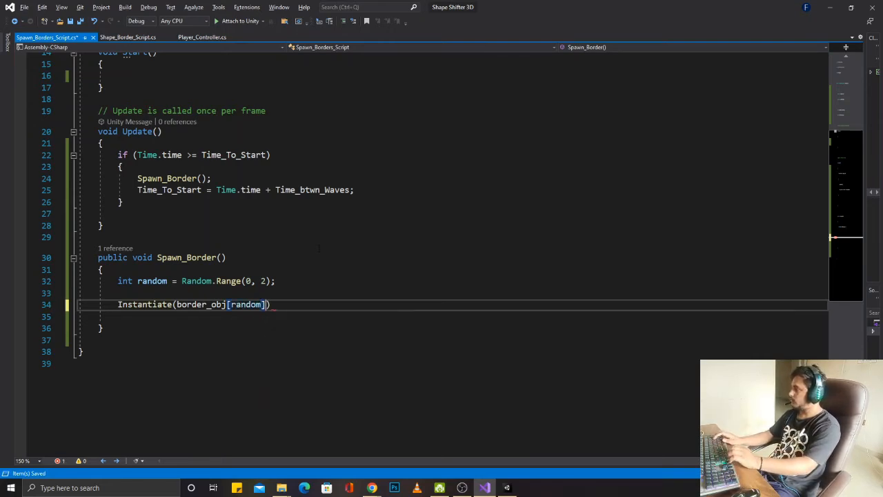
type(", ")
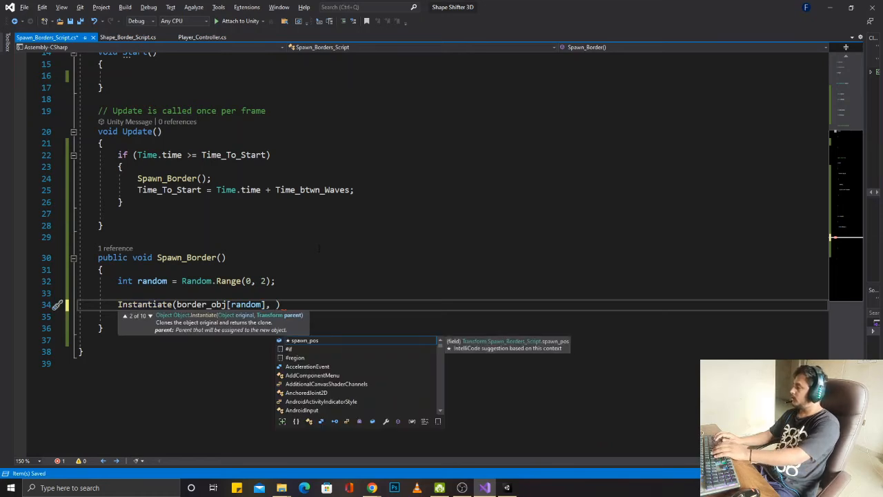
Step: Enter spawn_pos.position as the second argument of the Instantiate call
type("spawnm")
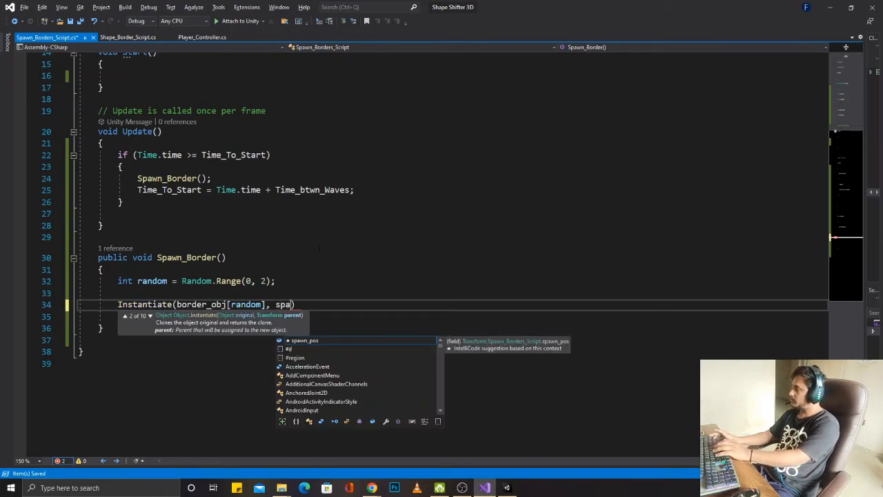
key("Return")
type(".po")
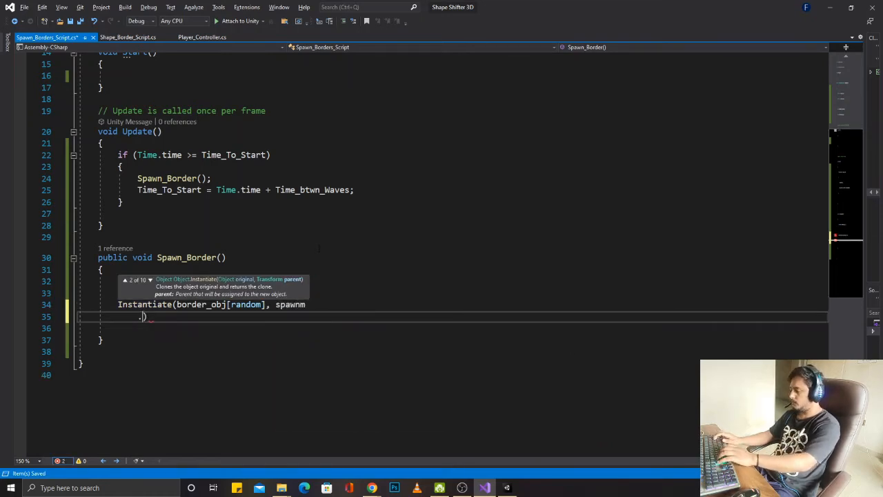
key("BackSpace")
key("BackSpace")
key("BackSpace")
key("BackSpace")
key("BackSpace")
key("BackSpace")
key("BackSpace")
key("BackSpace")
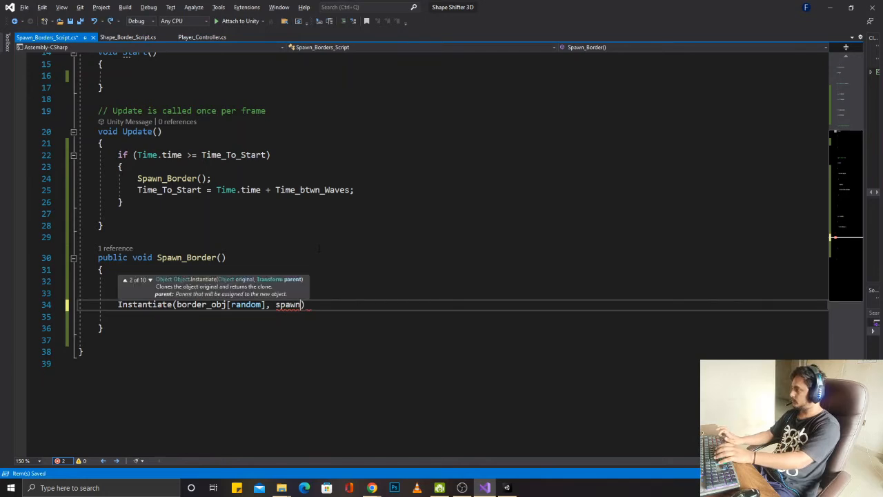
type("_pos.")
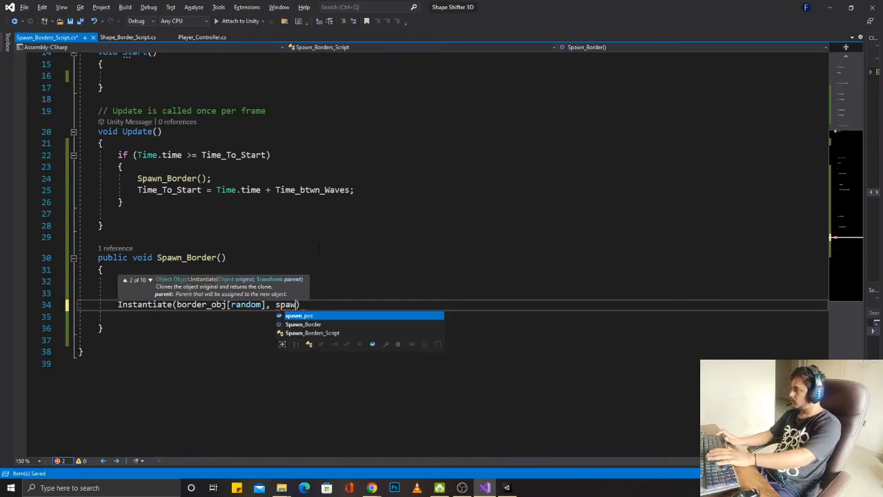
type("position")
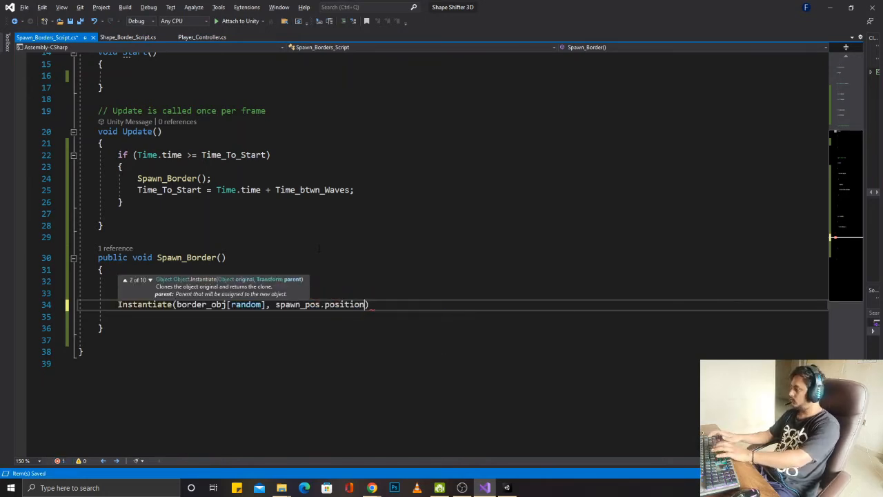
Step: Add Quaternion.identity as the third Instantiate argument, end the statement with a semicolon and save the script
type(", Q")
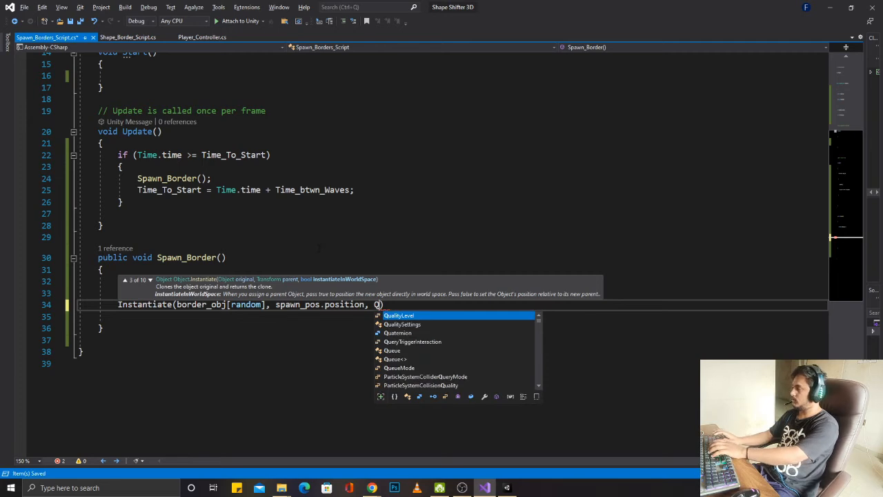
type("uaternion")
type(".")
type("identity)")
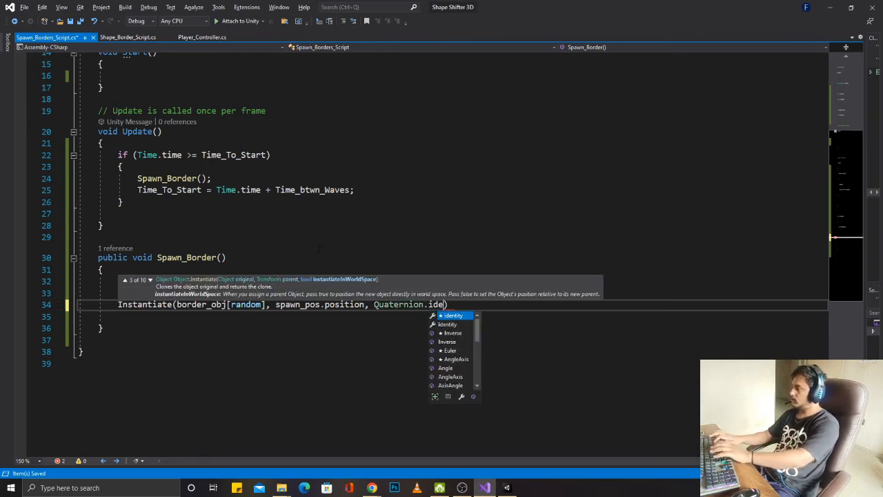
type(";")
key("ctrl+s")
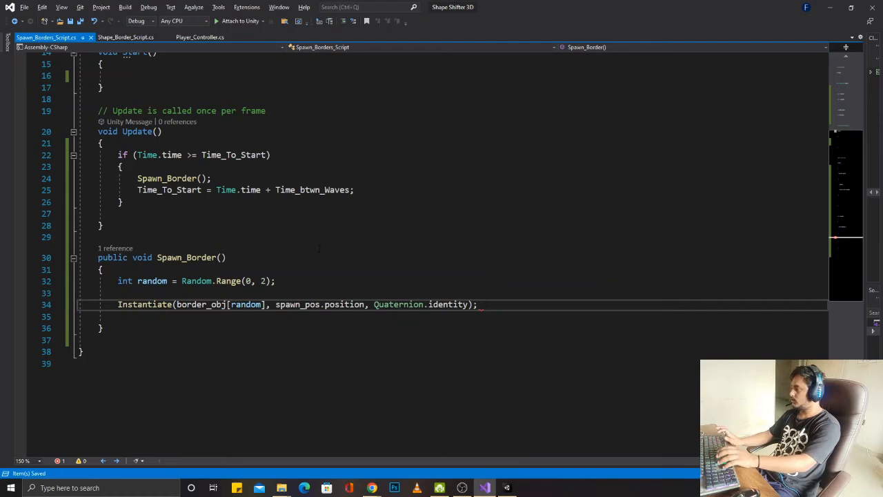
Step: Remove the blank lines above and below the Instantiate statement in Spawn_Border and save the script
key("Up")
key("Up")
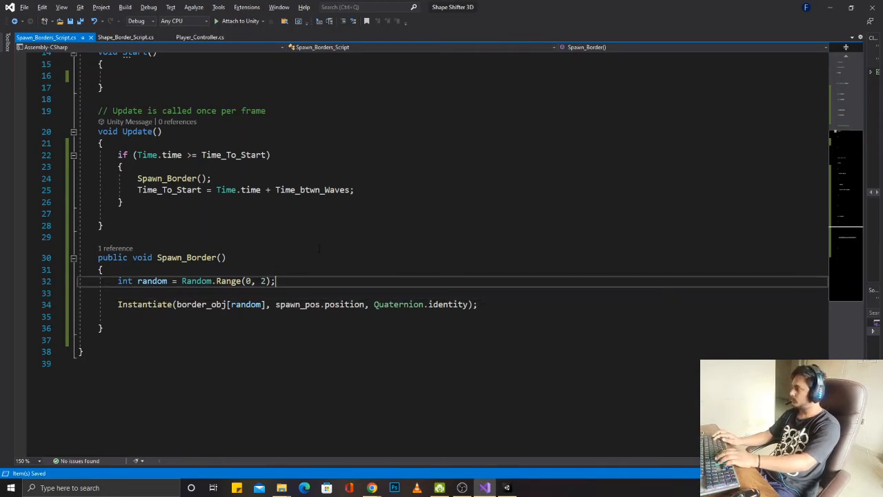
key("Delete")
key("Down")
key("Down")
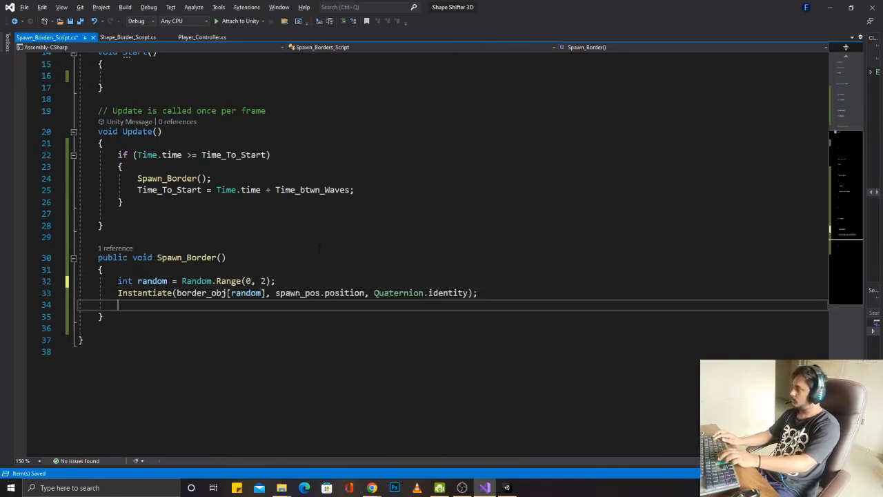
key("ctrl+s")
key("BackSpace")
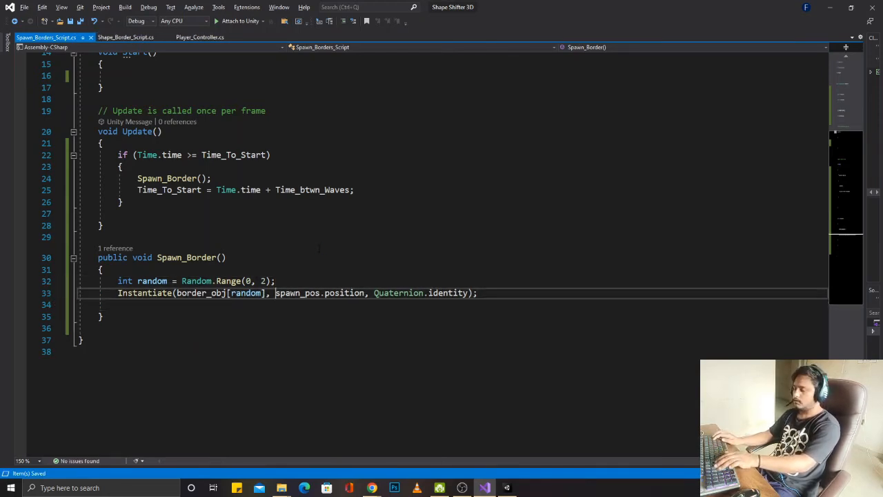
left_click(183, 376)
left_click(176, 307)
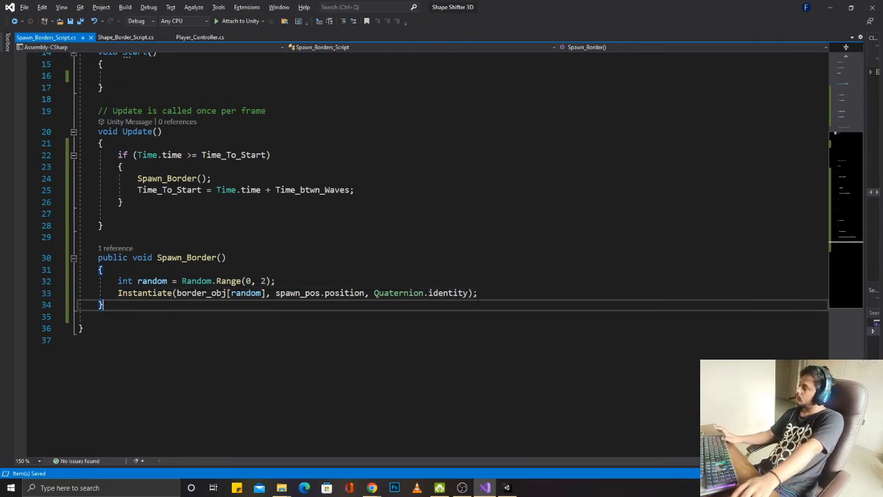
Step: Switch to Unity and create an empty root-level object named Border_Spawner in SampleScene
key("alt+Tab")
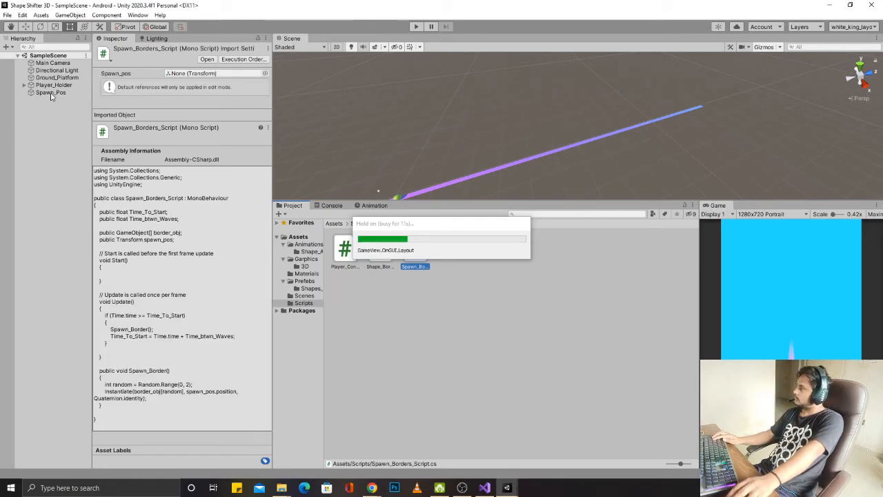
left_click(51, 93)
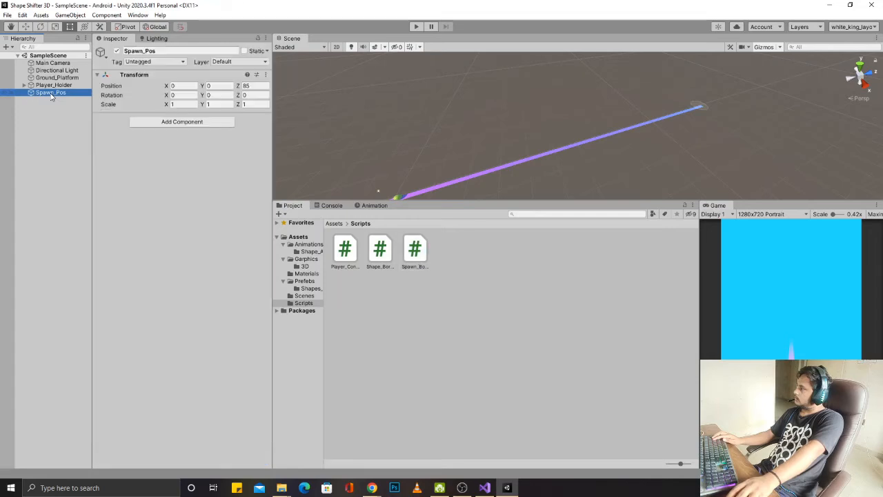
left_click(44, 114)
right_click(43, 115)
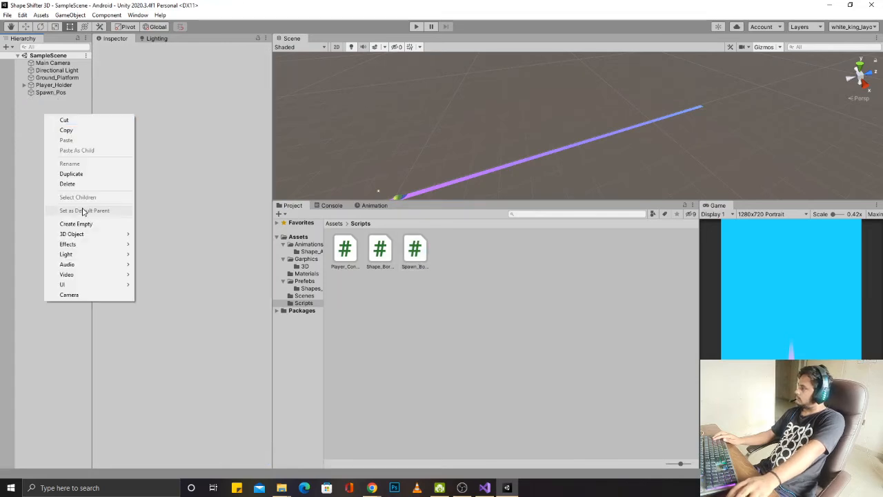
left_click(74, 224)
type("Bord")
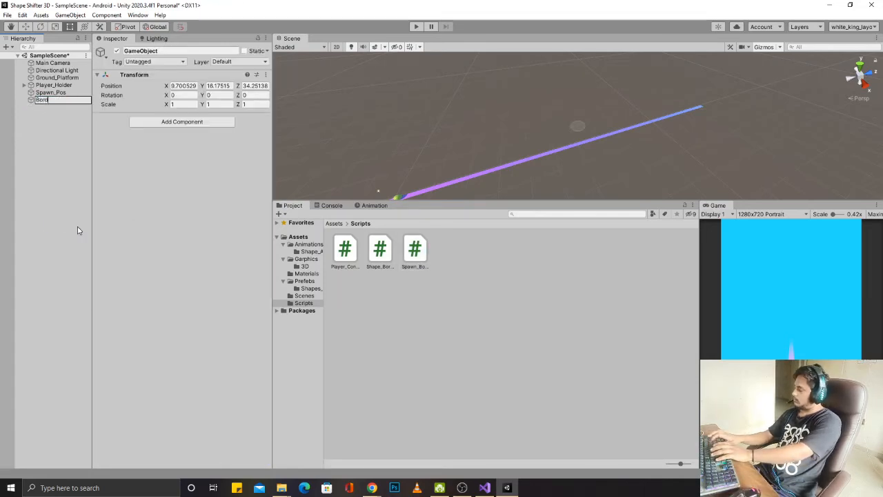
type("er_Spawner")
key("Return")
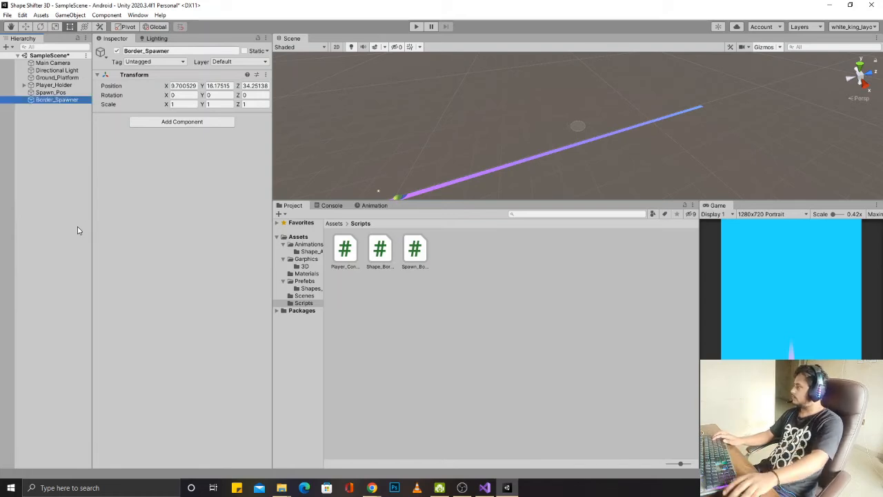
Step: Set Border_Spawner's Position to X 0, Y 0, Z 0
left_click(186, 86)
type("0")
key("Tab")
type("0")
key("Tab")
type("0")
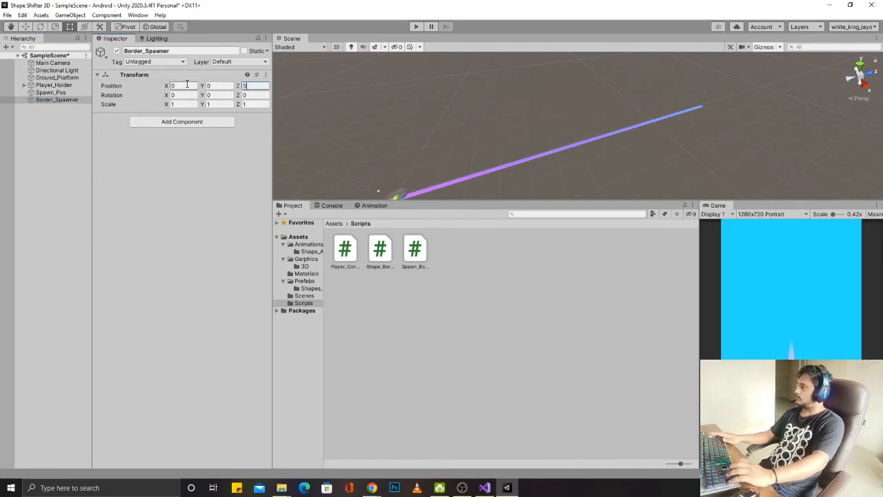
Step: Make Spawn_Pos a child of Border_Spawner in the hierarchy and save the scene
mouse_move(53, 92)
left_mouse_down()
mouse_move(73, 108)
mouse_move(61, 99)
left_mouse_up()
left_click(61, 92)
key("ctrl+s")
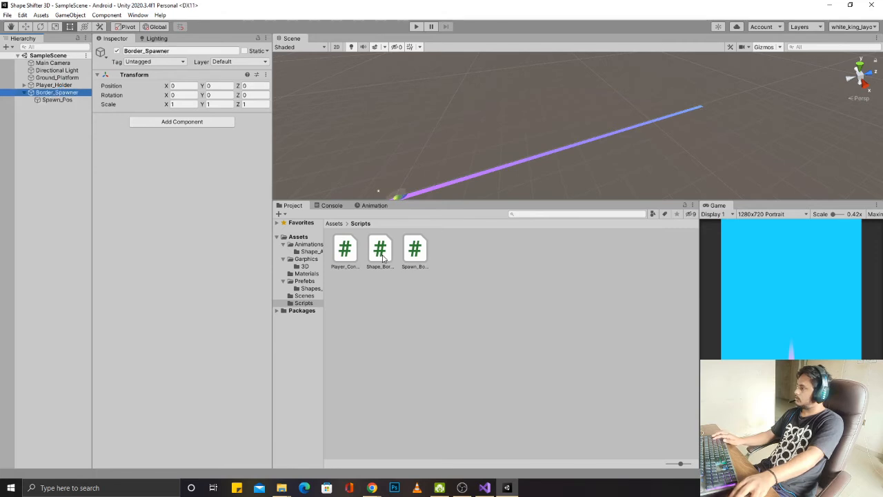
Step: Attach Spawn_Borders_Script to Border_Spawner, undoing the mistaken attachment of Shape_Border_Script
left_click_drag(366, 266, 175, 205)
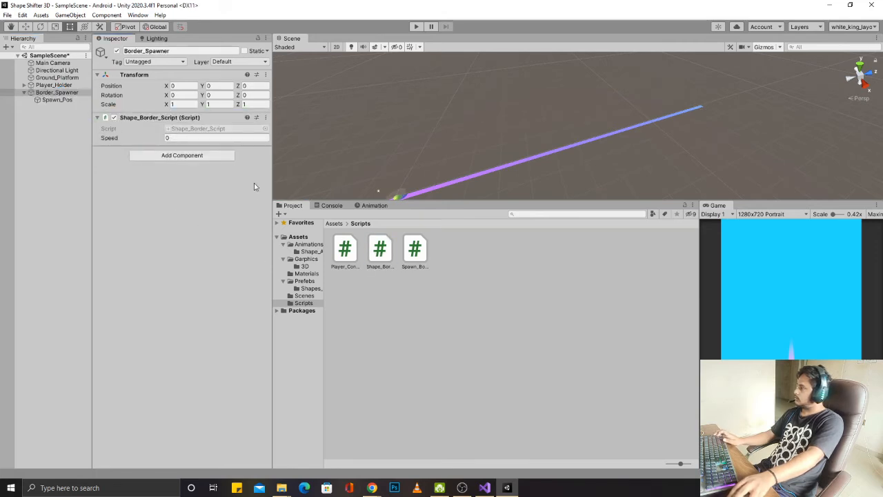
key("ctrl+z")
left_click_drag(414, 250, 166, 187)
Step: Set Time_To_Start to 1 and Time_btwn_Waves to 1.5 on Border_Spawner's Spawn_Borders_Script
left_click(203, 137)
type("1")
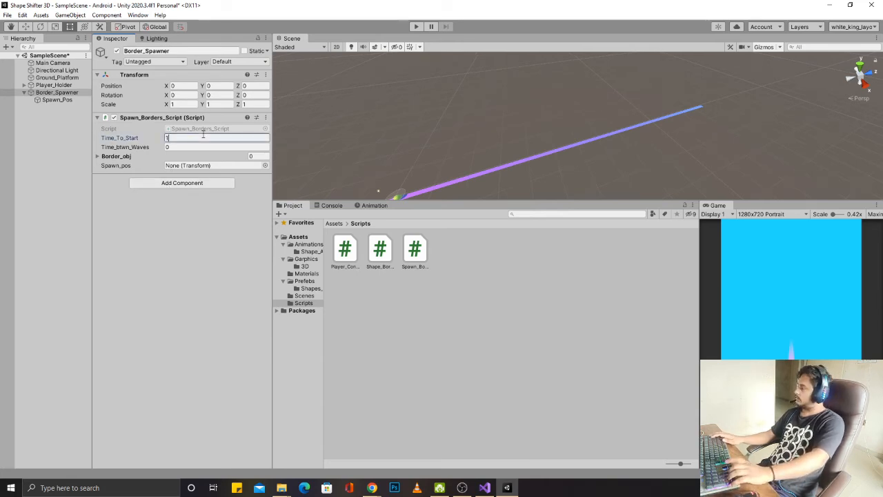
left_click(200, 145)
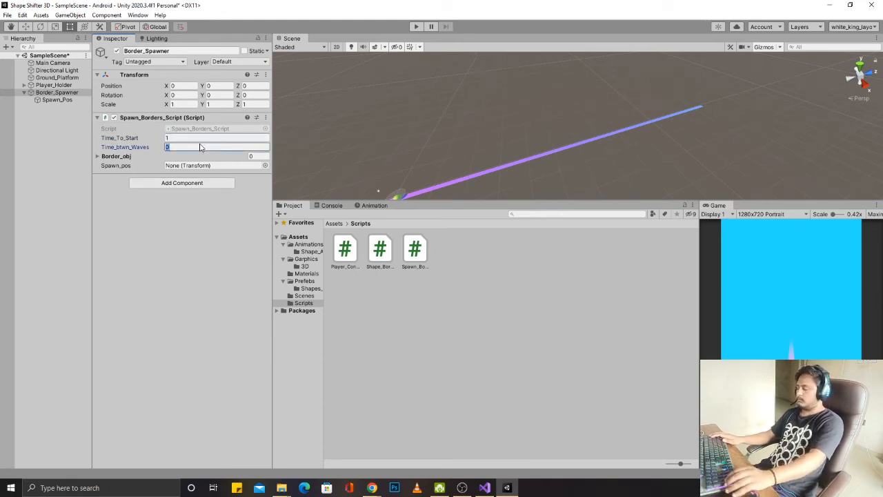
type("1.5")
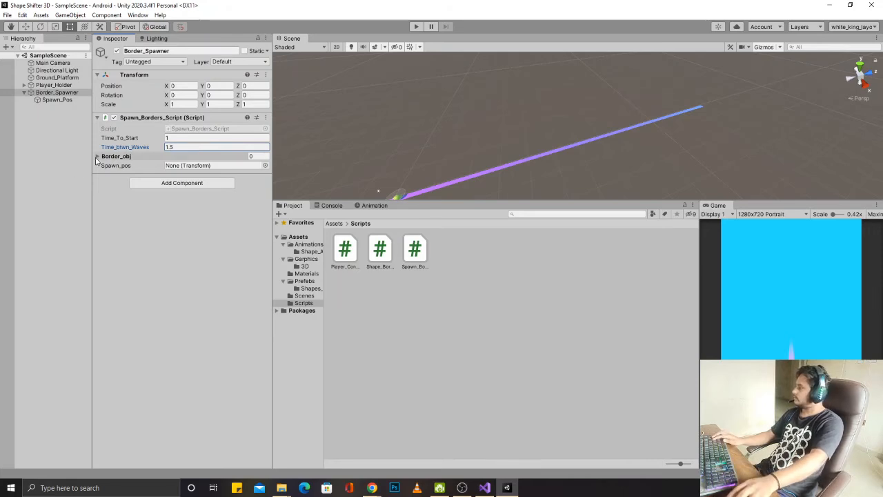
Step: Assign Spawn_Pos to the script's Spawn_pos reference and add the cube and sphere border prefabs from Shapes_Borders to Border_obj
left_click_drag(57, 100, 200, 165)
left_click(260, 40)
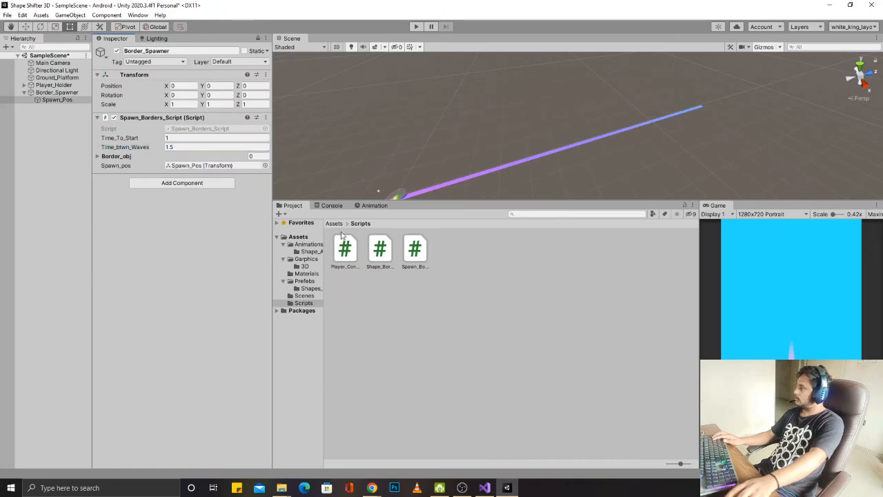
left_click(304, 281)
double_click(345, 247)
left_click_drag(345, 248, 218, 159)
left_click_drag(368, 254, 156, 162)
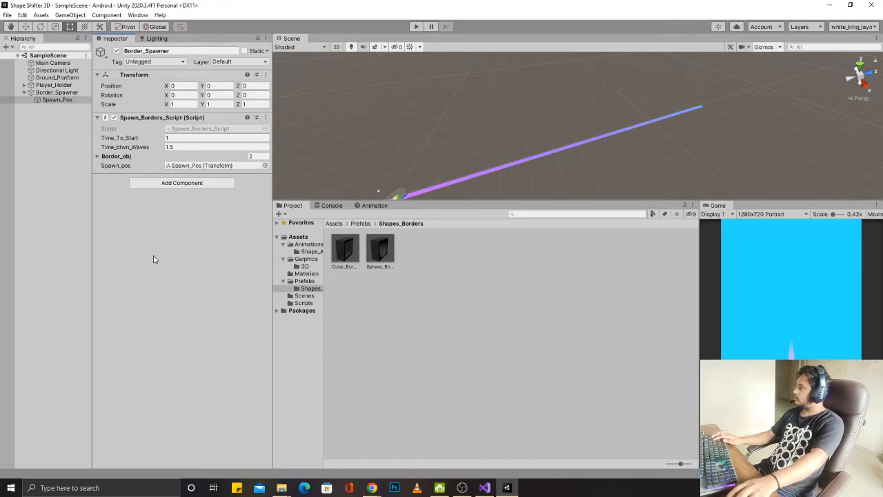
left_click(45, 94)
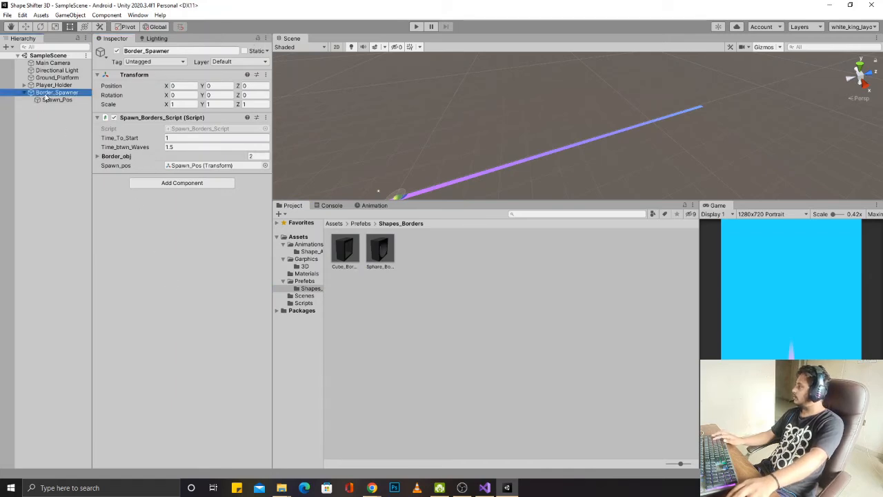
Step: Widen the Game view, run the game to check the timed border spawning, and stop play mode
left_click_drag(701, 252, 613, 252)
left_click(417, 27)
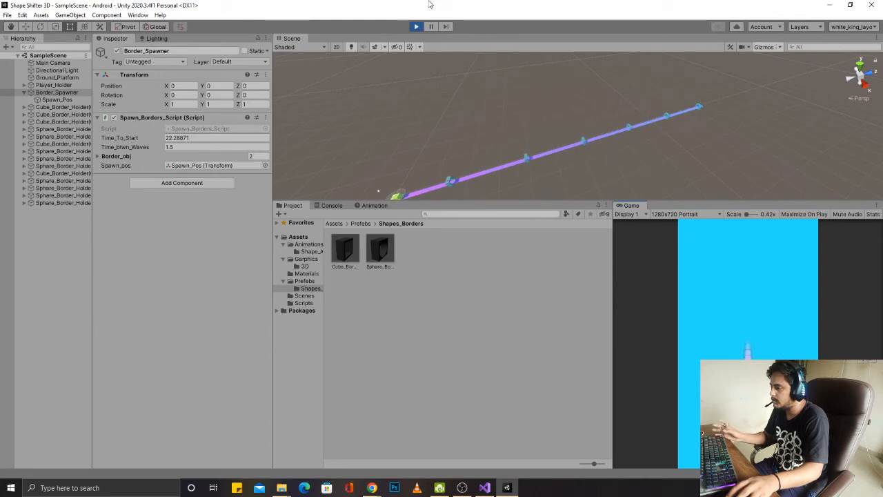
left_click(416, 27)
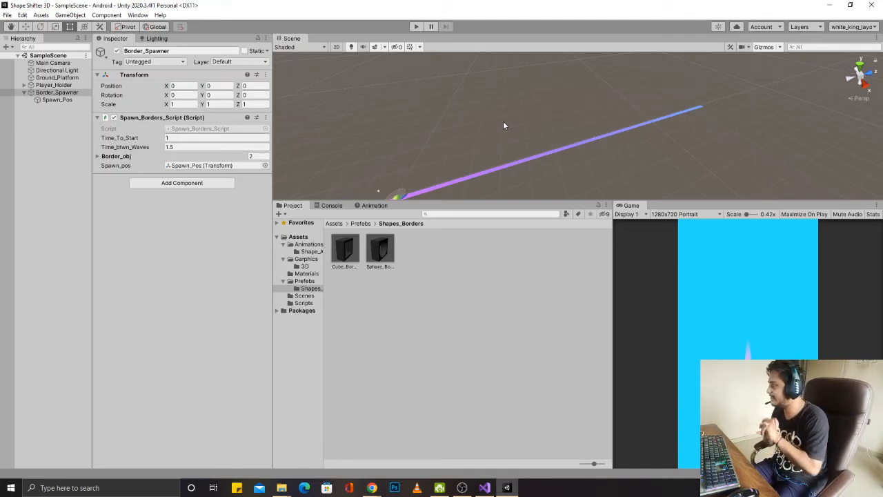
Step: Collapse Border_Spawner in the hierarchy and open the Cube_Border_Holder prefab for editing
left_click(56, 99)
left_click(58, 93)
left_click(54, 85)
left_click(24, 93)
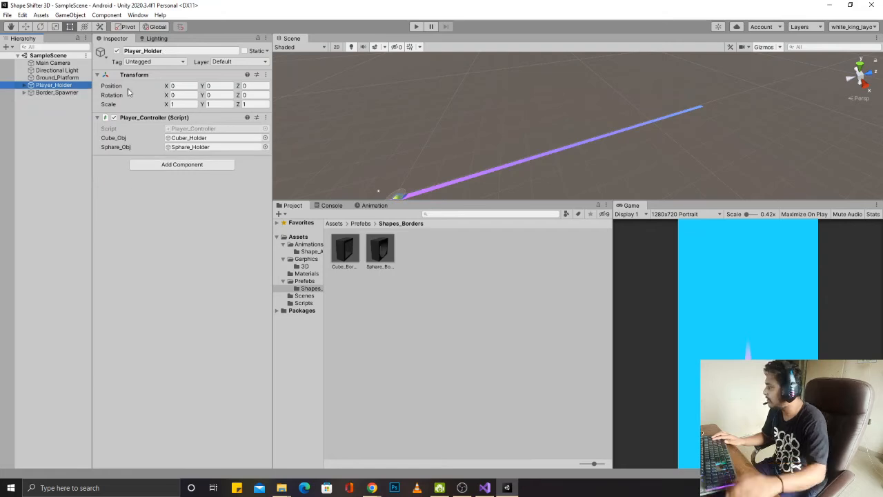
double_click(345, 250)
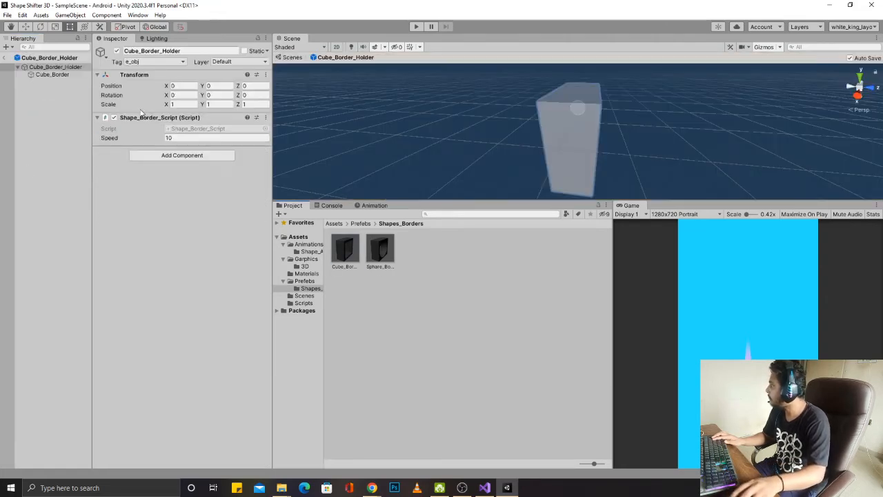
Step: Try adding a Box Collider to Cube_Border_Holder, check its fit against the frame, and undo it
left_click(182, 156)
type("Box")
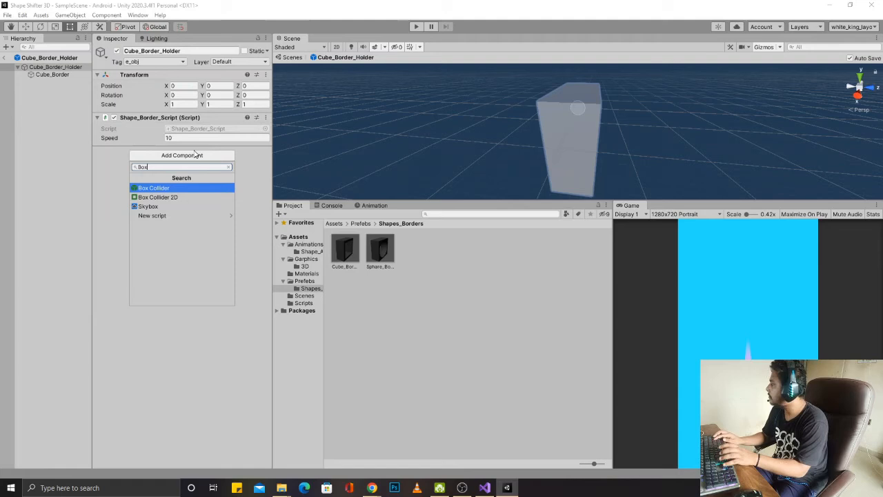
key("Return")
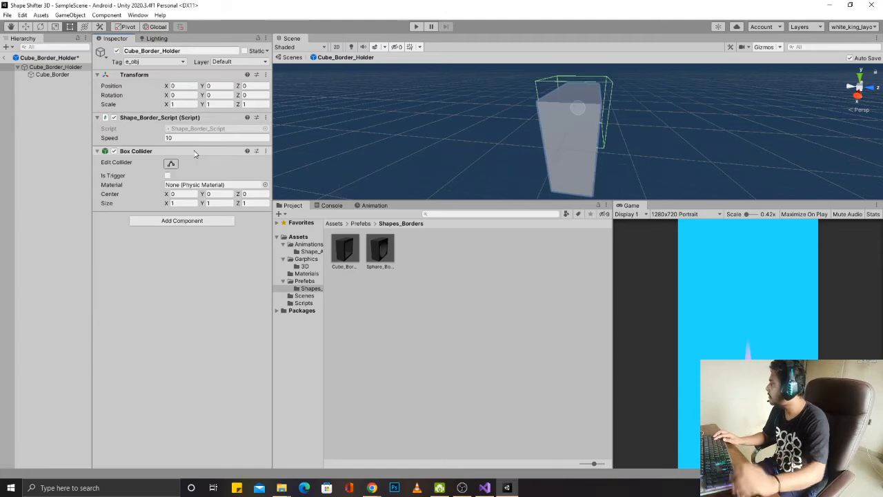
right_click_drag(404, 124, 520, 142)
scroll(523, 144, "down", 5)
middle_click_drag(631, 109, 603, 107)
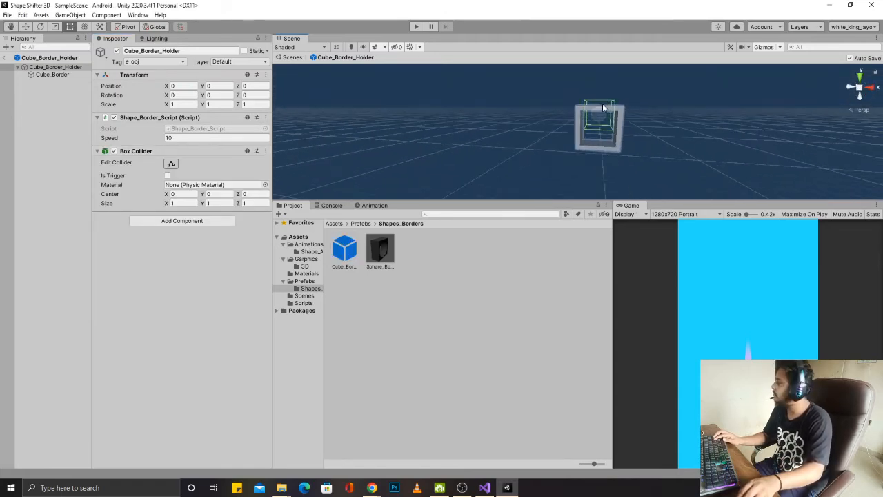
key("ctrl+z")
Step: Examine the Cube_Border child's components, retry a Box Collider on Cube_Border_Holder, and undo that addition
left_click(46, 68)
left_click(49, 75)
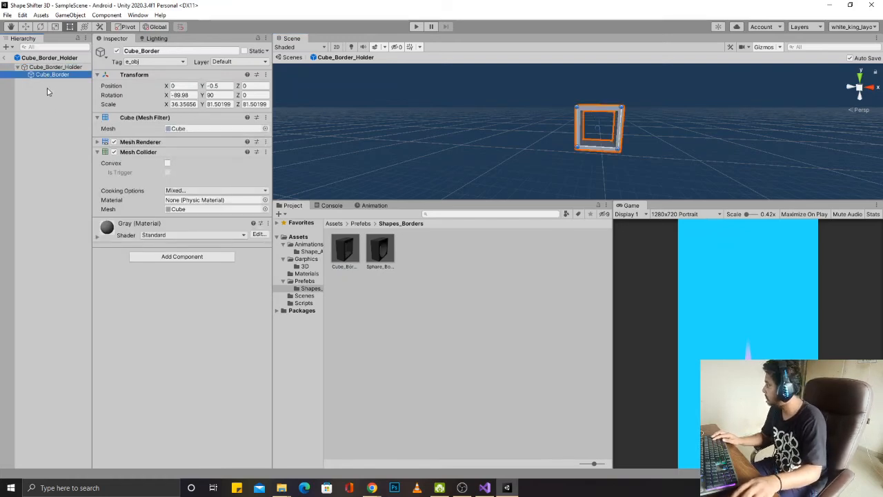
left_click(55, 67)
left_click(182, 156)
type("box")
key("Return")
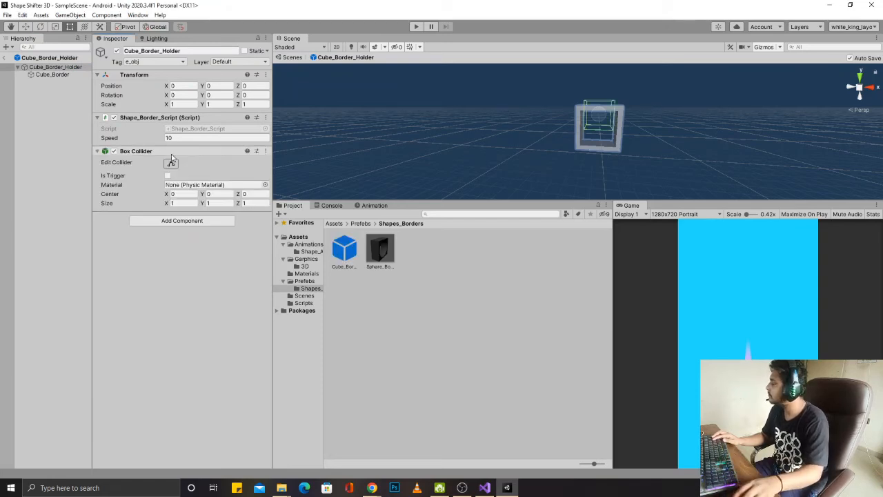
key("ctrl+z")
Step: Open the component options of the Mesh Collider on the Cube_Border child
left_click(43, 75)
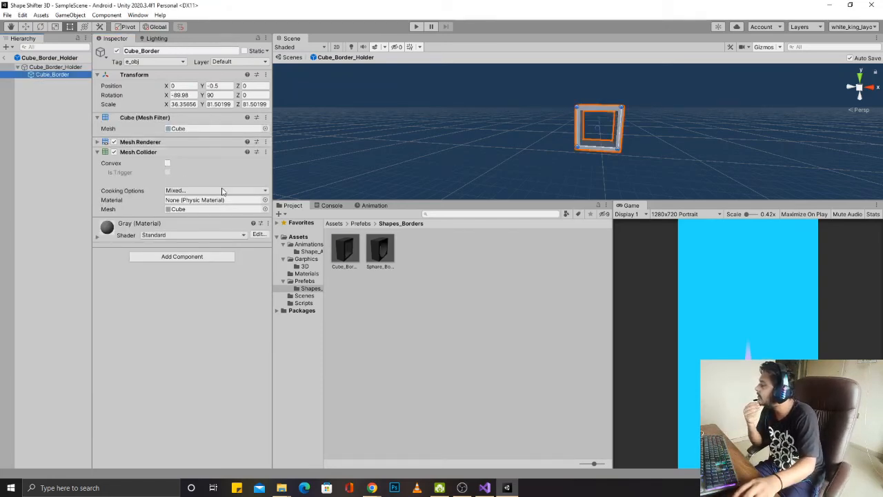
left_click(266, 152)
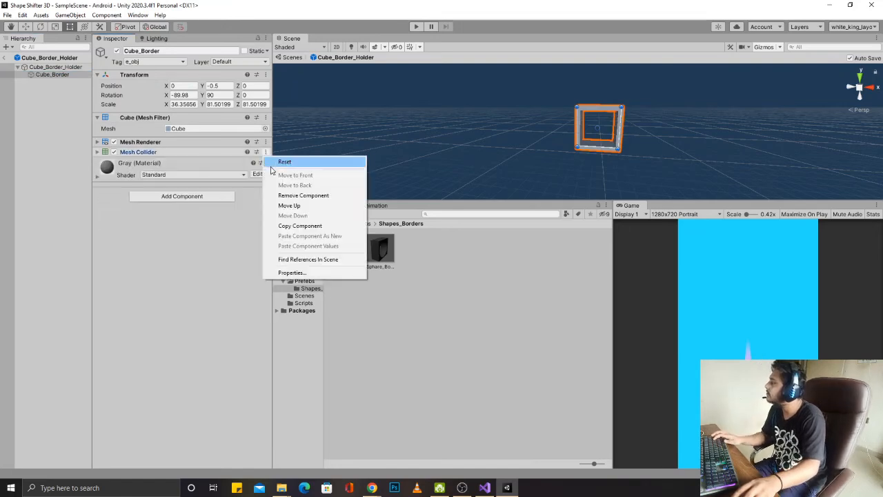
Step: Remove the Mesh Collider from Cube_Border and add a Box Collider to its parent Cube_Border_Holder
left_click(295, 195)
left_click(55, 67)
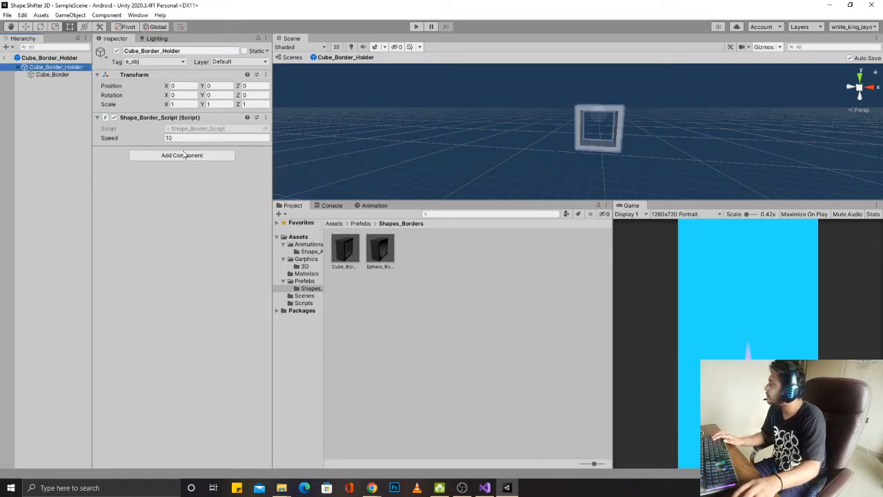
left_click(183, 155)
key("Return")
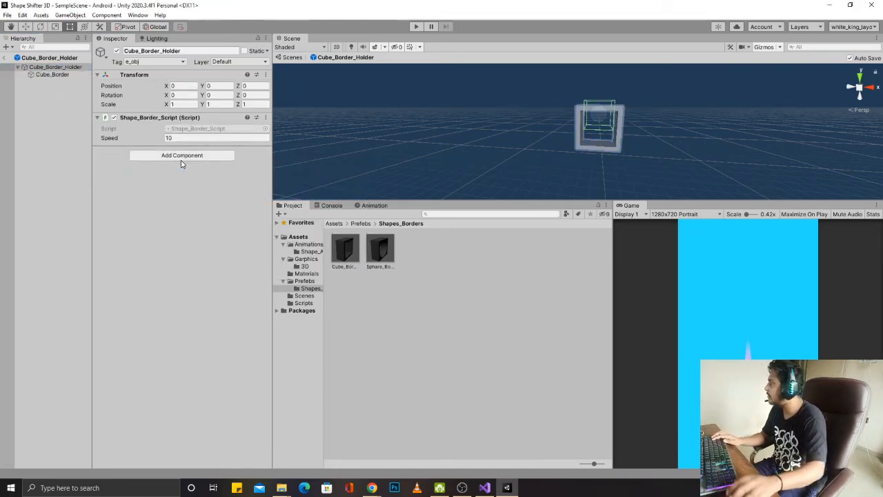
Step: Make the cube holder's Box Collider a trigger with center Y -0.5 and size 1.2 on all axes, and tag the holder cube
left_click(211, 194)
type("-0.5")
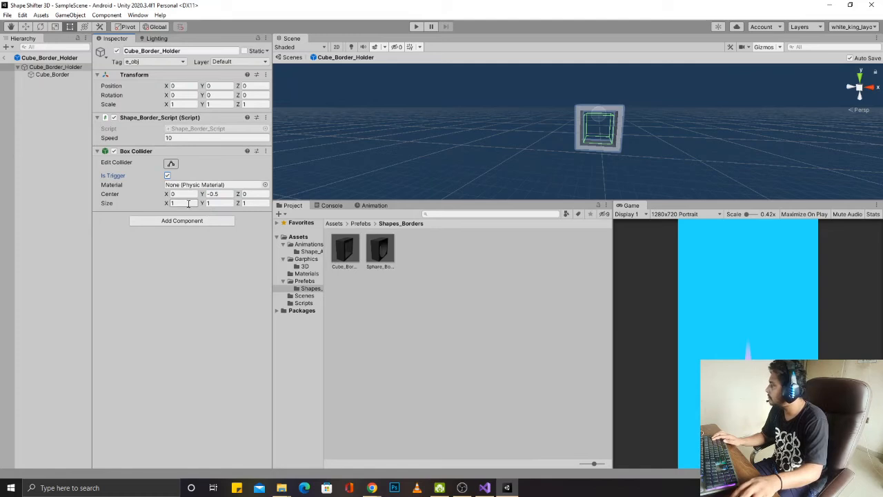
type(".2")
key("Tab")
type("1.2")
key("Tab")
type("1.2")
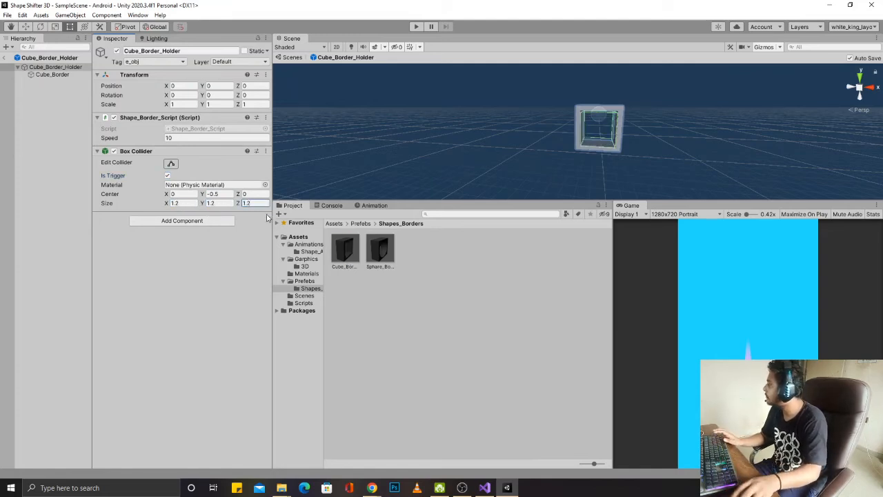
left_click(131, 61)
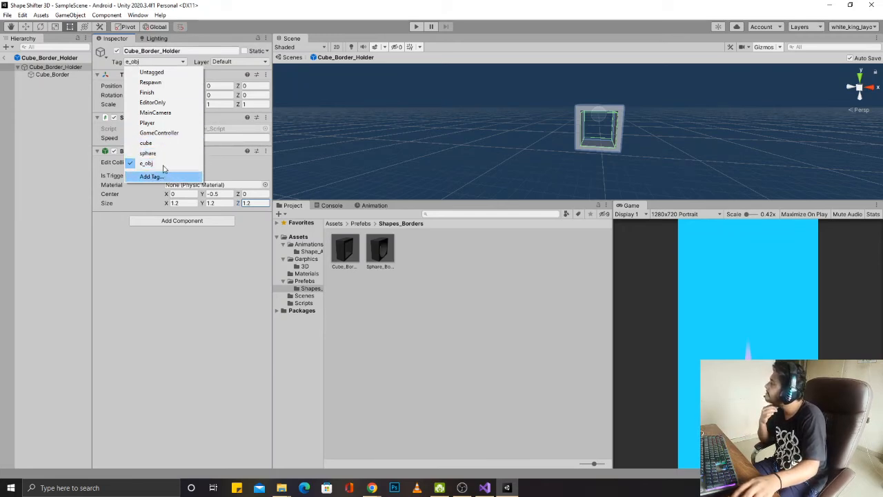
left_click(155, 146)
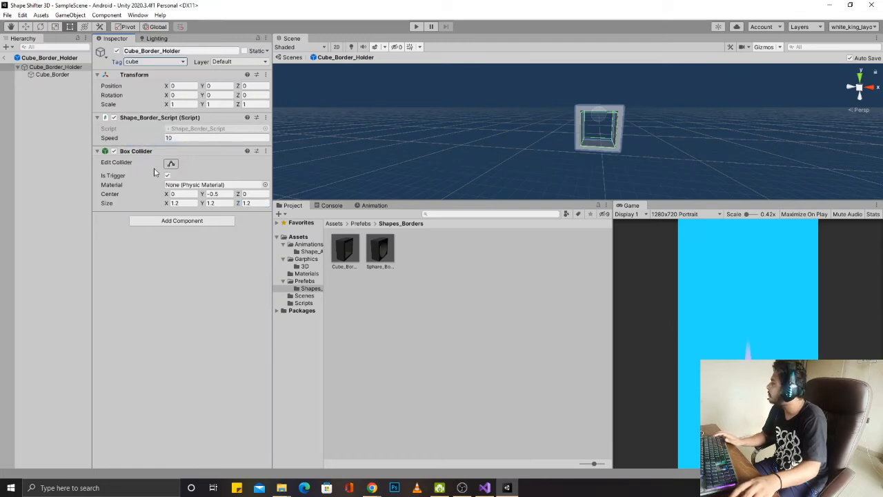
Step: Open the Sphare_Border_Holder prefab, remove the Mesh Collider from its Sphare_Border child and tag that child sphare
double_click(377, 250)
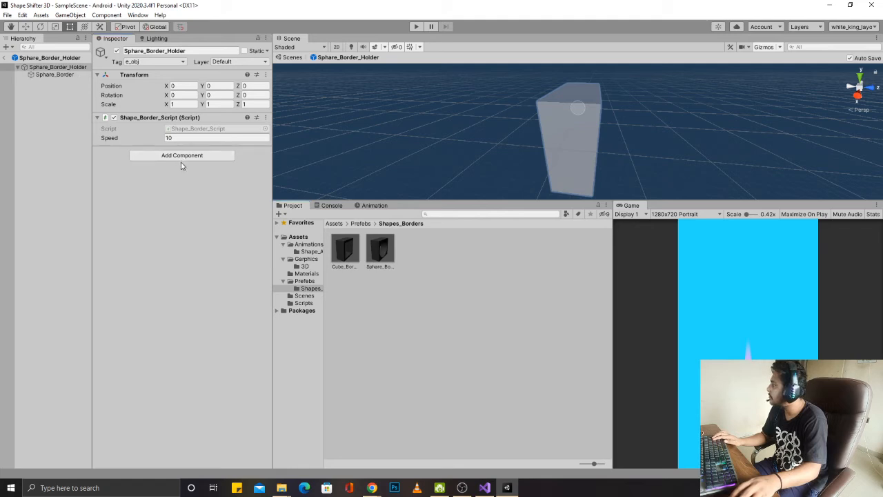
left_click(55, 75)
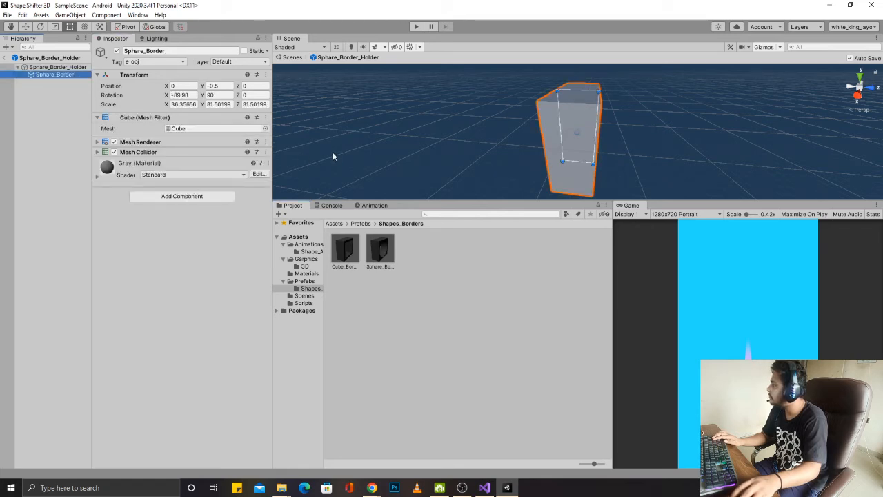
left_click(266, 153)
left_click(296, 193)
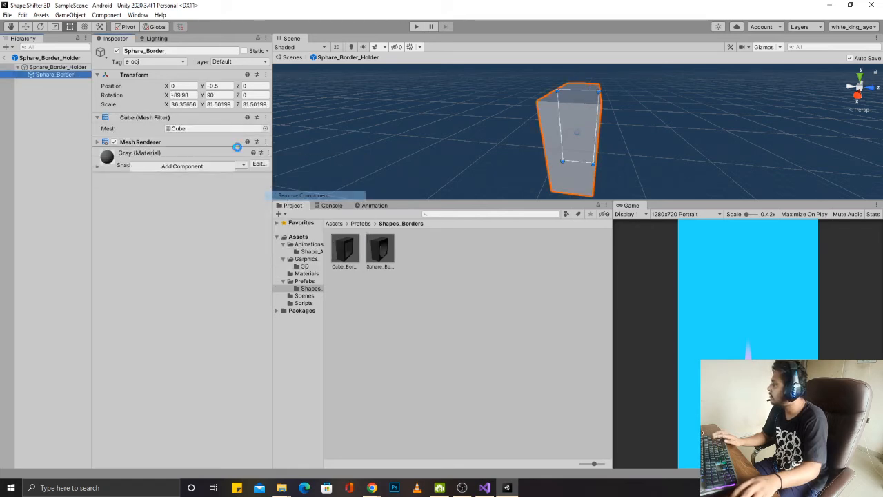
left_click(157, 61)
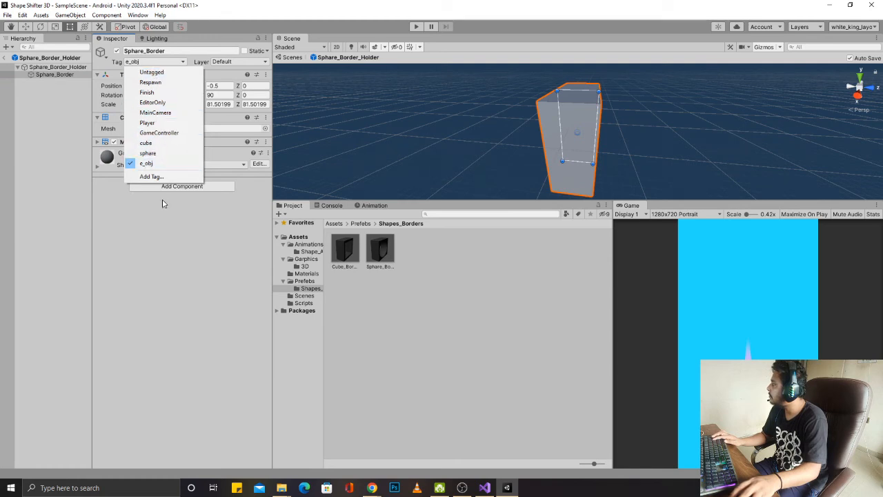
left_click(148, 154)
Step: Add a Box Collider to Sphare_Border_Holder and set its center Y to -0.5
left_click(69, 68)
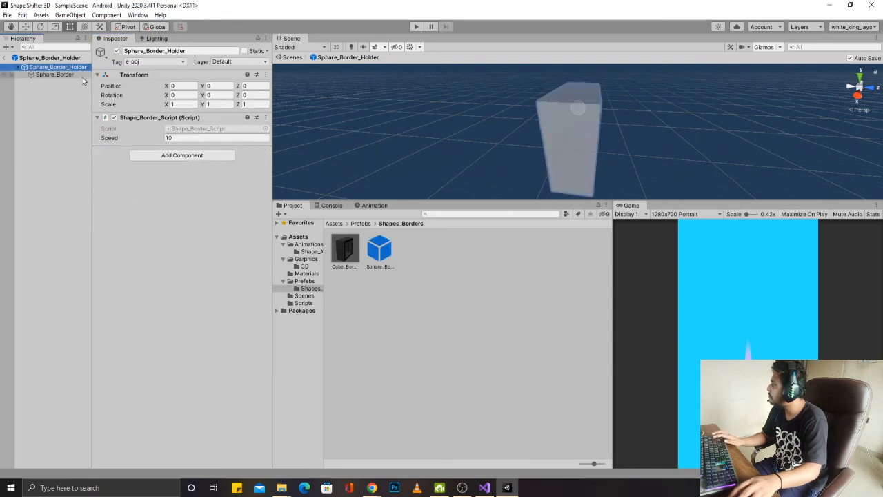
left_click(194, 156)
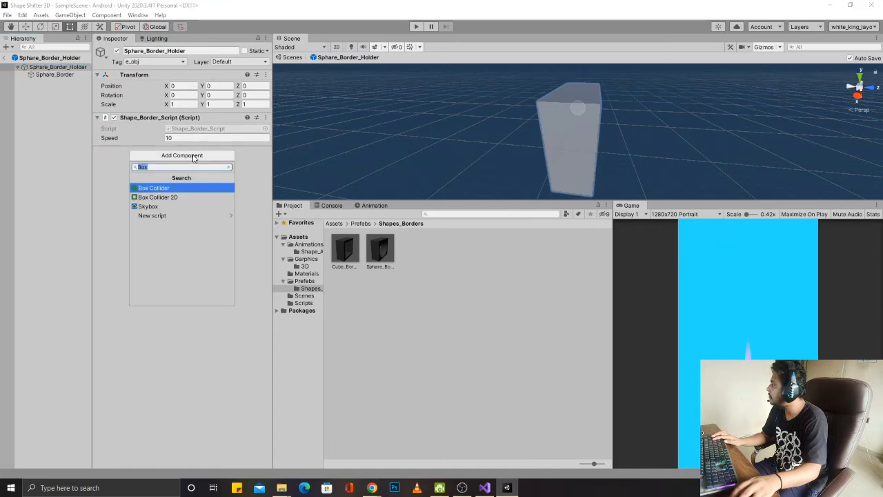
key("Return")
left_click_drag(687, 118, 634, 143, "alt")
middle_click_drag(590, 164, 585, 118)
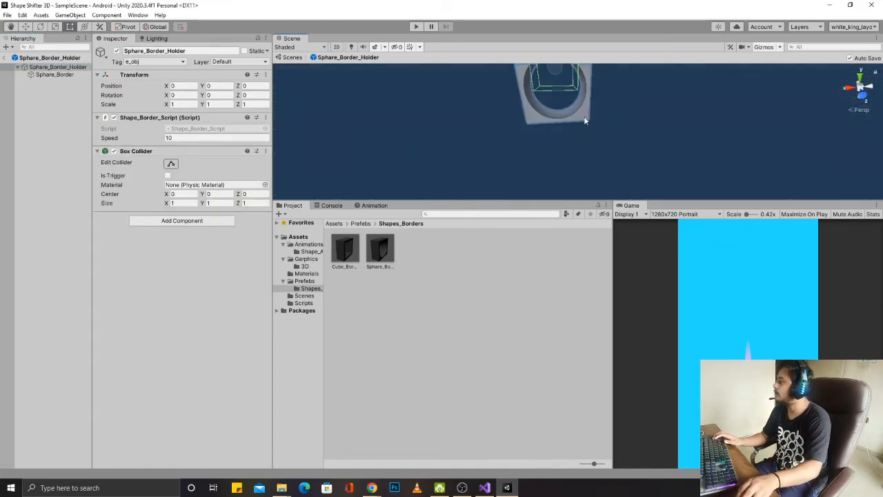
left_click(220, 193)
type("-0.5")
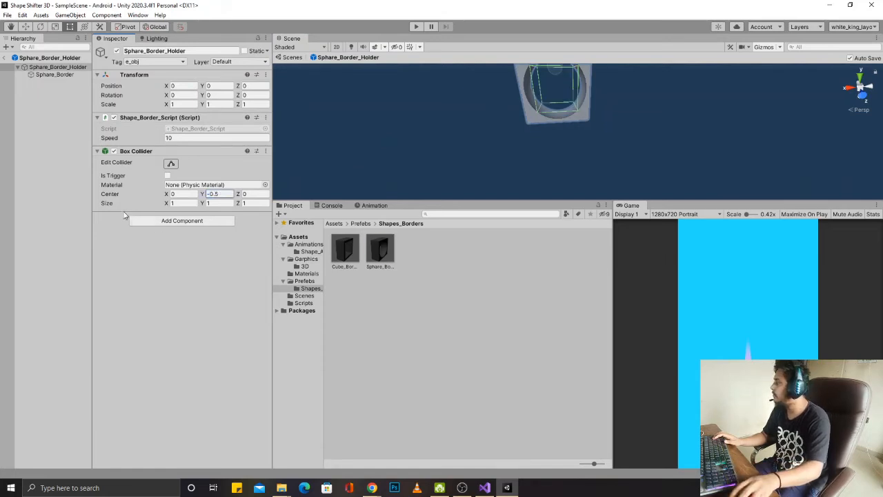
Step: Set the size of Sphare_Border_Holder's Box Collider to 1.5 on all three axes
type(".2")
key("BackSpace")
key("BackSpace")
type("1.5")
key("Tab")
type("0")
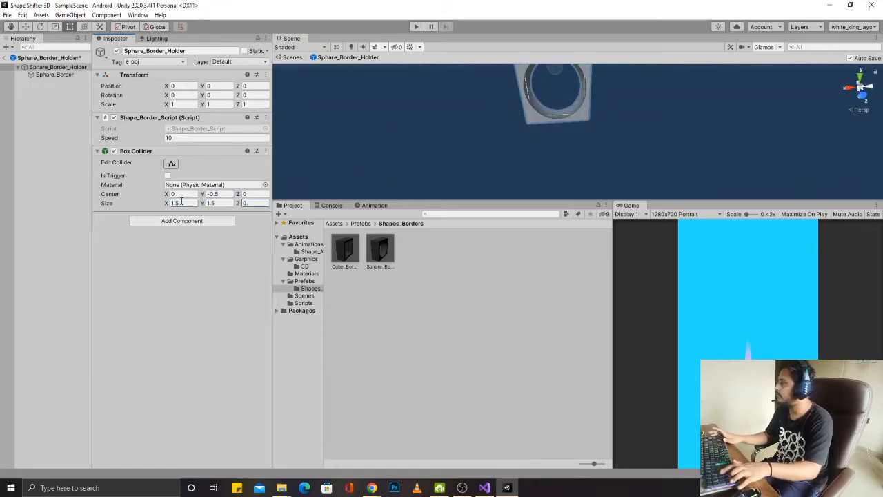
key("BackSpace")
type("1.5")
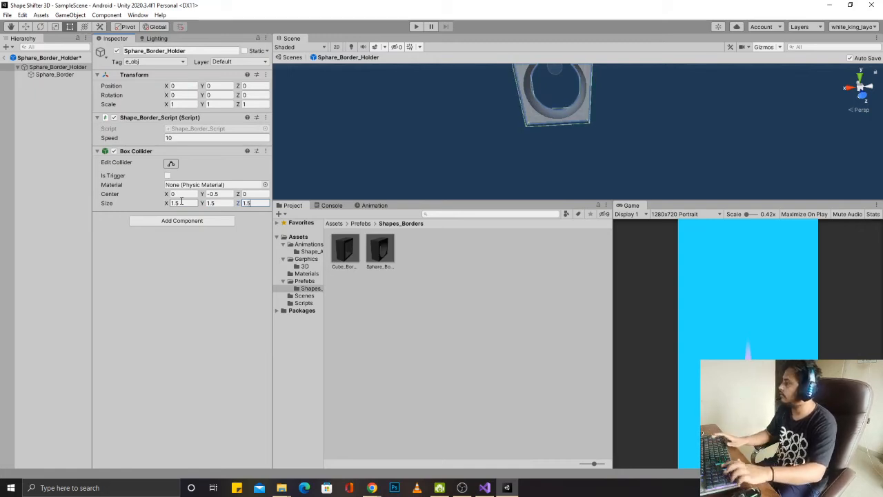
Step: Make Sphare_Border_Holder's collider a trigger, tag the holder sphare, and return to the main scene
left_click(167, 176)
left_click(153, 61)
left_click(163, 142)
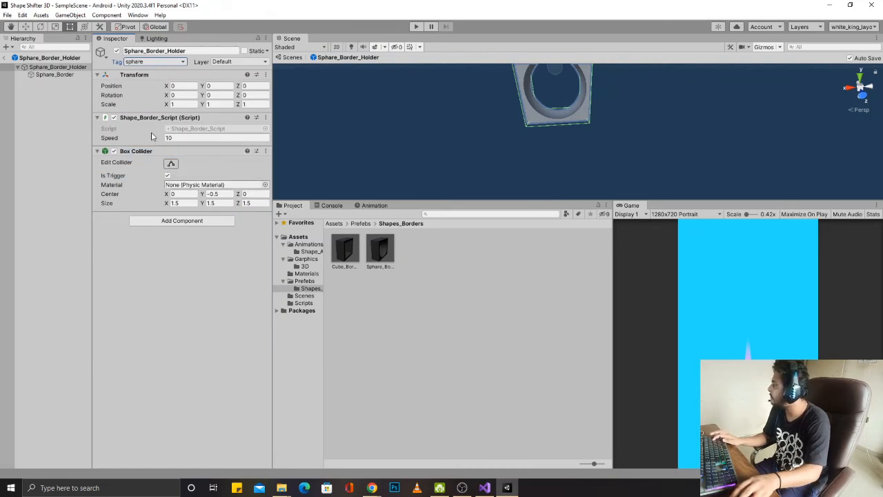
left_click(6, 60)
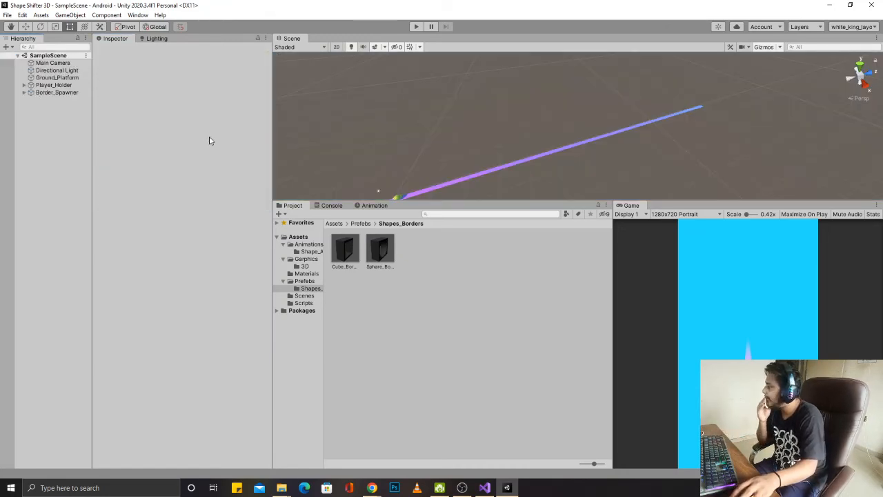
Step: Inspect the tags, colliders and Rigidbody settings of the Cube and Sphere objects under Player_Holder
left_click(52, 85)
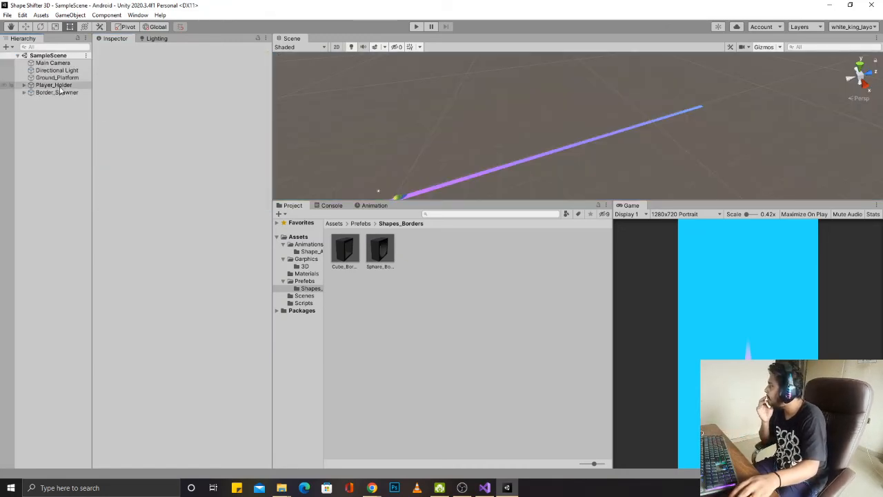
left_click(24, 86)
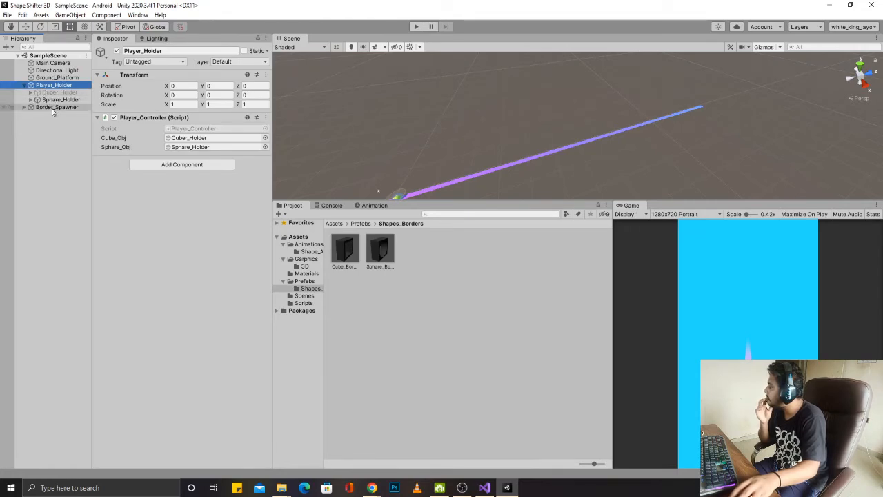
left_click(31, 92)
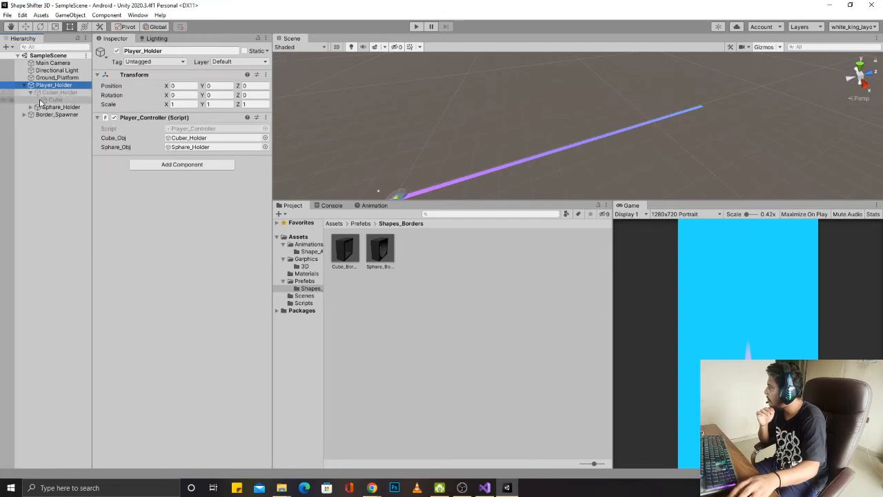
left_click(50, 100)
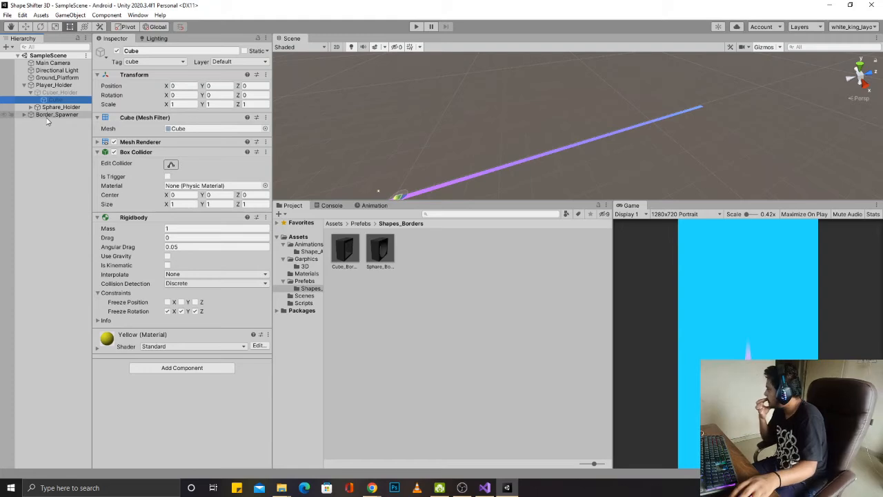
left_click(30, 107)
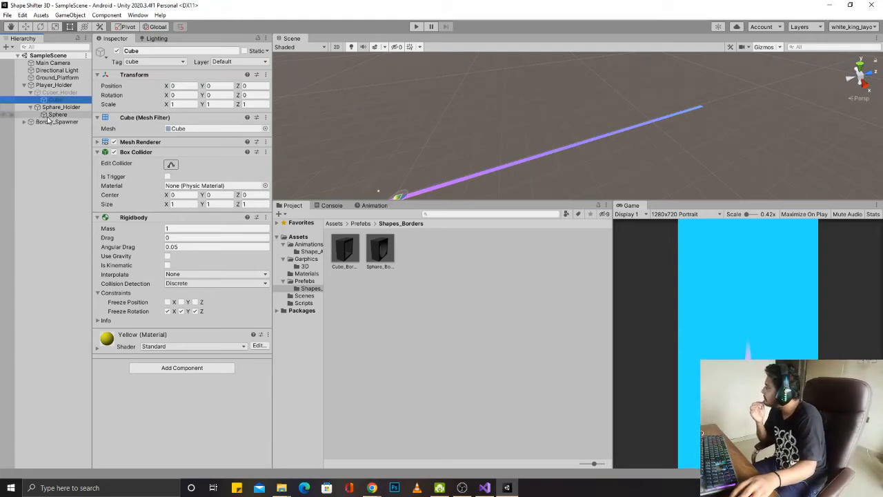
left_click(50, 114)
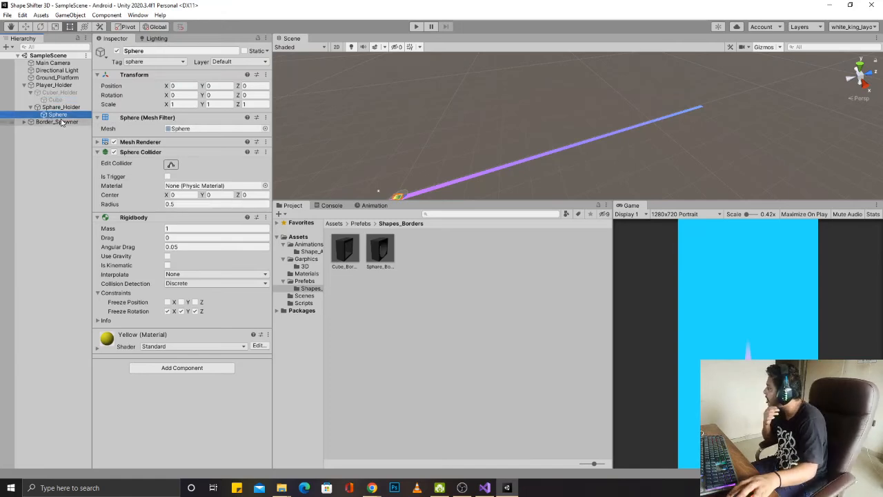
Step: Open Shape_Border_Script in Visual Studio from the cube border prefab and add an OnTriggerEnter(Collider other) method below Update
double_click(345, 253)
left_click(173, 130)
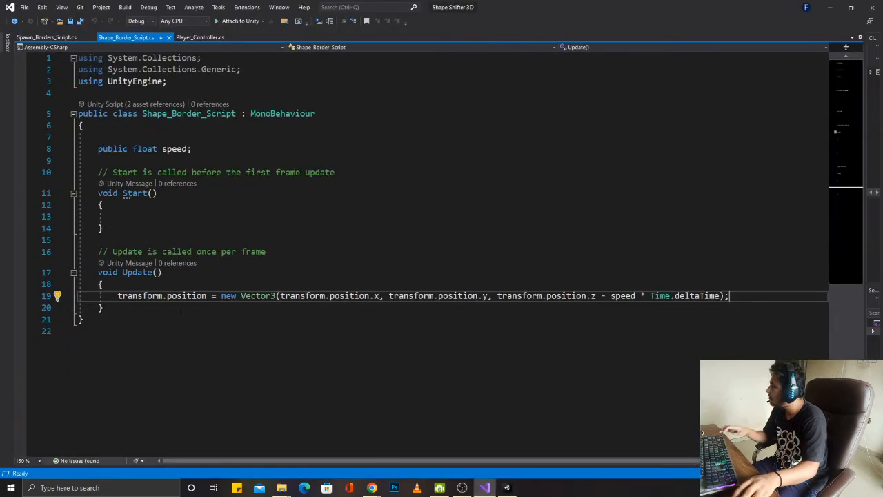
left_click(180, 310)
key("Return")
key("Return")
key("Return")
key("Up")
type("onTrig")
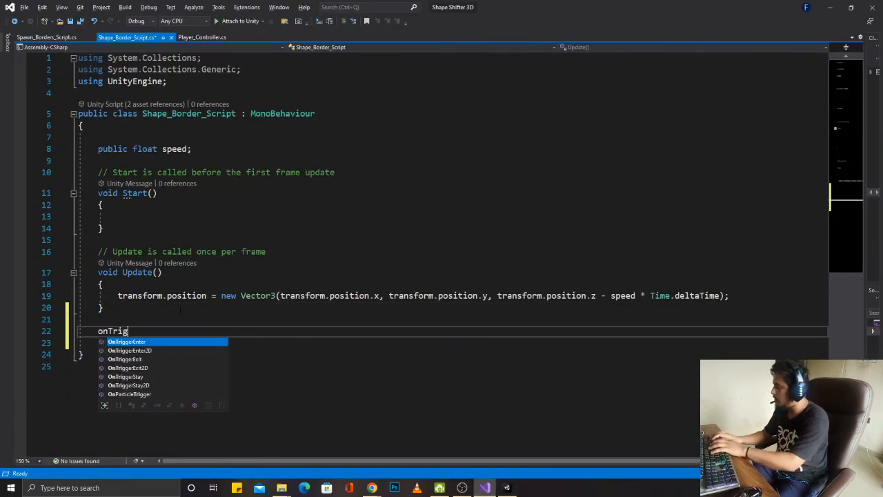
key("Tab")
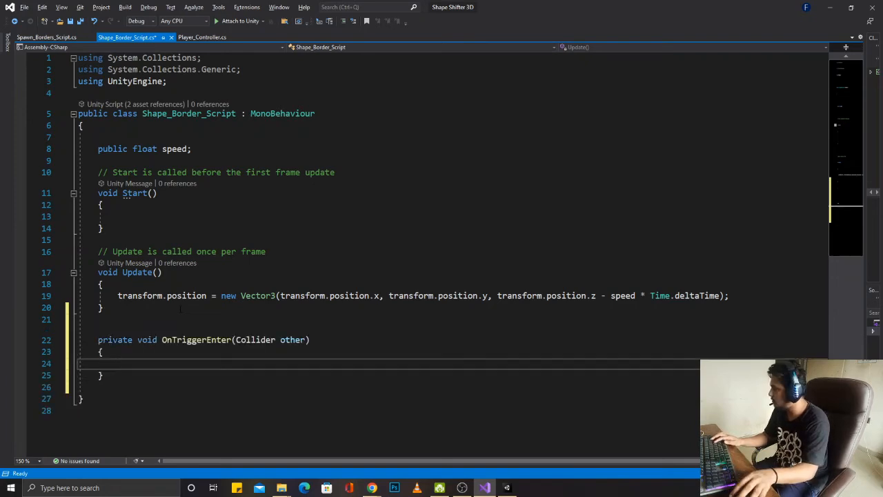
Step: Inside OnTriggerEnter, add an if block with the condition other.gameObject.tag != this.gameObject.tag
type("if(")
type("other.")
type("gameObject.ta")
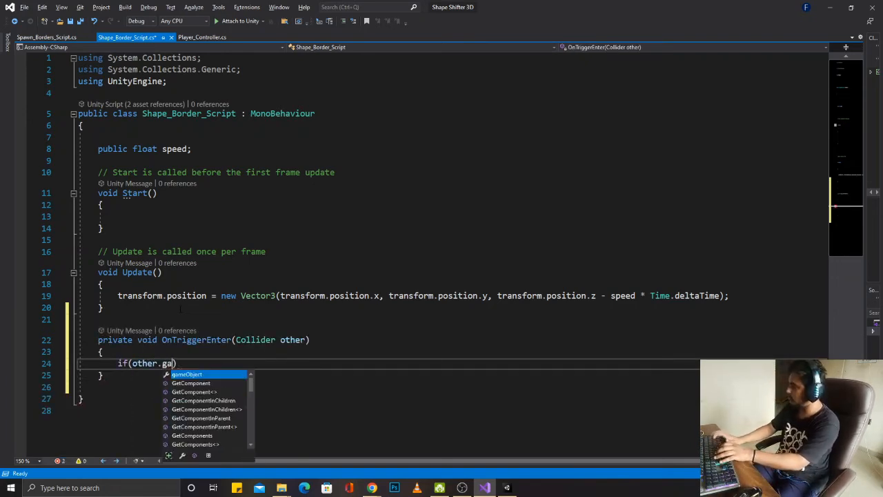
type("g ")
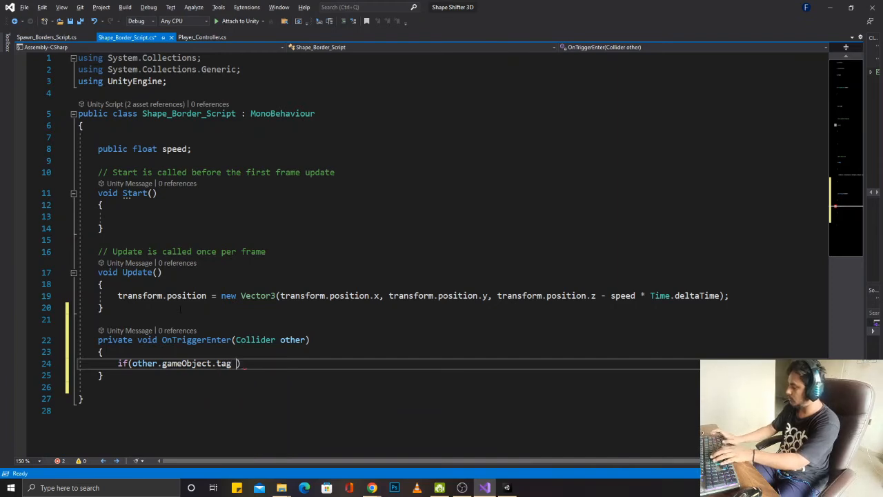
type("!= this.gameObject.ta")
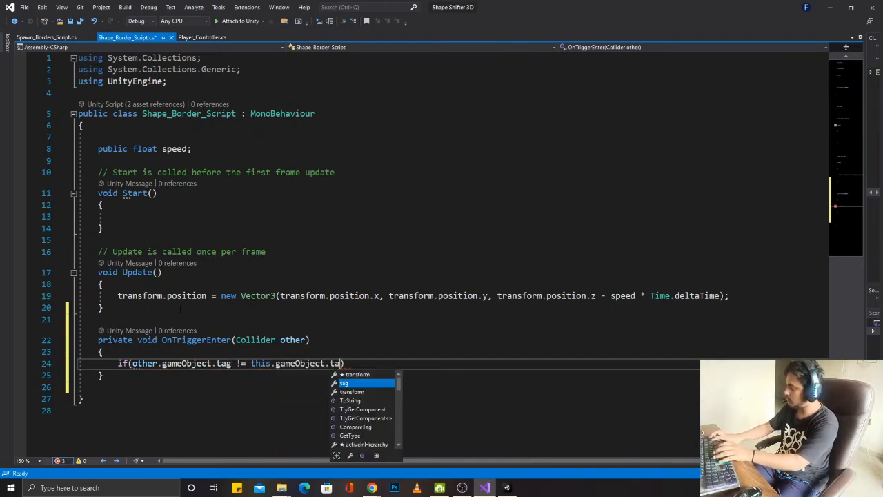
type("g)")
key("Return")
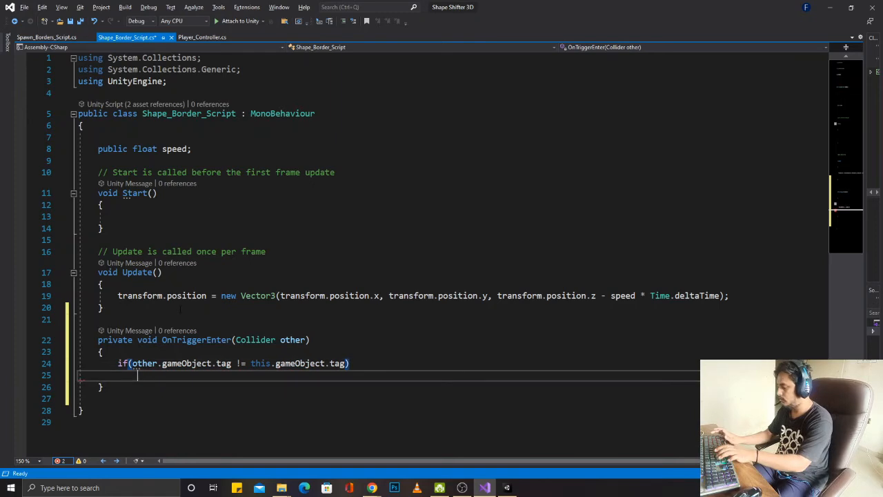
type("{")
key("Return")
type("Game")
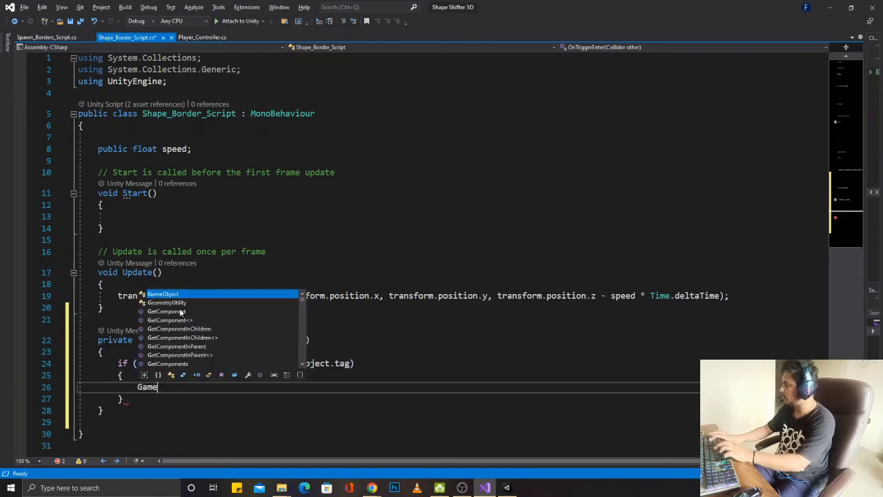
key("BackSpace")
key("BackSpace")
key("BackSpace")
key("BackSpace")
Step: Inside the tag-mismatch if block, add Debug.Log("Game Over"); and save the script
type("Debu")
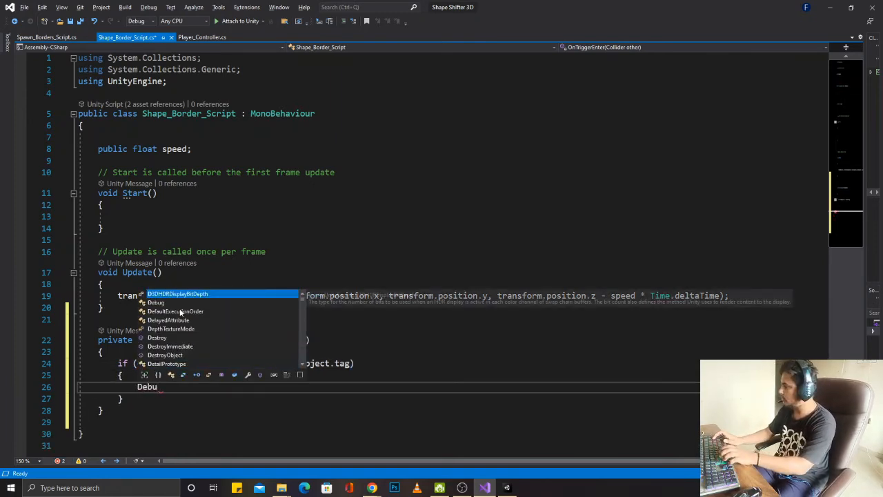
type("g.Lo")
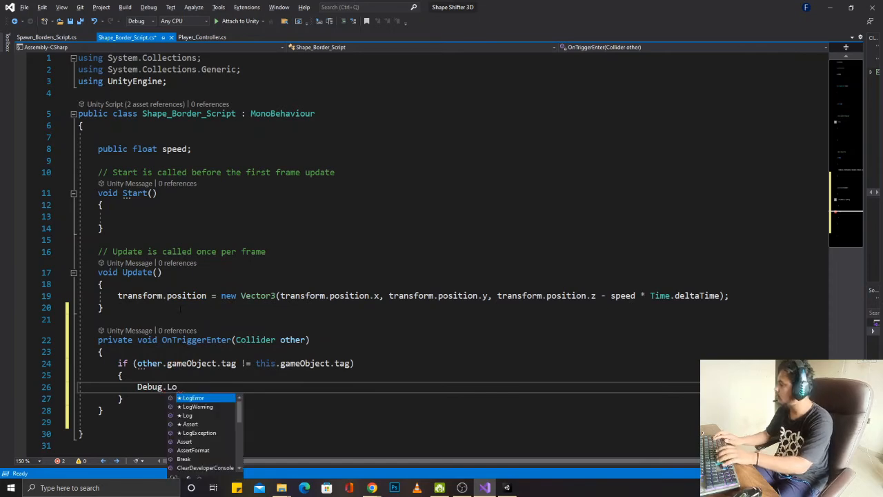
type("g(")
key("Left")
type("Game")
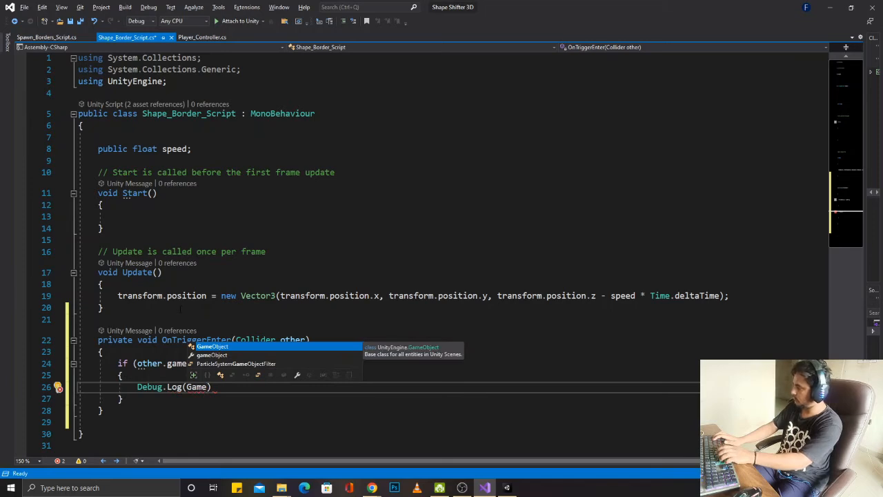
key("BackSpace")
key("BackSpace")
key("BackSpace")
key("BackSpace")
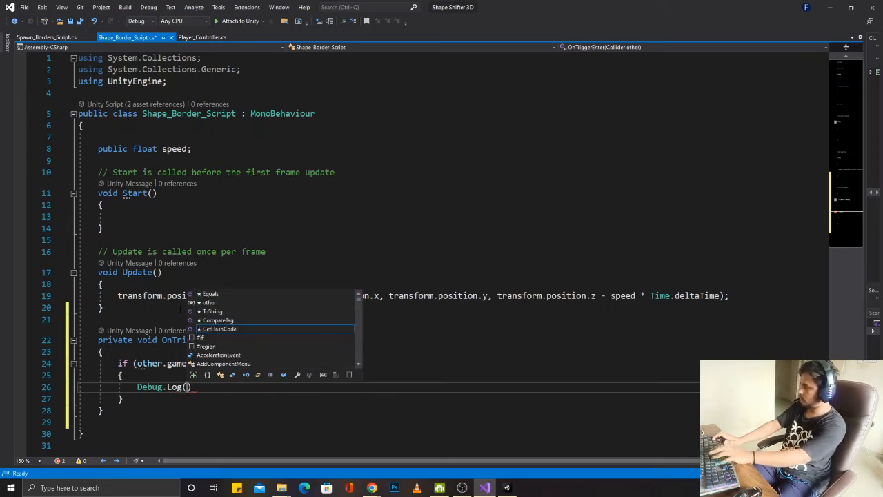
key("Escape")
type("\"")
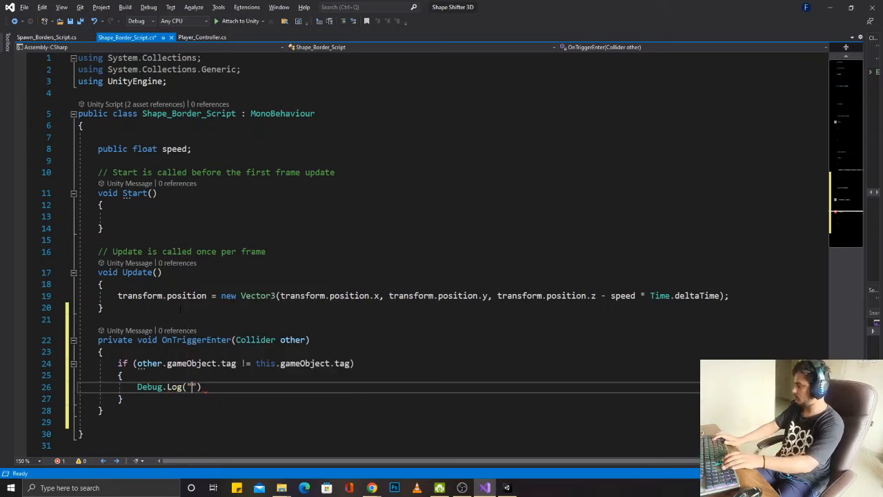
type("Game Over\");")
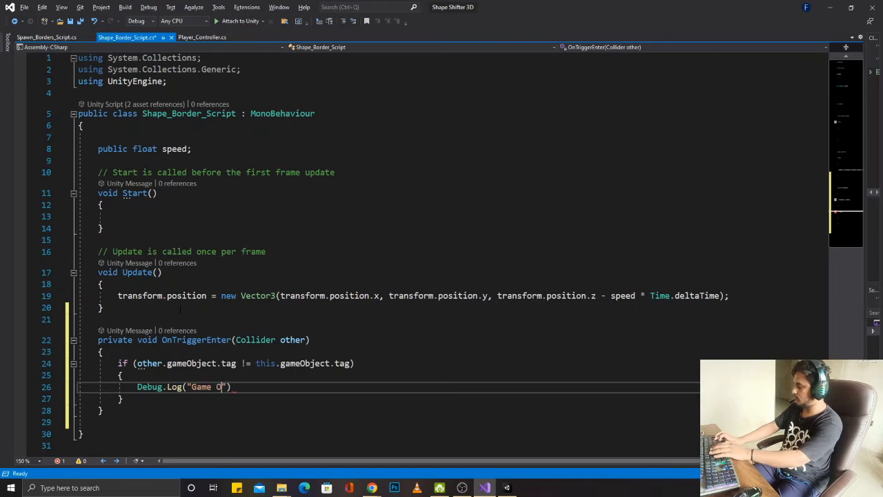
key("Down")
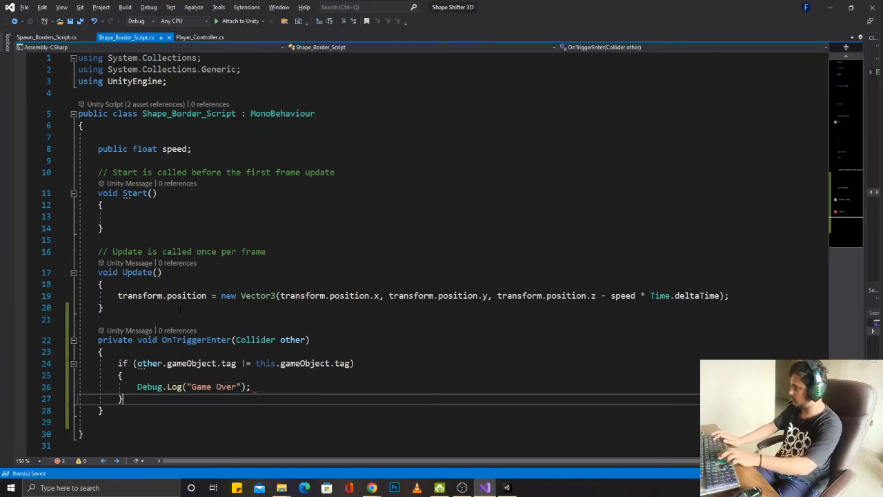
key("ctrl+s")
Step: Below the mismatch block, add a second if block with the condition other.gameObject.tag == this.gameObject.tag
key("Return")
key("Return")
type("if(")
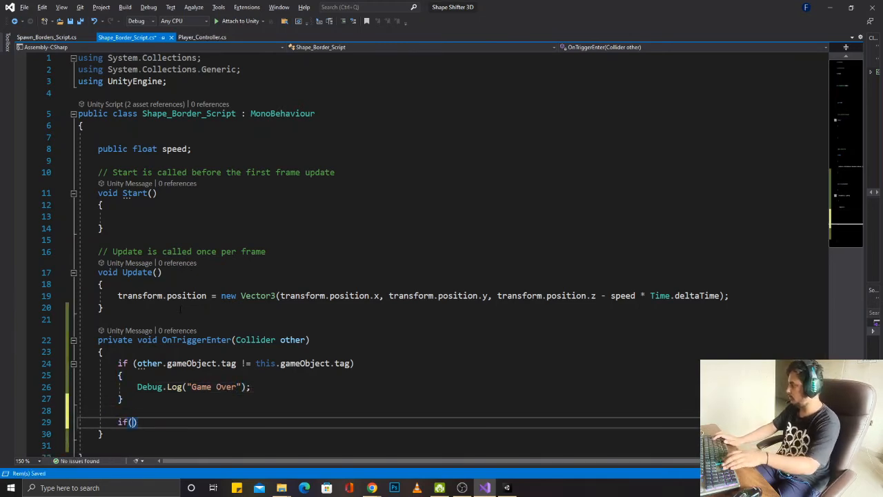
type("other")
type(".gameObject.tag ==")
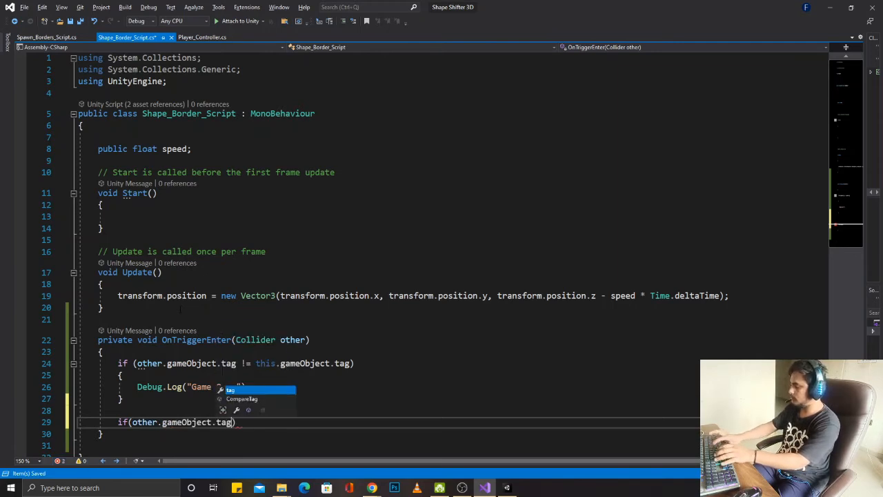
type(" this..gameObject.tag")
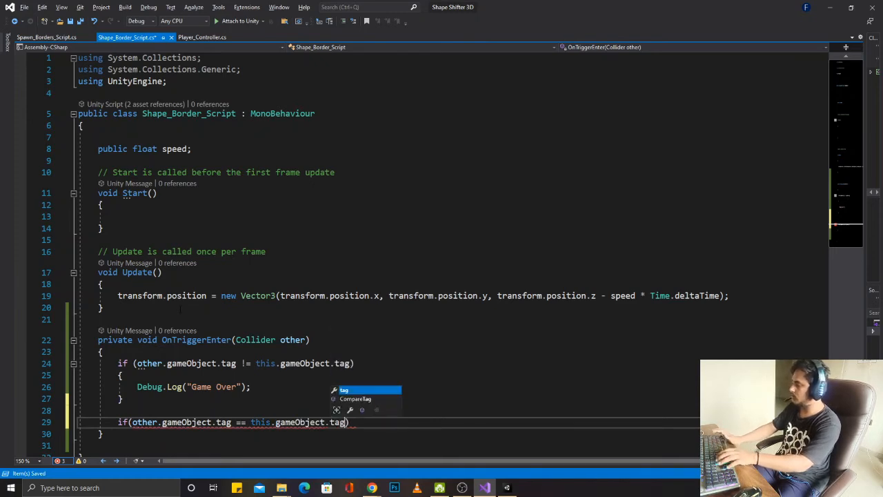
type(")")
key("Return")
type("{")
key("Return")
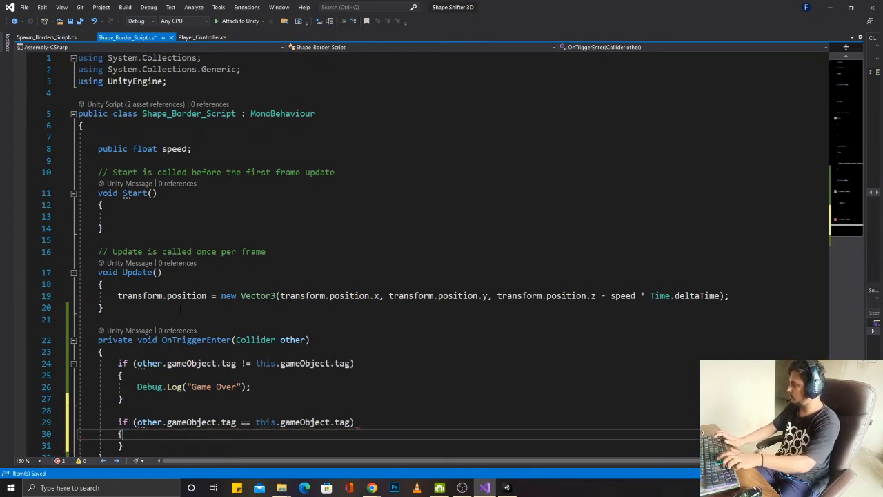
Step: Add Debug.Log("Right Shape"); inside the matching-tag if block and save the script
type("Debug.Lo")
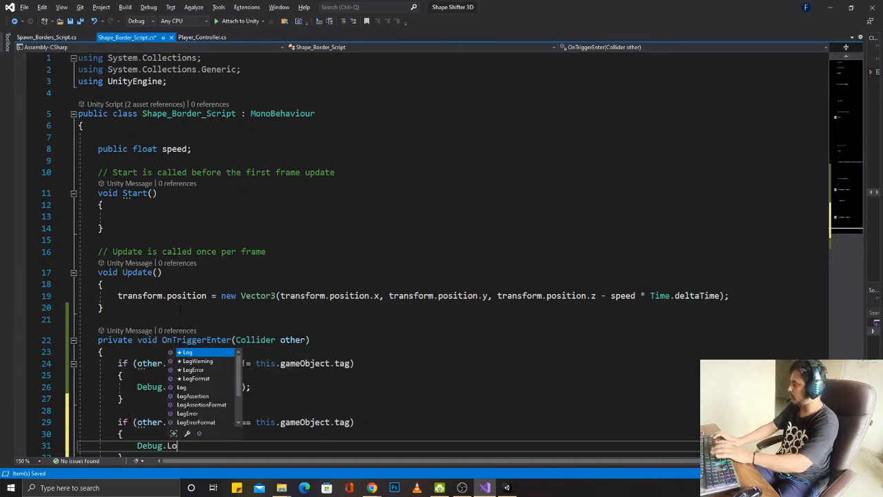
type("g(")
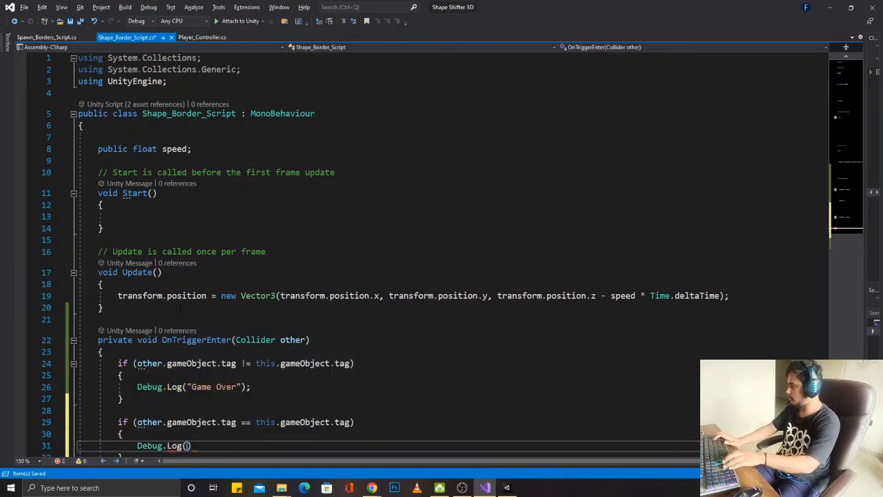
type("\"Right ")
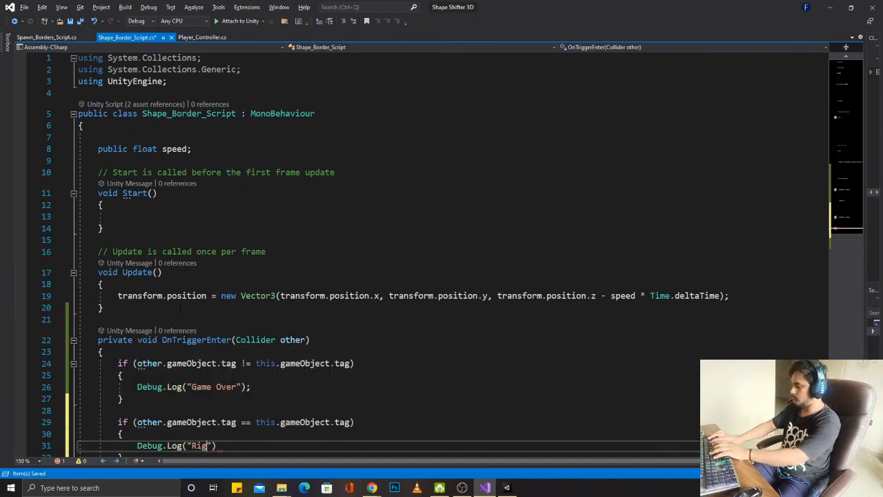
type("Shape\");")
key("ctrl+s")
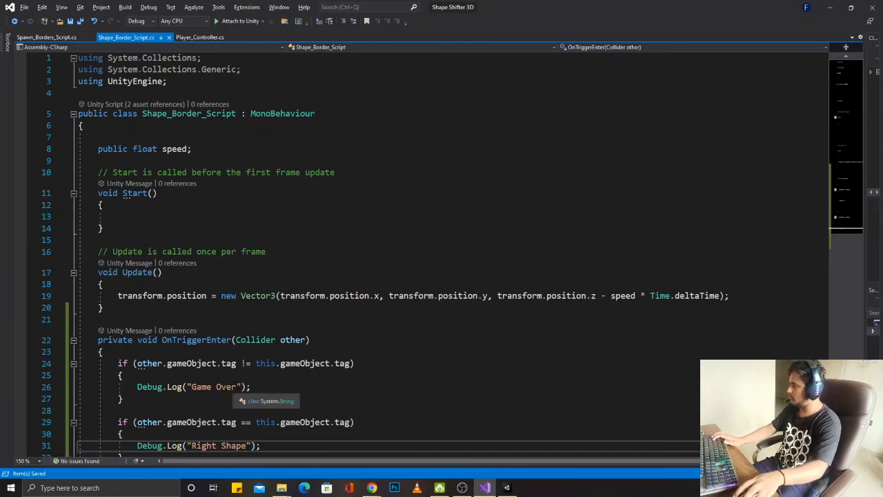
Step: Change the log message in the mismatch block to "Wrong Shape"
left_click_drag(192, 387, 236, 386)
type("Wrong ")
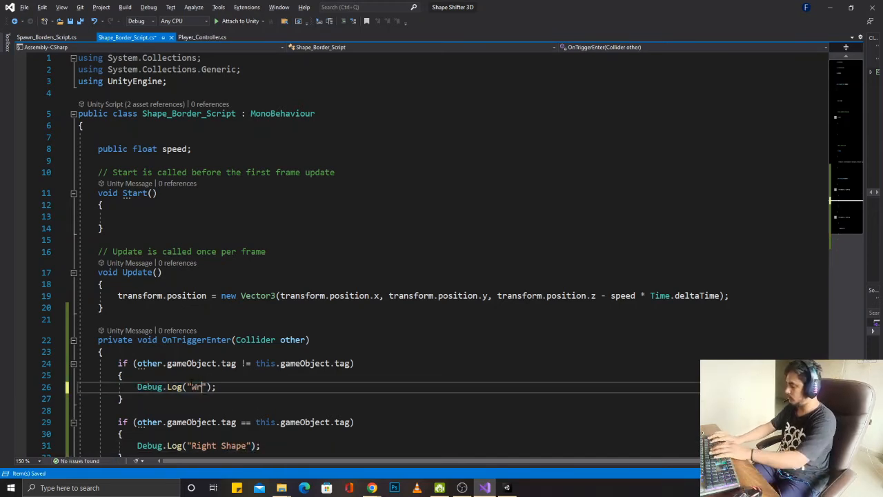
type("Shape")
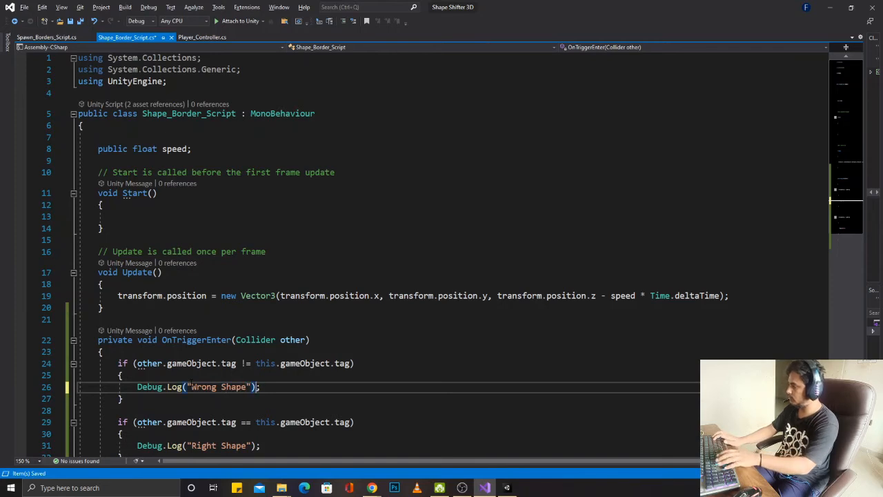
Step: Add Destroy(this.gameObject); below the "Wrong Shape" log line and save the script
key("Return")
type("Destroy")
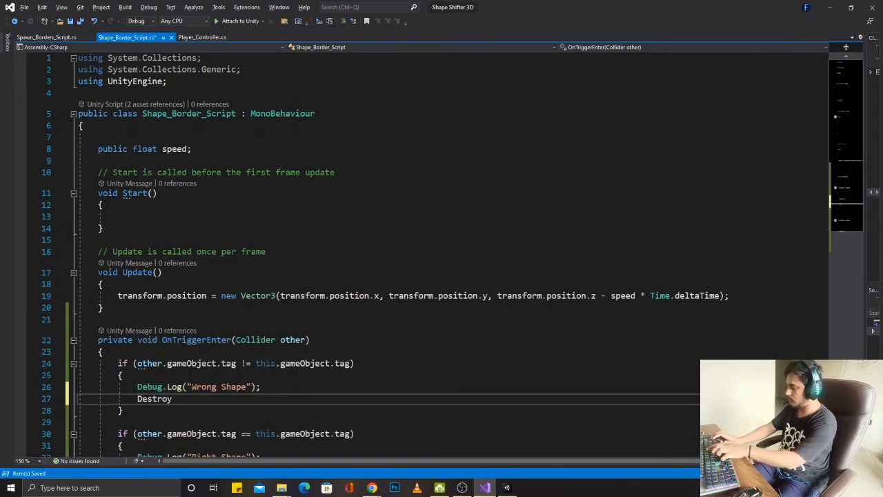
type("(this.gameObject);")
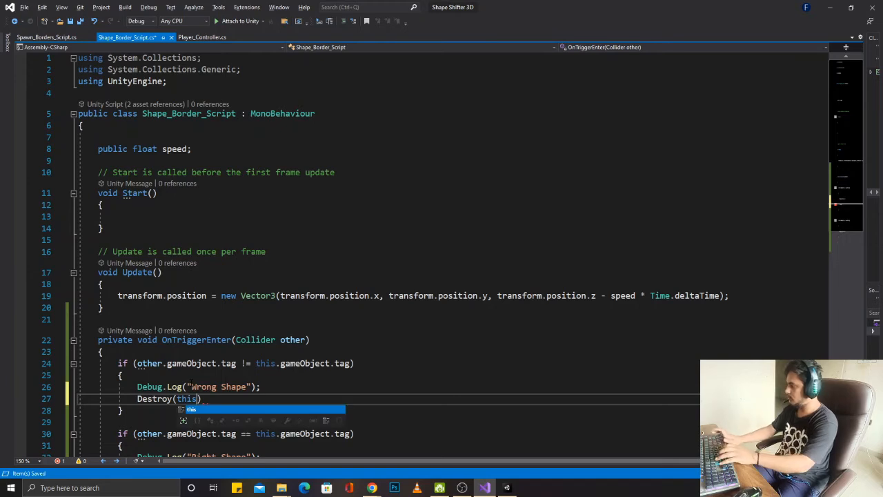
scroll(286, 351, "down", 3)
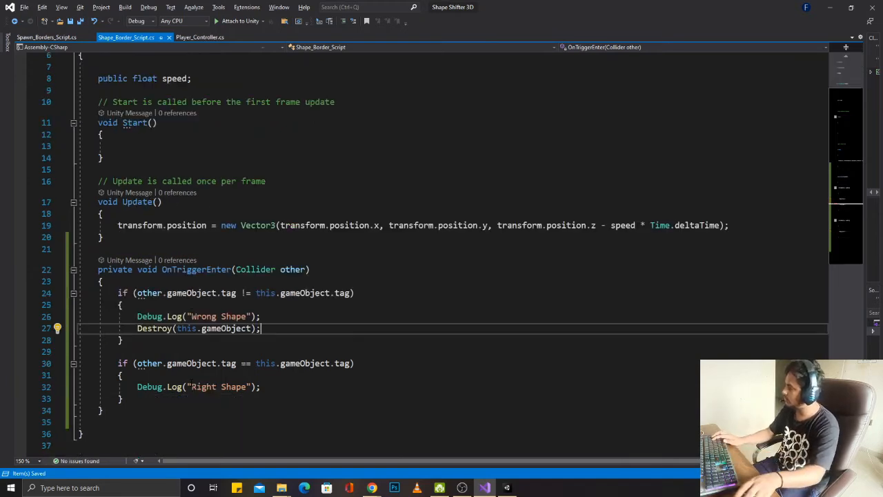
left_click(286, 351)
Step: Switch to Unity, return from the prefab to SampleScene, and playtest switching shapes against the borders while watching the console messages
key("alt+Tab")
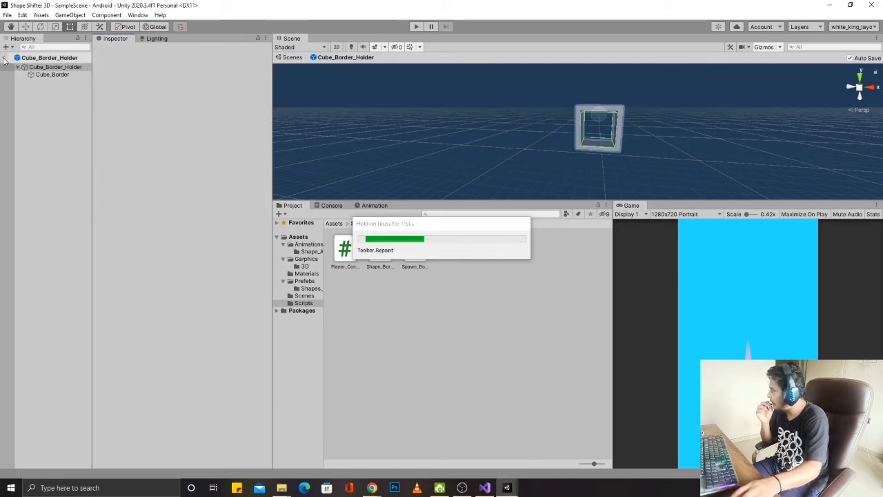
left_click(6, 58)
left_click(416, 26)
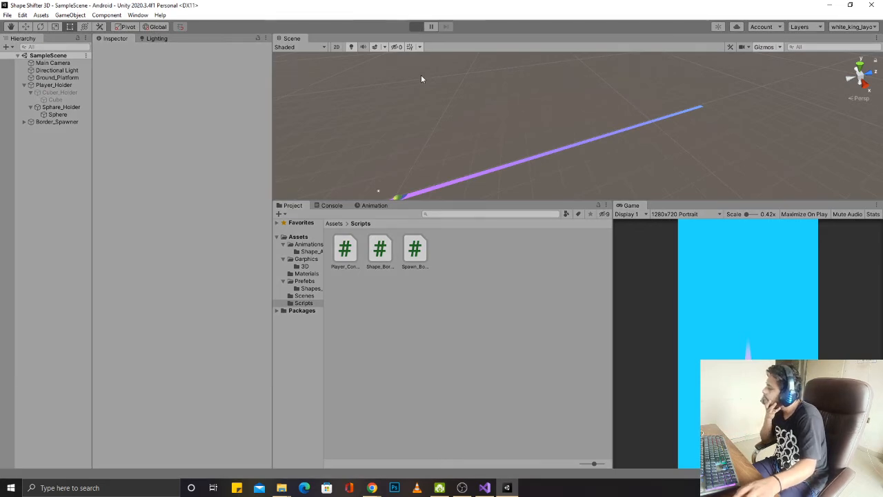
left_click(332, 205)
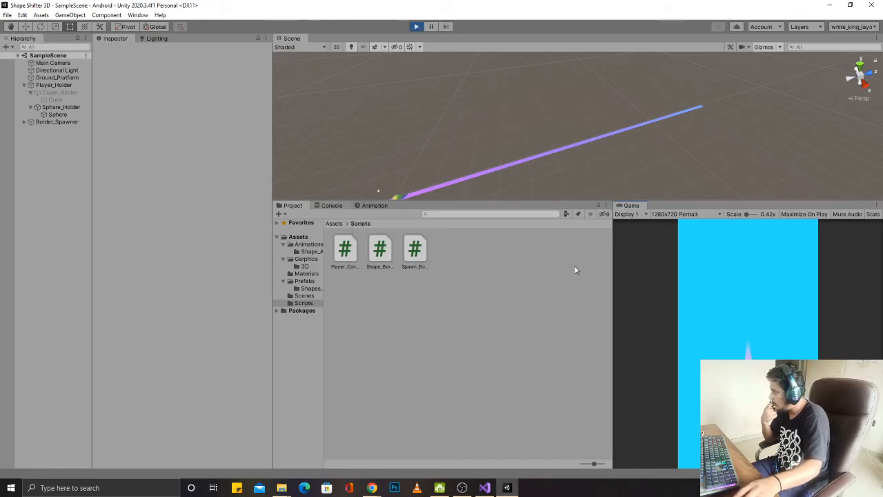
left_click_drag(605, 290, 357, 290)
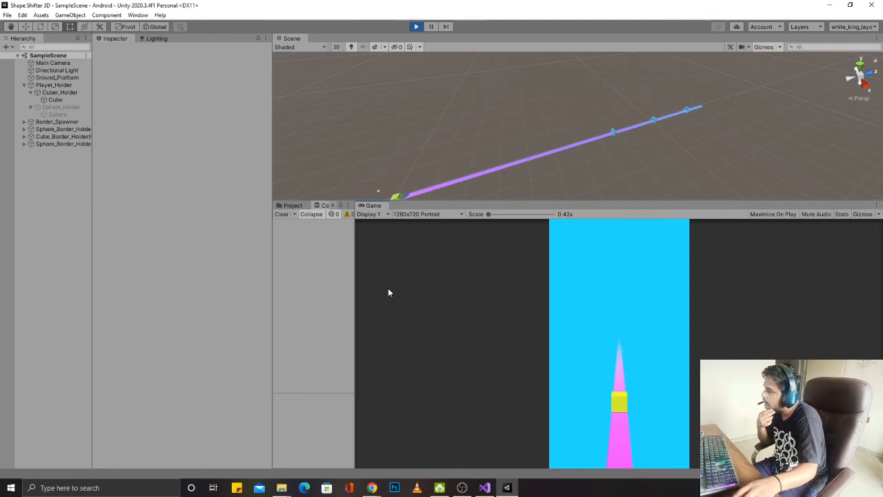
left_click(639, 402)
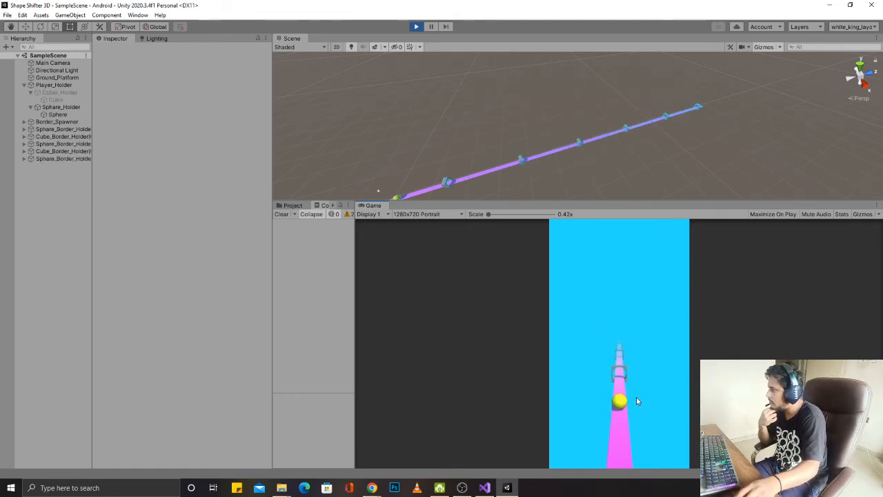
left_click(636, 401)
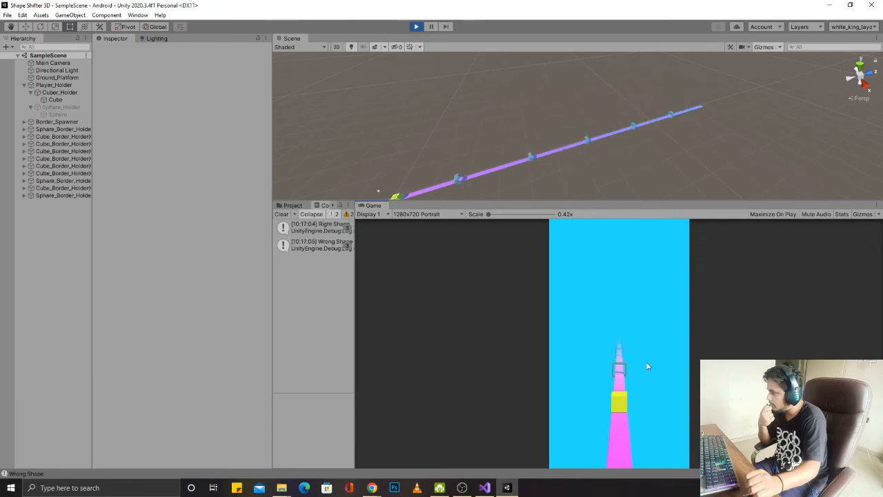
key("ctrl+p")
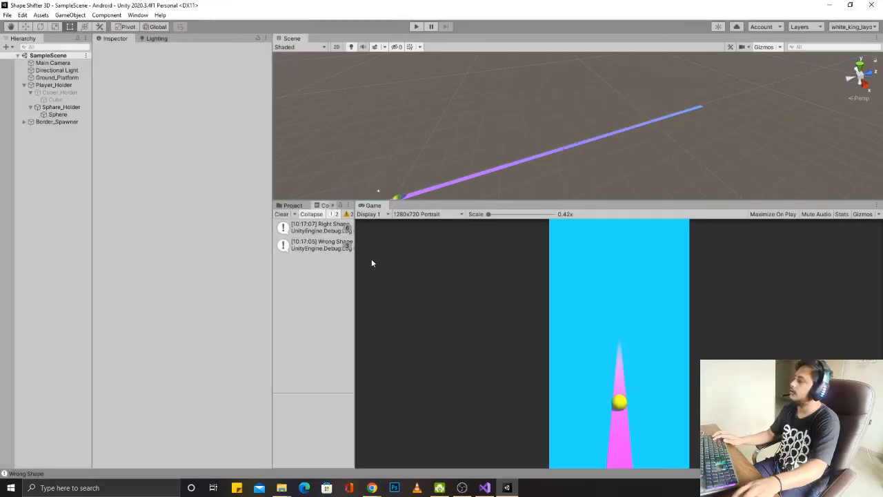
Step: Widen the console area, clear its logged messages, and show the project's Scripts folder again
left_click_drag(355, 259, 642, 304)
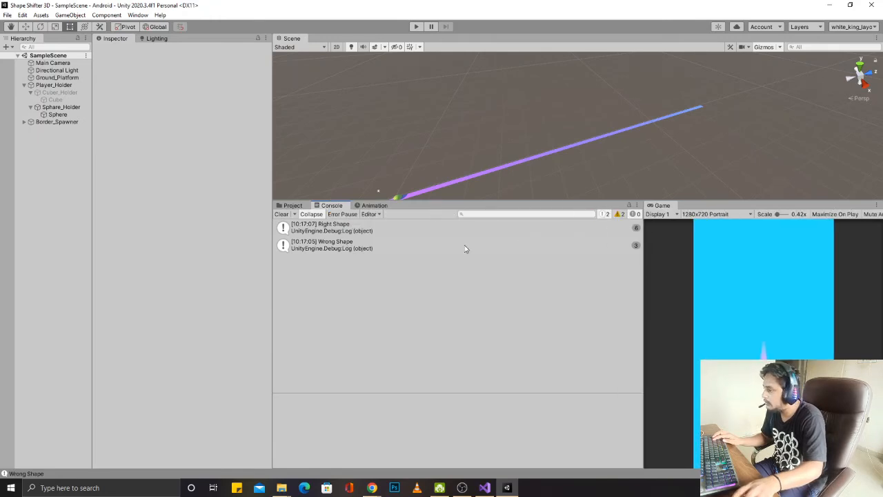
left_click(282, 214)
left_click(293, 205)
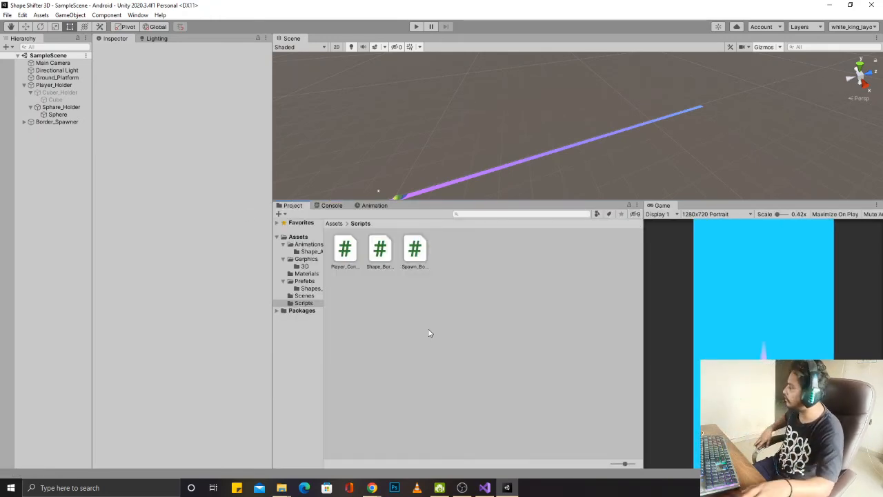
Step: Collapse Player_Holder in the scene hierarchy and select Border_Spawner
left_click(39, 85)
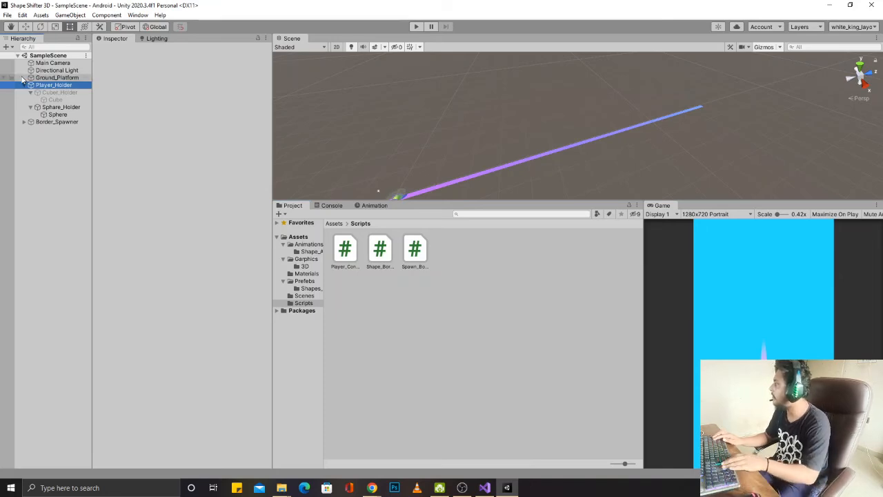
left_click(23, 84)
left_click(55, 92)
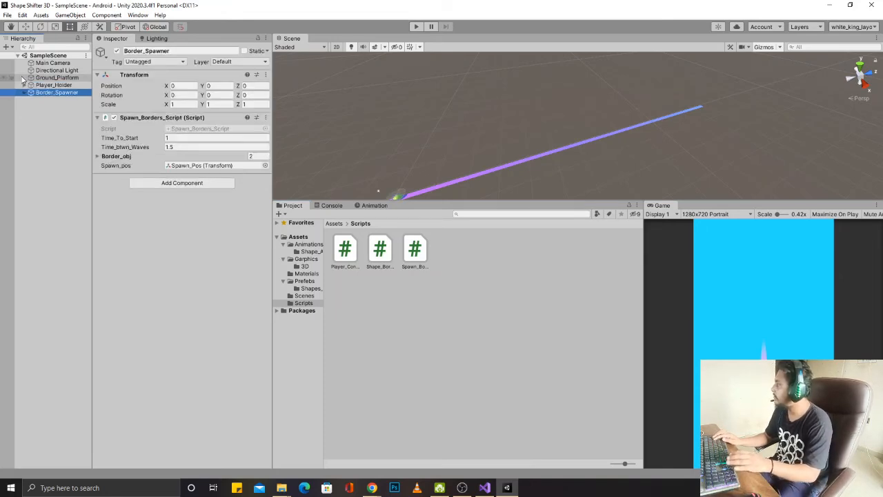
Step: Open Shape_Border_Script in Visual Studio, declare public Material Succes_Material; below the speed variable, and save
double_click(380, 250)
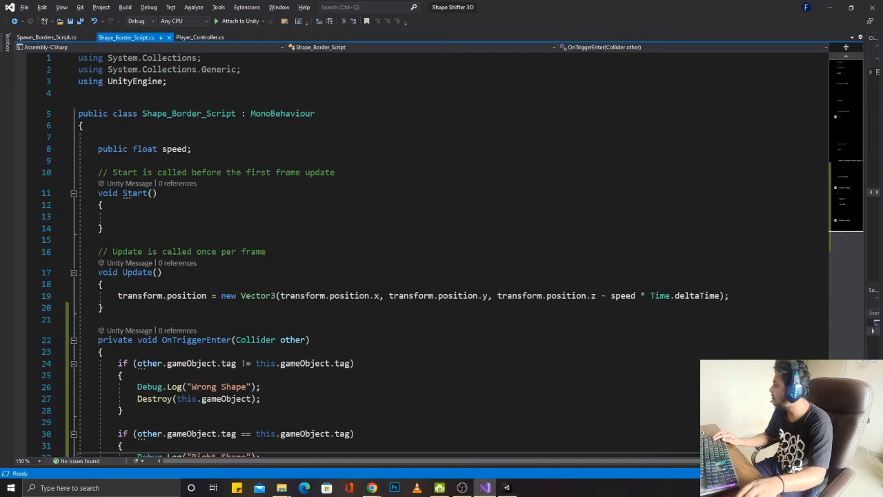
left_click(241, 153)
key("Return")
key("Return")
key("Return")
key("Up")
type("p")
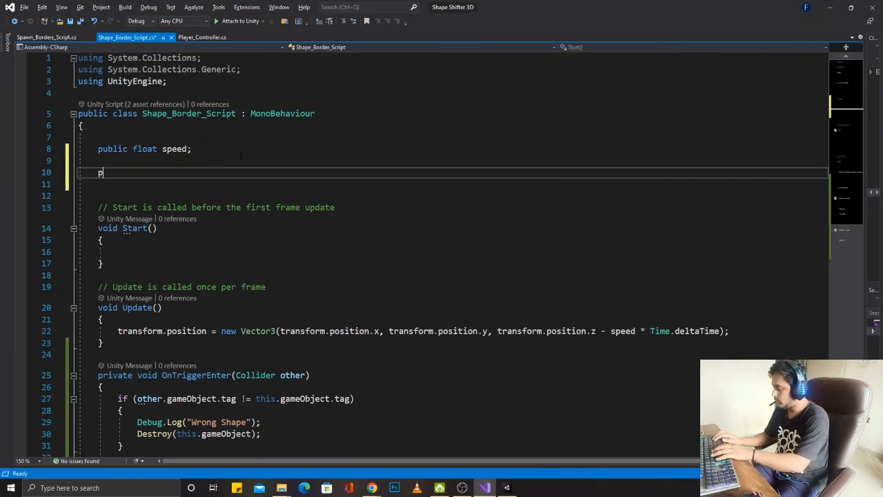
type("ublic Material ")
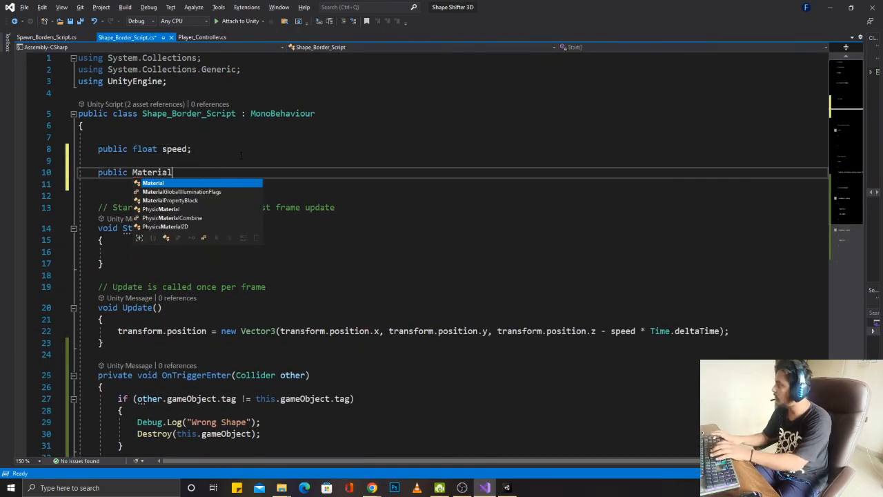
type("Succes_Material;")
key("ctrl+s")
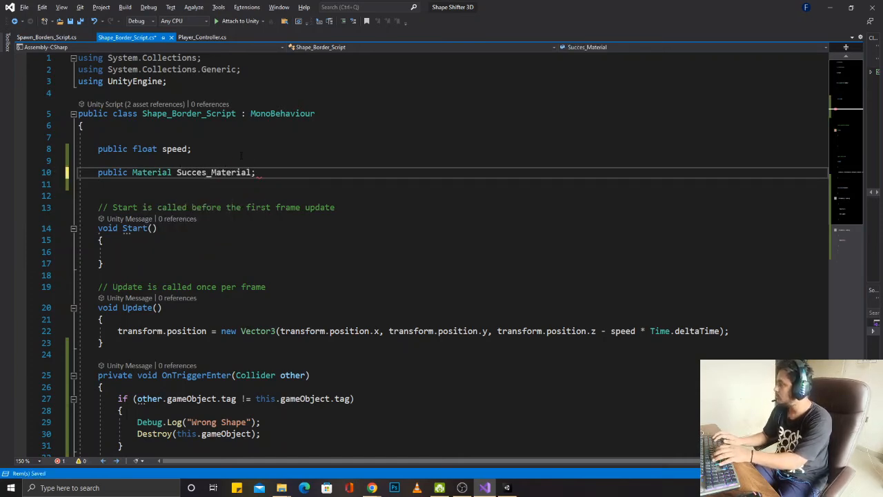
Step: Declare public Material Wrong_Material; directly below Succes_Material in Shape_Border_Script and save the script
key("Return")
type("public Material")
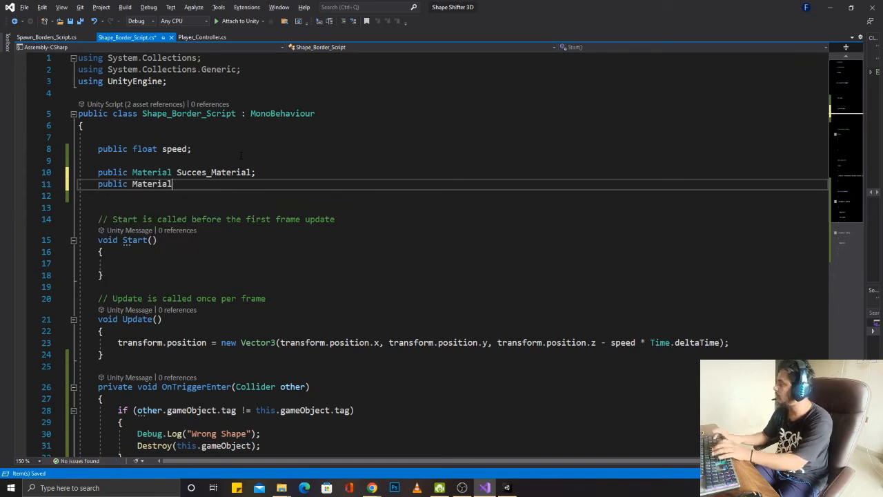
type(" Wong")
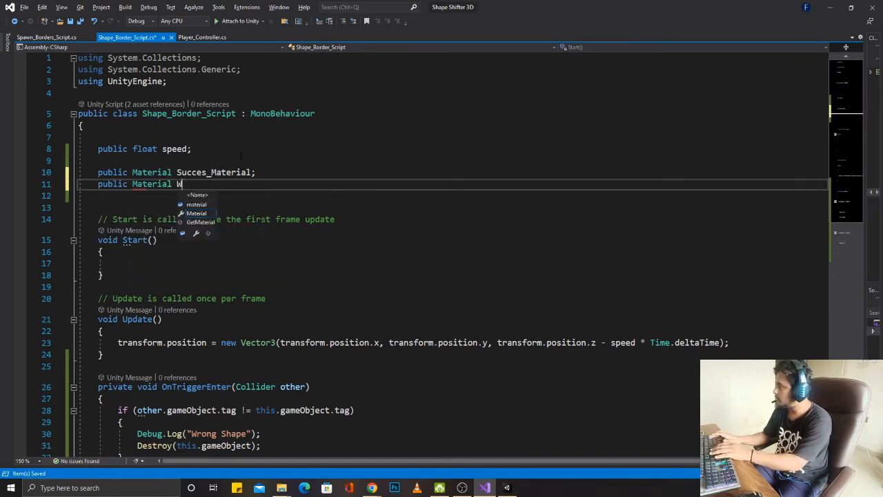
key("BackSpace")
key("BackSpace")
key("BackSpace")
type("rong_Material;")
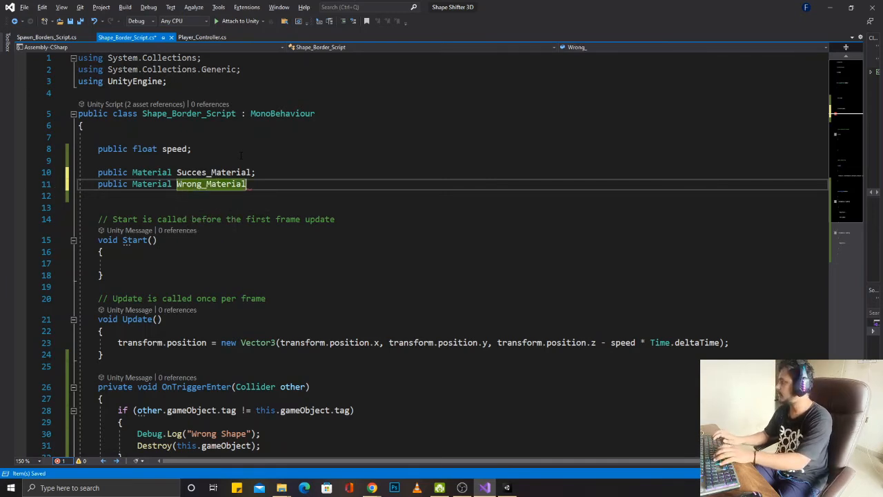
key("ctrl+s")
Step: Rename the Succes_Material variable to Right_Material in its declaration
left_click(207, 172)
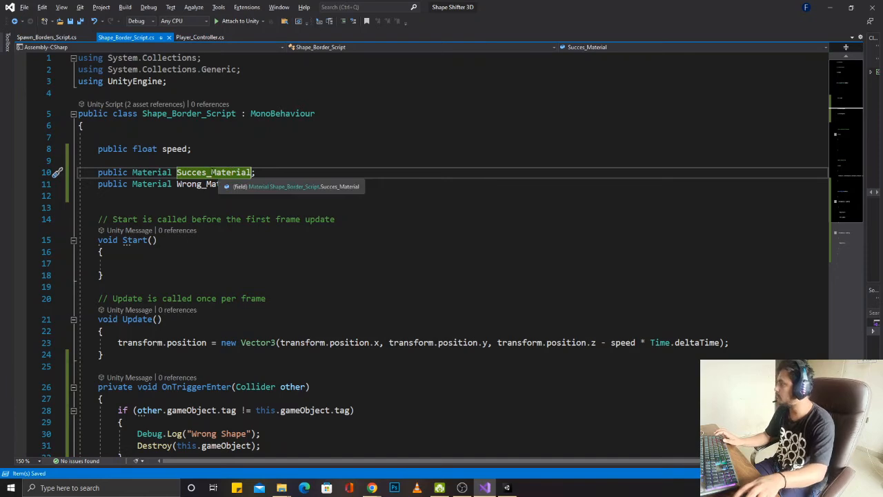
key("shift+Up")
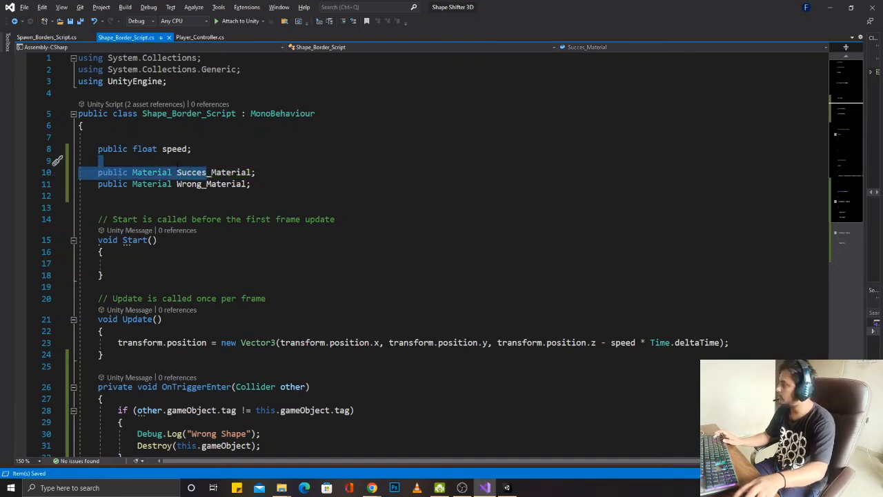
left_click_drag(206, 173, 177, 172)
type("Right")
left_click(306, 193)
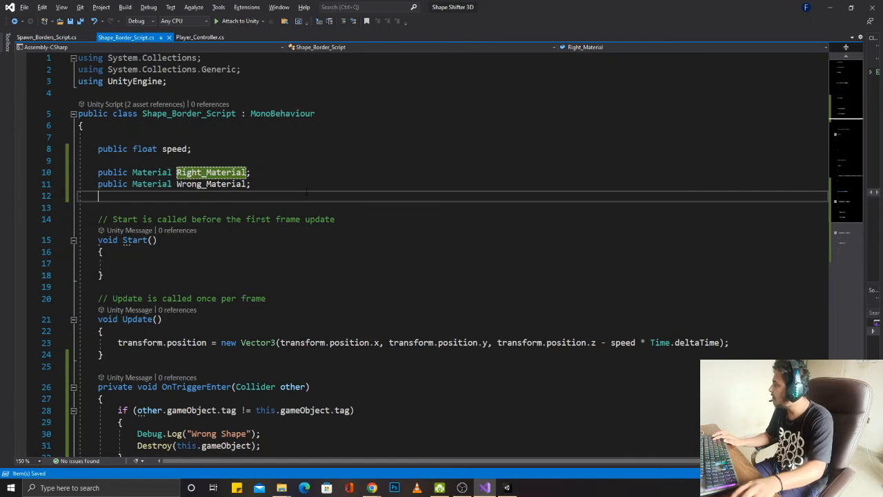
Step: Delete the Destroy(this.gameObject); line from the Wrong Shape block in OnTriggerEnter
scroll(307, 191, "down", 2)
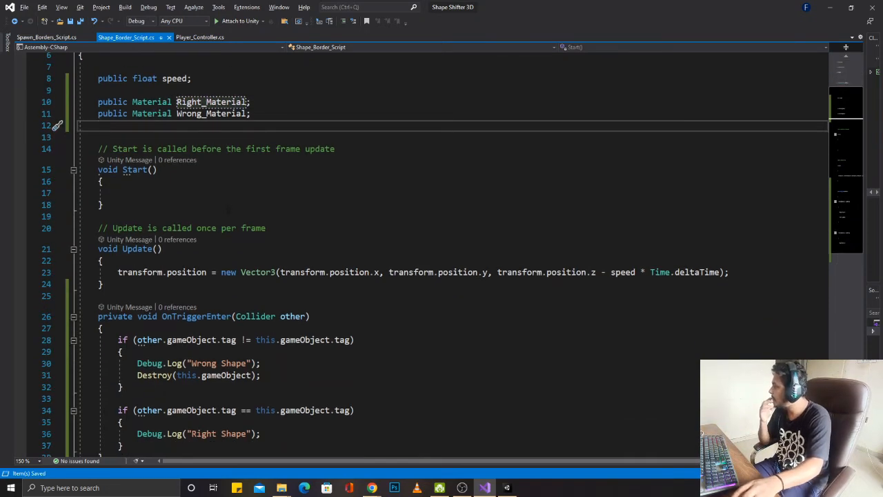
scroll(414, 248, "down", 1)
scroll(311, 304, "down", 1)
left_click(314, 316)
left_click(313, 306)
left_click(312, 298)
left_click(293, 306)
key("shift+Home")
key("BackSpace")
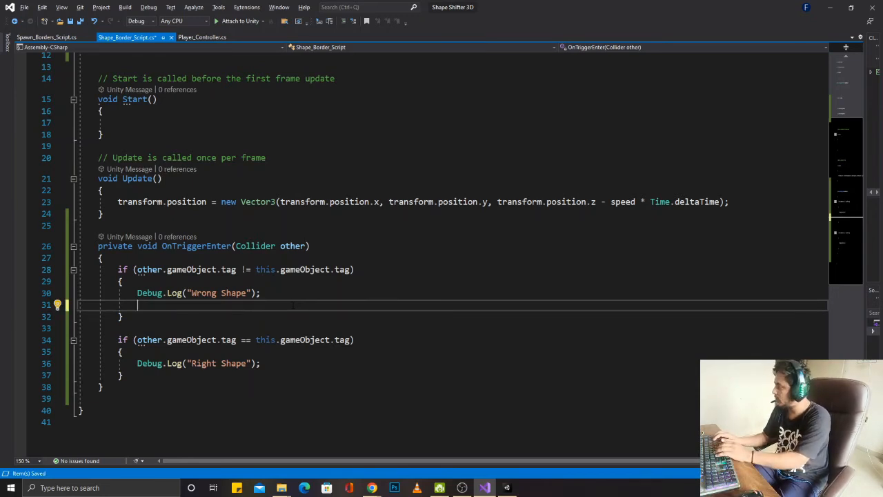
type("this.")
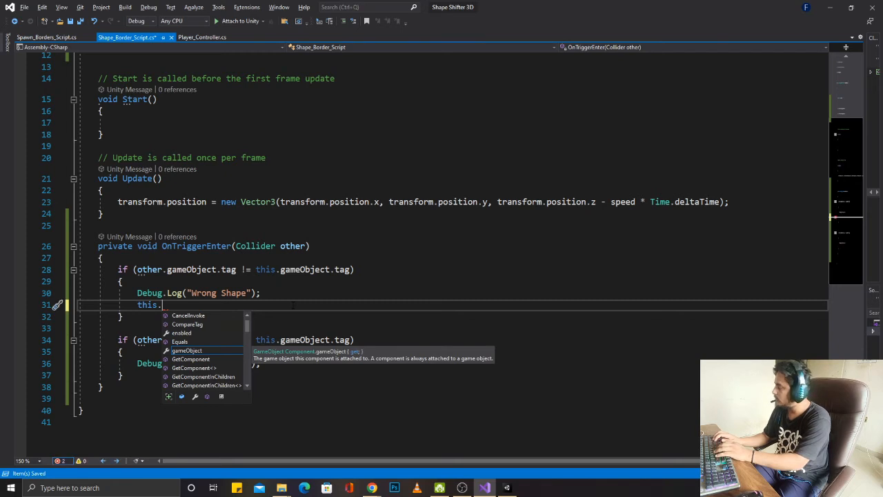
key("Escape")
key("BackSpace")
key("BackSpace")
key("BackSpace")
key("BackSpace")
key("BackSpace")
Step: Declare public MeshRenderer mesh; between the speed variable and the material declarations, and save the script
scroll(275, 141, "up", 3)
left_click(303, 146)
key("Up")
key("Up")
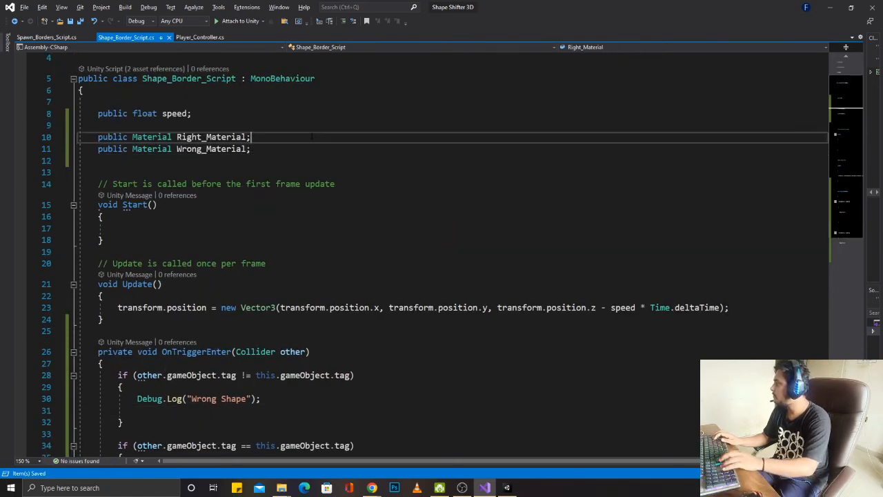
key("Return")
key("Return")
key("Up")
type("public ")
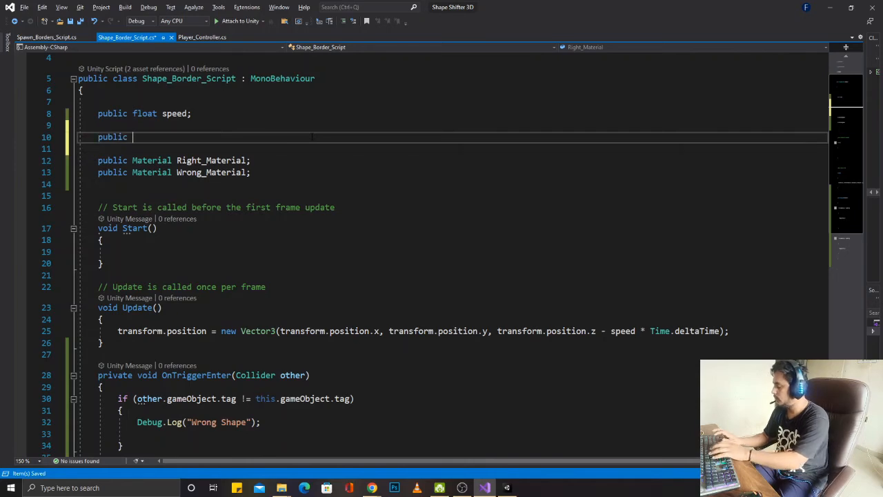
type("Mesh")
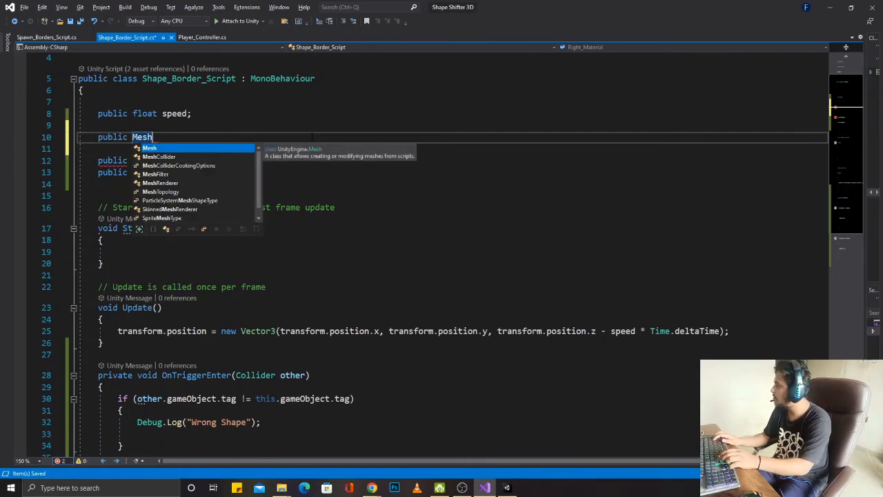
key("Down")
key("Down")
key("Down")
key("Down")
key("Tab")
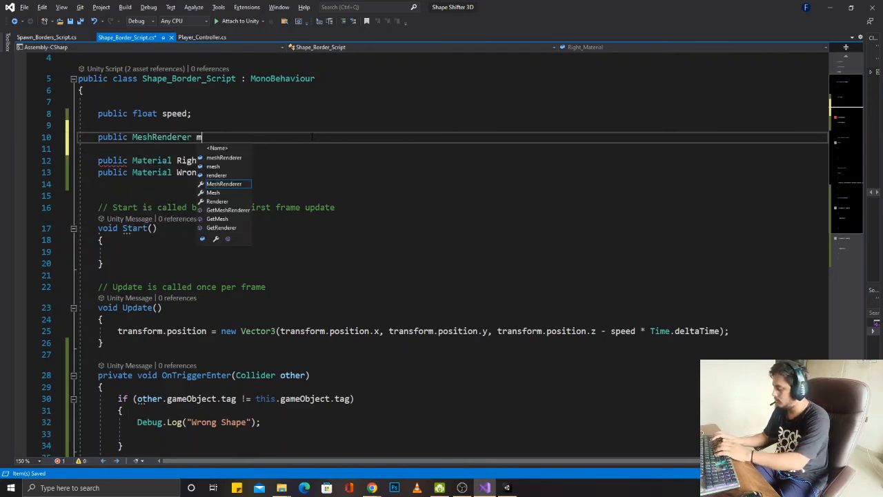
type("mesh;")
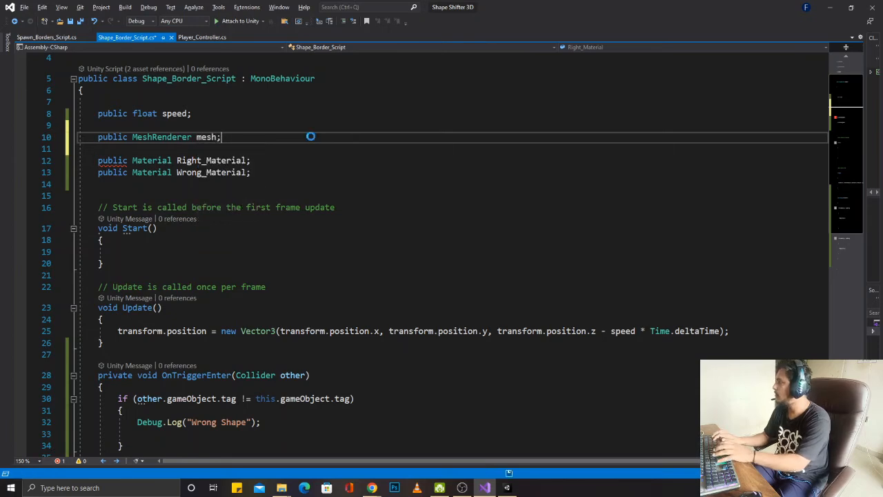
key("ctrl+s")
Step: Add mesh.material = Wrong_Material; after the "Wrong Shape" log line in OnTriggerEnter
scroll(200, 260, "down", 4)
left_click(200, 258)
type("mesh.")
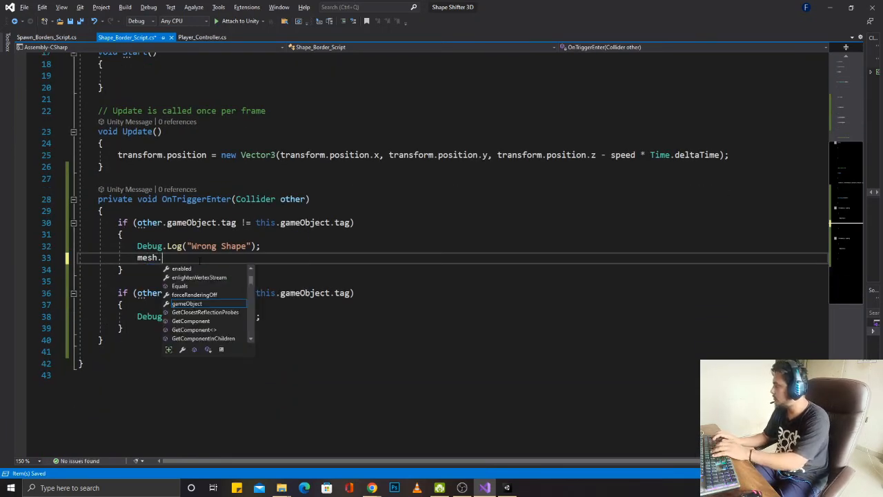
type("material = ")
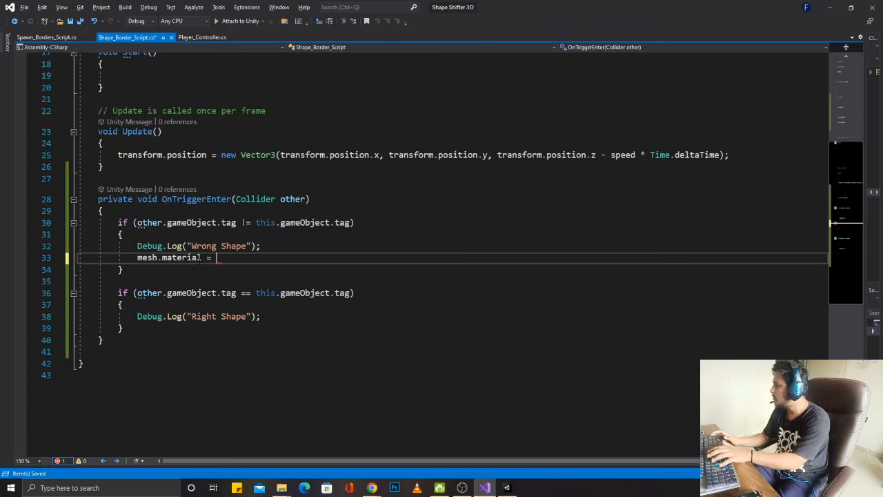
type("Wrong_Material;")
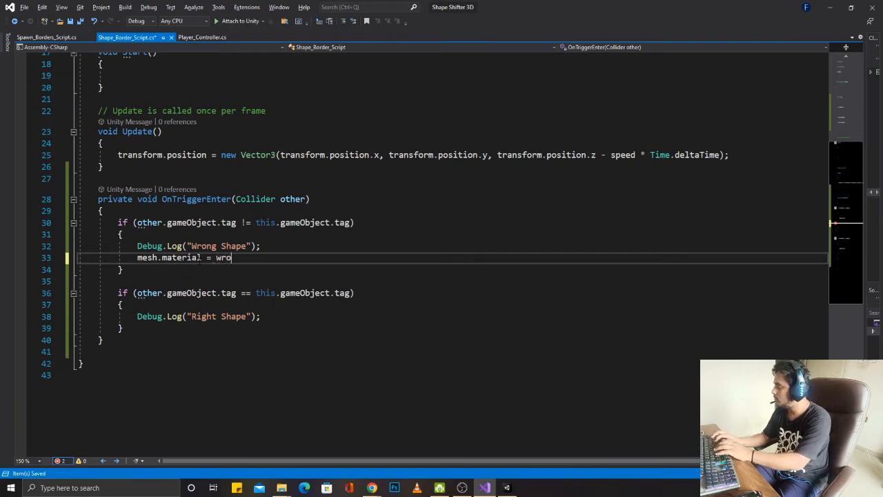
Step: Add mesh.material = Right_Material; after the "Right Shape" log line in OnTriggerEnter and save the script
left_click(280, 317)
key("Return")
type("mesh")
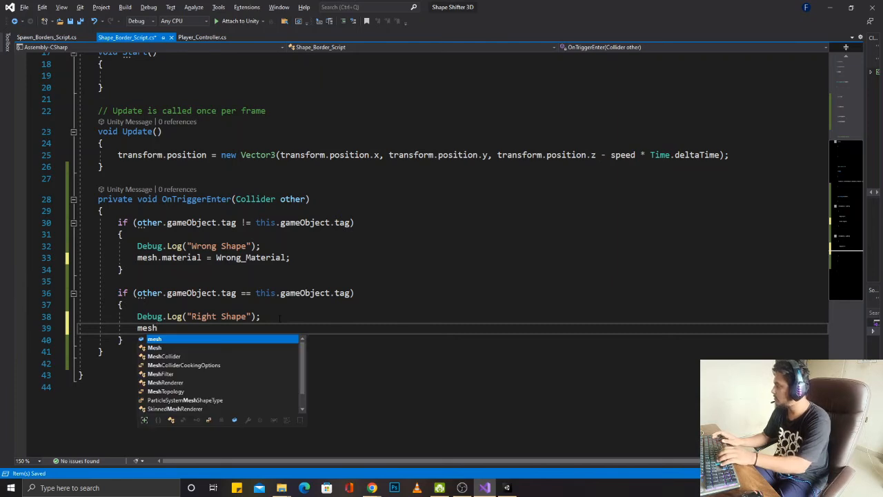
key("Escape")
type(".material,a")
key("BackSpace")
type("= right")
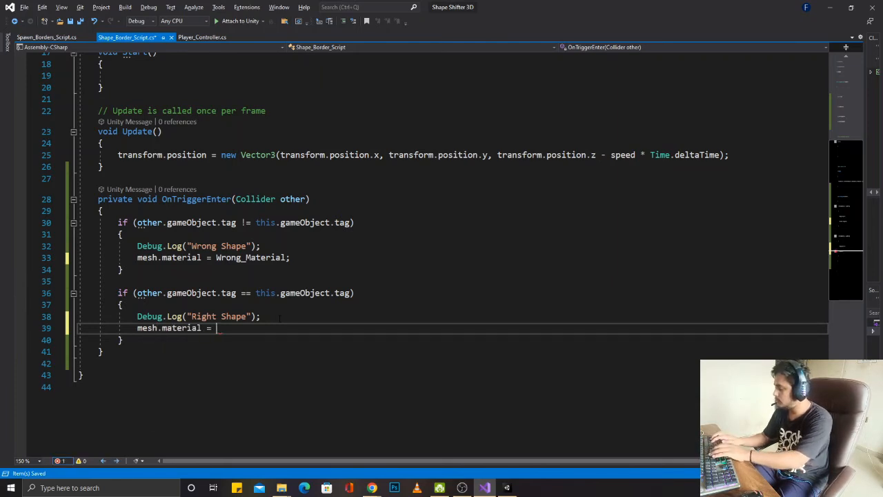
key("Tab")
type(";")
key("ctrl+s")
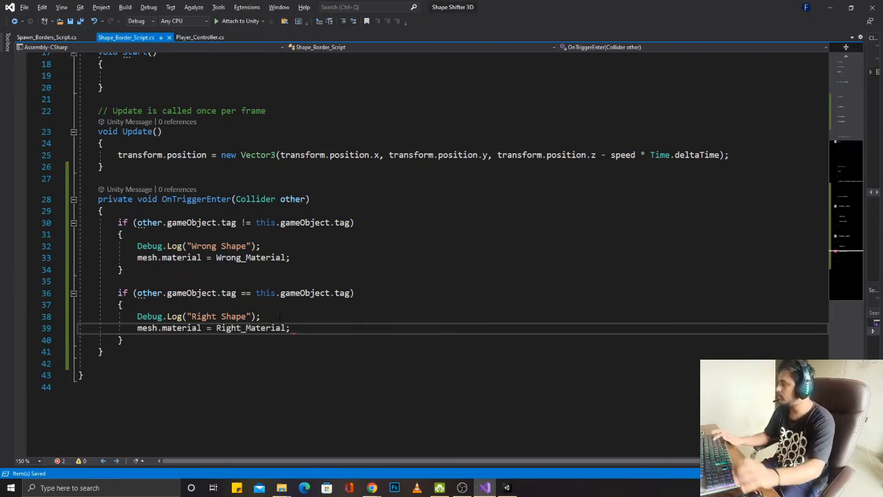
Step: Switch to Unity, open the cube border prefab, and assign Cube_Border as Mesh, Yellow as Right_Material and Red as Wrong_Material in its script
key("alt+Tab")
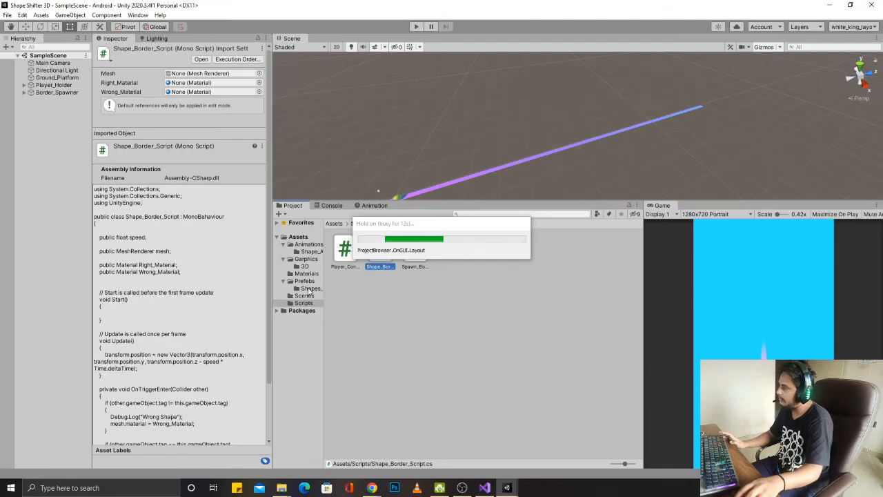
left_click(308, 289)
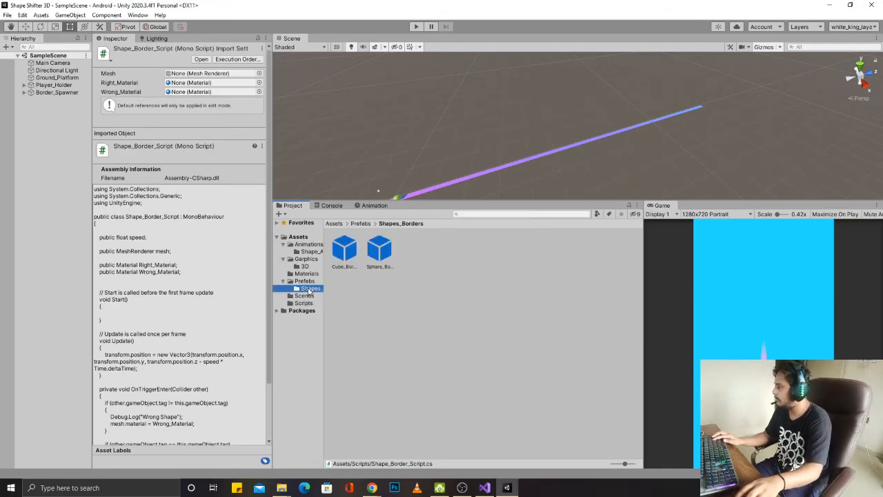
double_click(347, 266)
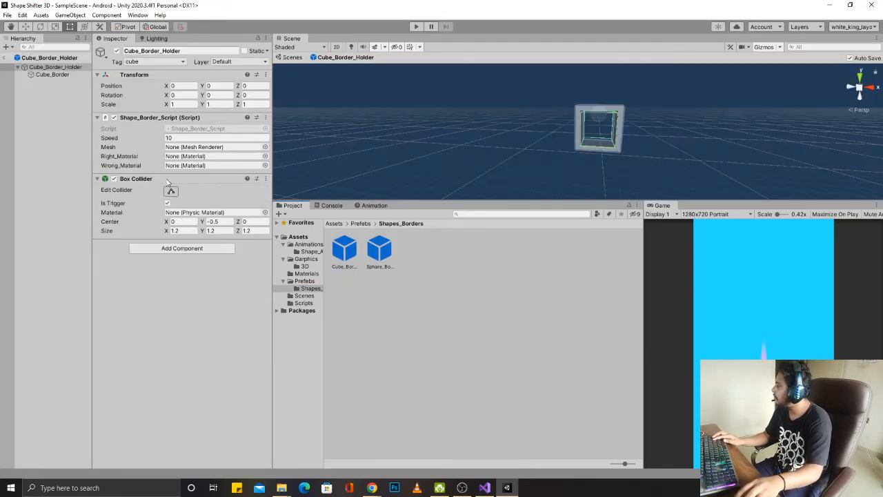
left_click_drag(138, 135, 184, 150)
left_click(309, 281)
left_click(307, 273)
left_click_drag(450, 265, 197, 159)
left_click_drag(414, 252, 200, 169)
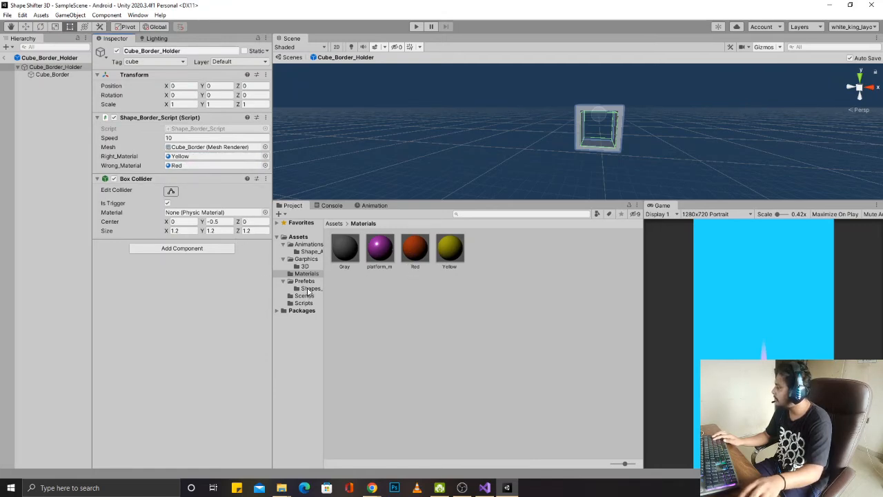
Step: Open the Sphare_Border_Holder prefab and assign Sphare_Border as Mesh, Yellow as Right_Material and Red as Wrong_Material in its script
left_click(308, 288)
double_click(380, 248)
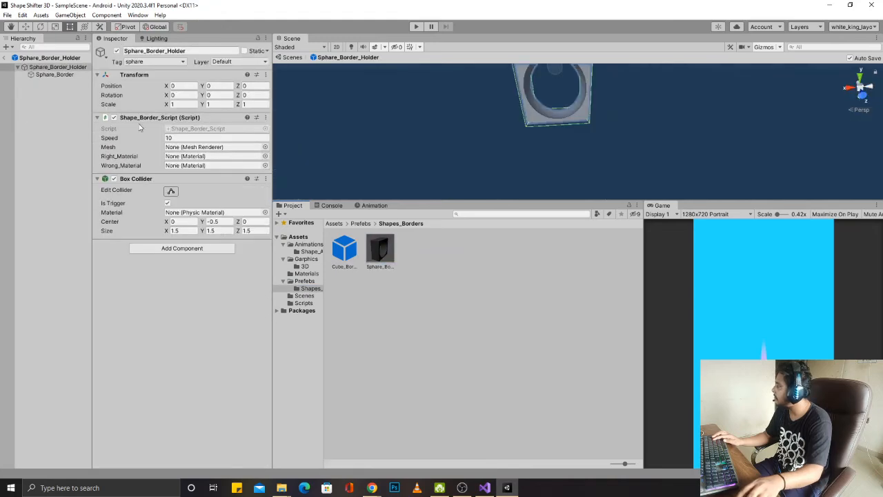
left_click_drag(55, 76, 188, 153)
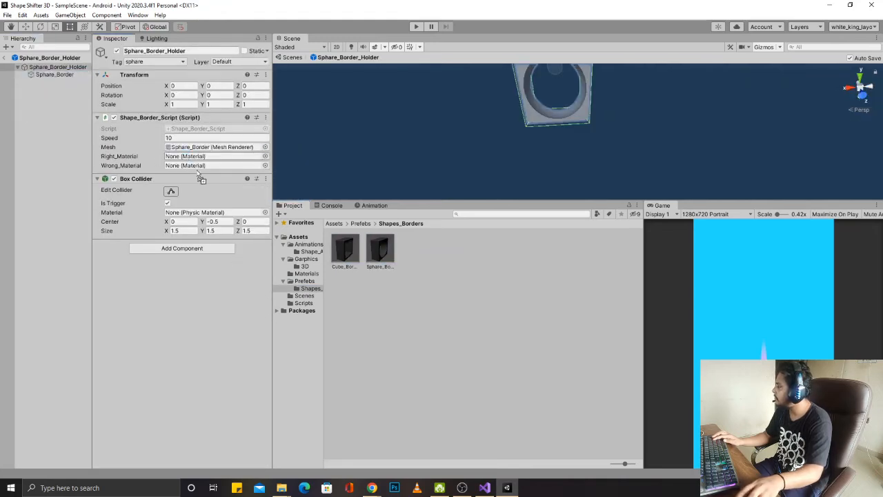
left_click(306, 273)
left_click_drag(450, 247, 210, 168)
Step: Playtest in a widened Game view, switching the player's shape to check the border materials, and stop the playtest
left_click(415, 26)
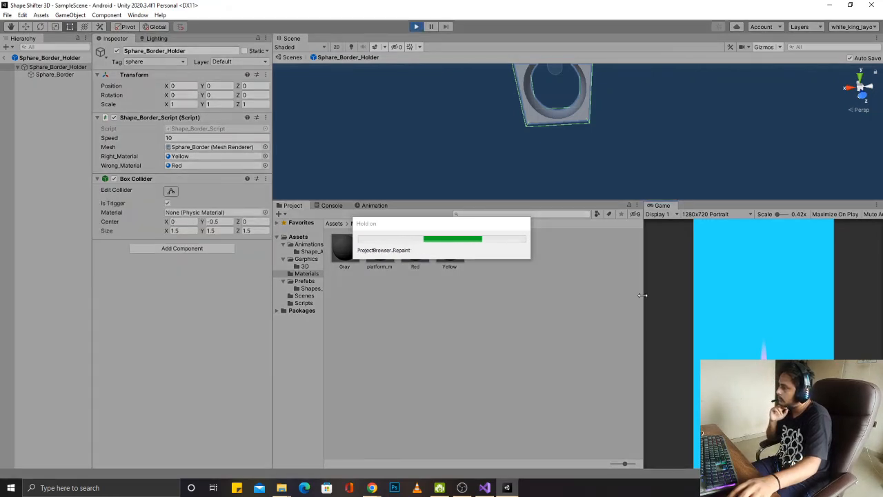
left_click_drag(642, 295, 380, 298)
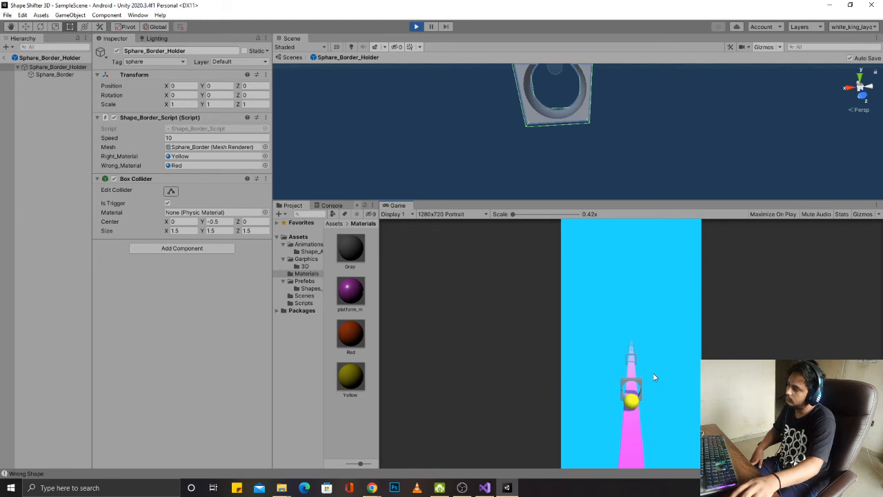
left_click(654, 377)
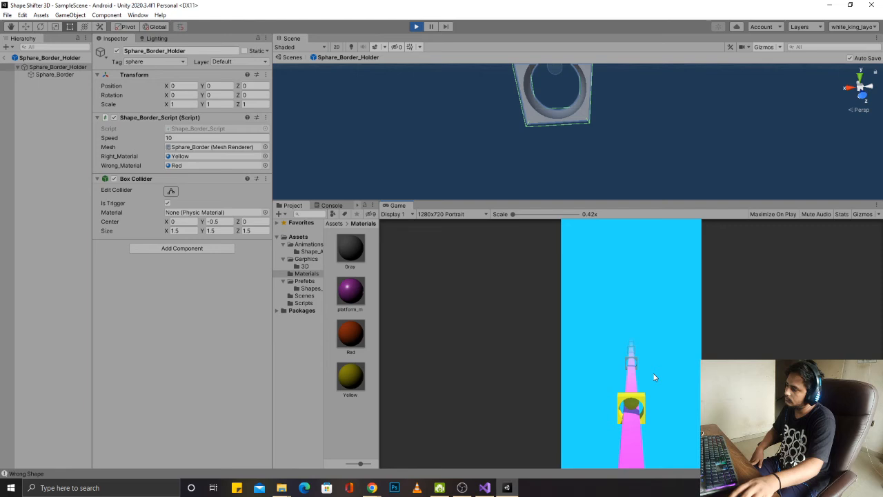
left_click(653, 374)
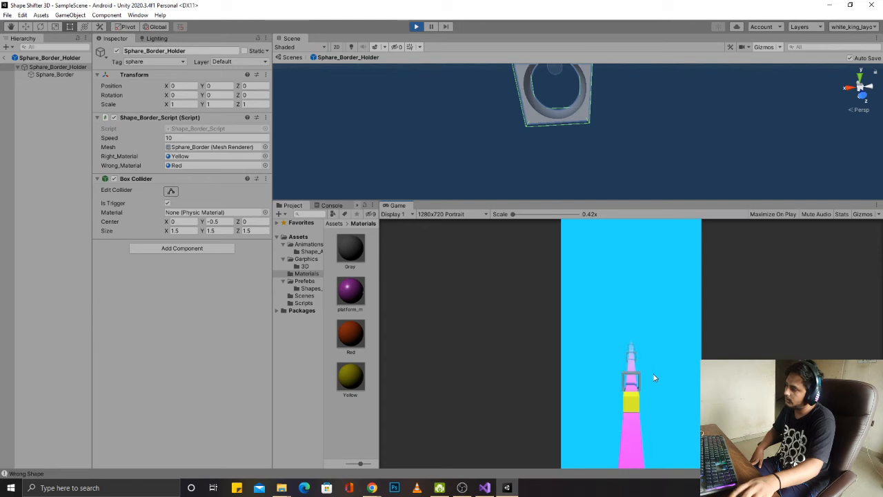
left_click(655, 378)
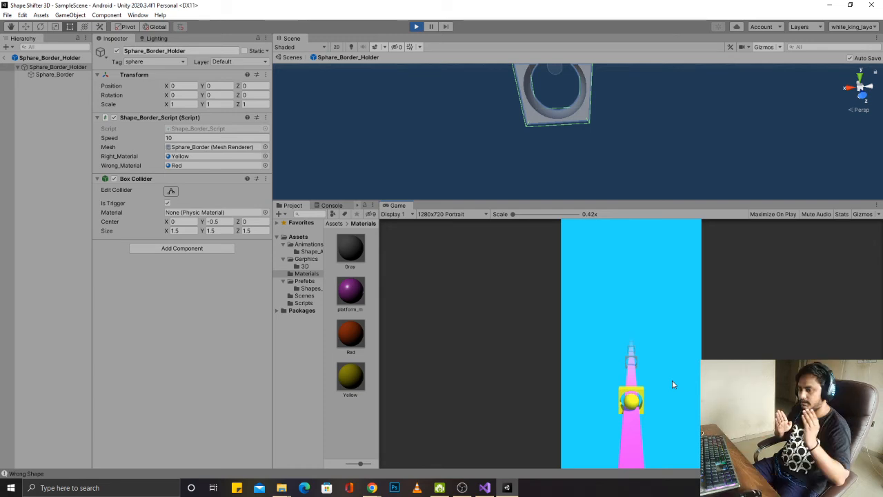
key("ctrl+p")
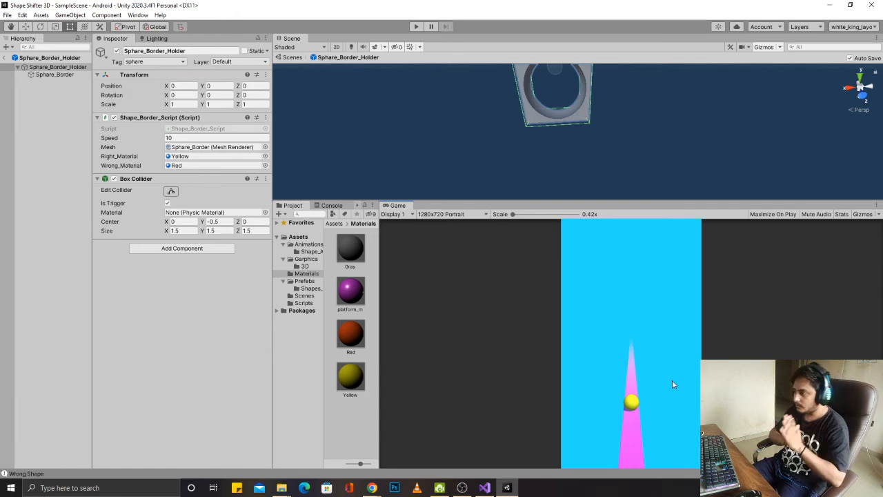
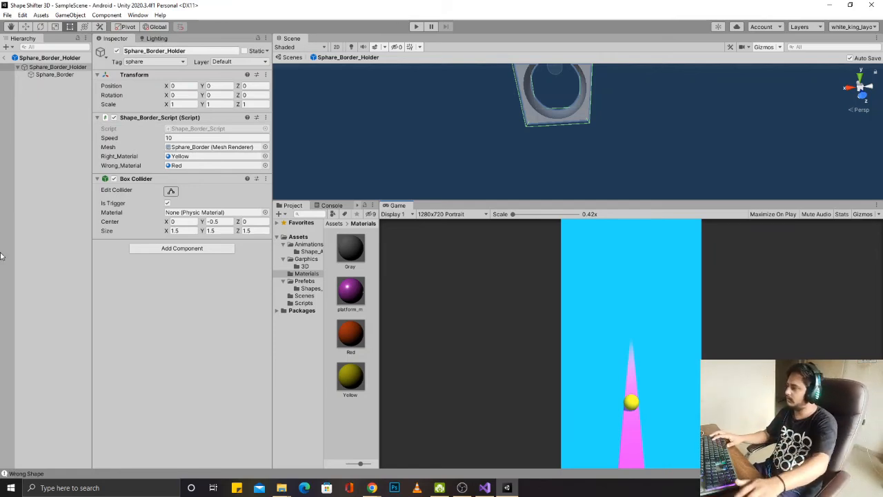
Step: Narrow the Game view and Inspector, and widen the Project window's folder list to fit the full folder names
left_click_drag(379, 256, 551, 327)
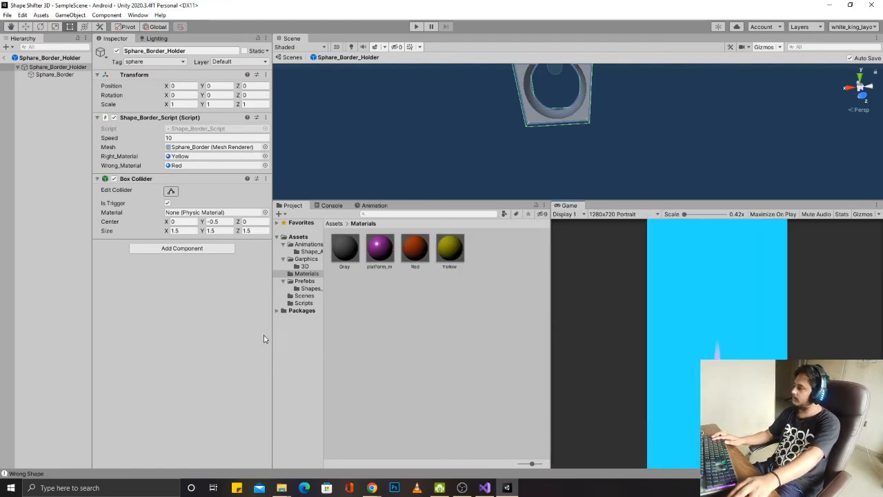
left_click_drag(272, 339, 206, 321)
left_click_drag(270, 346, 326, 348)
left_click_drag(220, 343, 247, 338)
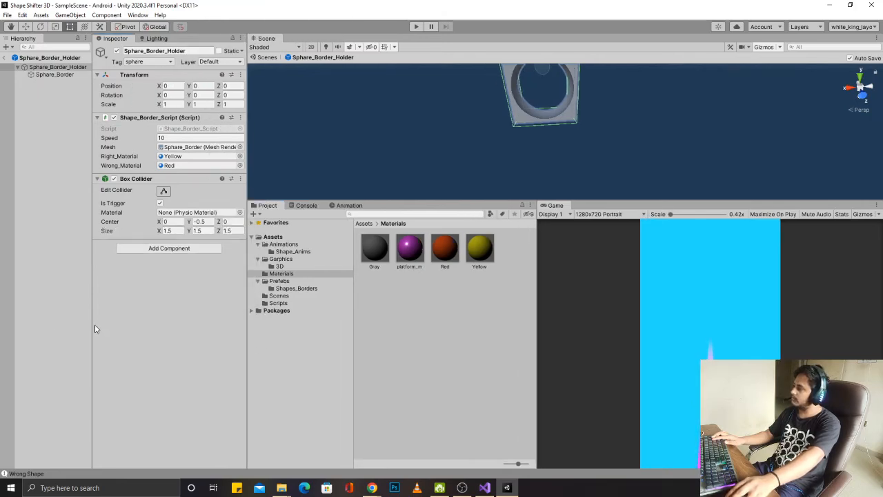
Step: Widen the Hierarchy, return from the prefab to SampleScene, and add an empty game object named Level_Manager
left_click_drag(94, 329, 191, 329)
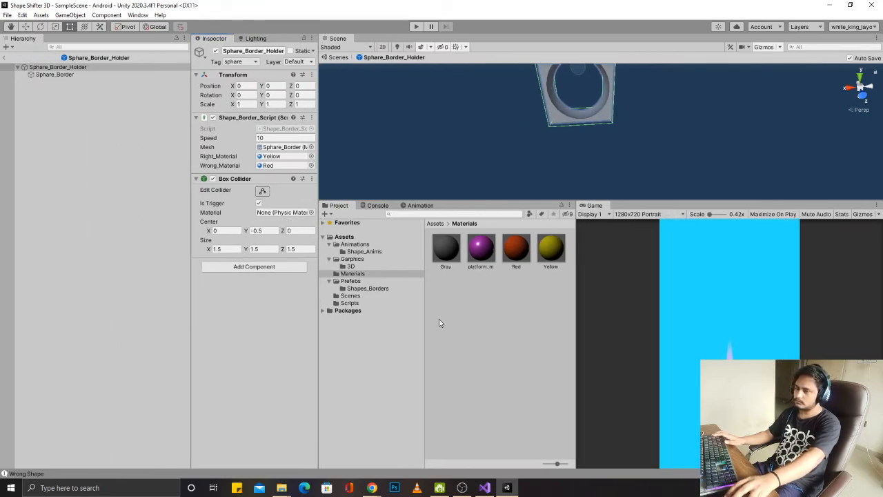
left_click(4, 58)
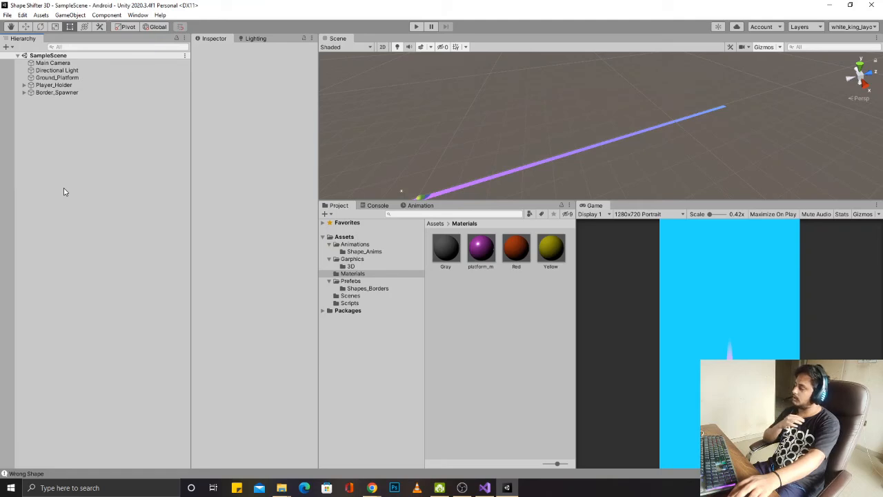
right_click(29, 140)
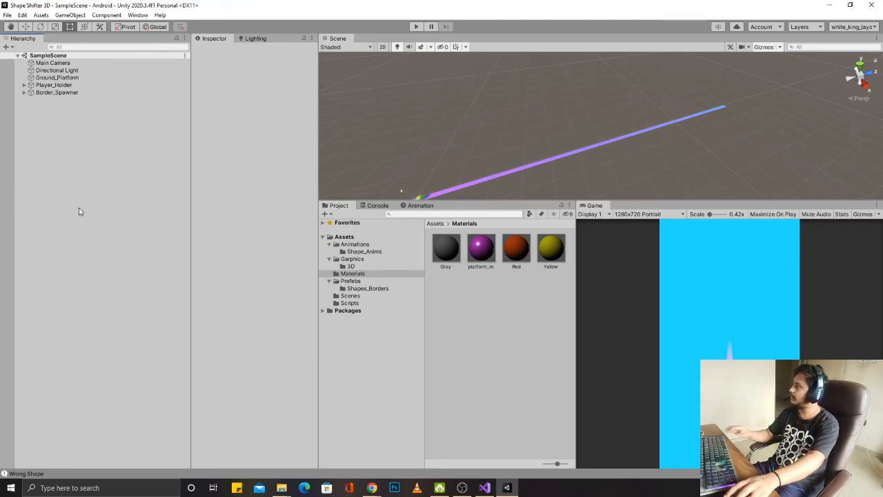
left_click(79, 252)
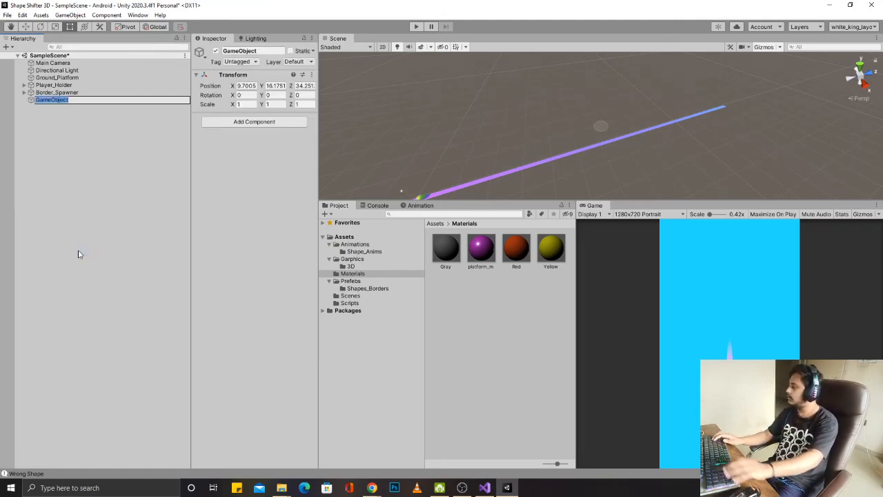
type("Level_Manager")
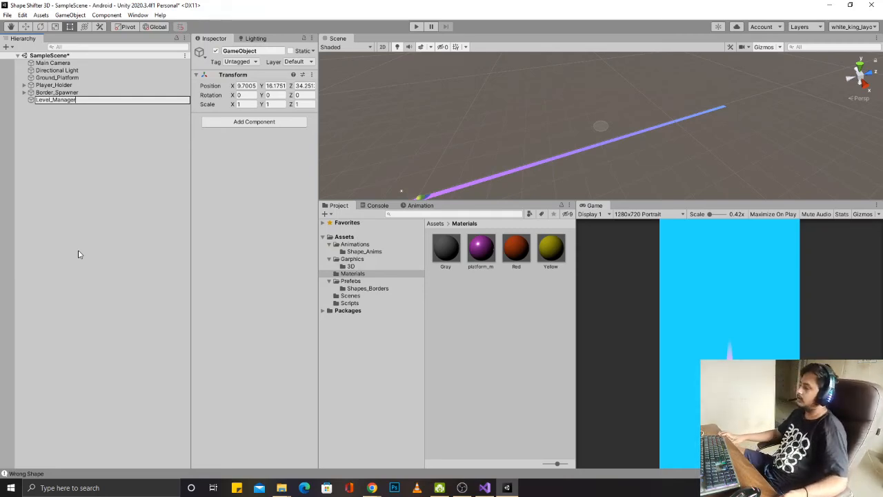
Step: Clear the Console log and return to the project's asset view
left_click(378, 205)
left_click(329, 214)
left_click(338, 206)
left_click(371, 206)
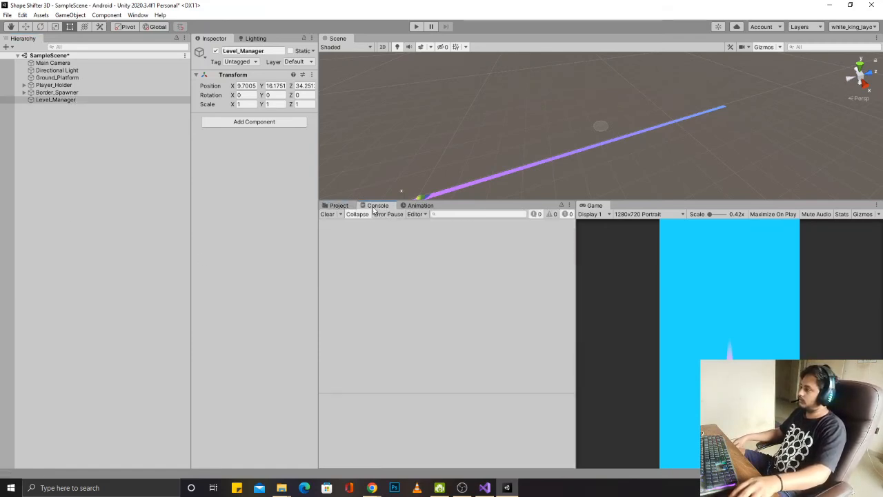
left_click(338, 206)
left_click(366, 204)
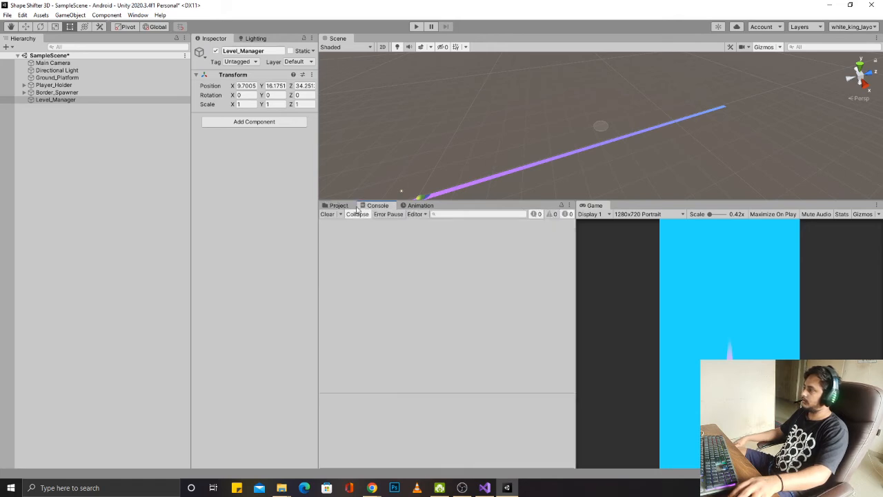
left_click(338, 205)
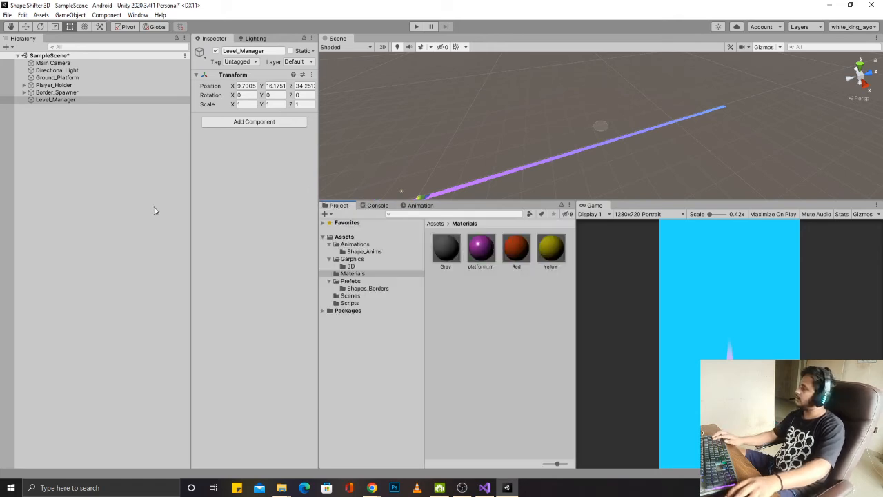
Step: Save the scene, reset the Level_Manager object's transform, and keep the object selected
key("ctrl+s")
left_click(62, 121)
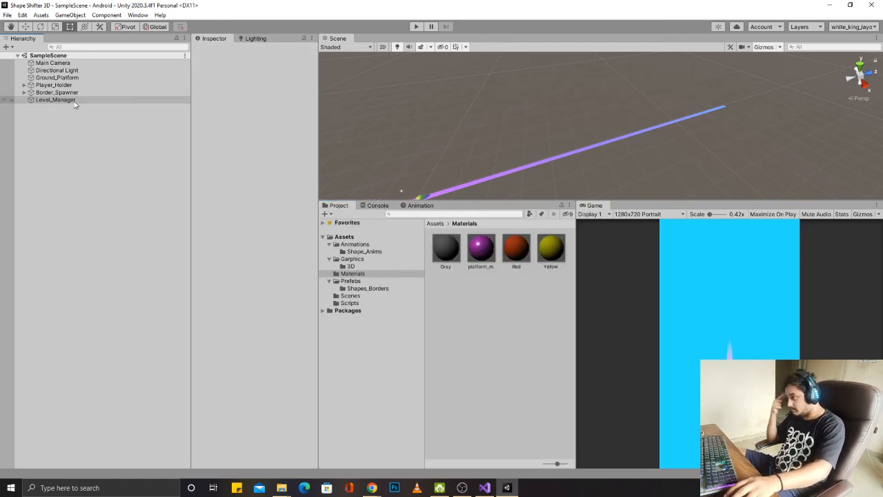
left_click(70, 102)
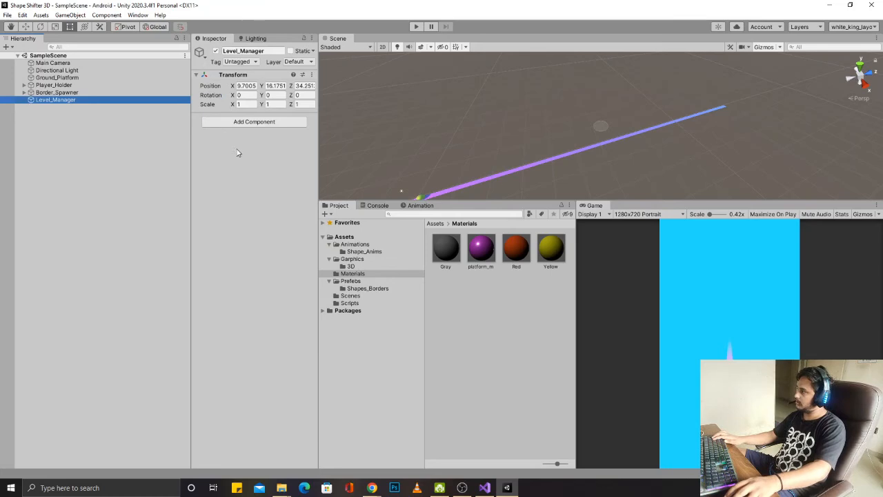
left_click(311, 75)
left_click(324, 83)
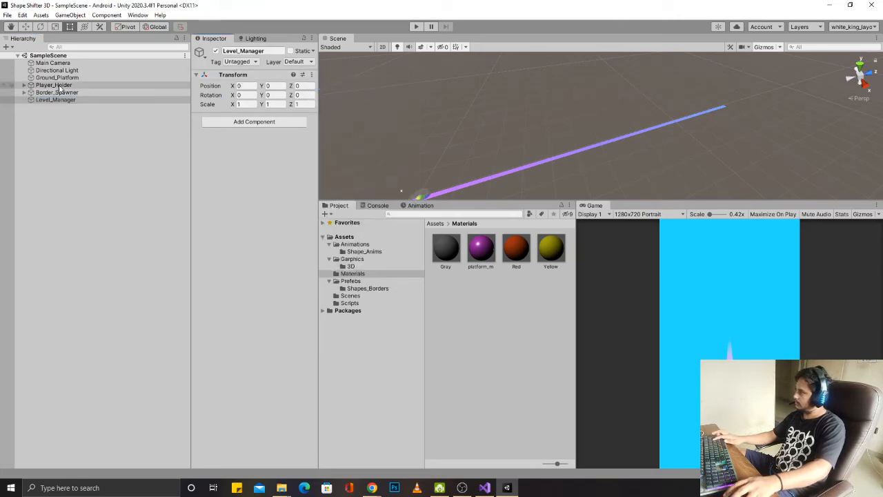
left_click(83, 127)
left_click(84, 103)
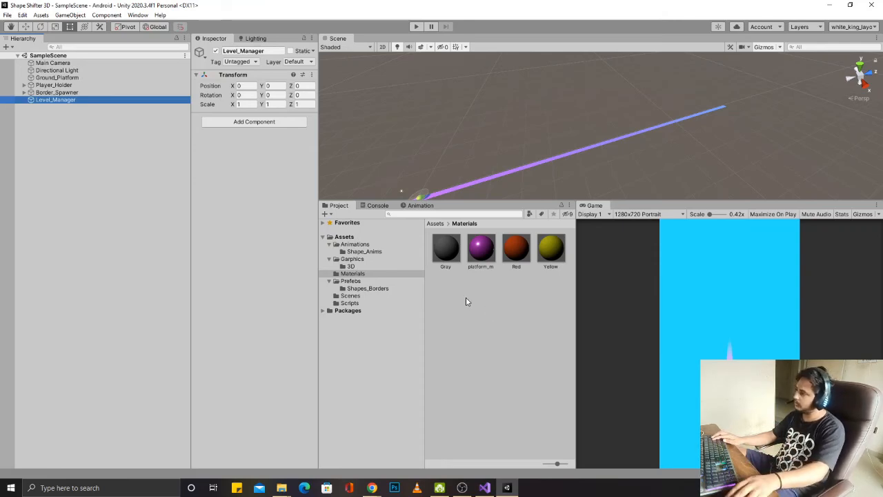
Step: Look through the project's script, prefab, material, graphics, animation and scene folders
left_click(383, 298)
left_click(379, 303)
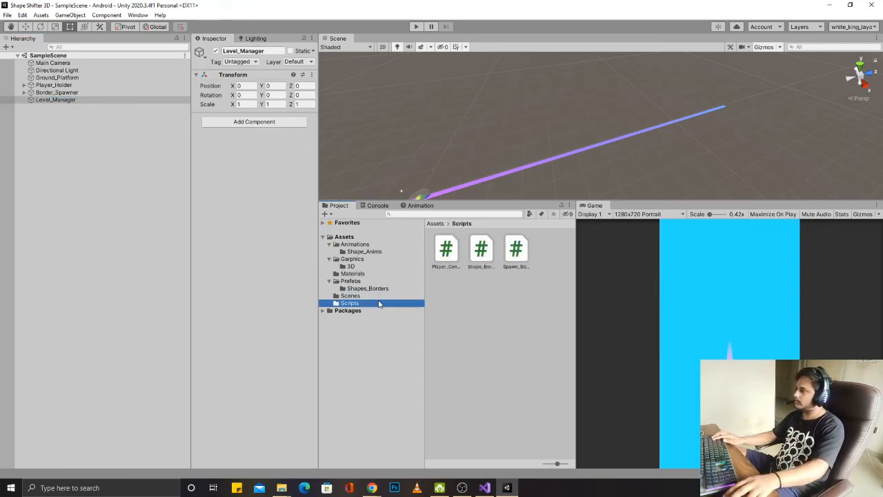
left_click(378, 290)
left_click(370, 281)
left_click(365, 273)
left_click(361, 259)
left_click(364, 251)
left_click(356, 244)
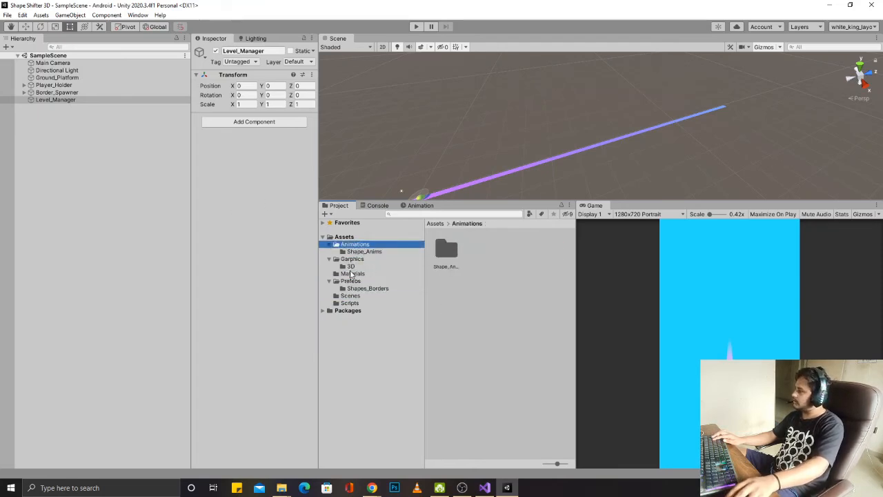
left_click(353, 273)
left_click(357, 289)
left_click(357, 295)
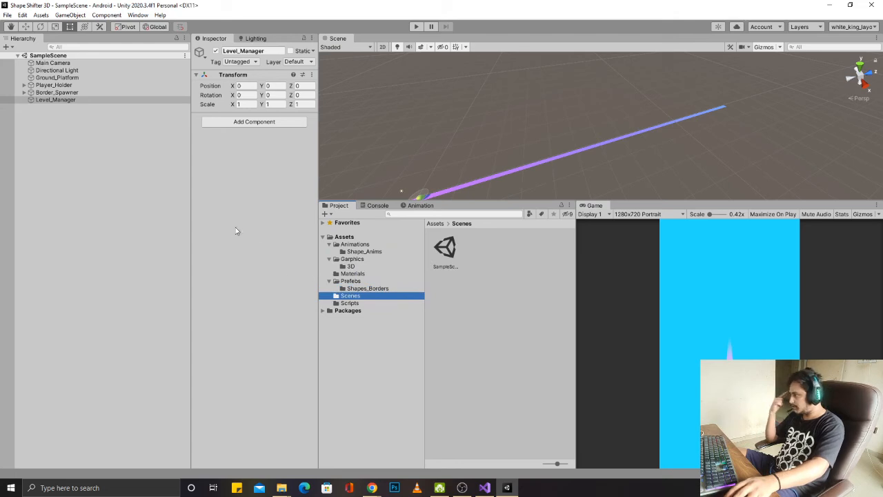
Step: Create a C# script named LevelManager in the Scripts folder and open it in Visual Studio
left_click(361, 304)
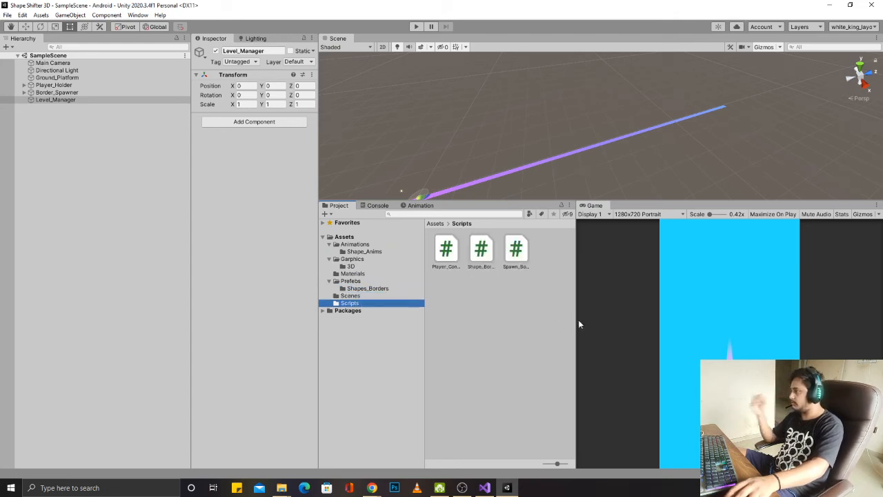
right_click(512, 330)
mouse_move(545, 83)
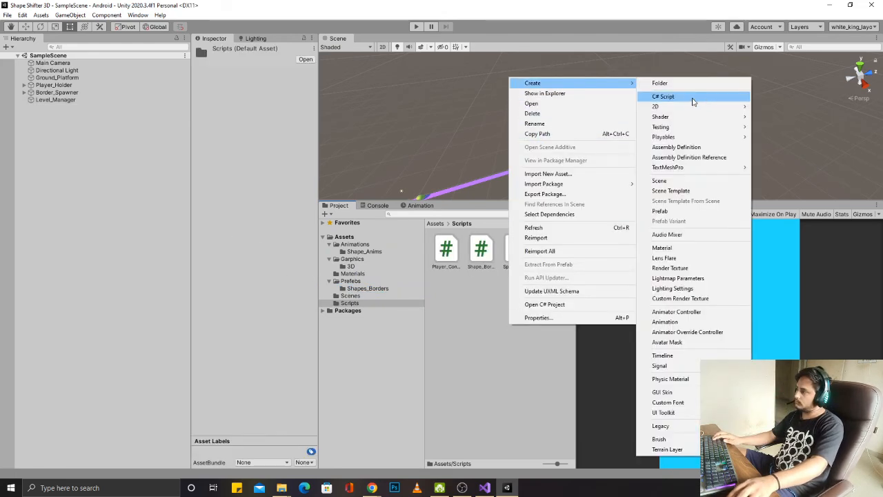
left_click(686, 98)
type("LevelManager")
key("Return")
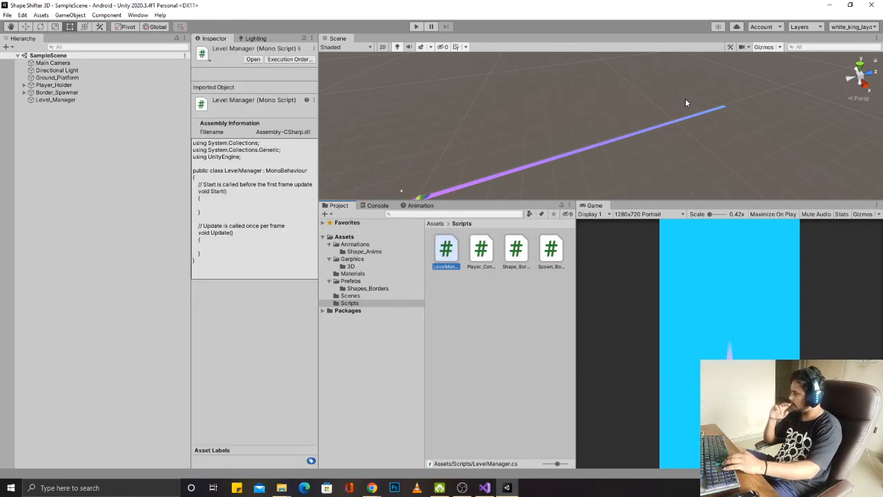
left_click(457, 393)
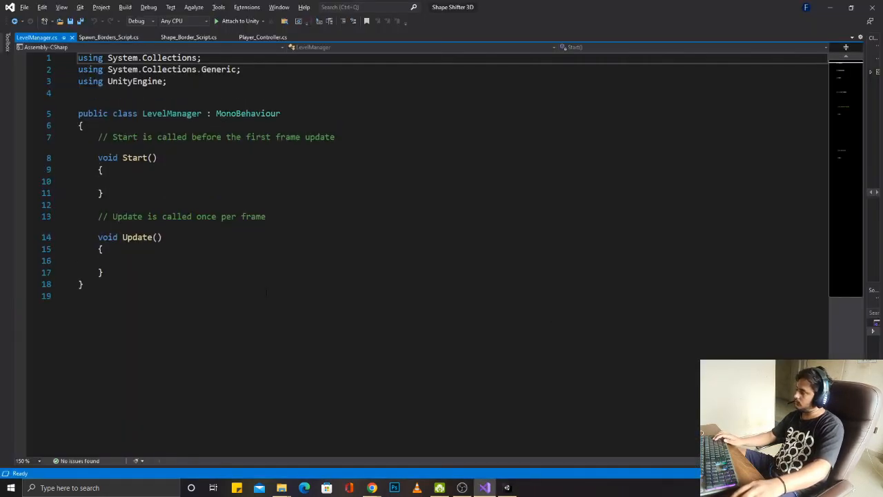
Step: Declare the field "public static LevelManager instance;" at the start of the LevelManager class
left_click(168, 136)
left_click(181, 128)
key("Return")
key("Return")
key("Up")
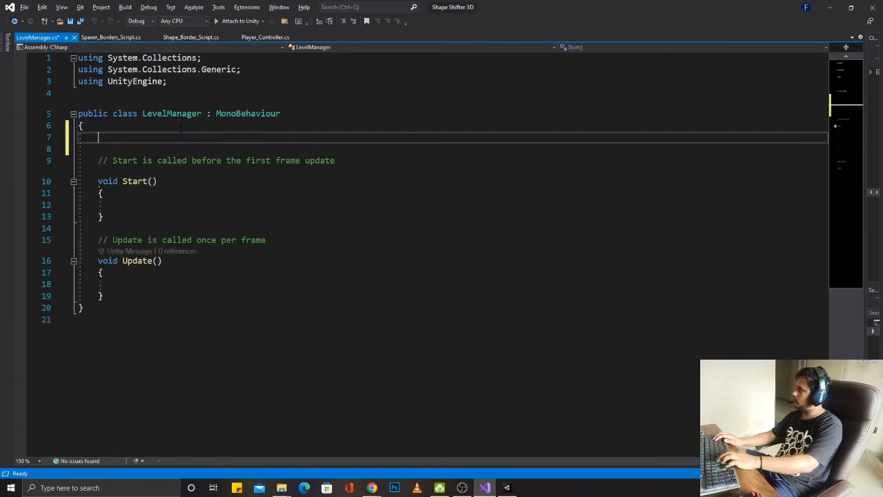
key("Return")
type("public")
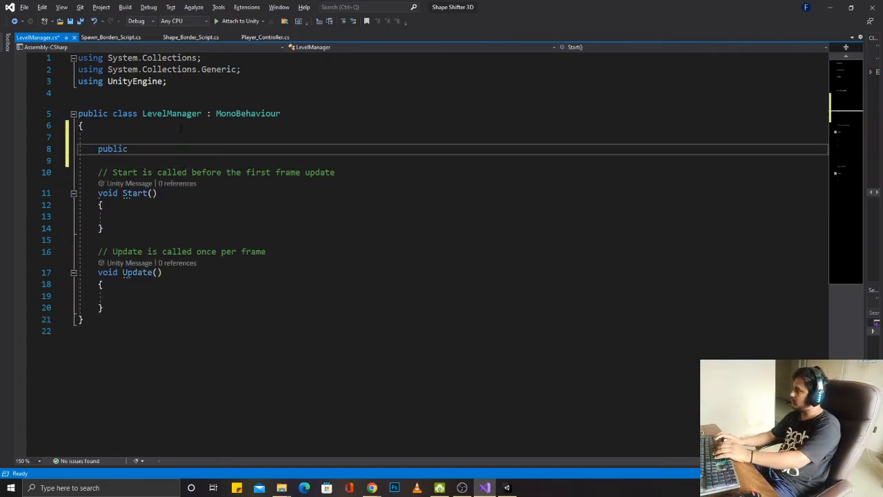
type(" static ")
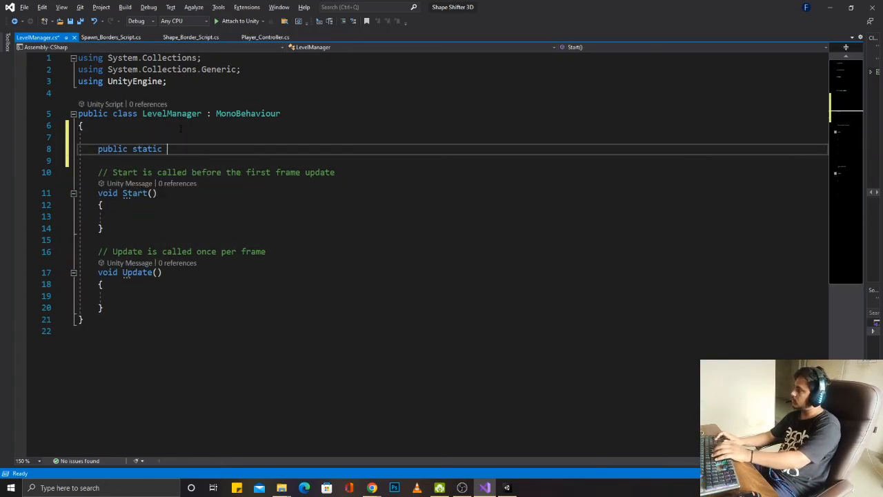
type("Le")
key("Down")
key("Down")
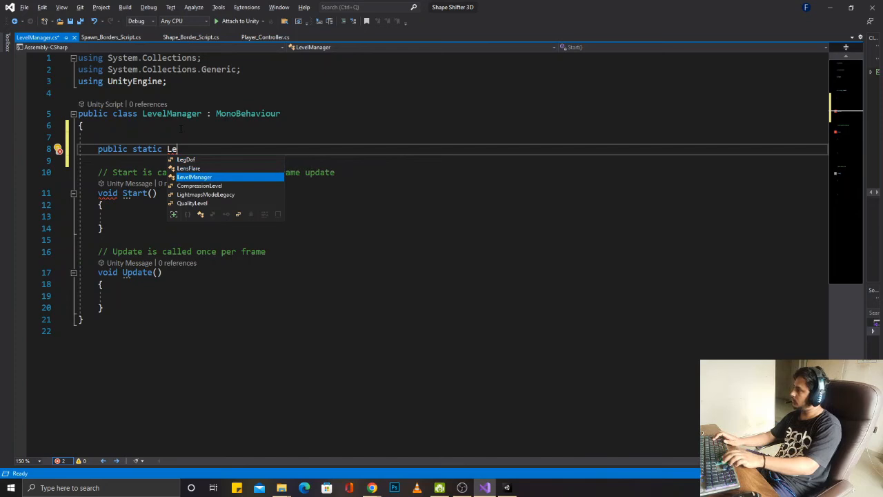
type("velManager instance")
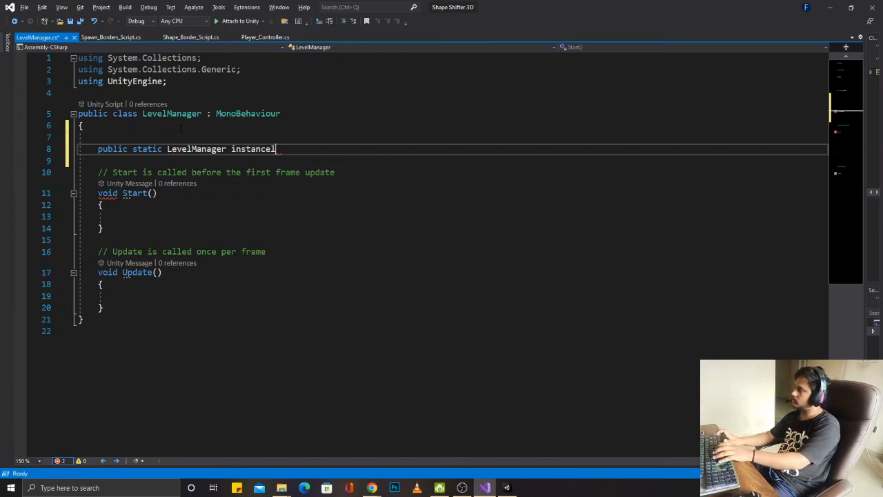
type(";")
Step: Add a private Awake method that sets instance = this if instance == null, and save the script
key("Return")
key("Return")
type("Awa")
key("Tab")
type("if(i")
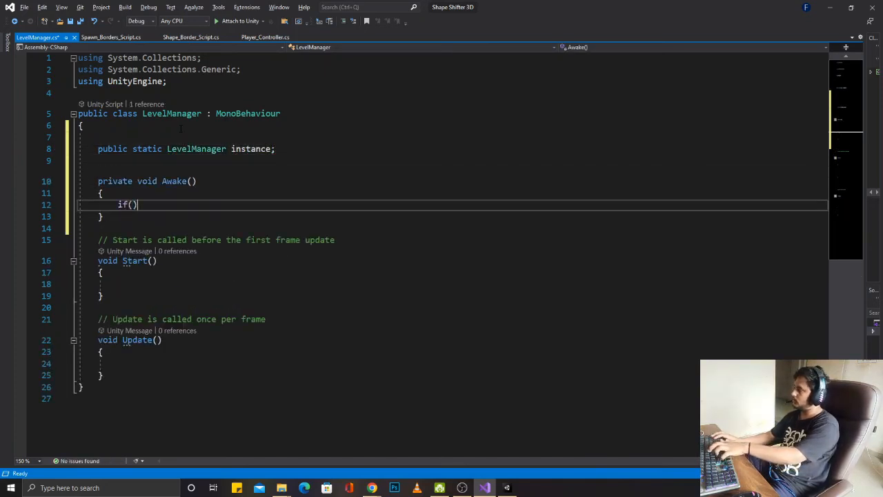
type("nstance == null)")
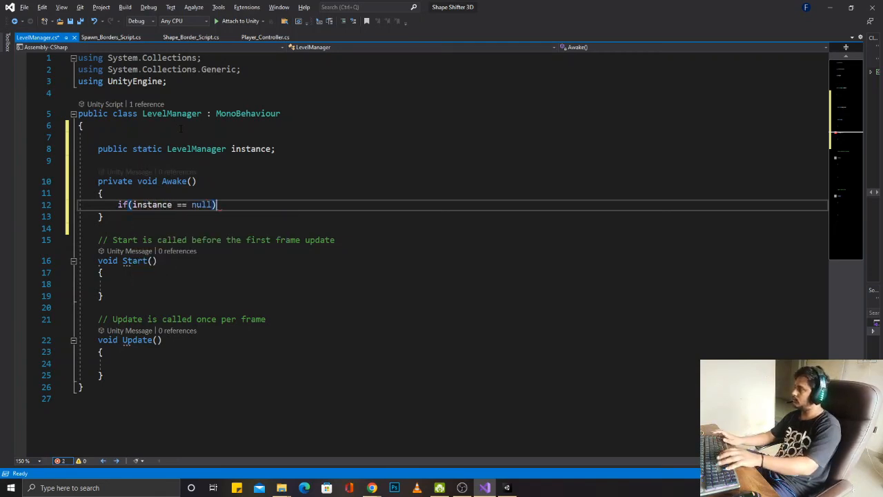
key("Return")
type("{")
key("Return")
type("i")
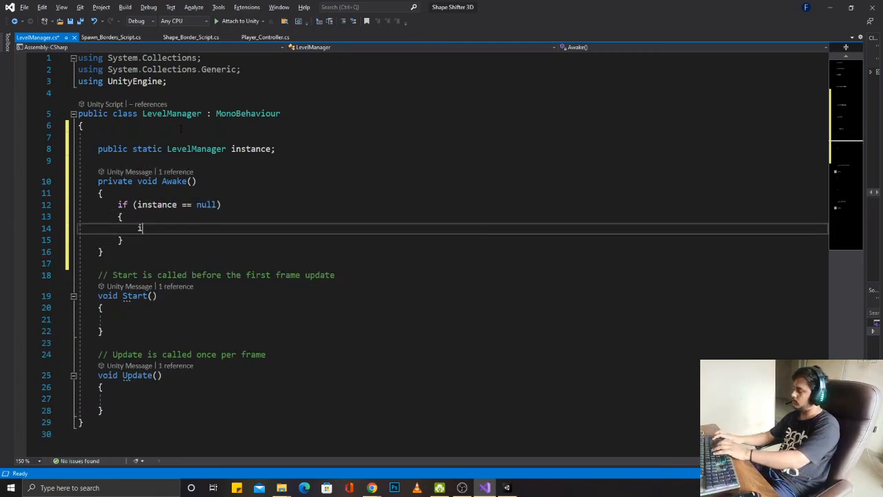
type("nstance = t")
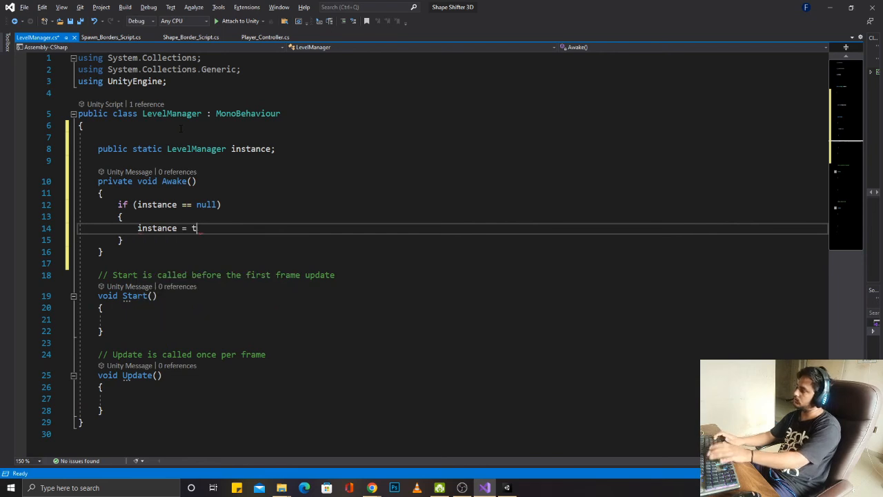
type("ohis;")
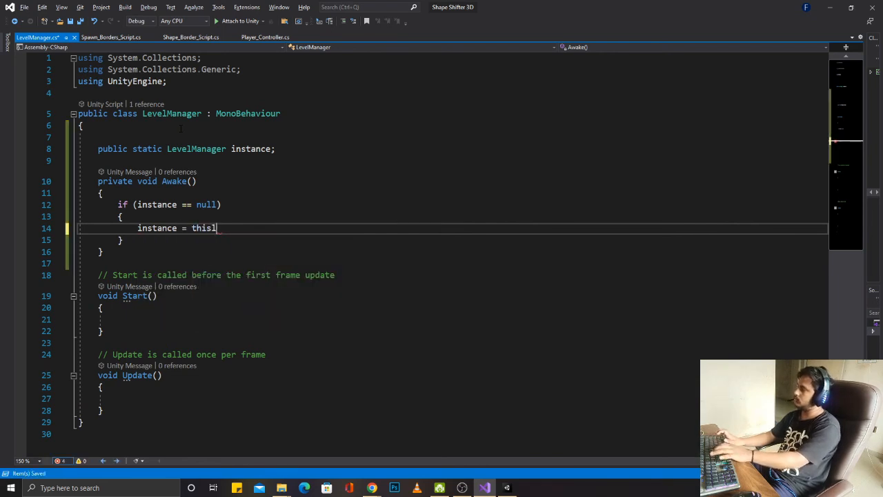
key("ctrl+s")
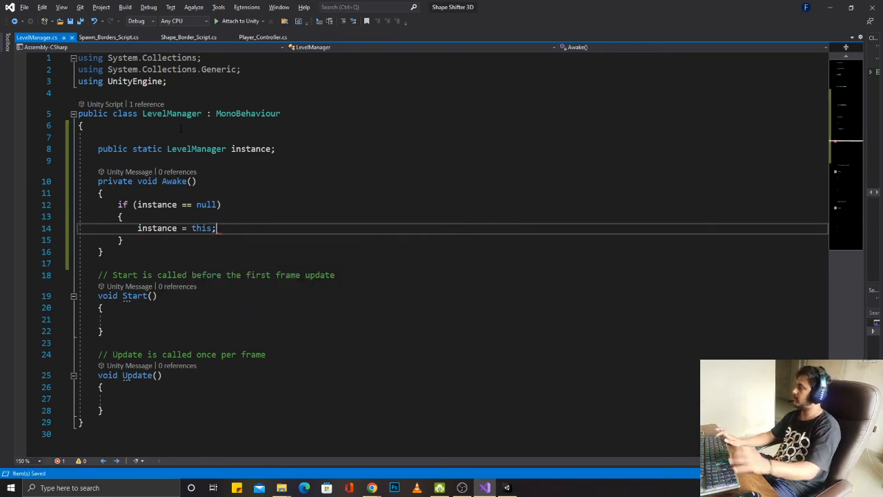
Step: Delete the Update method and its comment from the LevelManager class, and save the script
scroll(187, 160, "down", 2)
left_click_drag(104, 340, 98, 273)
key("BackSpace")
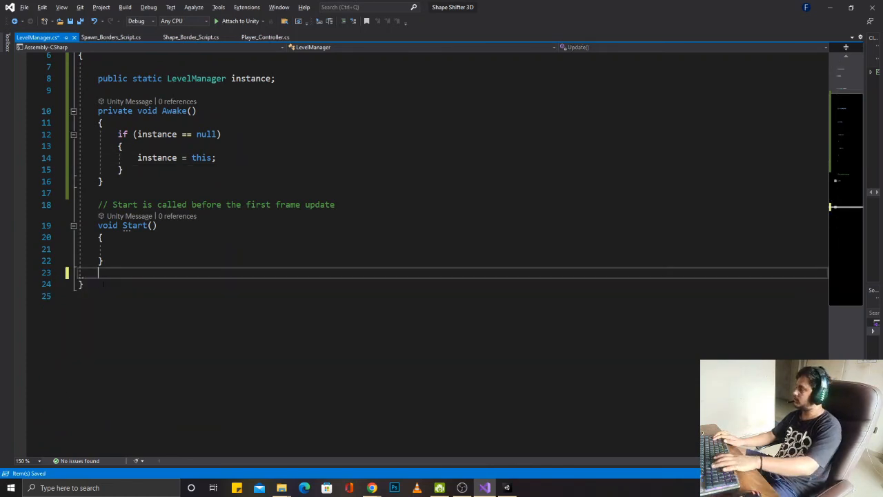
key("ctrl+s")
Step: Add a bool field declaration named isGameStart between the Awake and Start methods of LevelManager
left_click(138, 192)
key("Return")
key("Return")
key("Return")
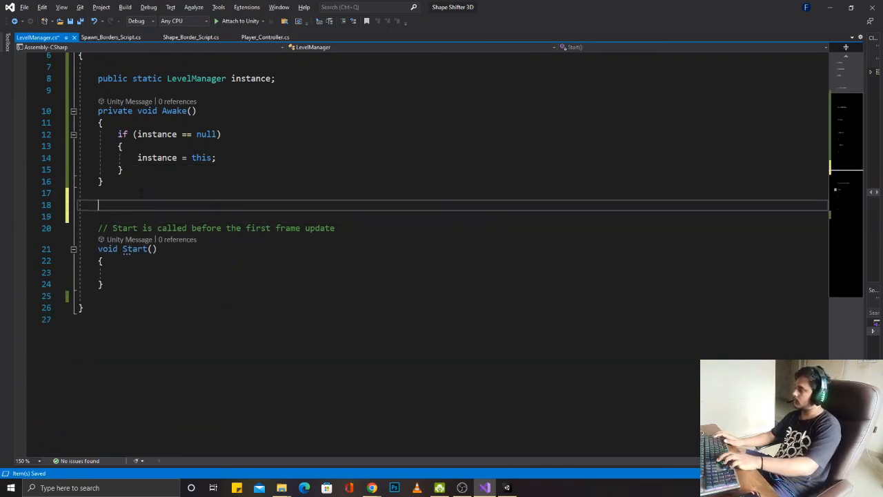
key("Up")
type("public b")
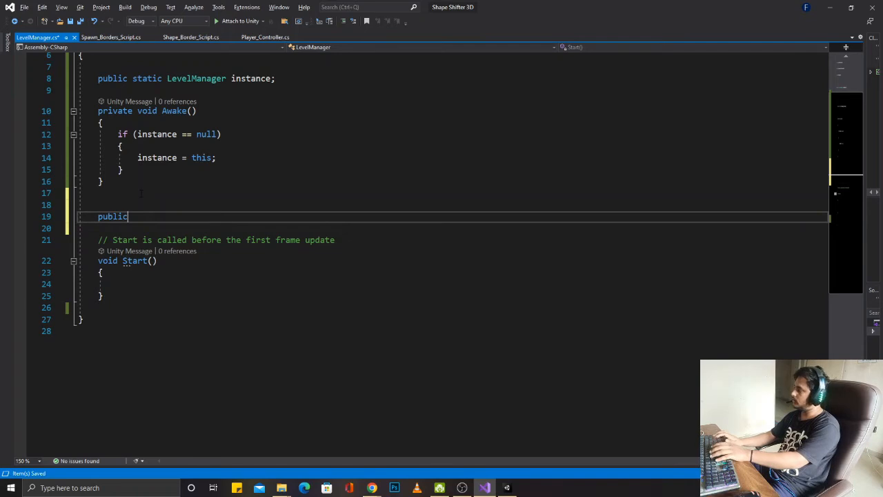
key("BackSpace")
type("bool ")
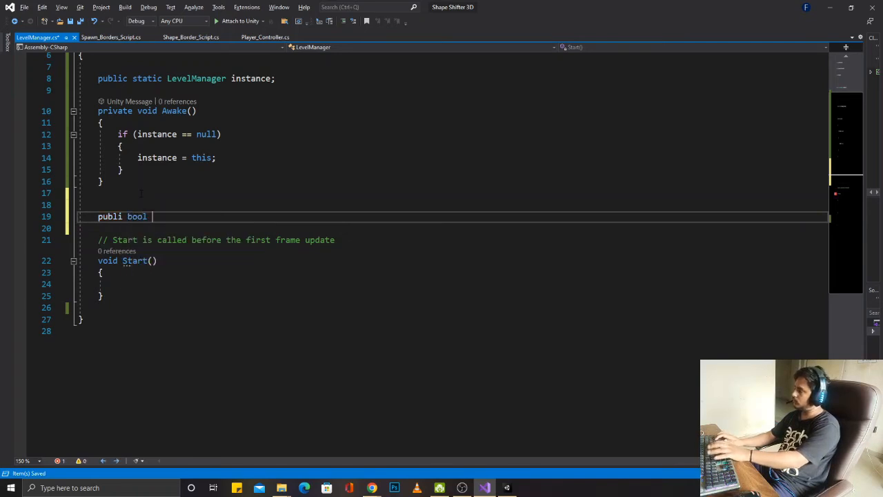
type("isG")
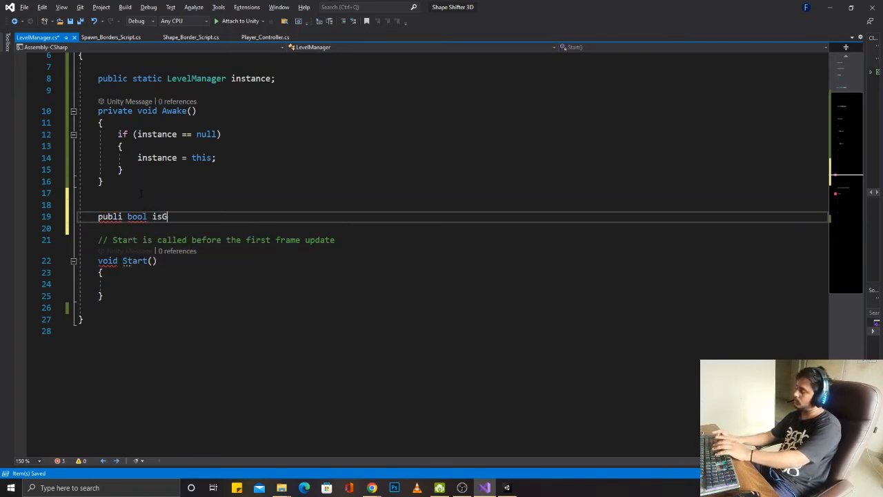
type("ameStart;")
Step: Duplicate the isGameStart declaration and correct the access modifier to public on both lines
key("ctrl+d")
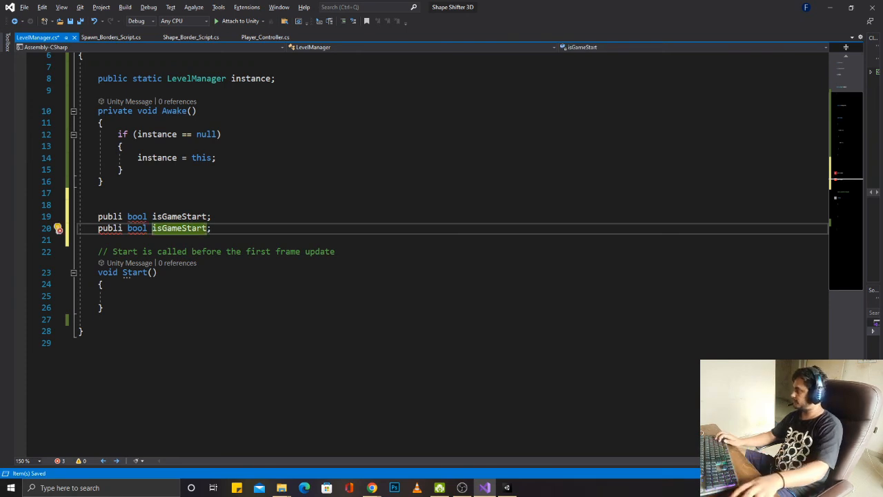
left_click(124, 217)
type("c")
left_click(122, 228)
type("c")
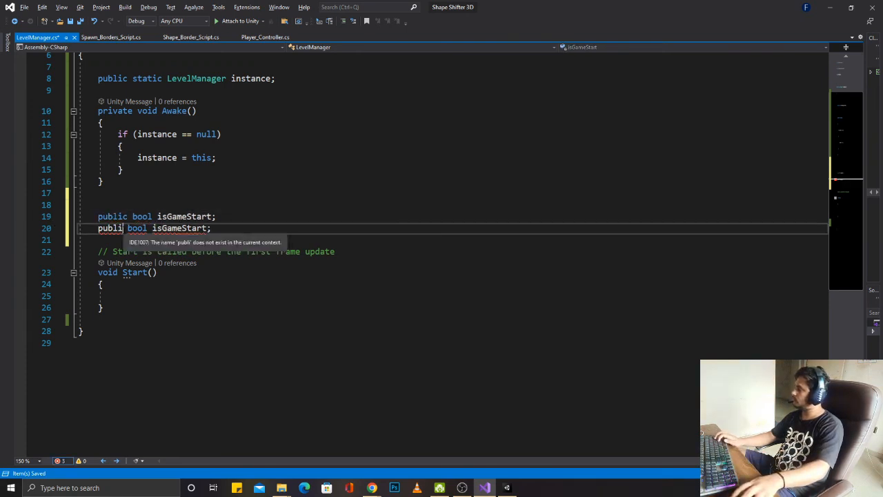
Step: Rename the duplicated bool field to isGameOver and save the script
double_click(178, 230)
type("isGame")
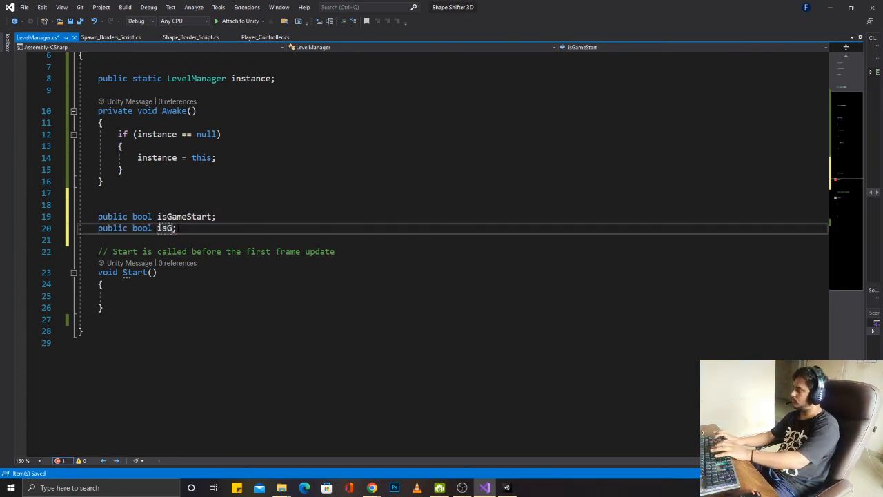
type("Ove")
key("BackSpace")
key("BackSpace")
key("BackSpace")
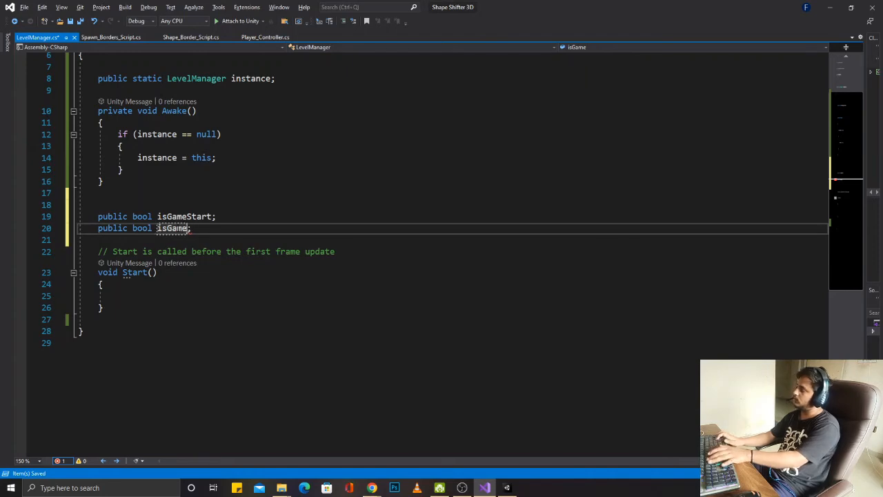
type("Over")
key("ctrl+s")
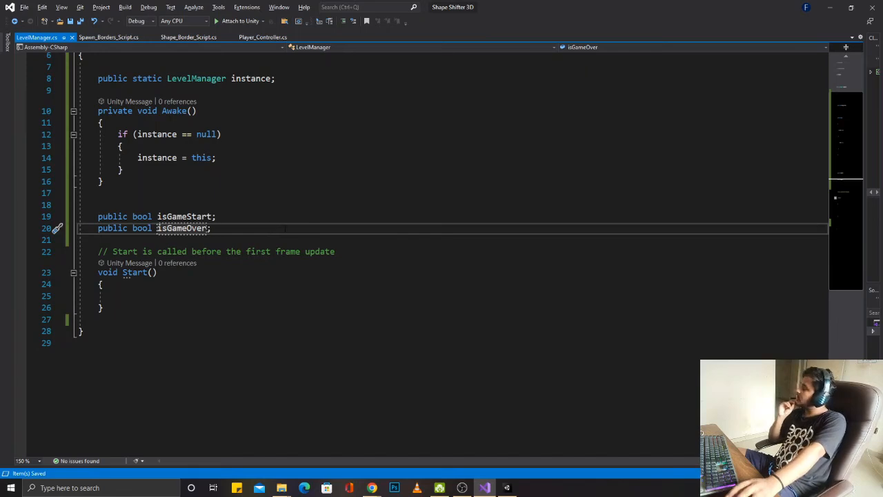
double_click(200, 217)
double_click(192, 230)
double_click(195, 218)
double_click(194, 229)
left_click(190, 217)
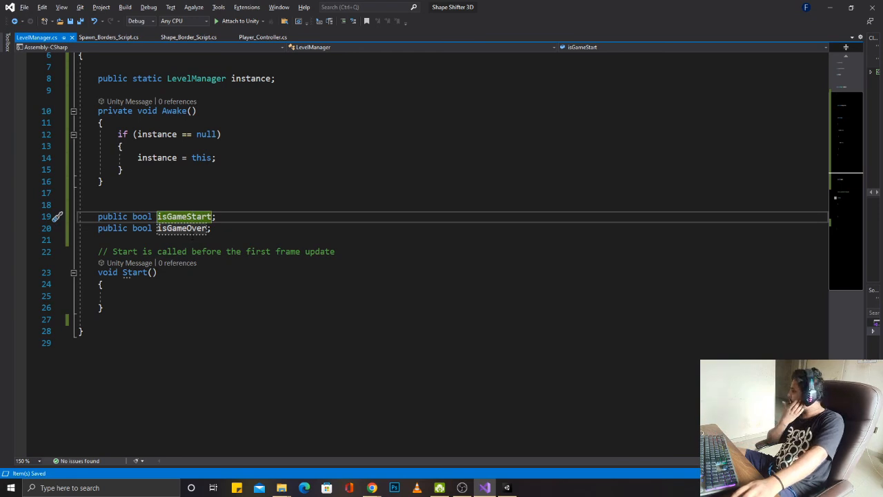
left_click(194, 239)
left_click(189, 229)
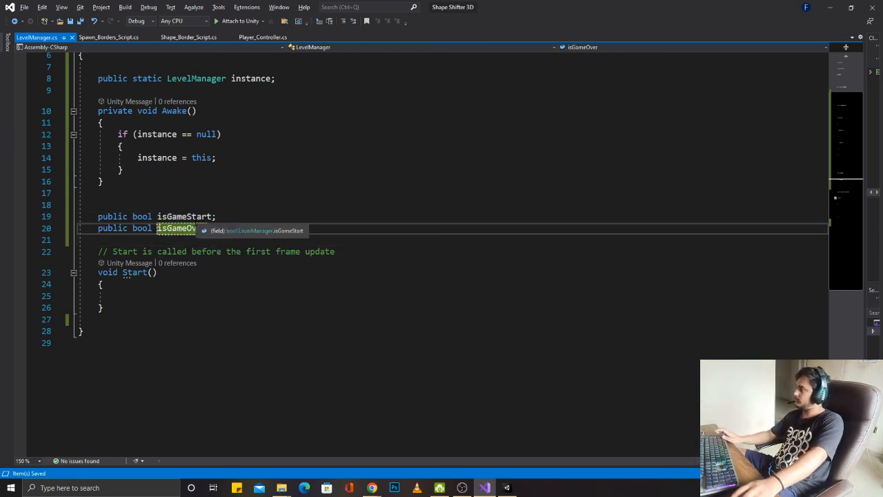
double_click(187, 229)
double_click(195, 217)
left_click(195, 217)
double_click(192, 228)
left_click(271, 221)
left_click(264, 231)
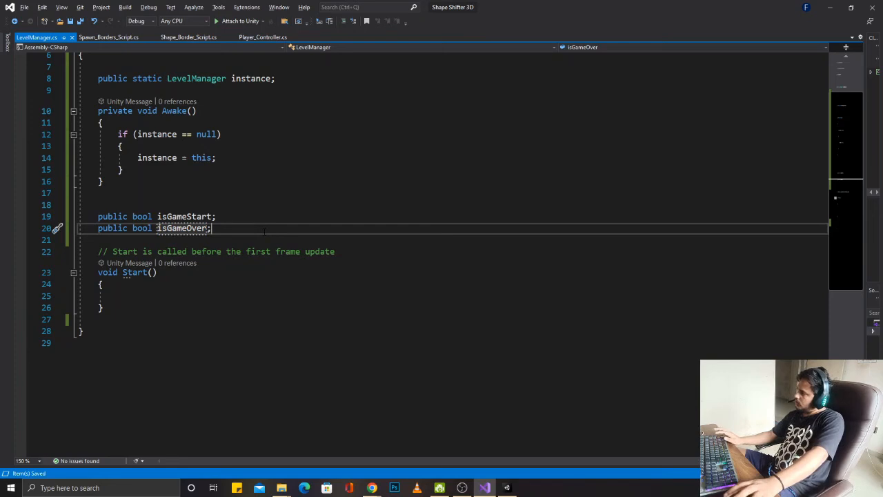
left_click(159, 272)
left_click(217, 216)
left_click(212, 229)
left_click(118, 296)
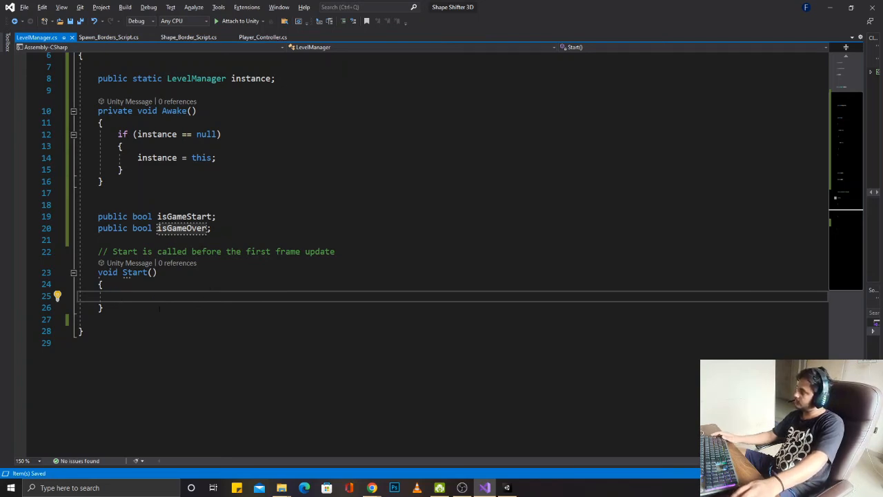
left_click(105, 320)
left_click(156, 296)
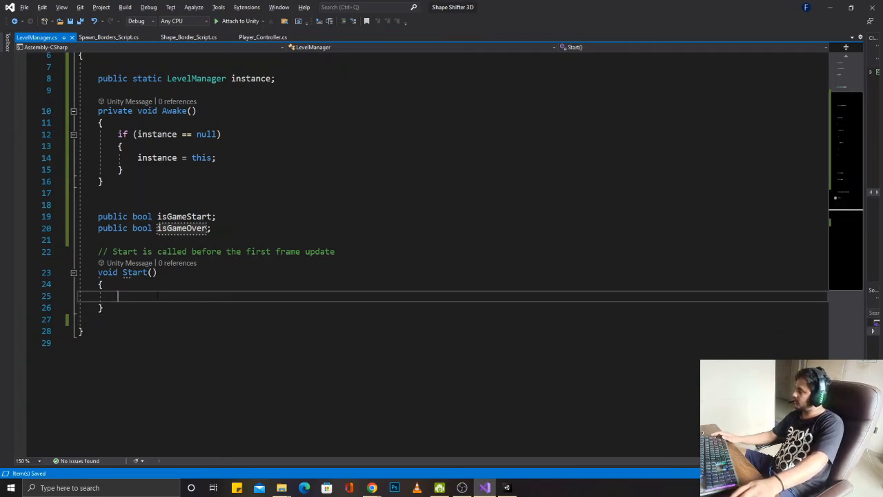
Step: Initialize both isGameStart and isGameOver to false in their declarations and save the script
left_click(213, 219)
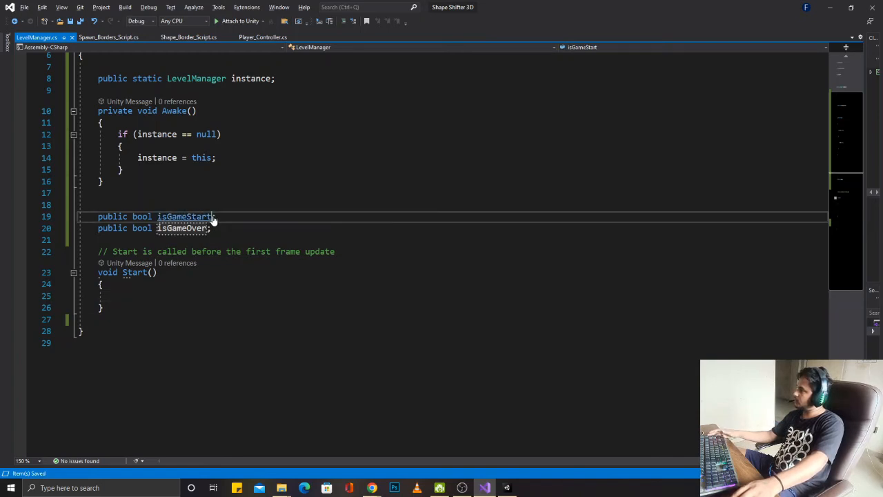
type("= ")
type("fas")
type("se")
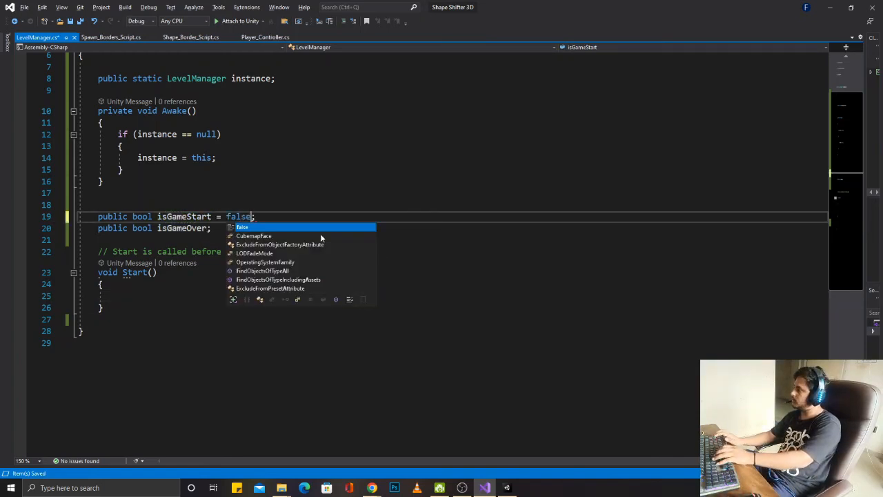
key("Escape")
left_click(207, 229)
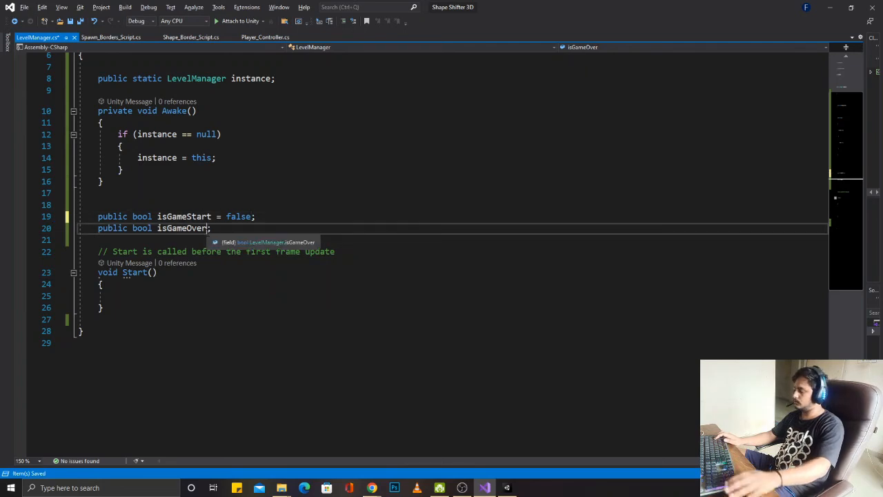
type("= false")
key("ctrl+s")
Step: Prefix the isGameStart and isGameOver declarations with the [HideInInspector] attribute
key("Up")
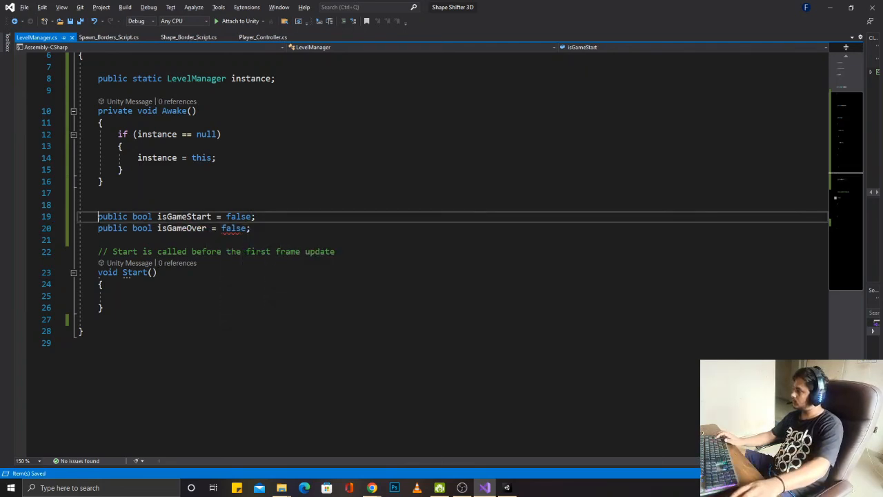
key("Home")
type("[")
type("HideInInspector")
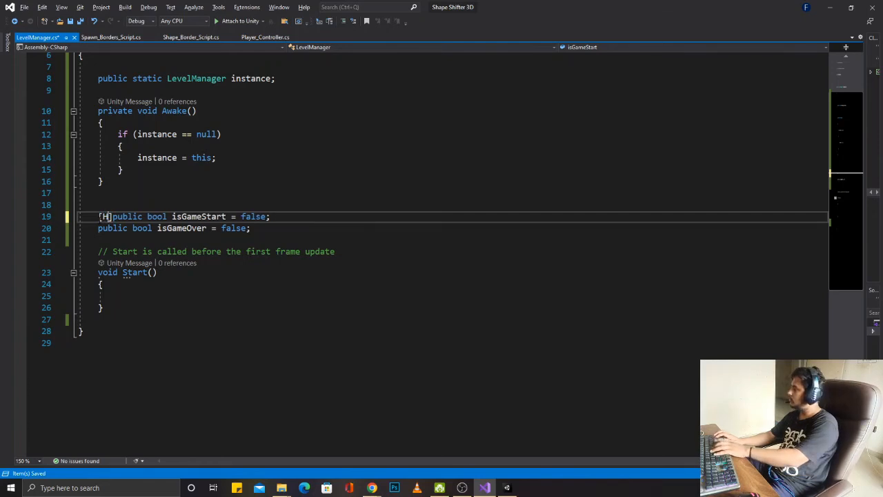
left_click(167, 228)
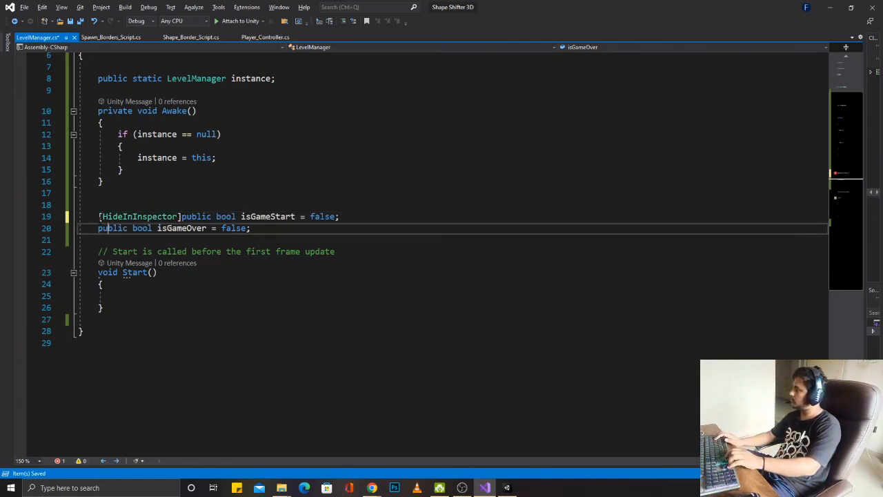
type("[")
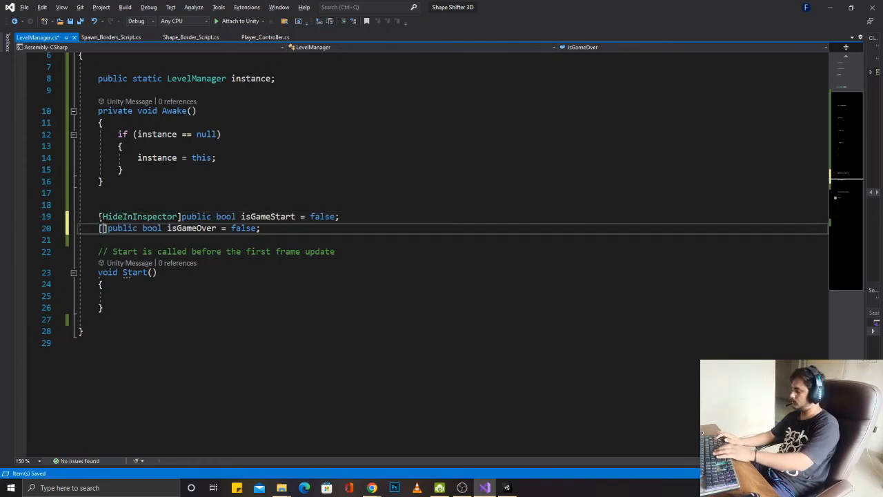
type("Hiu")
key("Tab")
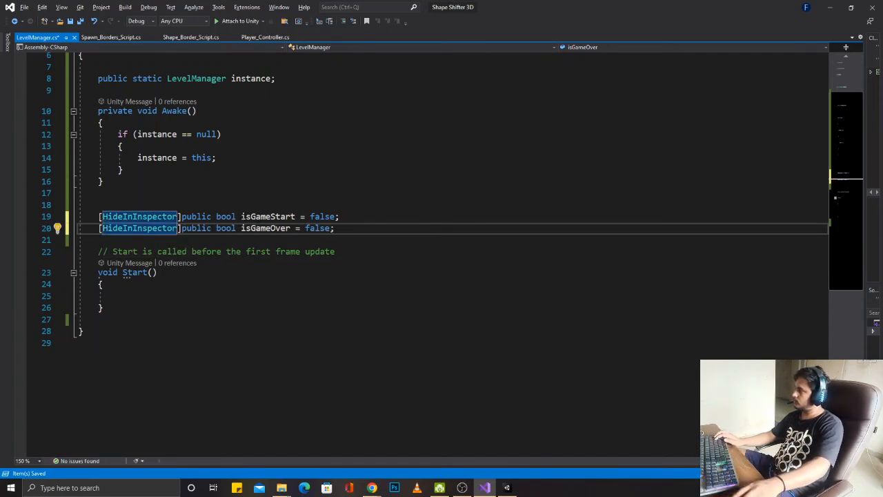
Step: Copy the two flag assignments into Start so it sets isGameStart = false and isGameOver = false, and save the script
left_click_drag(241, 216, 337, 229, "alt")
key("ctrl+c")
left_click(267, 296)
key("ctrl+v")
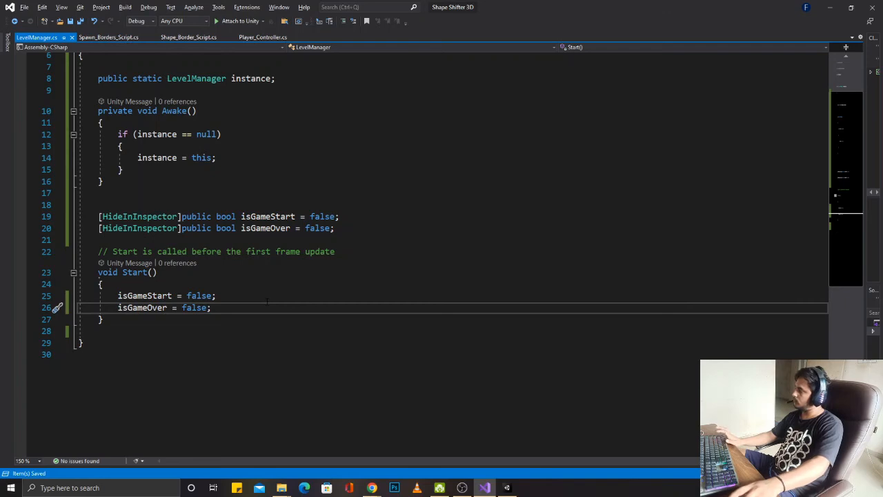
left_click(268, 300)
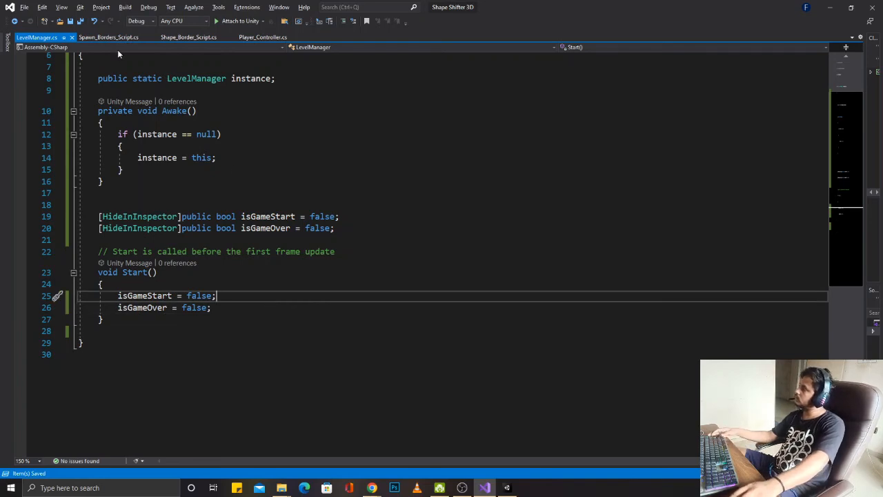
Step: In the Player_Controller script, add "if(LevelManager.instance.isGameStart)" as the first line inside the GetMouseButtonDown(0) block of Update
left_click(146, 38)
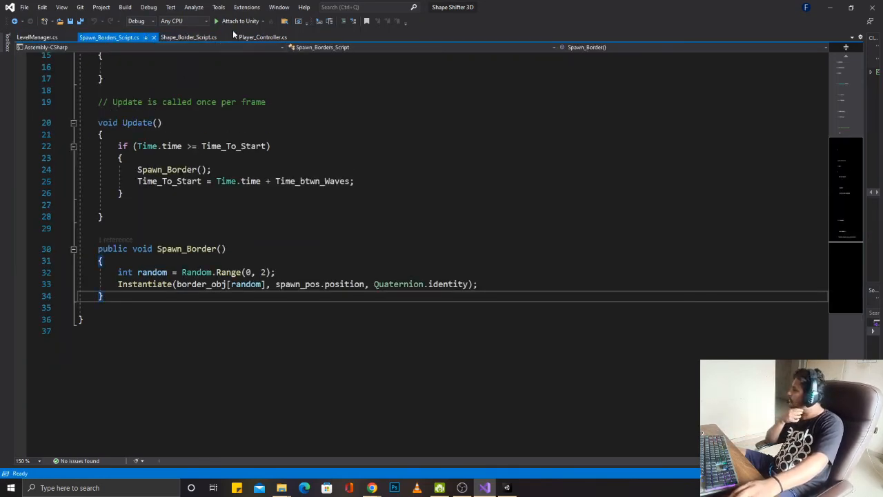
left_click(266, 38)
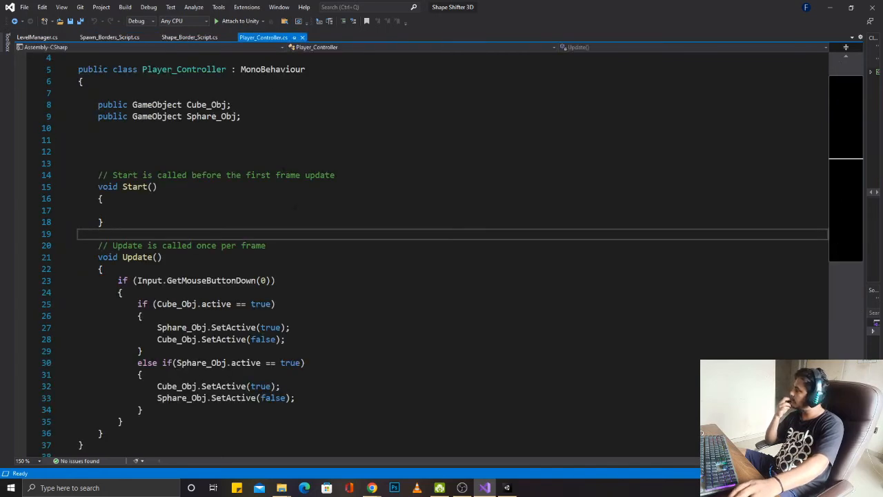
left_click(290, 300)
left_click(305, 320)
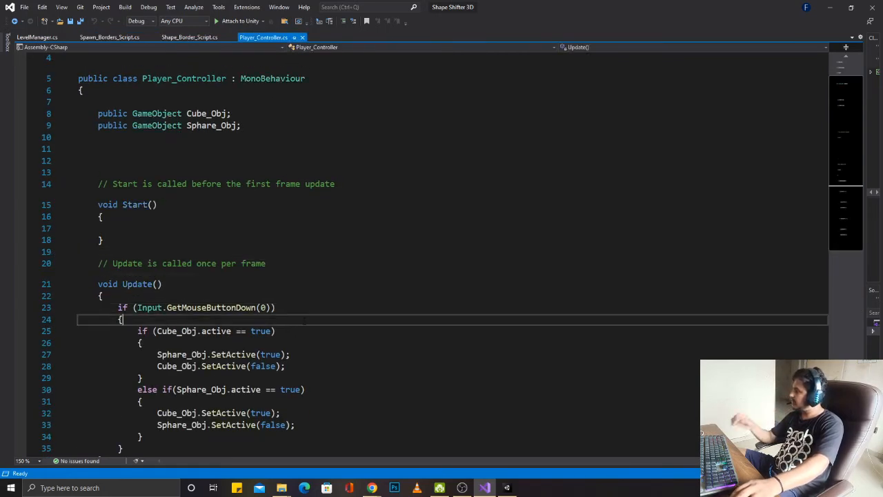
key("Return")
type("if()")
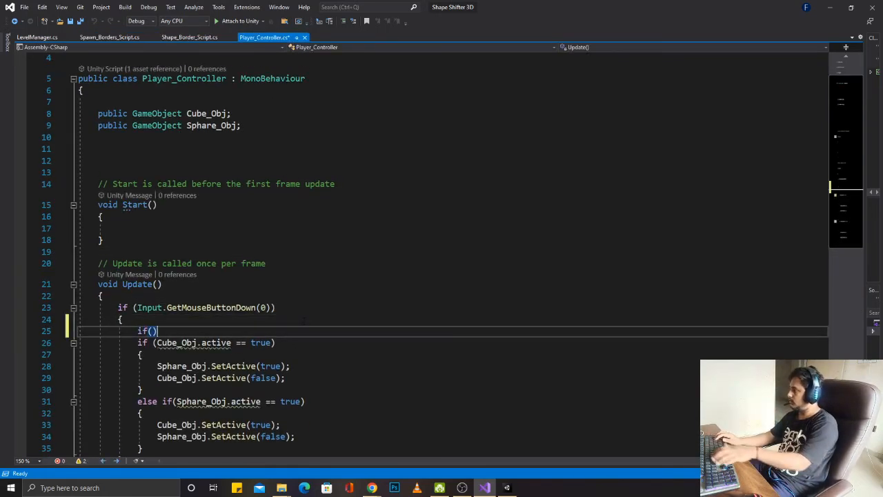
type("LevelManager.")
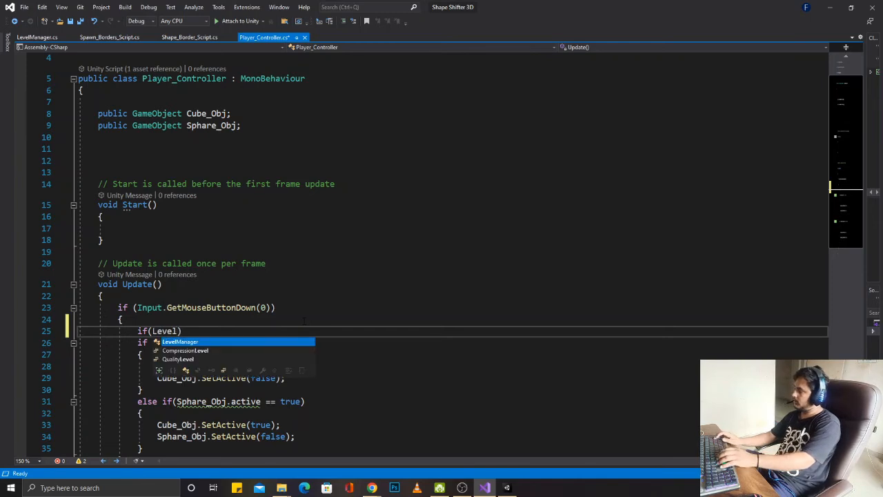
type("instance")
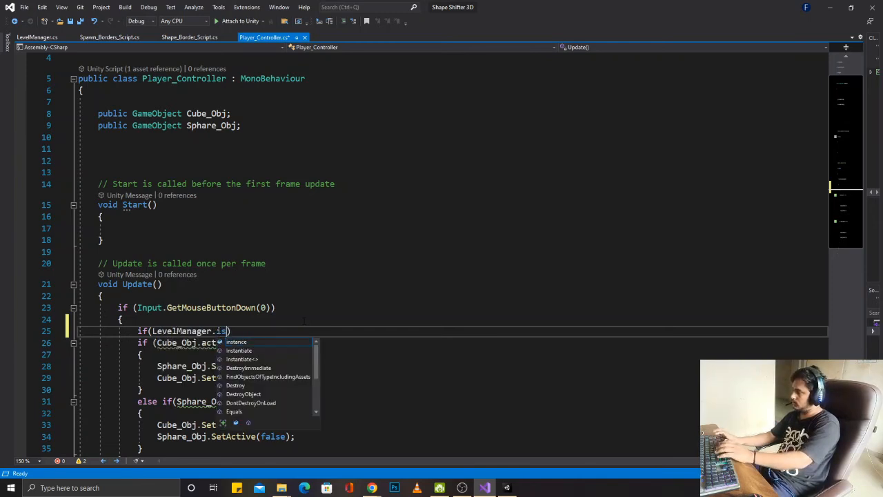
type(".isGam")
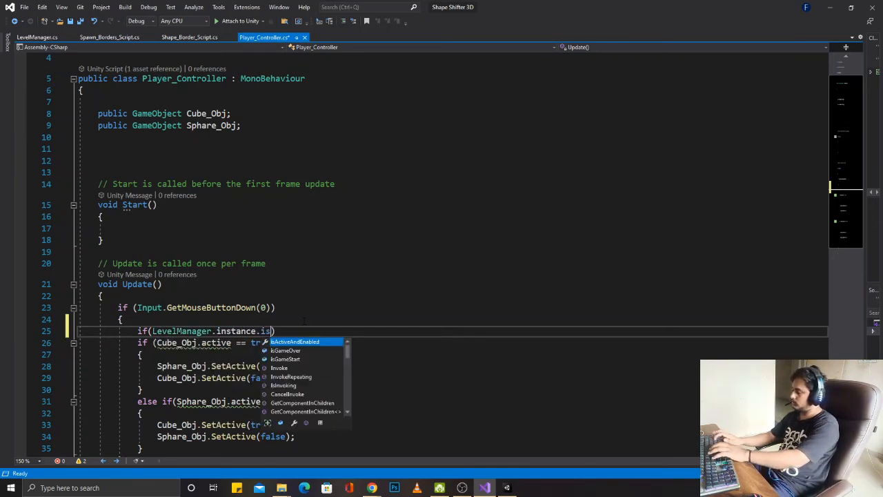
key("Tab")
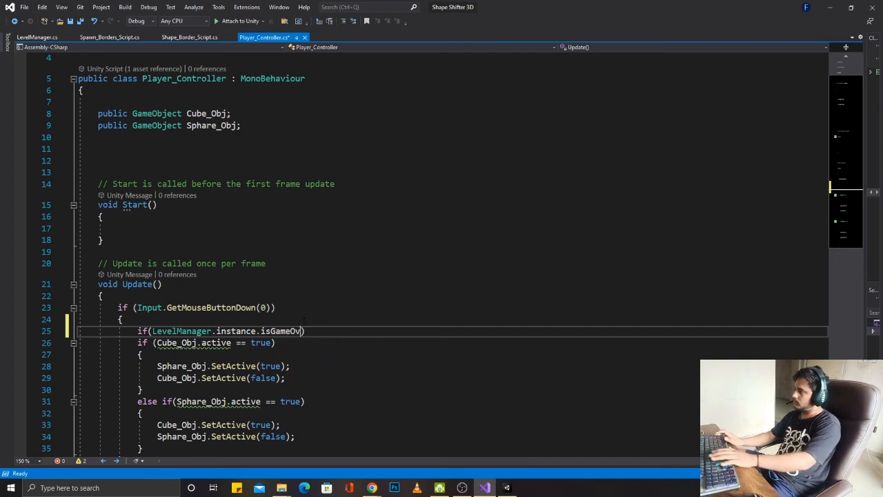
type("S")
key("Tab")
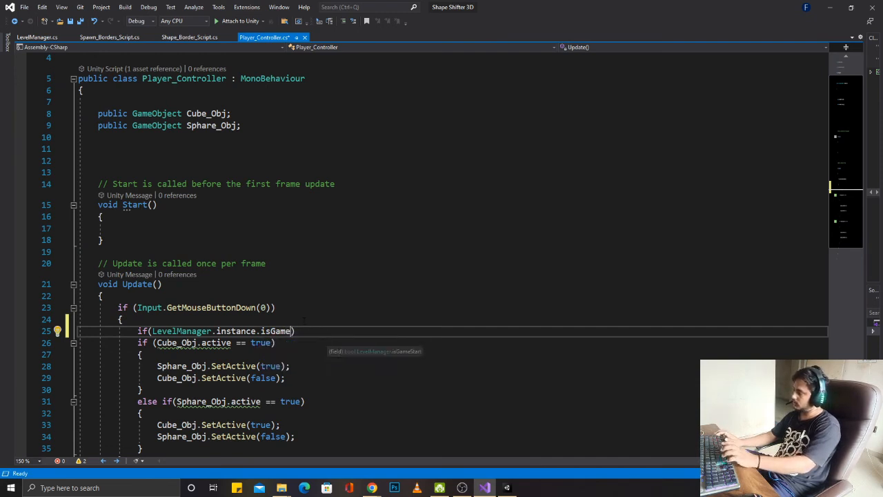
Step: Enclose the Cube_Obj and Sphare_Obj switching code in the braces of the isGameStart condition and save Player_Controller
key("Return")
type("{")
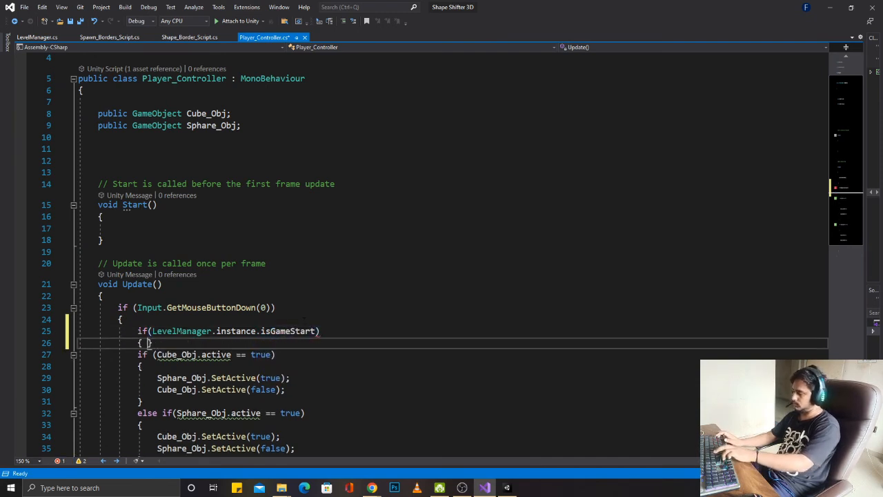
scroll(305, 321, "down", 2)
left_click(229, 390)
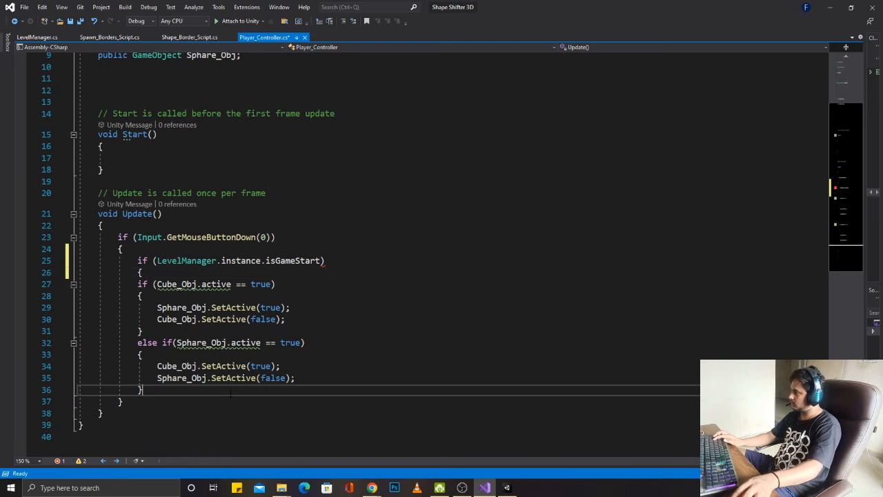
key("Return")
type("}")
key("ctrl+s")
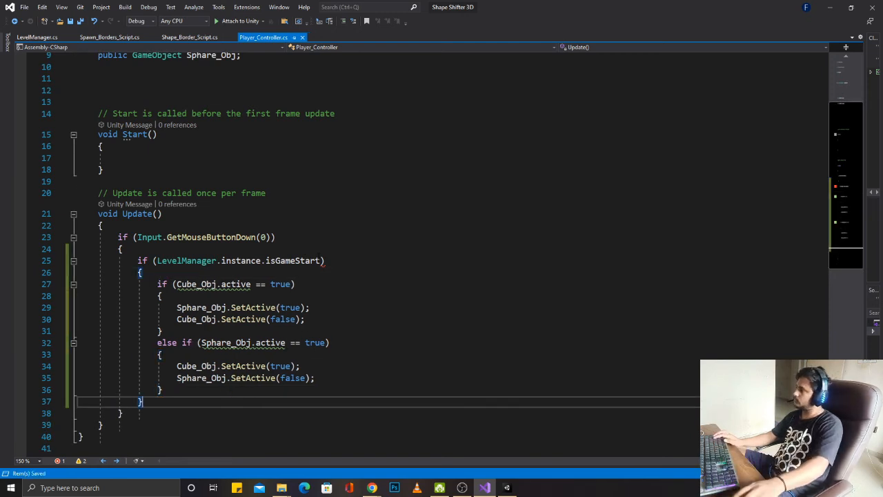
Step: Extend the isGameStart condition with "&& !LevelManager.instance.isGameOver" and save the script
left_click(321, 262)
type("&& ")
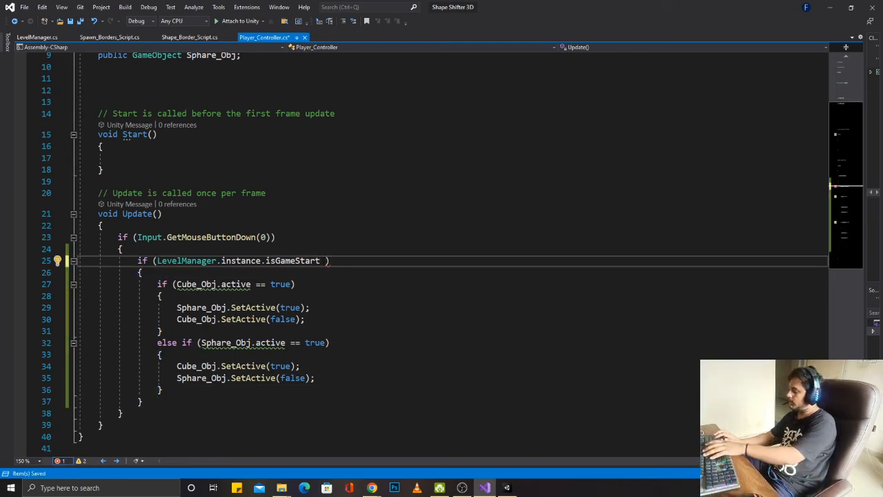
type("!")
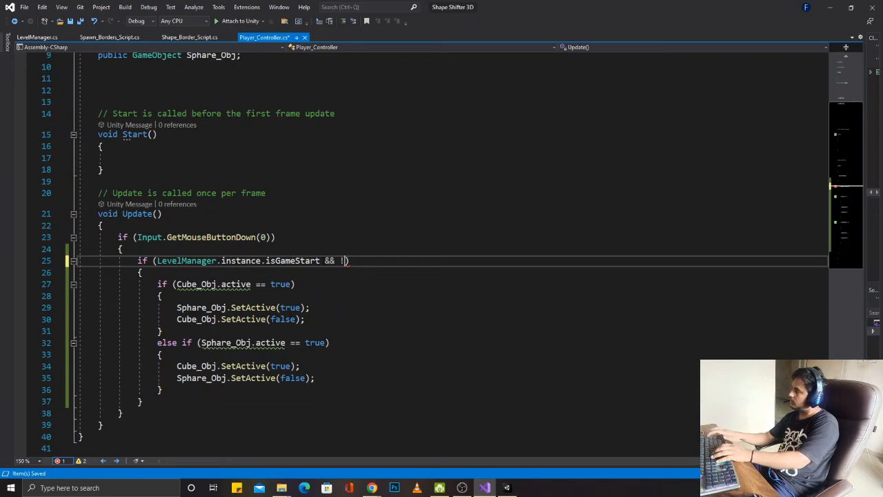
type("Level")
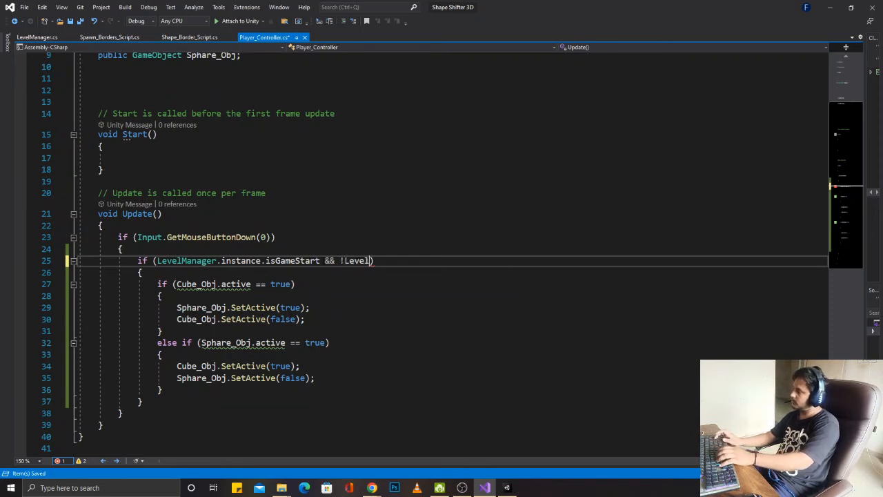
key("Tab")
type(".instance.isga")
key("Tab")
key("ctrl+z")
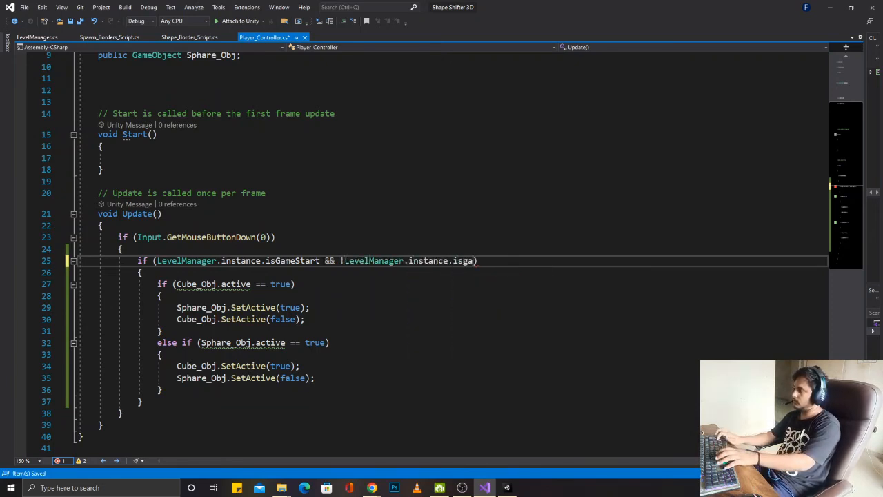
key("ctrl+space")
key("Up")
key("Tab")
key("Right")
key("ctrl+s")
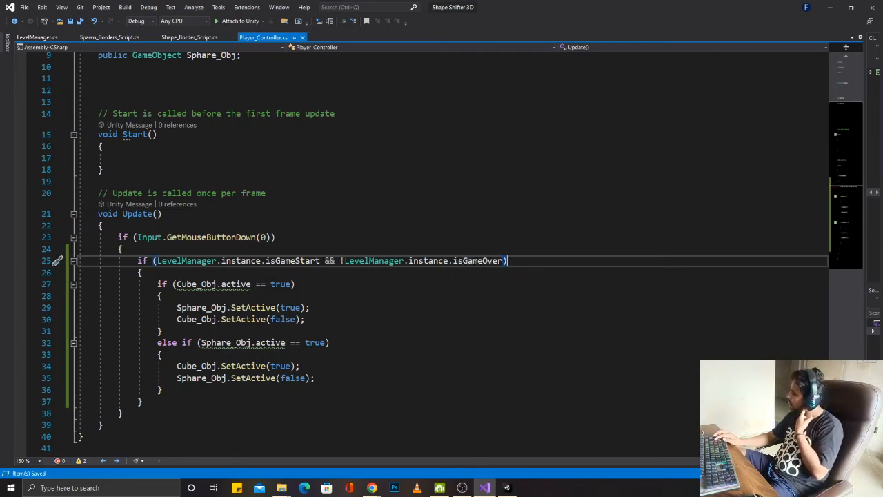
Step: Copy the combined if condition with its opening brace, and add a blank first line inside Update in Spawn_Borders_Script
left_click_drag(137, 260, 141, 272)
key("ctrl+c")
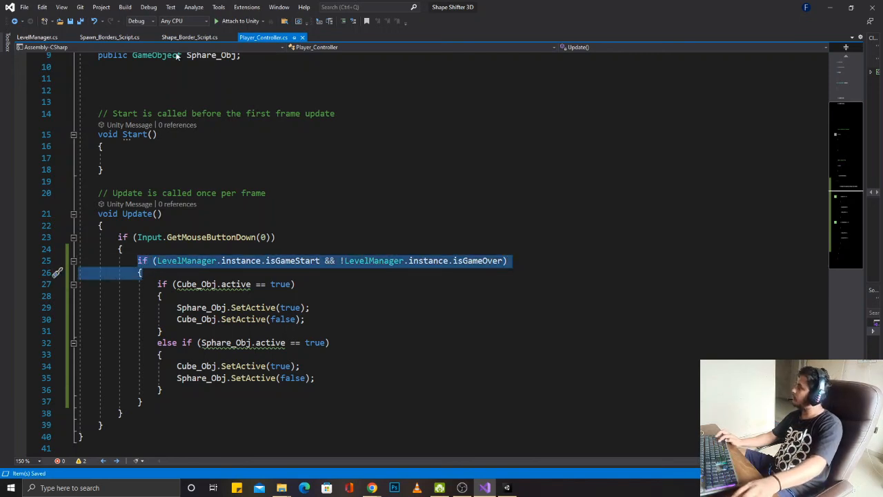
left_click(97, 39)
left_click(156, 135)
key("Return")
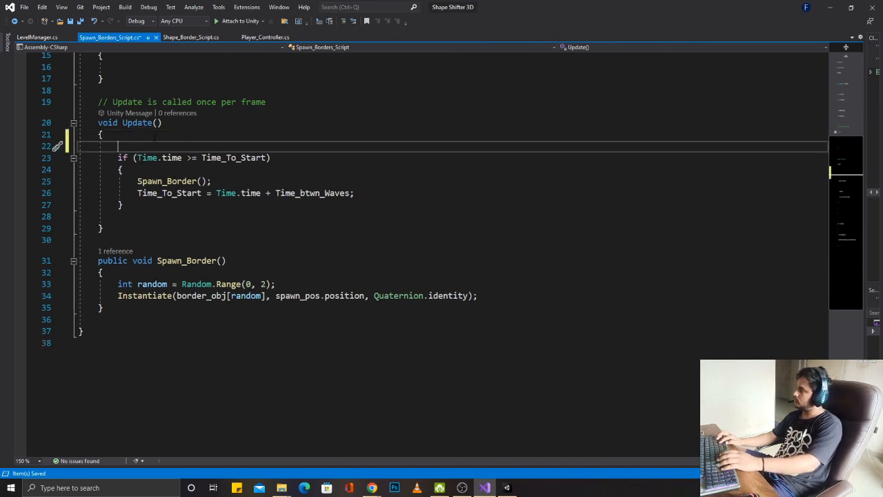
key("ctrl+v")
left_click(142, 218)
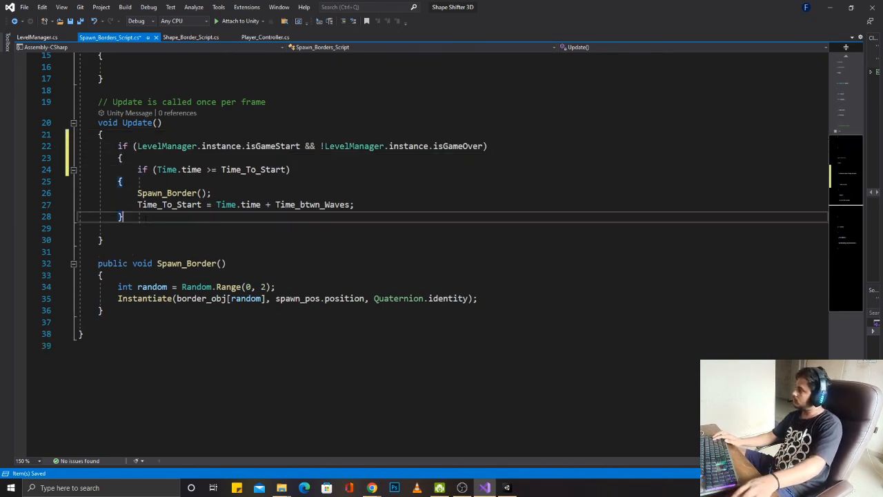
key("Return")
type("}")
key("ctrl+z")
key("ctrl+z")
key("ctrl+z")
key("ctrl+z")
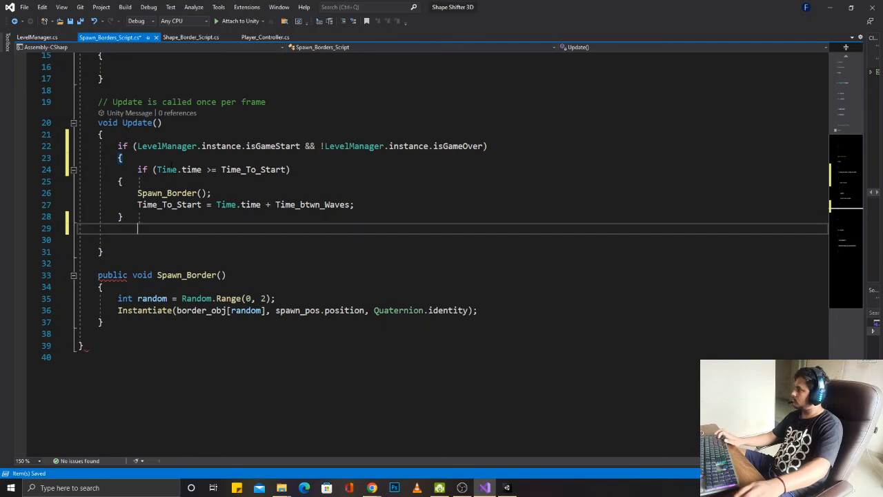
Step: Paste the copied condition inside the Time_To_Start check so that it encloses only the Spawn_Border() call, and save the script
left_click(136, 166)
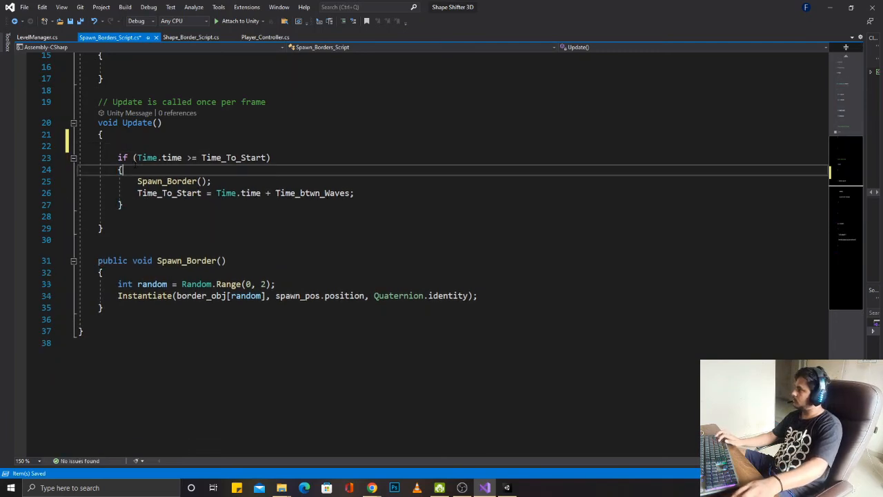
key("Return")
key("ctrl+v")
key("Down")
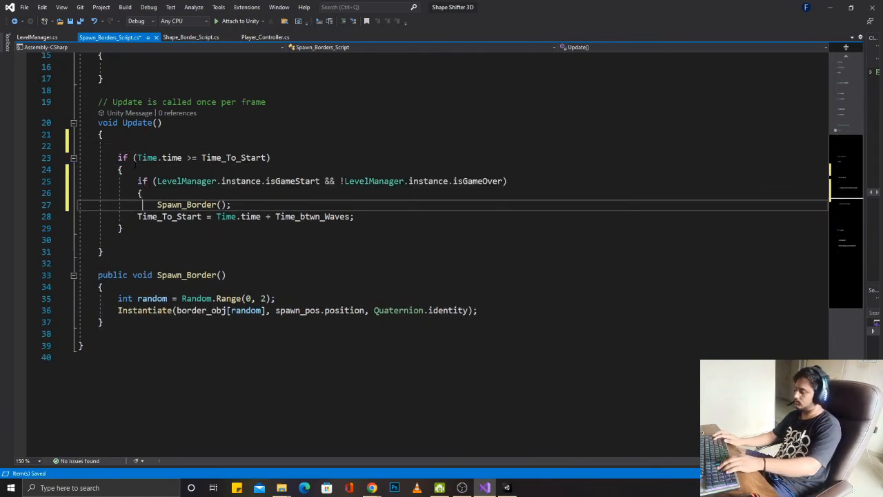
key("End")
key("Return")
type("}")
key("ctrl+s")
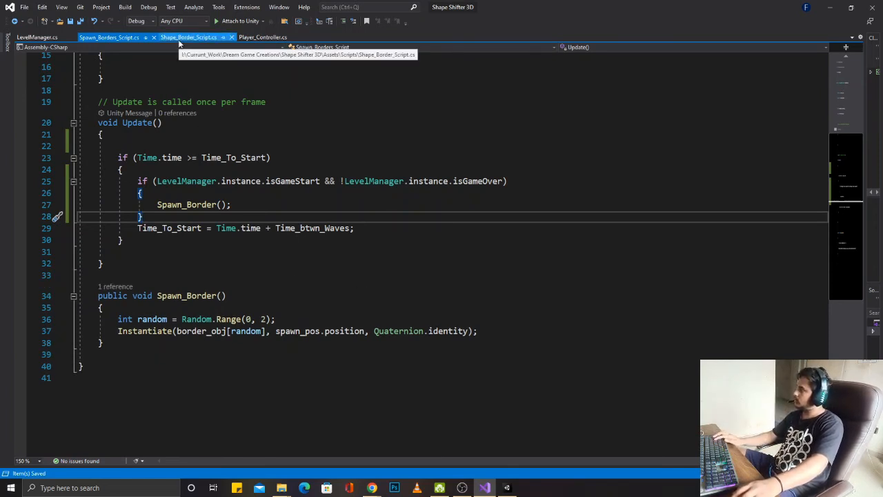
Step: In Shape_Border_Script, wrap the transform.position line of Update in the copied isGameStart and !isGameOver condition
left_click(179, 39)
left_click(196, 136)
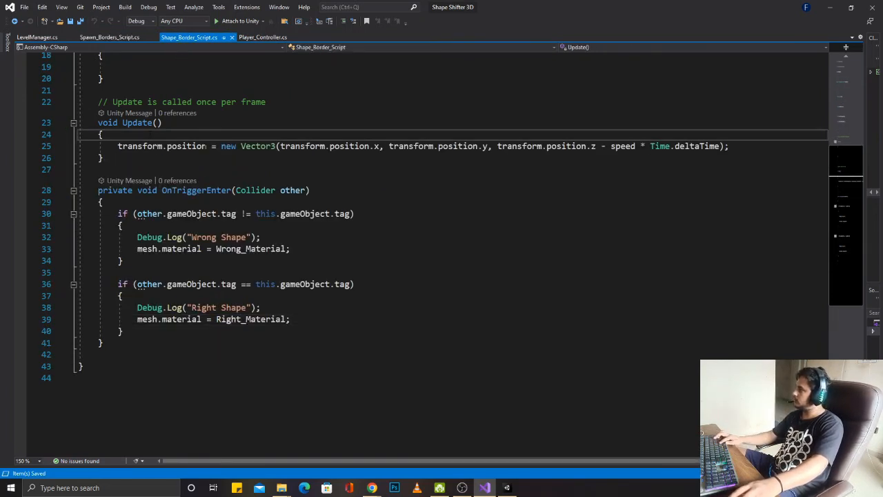
key("Return")
key("ctrl+v")
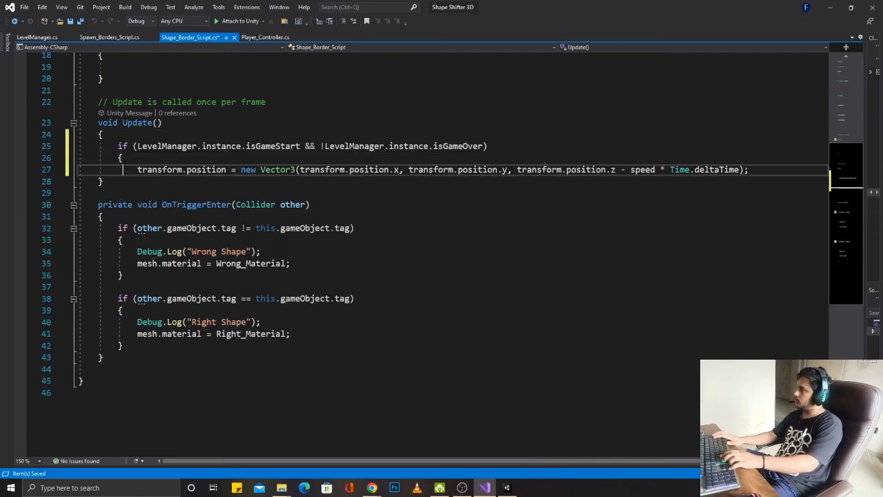
key("Return")
type("}")
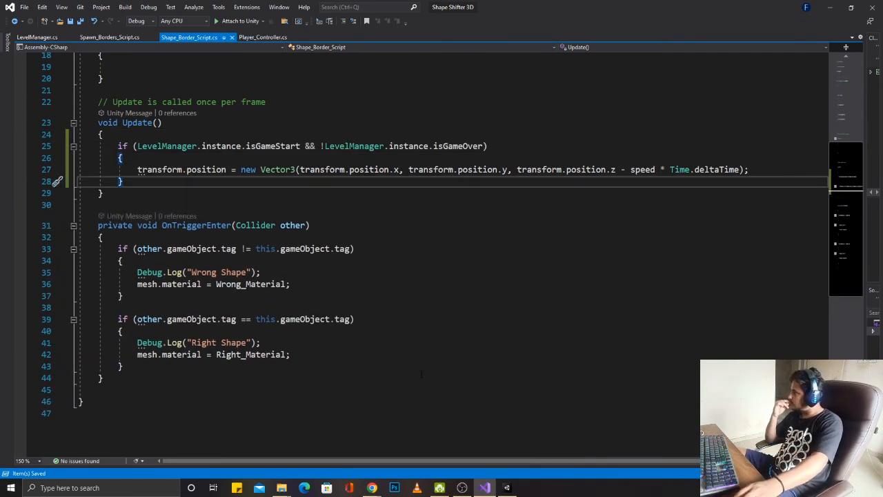
Step: In OnTriggerEnter, add "LevelManager.instance.isGameOver = true;" below the Wrong_Material assignment and save the script
left_click(363, 283)
key("Return")
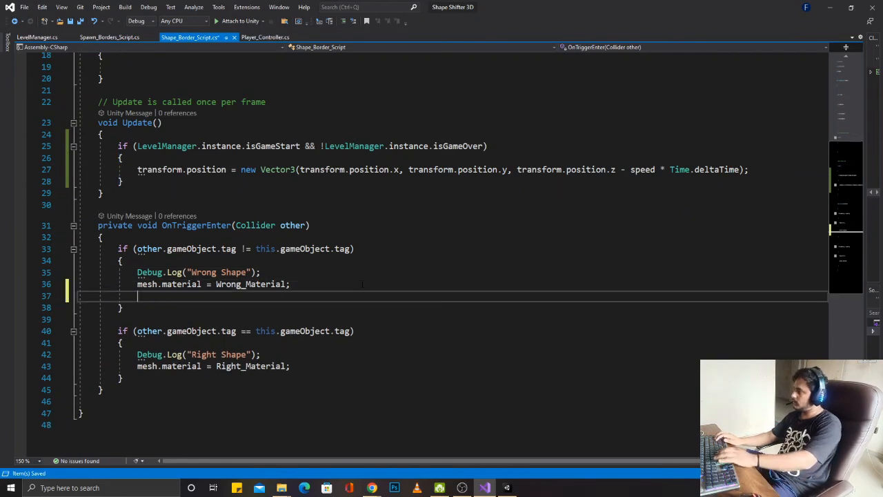
type("Level")
key("Tab")
type(".i")
key("Tab")
type(".Game")
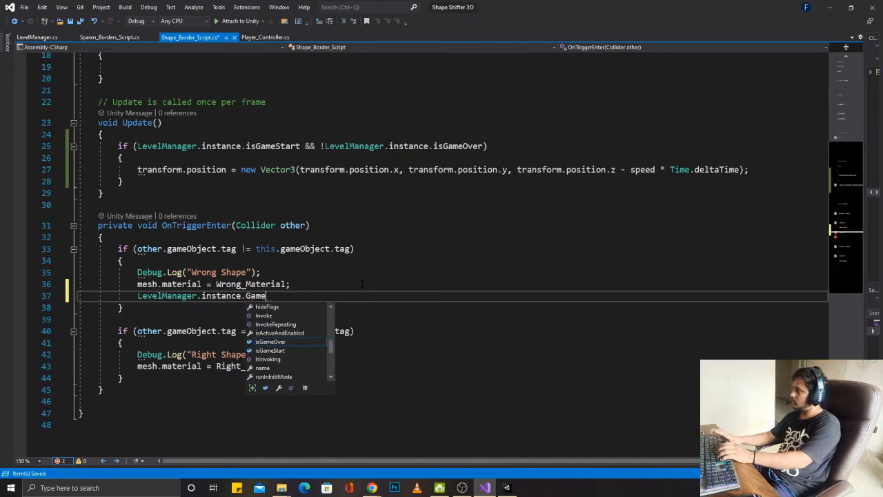
key("Down")
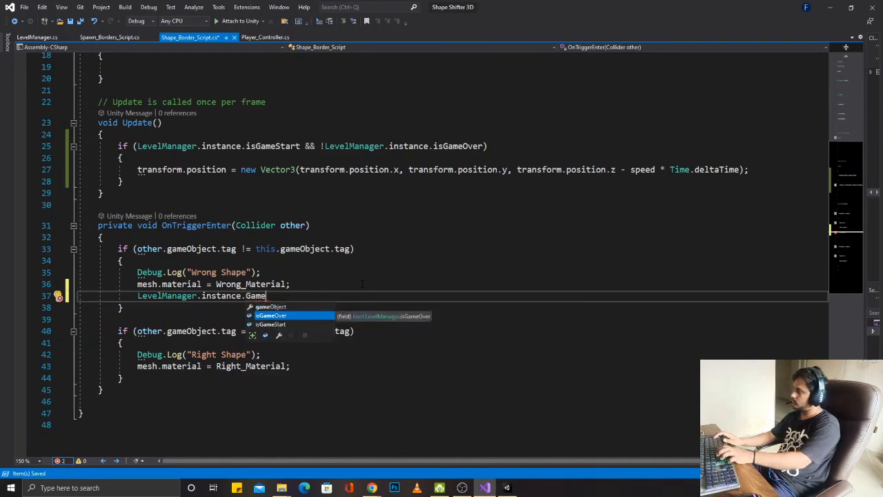
key("Tab")
type("= tru")
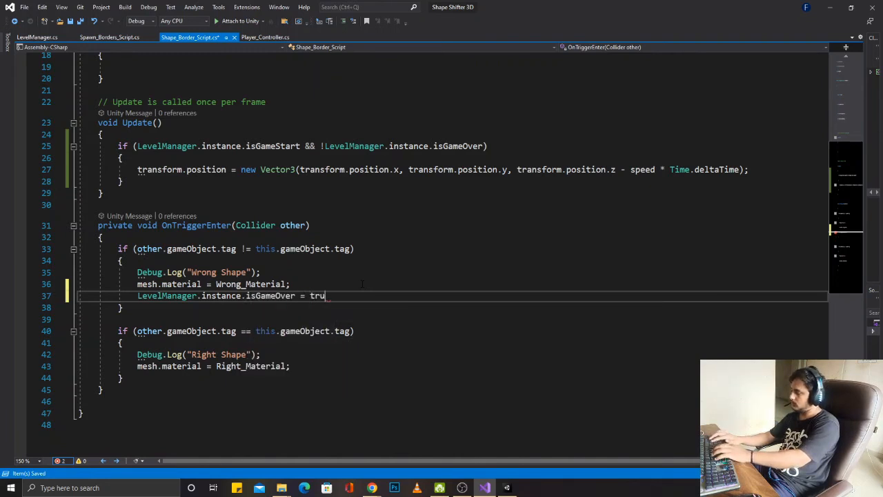
type("e;")
key("ctrl+s")
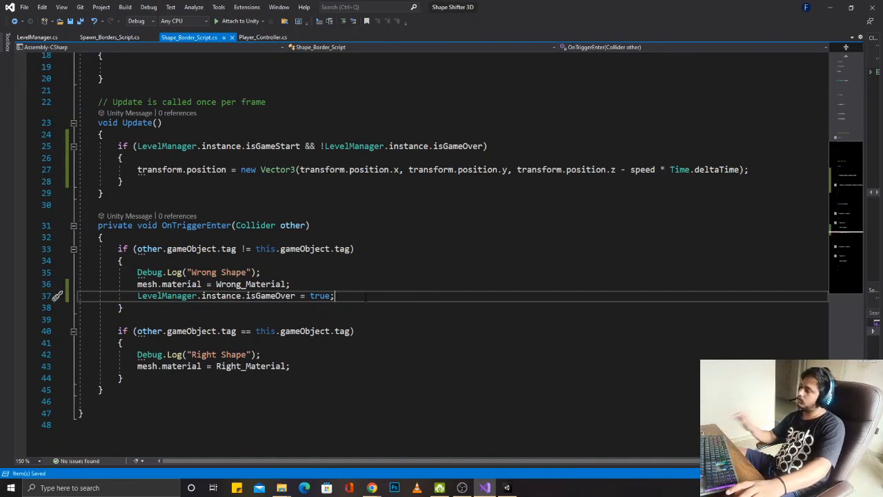
Step: Switch to Unity and attach the LevelManager script to the Level_Manager object
key("alt+Tab")
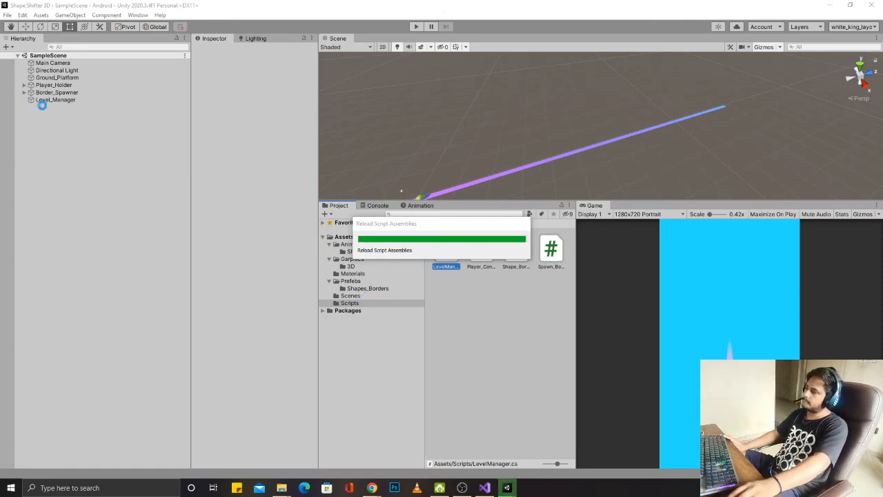
left_click(83, 102)
left_click_drag(447, 252, 255, 138)
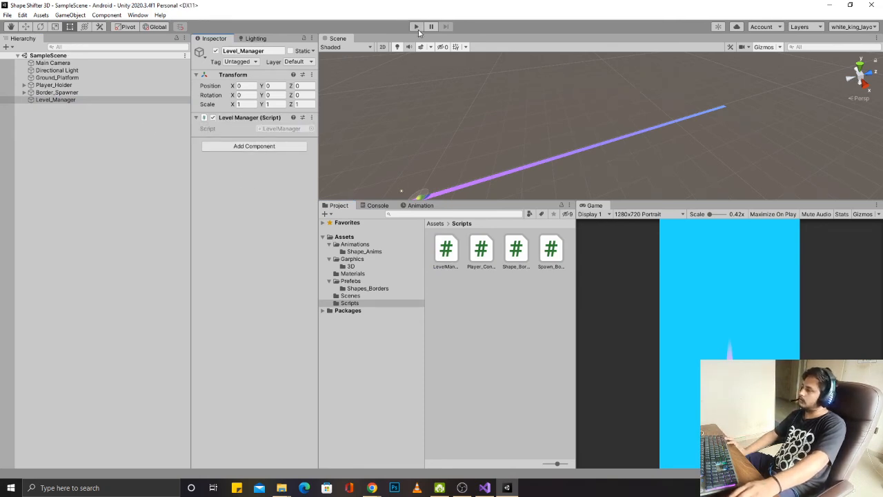
Step: Show the Console, run the game to check for errors, and stop it
left_click(378, 206)
left_click(418, 28)
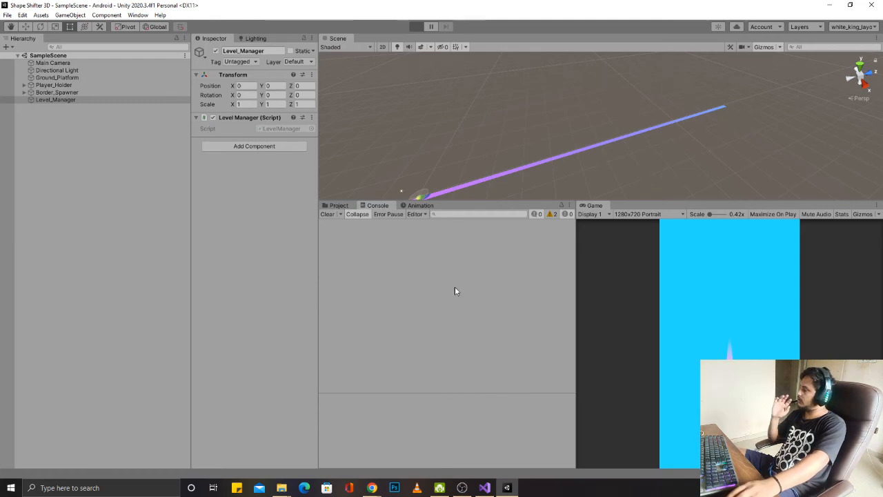
left_click(417, 28)
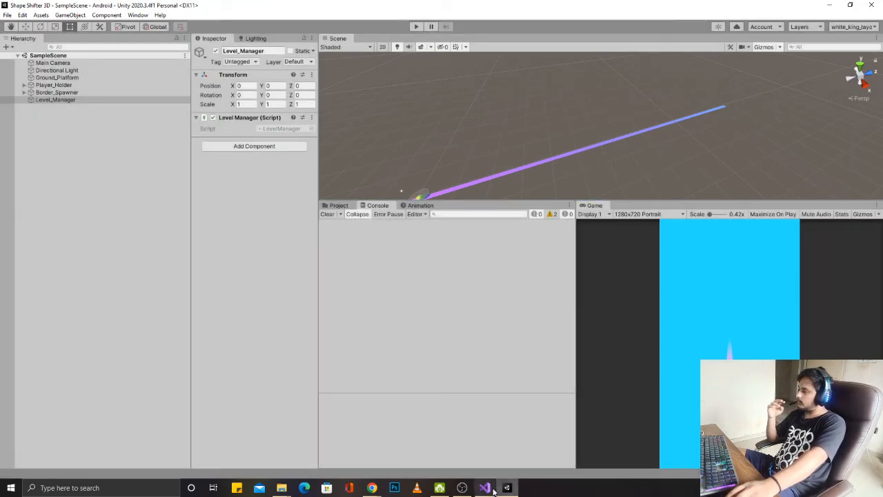
Step: Switch to Visual Studio and insert two blank lines above the isGameStart condition in Player_Controller's GetMouseButtonDown(0) block
left_click(485, 488)
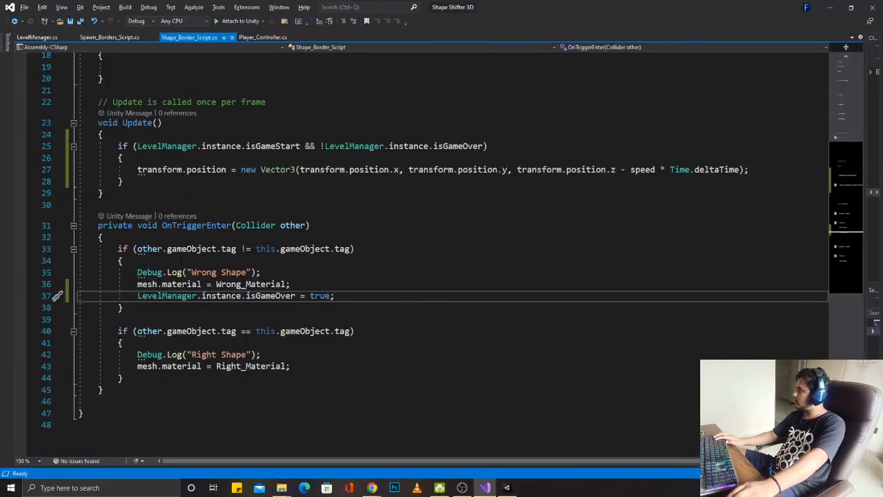
scroll(276, 242, "up", 4)
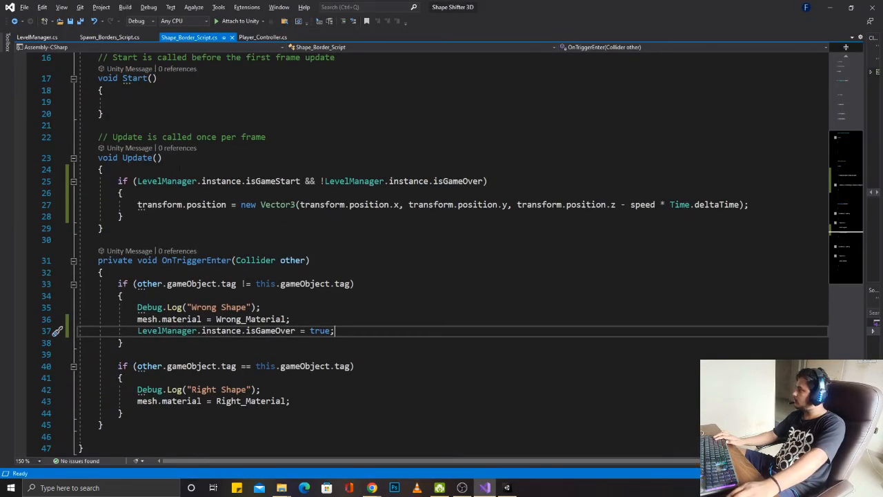
left_click(262, 37)
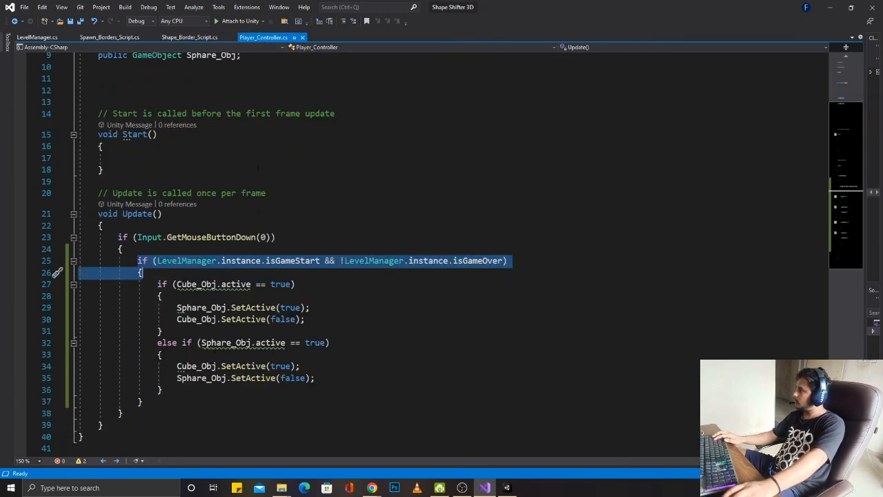
left_click(153, 272)
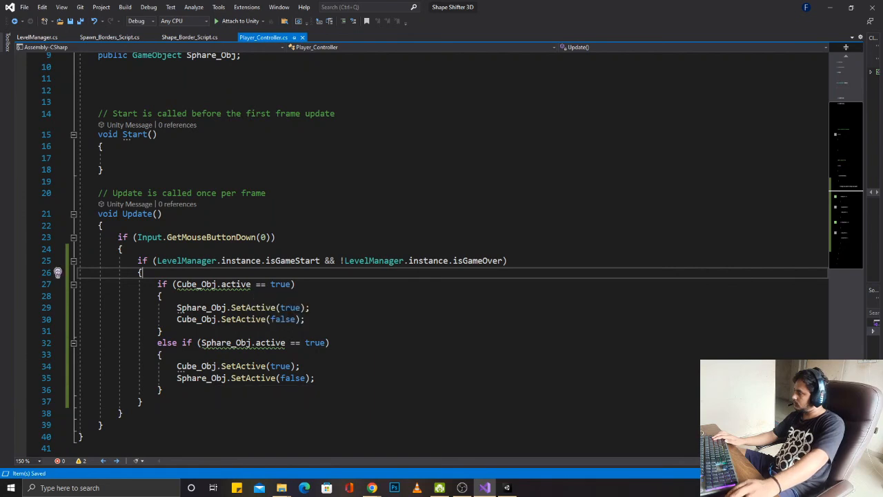
left_click(202, 406)
key("Up")
key("Up")
key("Up")
key("Up")
key("Up")
key("Up")
key("Up")
key("Up")
key("Up")
key("Up")
key("Up")
key("Up")
key("Up")
key("Return")
key("Return")
key("Up")
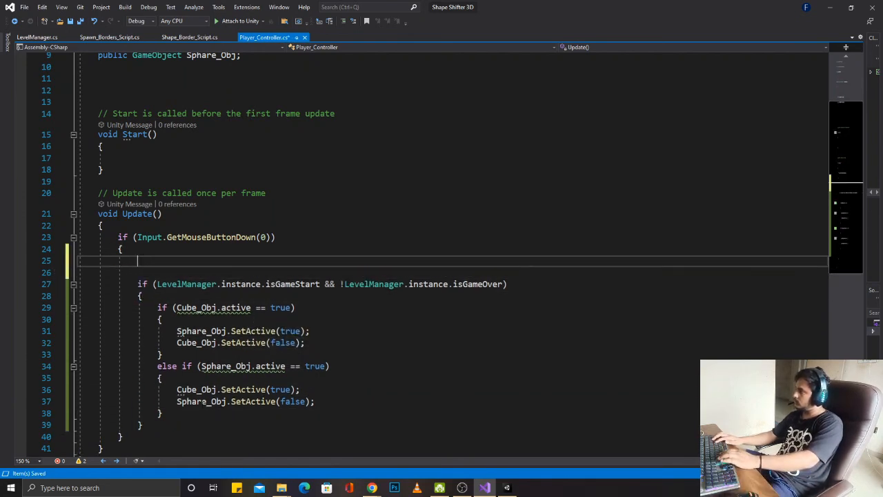
Step: In the GetMouseButtonDown(0) block, add a braced condition "if (LevelManager.instance.isGameStart == false)" above the existing isGameStart check
type("if()")
key("Left")
type("Level")
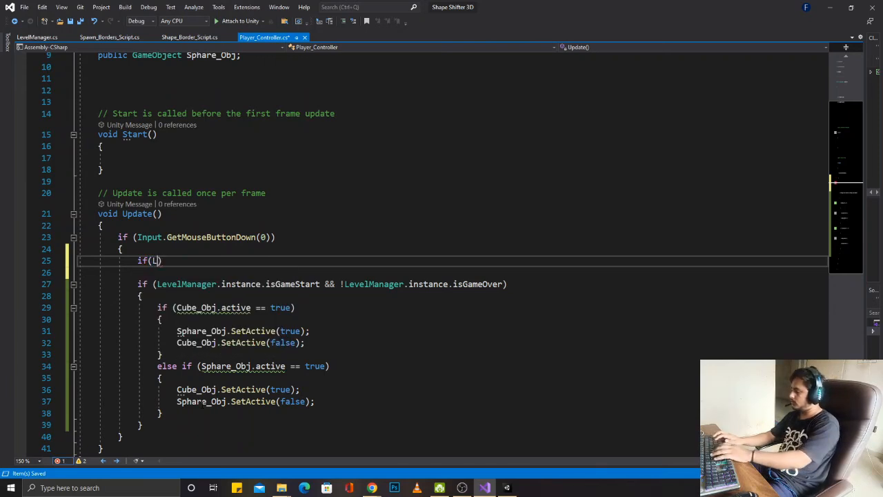
key("Tab")
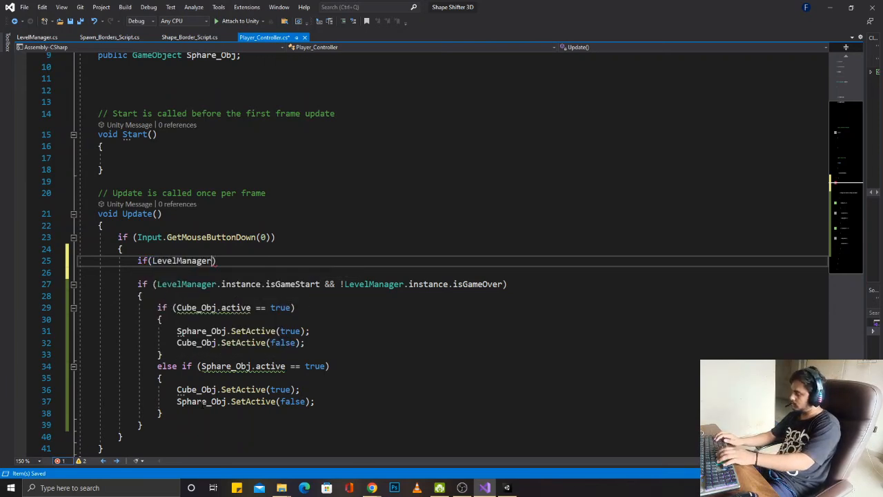
type(".ins")
key("Tab")
type(".isGa")
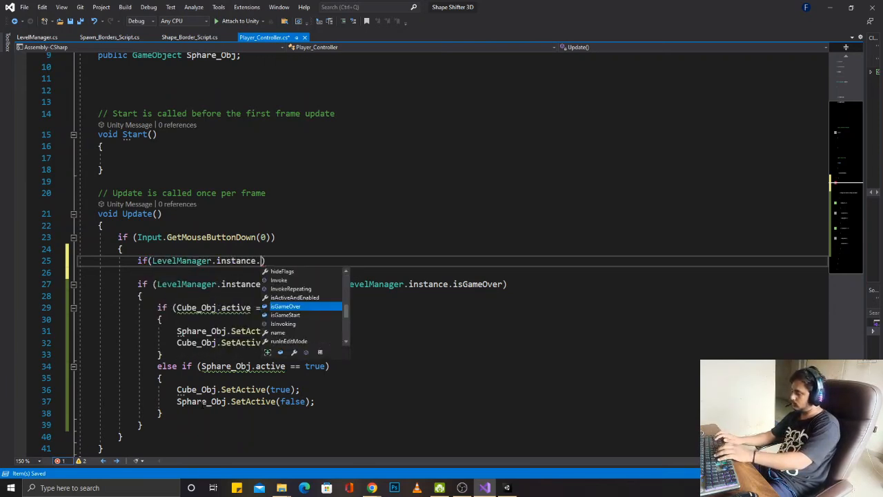
key("Down")
key("Tab")
type("== false")
key("End")
key("Return")
type("{")
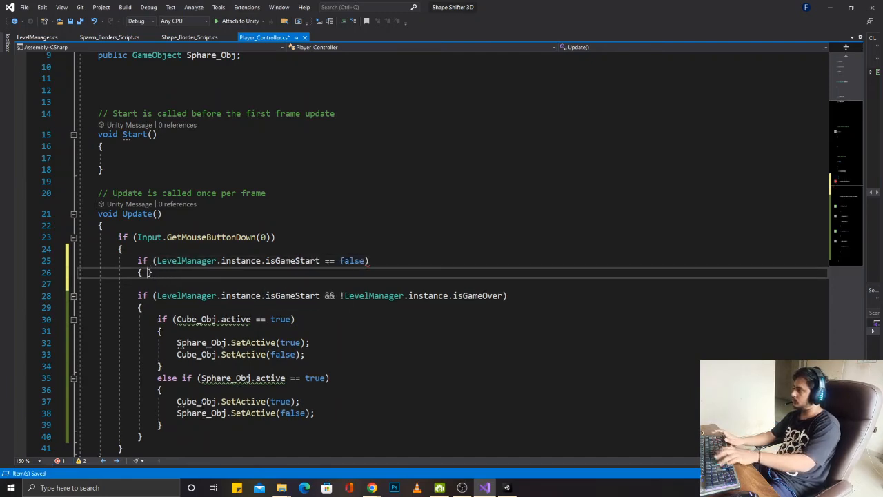
Step: Inside the new condition, add "LevelManager.instance.isGameStart = true;" and save the script
key("Return")
type("Level")
key("Tab")
type(".o")
key("BackSpace")
type("i")
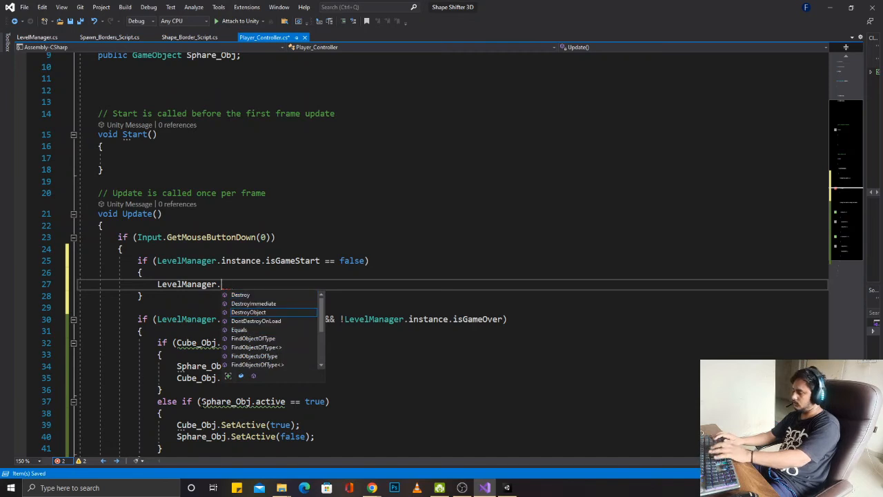
key("Tab")
type(".")
type("isGame")
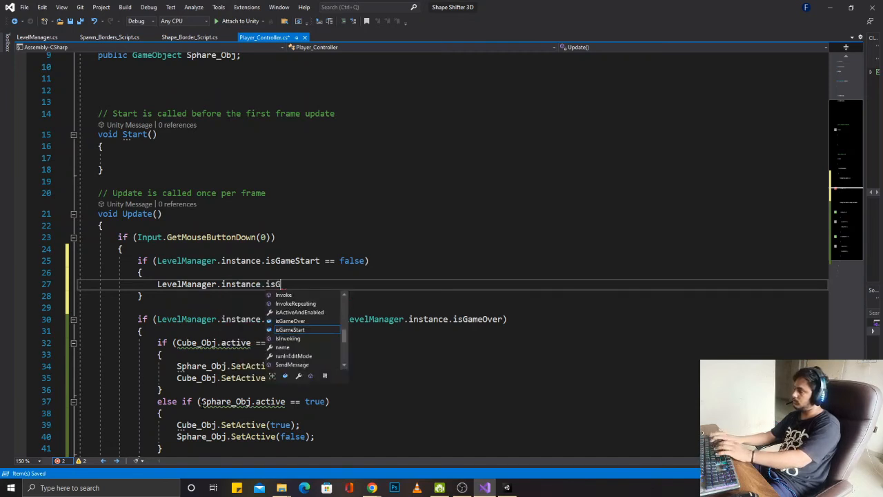
key("Tab")
type("= true;")
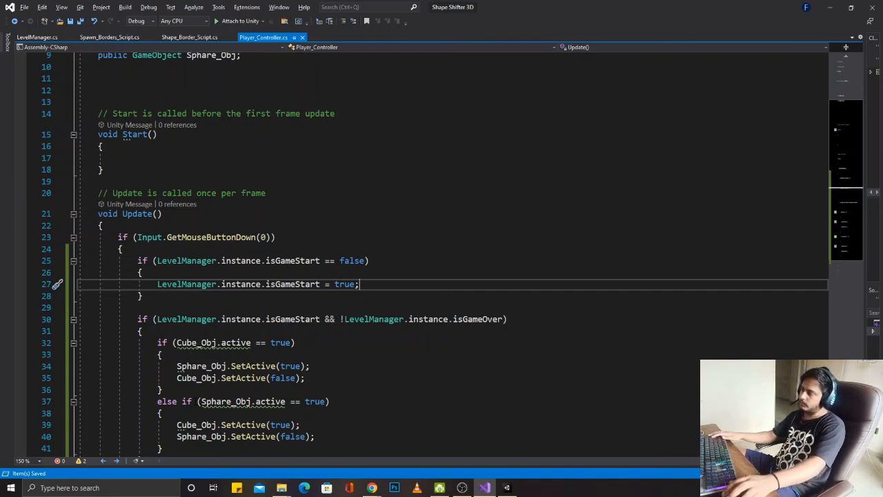
key("alt+Tab")
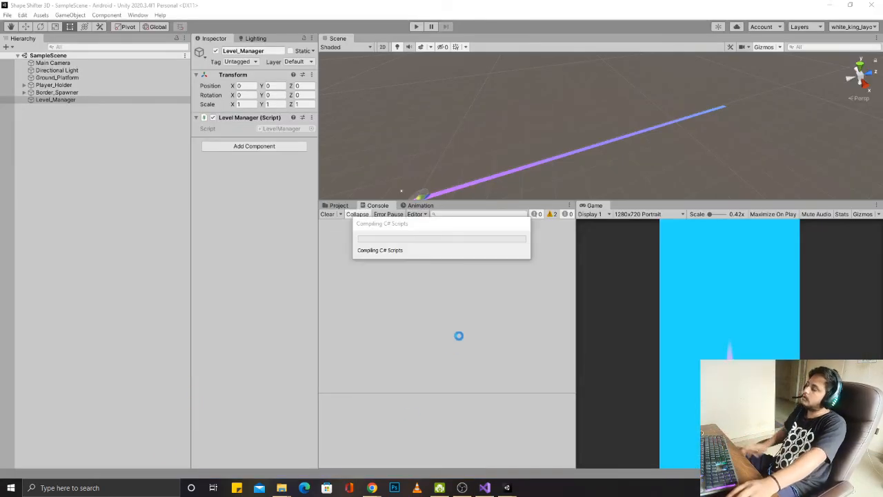
key("alt+Tab")
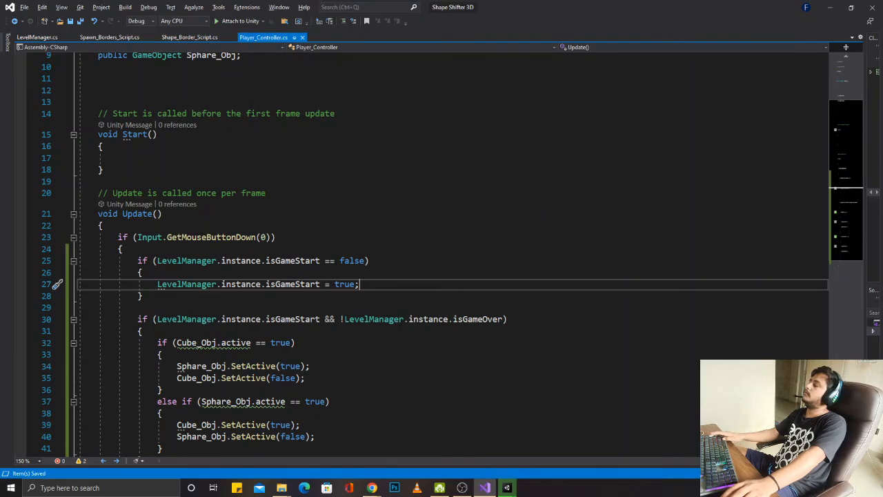
Step: Below the isGameStart assignment, add "Debug.Log("Game Start");" and save the script
key("Return")
type("Debug.Lo")
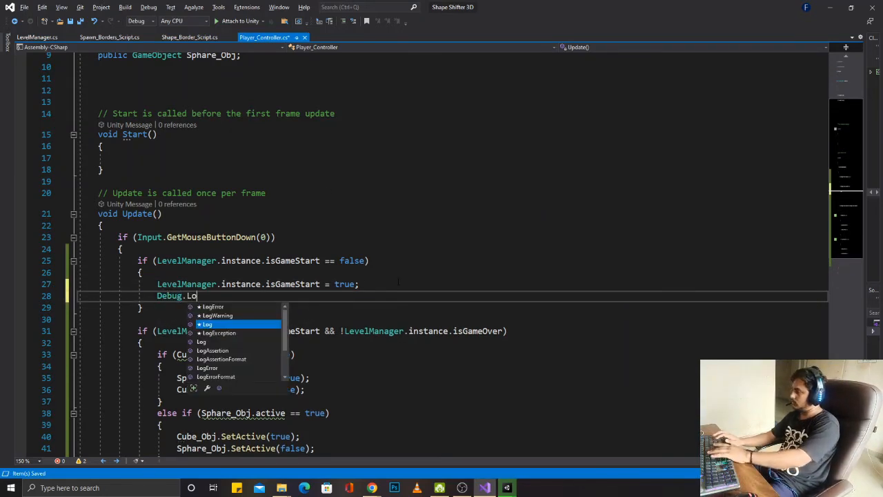
type("g(\"Game")
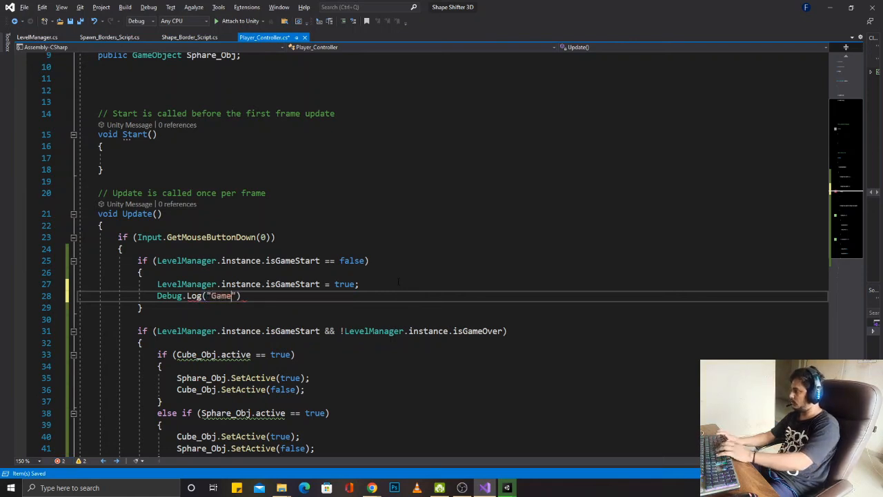
type(" Start")
key("ctrl+z")
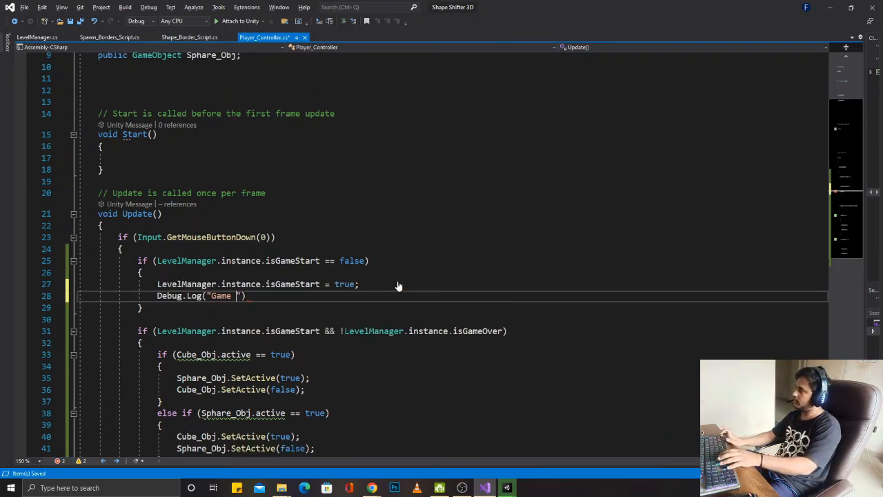
type("Start")
key("End")
type(";")
key("ctrl+s")
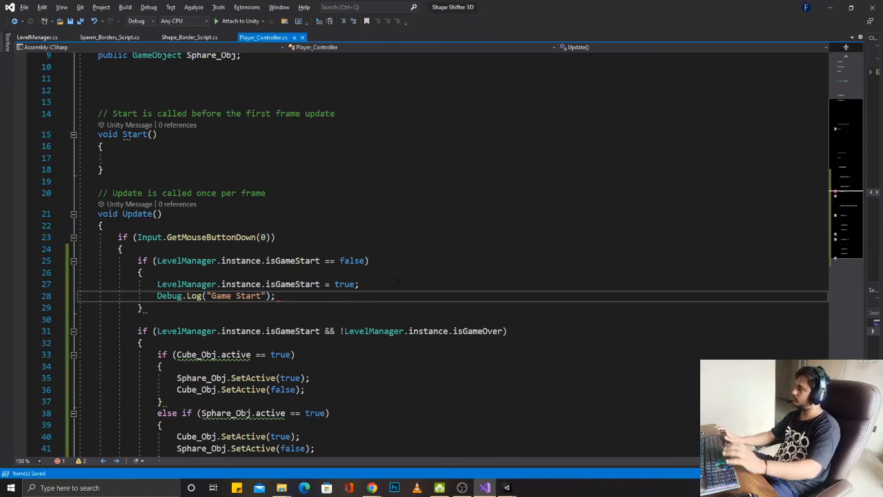
Step: Switch to Unity, widen the Game view over the Console, and run the game
key("alt+Tab")
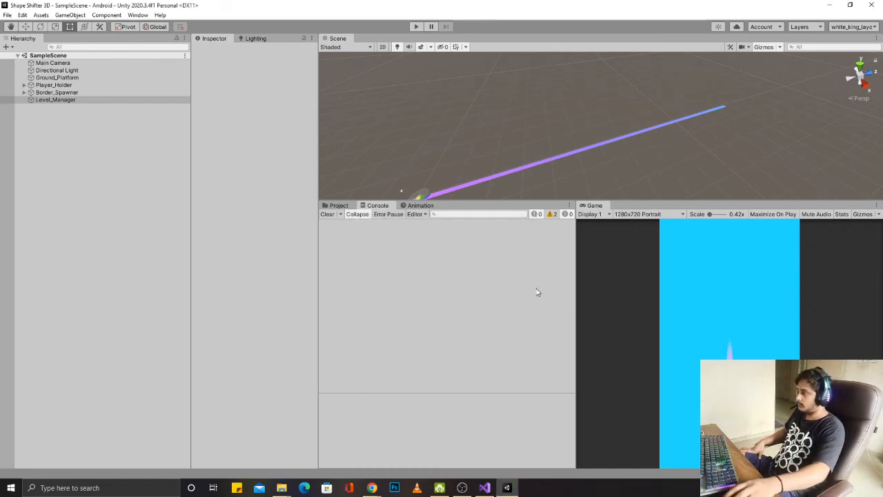
left_click_drag(576, 283, 365, 301)
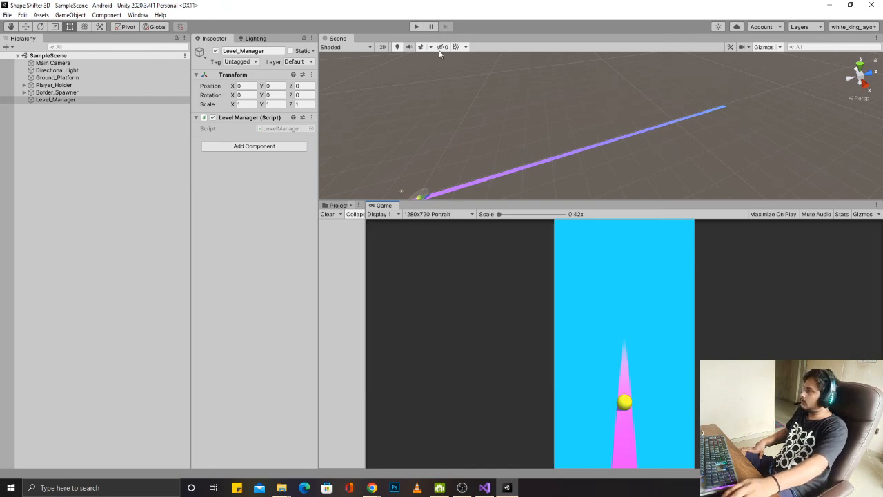
left_click(417, 26)
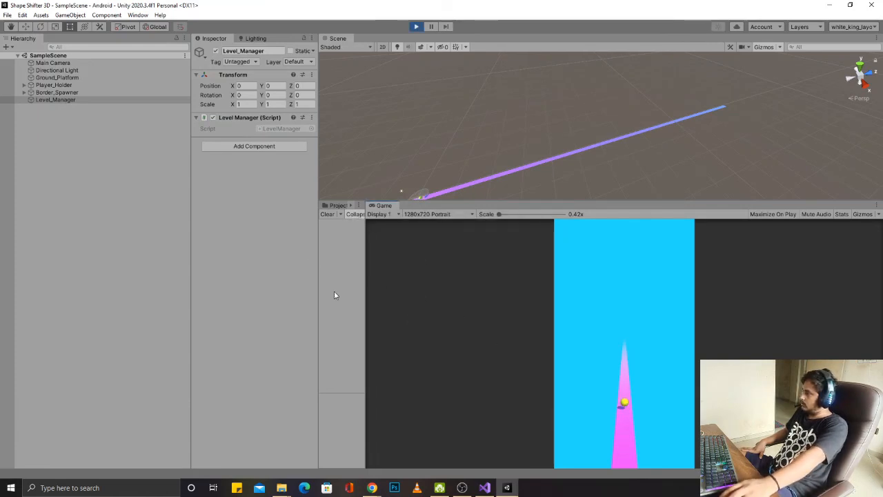
Step: Play-test by starting the game and switching between cube and sphere through the borders until a wrong shape collides, and stop it
left_click(625, 322)
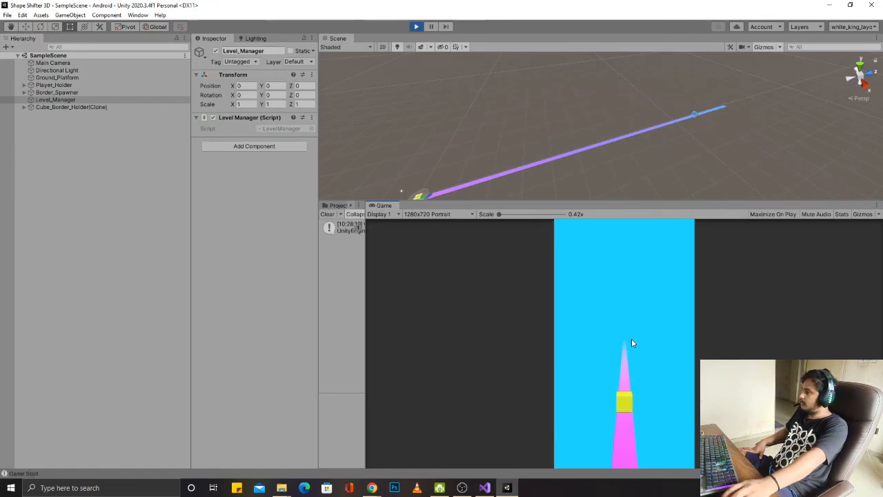
left_click(637, 341)
left_click(634, 347)
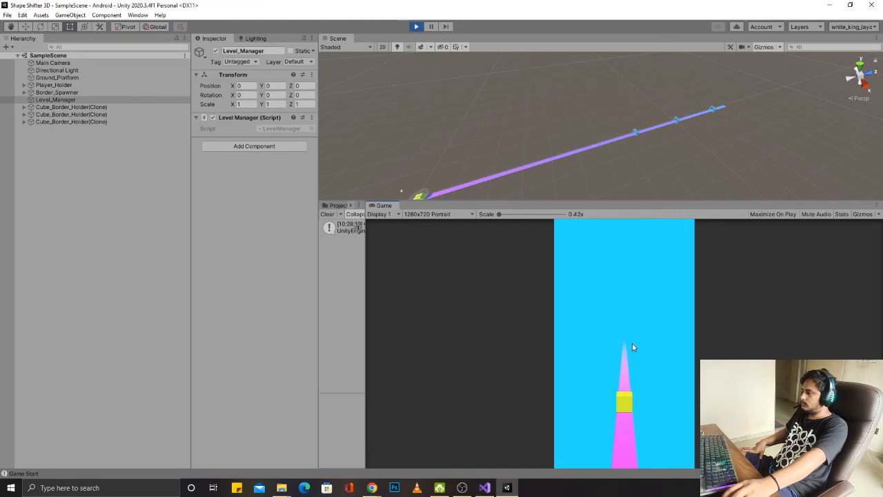
left_click(632, 347)
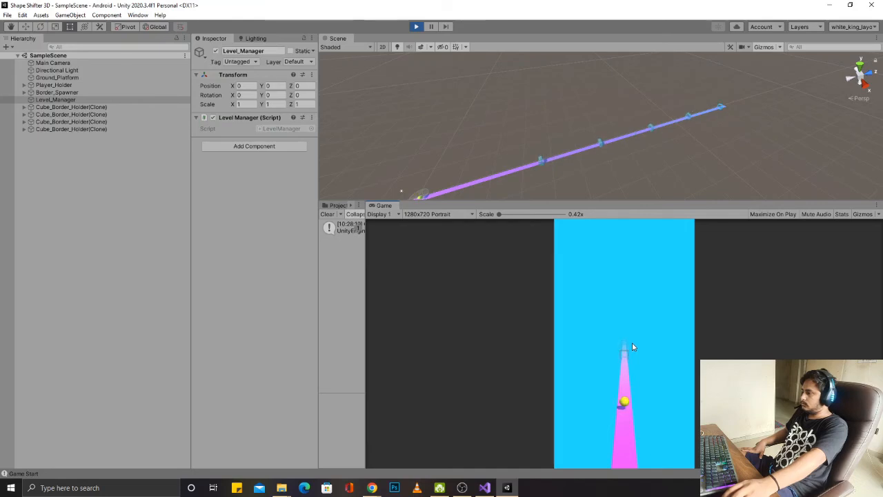
left_click(634, 347)
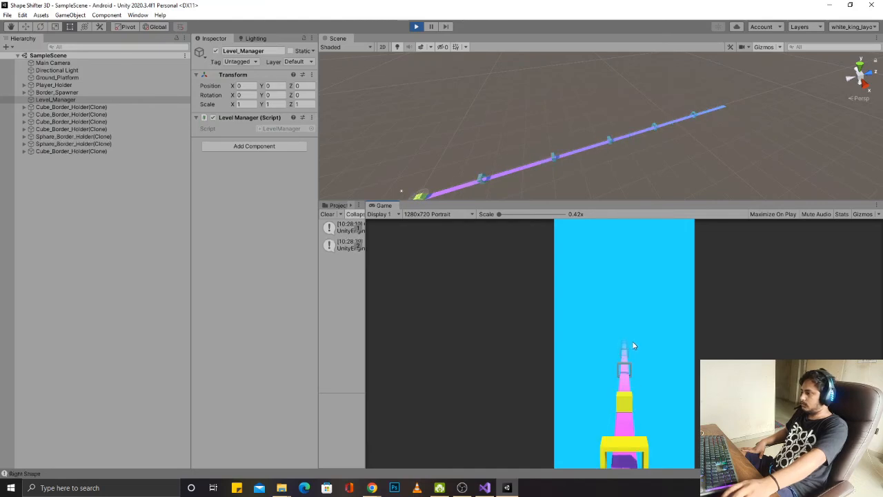
left_click(652, 372)
left_click(652, 372)
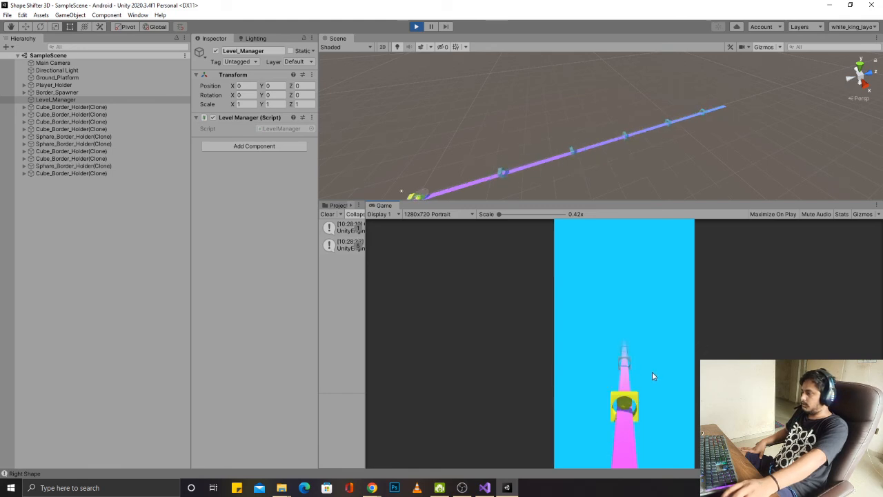
left_click(652, 370)
left_click(652, 373)
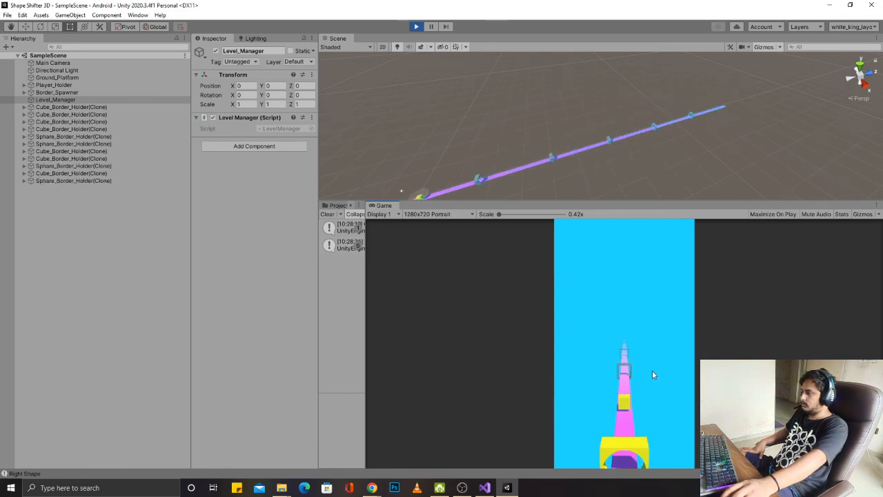
left_click(652, 372)
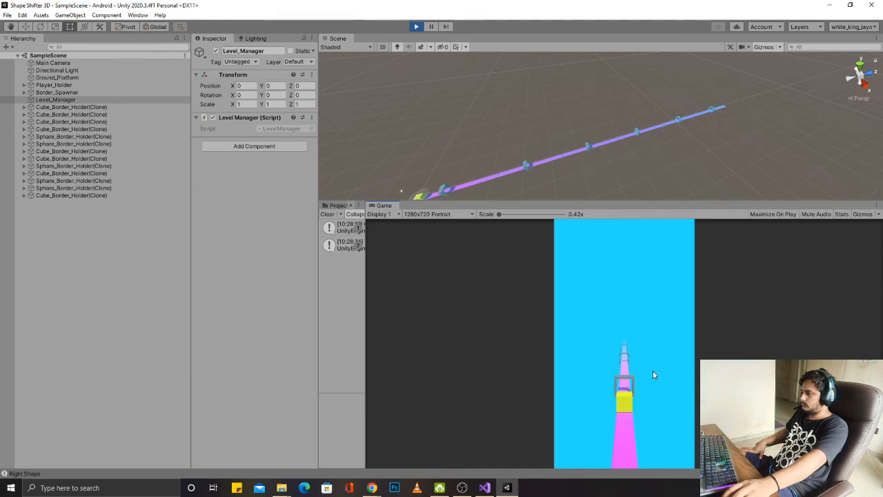
left_click(652, 375)
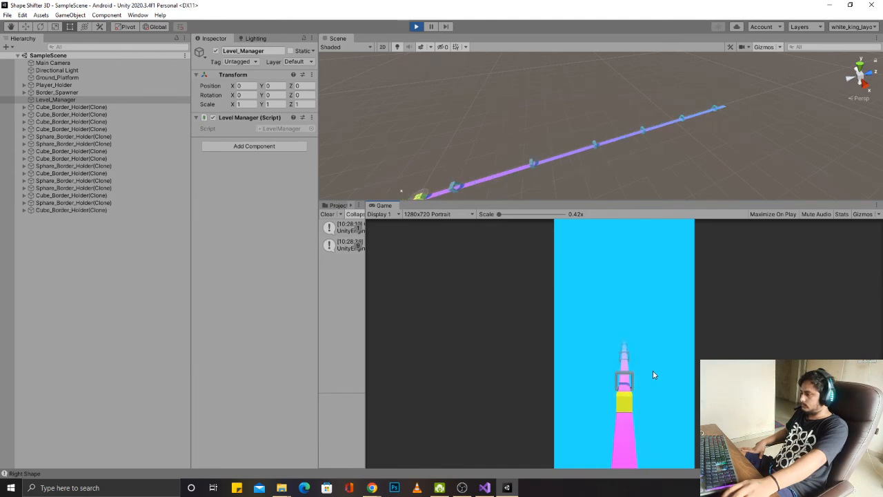
left_click(653, 373)
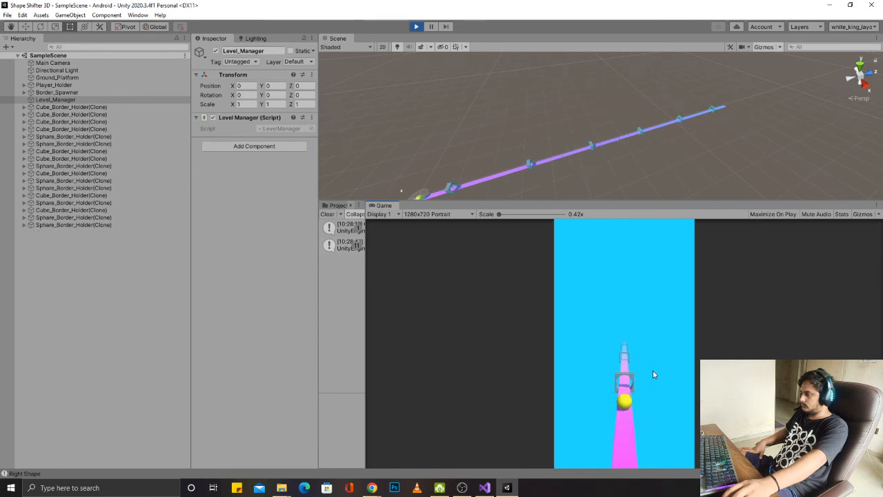
left_click(653, 372)
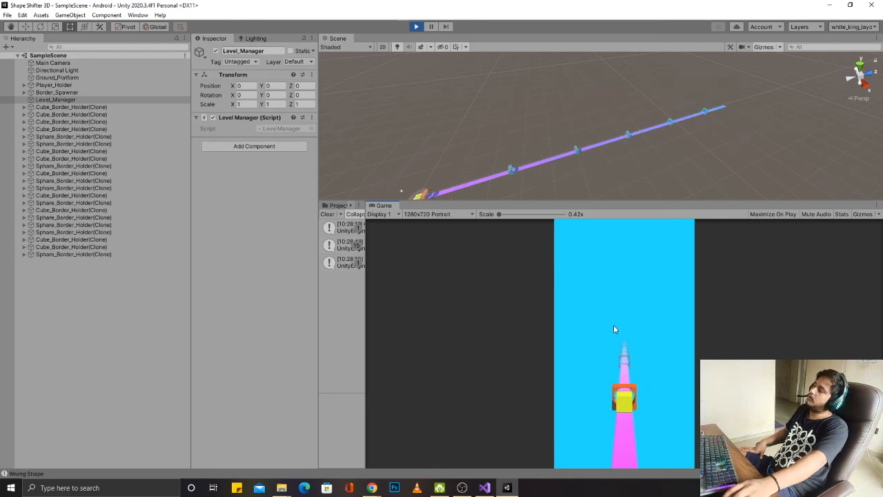
left_click(416, 26)
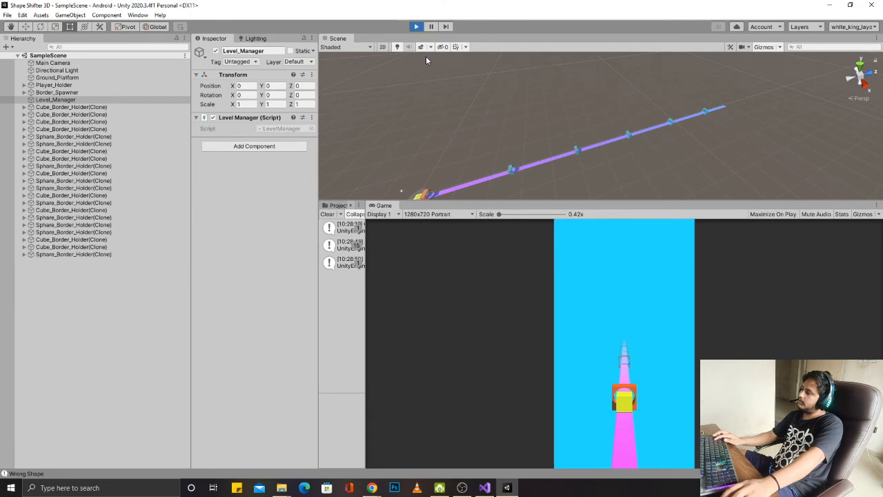
Step: Show the Project assets, shrink the Game view to make room for them, and narrow the Hierarchy
left_click(335, 205)
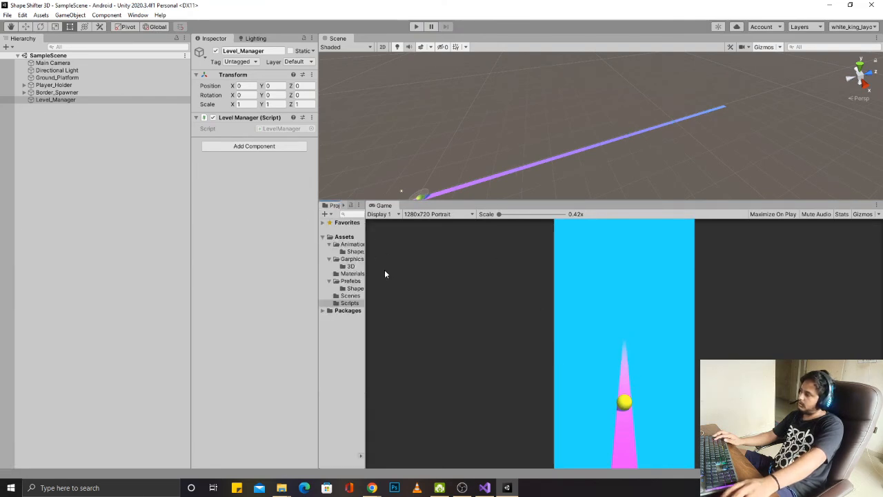
left_click_drag(367, 286, 561, 318)
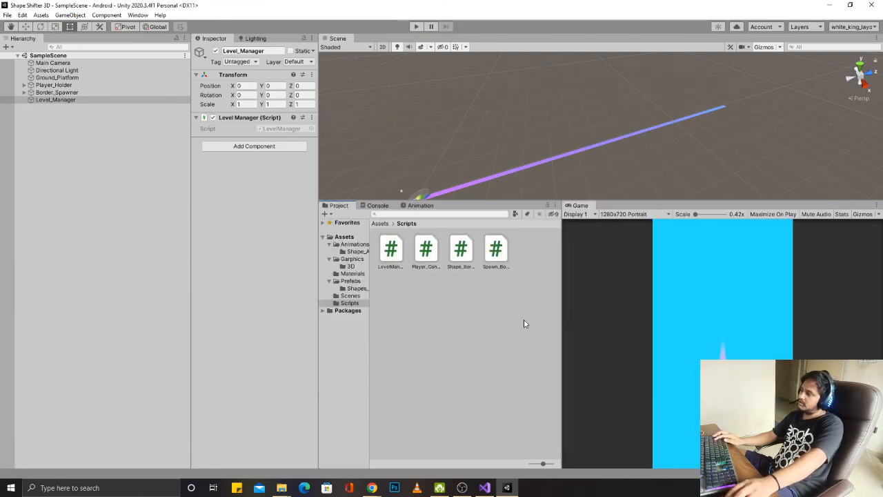
left_click_drag(320, 340, 326, 361)
left_click(292, 365)
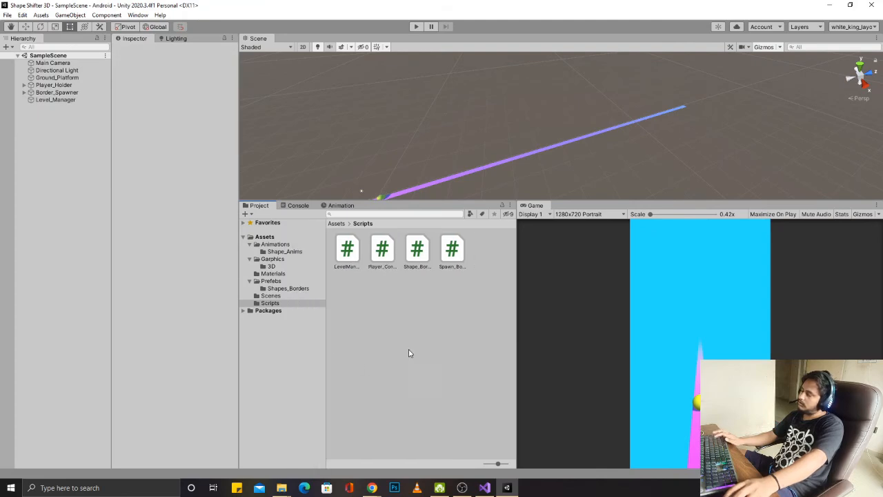
Step: Shorten Ground_Platform at its camera end to a Z scale of about 10.92 and save the scene
middle_click_drag(581, 158, 730, 127)
left_click_drag(730, 127, 584, 129, "alt")
middle_click_drag(584, 130, 648, 155)
left_click(425, 131)
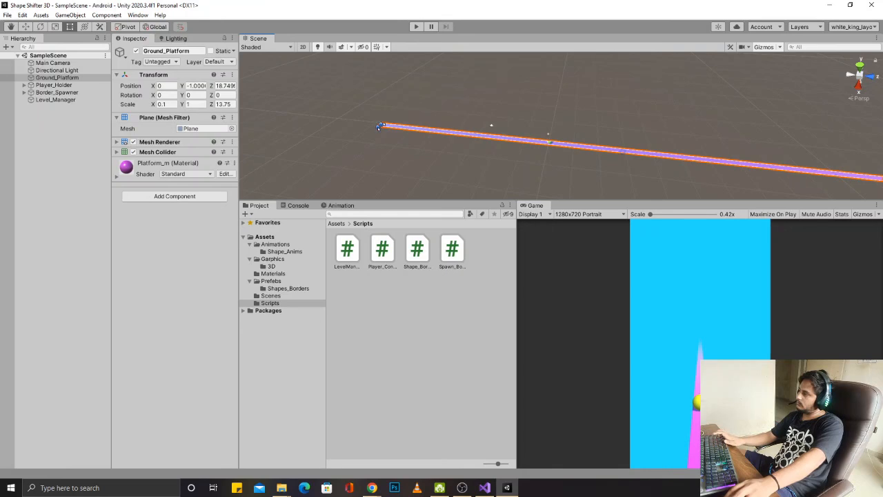
left_click_drag(379, 126, 469, 136)
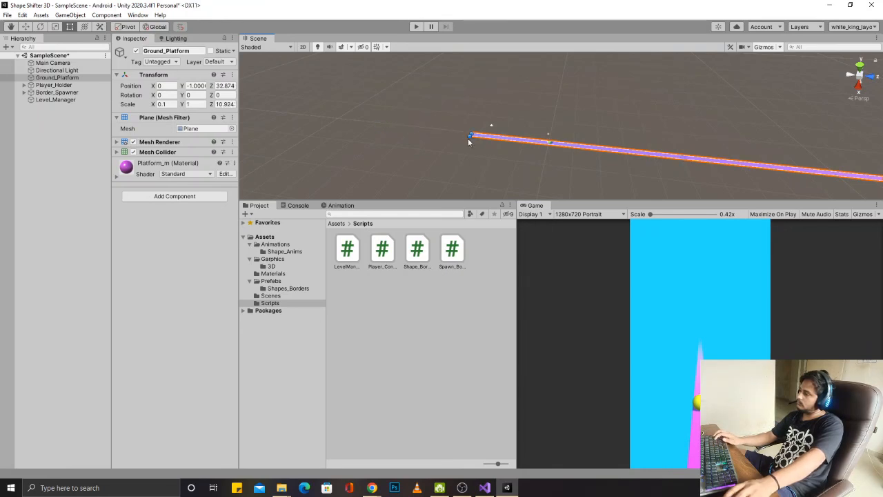
left_click(37, 125)
Step: Create a 3D Cube as a child of Main Camera
right_click(38, 125)
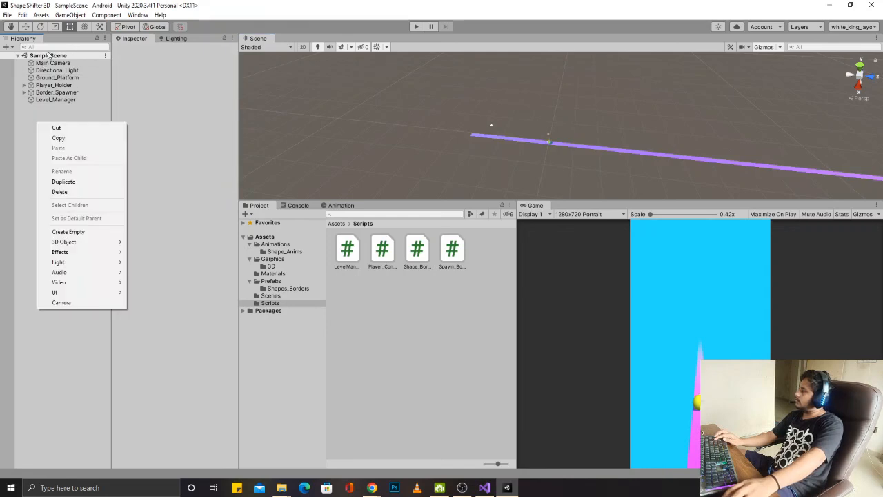
left_click(46, 64)
right_click(93, 284)
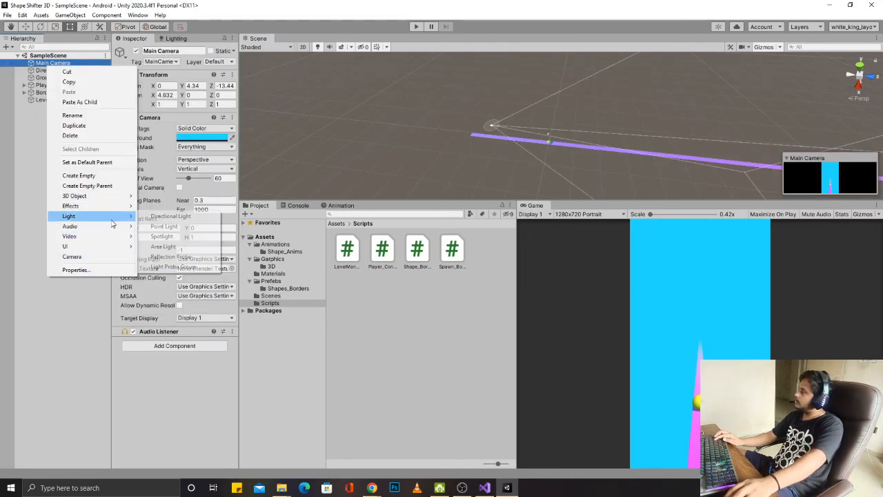
mouse_move(118, 196)
left_click(150, 196)
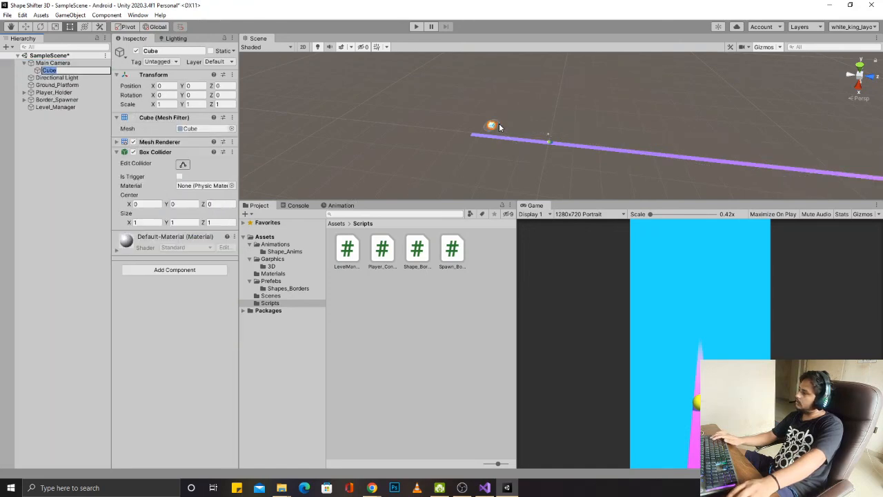
Step: Undo the cube under Main Camera and create a 3D Cube at the scene's root instead
key("ctrl+z")
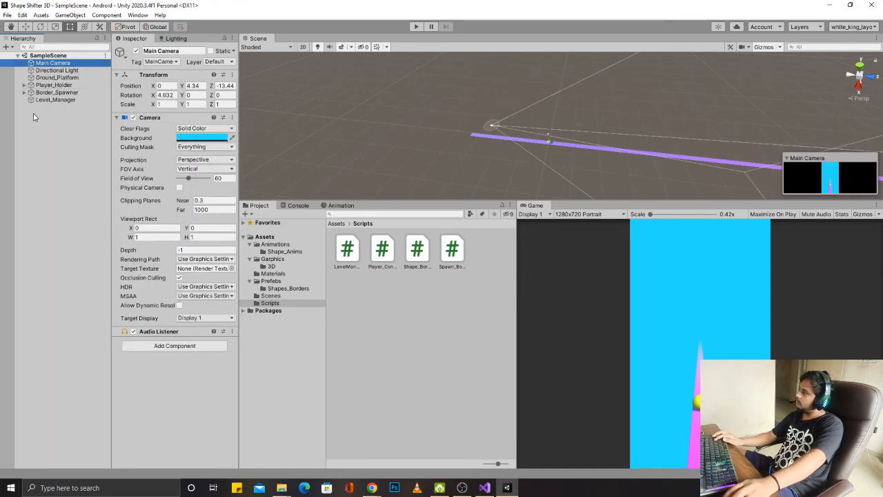
left_click(45, 114)
right_click(44, 114)
mouse_move(121, 230)
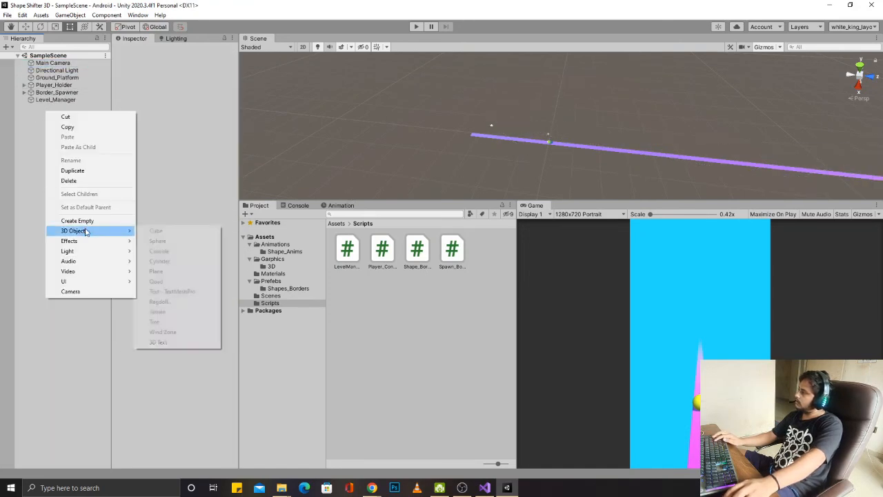
left_click(153, 230)
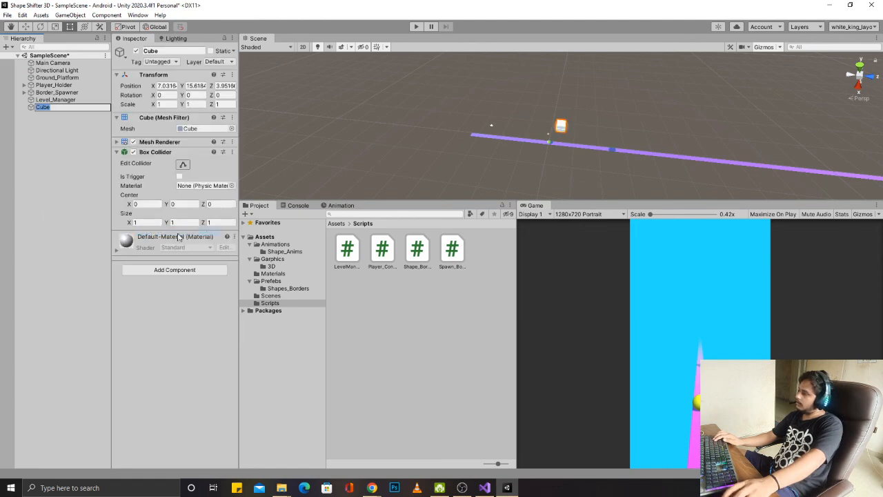
Step: Set the new cube's position to 0, 0, 0
left_click(170, 77)
left_click(167, 84)
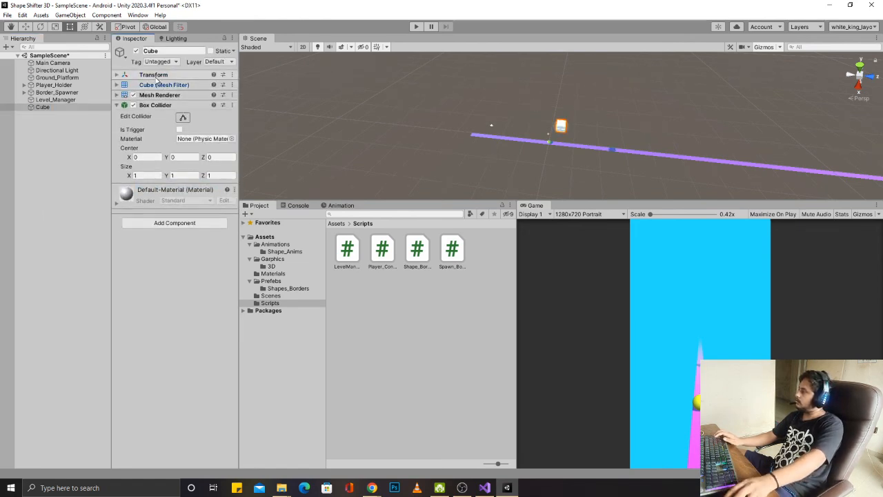
left_click(158, 77)
left_click(170, 86)
type("0")
key("Tab")
type("0")
key("Tab")
type("0")
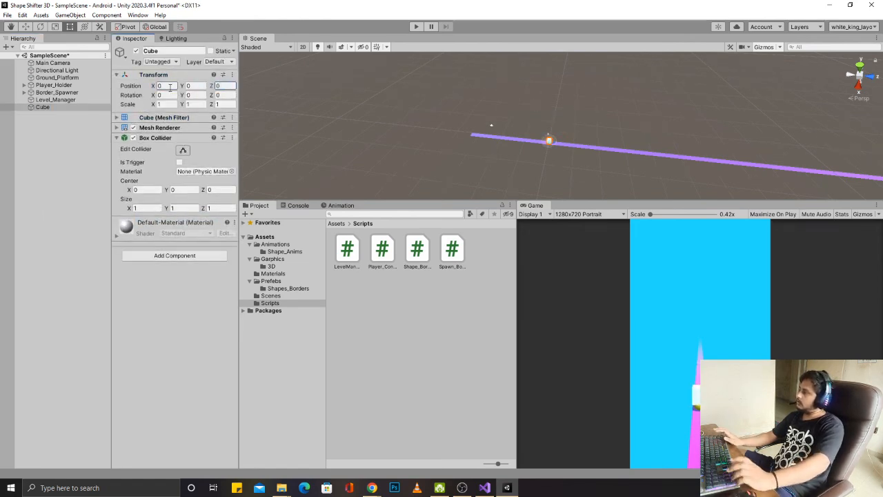
Step: Move the cube to the platform's camera end at about 0, -1, -21.6, scale it to about 5.88 × 2.25 × 1.42, and save the scene
type("w")
left_click_drag(584, 144, 483, 129)
key("e")
key("r")
left_click_drag(444, 173, 420, 220)
left_click_drag(445, 110, 457, 117)
key("w")
key("ctrl+s")
left_click(161, 62)
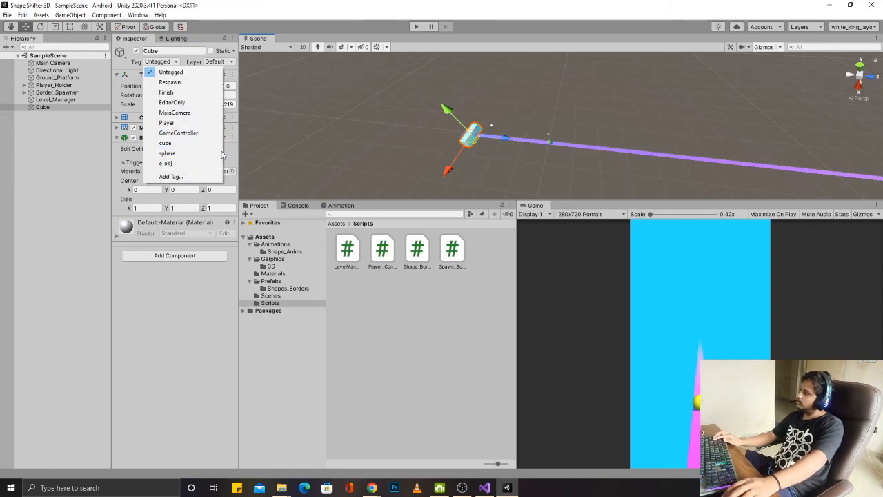
left_click(526, 142)
Step: Remove the Mesh Collider component from Ground_Platform
left_click(528, 142)
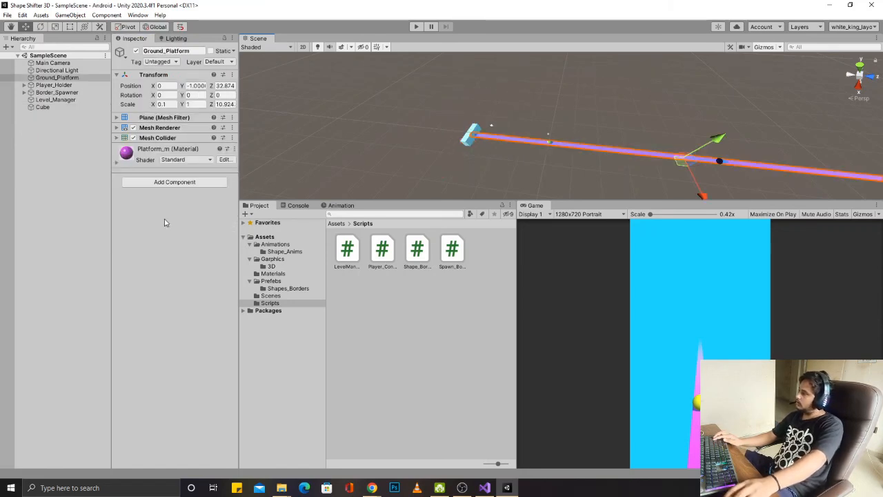
left_click(232, 137)
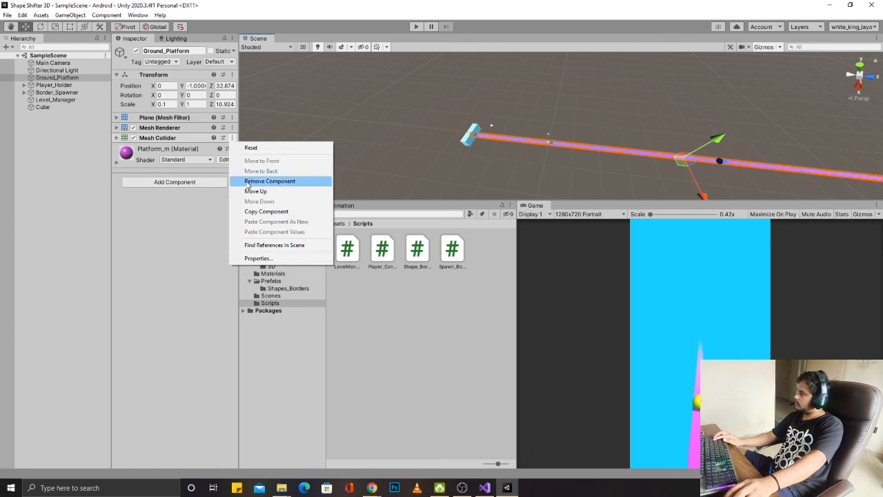
left_click(248, 182)
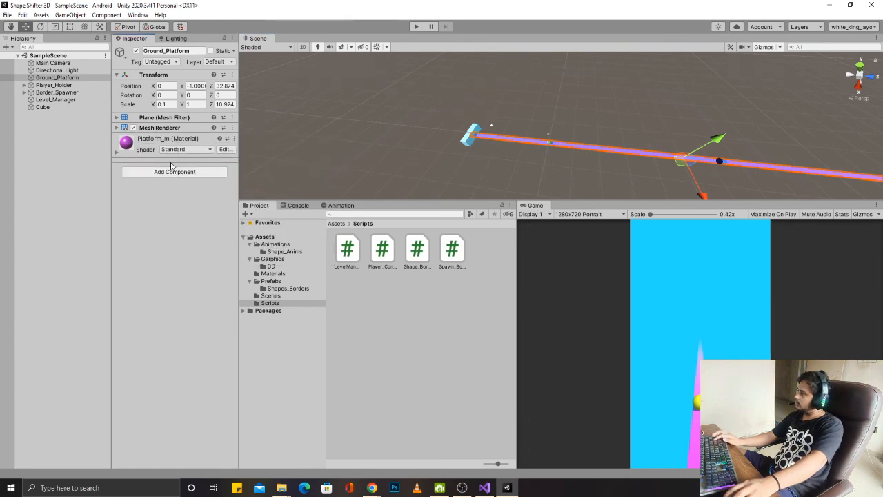
Step: Rename the cube at the platform's end as Destroyer
left_click(468, 141)
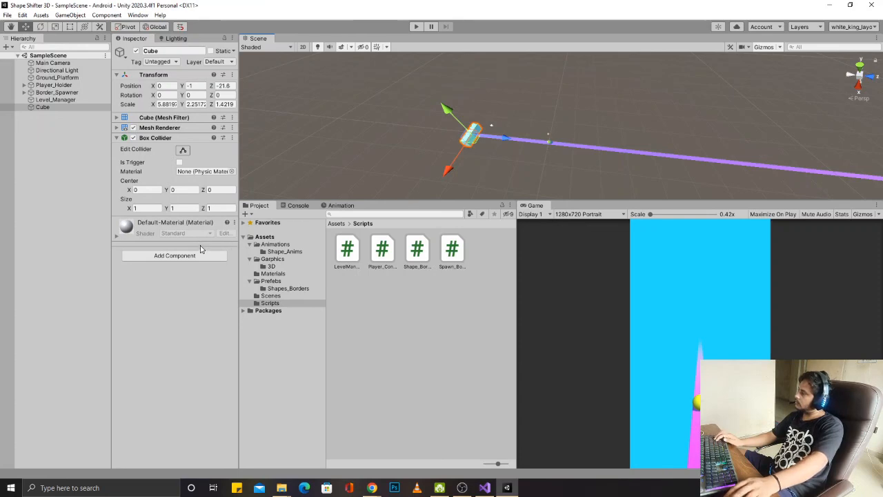
right_click(423, 353)
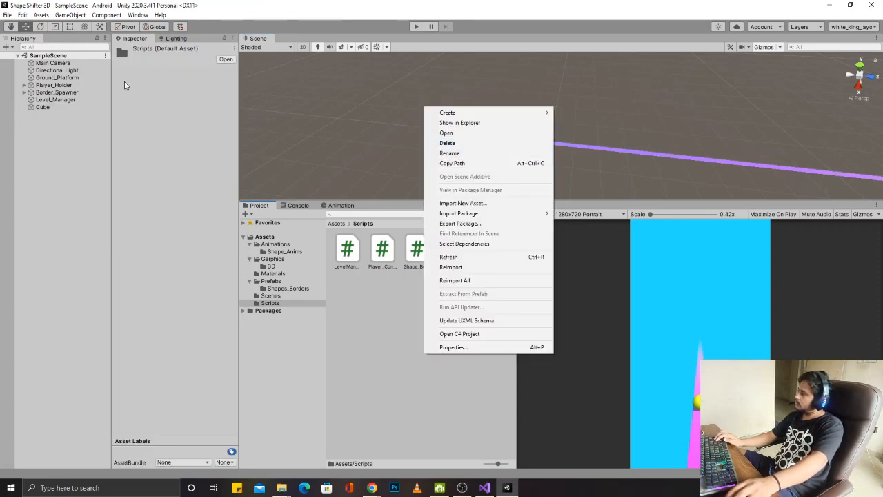
left_click(43, 107)
key("F2")
type("De")
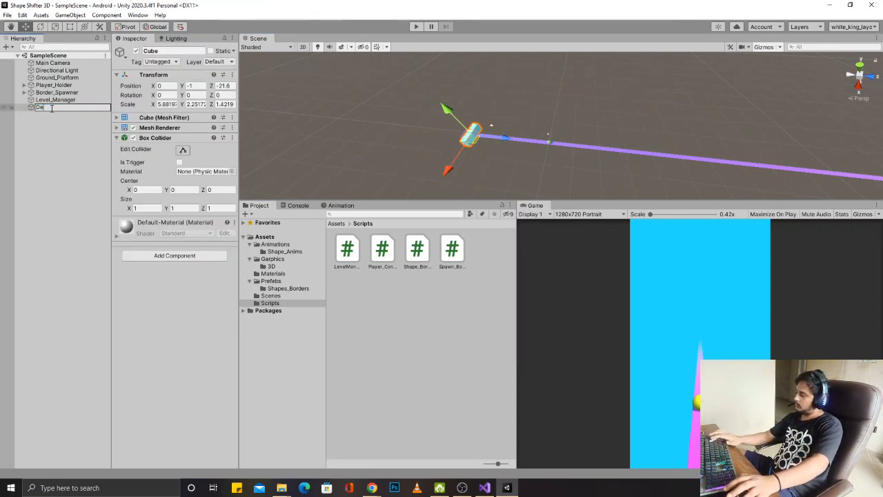
type("stroyer")
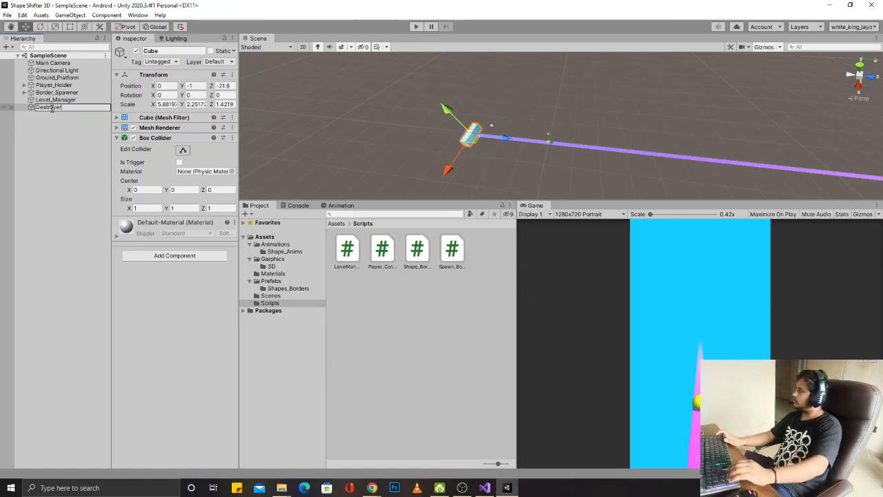
key("Return")
Step: Make Destroyer a child of Main Camera, enable Is Trigger on its Box Collider and save the scene
left_click_drag(48, 107, 53, 63)
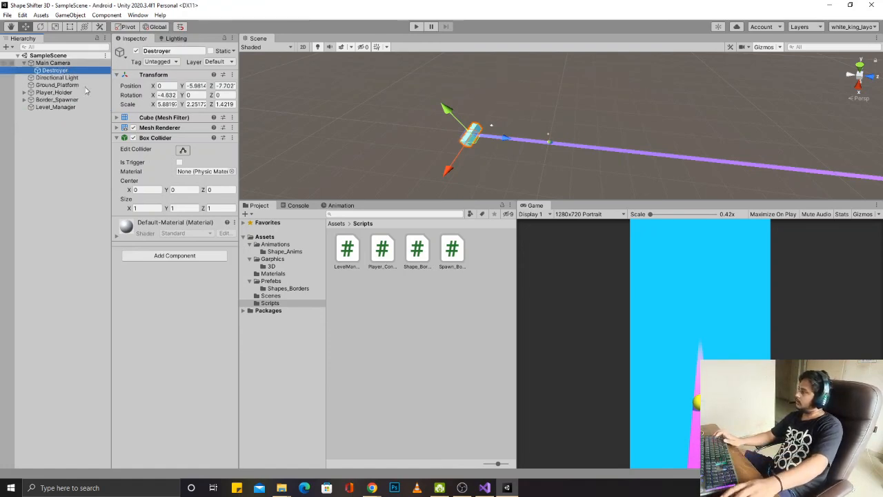
left_click(180, 162)
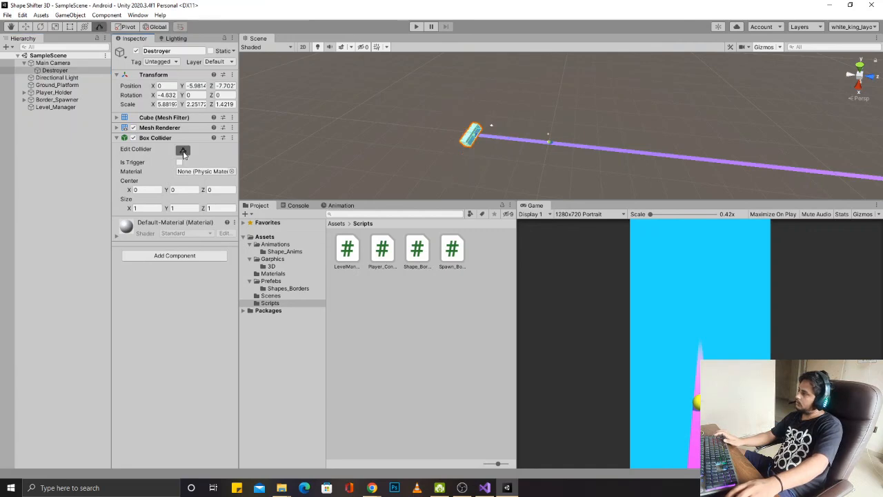
key("ctrl+s")
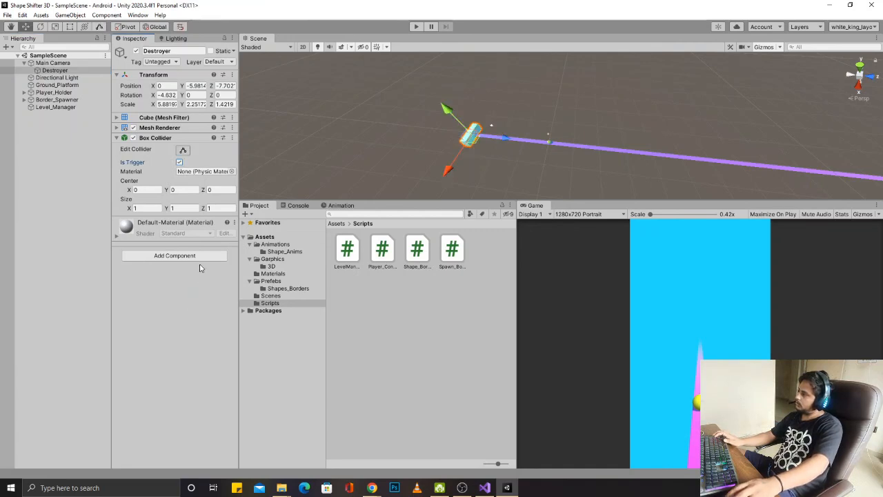
Step: Create a C# script named Destroyer in the Scripts folder
right_click(389, 354)
mouse_move(476, 111)
left_click(554, 118)
type("De")
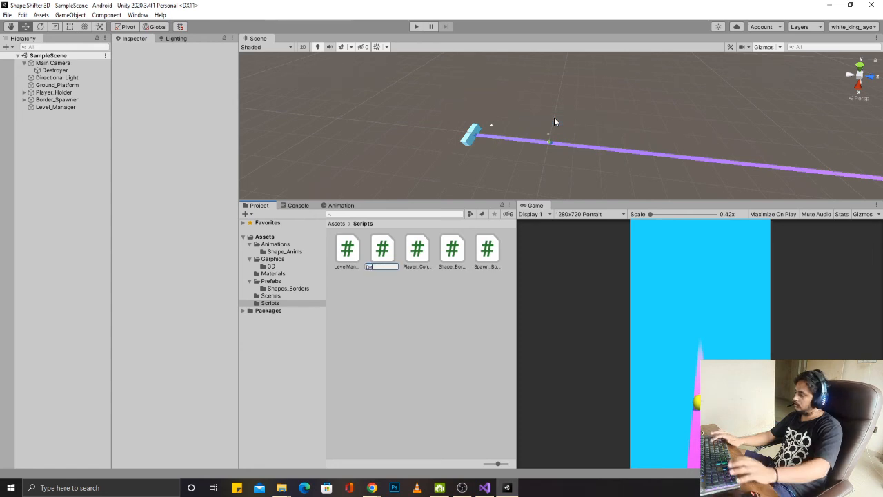
type("stroyer")
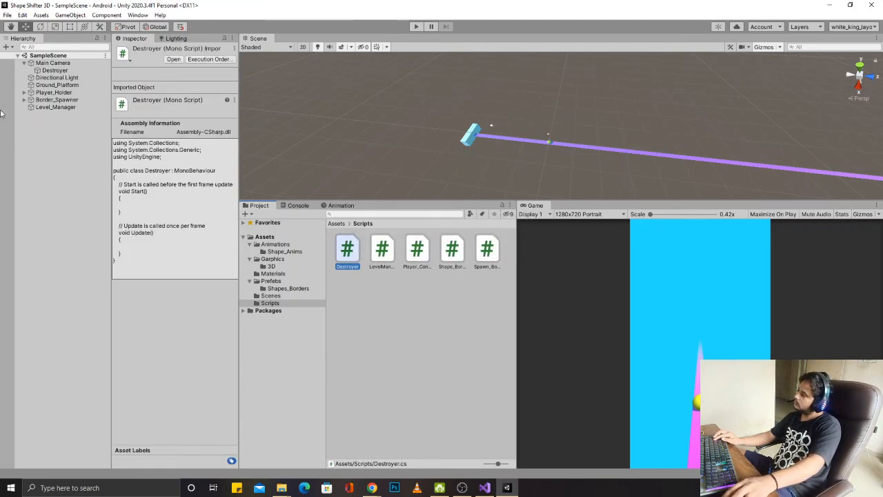
Step: Disable Is Trigger on the Destroyer object's Box Collider and attach the Destroyer script to the object
left_click(56, 107)
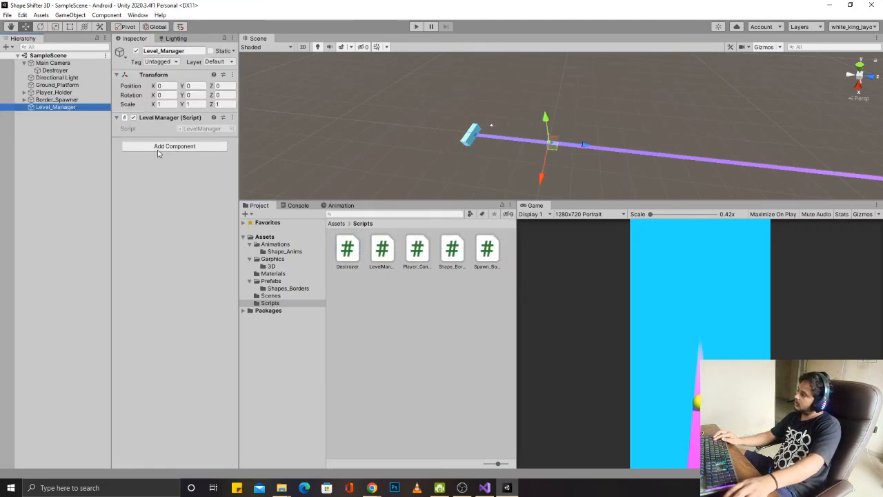
left_click(55, 70)
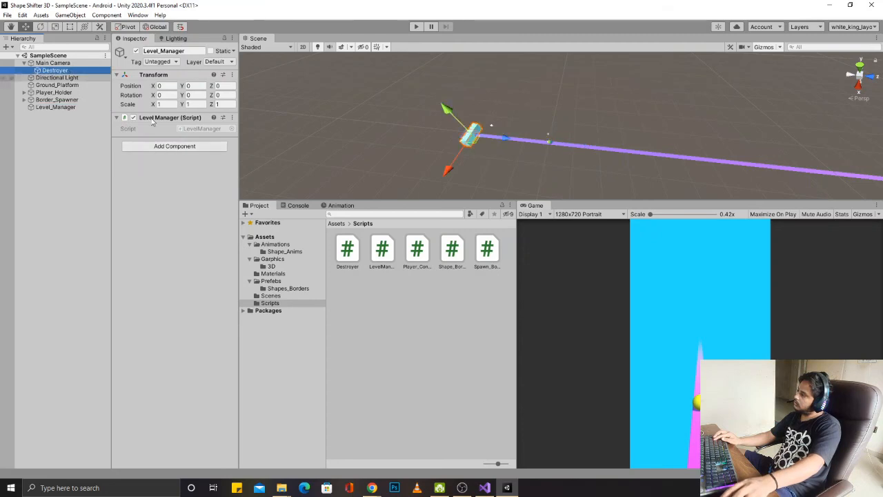
left_click(179, 162)
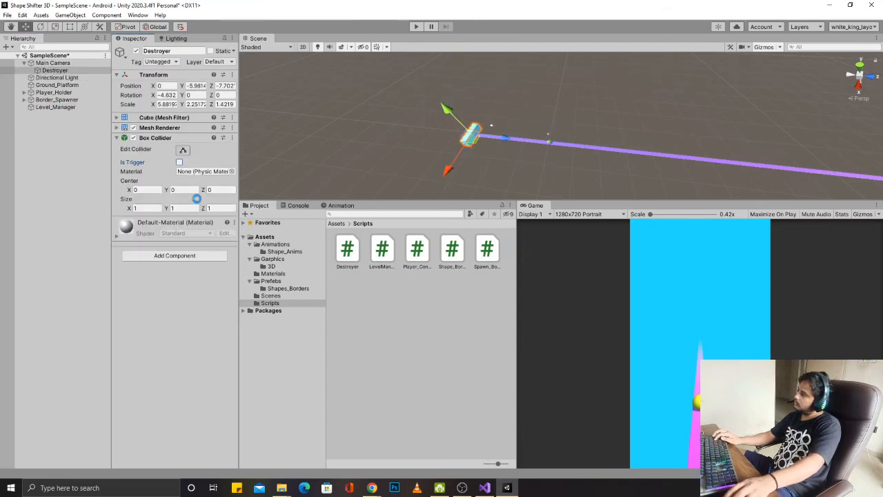
left_click_drag(347, 250, 192, 297)
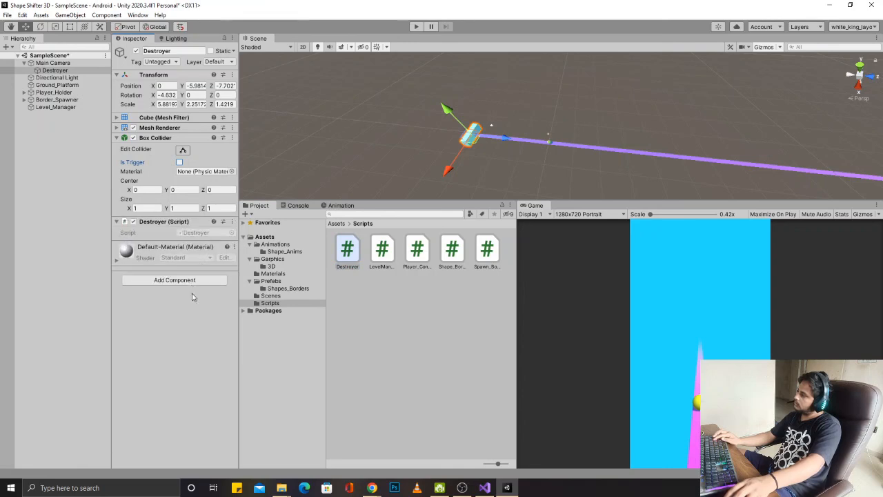
Step: Open the Destroyer script in Visual Studio and replace its Start and Update methods with an OnCollisionEnter(Collision collision) method
double_click(347, 249)
left_click_drag(104, 272, 93, 137)
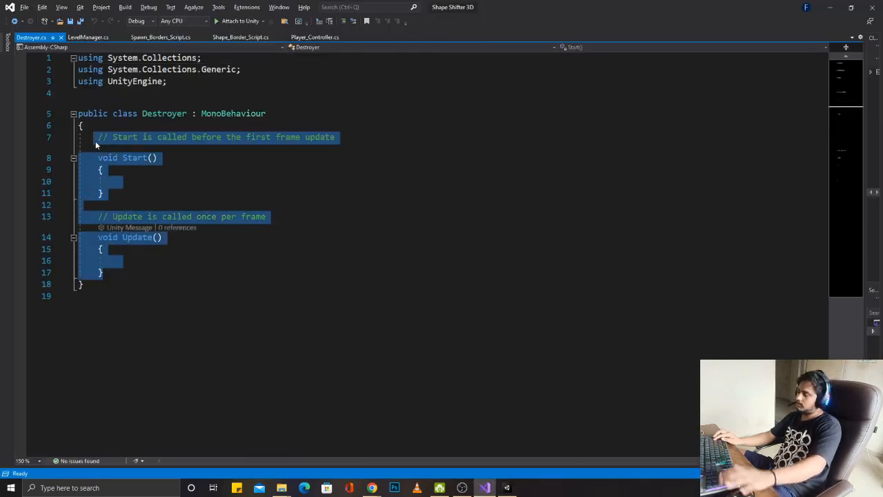
key("BackSpace")
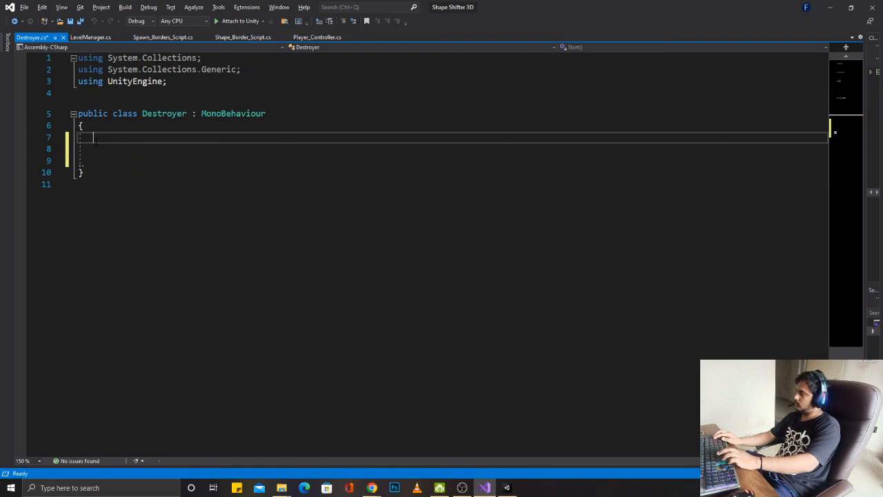
key("Return")
type("OnColl")
key("Return")
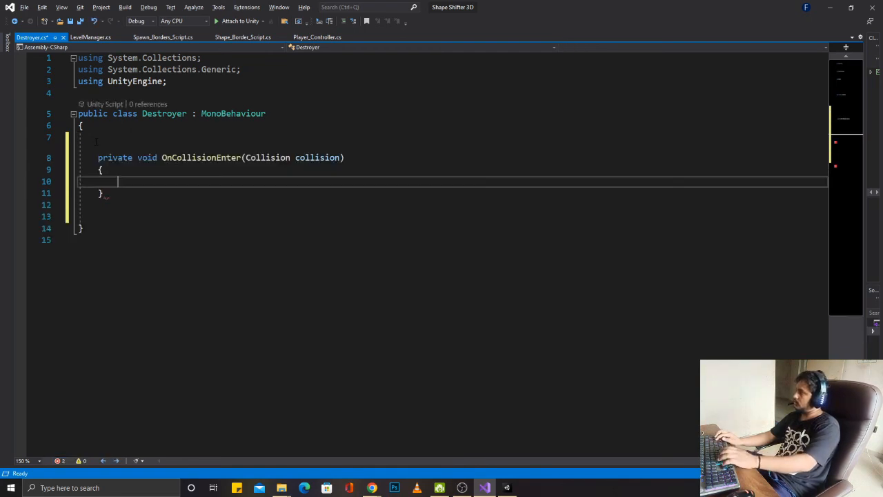
Step: Add Destroy(collision.gameObject); to the body of OnCollisionEnter and save the script
type("Dest")
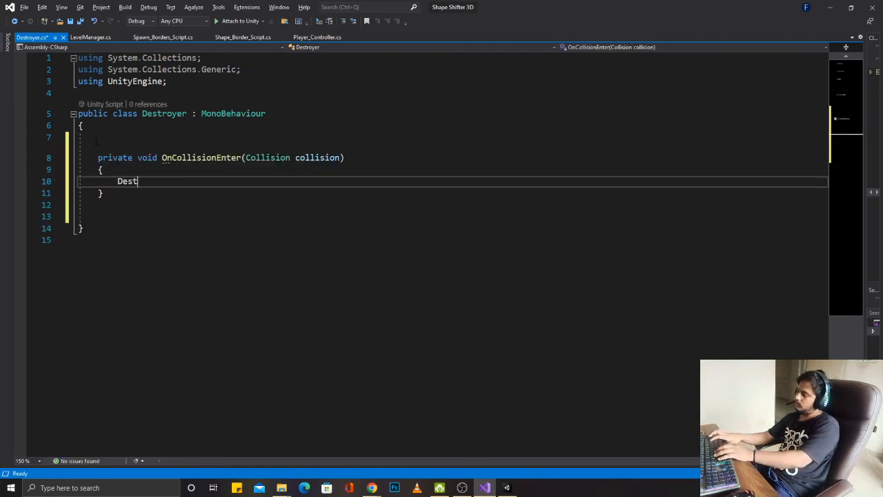
type("rou")
key("Return")
type("()")
key("BackSpace")
key("BackSpace")
key("BackSpace")
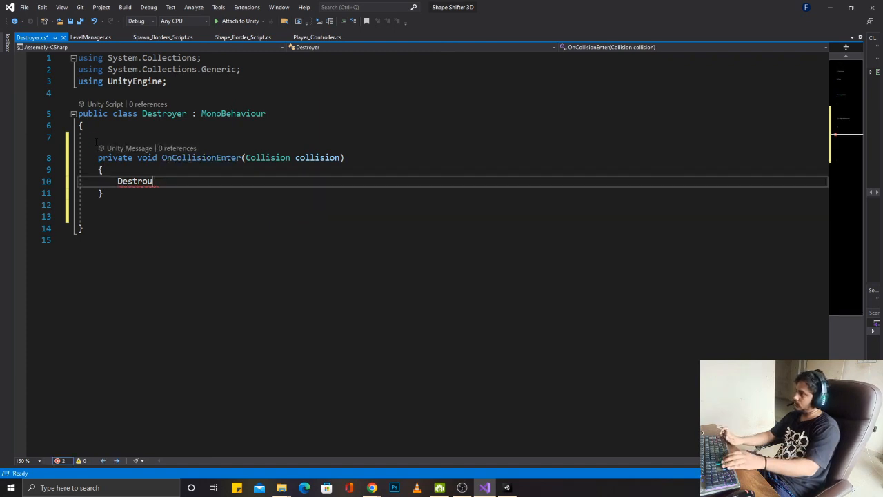
key("ctrl+BackSpace")
type("Des")
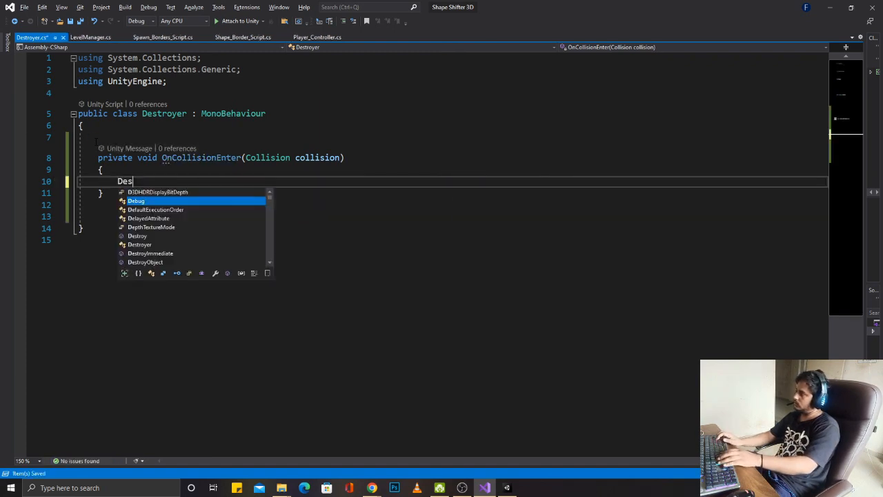
type("troy(o")
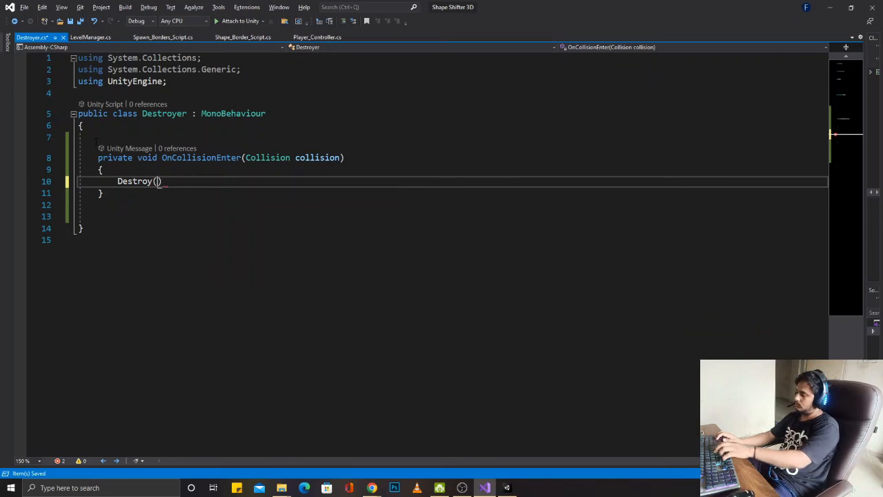
key("BackSpace")
type("collision.gameObject)l")
key("BackSpace")
type(";")
key("ctrl+s")
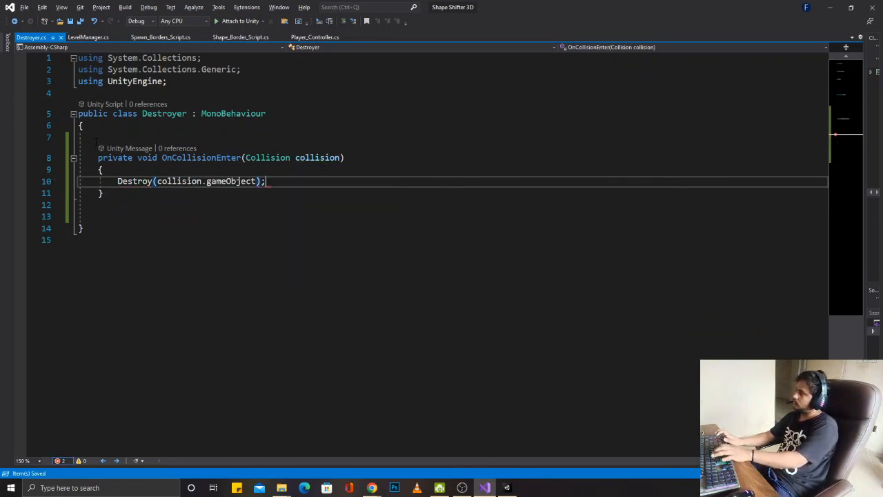
Step: Switch back to Unity, select the Destroyer object and save the scene
key("alt+Tab")
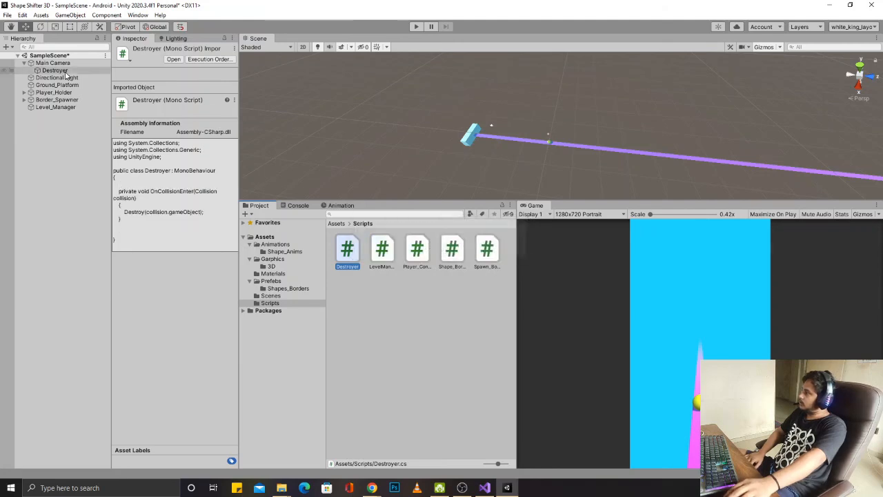
left_click(66, 72)
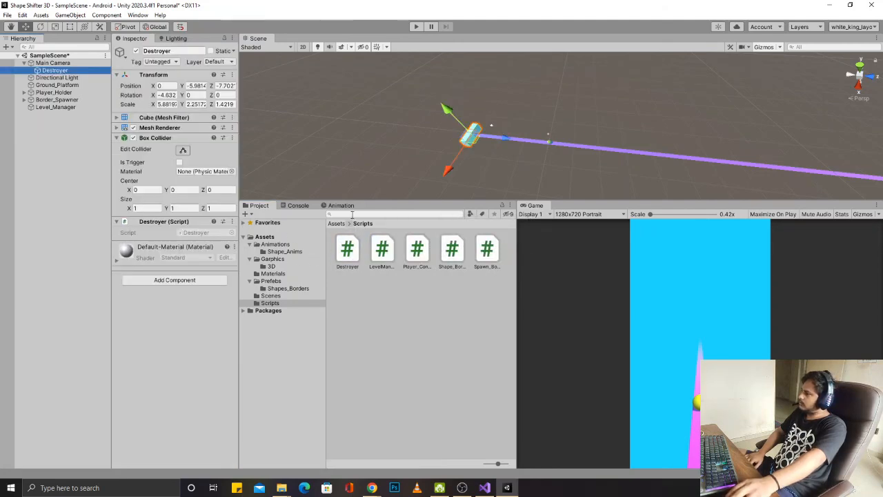
key("ctrl+s")
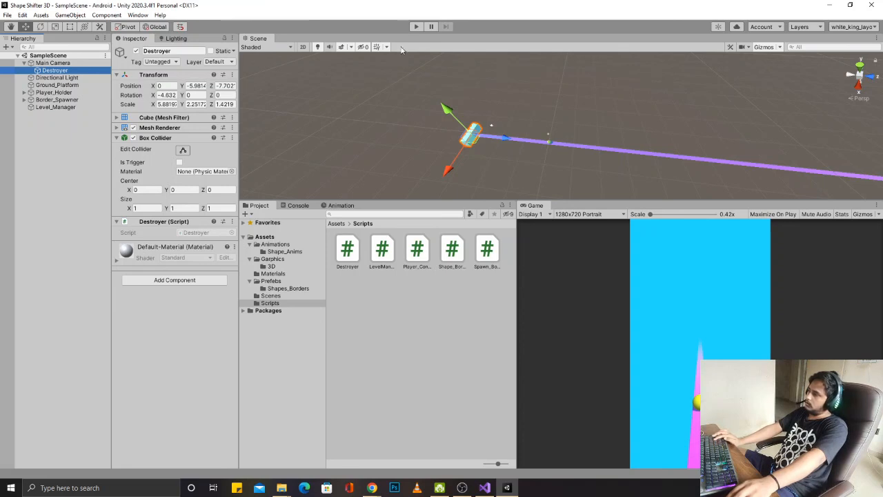
Step: Widen the Game view and play-test the game, switching the player's shape as borders approach the Destroyer, and stop playback
left_click(416, 28)
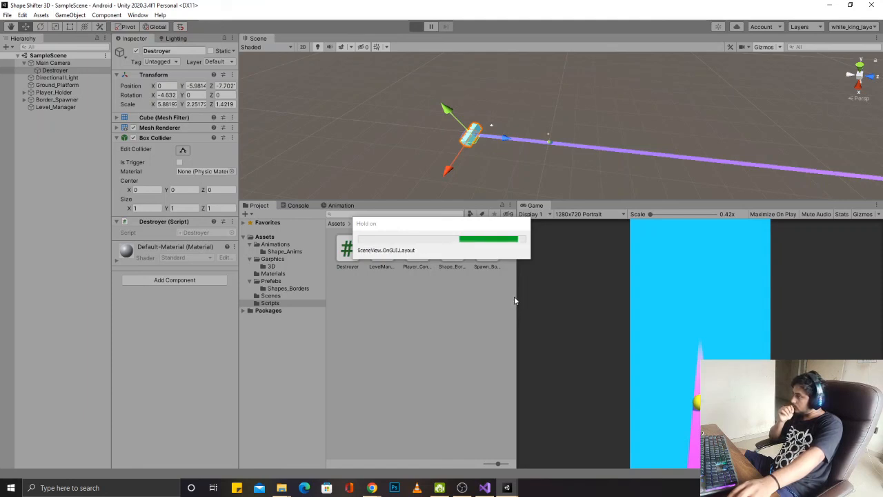
left_click_drag(516, 301, 345, 301)
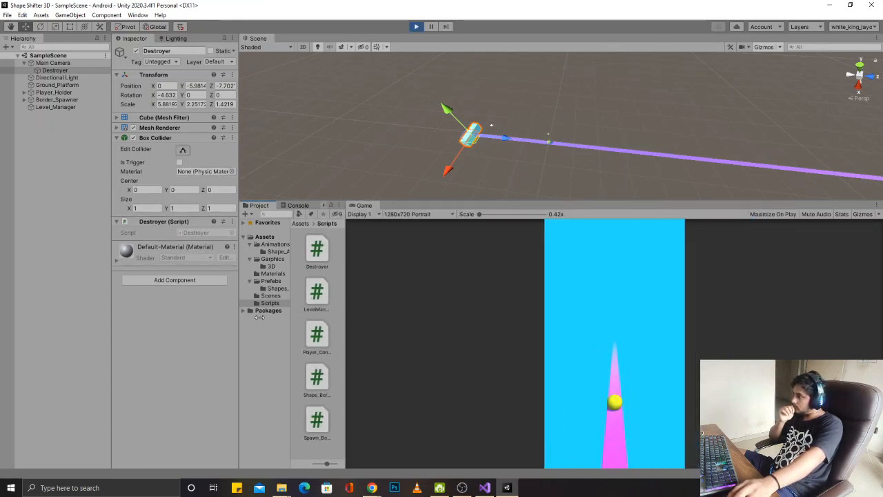
left_click(648, 390)
left_click(633, 336)
left_click(635, 333)
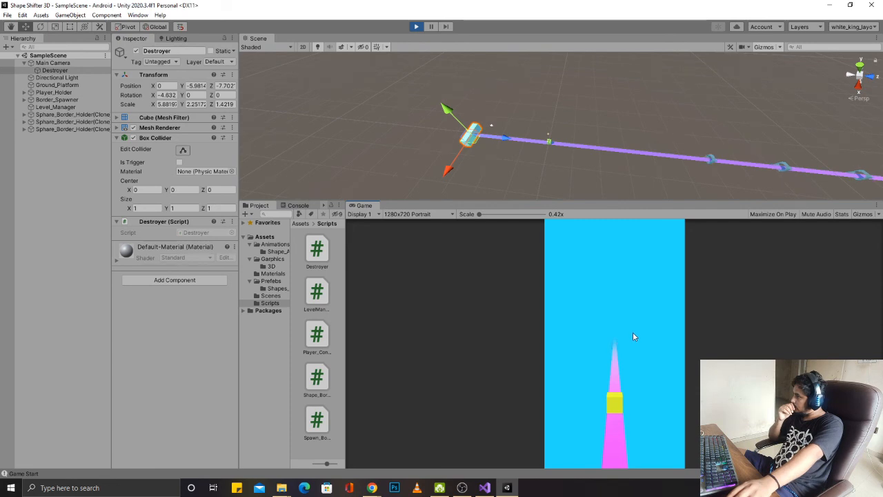
left_click(632, 334)
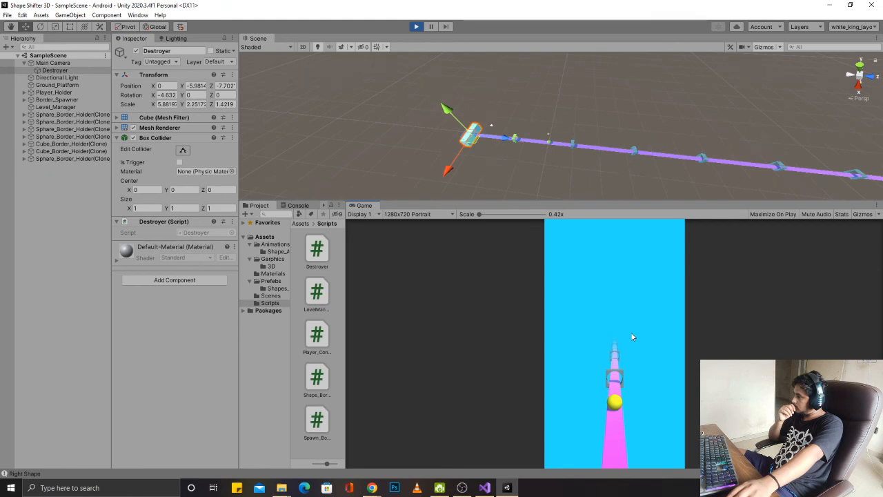
key("ctrl+p")
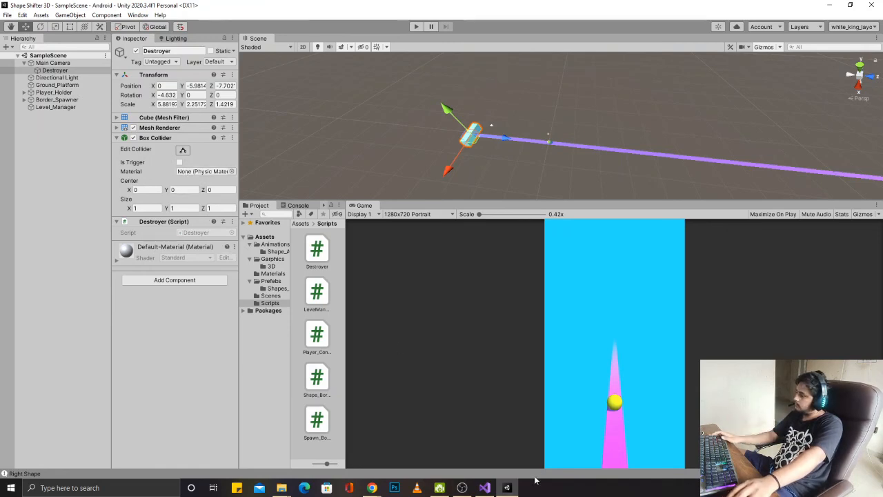
Step: Switch to Visual Studio and add an OnTriggerEnter(Collider other) method below OnCollisionEnter in the Destroyer script
left_click(484, 490)
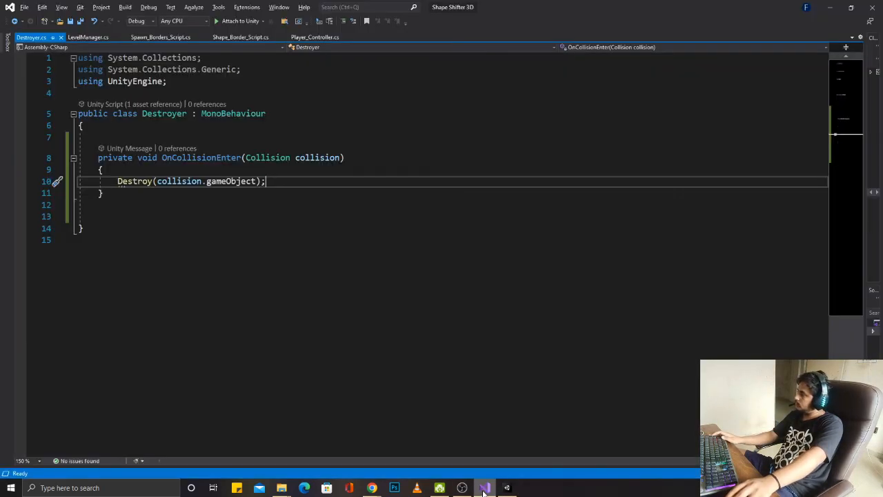
left_click(154, 203)
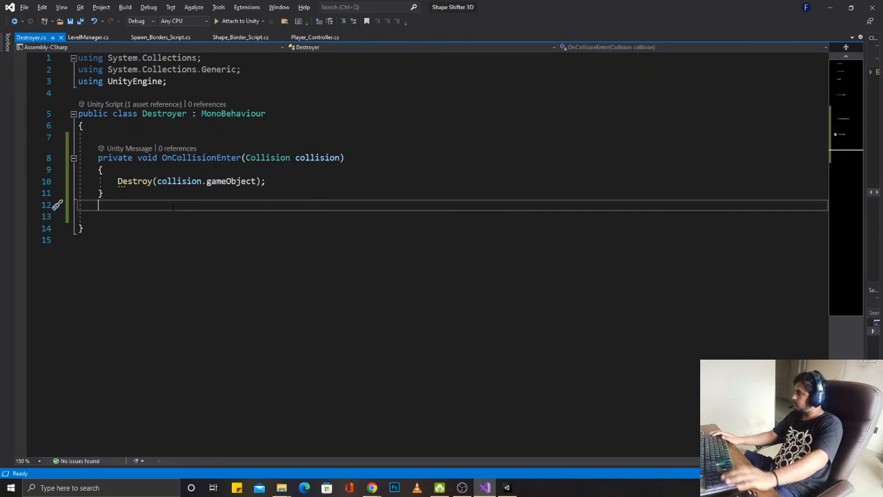
key("Return")
type("OnT")
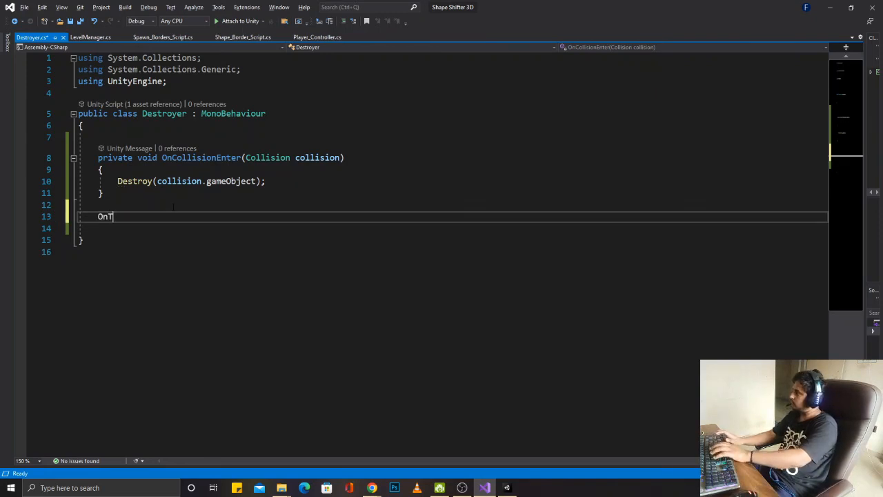
type("ri")
key("Tab")
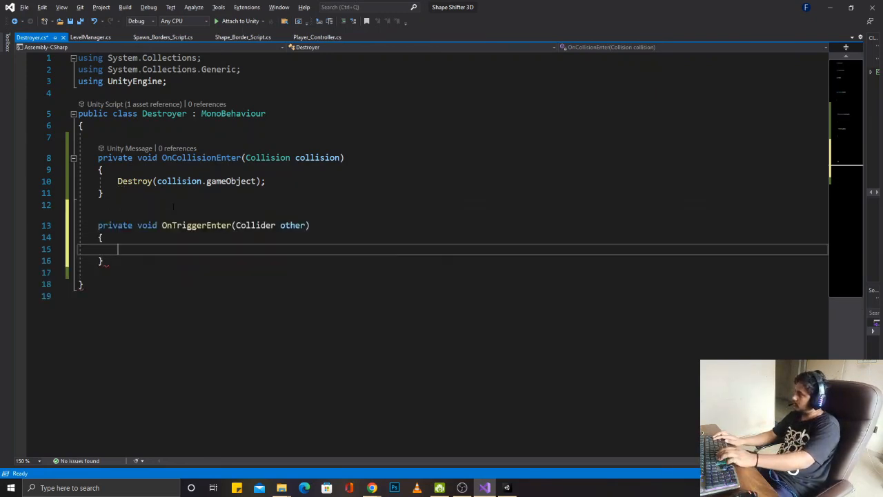
Step: Move the Destroy statement from OnCollisionEnter into OnTriggerEnter and change its argument to other.gameObject
key("Up")
key("Up")
key("Up")
key("Up")
key("shift+Up")
key("Home")
key("shift+End")
key("ctrl+x")
left_click(104, 261)
left_click(118, 249)
key("ctrl+v")
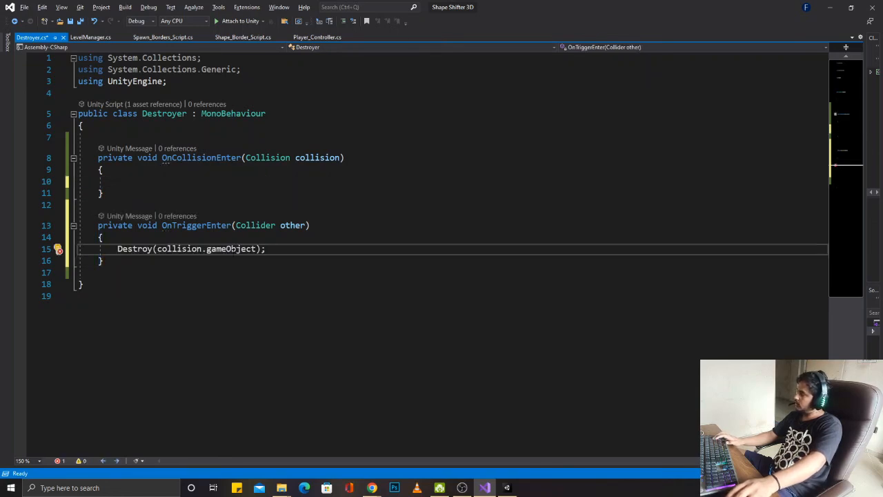
double_click(293, 225)
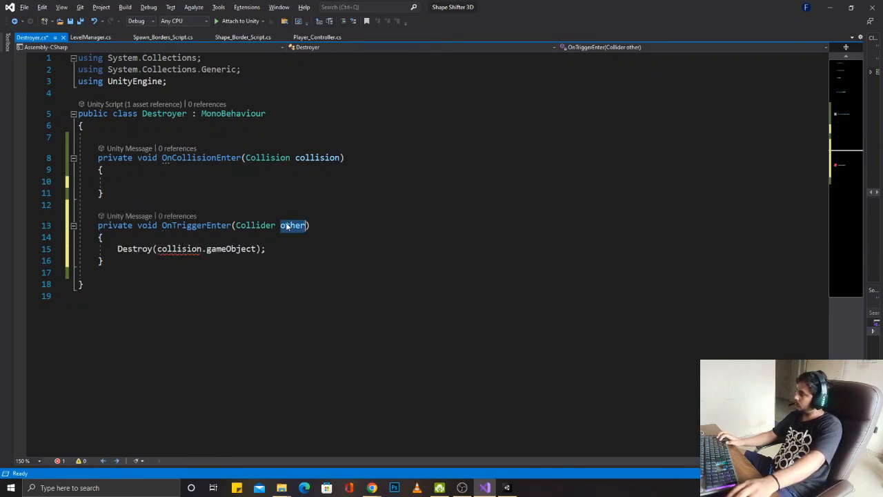
double_click(174, 251)
key("ctrl+v")
Step: Delete the empty OnCollisionEnter method, save the Destroyer script and switch back to Unity
left_click_drag(118, 182, 96, 156)
left_click(104, 194)
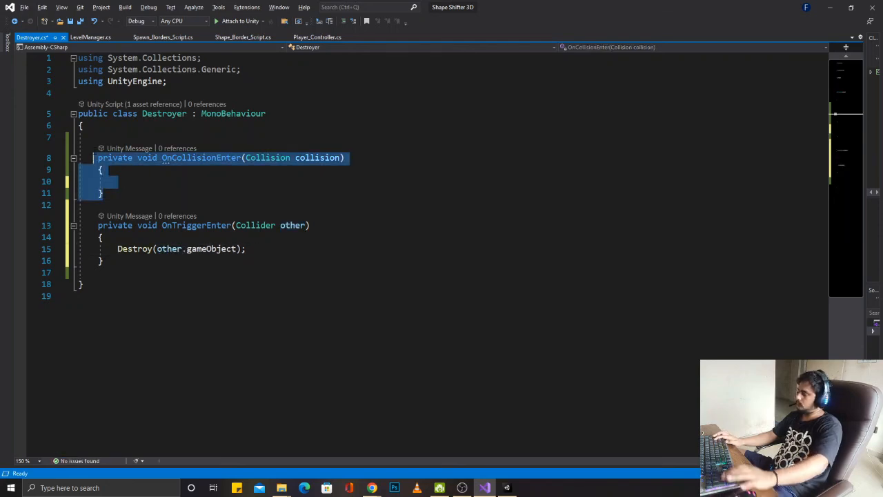
key("BackSpace")
key("ctrl+s")
key("alt+Tab")
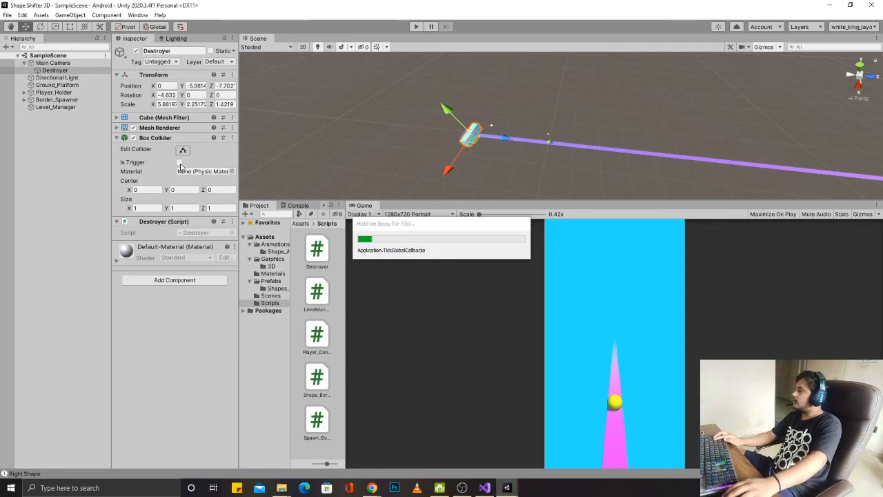
Step: Enable Is Trigger on the Destroyer's Box Collider and add a Rigidbody component to the object
left_click(179, 163)
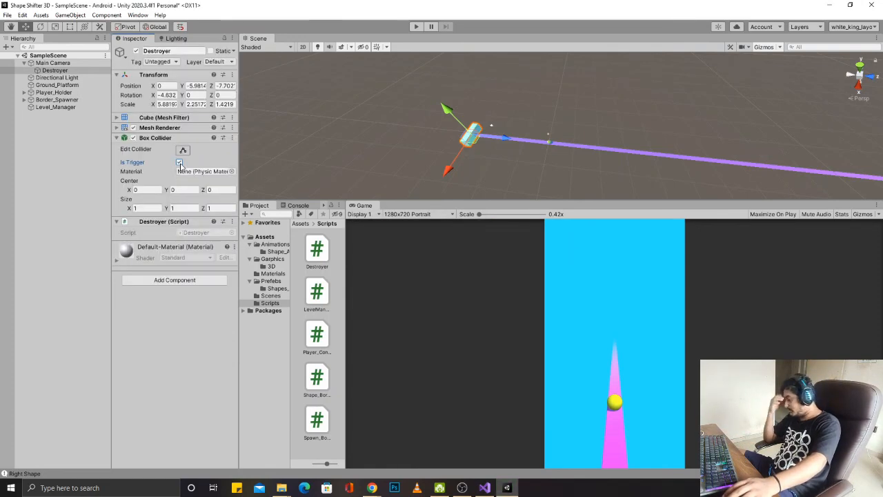
left_click(187, 280)
type("R")
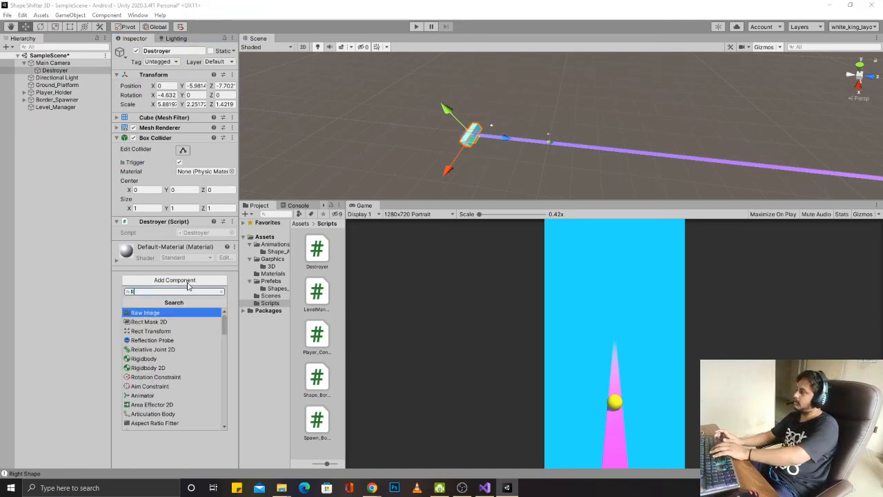
key("BackSpace")
type("Ri")
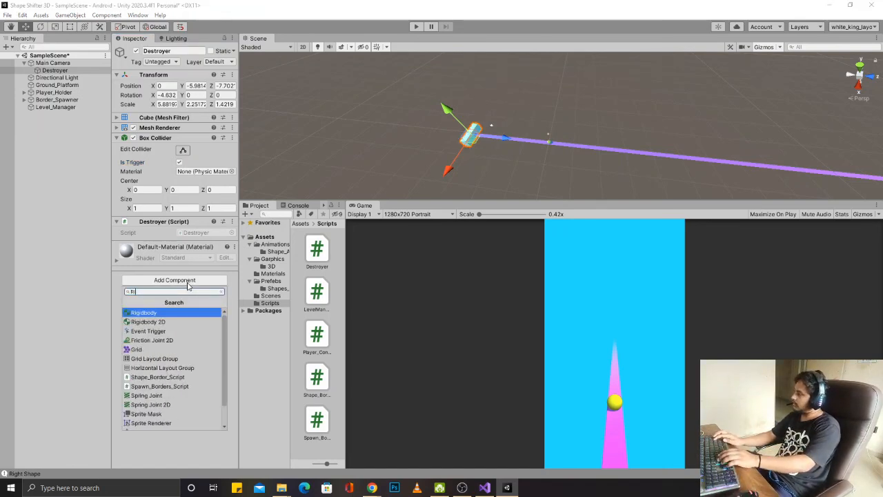
key("Escape")
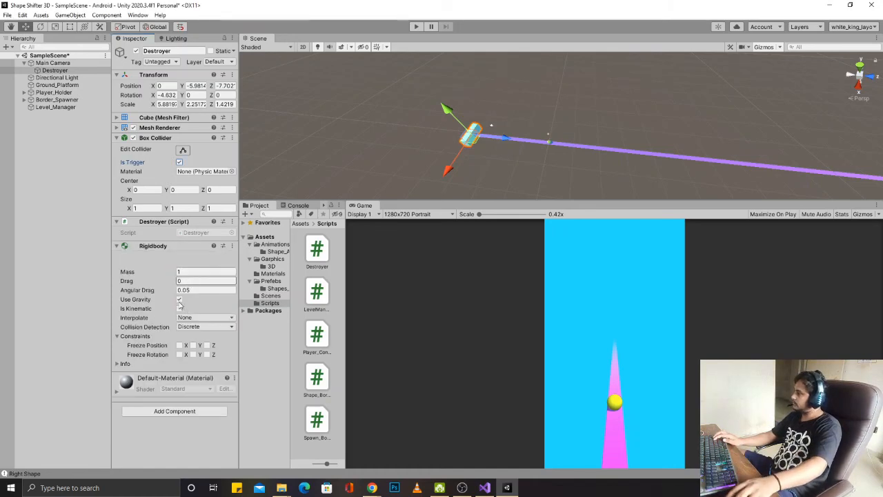
Step: Disable Use Gravity on the Rigidbody, freeze position and rotation on all axes, and set Collision Detection to Continuous
left_click(180, 285)
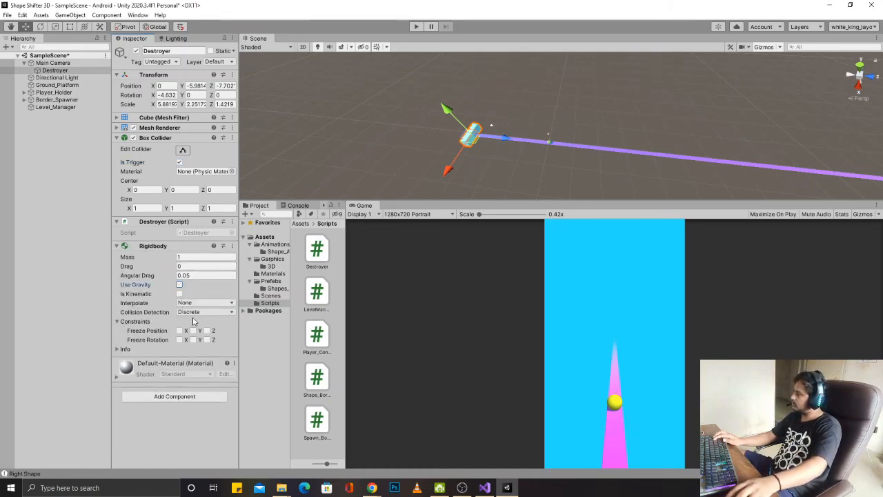
left_click(207, 340)
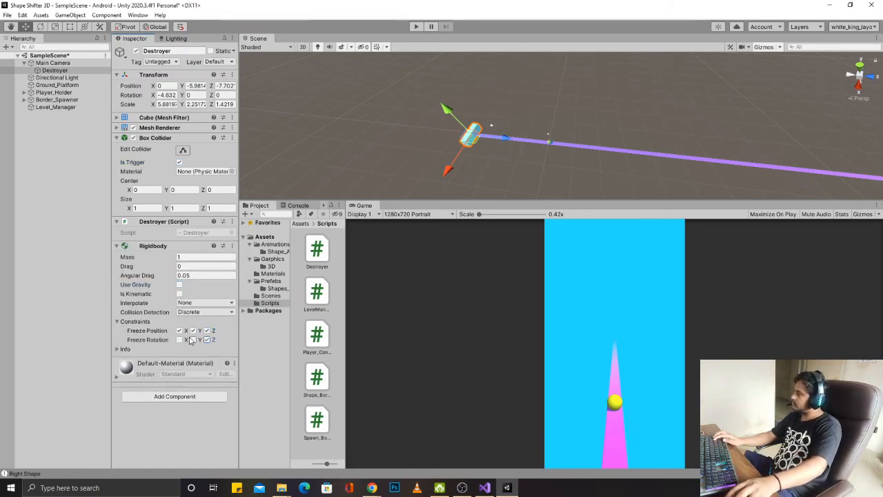
left_click(179, 340)
left_click(205, 312)
left_click(200, 330)
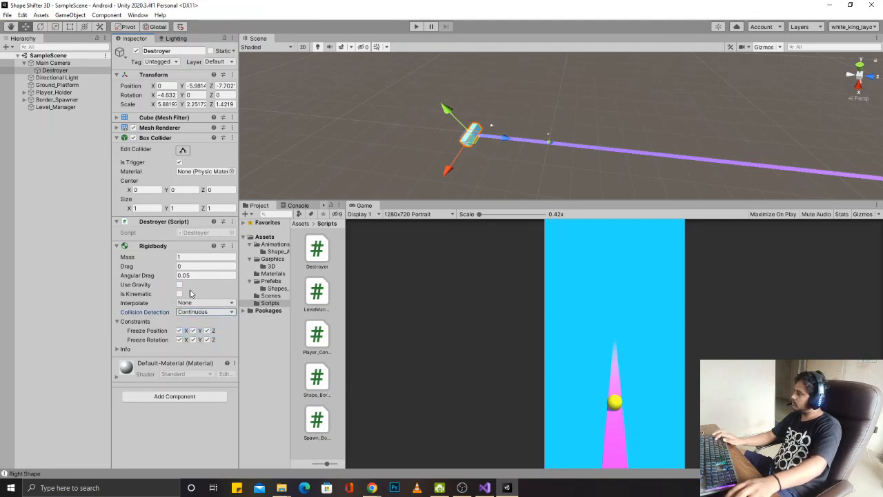
Step: Play-test the trigger-based Destroyer by running the game and switching shapes until borders reach it, and stop playback
left_click(417, 29)
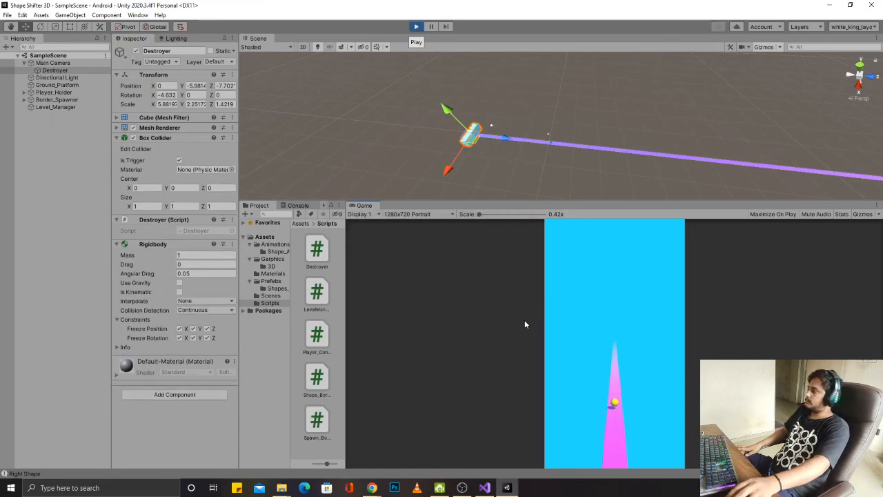
left_click(638, 351)
left_click(638, 351)
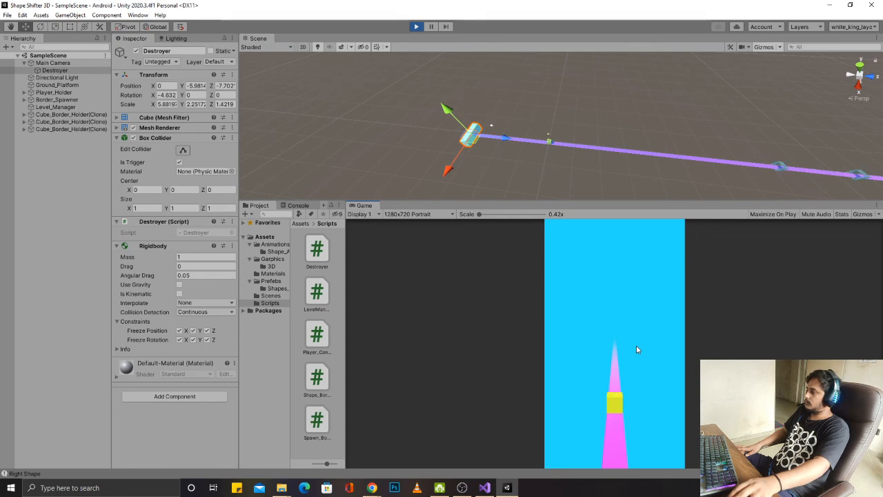
left_click(638, 350)
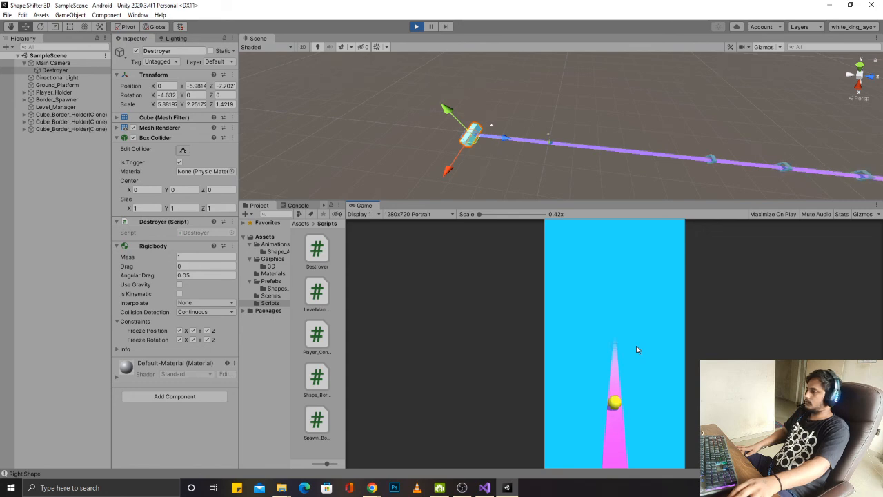
left_click(638, 350)
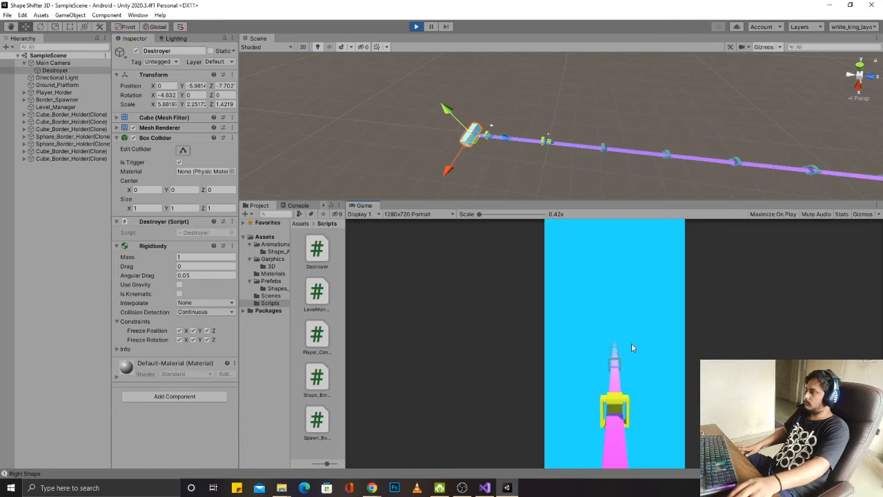
left_click(416, 26)
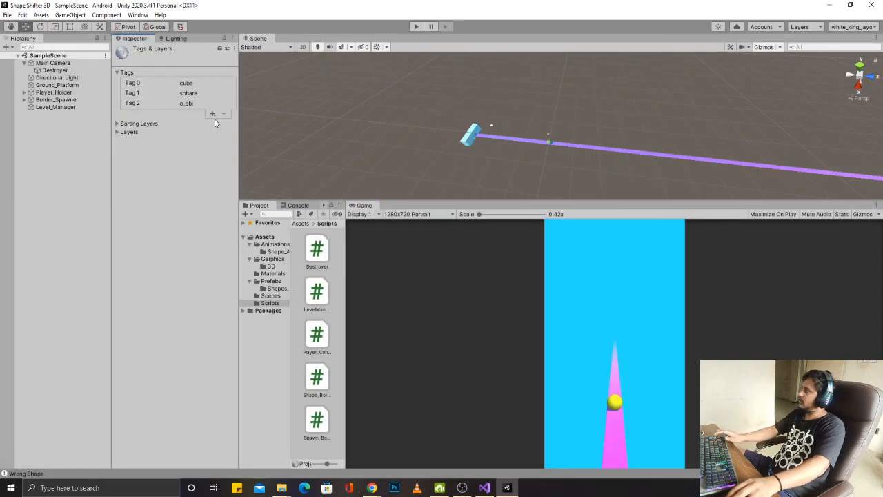
Step: Add a new tag named destroyer to the project's tag list
left_click(213, 114)
type("dest")
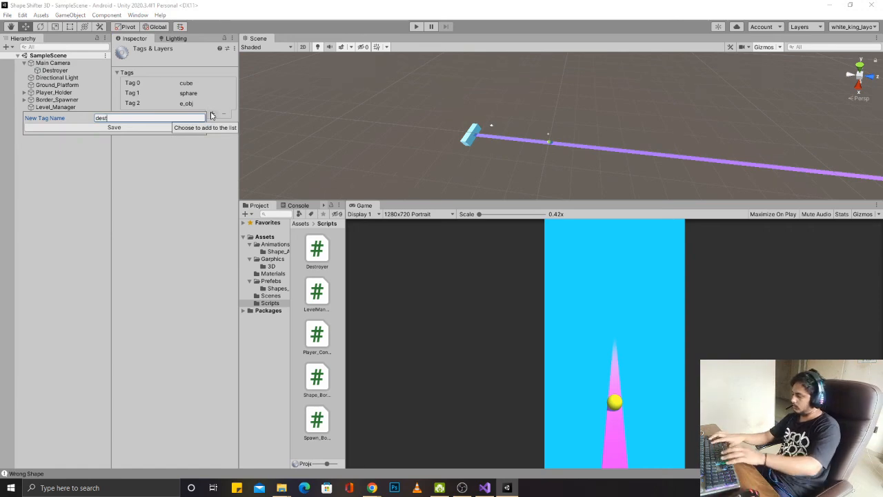
type("royer")
key("Return")
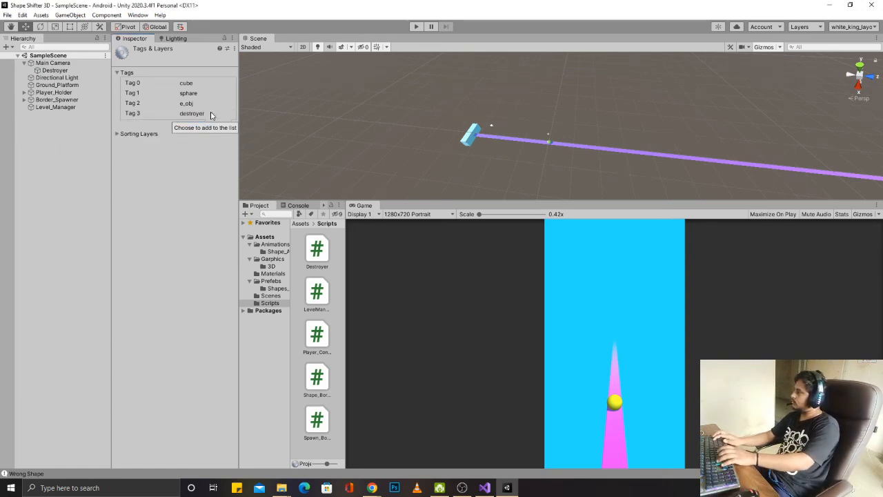
Step: In Visual Studio, extend Shape_Border_Script's wrong-shape condition with && other.gameObject.tag != "destroyer" and save the script
left_click(484, 488)
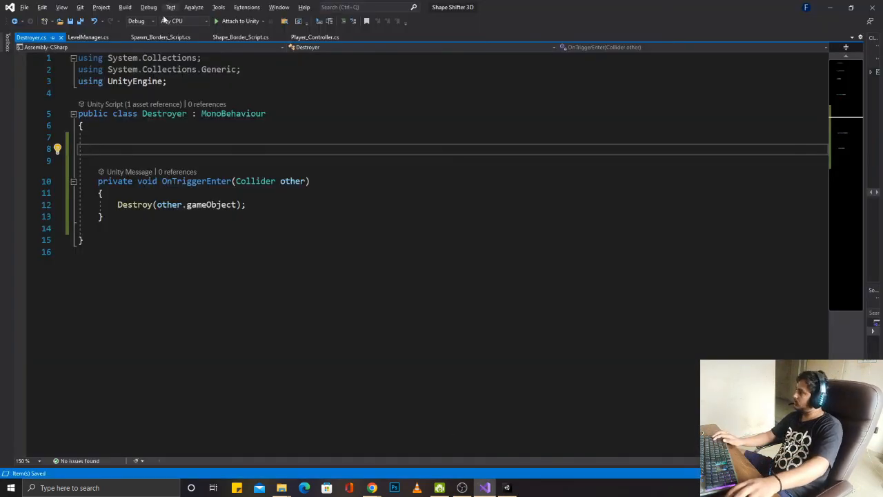
left_click(232, 36)
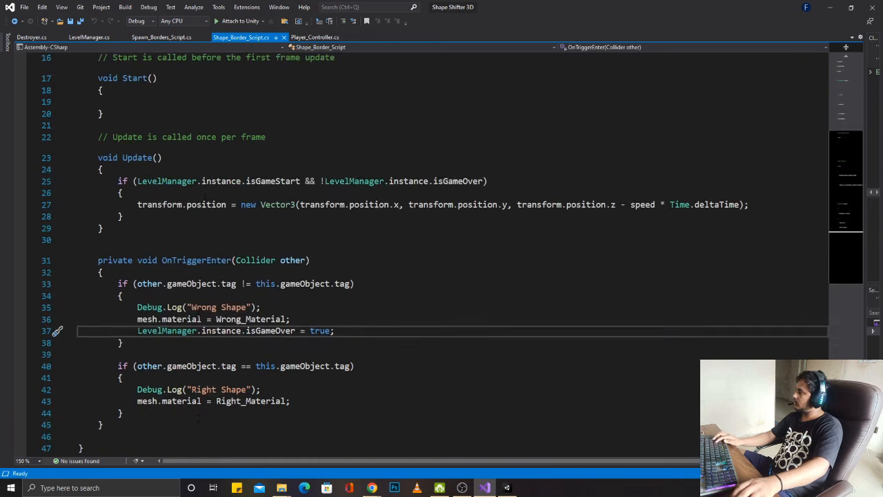
scroll(198, 417, "down", 3)
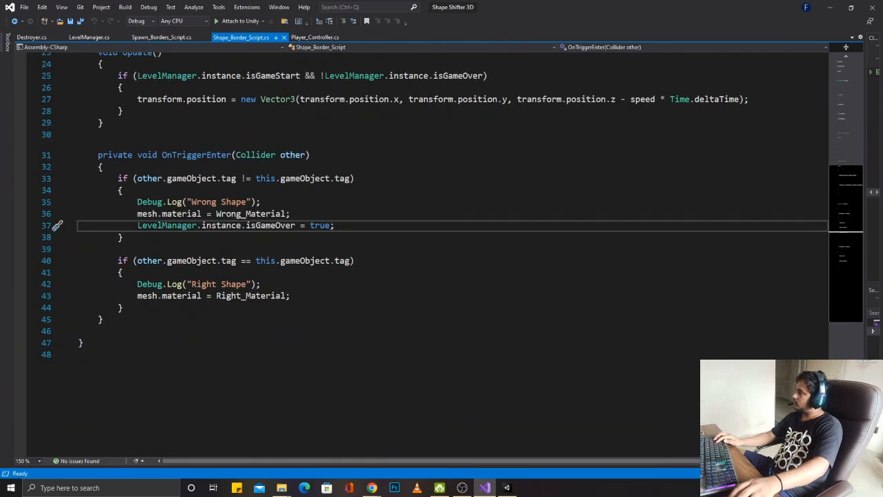
left_click(350, 179)
type("&& ")
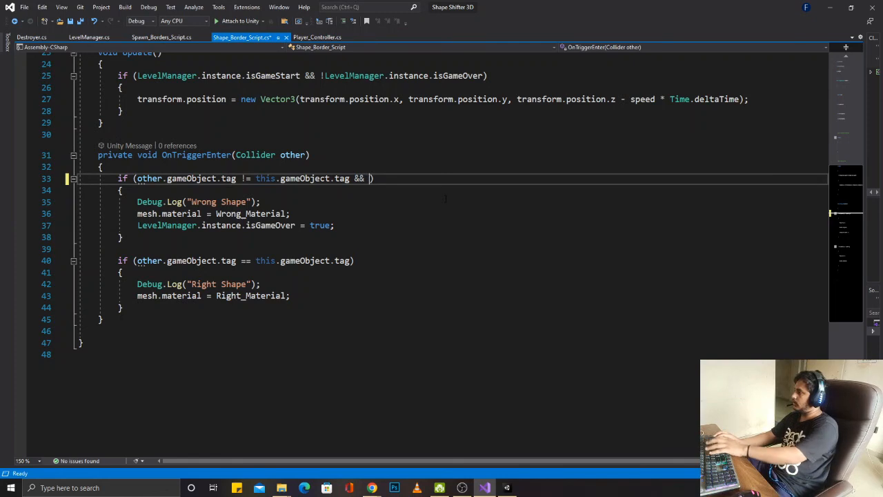
type("other.gameObject")
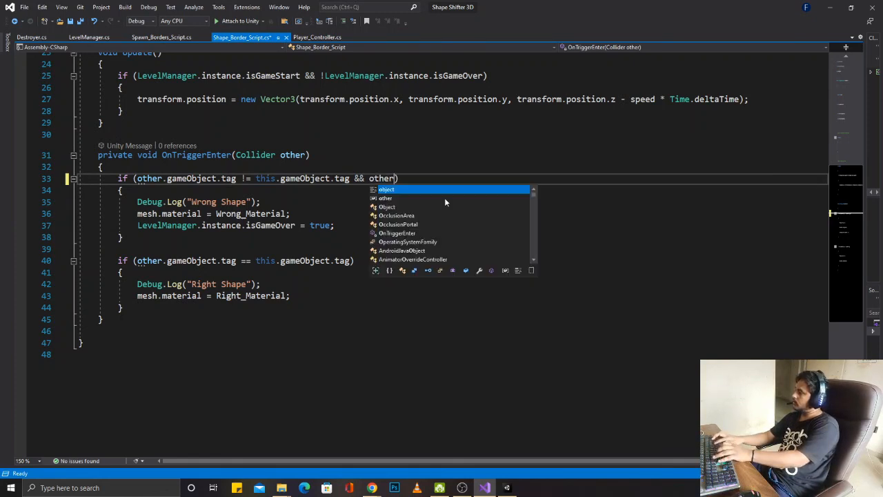
type(".tag != ")
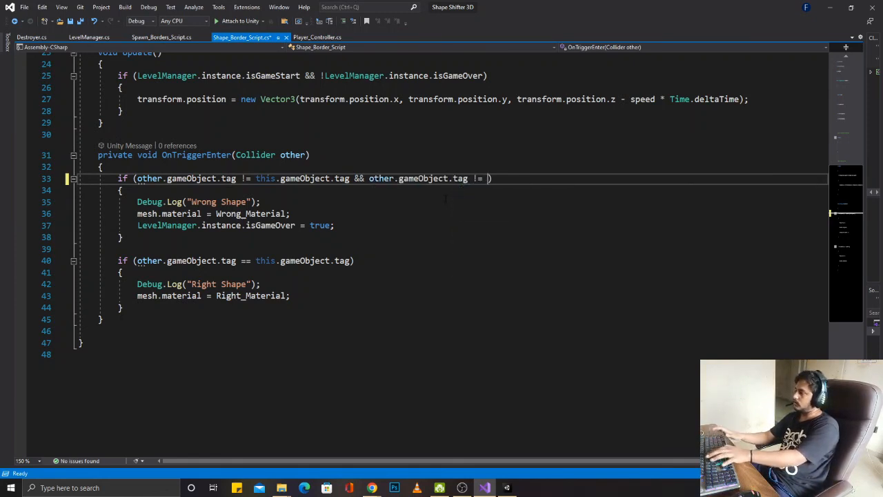
type("\"destroyer")
key("ctrl+s")
key("alt+Tab")
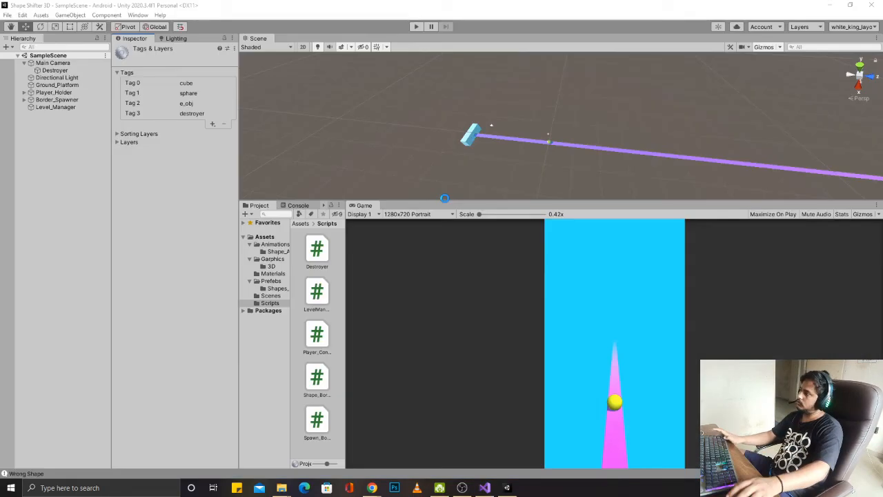
key("alt+Tab")
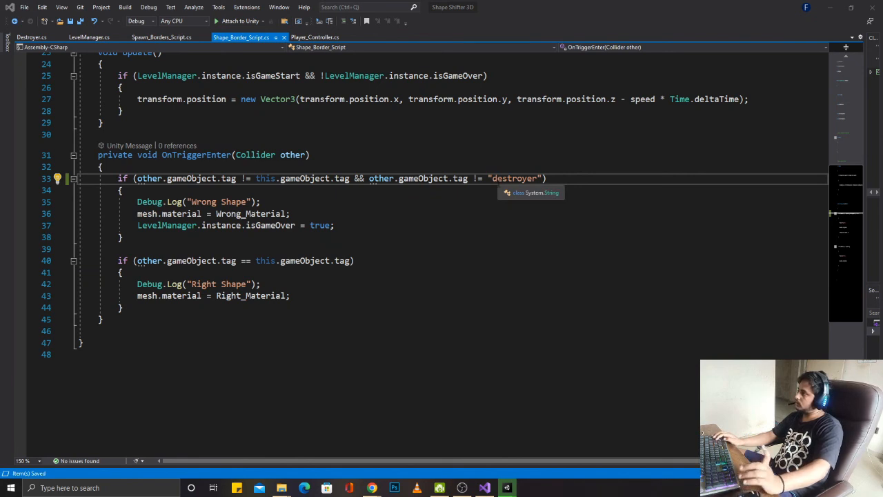
Step: Switch to Unity, clear the console, play-test how the game starts and the player shape reacts, and stop playback
key("alt+Tab")
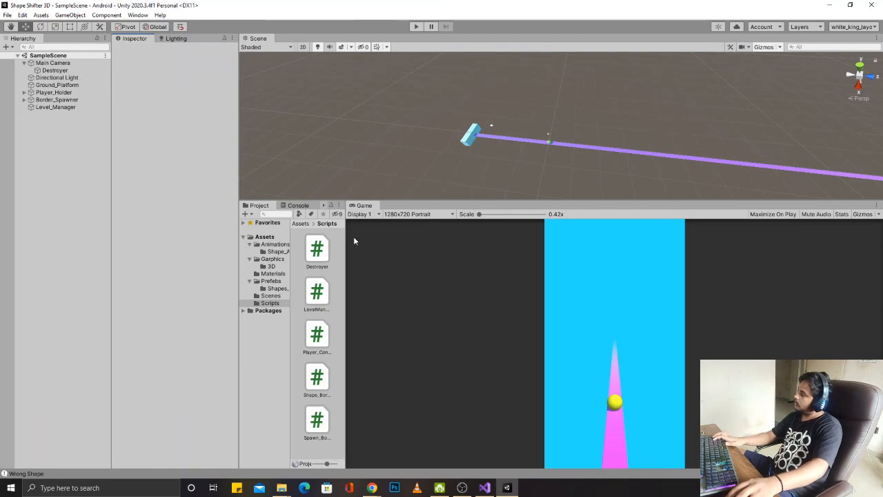
left_click(296, 206)
left_click(248, 214)
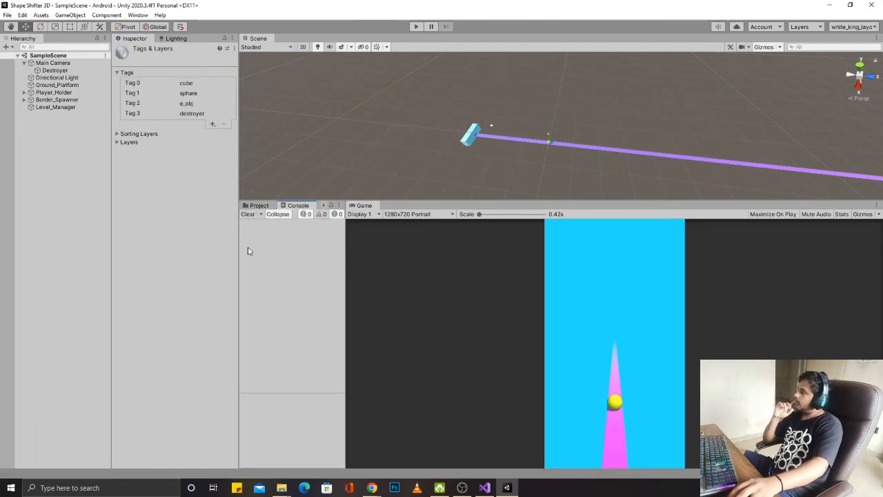
left_click(416, 26)
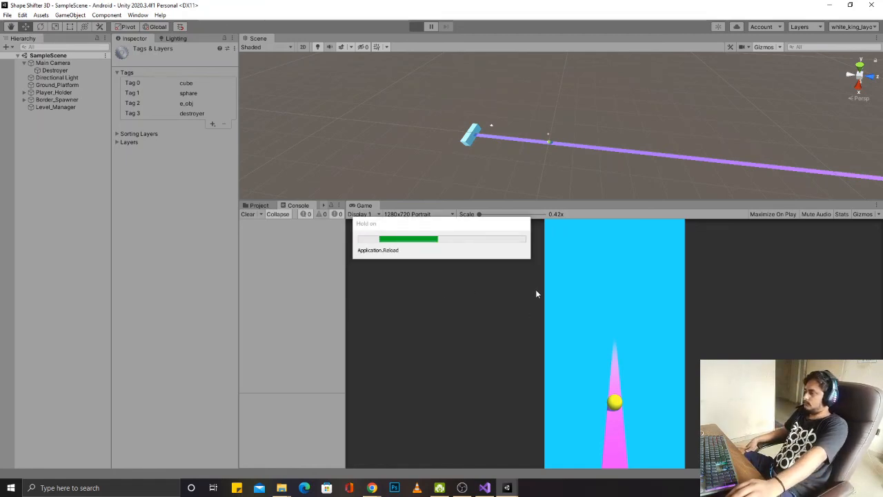
left_click(626, 391)
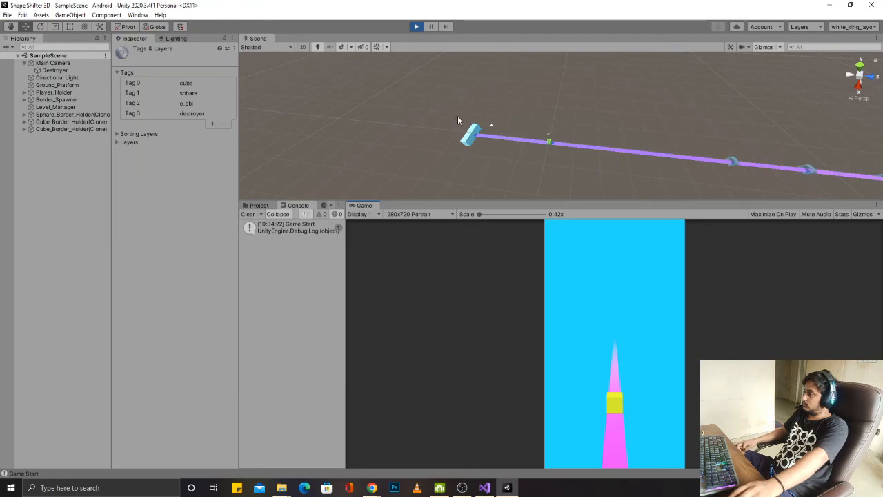
key("ctrl+p")
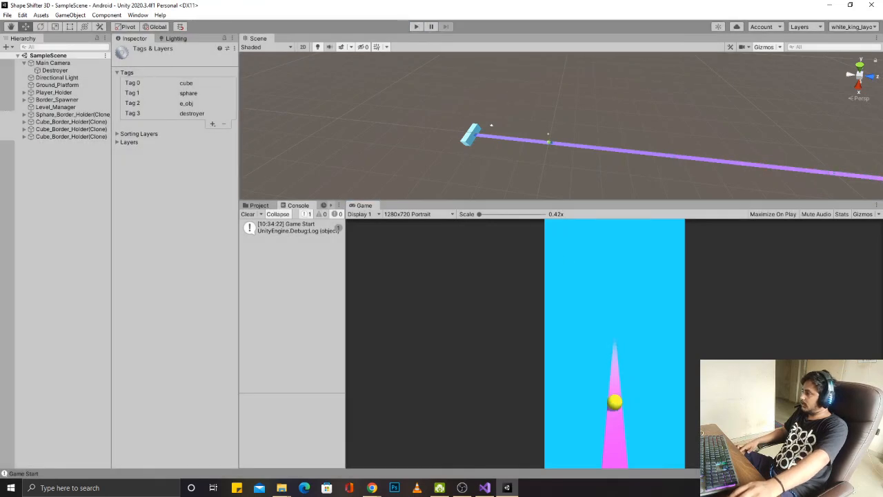
Step: In Visual Studio, move Player_Controller's isGameStart == false block with the Game Start log below the shape-switching if block in Update
key("alt+Tab")
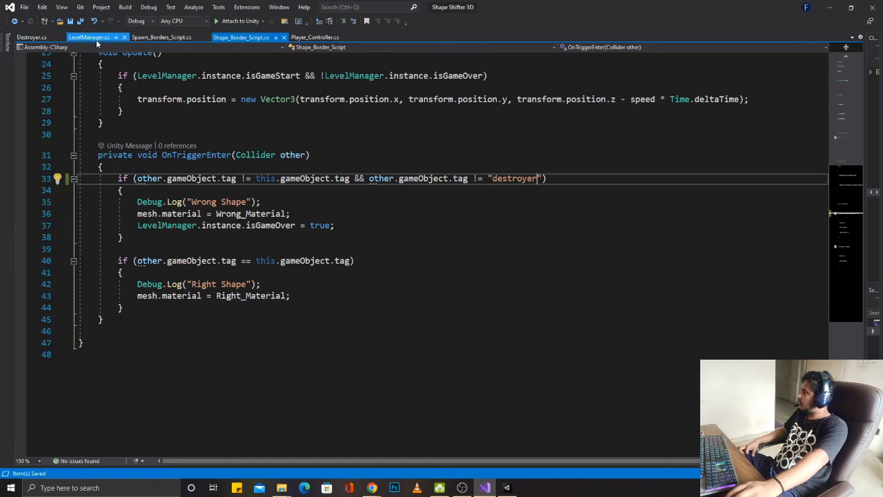
left_click(294, 38)
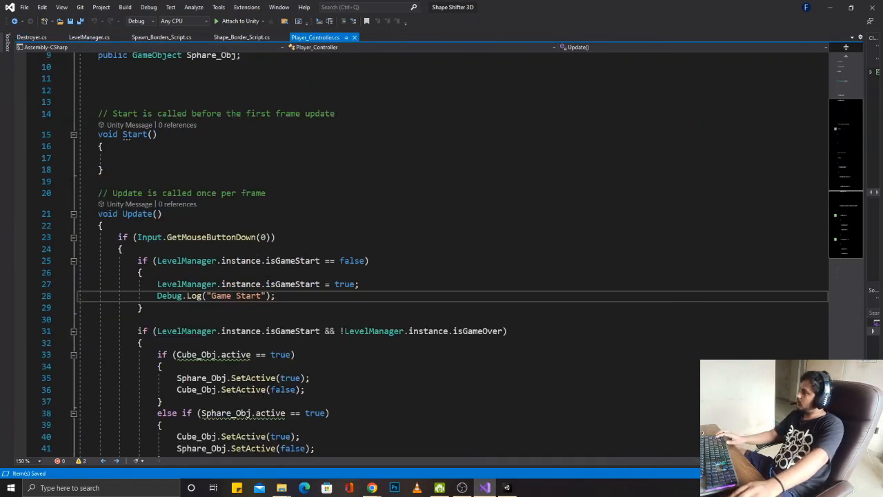
left_click_drag(138, 261, 143, 307)
key("ctrl+c")
key("Delete")
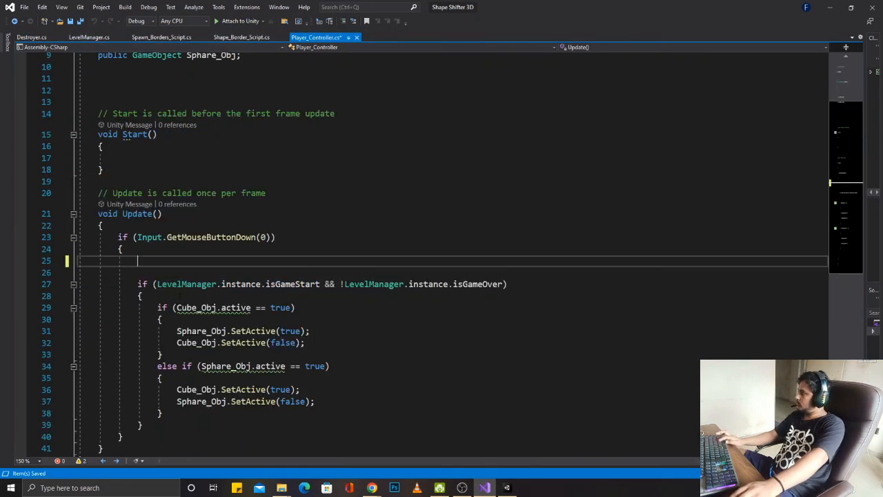
scroll(143, 308, "down", 3)
left_click(172, 317)
key("Return")
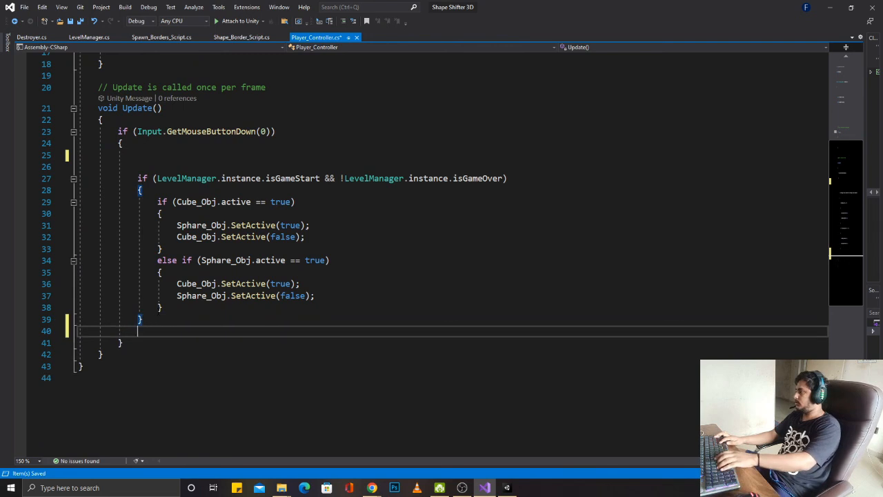
key("ctrl+v")
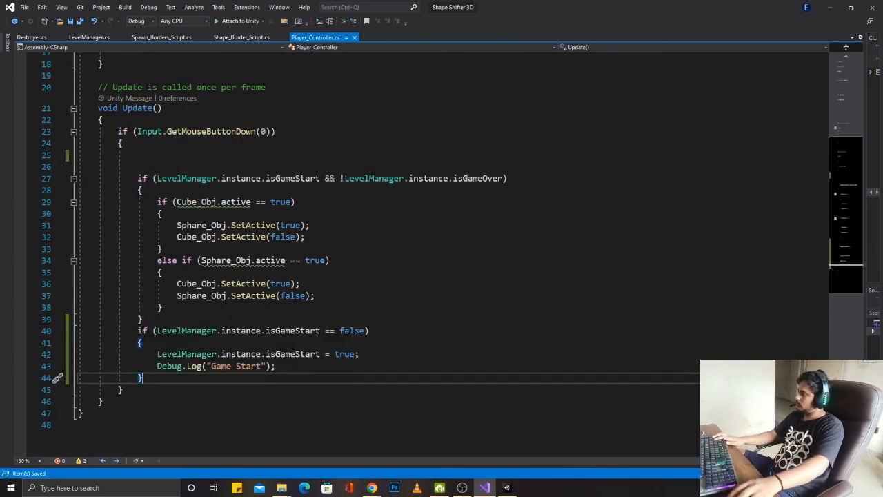
Step: Turn the moved isGameStart == false condition into an else if branch and save Player_Controller
left_click(138, 332)
type("else")
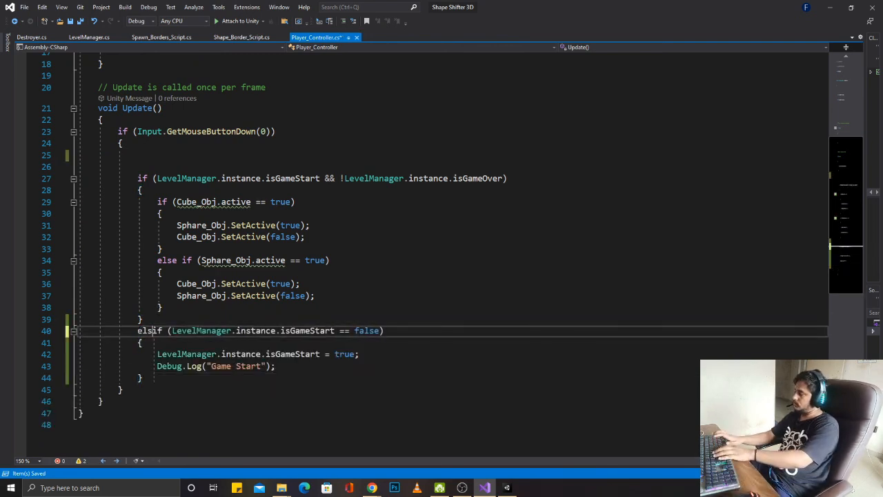
left_click(360, 380)
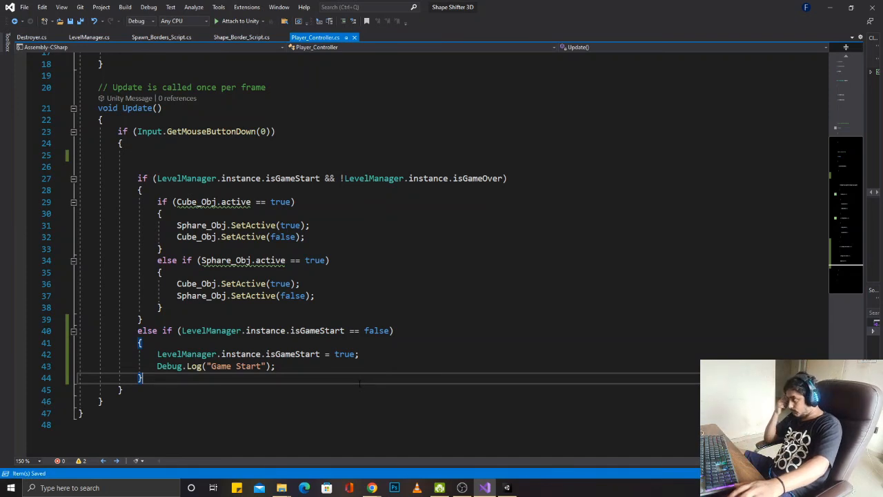
Step: Back in Unity, clear the console, play-test the game as borders pass the player, and inspect the source of the Wrong Shape log entry
key("alt+Tab")
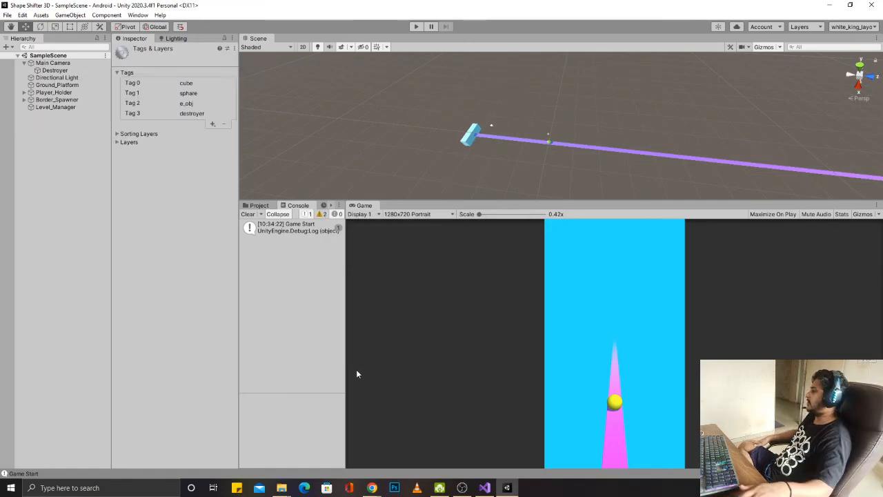
left_click(247, 213)
left_click(417, 26)
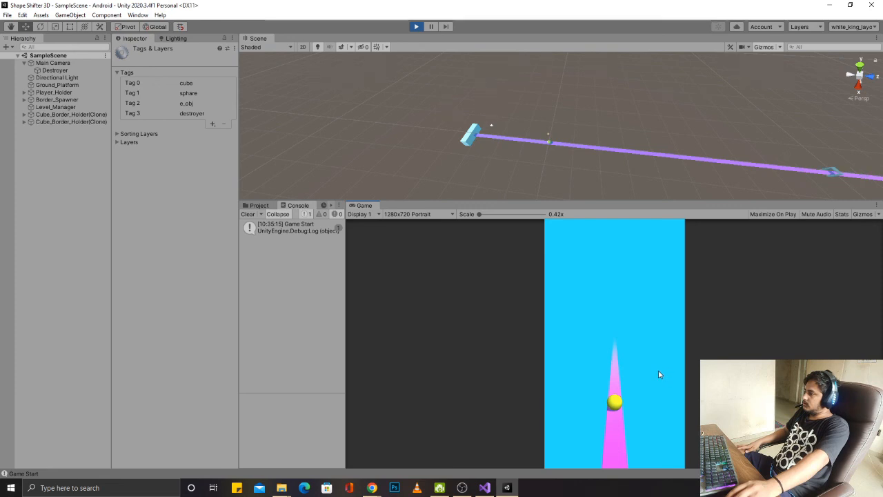
left_click(622, 369)
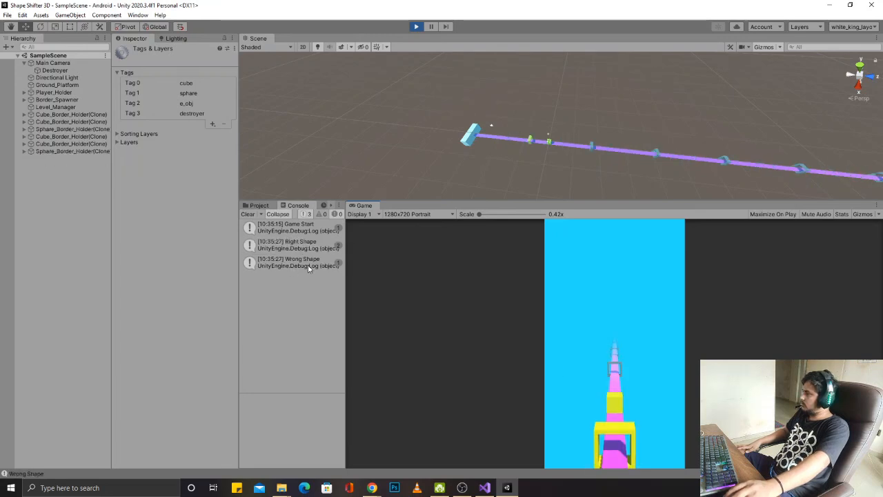
double_click(309, 265)
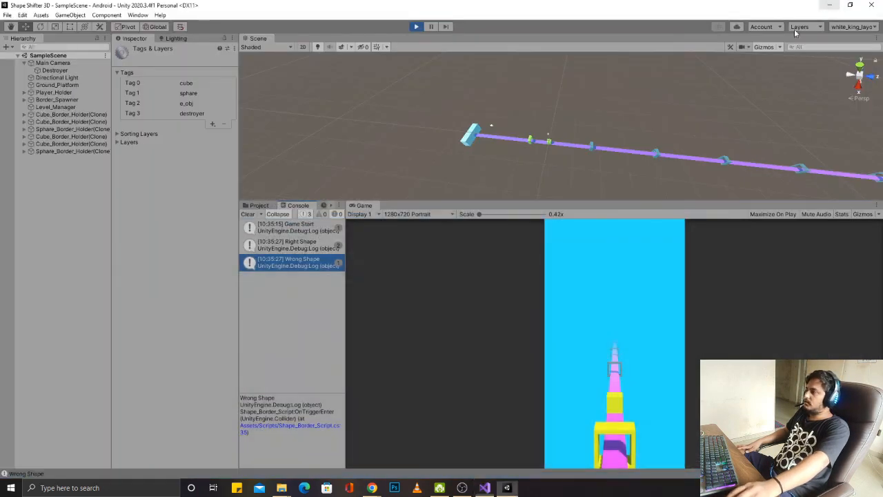
left_click(830, 7)
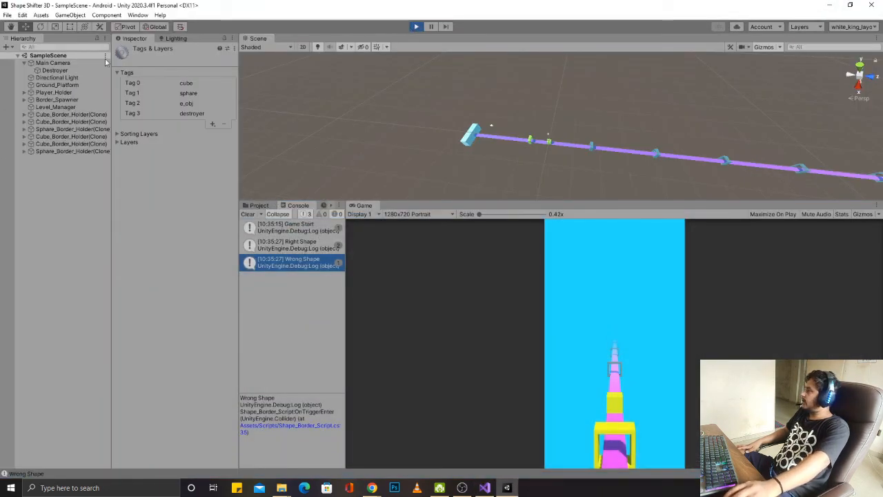
Step: Stop playback, assign the destroyer tag to the Destroyer object under Main Camera, and save the scene
left_click(63, 72)
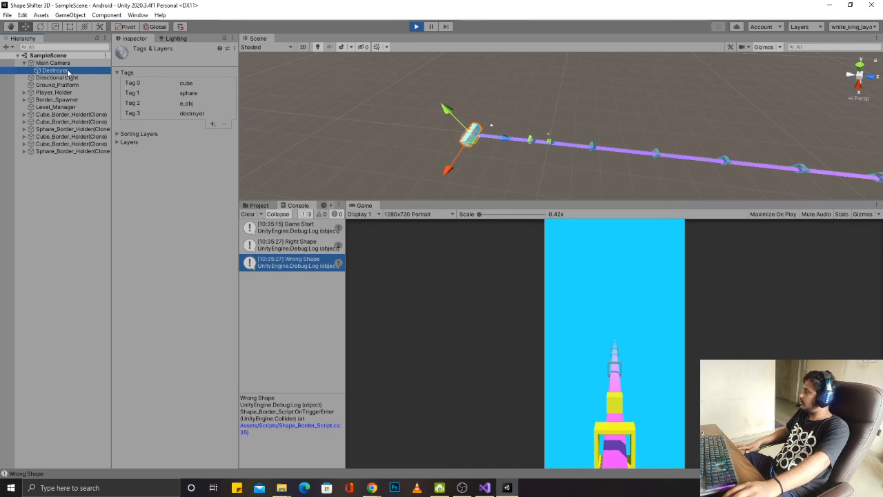
left_click(164, 62)
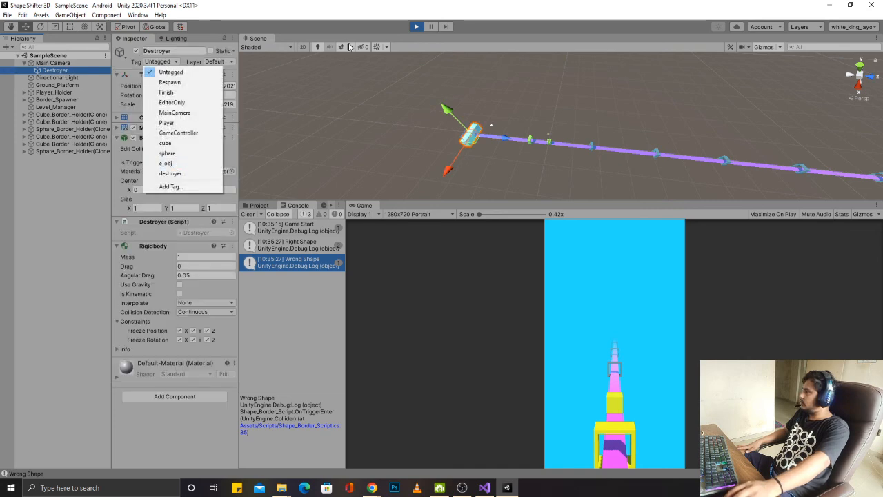
left_click(399, 36)
left_click(417, 26)
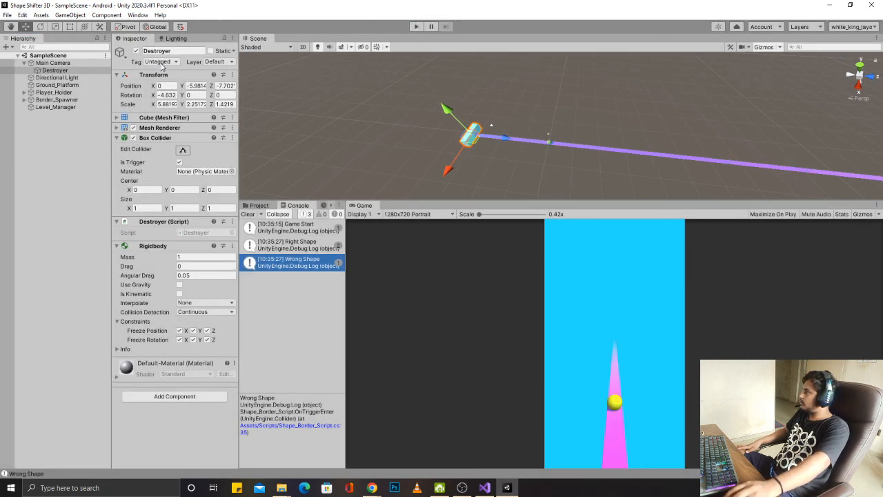
left_click(170, 62)
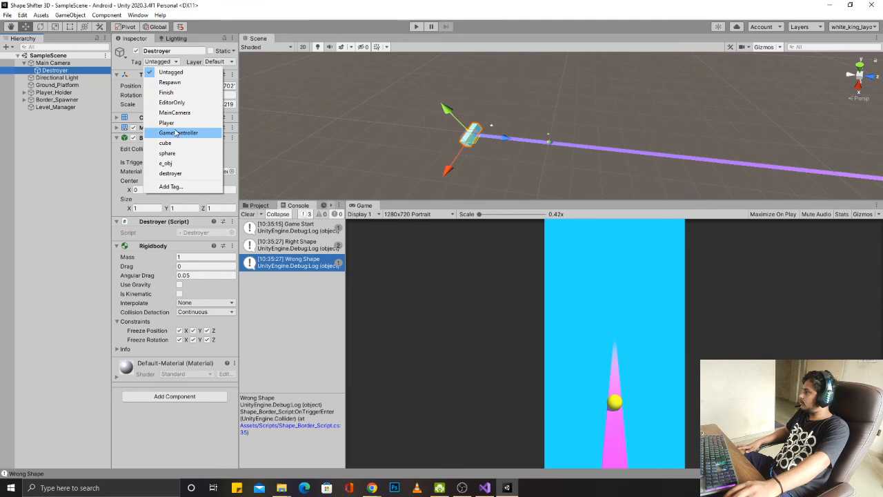
left_click(175, 175)
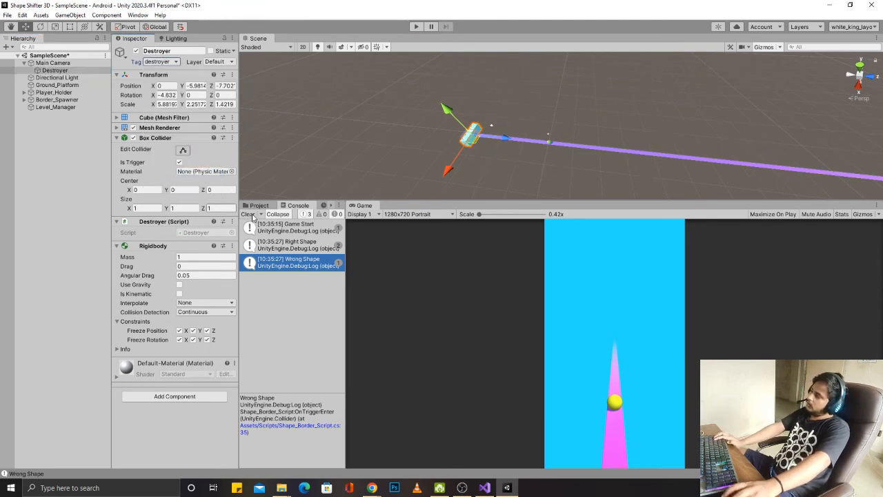
key("ctrl+s")
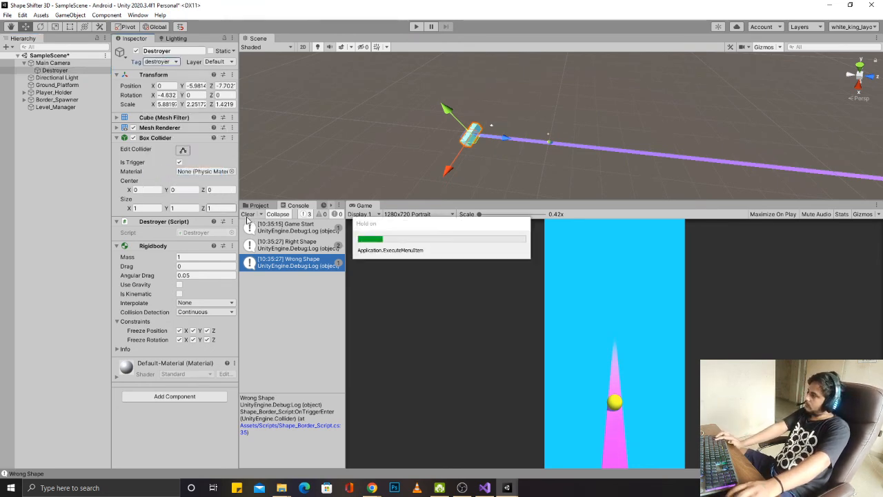
Step: Play-test the tagged Destroyer with a cleared console, switching shapes as borders pass, stop playback and clear the log again
left_click(247, 214)
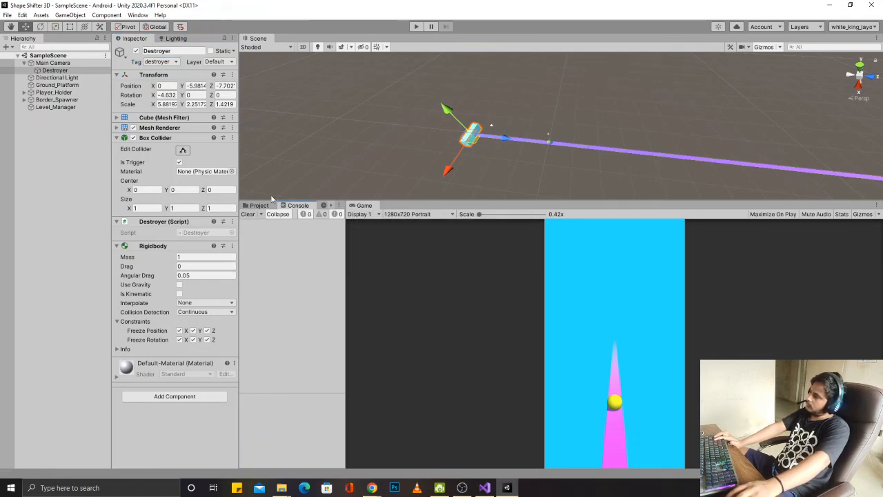
left_click(416, 27)
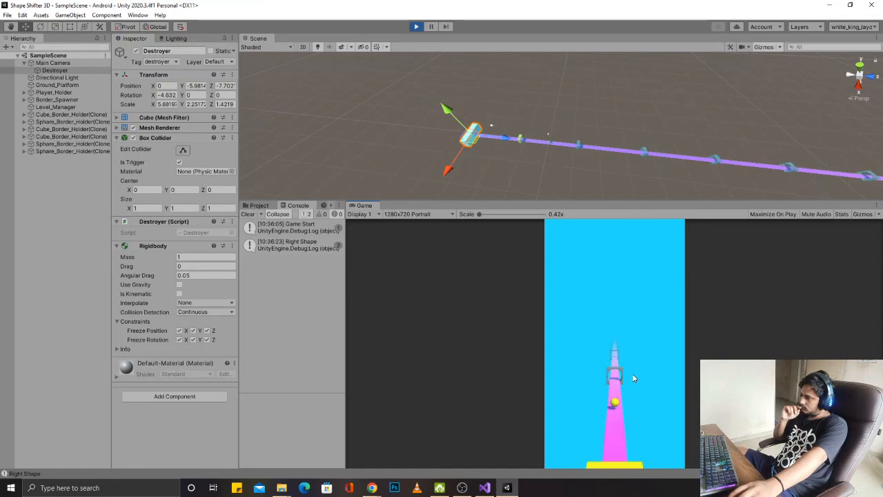
left_click(634, 379)
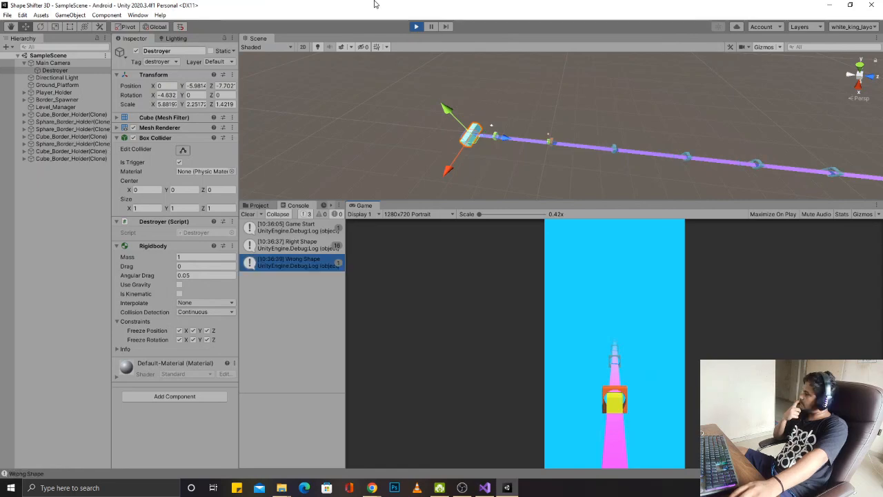
left_click(417, 28)
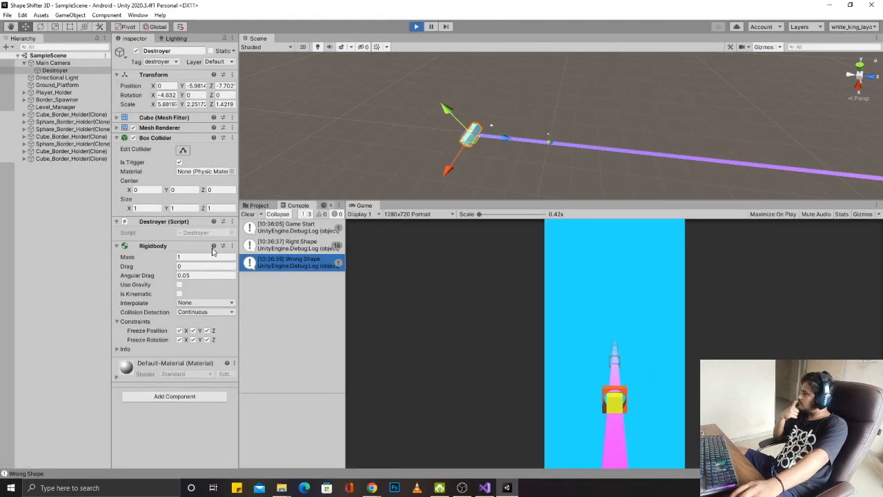
left_click(248, 215)
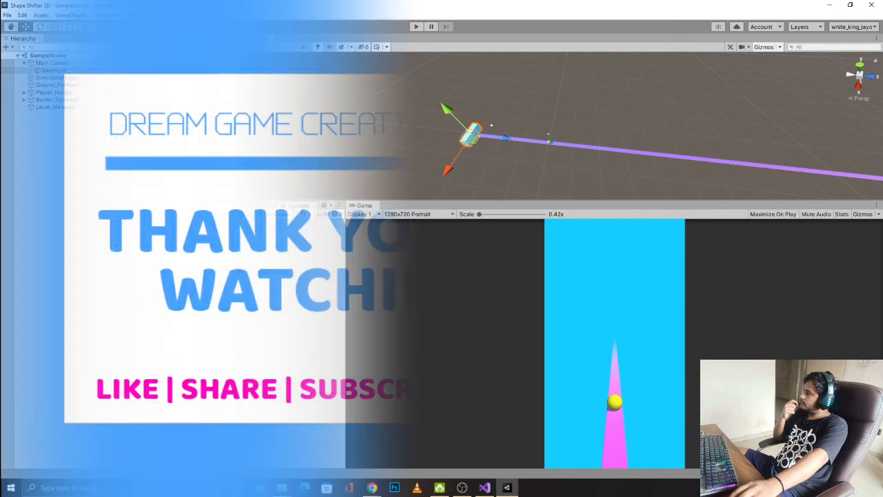